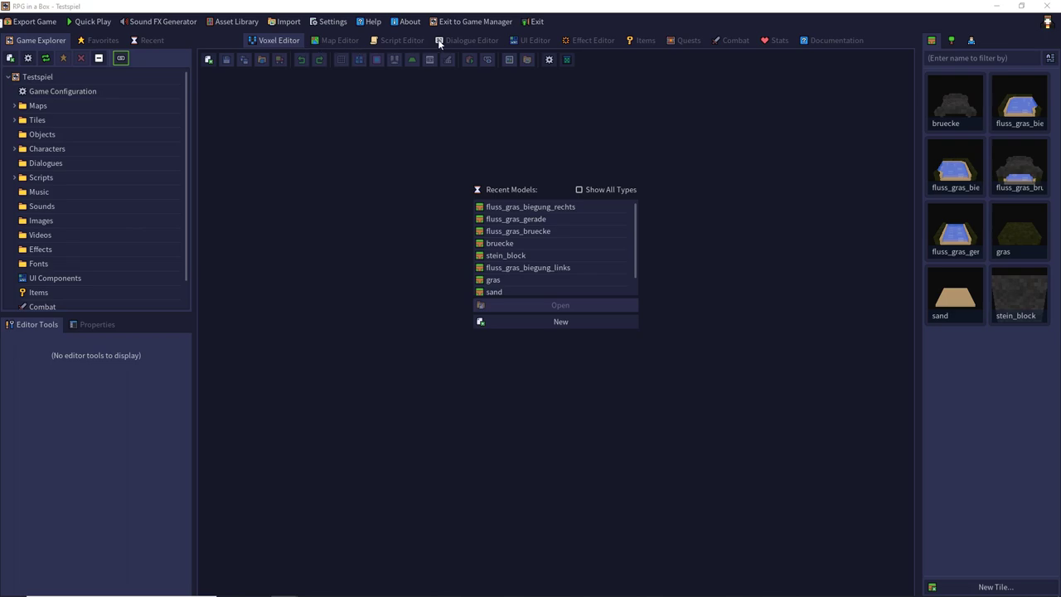
# - Create an impassable tile named stein_block_hell with a 16 x 16 x 16 grid
pyautogui.click(209, 60)
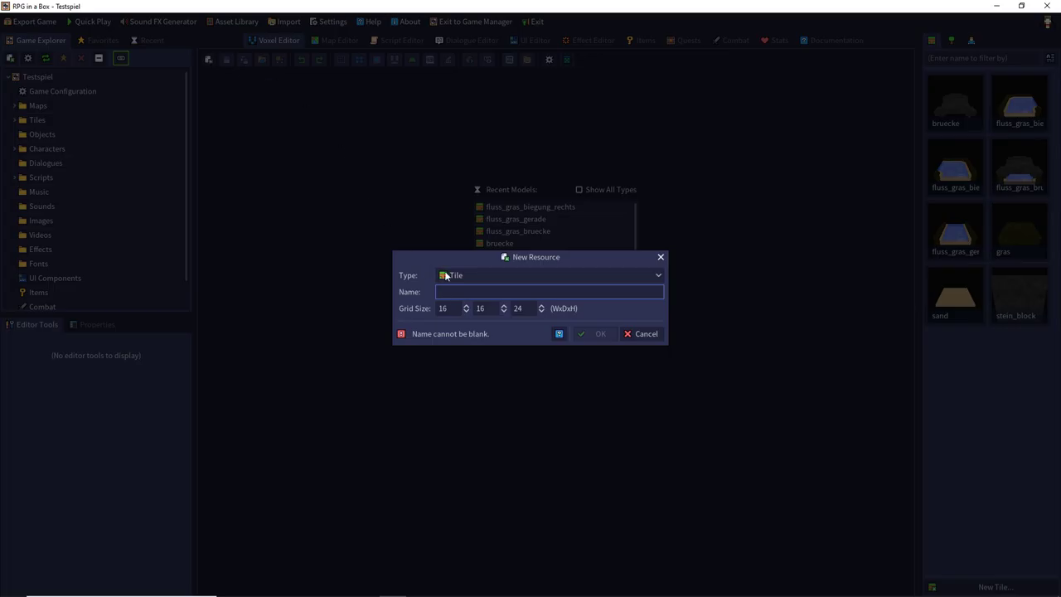
pyautogui.write('stein')
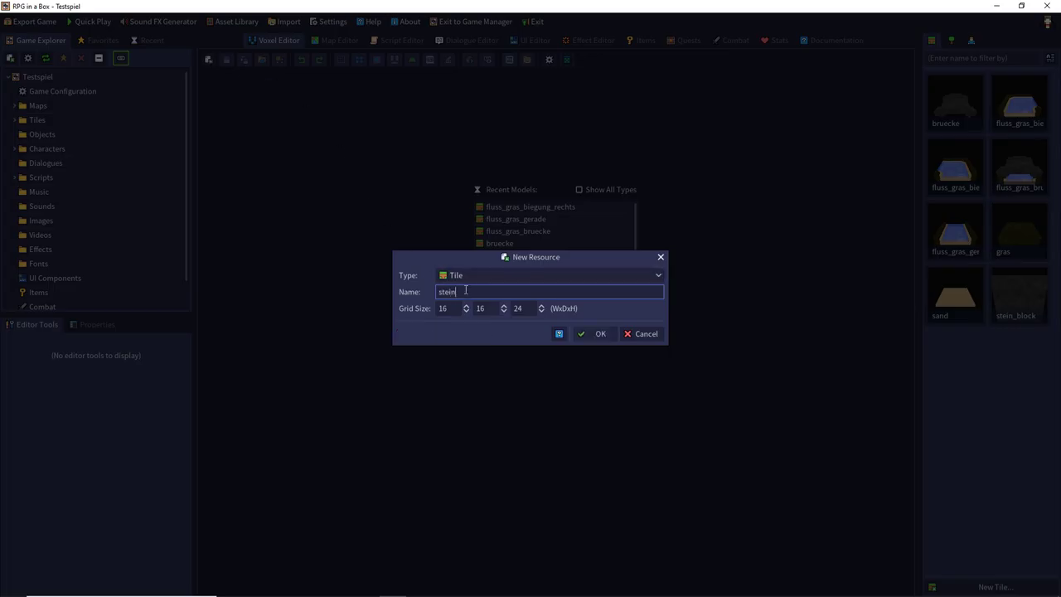
pyautogui.write('_block_hell')
pyautogui.doubleClick(525, 308)
pyautogui.write('16')
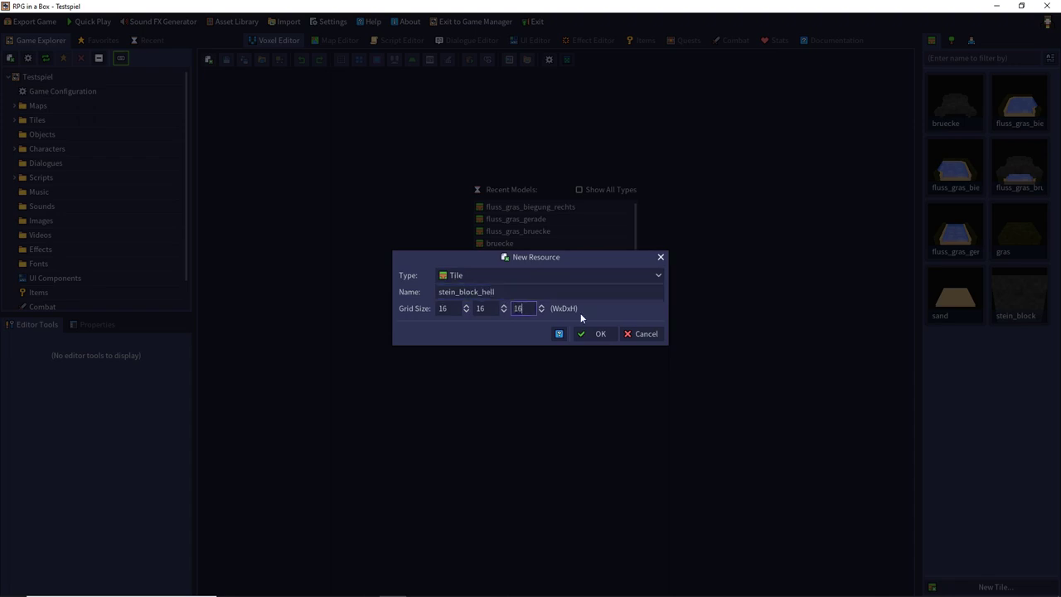
pyautogui.click(598, 332)
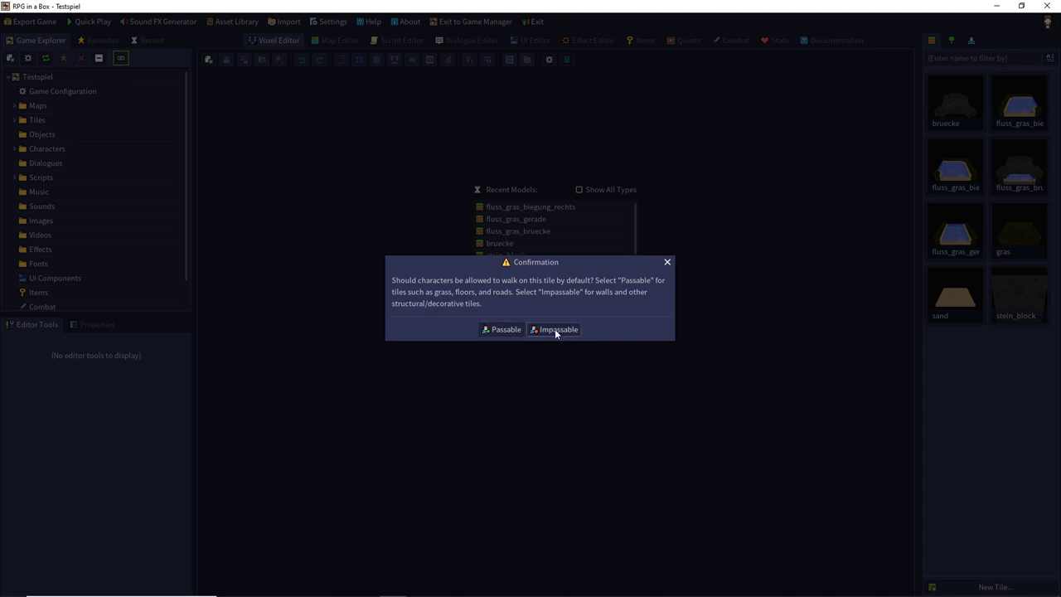
pyautogui.click(554, 328)
# - Switch the model's colour palette from Box of Colors to Custom
pyautogui.scroll(-3, 92, 531)
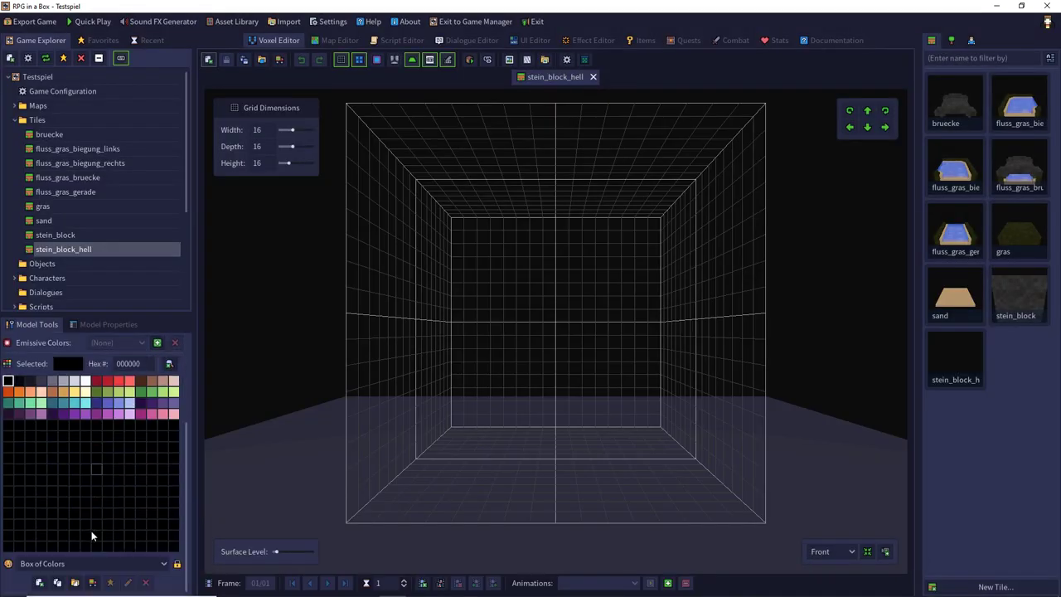
pyautogui.click(79, 565)
pyautogui.click(79, 408)
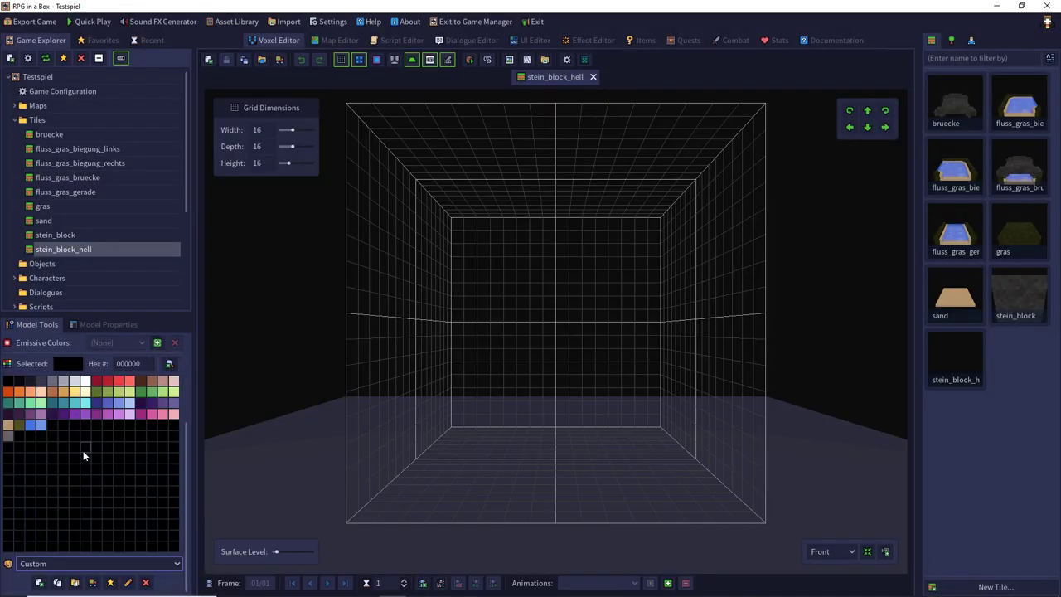
# - Define the free palette swatch beside the dark grey as light grey with hex value d3d2d1
pyautogui.scroll(3, 80, 452)
pyautogui.scroll(-1, 35, 495)
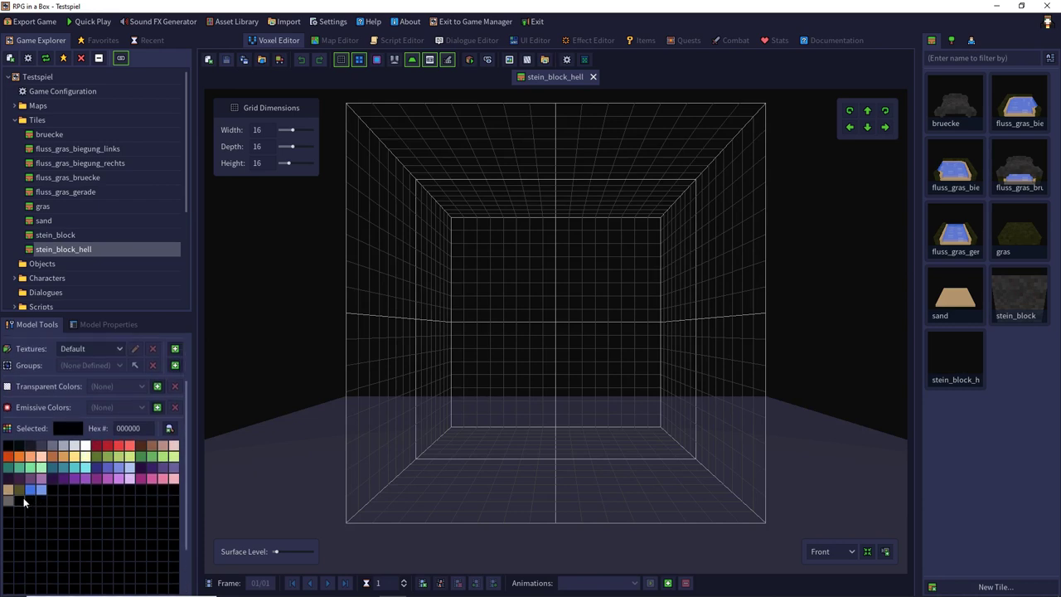
pyautogui.doubleClick(19, 500)
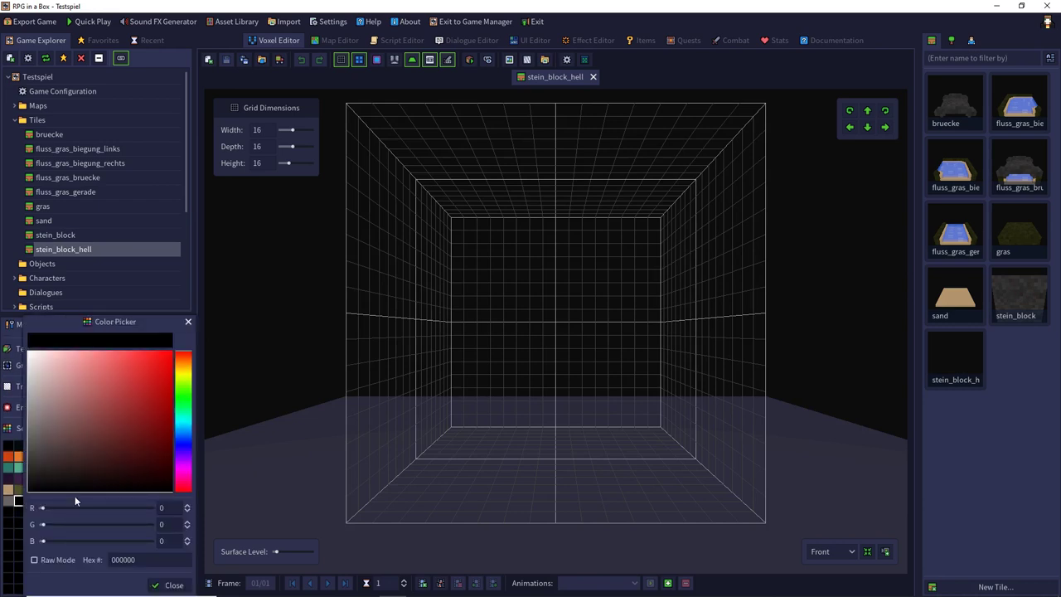
pyautogui.click(138, 558)
pyautogui.write('d3d2d1')
pyautogui.press('Return')
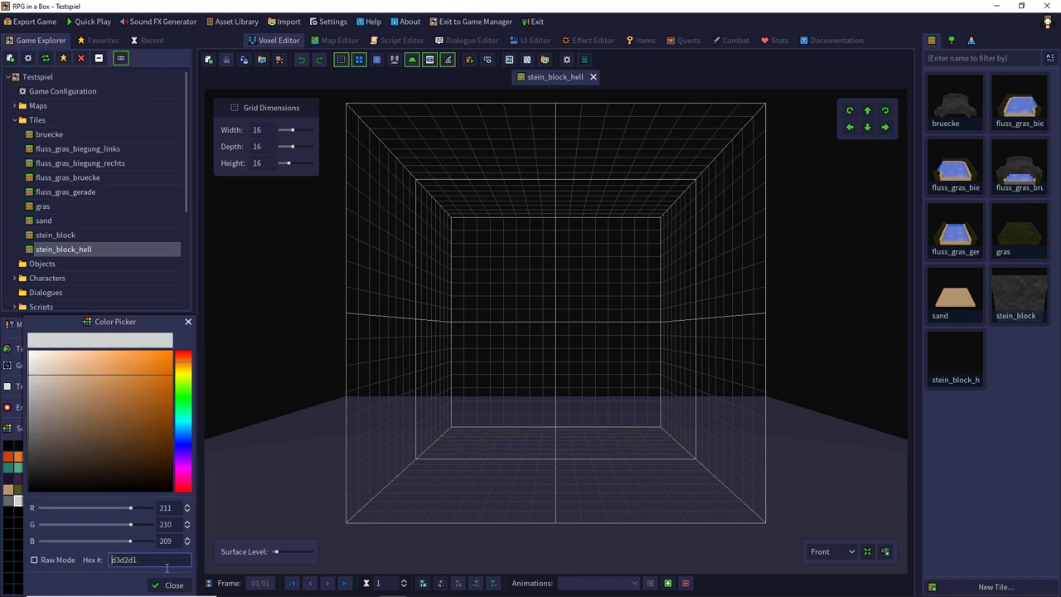
pyautogui.click(170, 585)
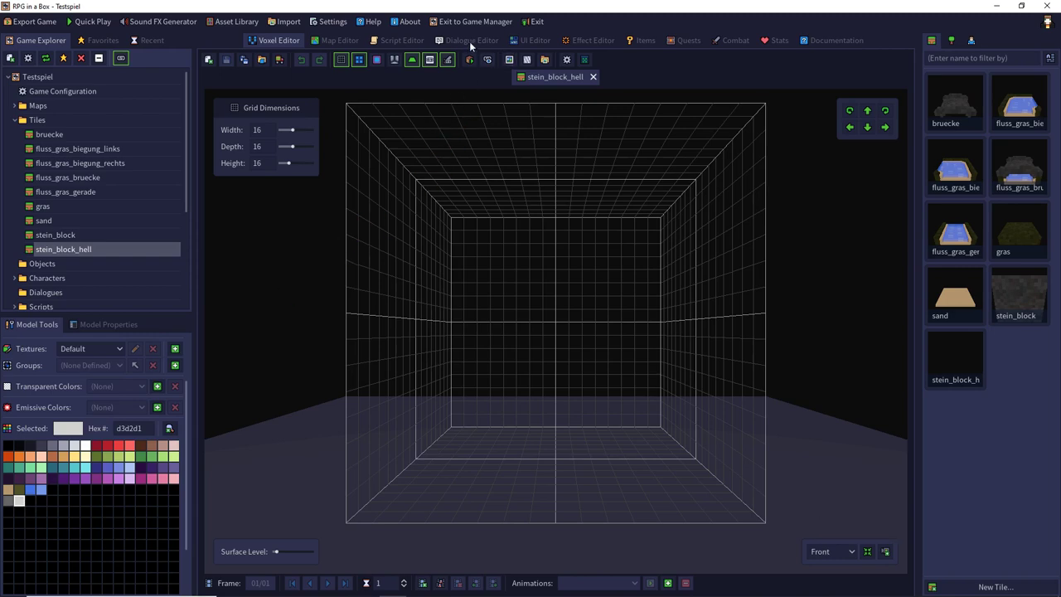
# - Create a flat noise layer with the Noise Generator, using base colour d3d2d1
pyautogui.click(529, 59)
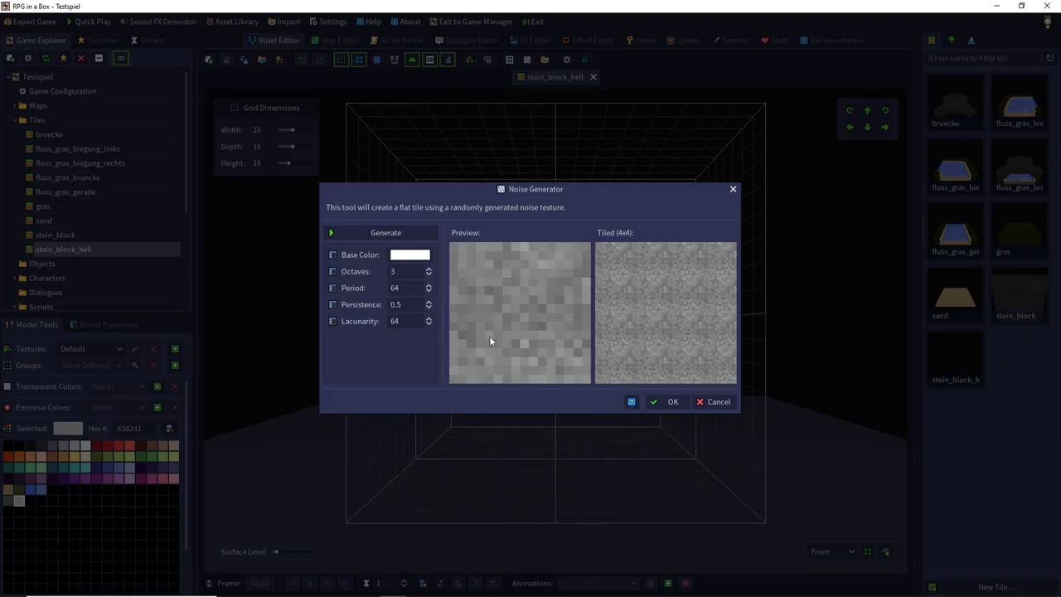
pyautogui.click(413, 233)
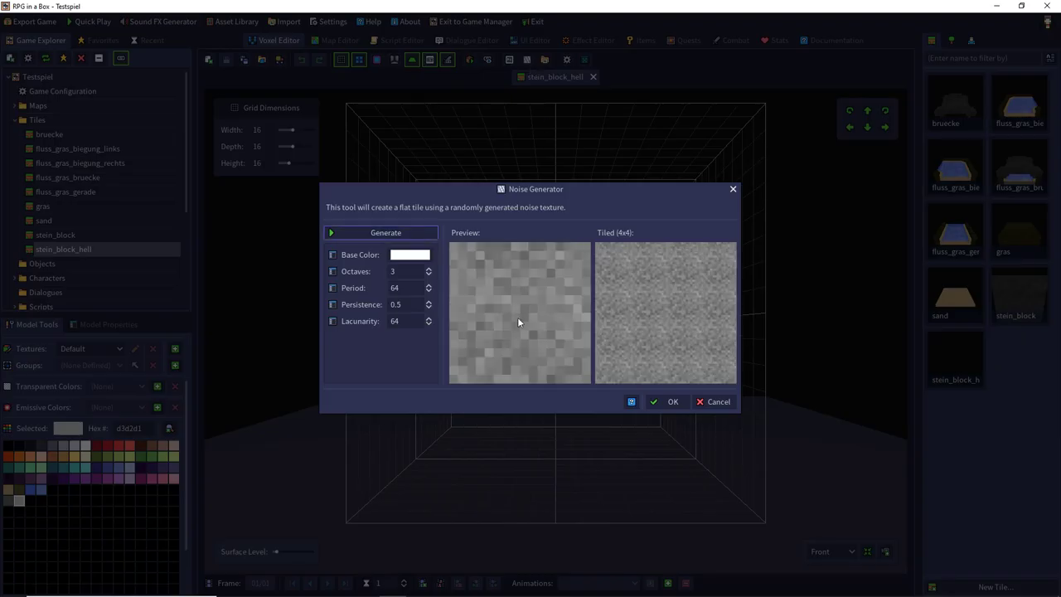
pyautogui.click(409, 255)
pyautogui.write('d3')
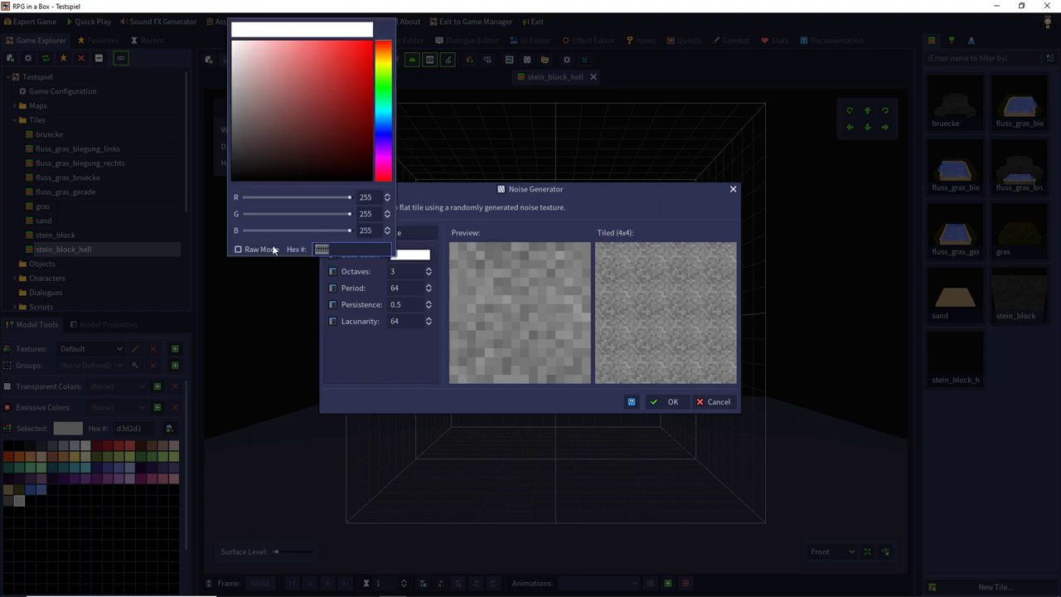
pyautogui.write('d2d1')
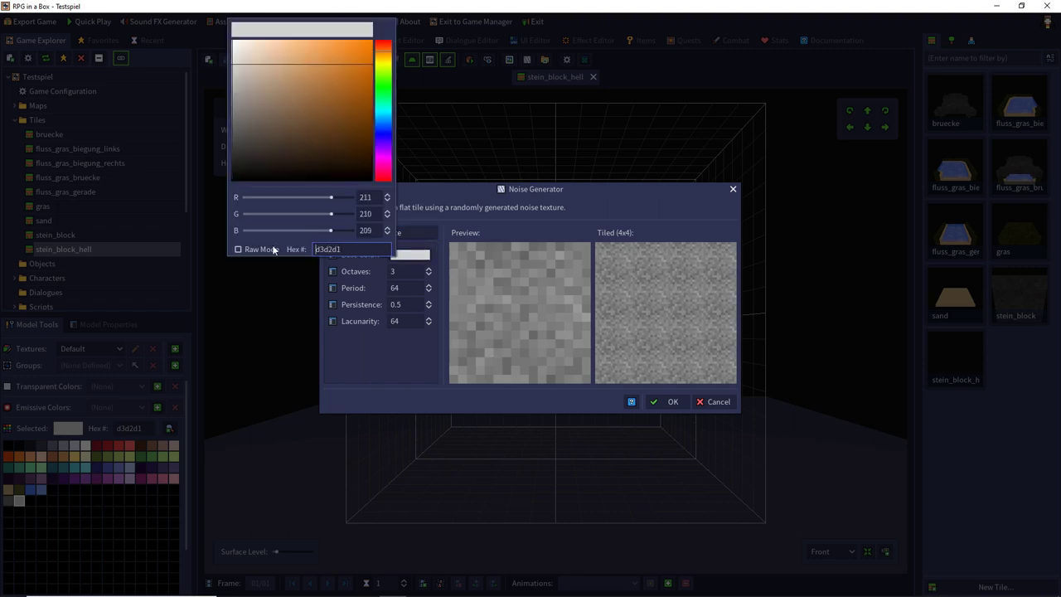
pyautogui.click(337, 370)
pyautogui.click(654, 401)
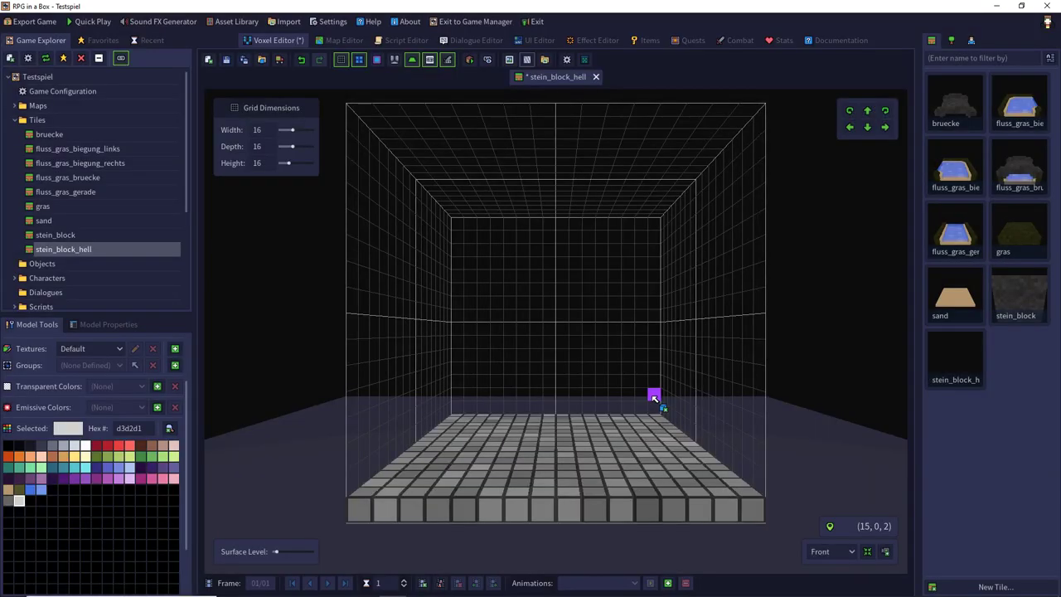
# - Duplicate the noise layer one level higher and shift the copy's pattern forward and sideways before accepting it
pyautogui.moveTo(588, 254); pyautogui.dragTo(586, 287, button='middle')
pyautogui.hotkey('ctrl', 'a')
pyautogui.hotkey('ctrl', 'c')
pyautogui.hotkey('ctrl', 'v')
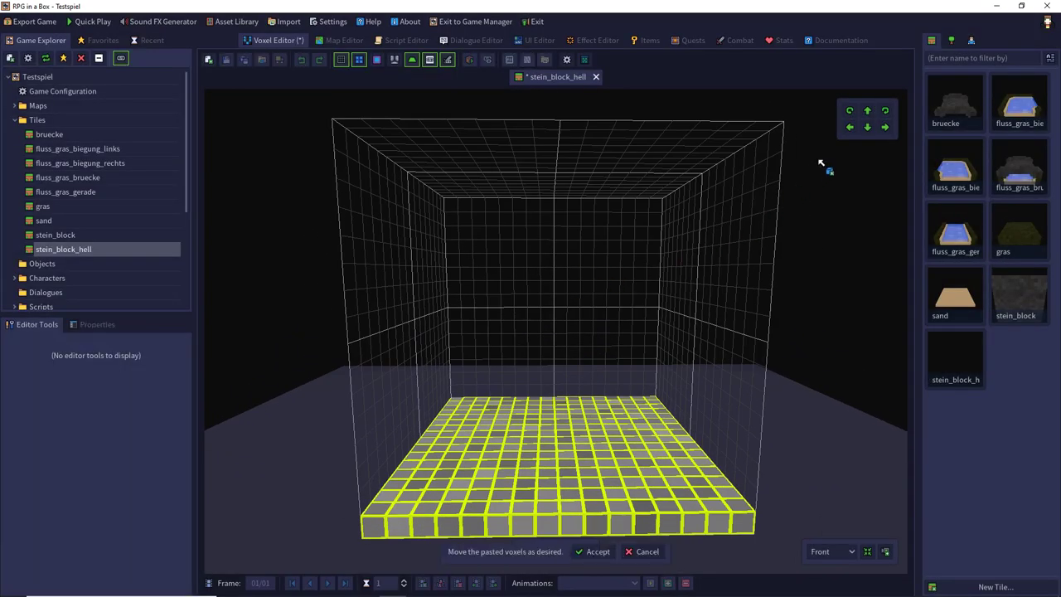
pyautogui.click(867, 110)
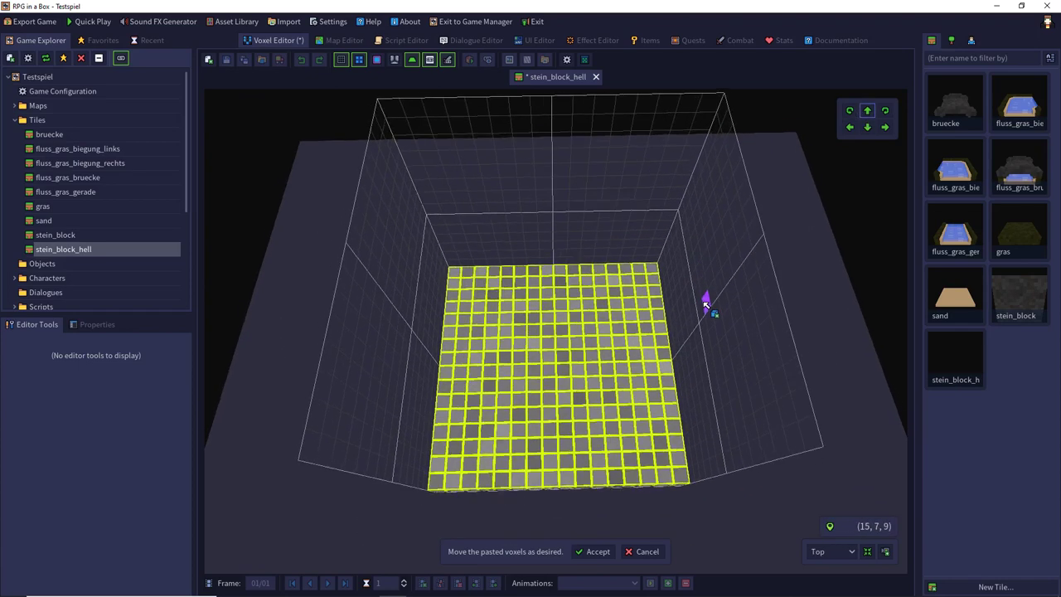
pyautogui.click(868, 128)
pyautogui.click(868, 127)
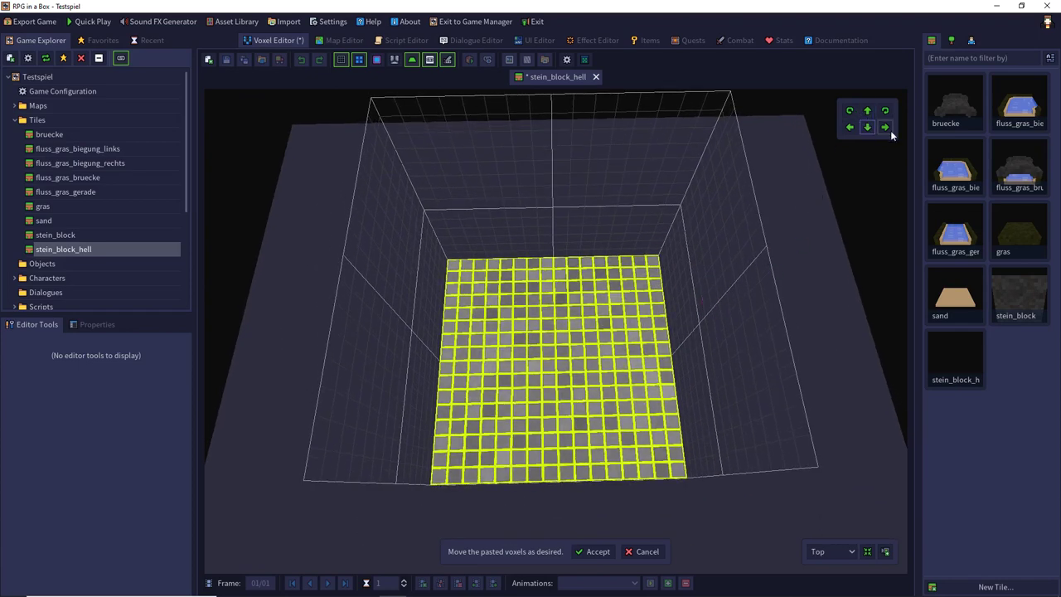
pyautogui.click(890, 130)
pyautogui.moveTo(827, 312); pyautogui.dragTo(782, 263, button='middle')
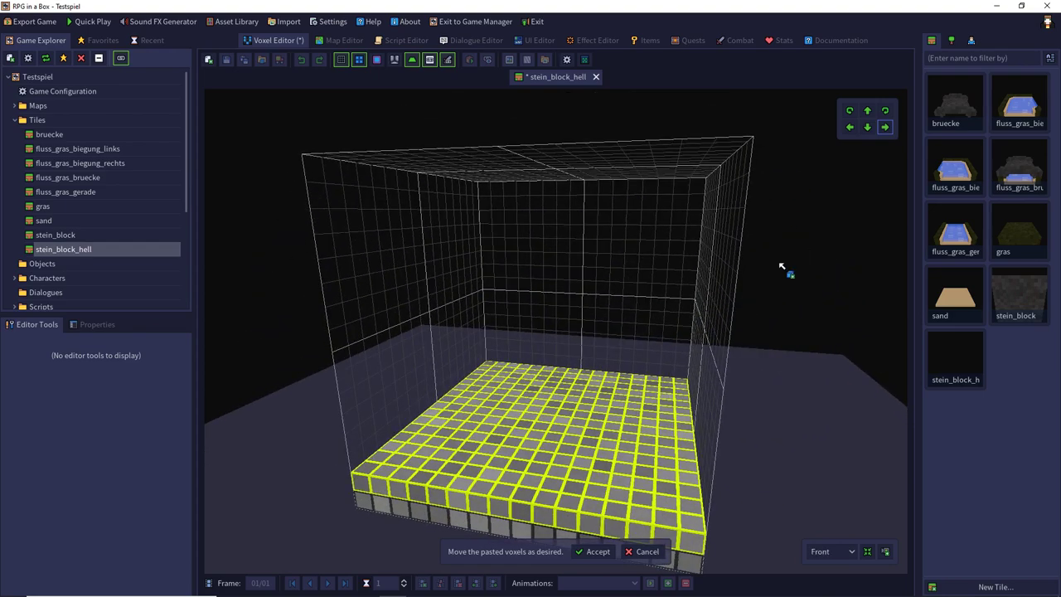
pyautogui.click(587, 554)
# - Duplicate the two-layer slab directly on top of itself, shifting the copy's pattern forward and sideways
pyautogui.moveTo(623, 376); pyautogui.dragTo(657, 348, button='middle')
pyautogui.hotkey('ctrl', 'a')
pyautogui.hotkey('ctrl', 'c')
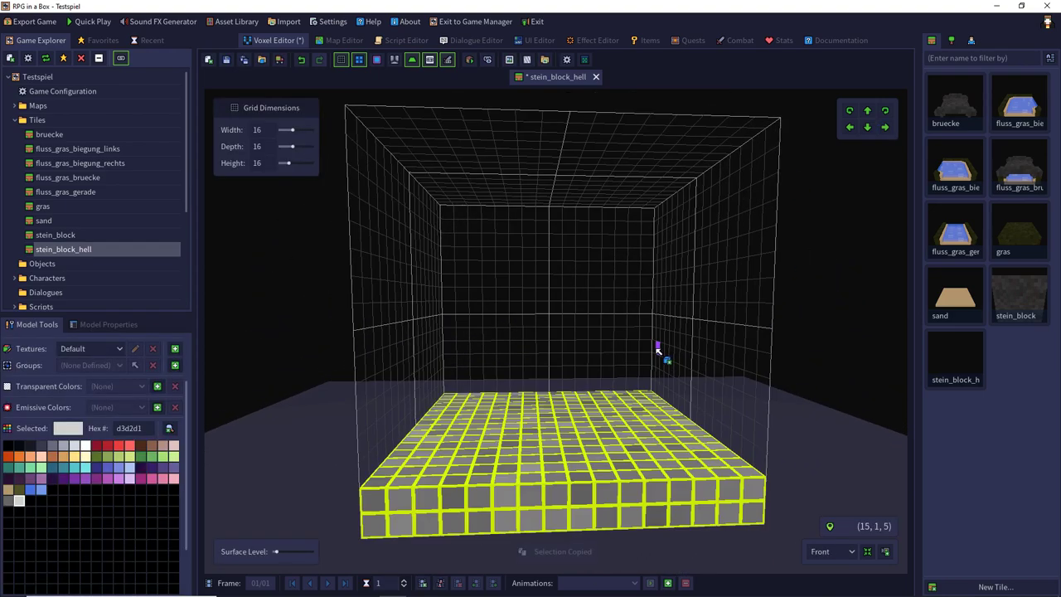
pyautogui.hotkey('ctrl', 'v')
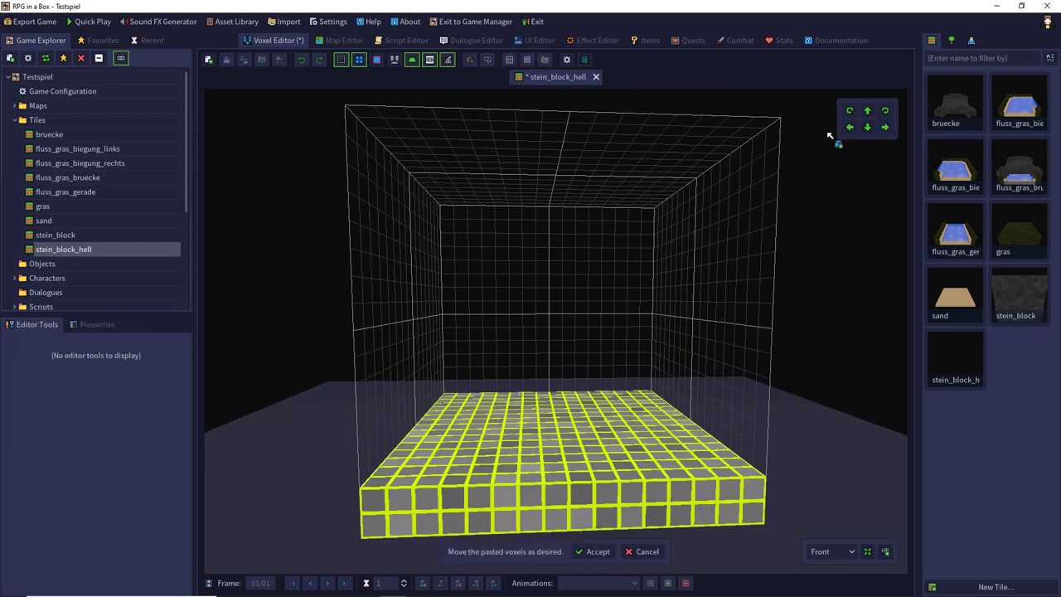
pyautogui.click(867, 111)
pyautogui.moveTo(705, 151); pyautogui.dragTo(710, 374, button='middle')
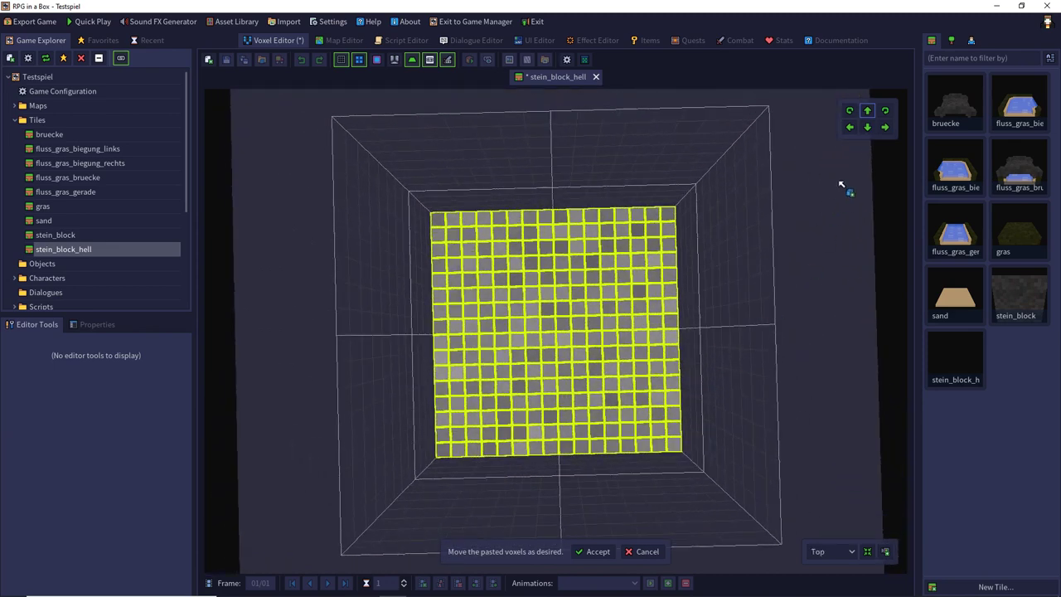
pyautogui.click(867, 126)
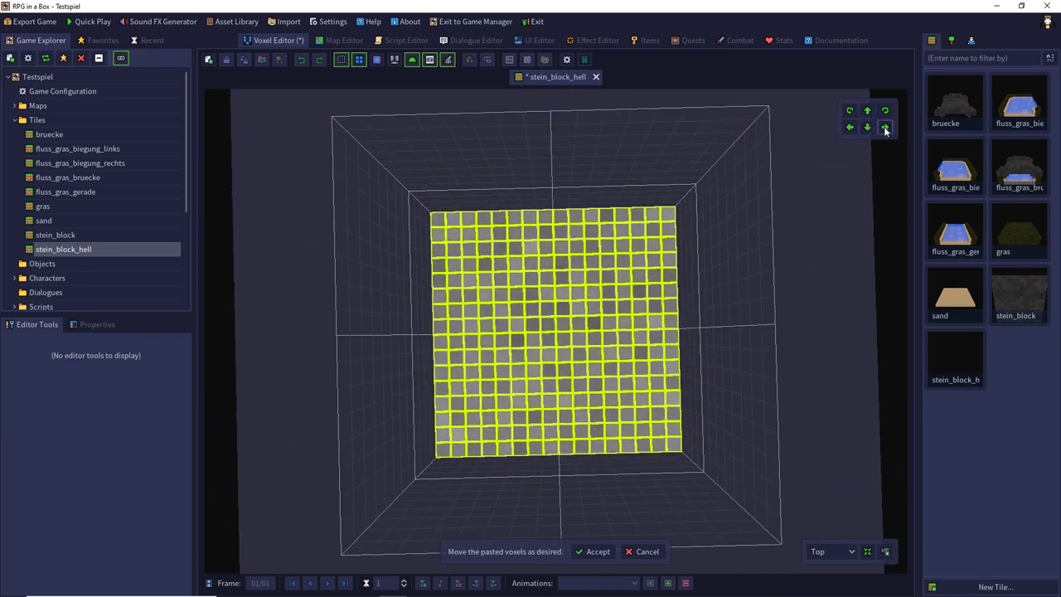
pyautogui.click(886, 128)
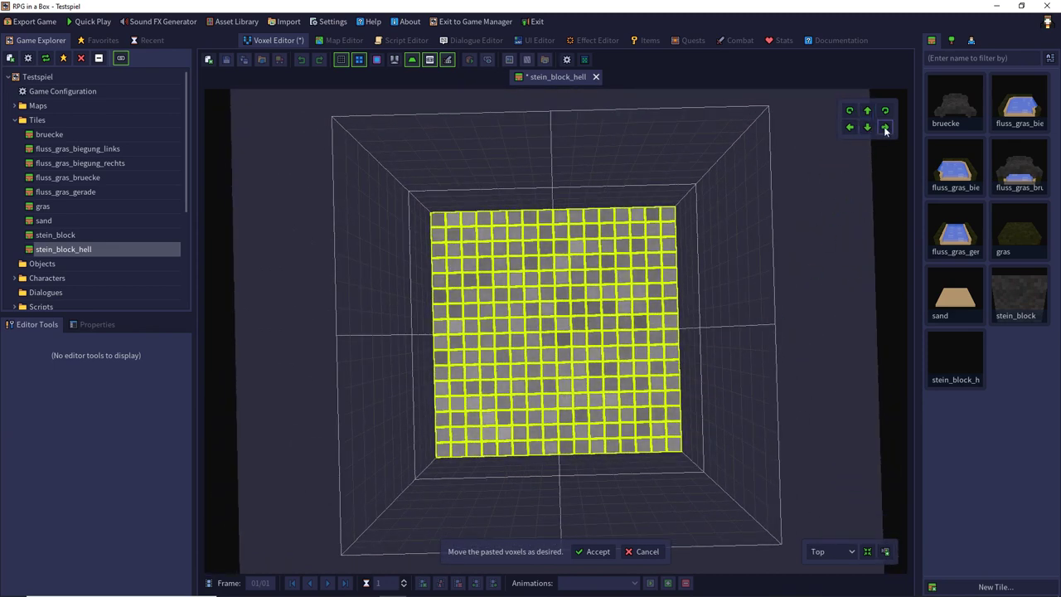
pyautogui.click(596, 551)
# - Duplicate the four-layer slab four levels higher and shift the copy's pattern forward and sideways before accepting it
pyautogui.moveTo(786, 301); pyautogui.dragTo(789, 177, button='middle')
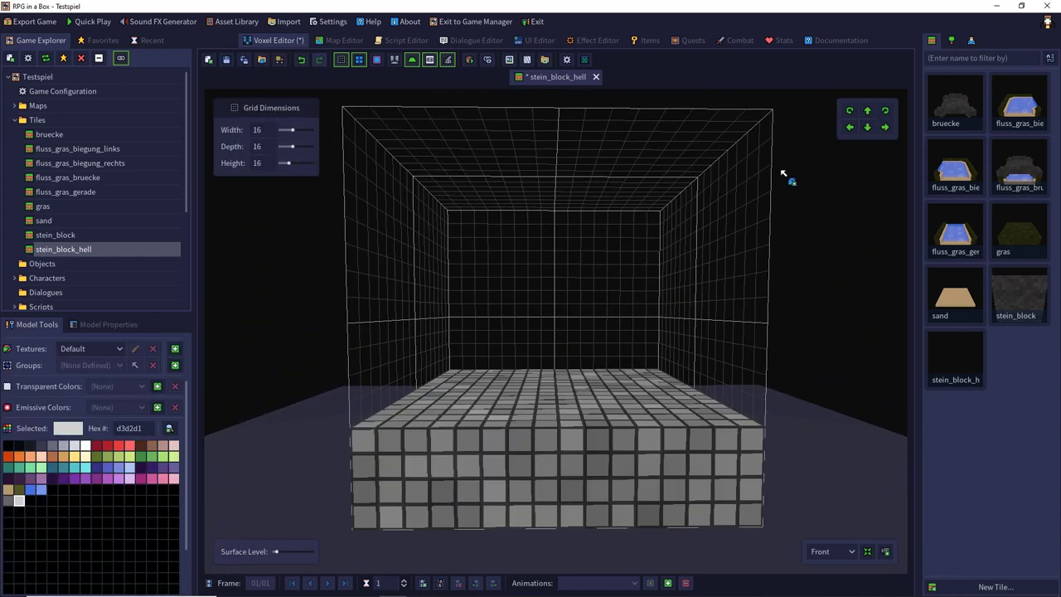
pyautogui.hotkey('ctrl', 'a')
pyautogui.hotkey('ctrl', 'c')
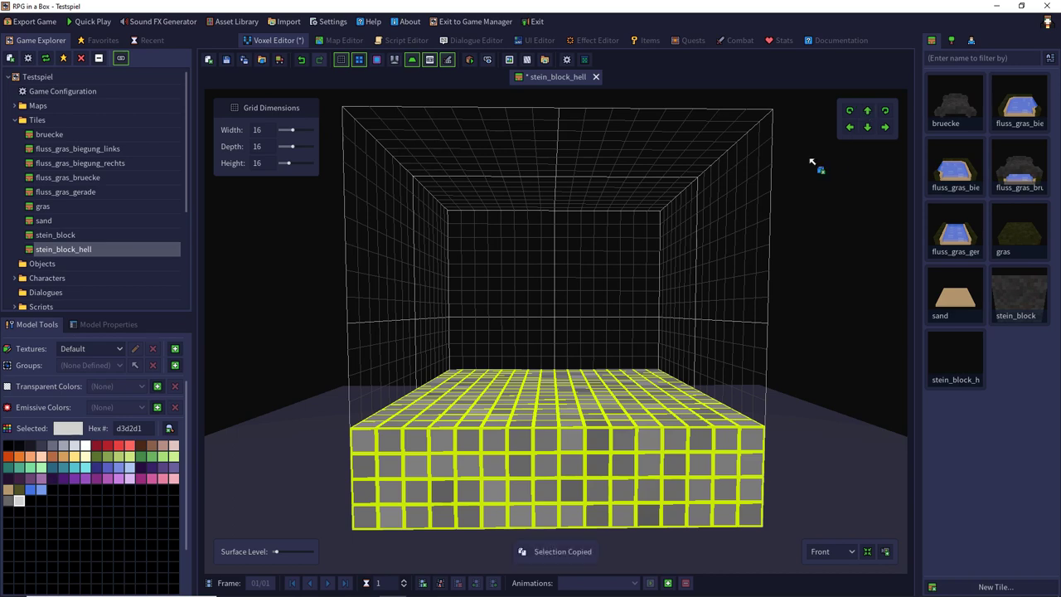
pyautogui.hotkey('ctrl', 'v')
pyautogui.click(867, 111)
pyautogui.click(868, 111)
pyautogui.click(873, 114)
pyautogui.click(873, 114)
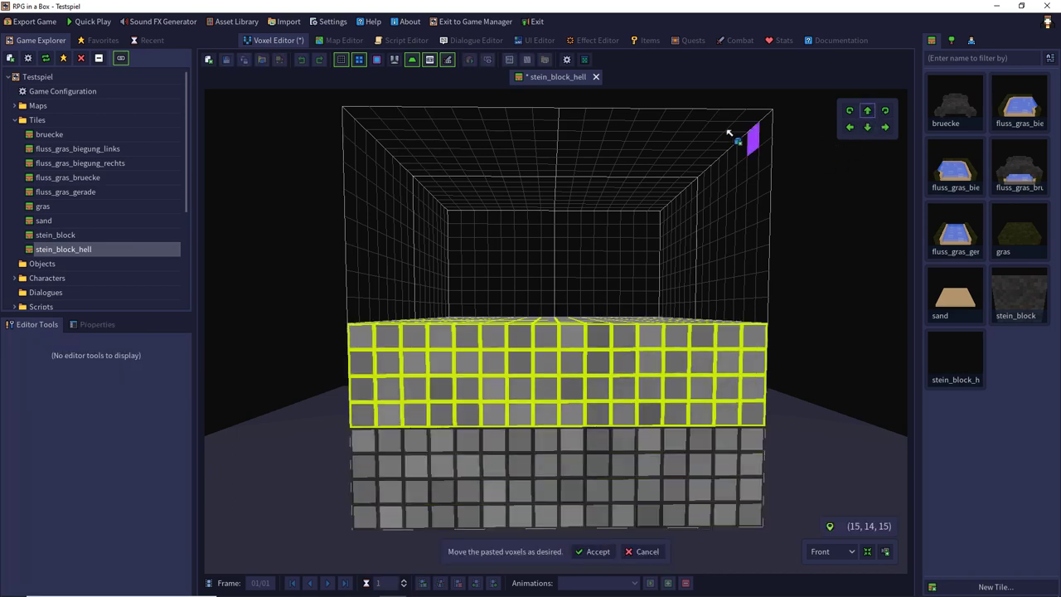
pyautogui.moveTo(729, 131); pyautogui.dragTo(721, 456, button='middle')
pyautogui.click(870, 129)
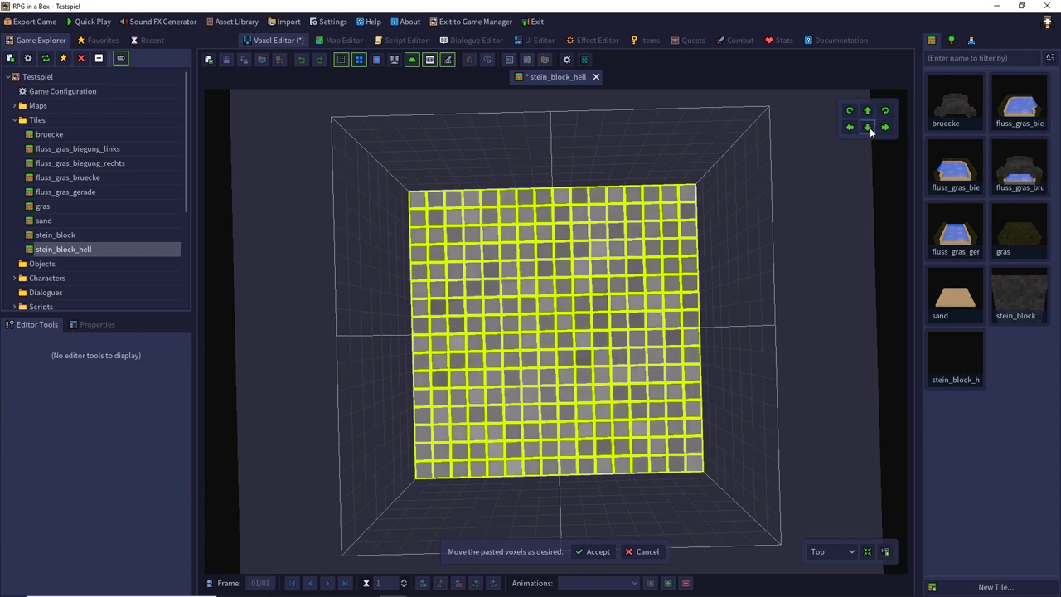
pyautogui.click(870, 128)
pyautogui.click(870, 129)
pyautogui.click(870, 129)
pyautogui.click(870, 128)
pyautogui.click(870, 129)
pyautogui.click(870, 129)
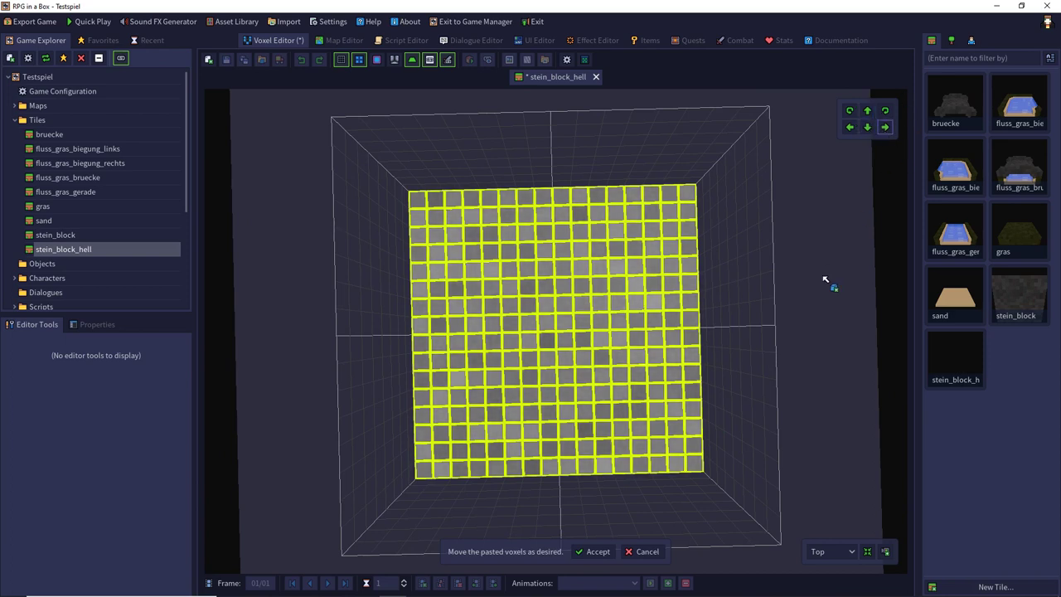
pyautogui.click(595, 551)
# - Duplicate the eight-layer slab eight levels higher to fill the 16-voxel grid height, and save the tile
pyautogui.moveTo(692, 466); pyautogui.dragTo(688, 251, button='middle')
pyautogui.hotkey('ctrl', 'a')
pyautogui.hotkey('ctrl', 'c')
pyautogui.hotkey('ctrl', 'v')
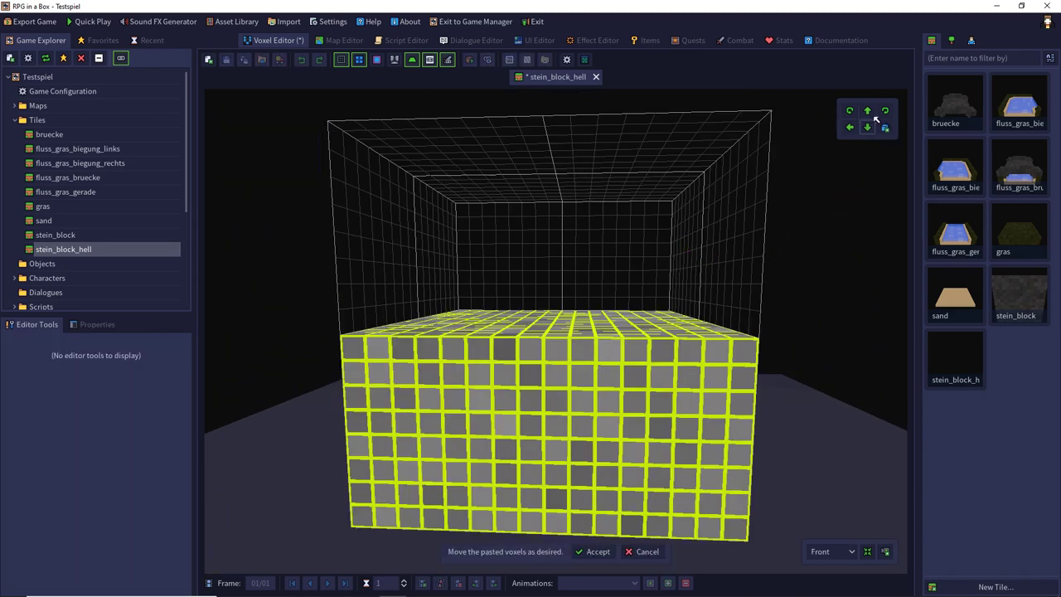
pyautogui.press('Up')
pyautogui.press('Up')
pyautogui.press('Up')
pyautogui.press('Up')
pyautogui.press('Up')
pyautogui.press('Up')
pyautogui.press('Up')
pyautogui.press('Up')
pyautogui.press('Up')
pyautogui.press('Up')
pyautogui.press('Up')
pyautogui.press('Up')
pyautogui.press('Up')
pyautogui.press('Up')
pyautogui.press('Up')
pyautogui.press('Up')
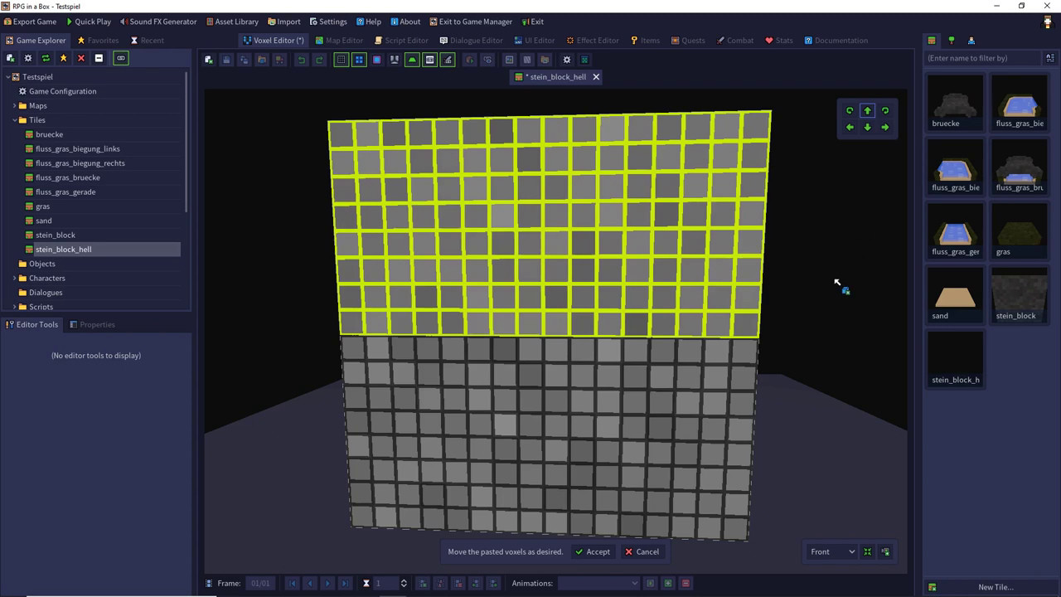
pyautogui.press('Return')
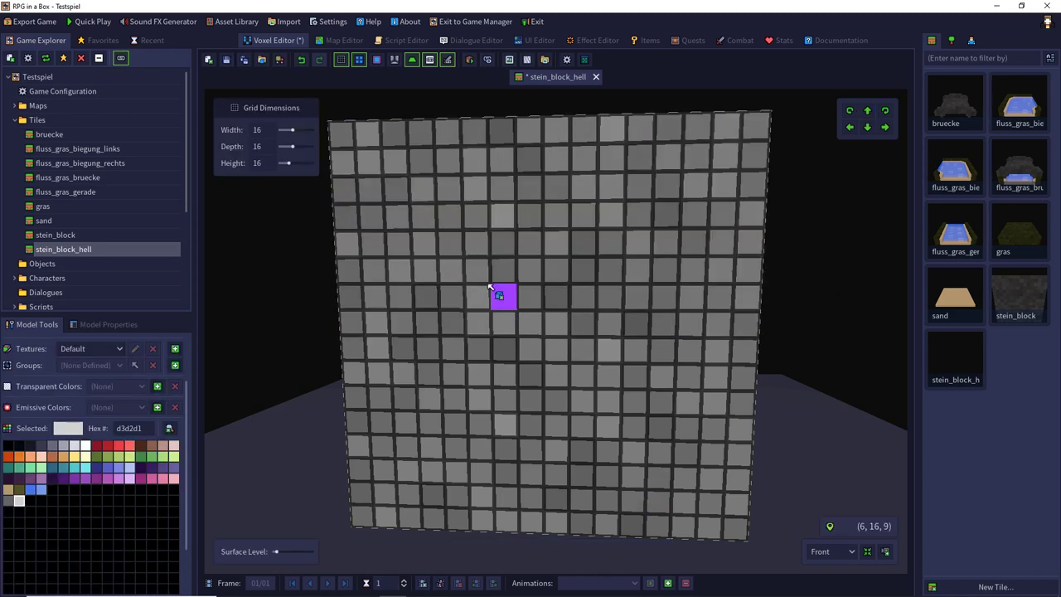
pyautogui.click(228, 64)
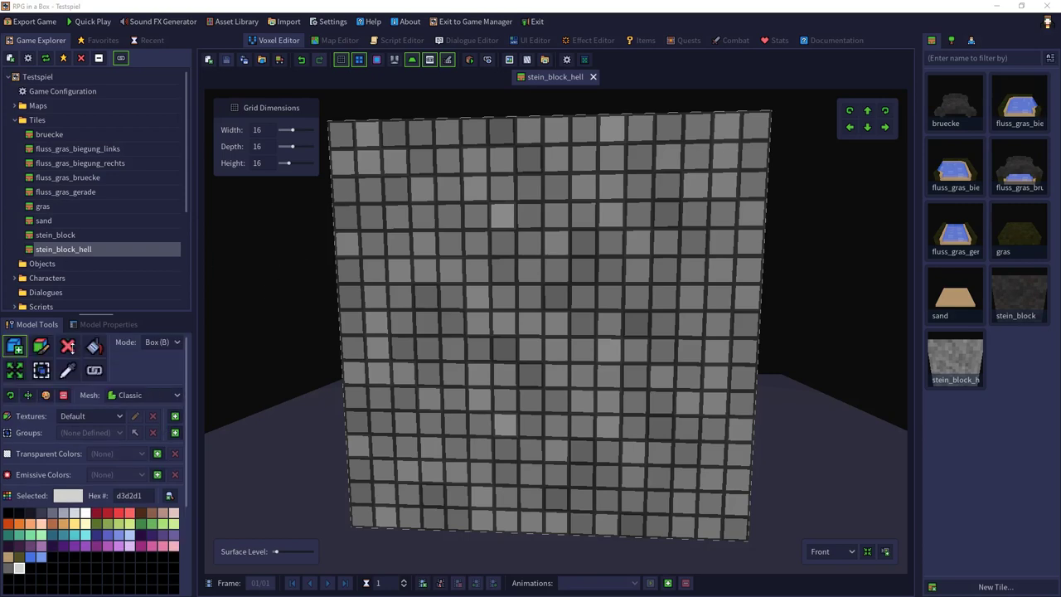
# - Delete the second-lowest voxel row across the full width of the block's front face in Box mode
pyautogui.click(72, 350)
pyautogui.moveTo(214, 406); pyautogui.dragTo(225, 400, button='middle')
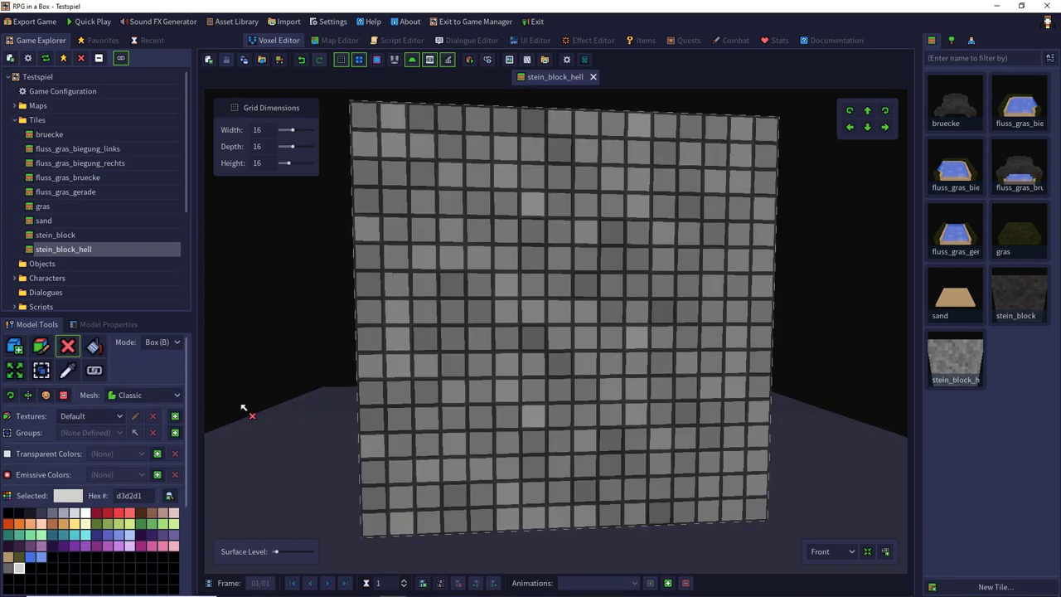
pyautogui.moveTo(374, 506); pyautogui.dragTo(756, 486)
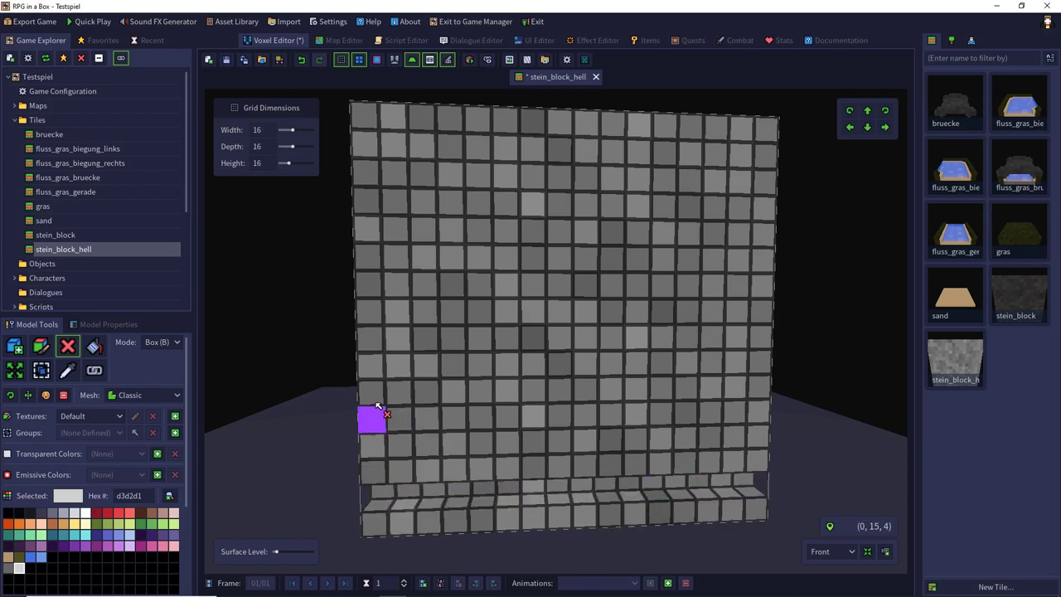
# - Delete three more full-width voxel rows on the block's front face, at heights 5, 9 and 13
pyautogui.moveTo(370, 388); pyautogui.dragTo(756, 386)
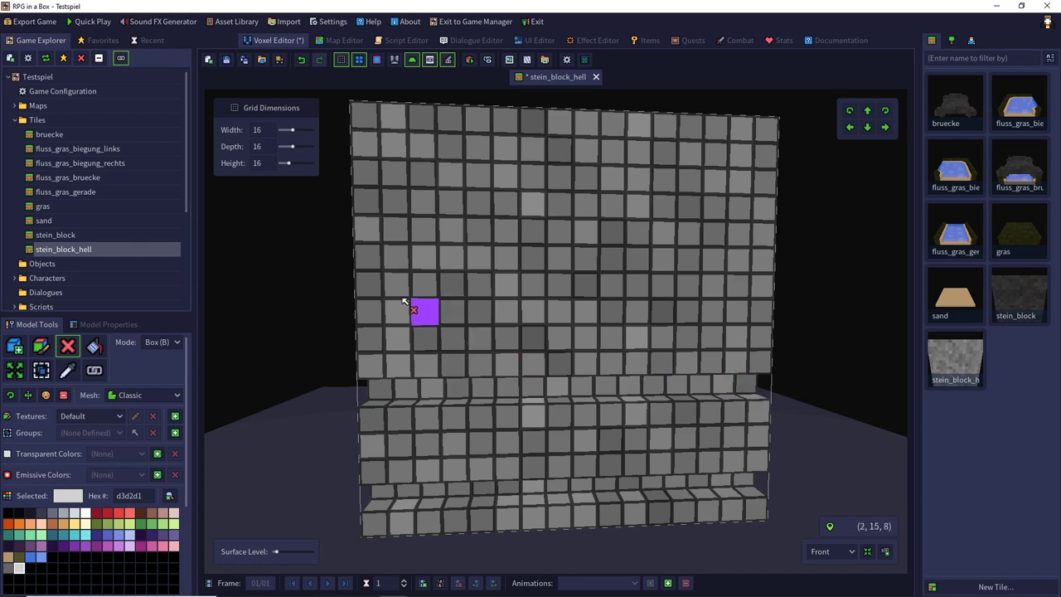
pyautogui.moveTo(389, 291); pyautogui.dragTo(767, 287)
pyautogui.moveTo(369, 176); pyautogui.dragTo(735, 171)
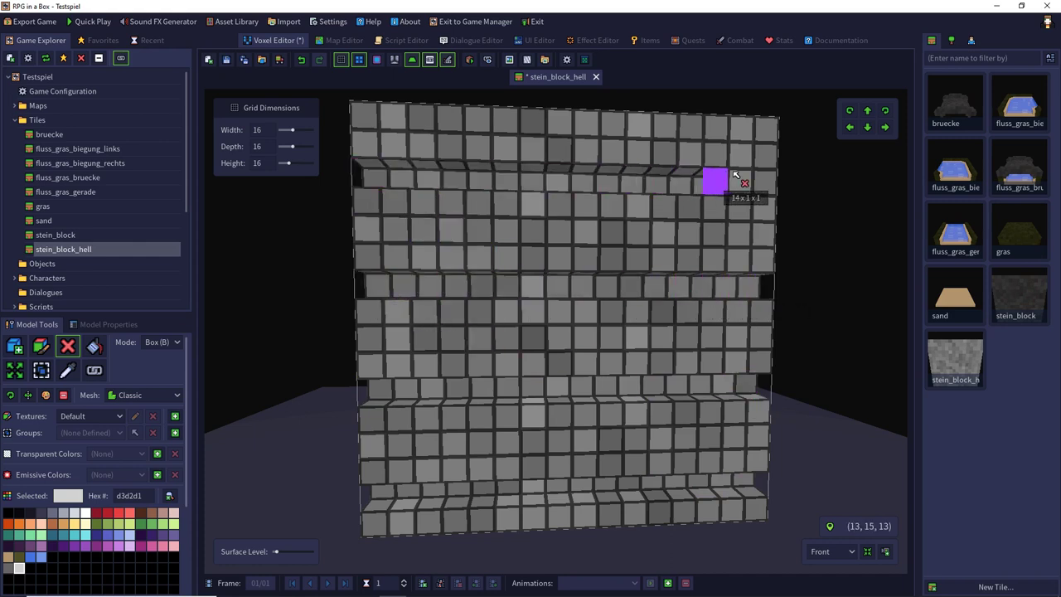
# - Delete four full-width voxel rows on the block's left face, matching the heights of the front grooves
pyautogui.moveTo(416, 344); pyautogui.dragTo(621, 300, button='middle')
pyautogui.moveTo(381, 461); pyautogui.dragTo(577, 451)
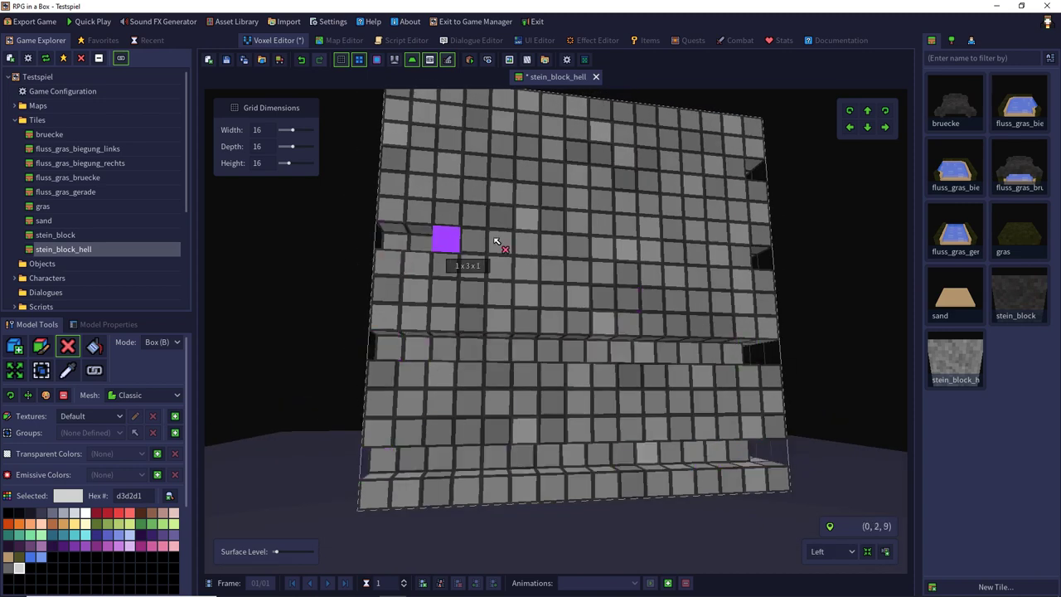
pyautogui.press('q')
# - Carve the same four horizontal grooves across the full width of the block's back face
pyautogui.moveTo(711, 492); pyautogui.dragTo(352, 484)
pyautogui.moveTo(711, 385); pyautogui.dragTo(352, 381)
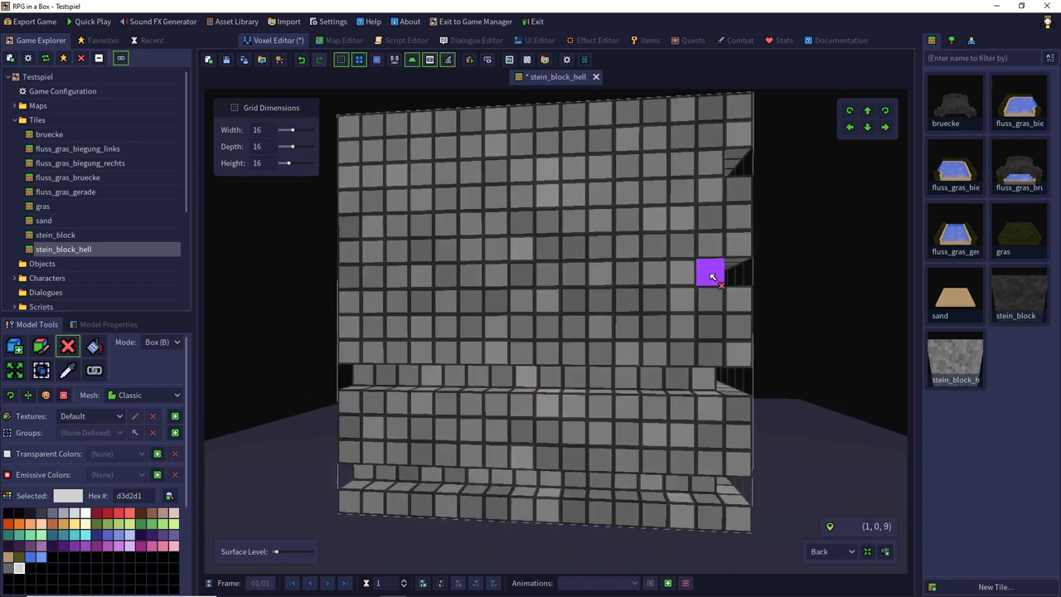
pyautogui.moveTo(713, 277); pyautogui.dragTo(350, 277)
pyautogui.moveTo(710, 164); pyautogui.dragTo(351, 172)
# - Carve the four horizontal grooves across the right face so they run around the whole block
pyautogui.moveTo(415, 381); pyautogui.dragTo(710, 420, button='middle')
pyautogui.moveTo(758, 454); pyautogui.dragTo(433, 474)
pyautogui.moveTo(752, 361); pyautogui.dragTo(438, 358)
pyautogui.moveTo(749, 268); pyautogui.dragTo(437, 242)
pyautogui.moveTo(744, 177); pyautogui.dragTo(455, 146)
# - Cut three one-voxel joints in the right face's bottom row and two three-voxel-high joints in the course above
pyautogui.click(464, 507)
pyautogui.click(597, 495)
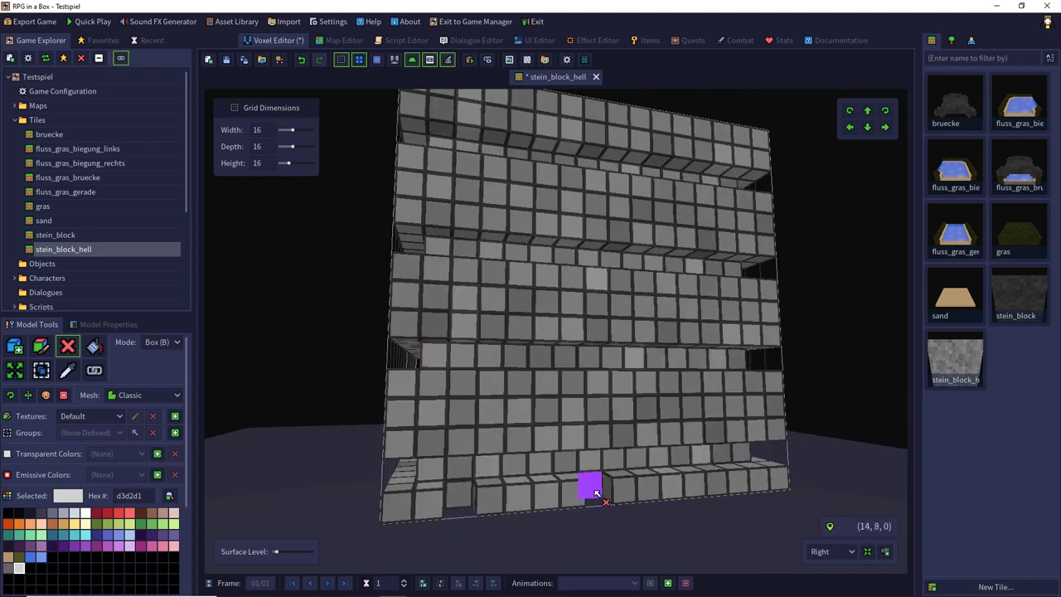
pyautogui.click(698, 489)
pyautogui.moveTo(521, 388); pyautogui.dragTo(522, 443)
pyautogui.moveTo(736, 383); pyautogui.dragTo(737, 431)
# - Cut three-voxel-high vertical joints on the right face: three in the middle course and two in the course above it
pyautogui.moveTo(466, 272); pyautogui.dragTo(470, 323)
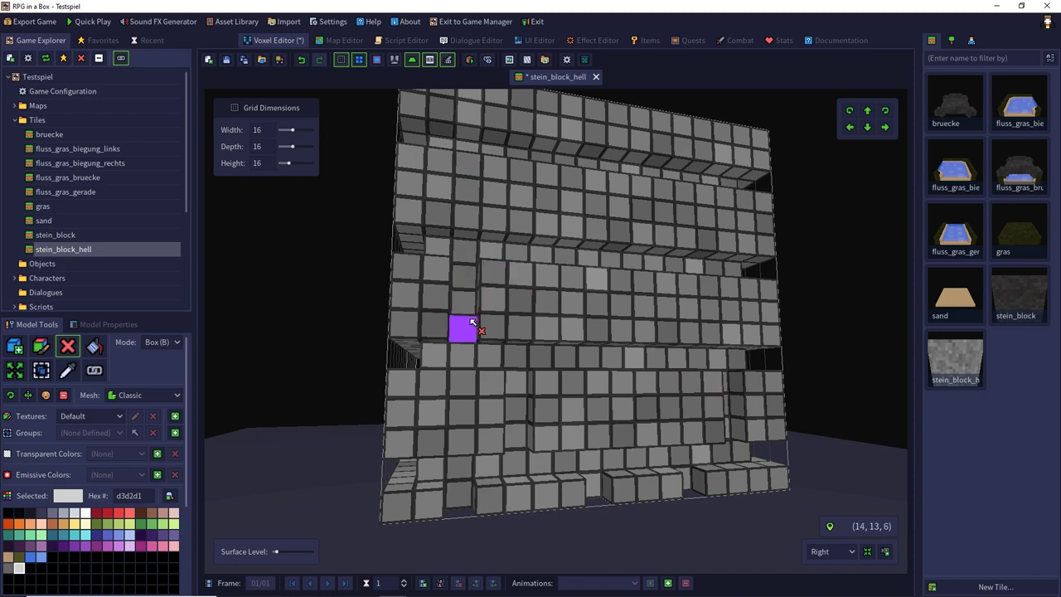
pyautogui.moveTo(619, 283); pyautogui.dragTo(618, 330)
pyautogui.moveTo(684, 291); pyautogui.dragTo(687, 326)
pyautogui.moveTo(545, 176); pyautogui.dragTo(555, 218)
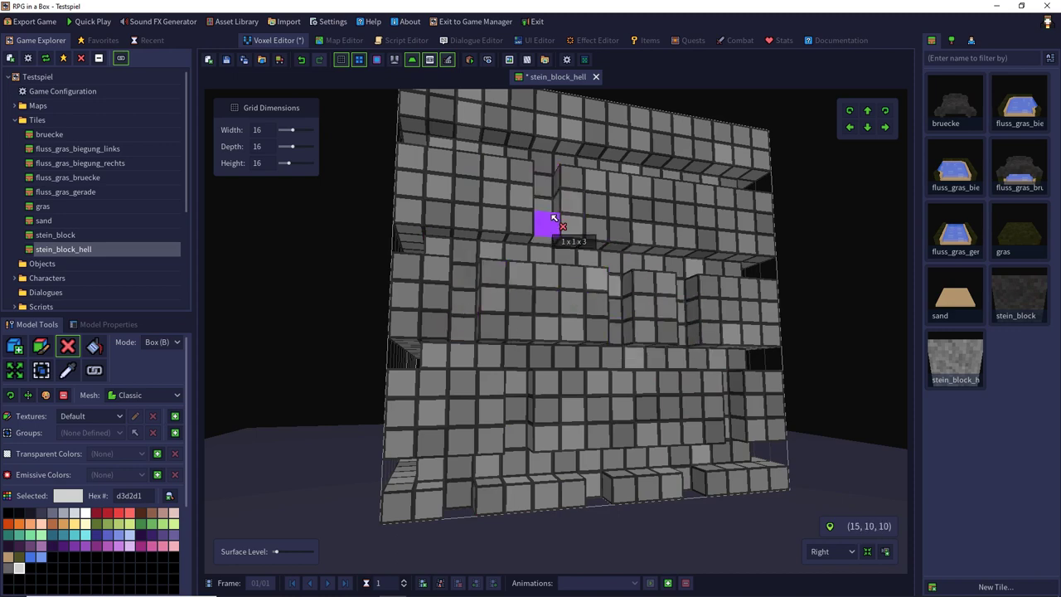
pyautogui.moveTo(729, 197); pyautogui.dragTo(730, 242)
# - Cut three two-voxel-high vertical joints in the top course of the right face
pyautogui.moveTo(681, 135); pyautogui.dragTo(683, 153)
pyautogui.moveTo(597, 134); pyautogui.dragTo(594, 115)
pyautogui.moveTo(489, 116); pyautogui.dragTo(490, 101)
# - Cut three vertical joints in the bottom row and three two-voxel-high joints in the top course of the front face
pyautogui.moveTo(490, 112); pyautogui.dragTo(584, 174, button='middle')
pyautogui.click(662, 514)
pyautogui.click(556, 514)
pyautogui.click(431, 516)
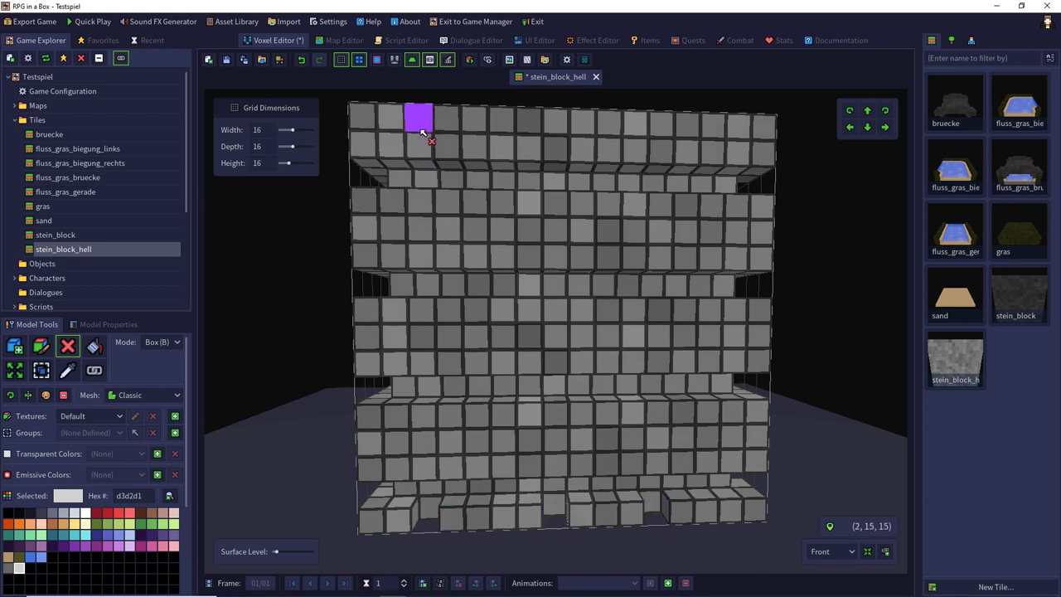
pyautogui.click(421, 125)
pyautogui.click(559, 124)
pyautogui.click(660, 126)
# - Cut staggered three-voxel-high joints in the front face's three middle courses: two in the upper, three in the middle, two in the lower
pyautogui.moveTo(498, 209); pyautogui.dragTo(496, 247)
pyautogui.moveTo(713, 214); pyautogui.dragTo(710, 247)
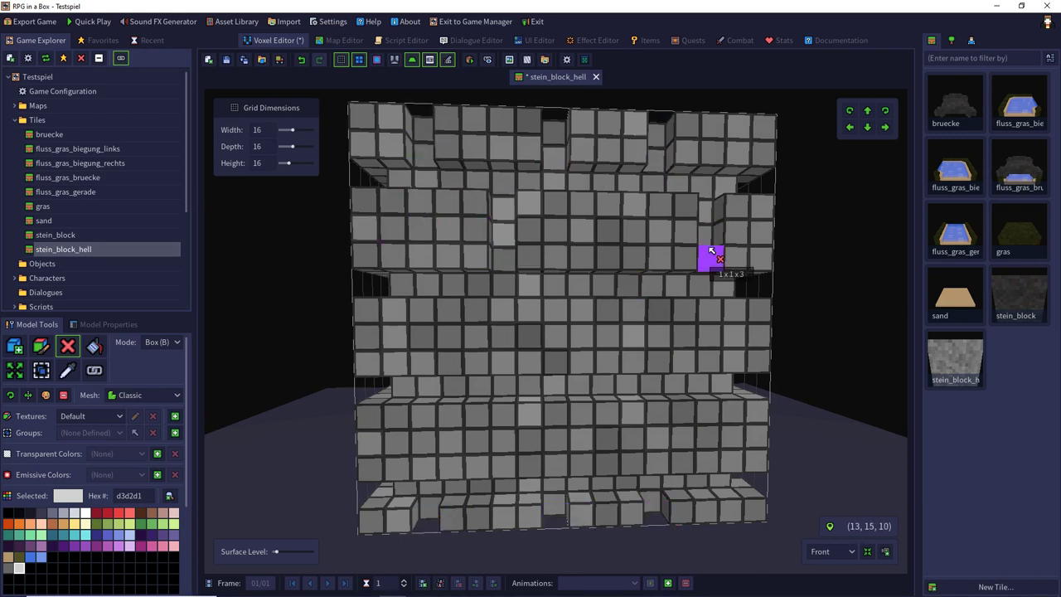
pyautogui.moveTo(667, 312); pyautogui.dragTo(665, 356)
pyautogui.moveTo(587, 312); pyautogui.dragTo(584, 360)
pyautogui.moveTo(422, 313); pyautogui.dragTo(421, 360)
pyautogui.moveTo(475, 415); pyautogui.dragTo(477, 461)
pyautogui.moveTo(703, 411); pyautogui.dragTo(703, 458)
# - Cut three vertical joints each in the left face's bottom row and top course, undoing the misplaced cut
pyautogui.moveTo(701, 458); pyautogui.dragTo(473, 500, button='middle')
pyautogui.click(469, 502)
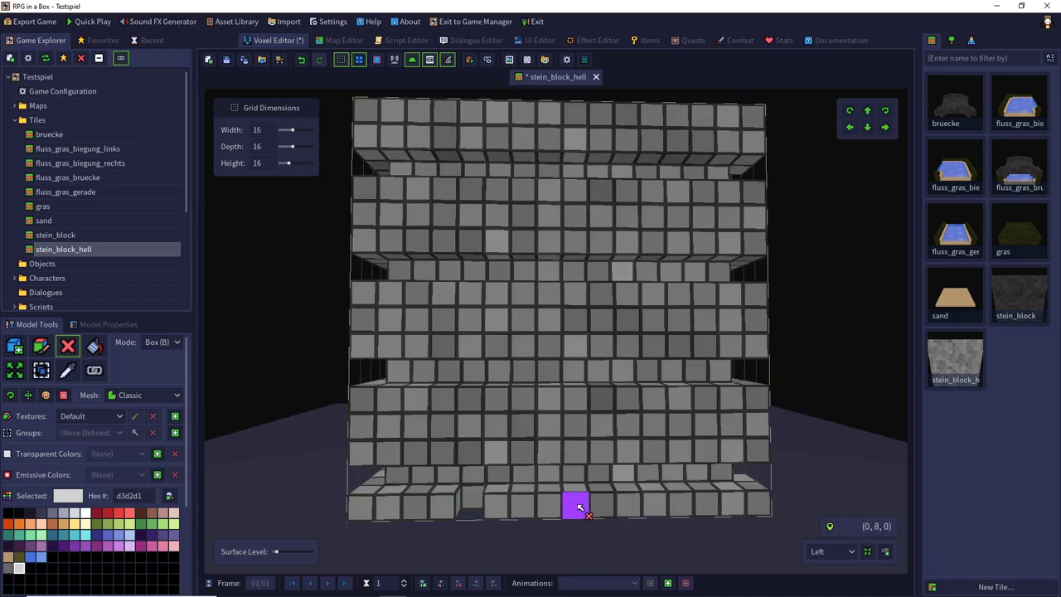
pyautogui.hotkey('ctrl', 'z')
pyautogui.click(422, 503)
pyautogui.click(549, 504)
pyautogui.click(657, 500)
pyautogui.moveTo(422, 114); pyautogui.dragTo(421, 135)
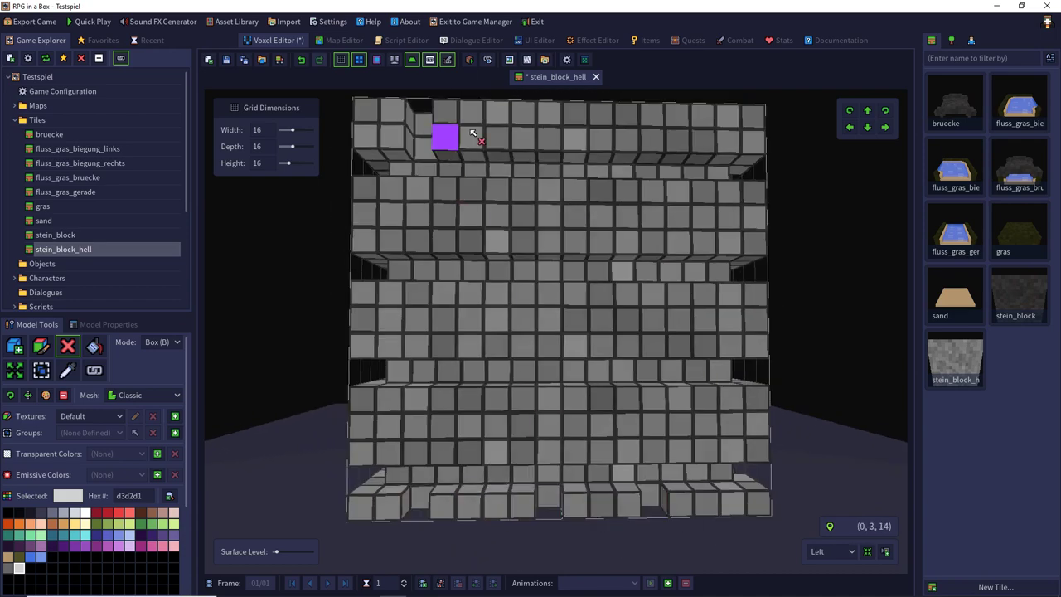
pyautogui.moveTo(551, 114); pyautogui.dragTo(551, 135)
pyautogui.moveTo(657, 115); pyautogui.dragTo(659, 137)
# - Cut staggered three-voxel-high joints in the left face's three middle courses, undoing and redoing the lower course's incomplete cut
pyautogui.moveTo(662, 142); pyautogui.dragTo(607, 218, button='middle')
pyautogui.press('Left')
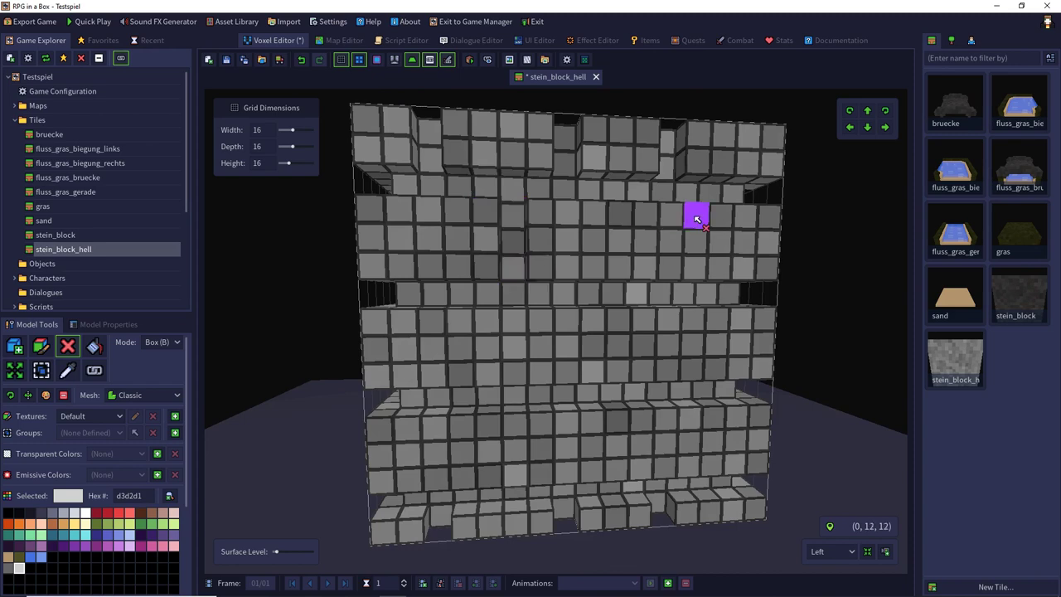
pyautogui.moveTo(594, 320); pyautogui.dragTo(596, 367)
pyautogui.moveTo(666, 321); pyautogui.dragTo(672, 365)
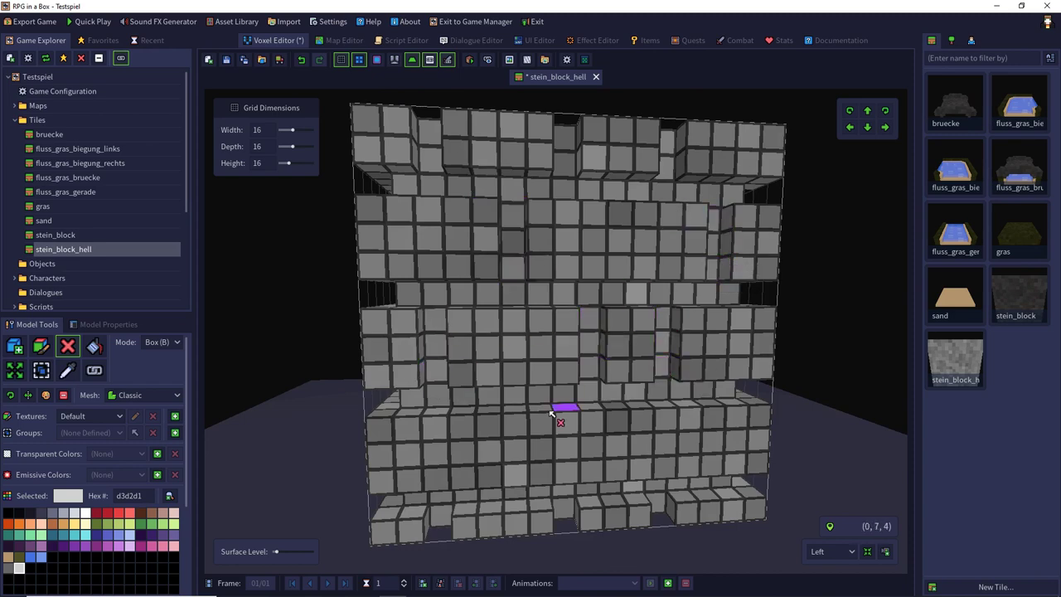
pyautogui.moveTo(492, 428); pyautogui.dragTo(500, 472)
pyautogui.moveTo(690, 420); pyautogui.dragTo(705, 446)
pyautogui.hotkey('ctrl', 'z')
pyautogui.moveTo(708, 419); pyautogui.dragTo(711, 469)
# - Cut three vertical joints each in the bottom row and the two-voxel-high top course of the back face
pyautogui.moveTo(712, 464); pyautogui.dragTo(646, 367, button='middle')
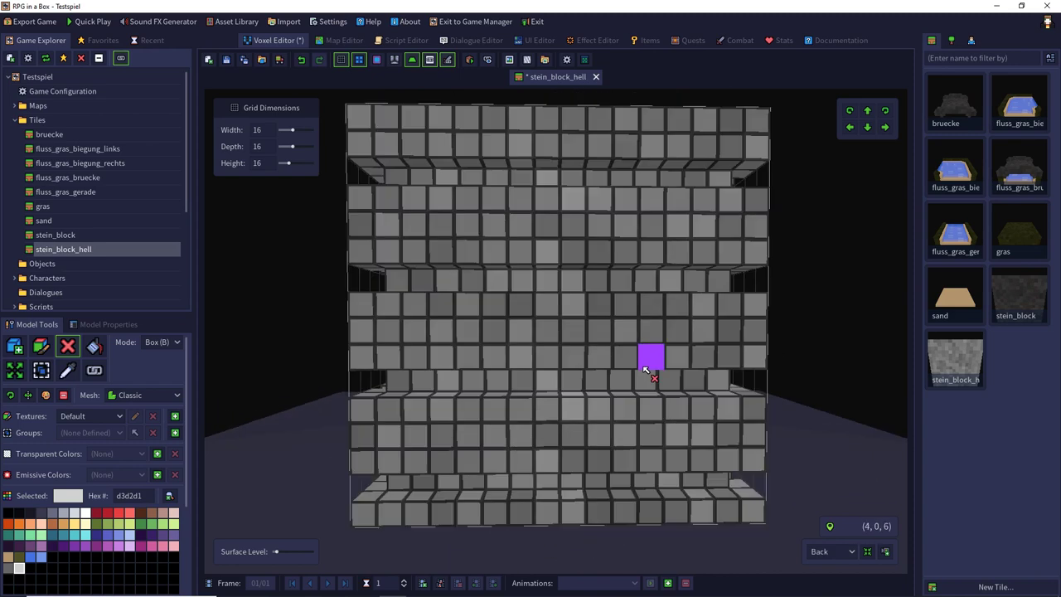
pyautogui.click(418, 513)
pyautogui.click(545, 512)
pyautogui.click(648, 512)
pyautogui.moveTo(414, 147); pyautogui.dragTo(418, 123)
pyautogui.moveTo(546, 120); pyautogui.dragTo(547, 146)
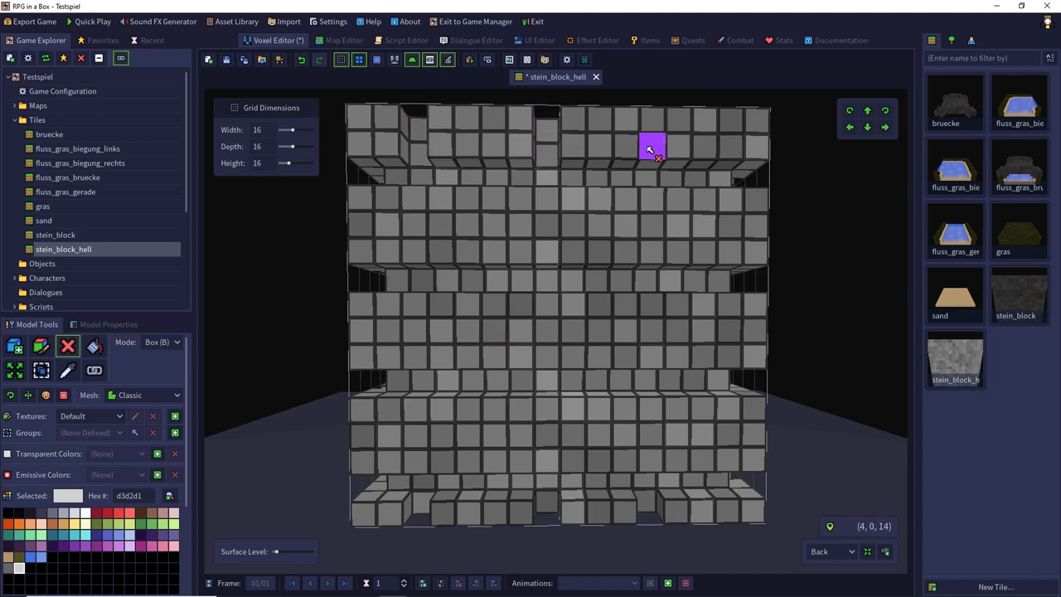
pyautogui.moveTo(650, 147); pyautogui.dragTo(650, 121)
# - Cut the staggered three-voxel-high vertical joints in the three middle courses of the back face
pyautogui.moveTo(493, 199); pyautogui.dragTo(494, 245)
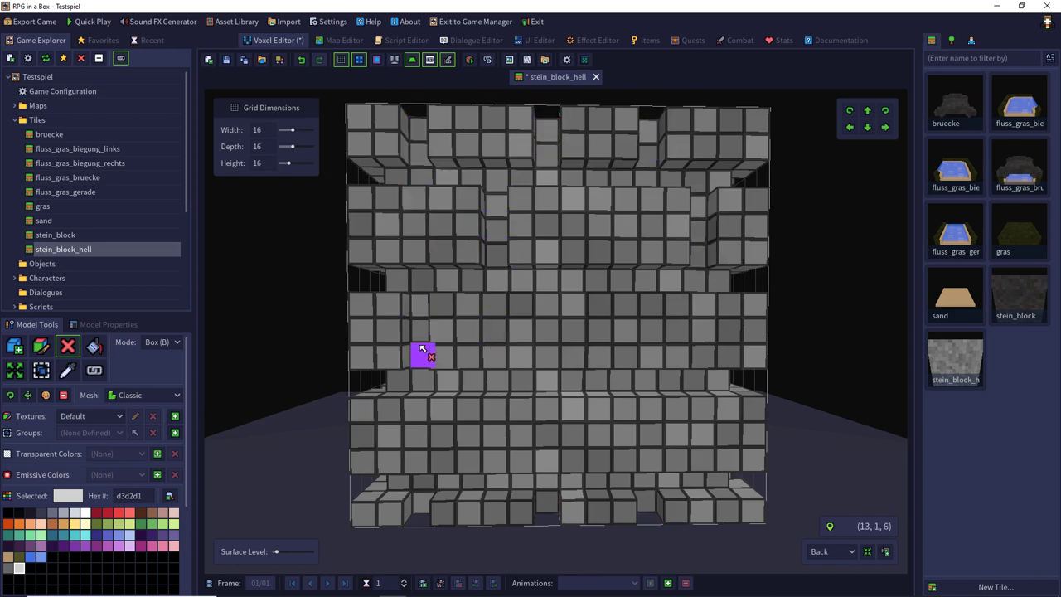
pyautogui.moveTo(461, 451); pyautogui.dragTo(462, 454)
pyautogui.moveTo(705, 406); pyautogui.dragTo(705, 460)
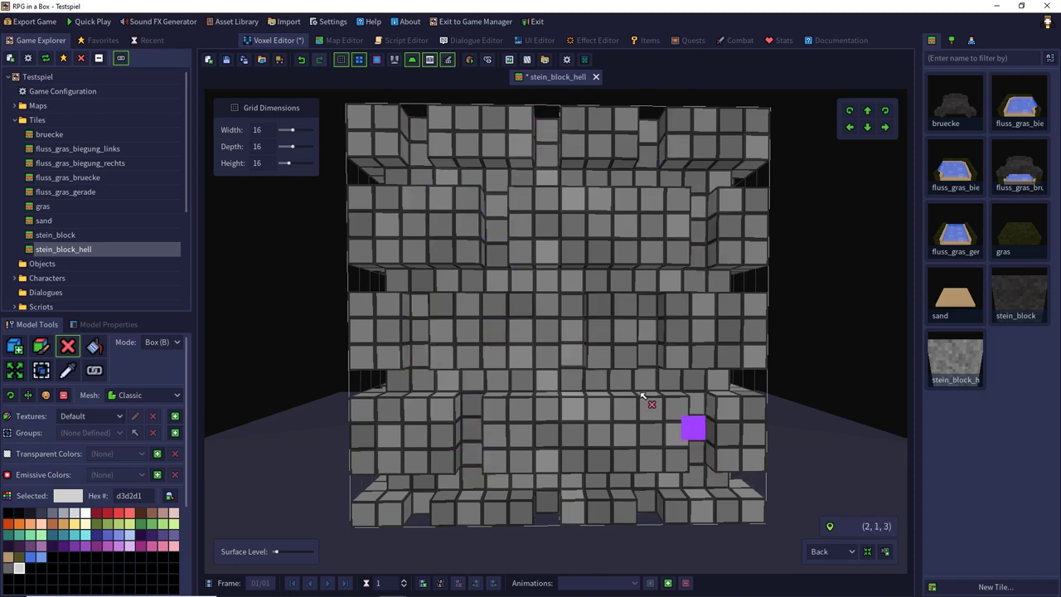
# - Repaint the recessed voxels of the horizontal grooves with the darker grey 676565
pyautogui.moveTo(642, 395); pyautogui.dragTo(822, 409, button='middle')
pyautogui.click(822, 545)
pyautogui.click(840, 491)
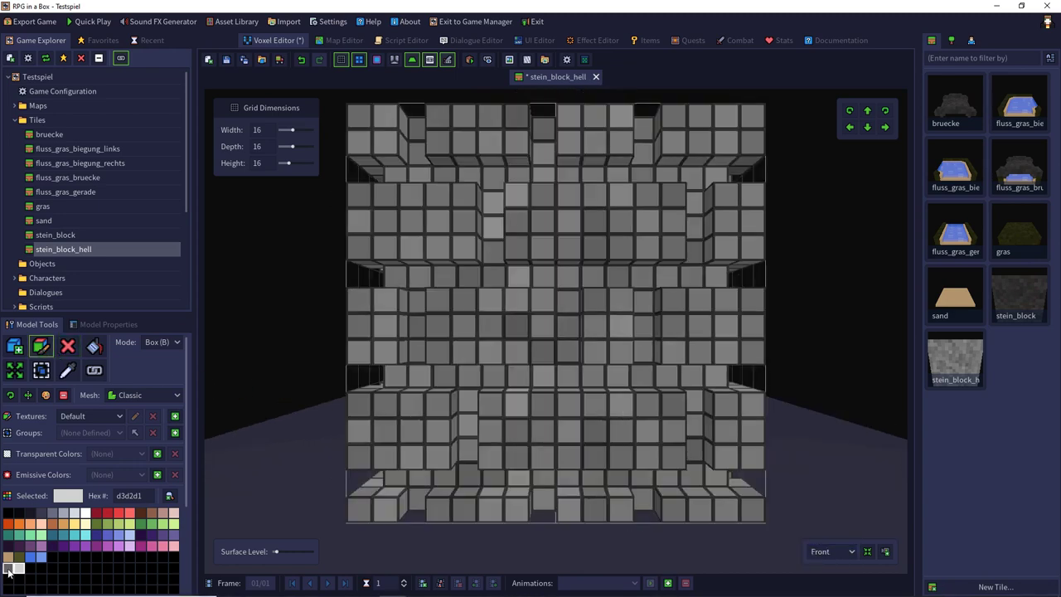
pyautogui.moveTo(542, 176); pyautogui.dragTo(391, 224, button='right')
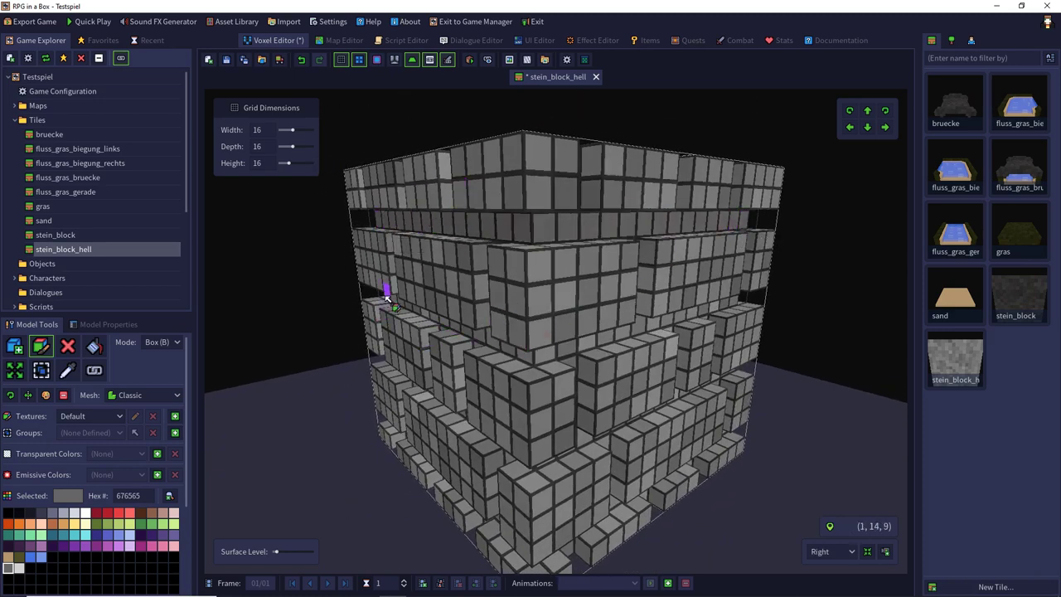
pyautogui.moveTo(386, 296); pyautogui.dragTo(732, 305)
pyautogui.moveTo(695, 334); pyautogui.dragTo(680, 299, button='right')
pyautogui.moveTo(389, 367); pyautogui.dragTo(725, 369)
pyautogui.moveTo(689, 383); pyautogui.dragTo(676, 348, button='right')
pyautogui.moveTo(387, 443); pyautogui.dragTo(736, 442)
pyautogui.moveTo(720, 441); pyautogui.dragTo(495, 448, button='right')
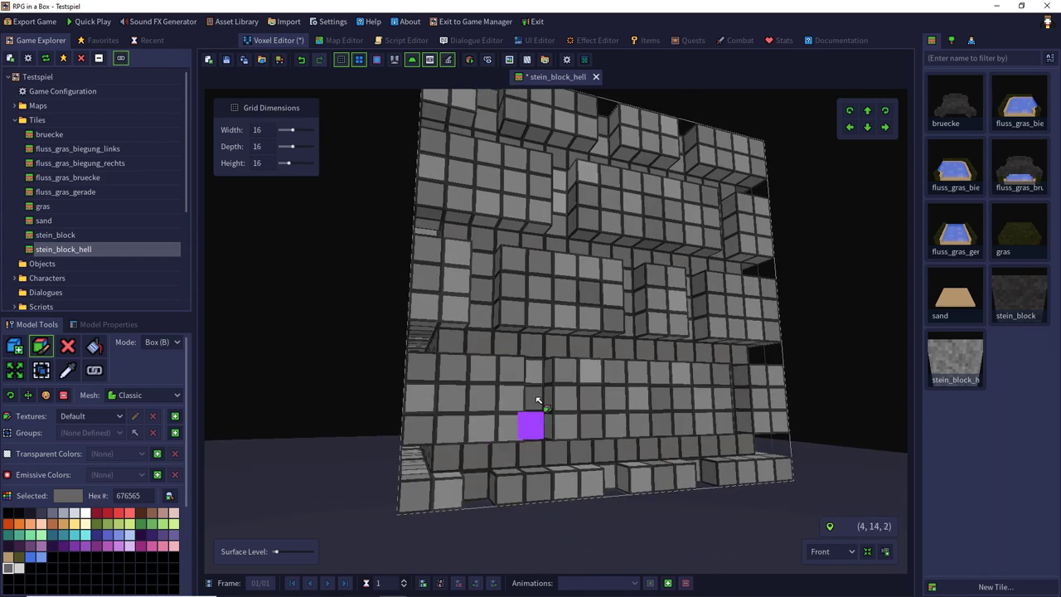
# - Paint the recessed vertical joints on all four faces with grey 676565 and save the tile
pyautogui.moveTo(484, 115); pyautogui.dragTo(551, 143, button='right')
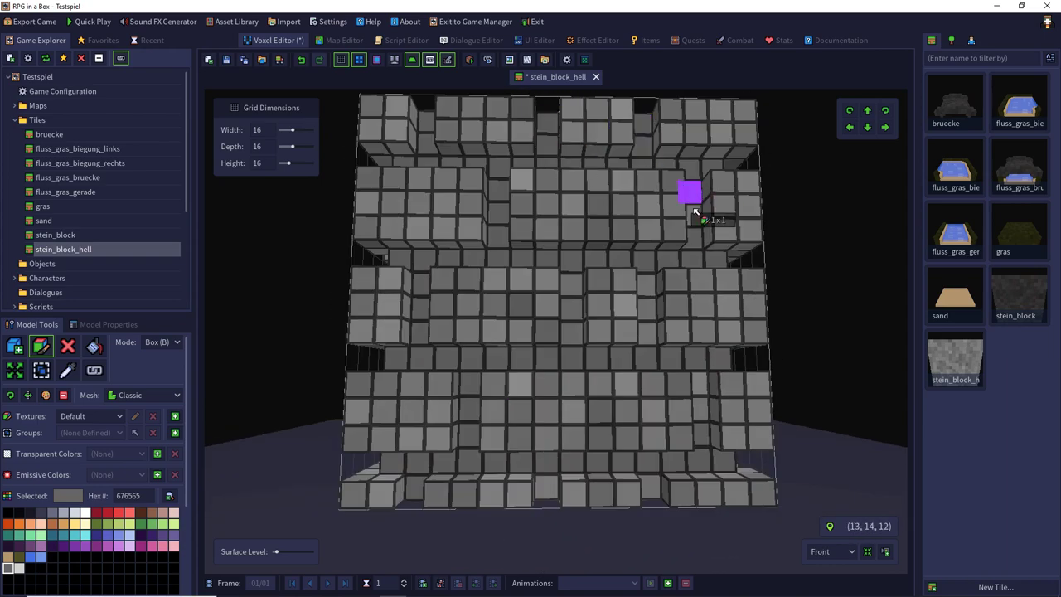
pyautogui.moveTo(560, 495); pyautogui.dragTo(472, 436, button='right')
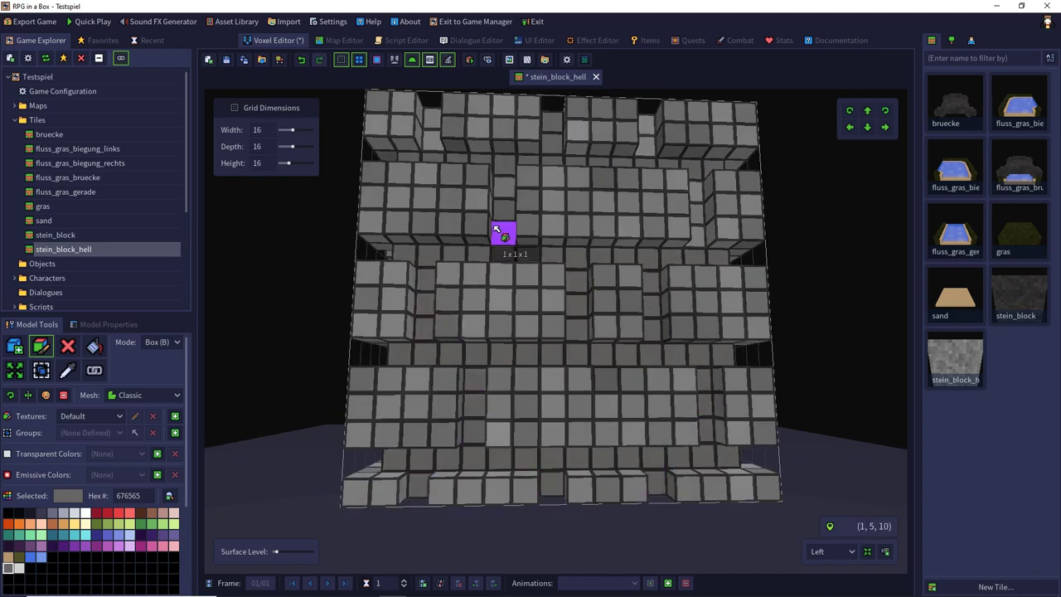
pyautogui.moveTo(707, 206); pyautogui.dragTo(444, 313, button='right')
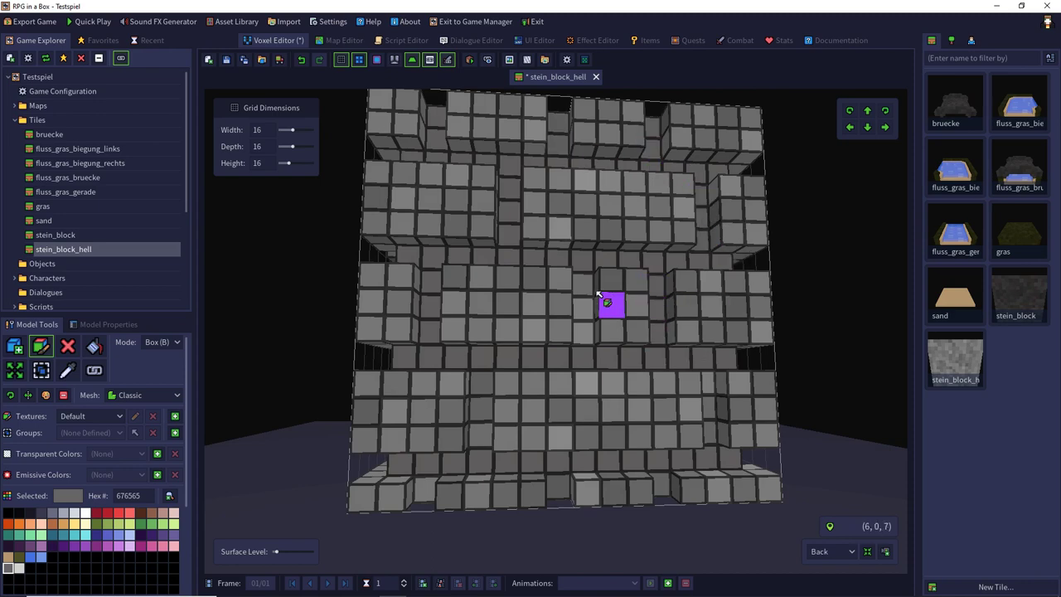
pyautogui.moveTo(657, 500); pyautogui.dragTo(462, 286, button='right')
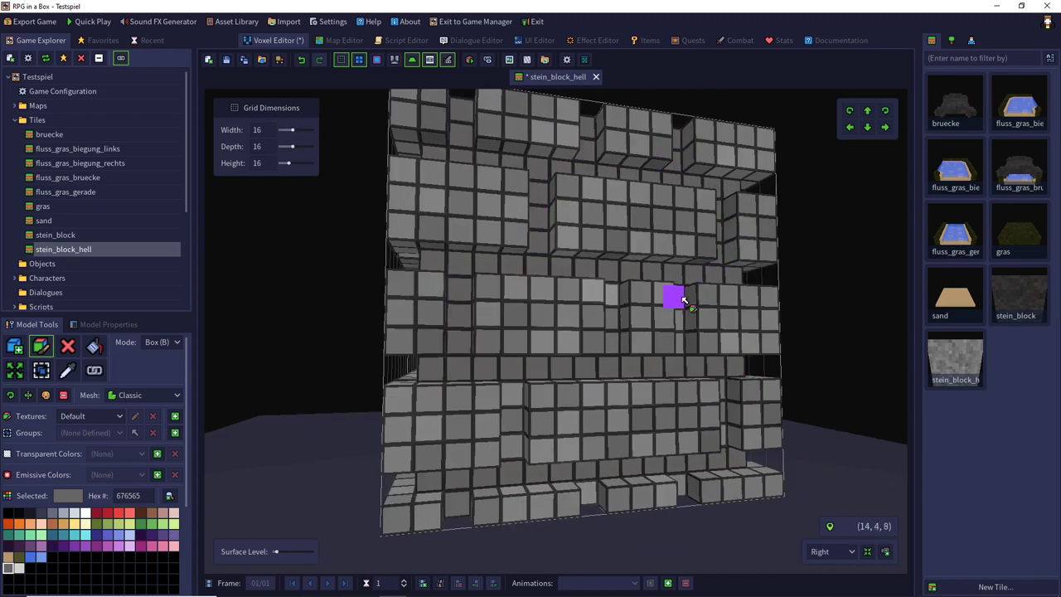
pyautogui.moveTo(592, 343); pyautogui.dragTo(464, 402, button='right')
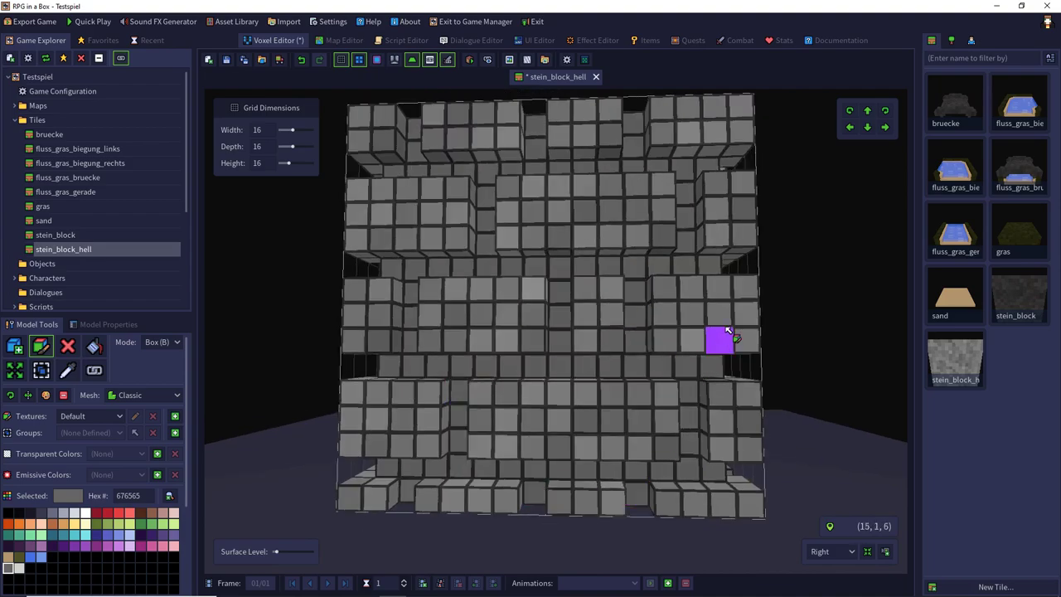
pyautogui.hotkey('ctrl', 's')
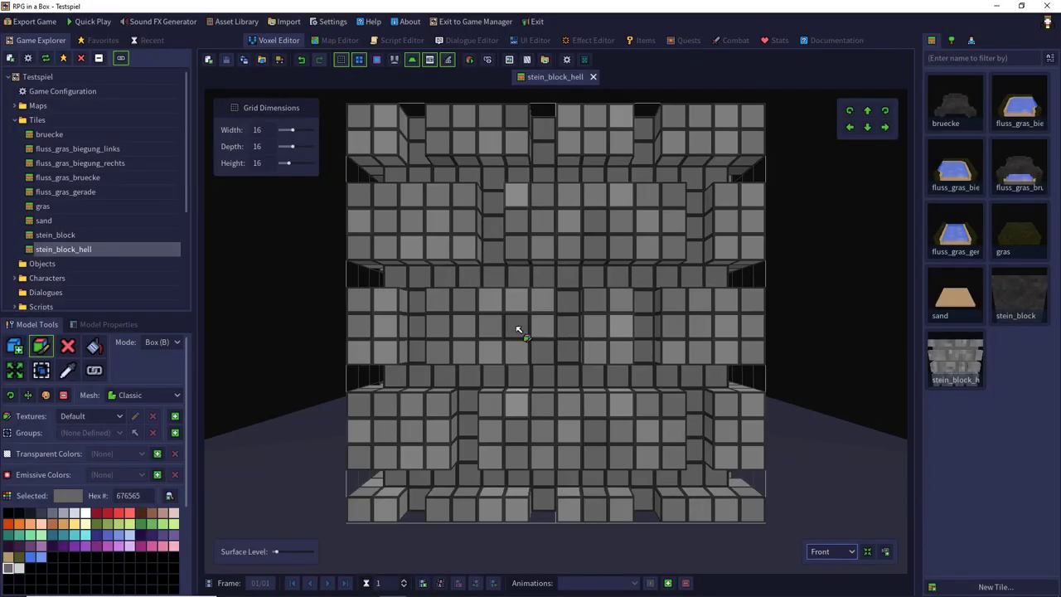
# - Open the startbereich map in the Map Editor
pyautogui.click(336, 40)
pyautogui.doubleClick(512, 207)
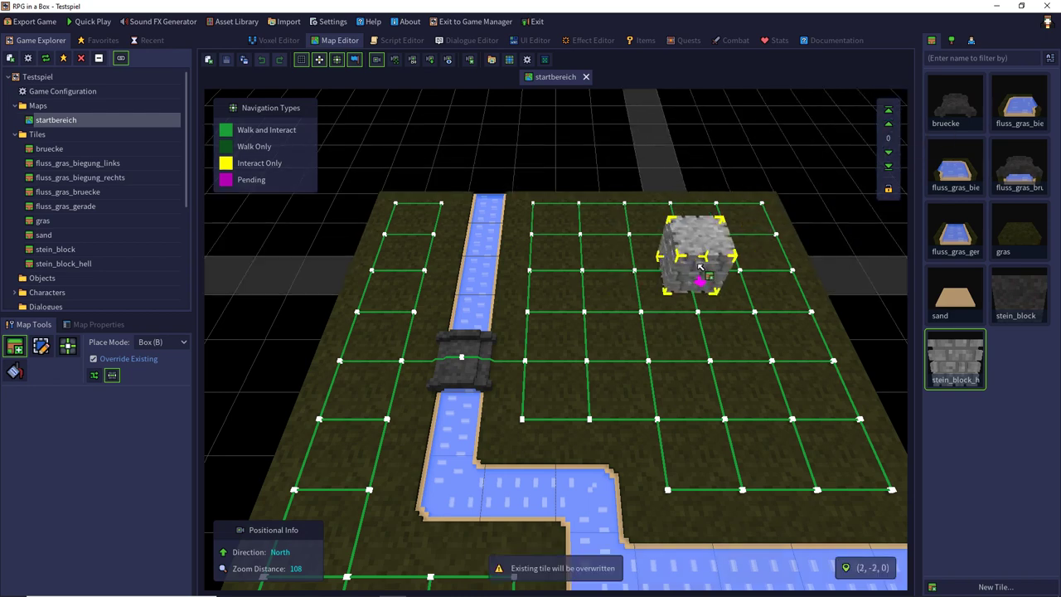
pyautogui.click(42, 347)
pyautogui.rightClick(728, 365)
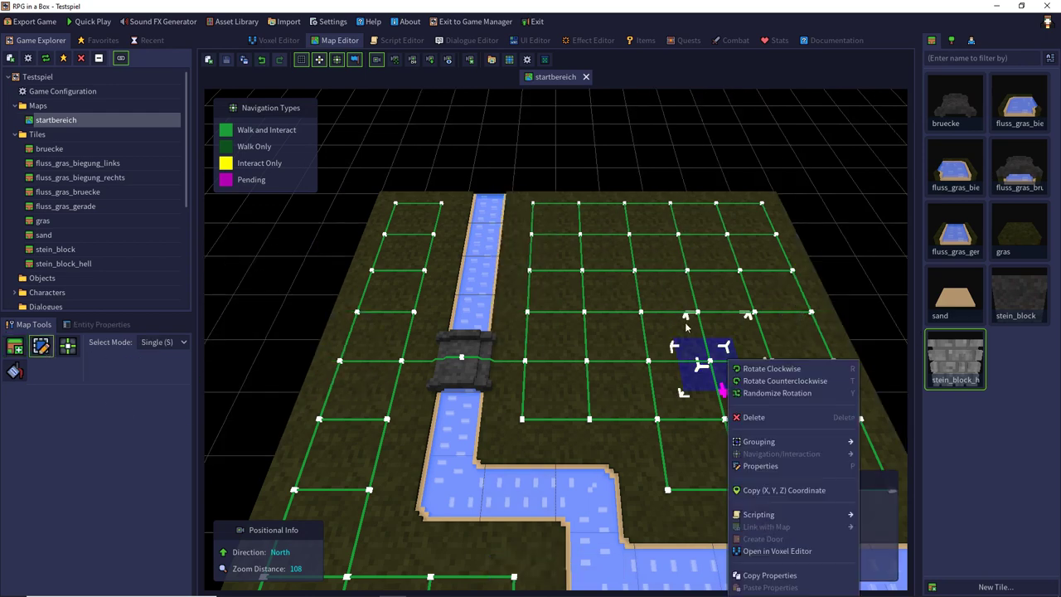
pyautogui.click(723, 173)
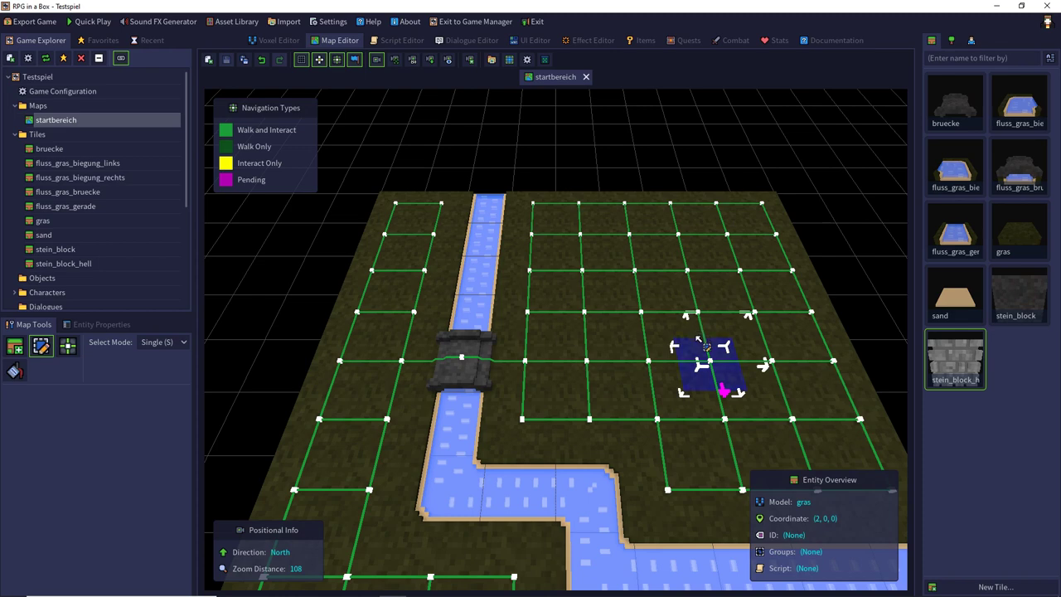
# - Place stein_block_hell tiles at level 1 on the grass beside the river as a rectangular ring of walls
pyautogui.click(941, 378)
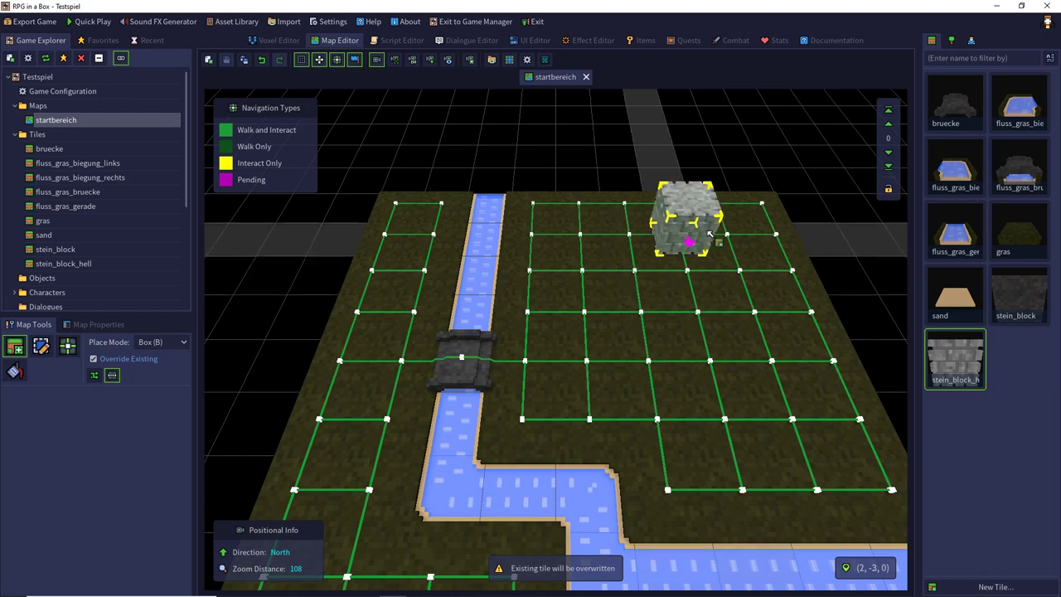
pyautogui.click(889, 124)
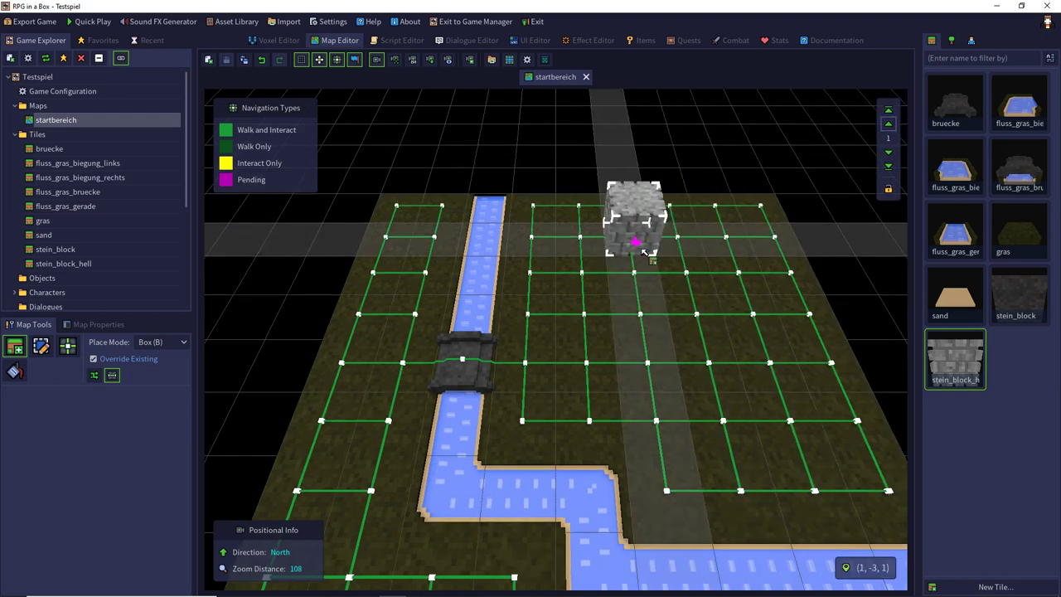
pyautogui.moveTo(639, 247); pyautogui.dragTo(742, 240)
pyautogui.moveTo(755, 282); pyautogui.dragTo(612, 369)
pyautogui.moveTo(586, 246); pyautogui.dragTo(586, 327)
# - Raise the placement level to 17, add a second layer of stein_block_hell on the wall ring, and save the map
pyautogui.click(888, 111)
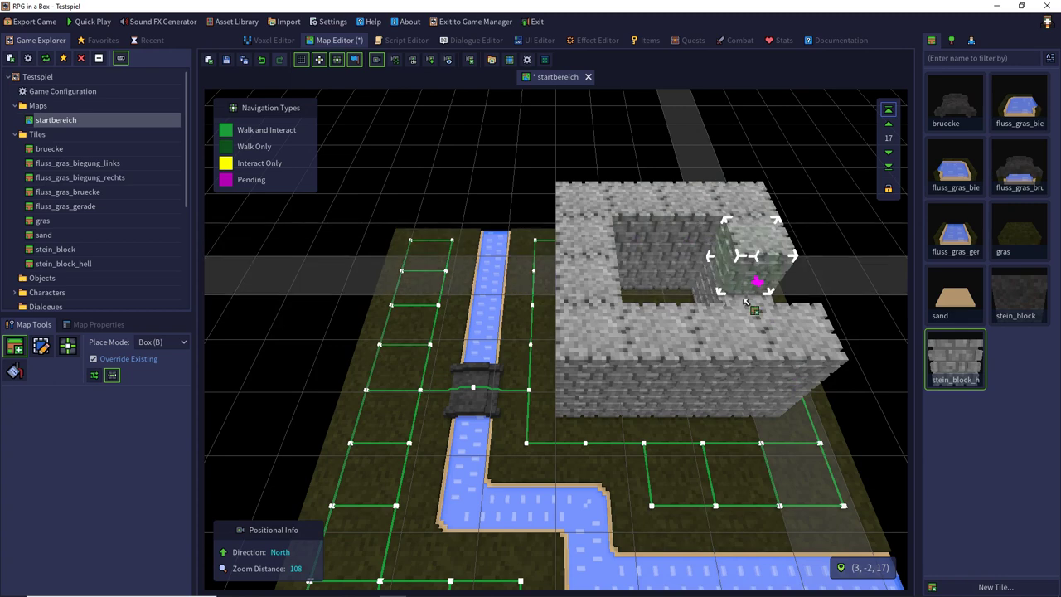
pyautogui.hotkey('ctrl', 's')
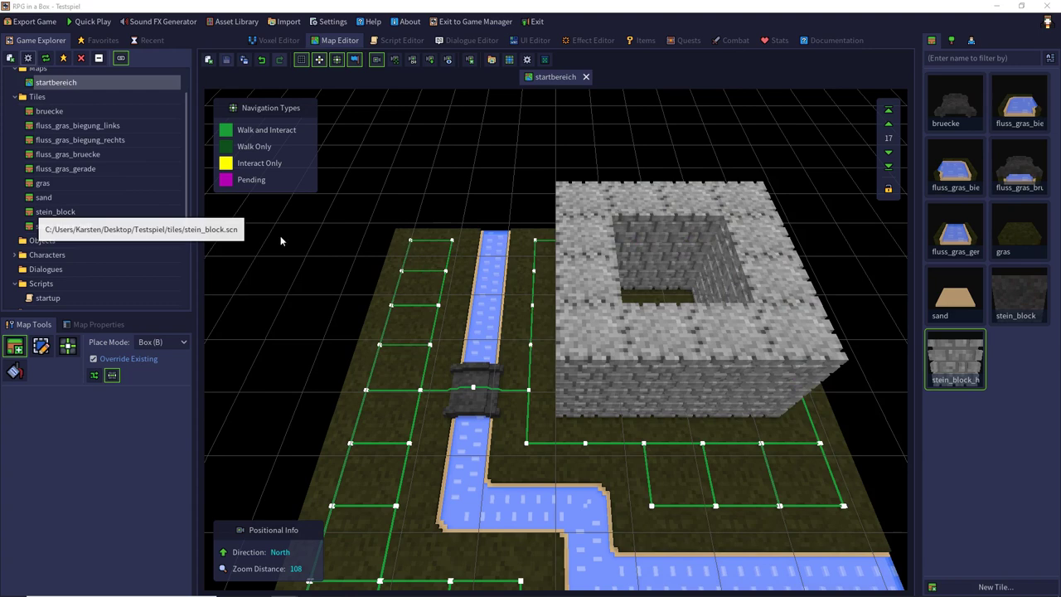
# - Open the startup script, set the Load Map player position's X value to -3, and save the script
pyautogui.click(48, 348)
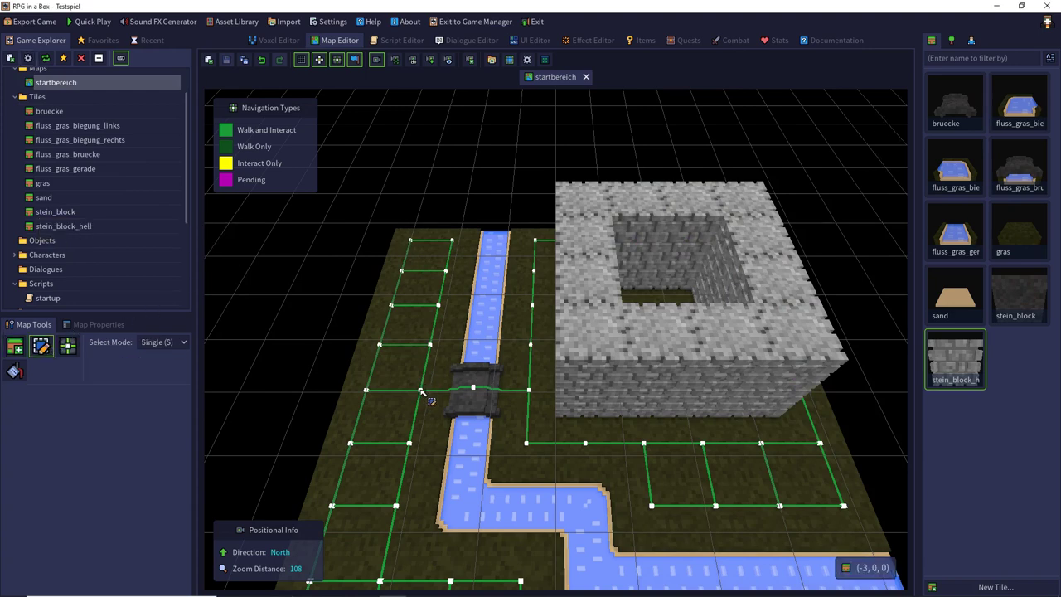
pyautogui.click(402, 41)
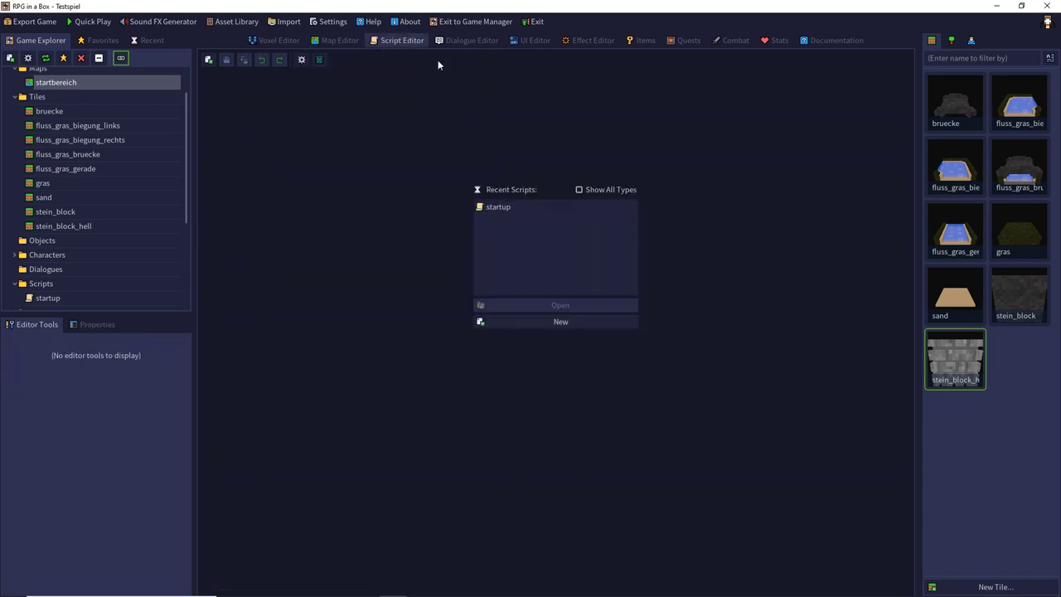
pyautogui.doubleClick(497, 207)
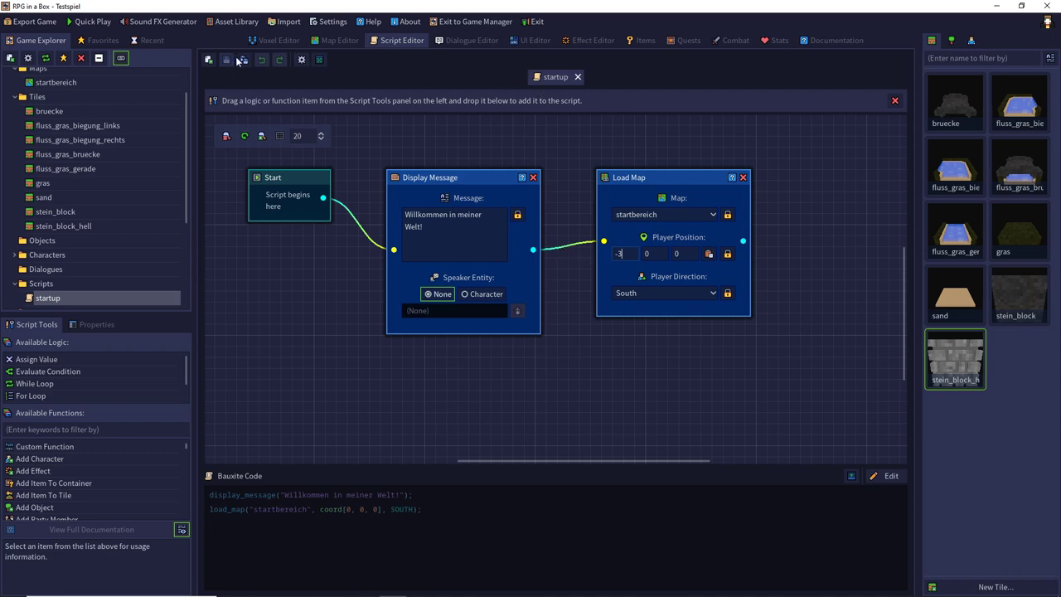
pyautogui.press('Return')
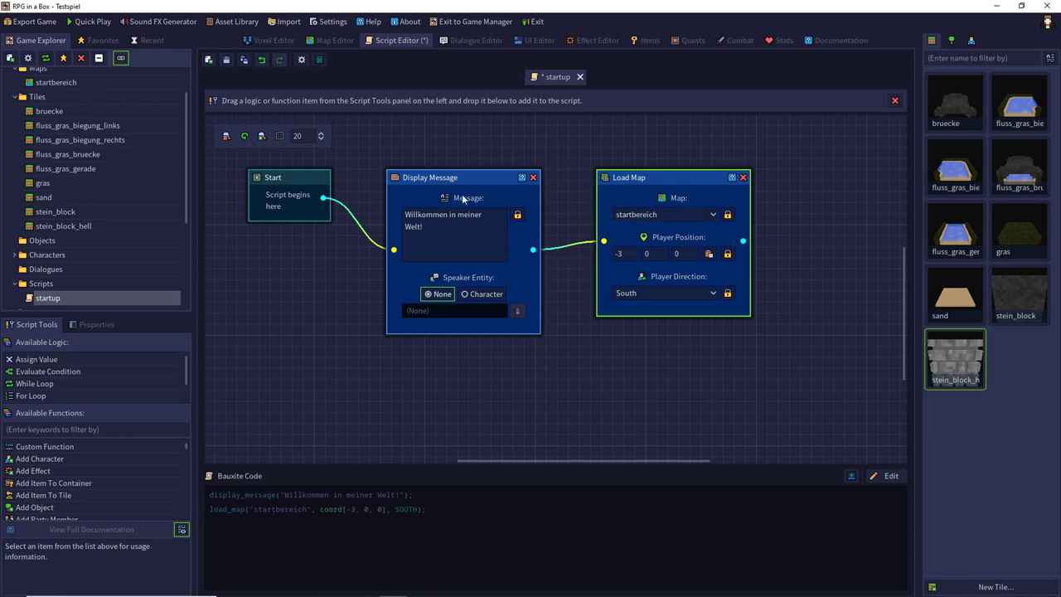
pyautogui.click(225, 60)
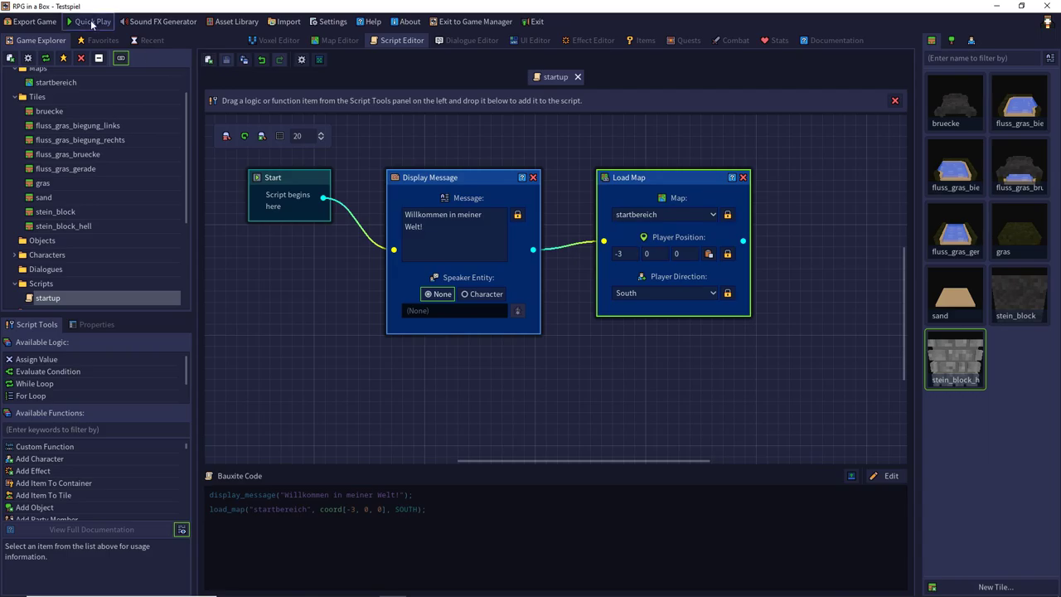
pyautogui.click(92, 22)
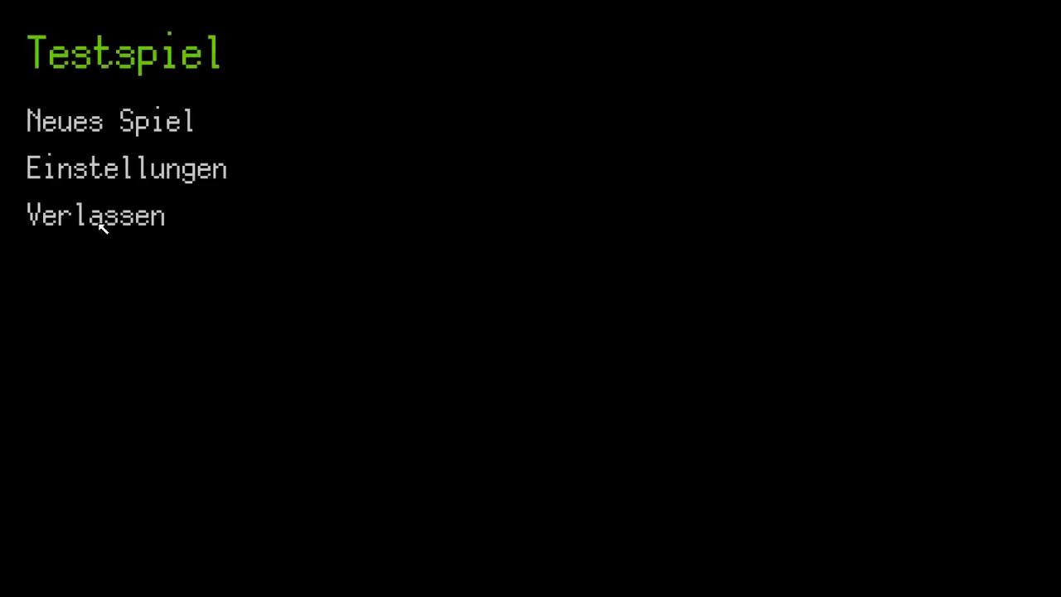
pyautogui.click(99, 220)
pyautogui.click(461, 324)
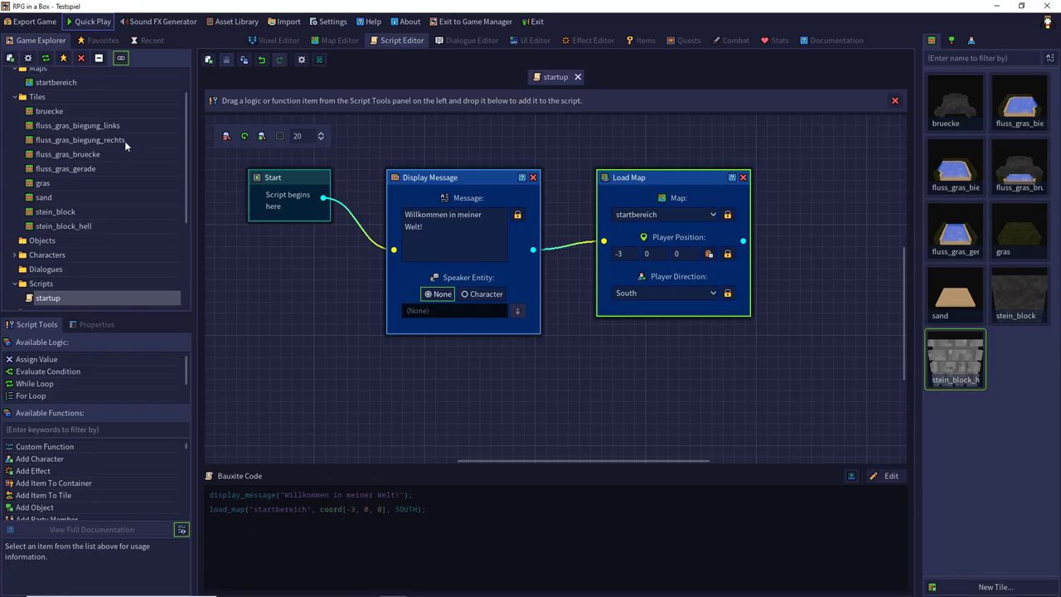
# - Set the gameplay camera type to First-Person in the game configuration
pyautogui.click(29, 59)
pyautogui.click(510, 226)
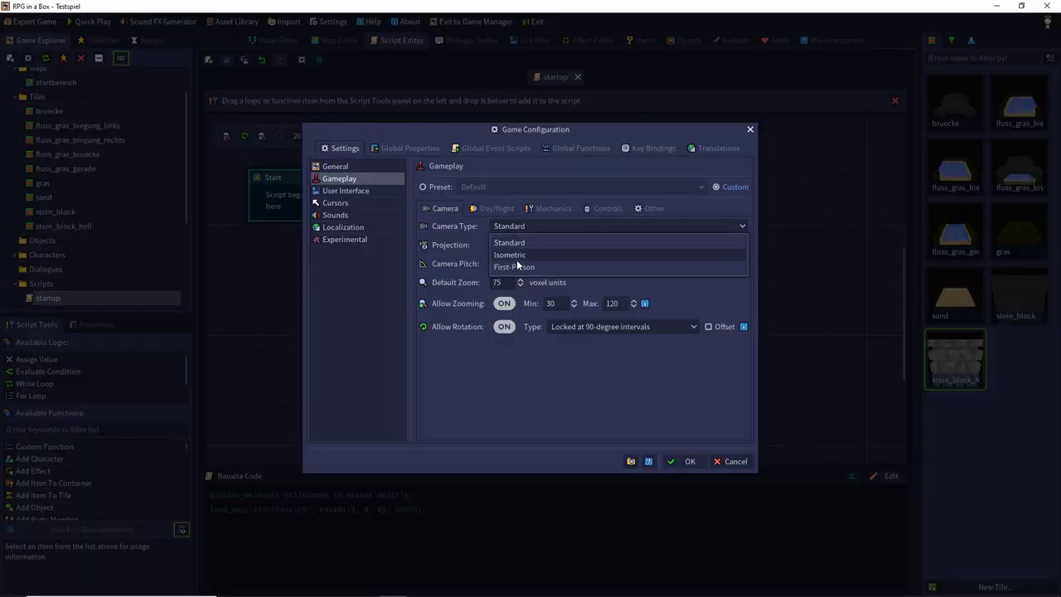
pyautogui.click(514, 266)
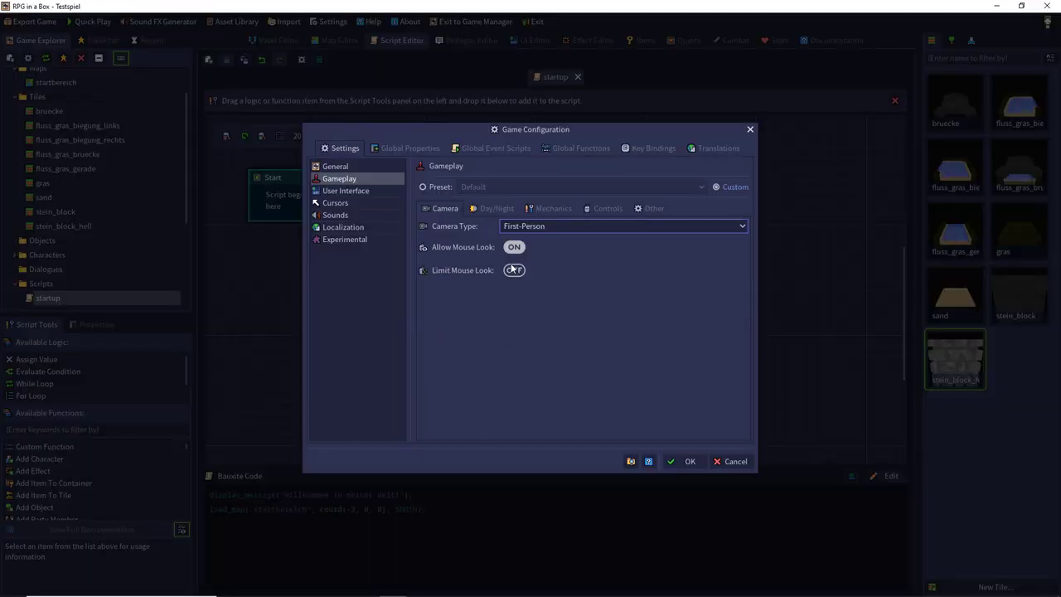
pyautogui.click(682, 461)
# - Run the game, start a new game, and dismiss the welcome message
pyautogui.click(87, 22)
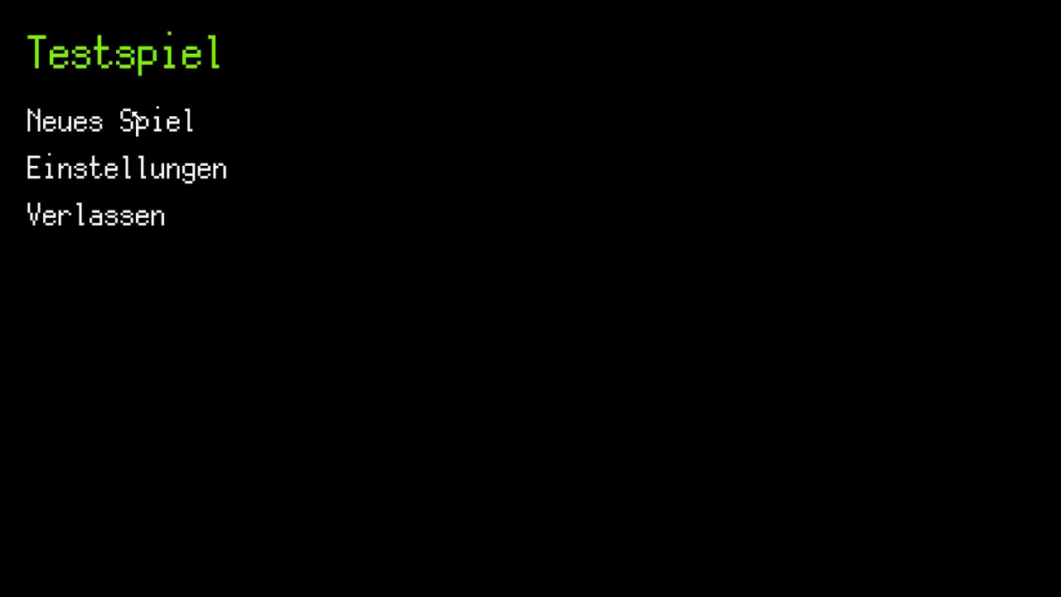
pyautogui.click(133, 122)
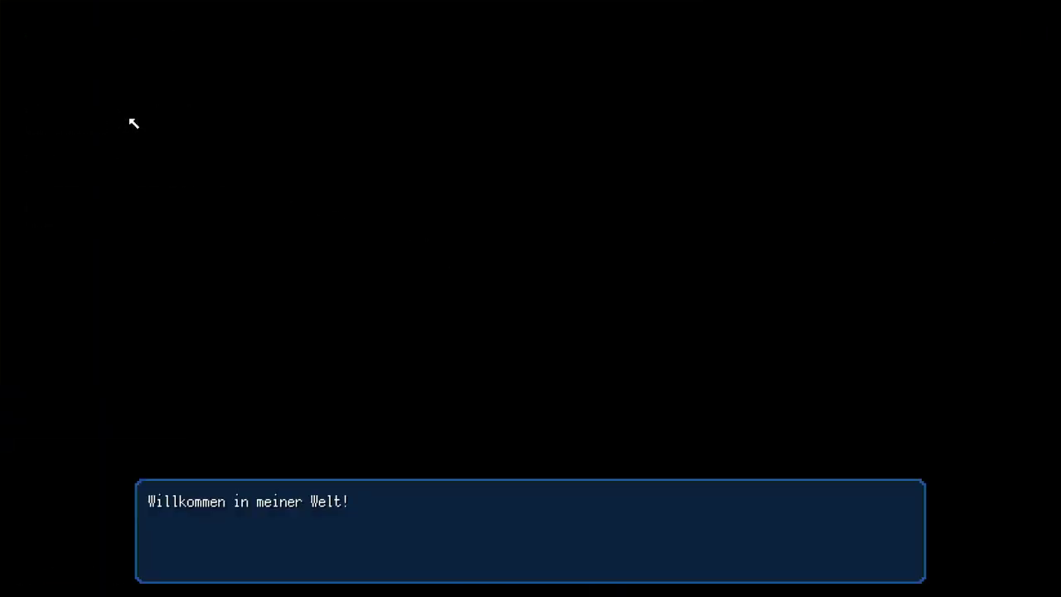
pyautogui.click(130, 119)
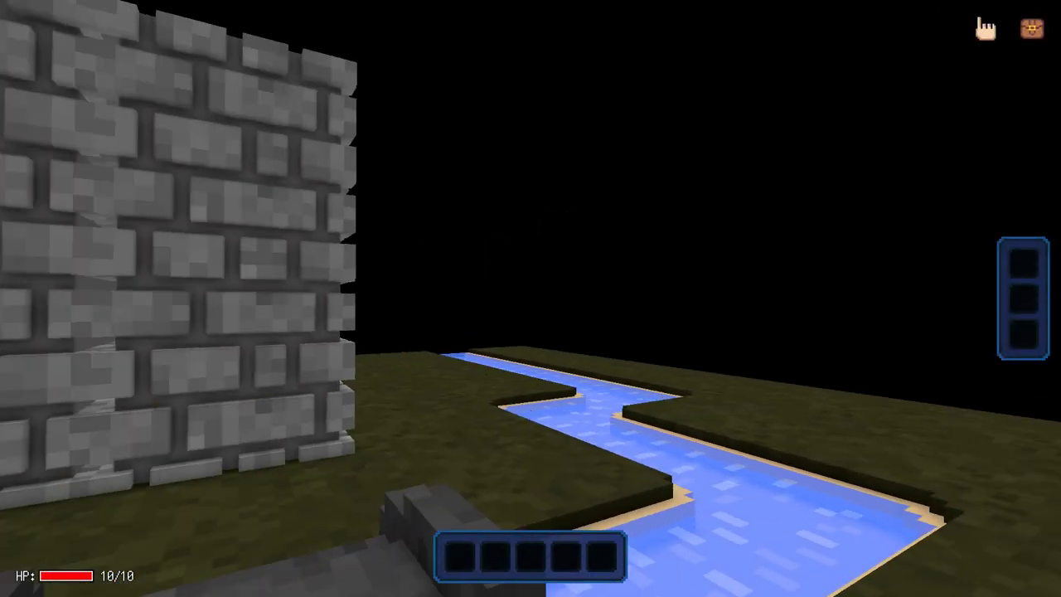
# - Walk around the brick walls in first-person view to examine them from all sides, and quit the game
pyautogui.press('s')
pyautogui.press('a')
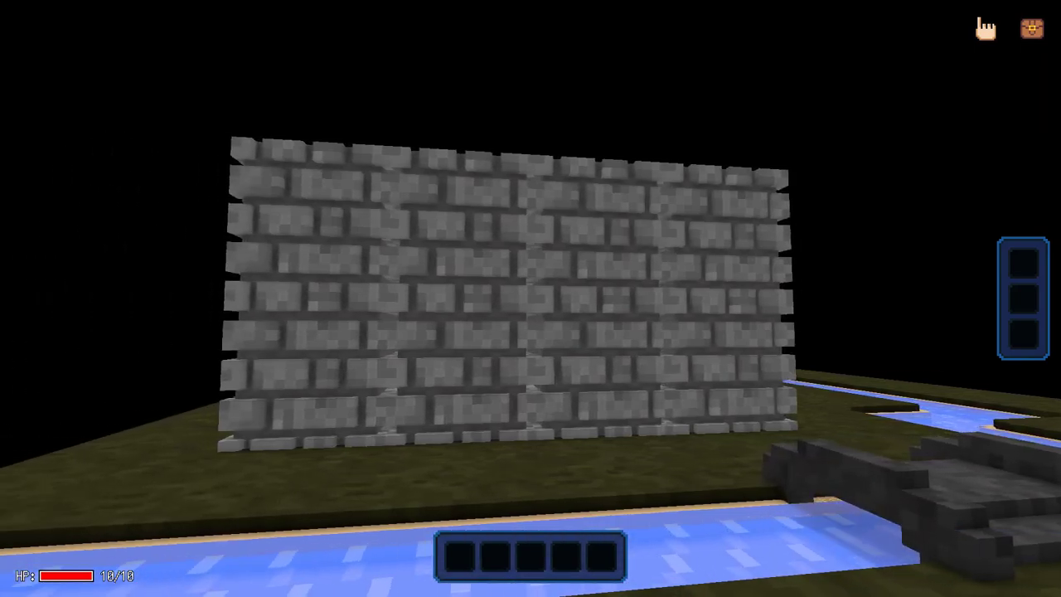
pyautogui.press('d')
pyautogui.press('w')
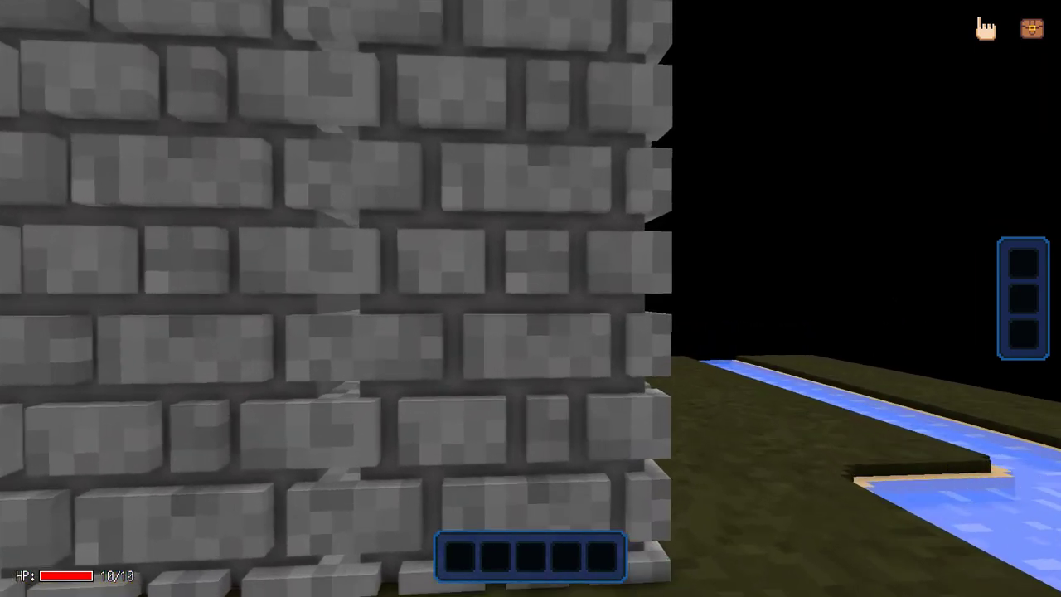
pyautogui.press('w')
pyautogui.press('d')
pyautogui.press('w')
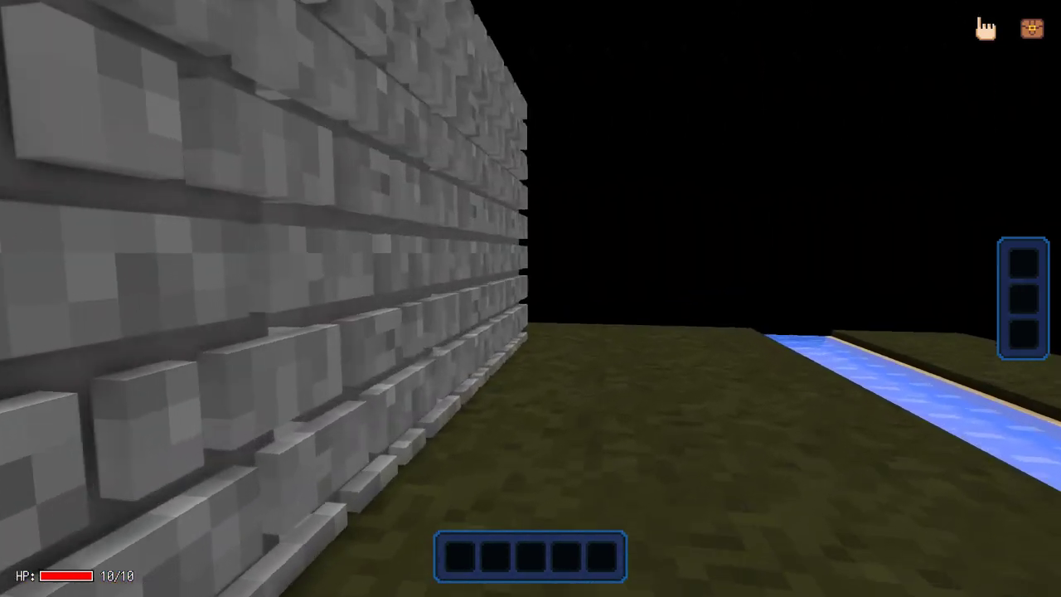
pyautogui.press('Left')
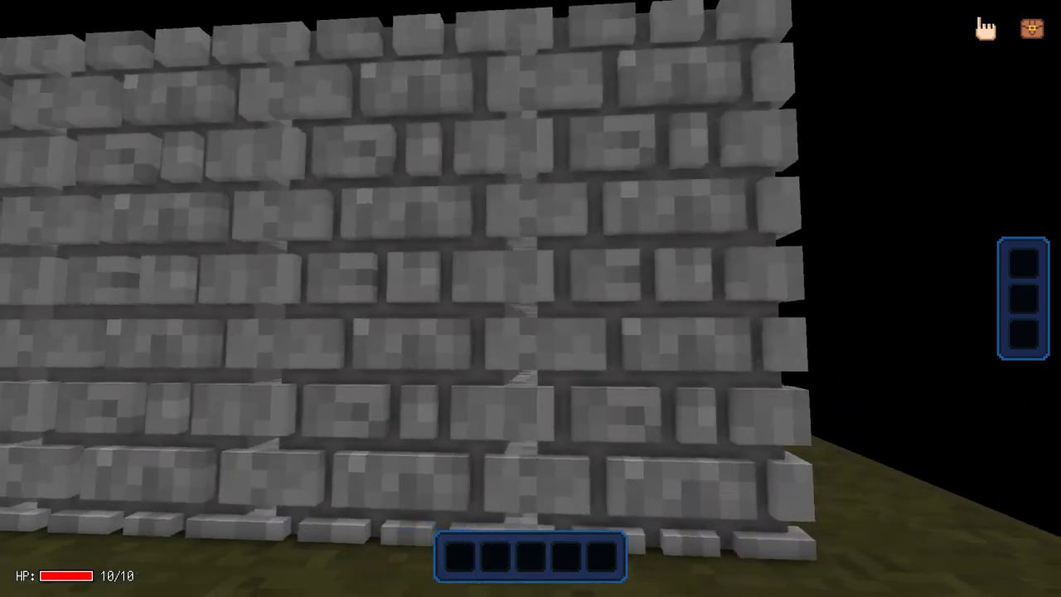
pyautogui.press('Right')
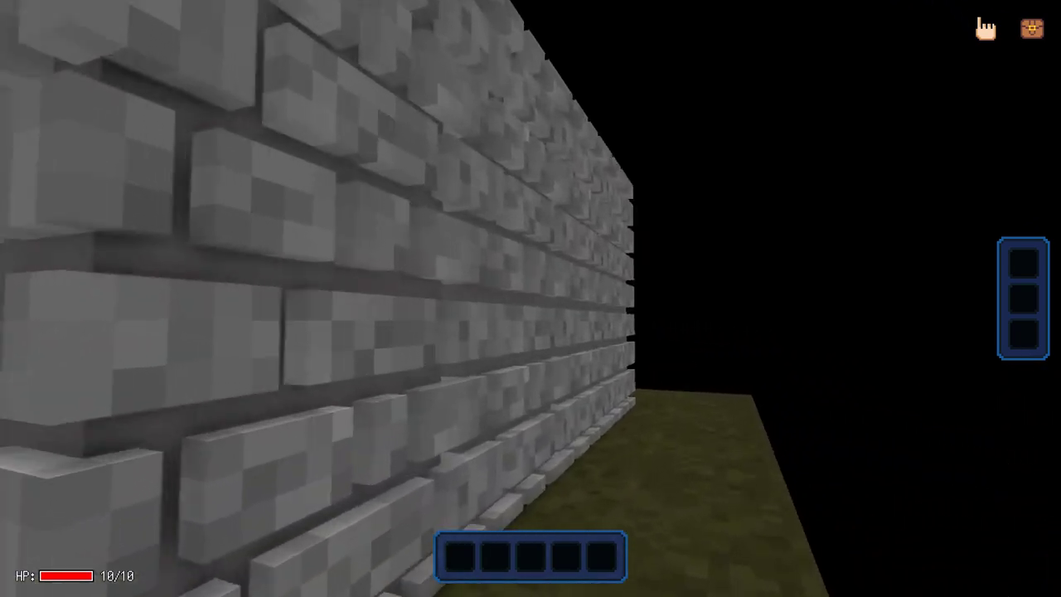
pyautogui.press('w')
pyautogui.press('Left')
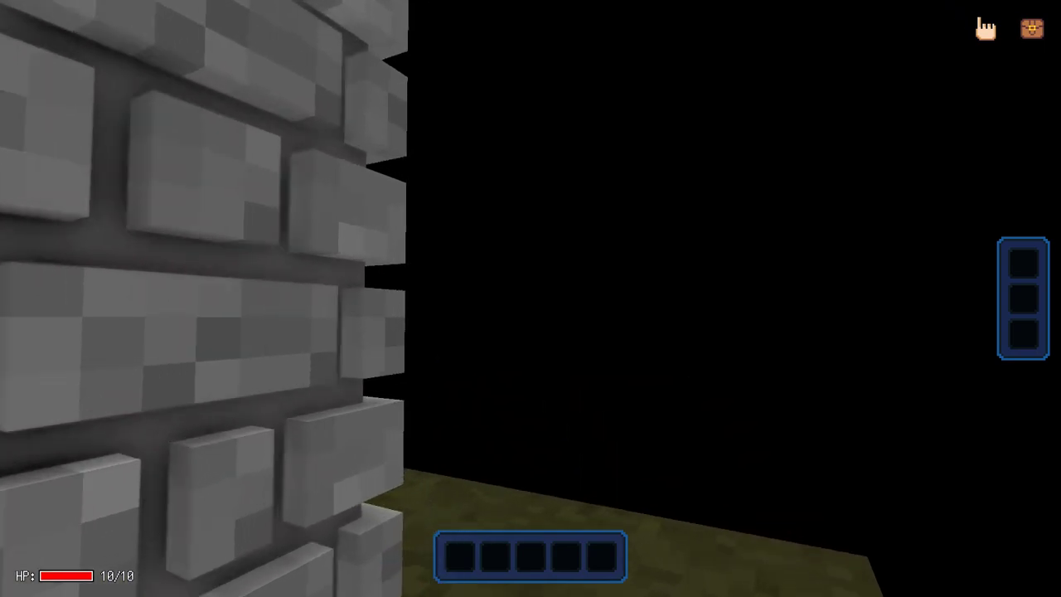
pyautogui.press('Left')
pyautogui.press('w')
pyautogui.press('Right')
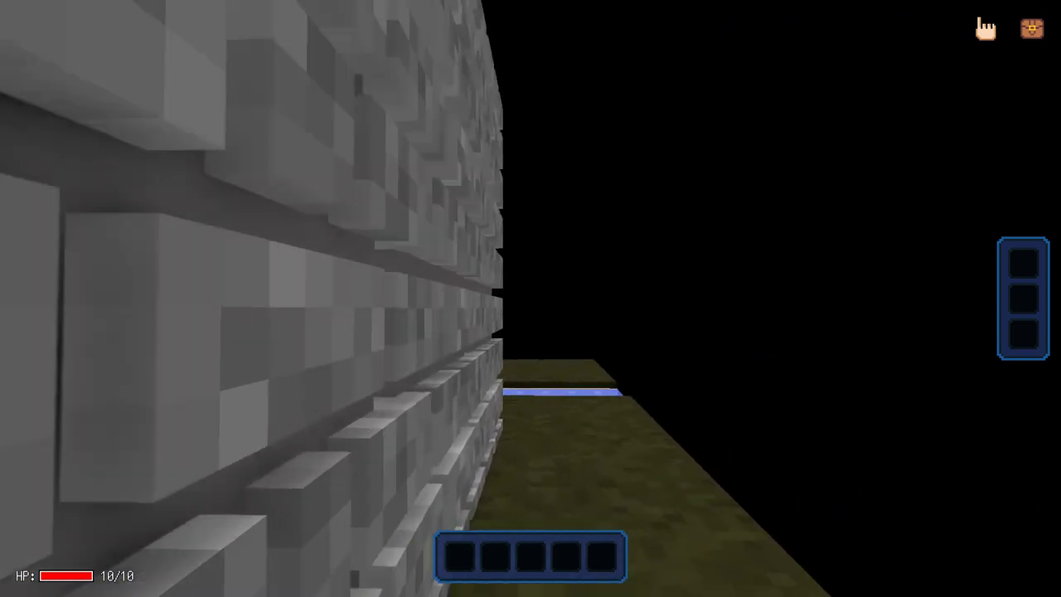
pyautogui.press('w')
pyautogui.press('Escape')
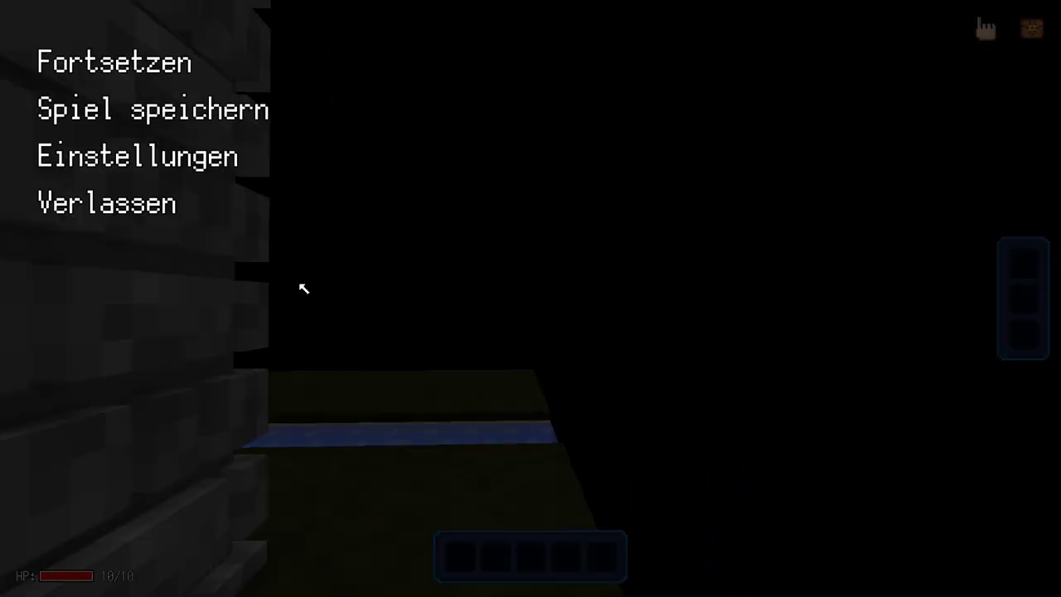
pyautogui.click(115, 218)
pyautogui.click(457, 325)
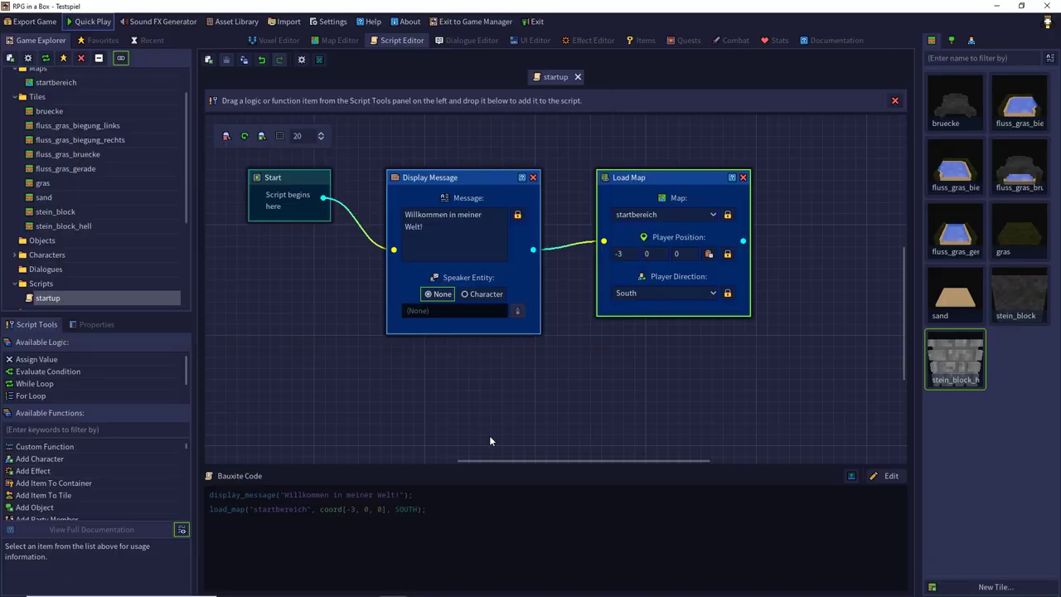
# - Open the stein_block_hell tile and save a copy of it as the tile stein_wand_ecke_innen
pyautogui.doubleClick(942, 365)
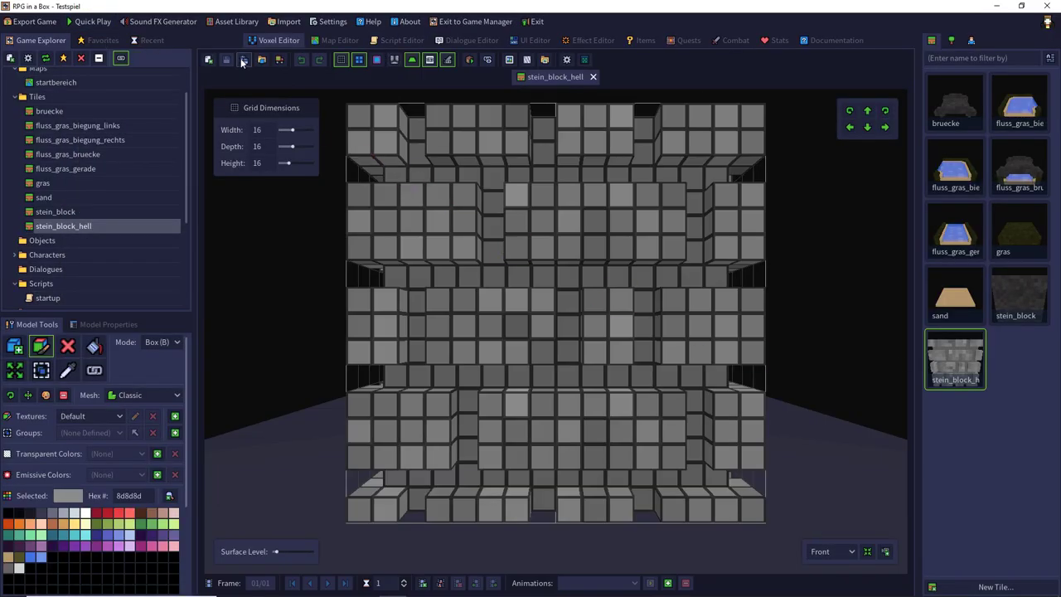
pyautogui.click(243, 62)
pyautogui.write('stein')
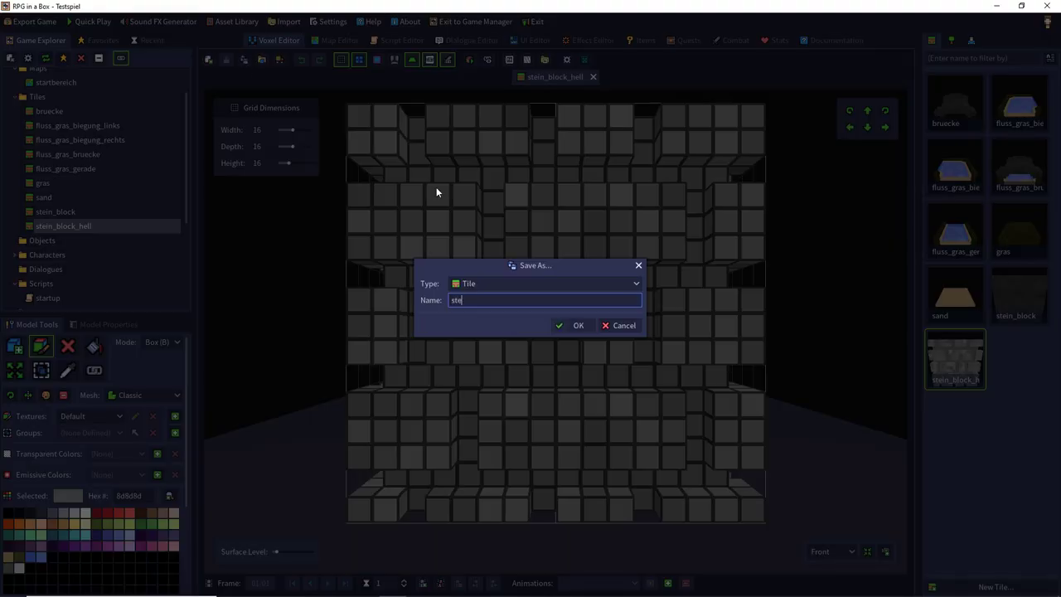
pyautogui.write('_wand_ecke_innen')
pyautogui.press('Return')
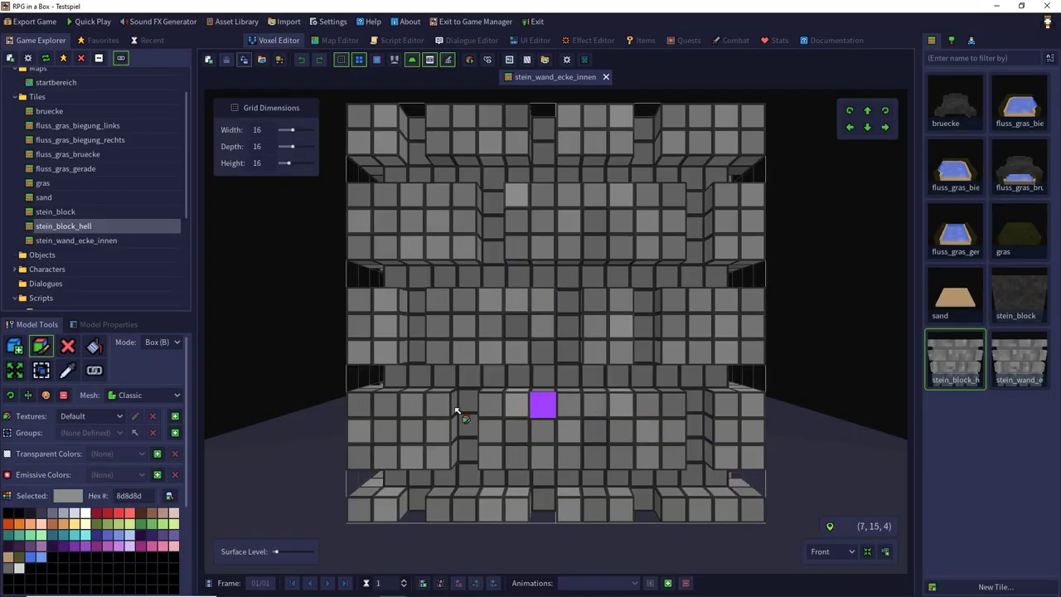
# - Delete a full-height box of voxels from the block, leaving an L-shaped corner with walls four voxels thick
pyautogui.click(69, 350)
pyautogui.moveTo(491, 233); pyautogui.dragTo(497, 415, button='middle')
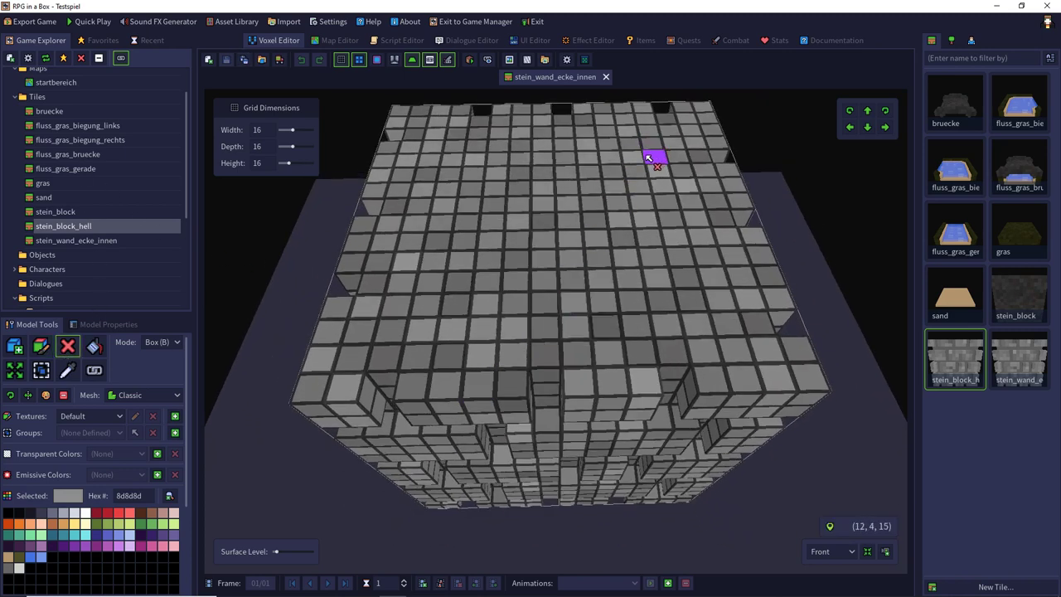
pyautogui.moveTo(643, 158); pyautogui.dragTo(438, 503)
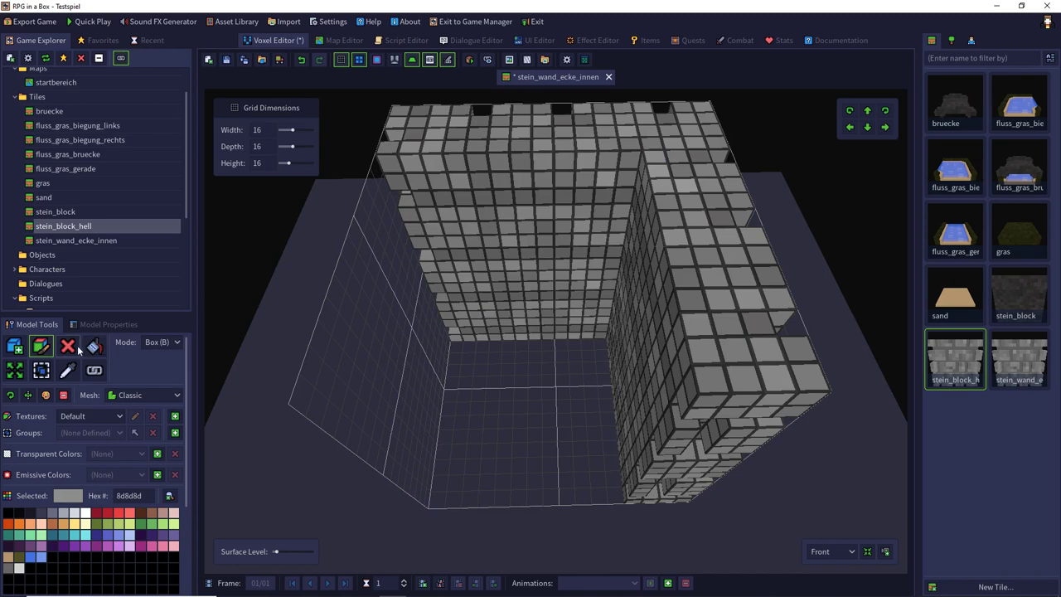
# - Carve the recessed horizontal joint rows along both inner wall faces, continuing the heights of the outer joints
pyautogui.moveTo(359, 315); pyautogui.dragTo(413, 254, button='right')
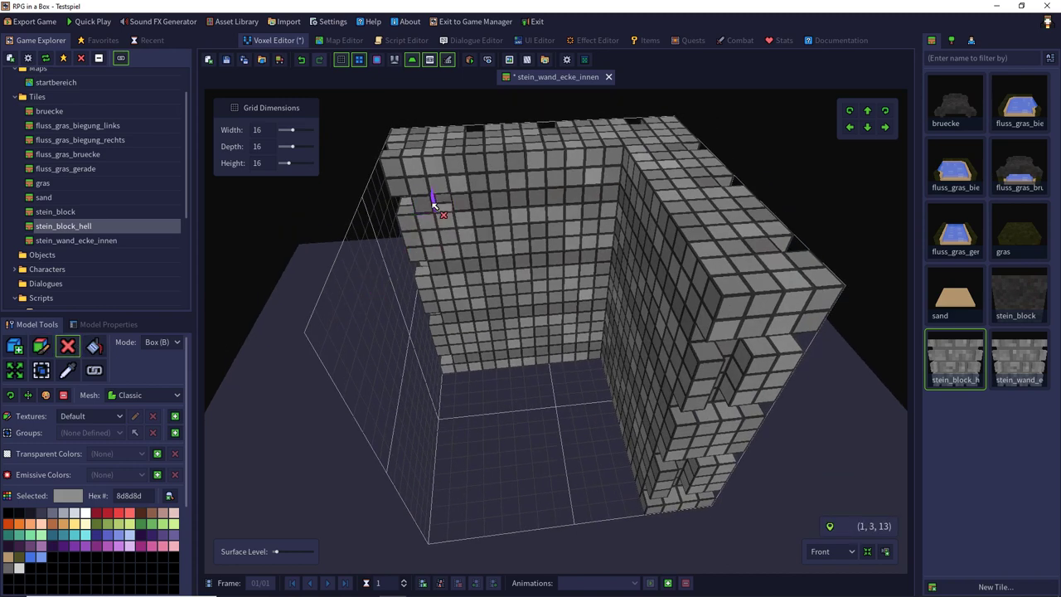
pyautogui.moveTo(704, 315); pyautogui.dragTo(448, 282, button='right')
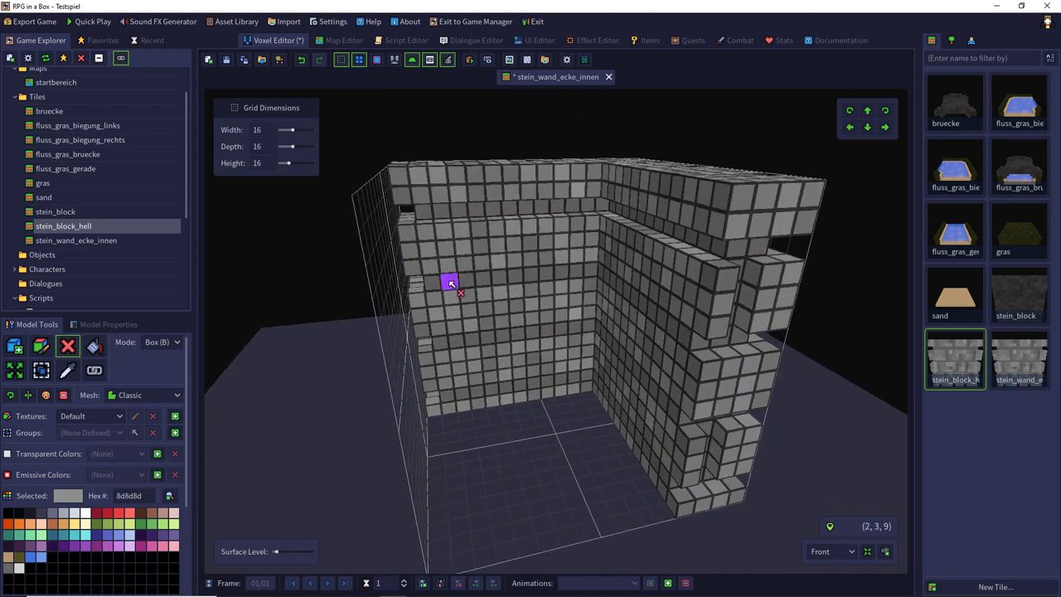
pyautogui.moveTo(597, 275); pyautogui.dragTo(601, 276)
pyautogui.moveTo(701, 325); pyautogui.dragTo(608, 279)
pyautogui.moveTo(440, 354); pyautogui.dragTo(597, 334)
pyautogui.moveTo(601, 333)
pyautogui.mouseDown()
pyautogui.moveTo(654, 372)
pyautogui.moveTo(680, 415)
pyautogui.mouseUp()
pyautogui.moveTo(551, 365); pyautogui.dragTo(495, 417, button='right')
pyautogui.moveTo(433, 423)
pyautogui.mouseDown()
pyautogui.moveTo(583, 410)
pyautogui.moveTo(680, 458)
pyautogui.mouseUp()
pyautogui.moveTo(646, 417); pyautogui.dragTo(536, 369, button='right')
# - Sample brick grey 7b7b7b from the wall and fill the vertical joint gaps on the end faces of both walls
pyautogui.click(69, 371)
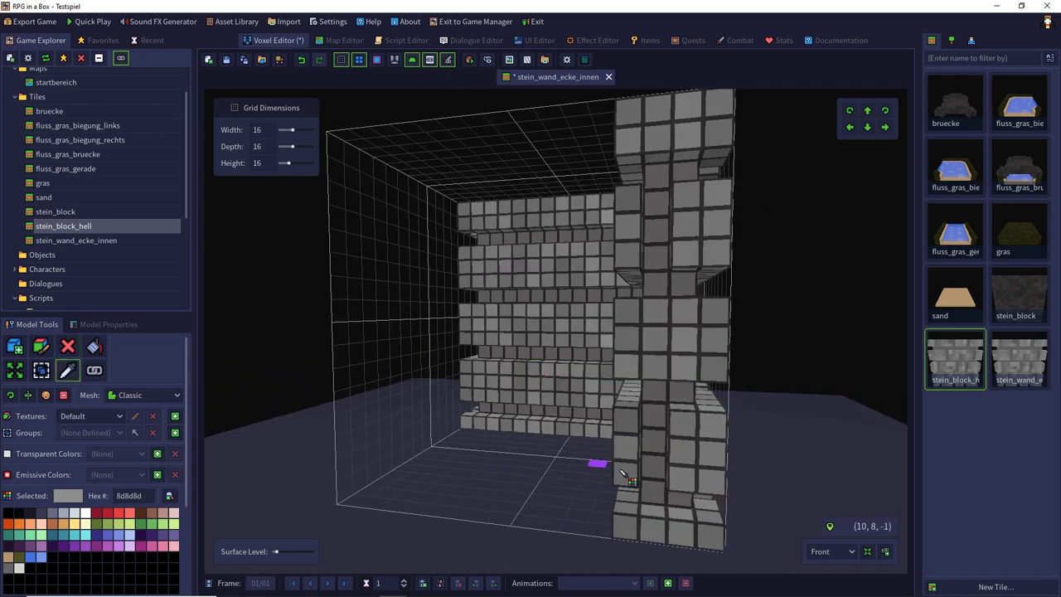
pyautogui.click(624, 472)
pyautogui.click(17, 347)
pyautogui.moveTo(651, 257); pyautogui.dragTo(559, 211, button='right')
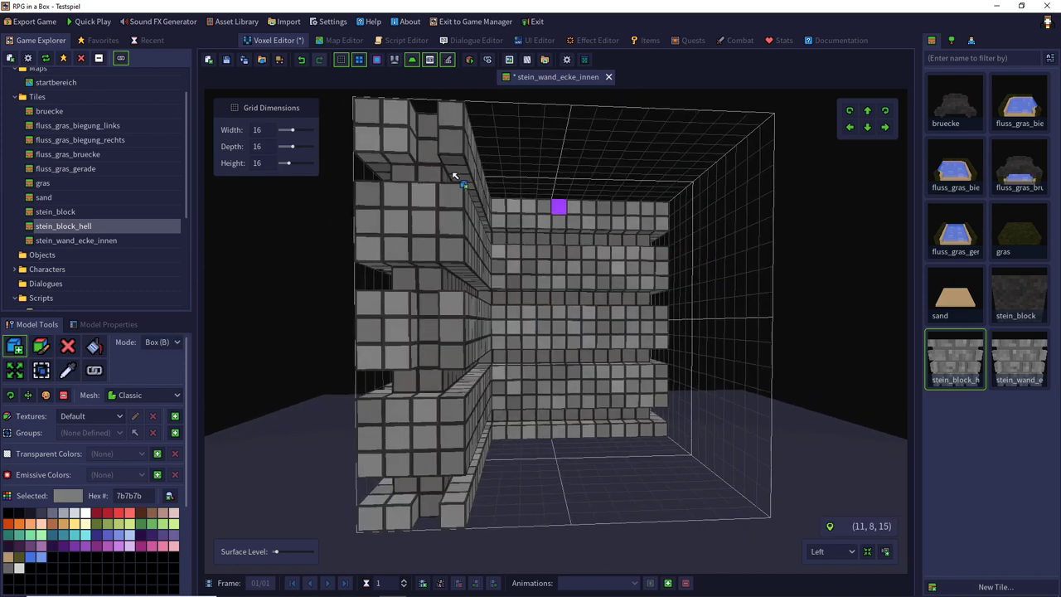
pyautogui.moveTo(433, 305); pyautogui.dragTo(427, 356)
pyautogui.click(427, 506)
# - Sample joint grey 676565 and fill in the recessed horizontal joints on the end faces of both walls
pyautogui.click(70, 371)
pyautogui.click(373, 282)
pyautogui.click(16, 348)
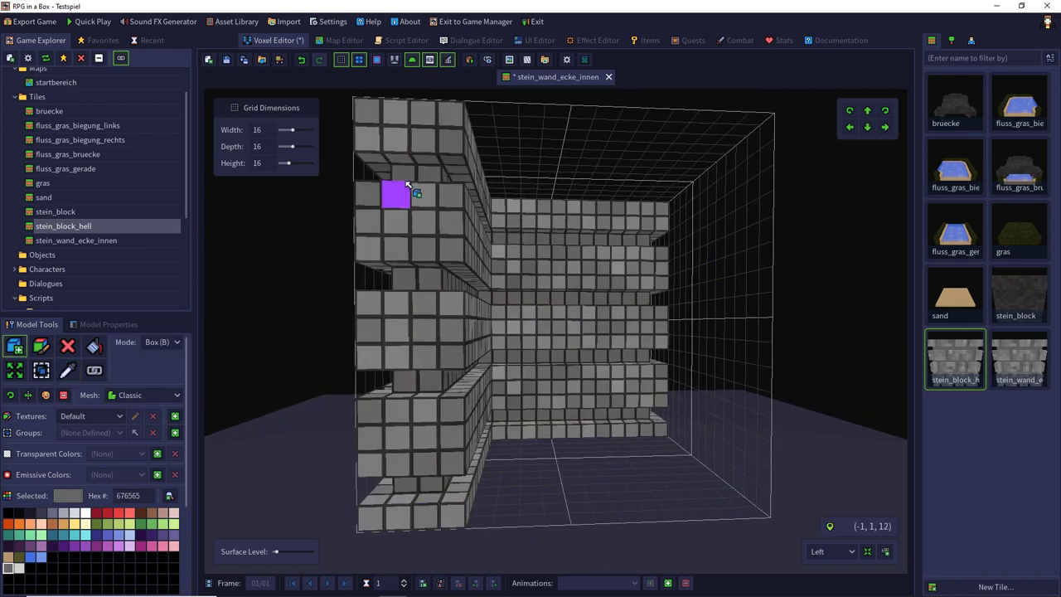
pyautogui.click(402, 171)
pyautogui.click(426, 171)
pyautogui.click(402, 280)
pyautogui.moveTo(432, 483); pyautogui.dragTo(635, 170, button='right')
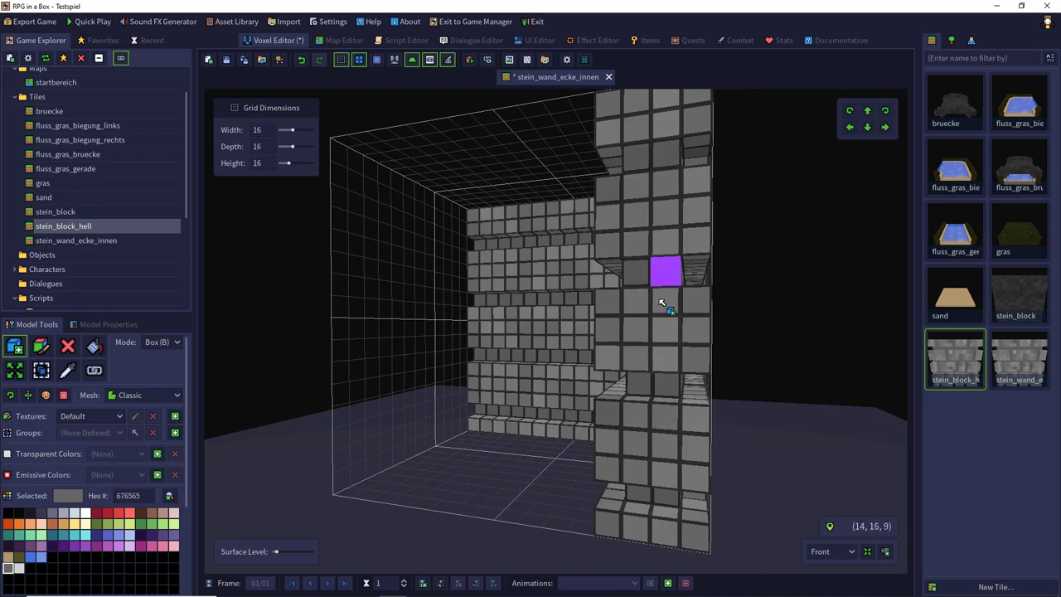
pyautogui.moveTo(662, 502); pyautogui.dragTo(620, 567, button='right')
# - Carve staggered vertical joints into the brick rows on both inner wall faces
pyautogui.press('e')
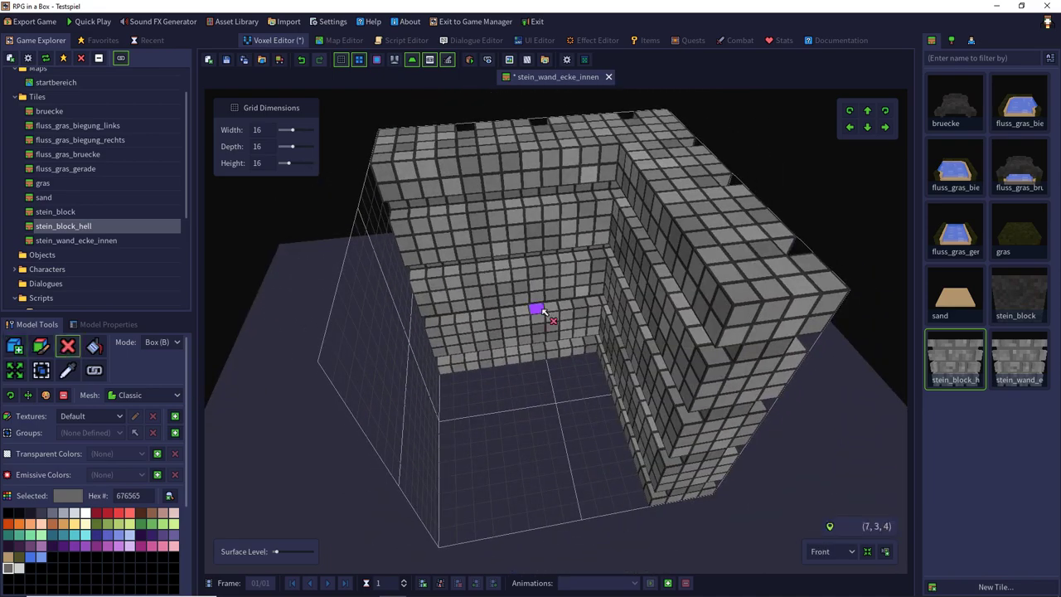
pyautogui.moveTo(543, 311); pyautogui.dragTo(683, 227, button='right')
pyautogui.moveTo(656, 275); pyautogui.dragTo(527, 174, button='right')
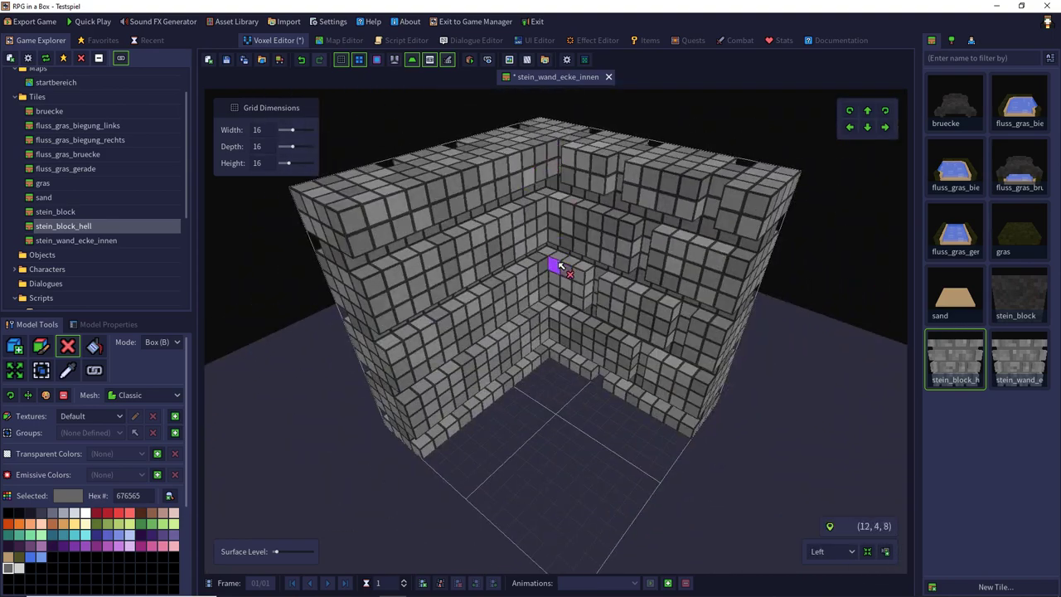
pyautogui.moveTo(552, 357); pyautogui.dragTo(423, 248, button='right')
pyautogui.moveTo(655, 250); pyautogui.dragTo(342, 467, button='right')
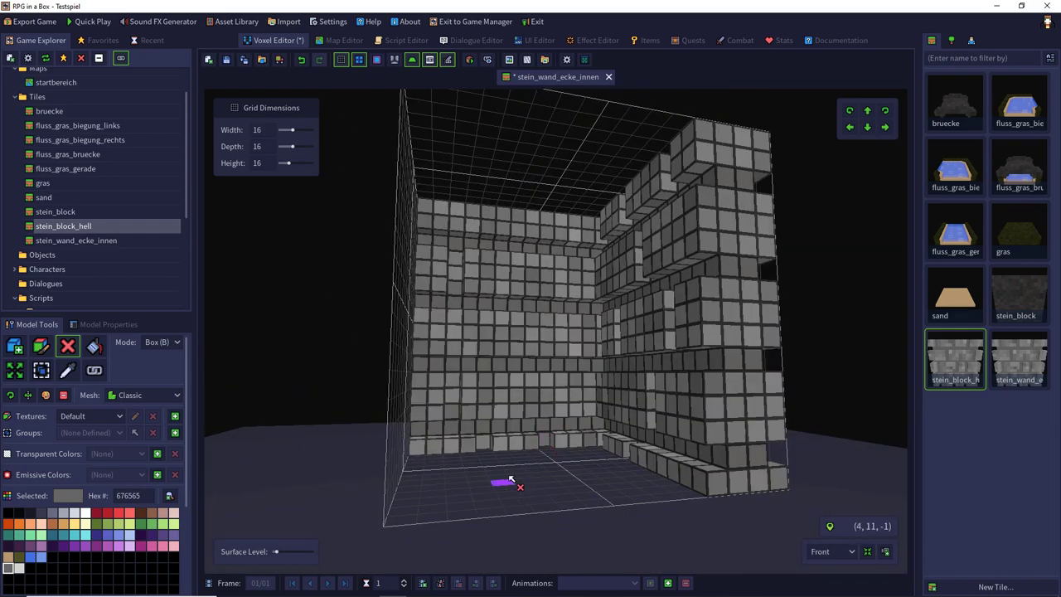
pyautogui.moveTo(512, 480); pyautogui.dragTo(280, 324, button='right')
pyautogui.moveTo(535, 321); pyautogui.dragTo(483, 355, button='right')
pyautogui.moveTo(553, 282); pyautogui.dragTo(359, 278, button='right')
pyautogui.moveTo(402, 356)
pyautogui.mouseDown(button='right')
pyautogui.moveTo(440, 292)
pyautogui.moveTo(437, 269)
pyautogui.mouseUp(button='right')
pyautogui.moveTo(401, 112)
pyautogui.mouseDown()
pyautogui.moveTo(772, 426)
pyautogui.moveTo(753, 443)
pyautogui.moveTo(762, 446)
pyautogui.moveTo(756, 458)
pyautogui.moveTo(710, 490)
pyautogui.moveTo(681, 489)
pyautogui.moveTo(697, 492)
pyautogui.moveTo(777, 306)
pyautogui.mouseUp()
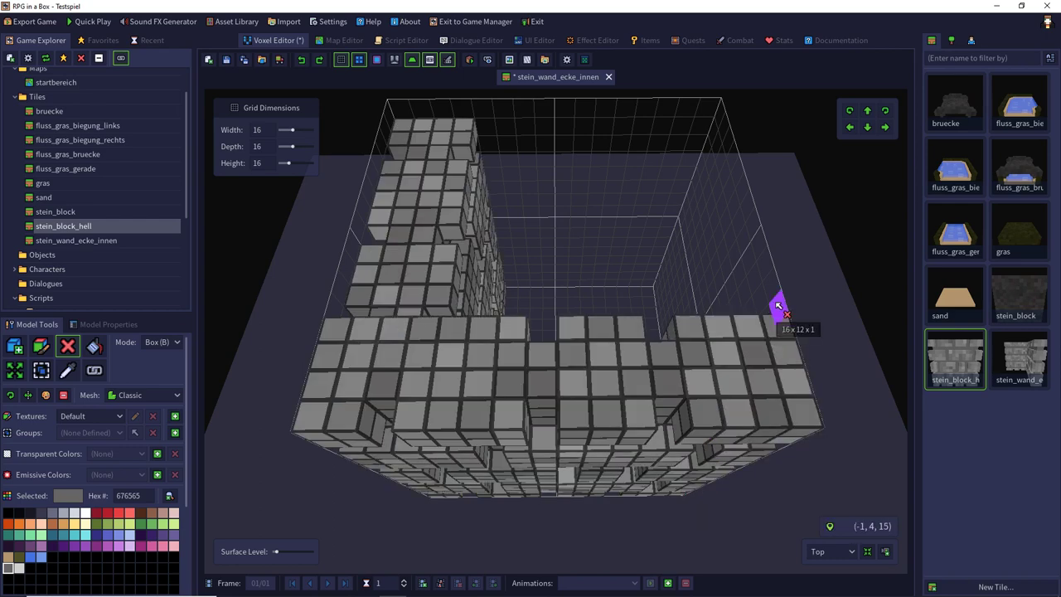
pyautogui.hotkey('ctrl', 'z')
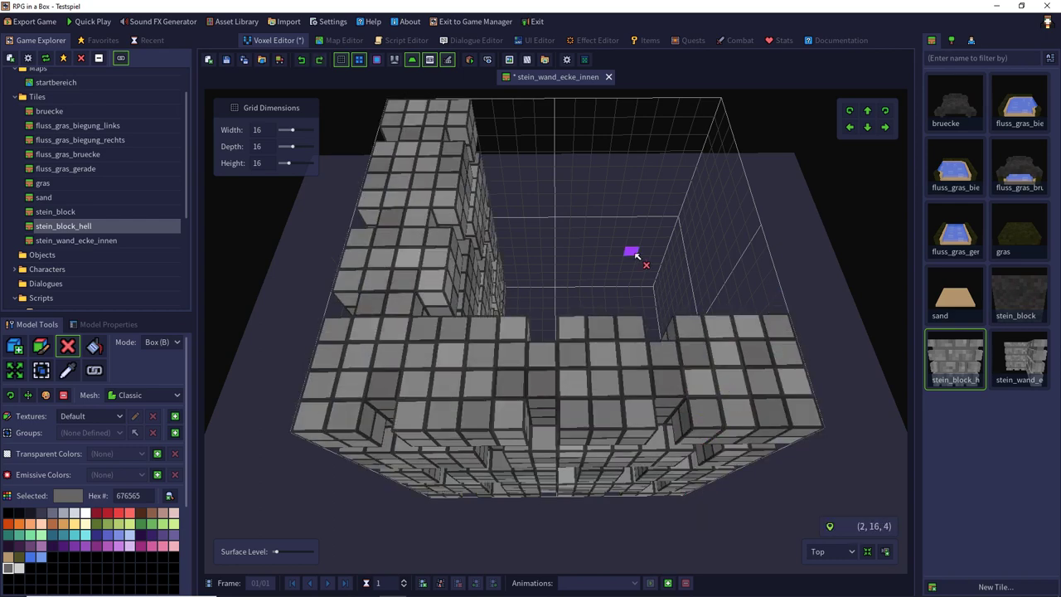
# - Save the stein_wand_ecke_innen tile and save a copy of it as a tile named stein_wand_gerade
pyautogui.hotkey('ctrl', 's')
pyautogui.moveTo(636, 256); pyautogui.dragTo(650, 254, button='middle')
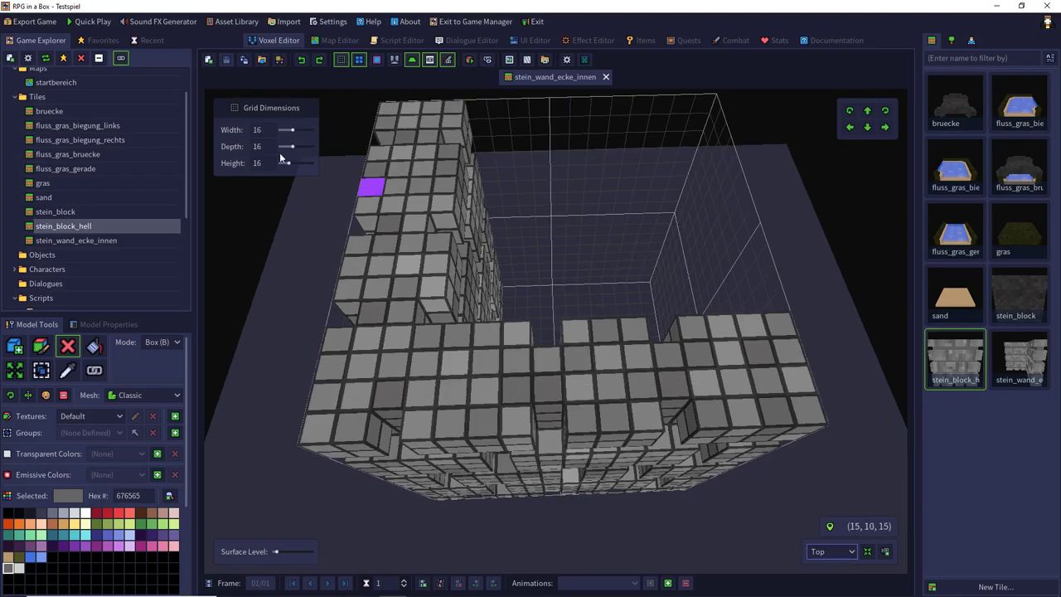
pyautogui.click(244, 60)
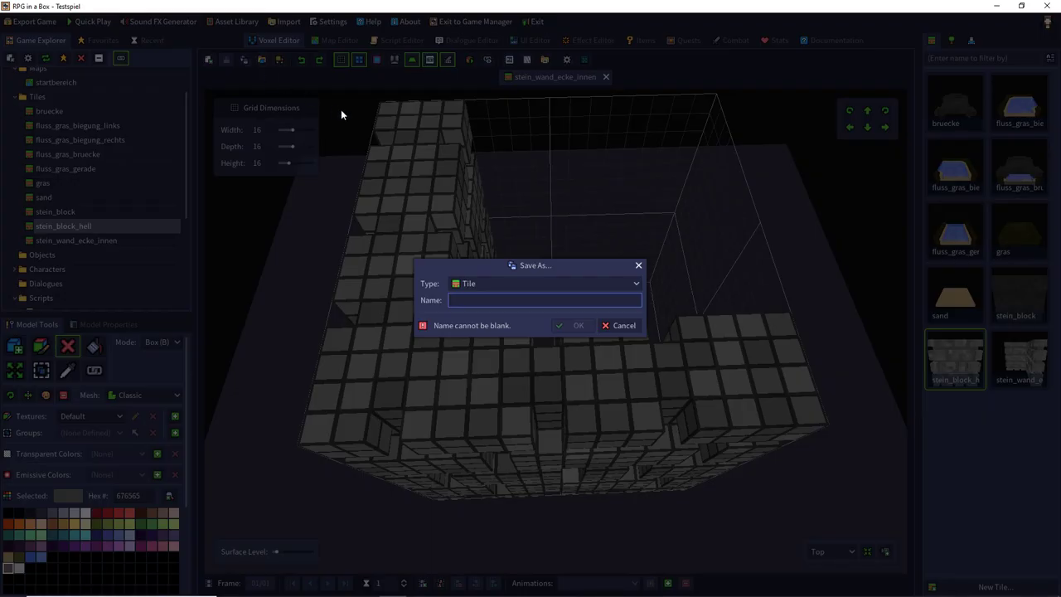
pyautogui.write('stein_wand_gerade')
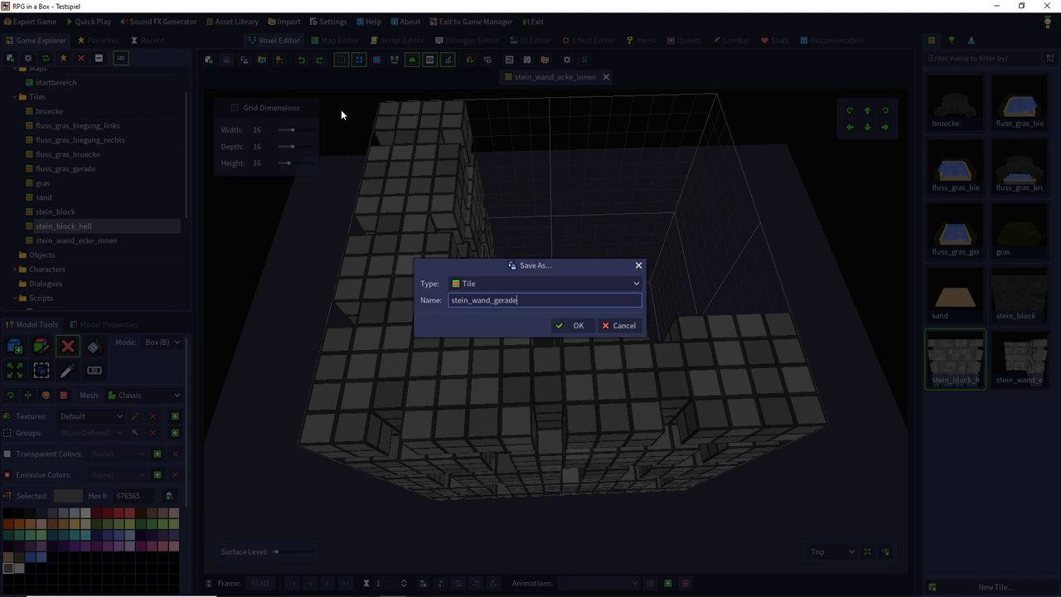
pyautogui.press('Return')
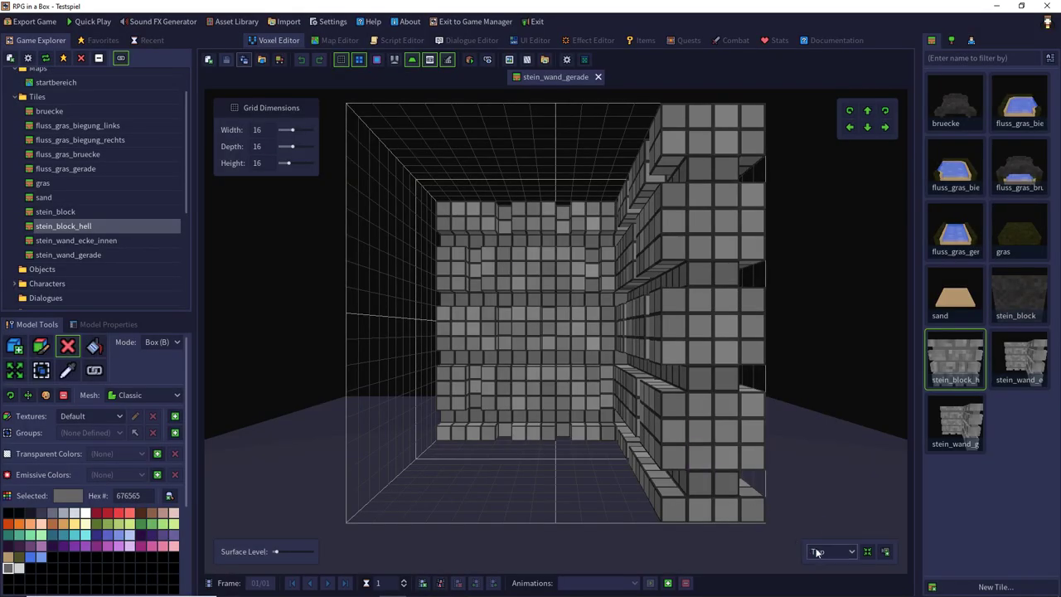
# - Erase the projecting side wall of the corner from the front view, leaving only the straight back wall
pyautogui.click(817, 551)
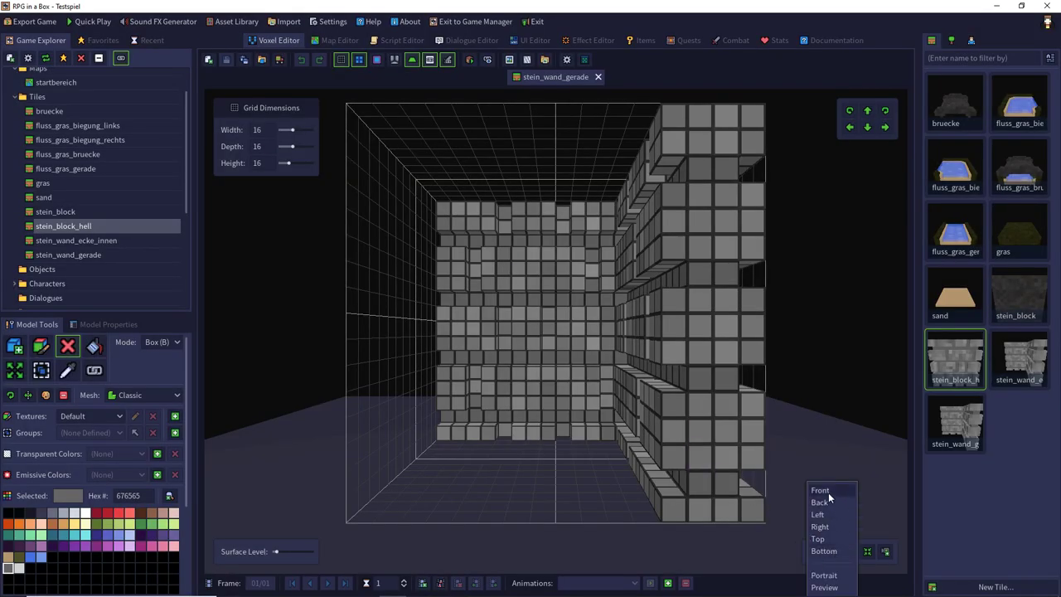
pyautogui.click(821, 420)
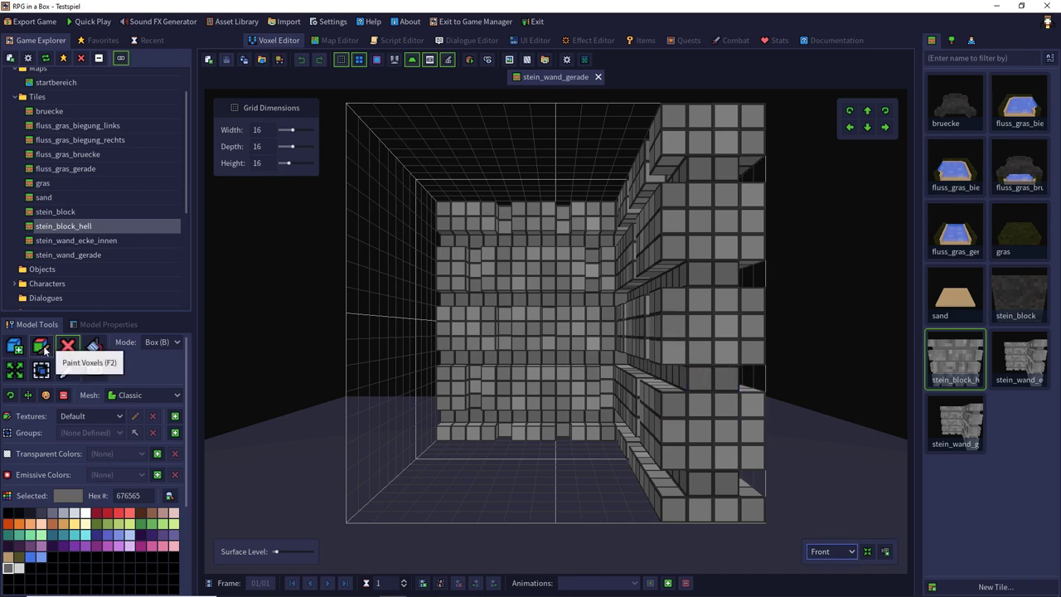
pyautogui.moveTo(753, 116); pyautogui.dragTo(624, 433)
pyautogui.moveTo(652, 218)
pyautogui.mouseDown()
pyautogui.moveTo(644, 435)
pyautogui.moveTo(670, 251)
pyautogui.moveTo(660, 208)
pyautogui.mouseUp()
pyautogui.click(653, 239)
pyautogui.click(652, 300)
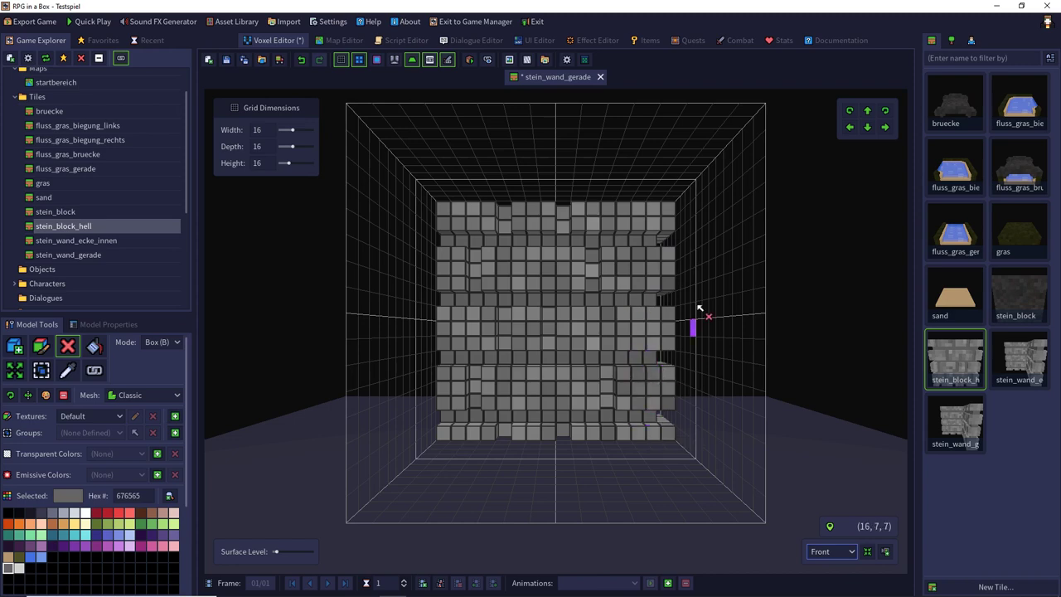
# - Sample joint grey 676565 and fill the missing horizontal joint voxels on the straight wall's end face
pyautogui.moveTo(699, 308); pyautogui.dragTo(634, 331, button='middle')
pyautogui.click(68, 369)
pyautogui.click(683, 237)
pyautogui.click(16, 346)
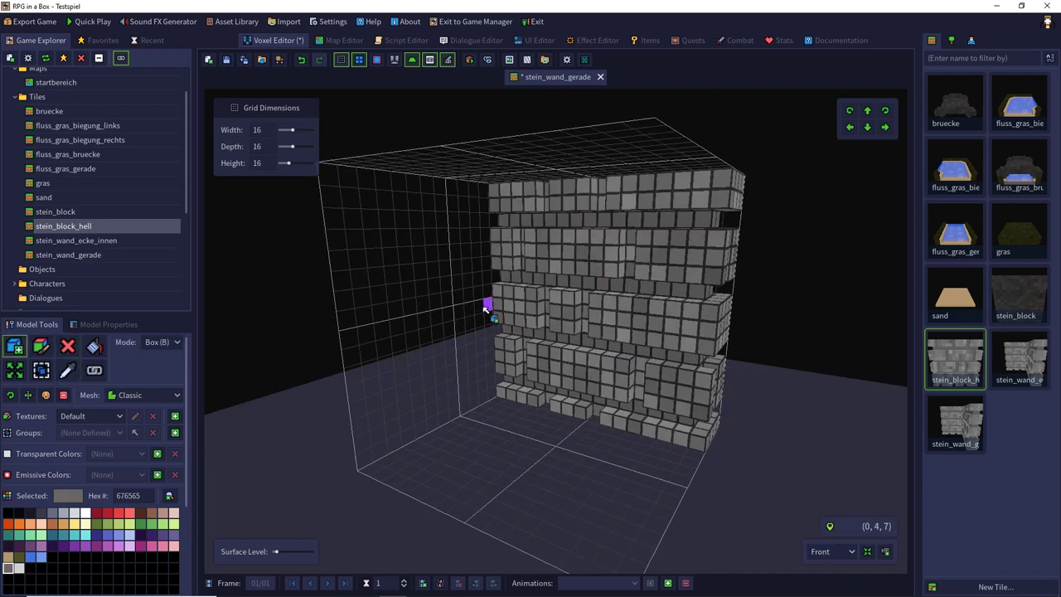
pyautogui.moveTo(488, 308); pyautogui.dragTo(735, 209, button='right')
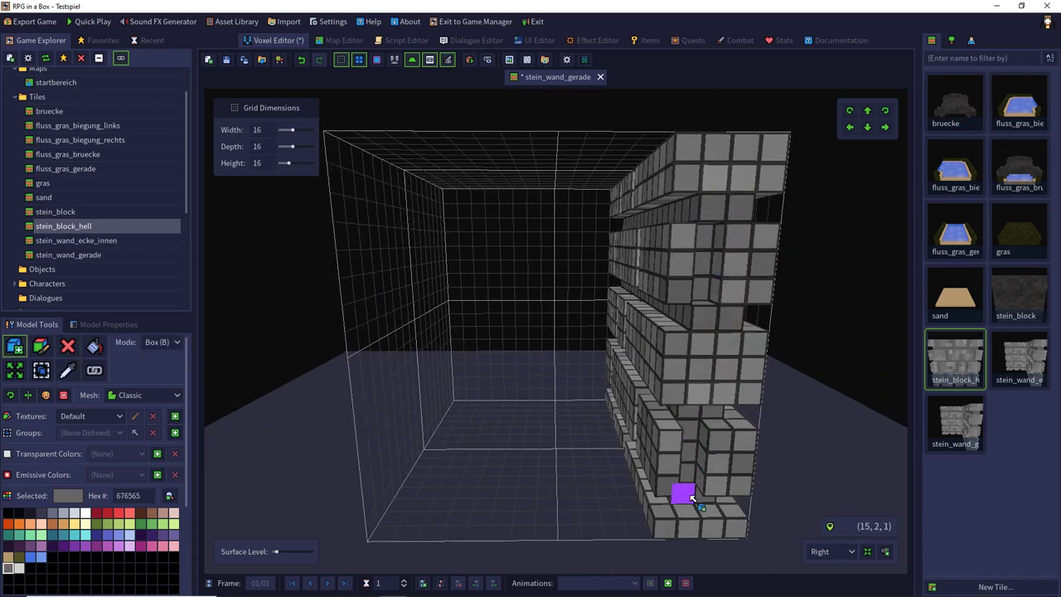
pyautogui.moveTo(692, 497); pyautogui.dragTo(713, 500)
pyautogui.moveTo(715, 413); pyautogui.dragTo(692, 414)
# - Sample brick grey 7d7d7d and fill the vertical joint gaps on the straight wall's end face
pyautogui.click(68, 370)
pyautogui.click(705, 395)
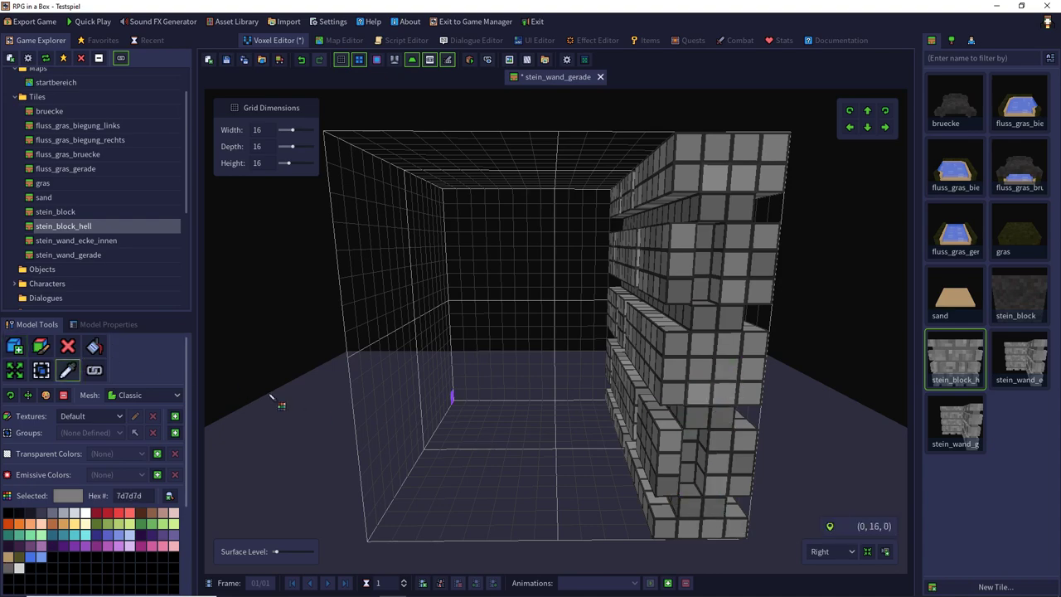
pyautogui.click(40, 348)
pyautogui.click(17, 348)
pyautogui.moveTo(707, 238); pyautogui.dragTo(705, 288)
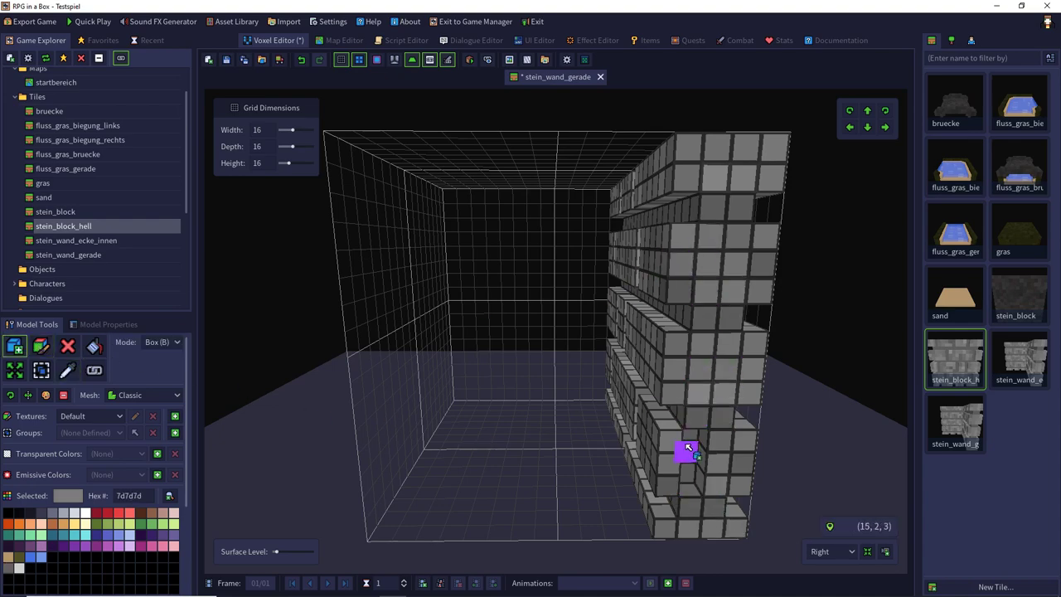
# - Carve the missing vertical joints into the inner face near the wall's end and save the stein_wand_gerade tile
pyautogui.moveTo(687, 445); pyautogui.dragTo(680, 406, button='right')
pyautogui.click(68, 347)
pyautogui.moveTo(682, 321); pyautogui.dragTo(686, 367, button='right')
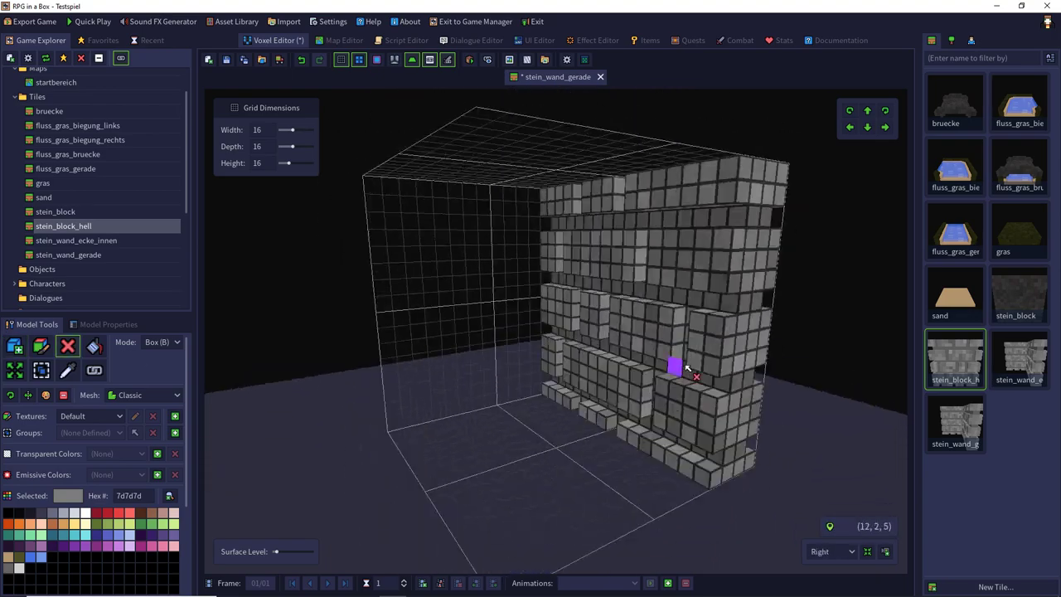
pyautogui.hotkey('ctrl', 's')
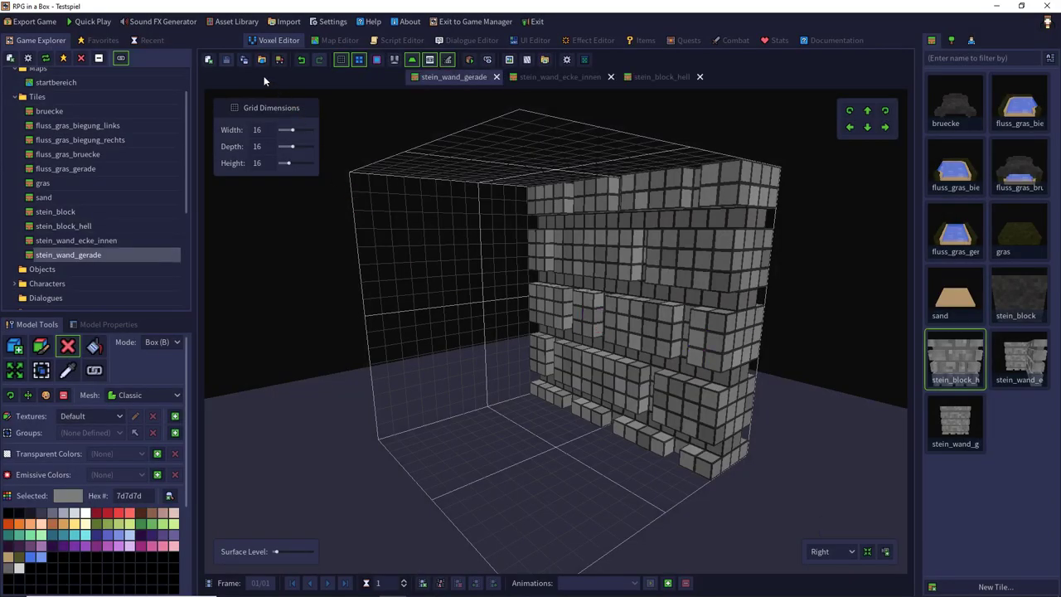
# - Save a copy of the straight wall as a tile named stein_wand_ecke_aussen
pyautogui.click(242, 58)
pyautogui.write('ste')
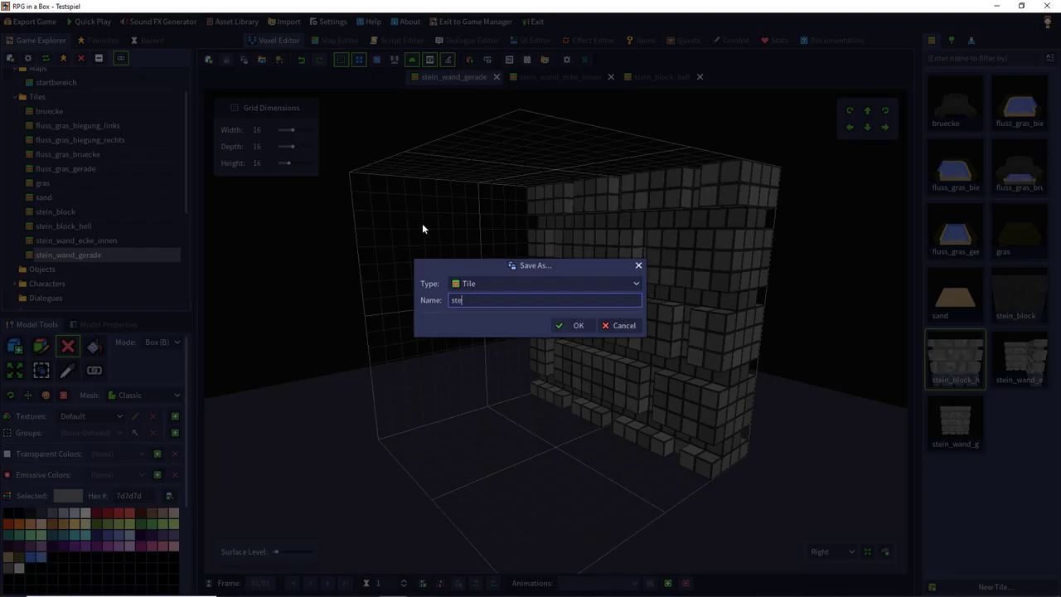
pyautogui.write('in_wand_ecke_aussen')
pyautogui.press('Return')
# - Erase most of the straight wall, keeping only a four-voxel-wide pillar at one corner of the grid
pyautogui.moveTo(519, 208); pyautogui.dragTo(520, 285, button='middle')
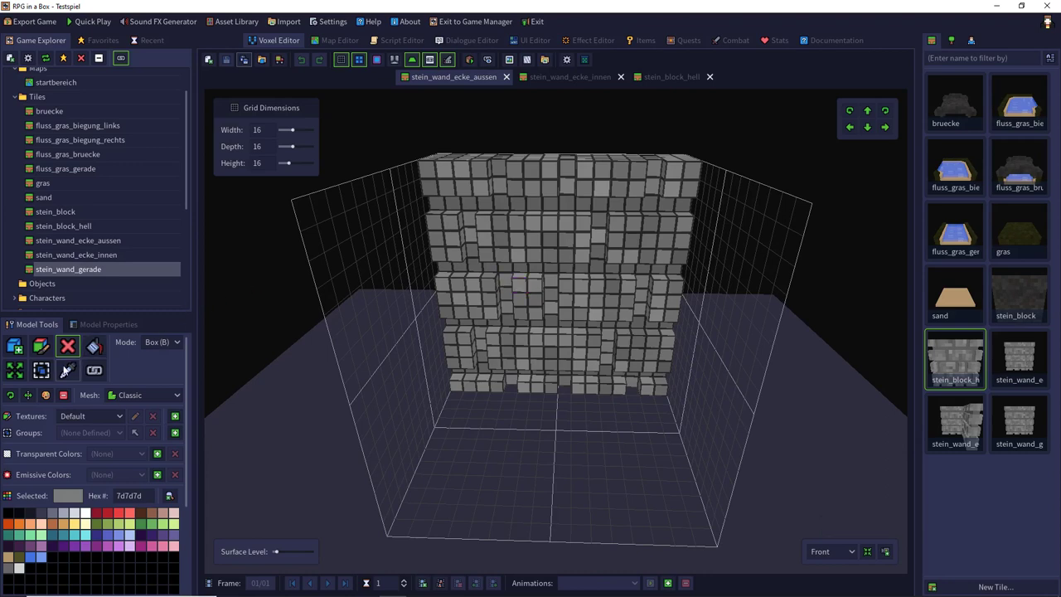
pyautogui.moveTo(550, 185); pyautogui.dragTo(593, 132, button='middle')
pyautogui.moveTo(593, 126); pyautogui.dragTo(444, 366)
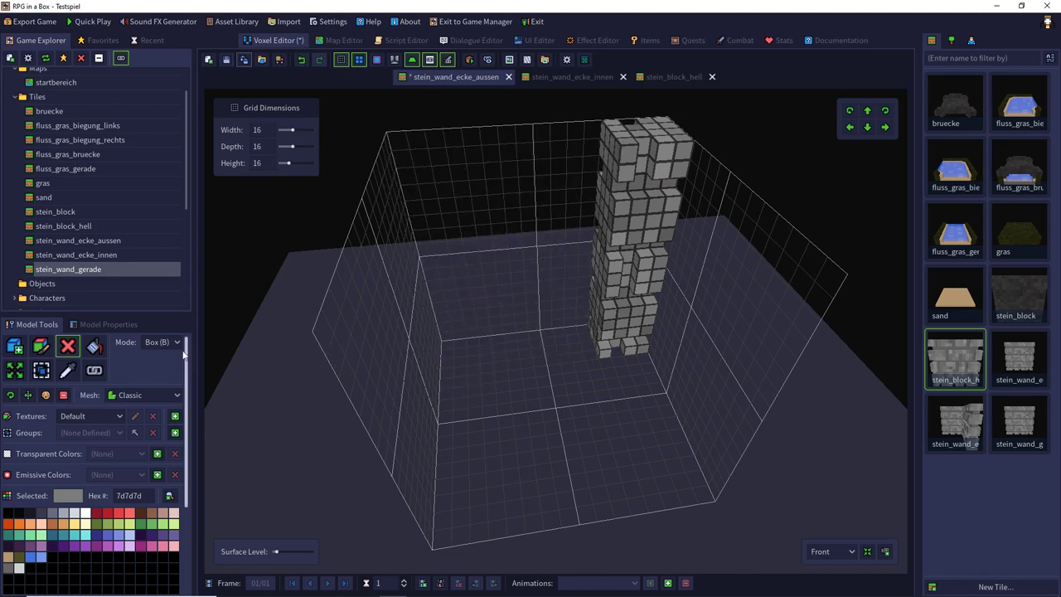
# - Sample brick grey 7f7f7f and fill the vertical joint gaps in the brick rows on the pillar's back face
pyautogui.moveTo(351, 296); pyautogui.dragTo(568, 205, button='middle')
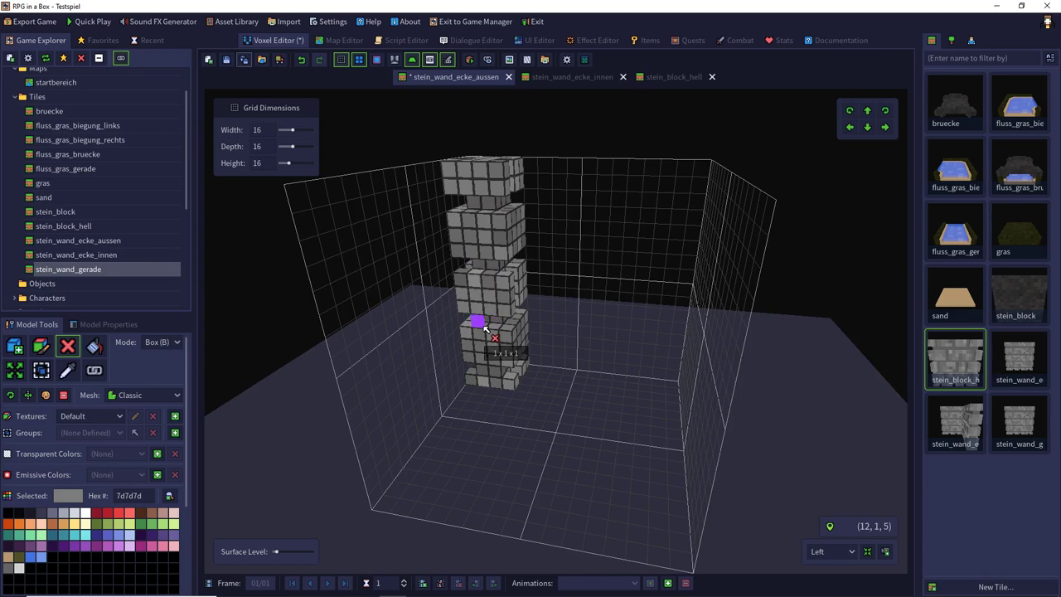
pyautogui.moveTo(490, 375); pyautogui.dragTo(251, 358, button='middle')
pyautogui.click(69, 370)
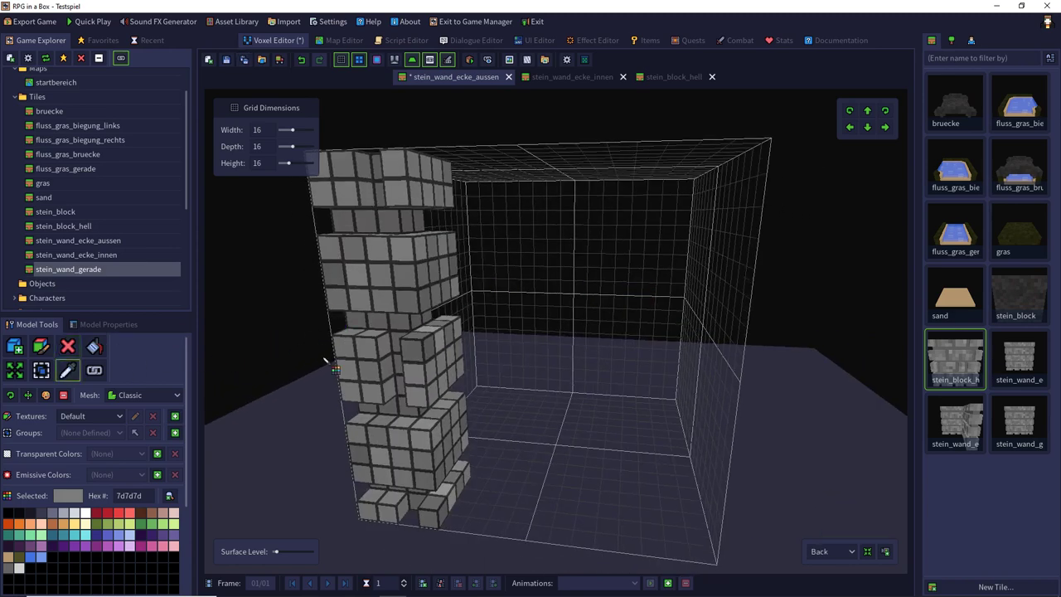
pyautogui.click(25, 347)
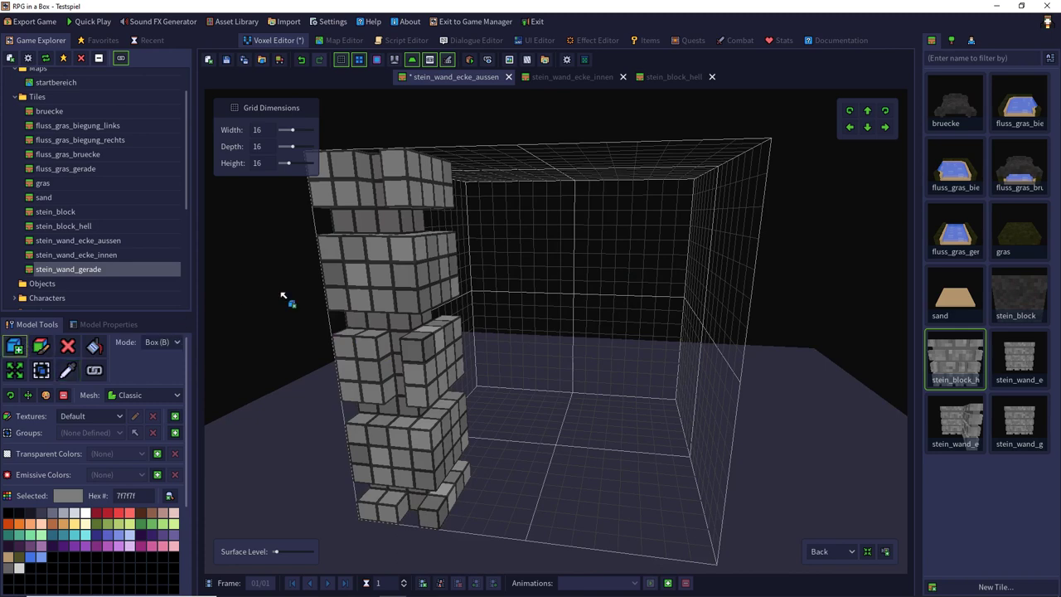
pyautogui.click(388, 353)
pyautogui.click(393, 376)
pyautogui.click(394, 393)
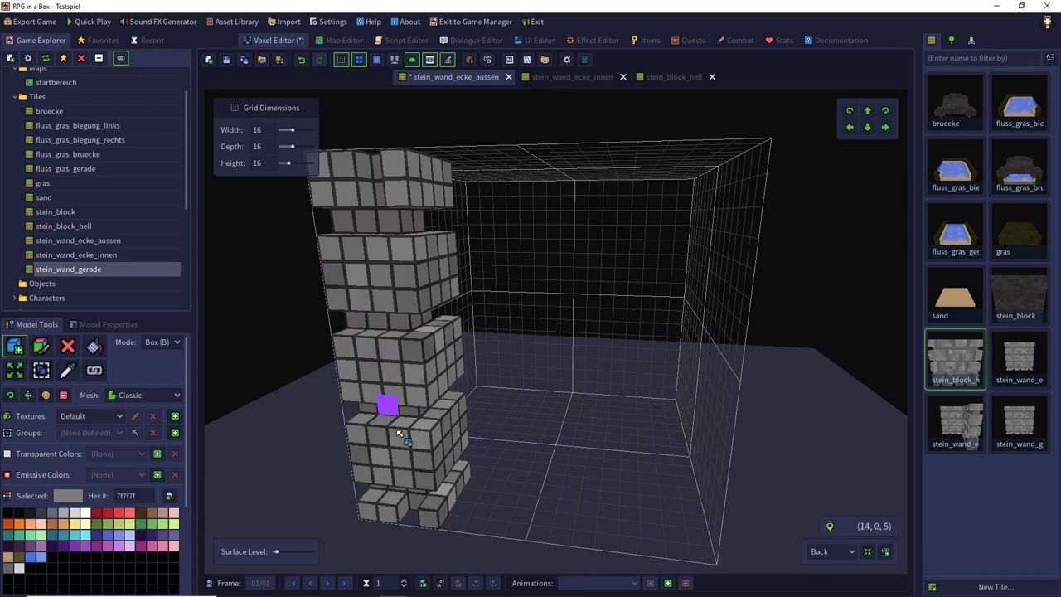
pyautogui.click(414, 508)
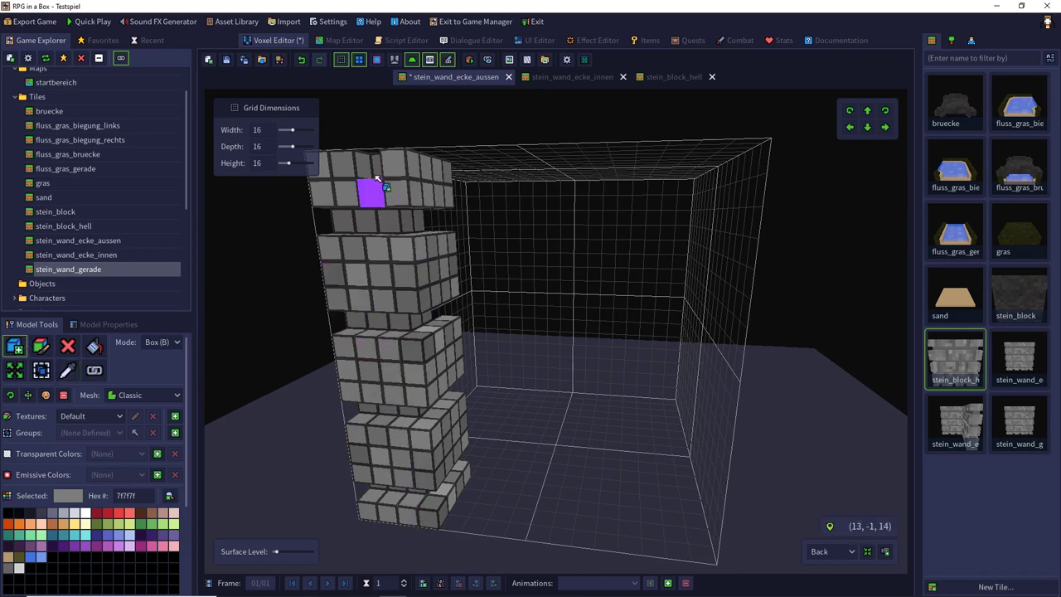
# - Sample joint grey 676565 for adding joint voxels to the pillar and save the stein_wand_ecke_aussen tile
pyautogui.moveTo(471, 231); pyautogui.dragTo(249, 239, button='middle')
pyautogui.moveTo(421, 257); pyautogui.dragTo(332, 269, button='middle')
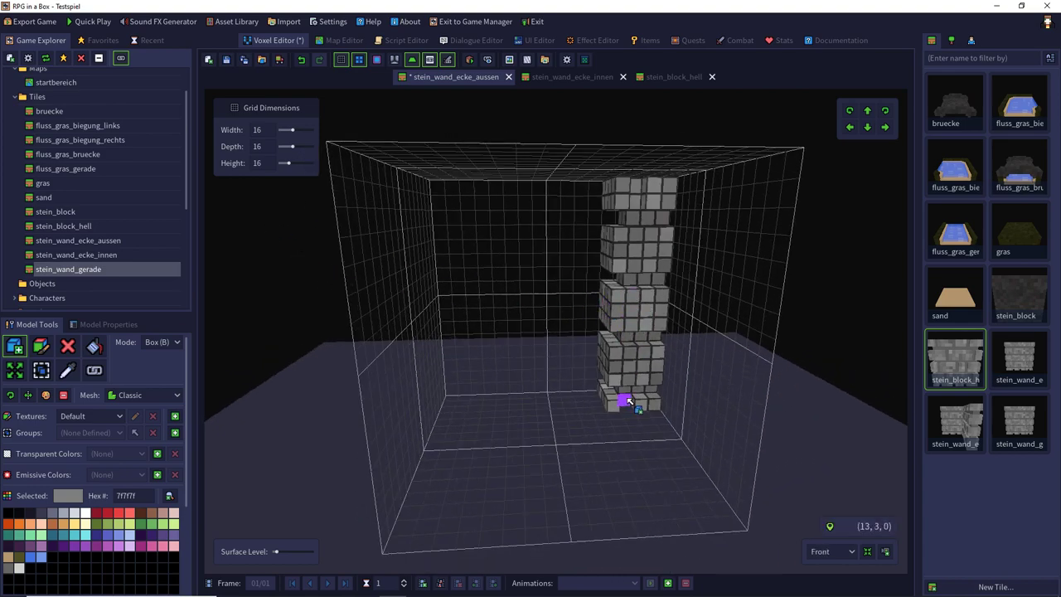
pyautogui.press('q')
pyautogui.press('q')
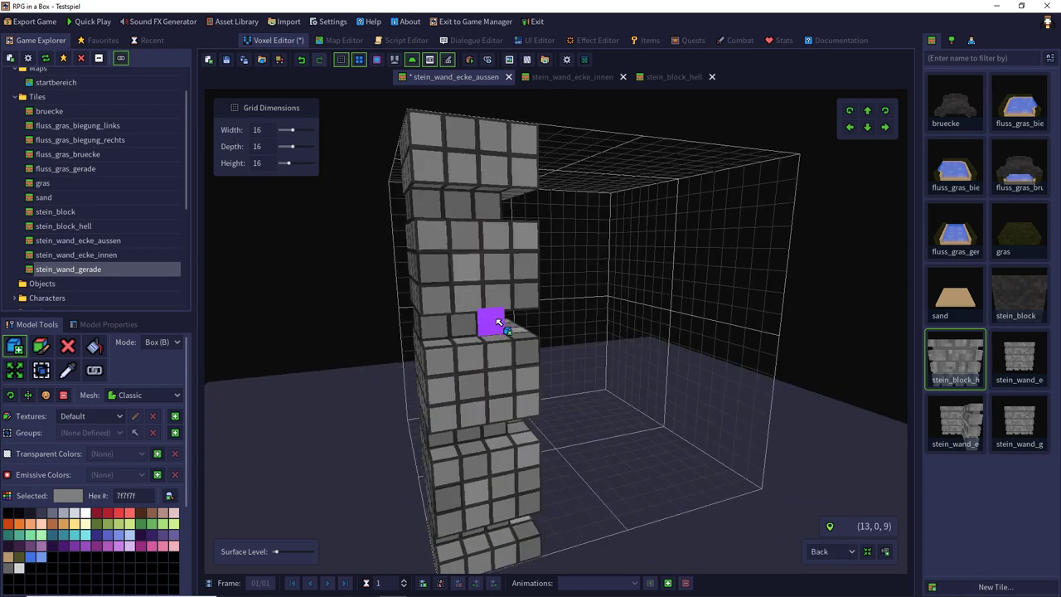
pyautogui.click(66, 369)
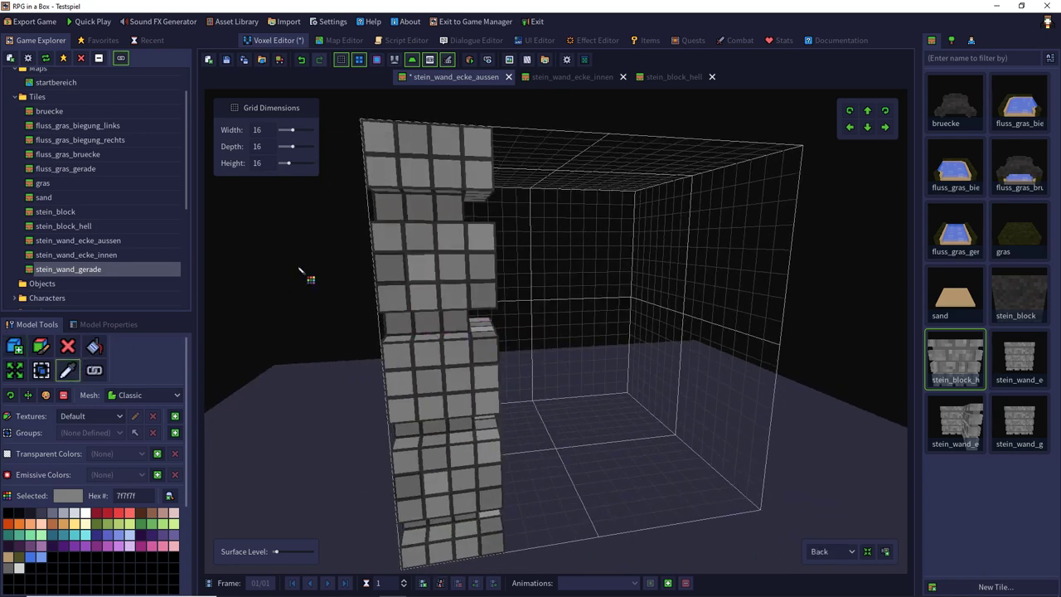
pyautogui.click(387, 208)
pyautogui.click(14, 347)
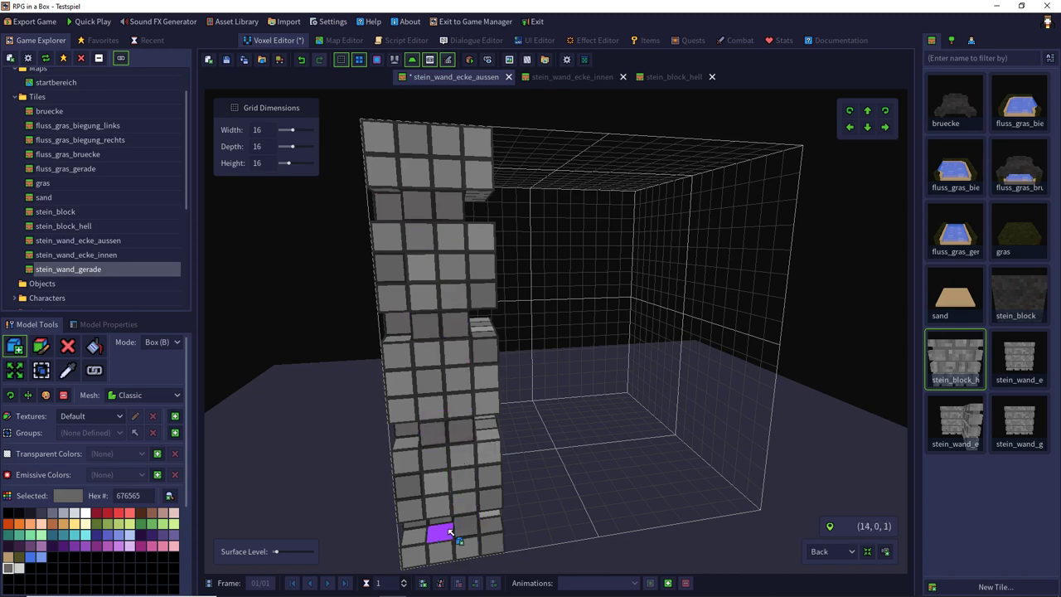
pyautogui.hotkey('ctrl', 's')
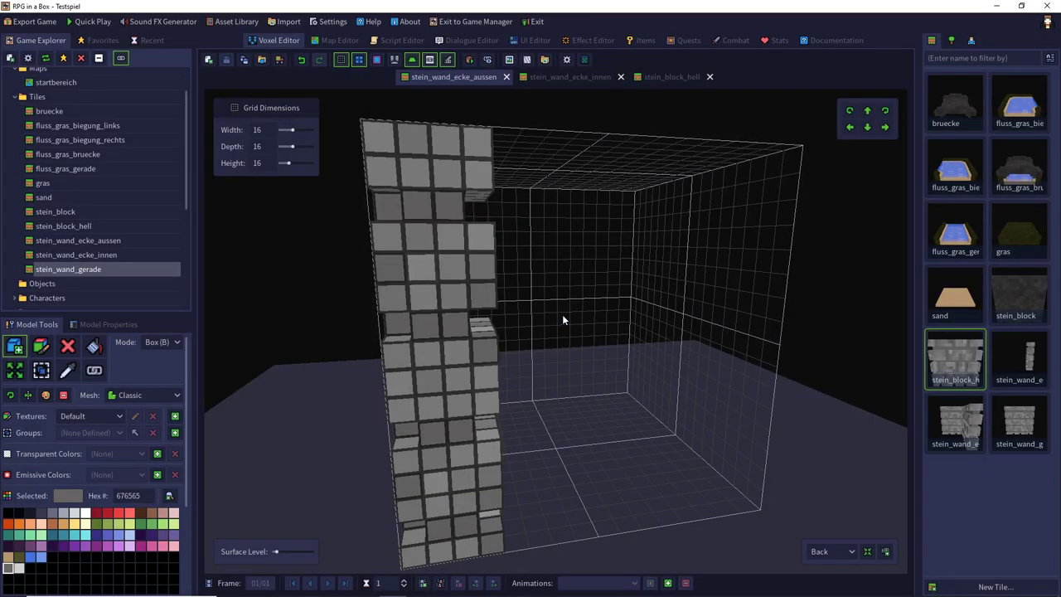
# - On the startbereich map, fill the ground beneath the stone building with gras tiles at level 0
pyautogui.click(342, 40)
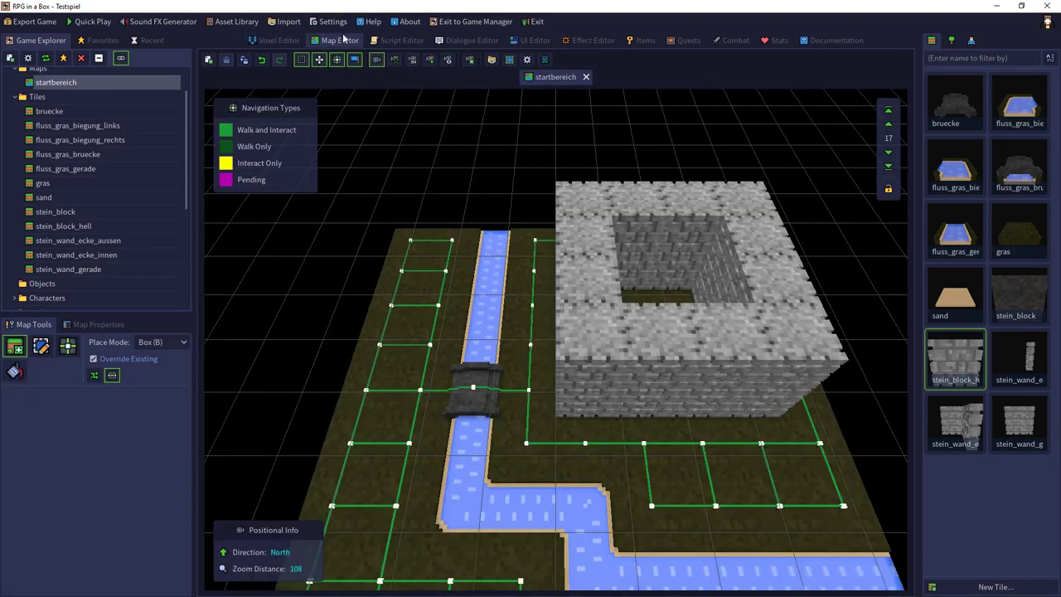
pyautogui.click(1009, 238)
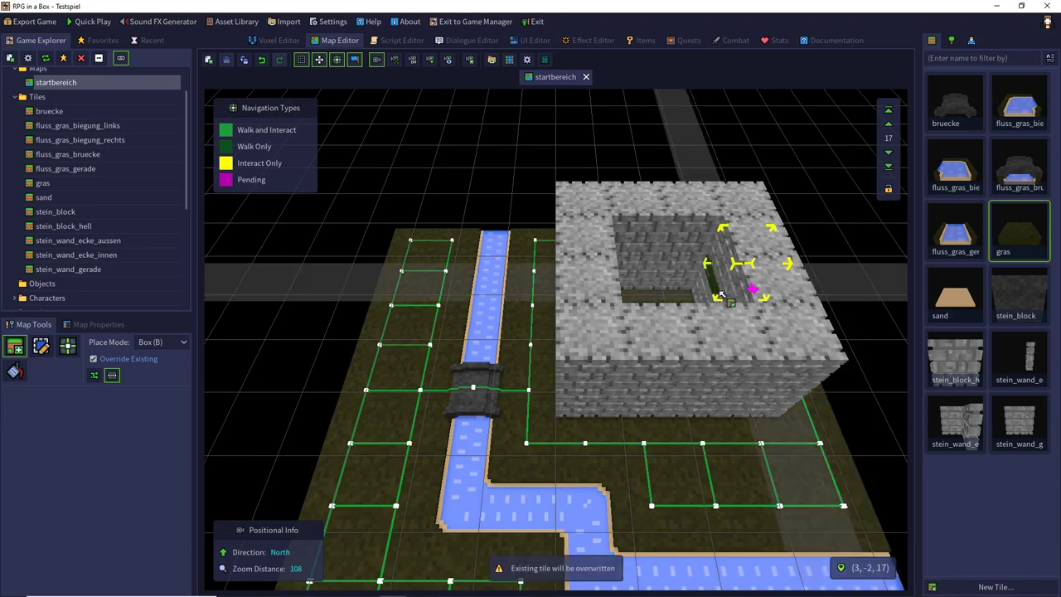
pyautogui.scroll(-2, 581, 425)
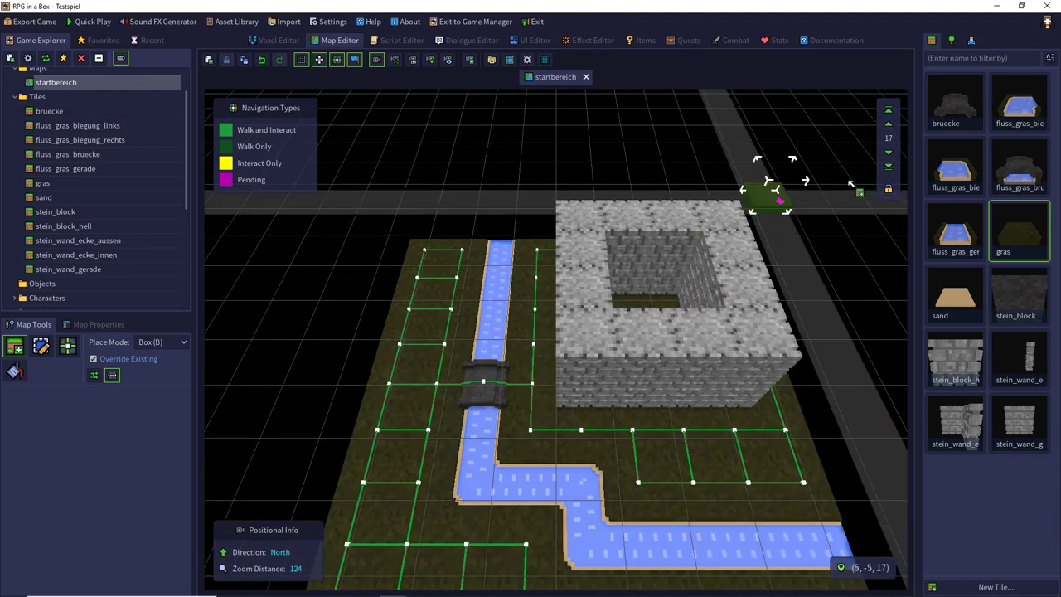
pyautogui.click(888, 166)
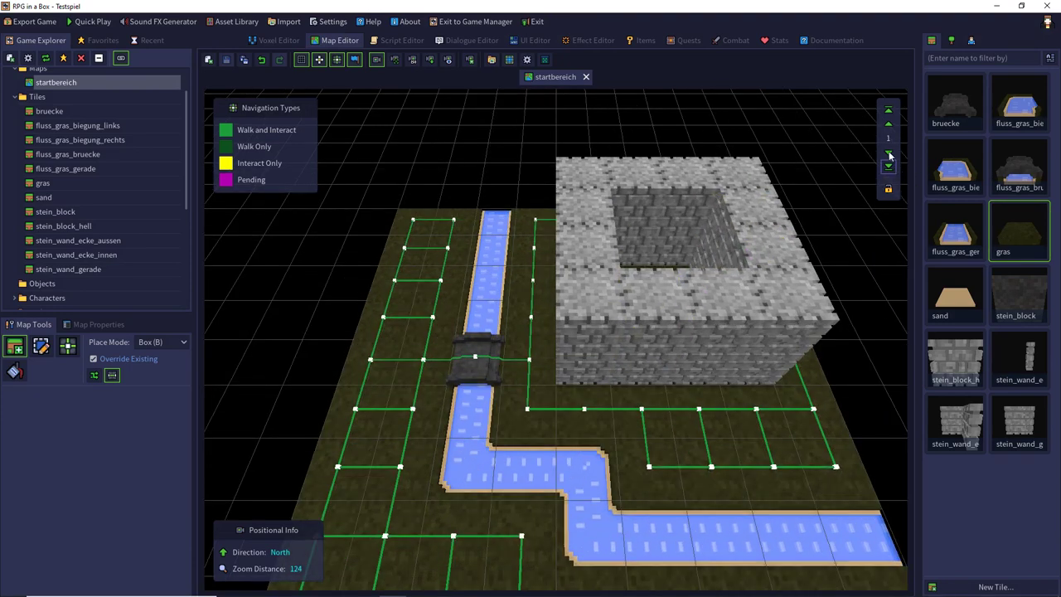
pyautogui.click(889, 154)
pyautogui.moveTo(579, 370); pyautogui.dragTo(756, 215)
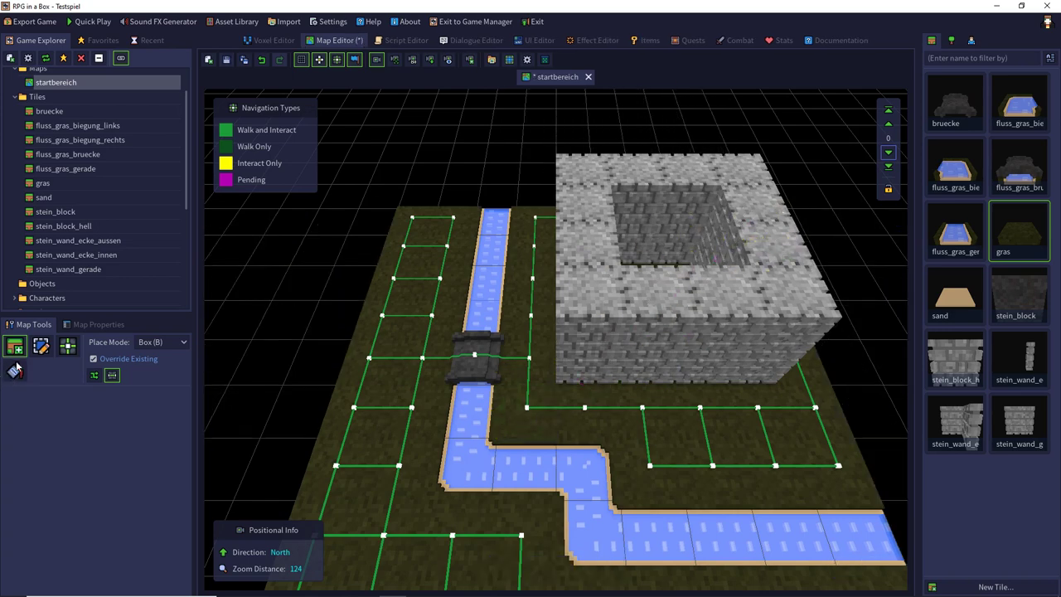
# - Delete both layers of stone blocks along the building's west and south sides, plus the upper ones at its northwest corner
pyautogui.click(40, 346)
pyautogui.moveTo(590, 186)
pyautogui.mouseDown()
pyautogui.moveTo(756, 313)
pyautogui.moveTo(779, 309)
pyautogui.mouseUp()
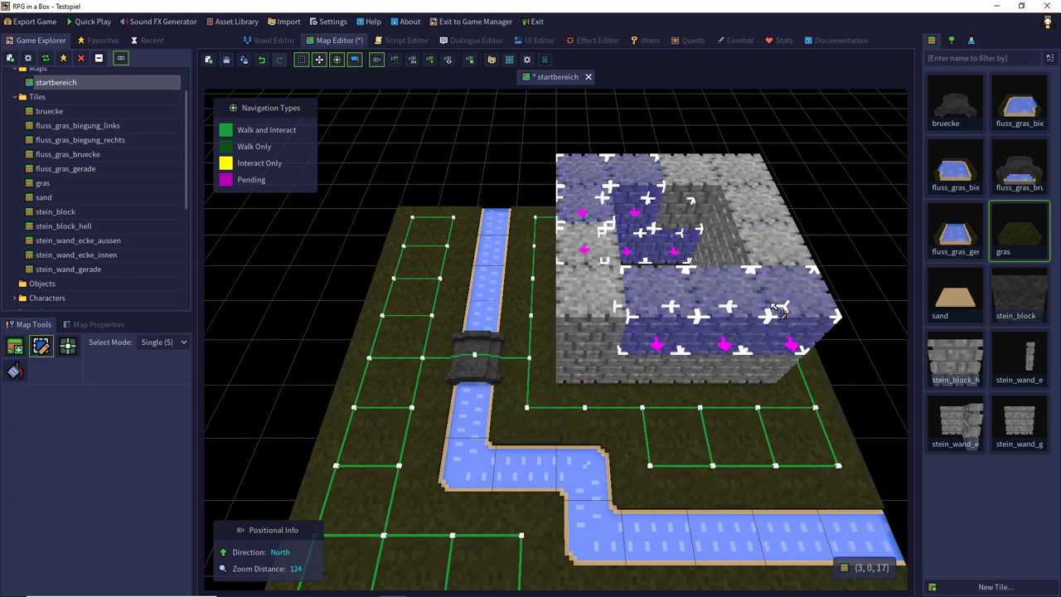
pyautogui.press('Delete')
pyautogui.moveTo(584, 219); pyautogui.dragTo(588, 287)
pyautogui.press('Delete')
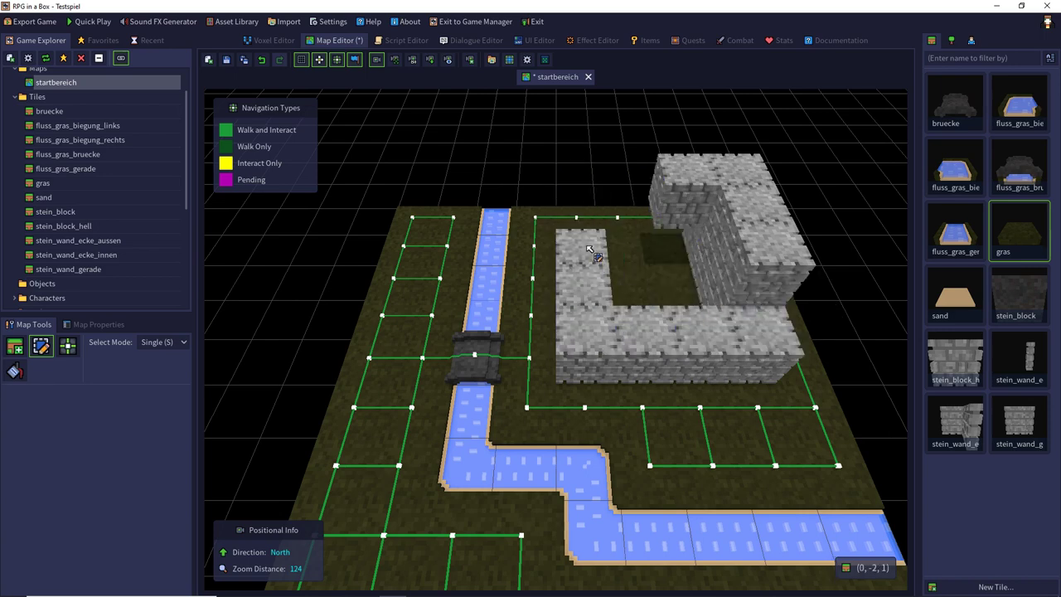
pyautogui.moveTo(587, 246)
pyautogui.mouseDown()
pyautogui.moveTo(588, 316)
pyautogui.moveTo(764, 340)
pyautogui.mouseUp()
pyautogui.press('Delete')
pyautogui.press('Delete')
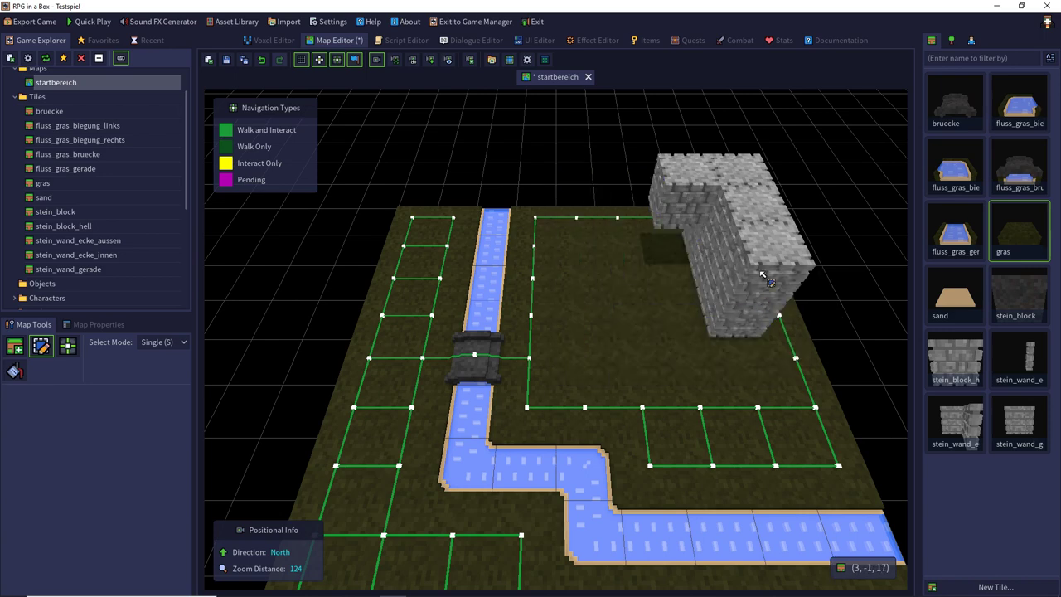
# - Delete the remaining upper and lower stone blocks on the building's north and east sides
pyautogui.click(748, 240)
pyautogui.press('Delete')
pyautogui.click(740, 204)
pyautogui.press('Delete')
pyautogui.click(685, 204)
pyautogui.press('Delete')
pyautogui.moveTo(715, 221); pyautogui.dragTo(733, 298)
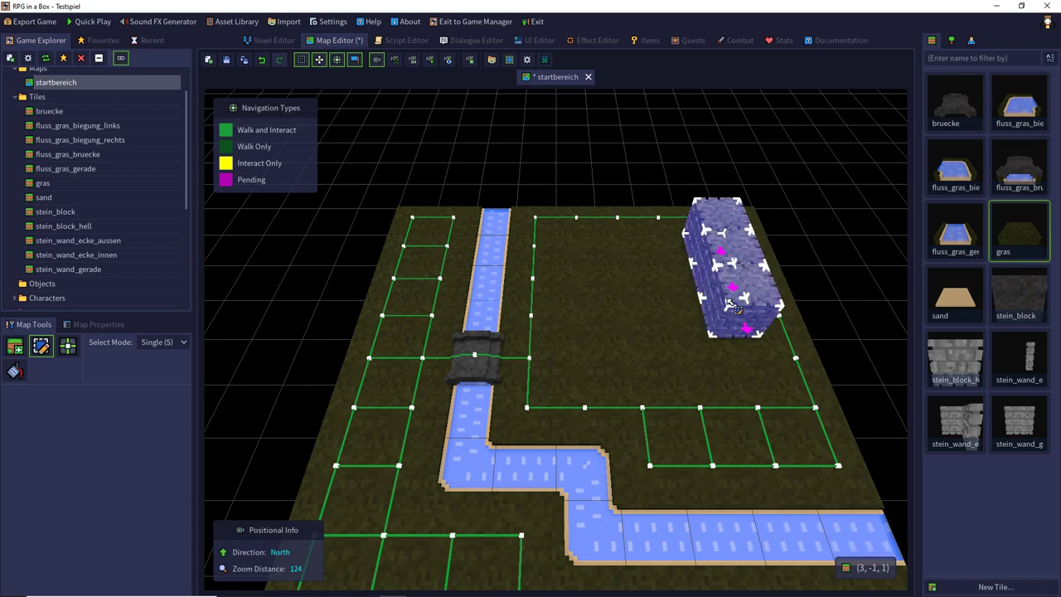
pyautogui.press('Delete')
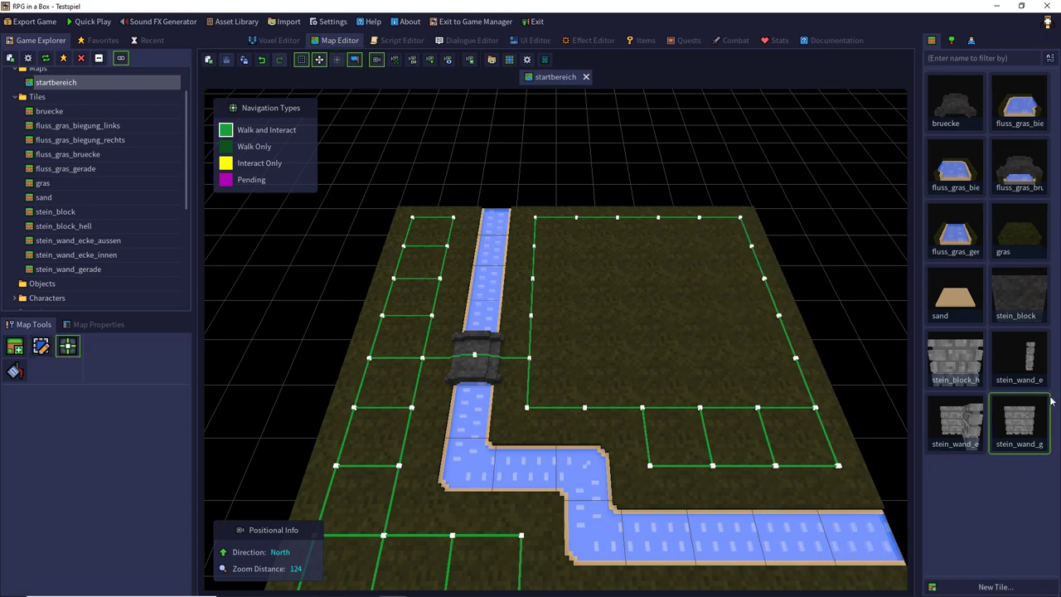
# - Open the stein_wand_ecke_aussen and stein_wand_ecke_innen tiles and examine the inner corner's orientation from the Front and Left views
pyautogui.doubleClick(1023, 358)
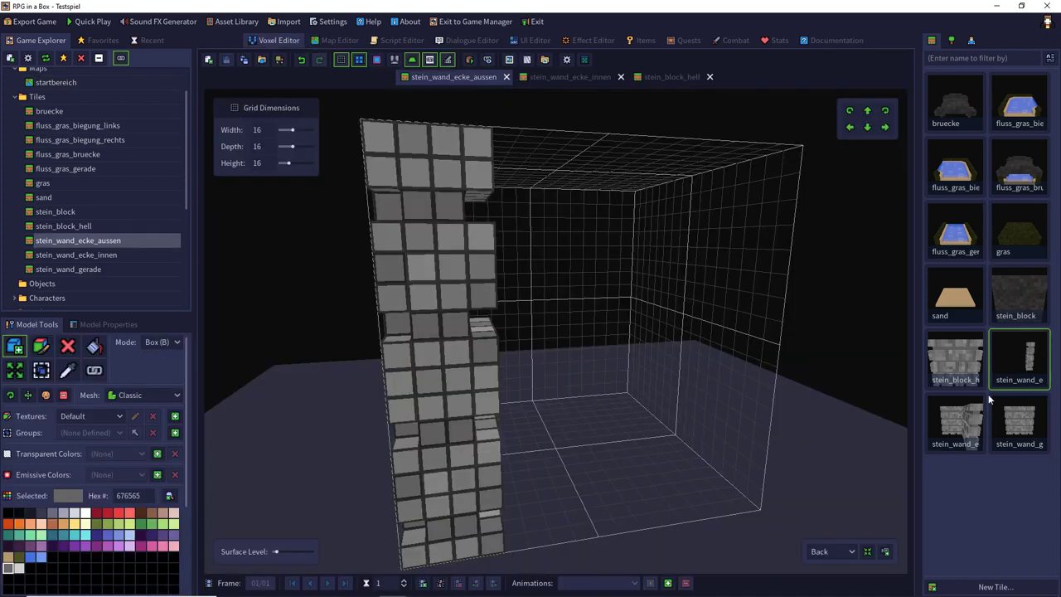
pyautogui.doubleClick(962, 423)
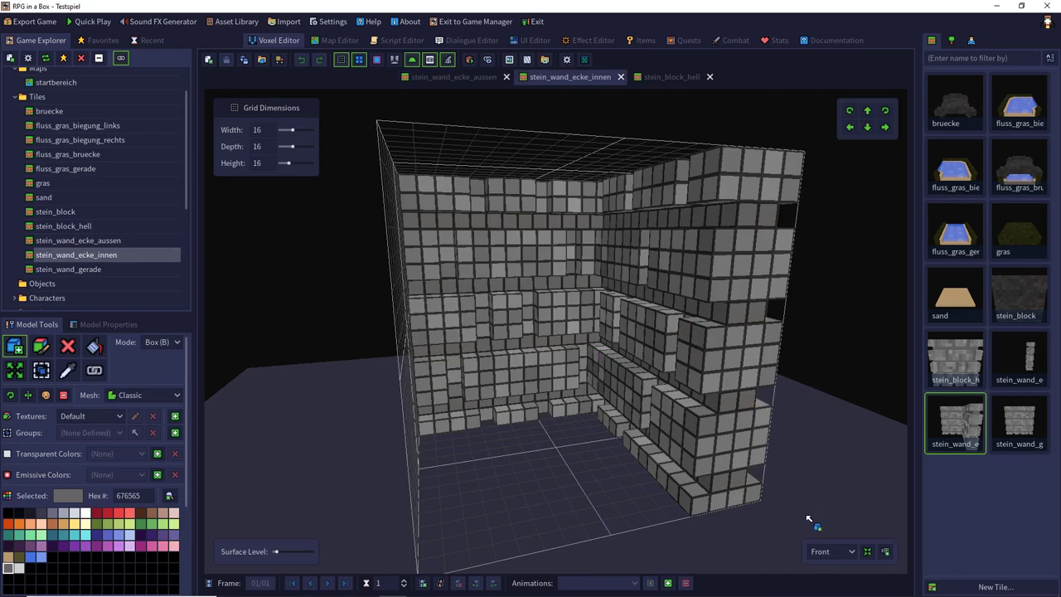
pyautogui.click(821, 551)
pyautogui.click(826, 490)
pyautogui.click(829, 554)
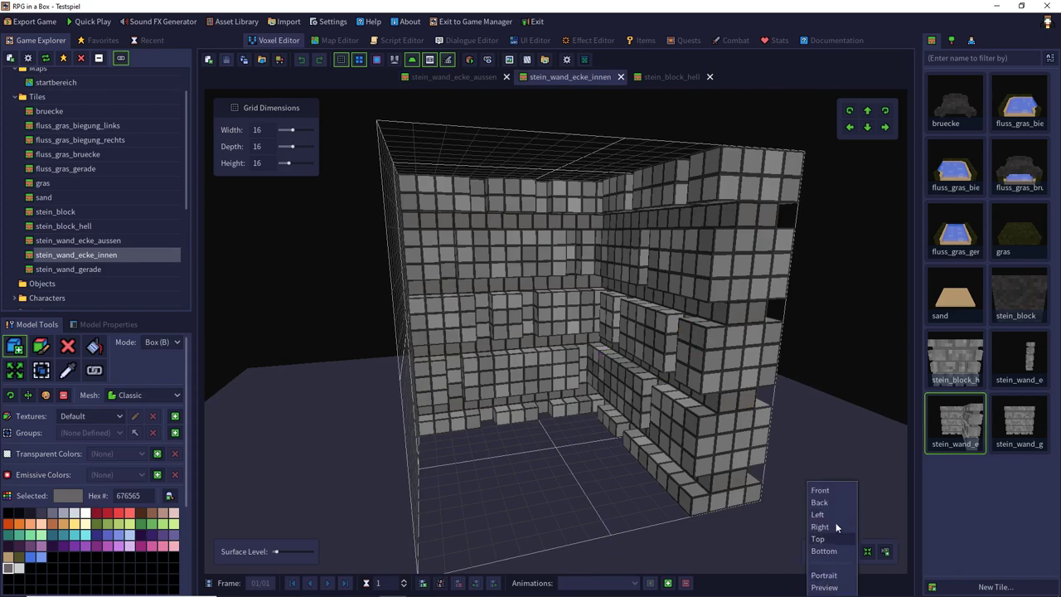
pyautogui.click(838, 490)
pyautogui.moveTo(772, 396); pyautogui.dragTo(743, 426, button='middle')
pyautogui.click(836, 550)
pyautogui.click(836, 517)
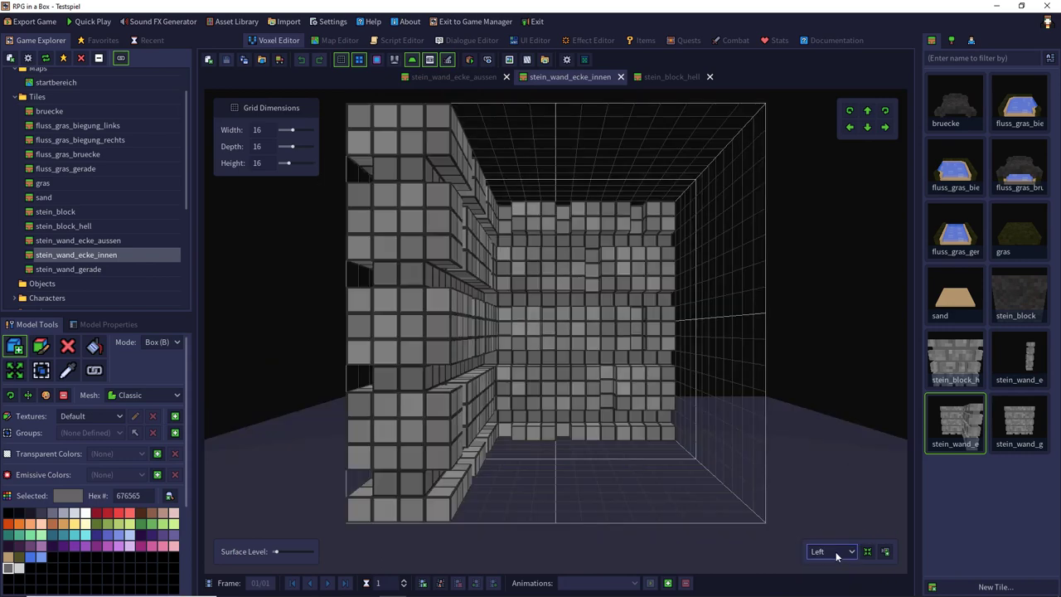
pyautogui.click(836, 552)
pyautogui.click(842, 498)
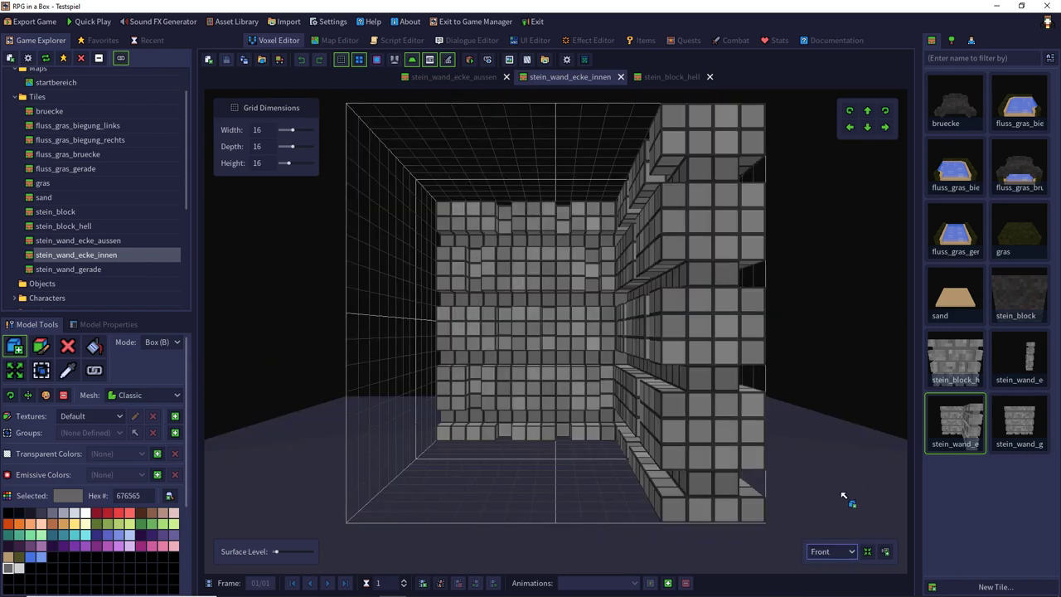
# - Rotate the stein_wand_ecke_innen model so its walls line the grid's front and right sides, and save the tile
pyautogui.click(888, 112)
pyautogui.click(886, 111)
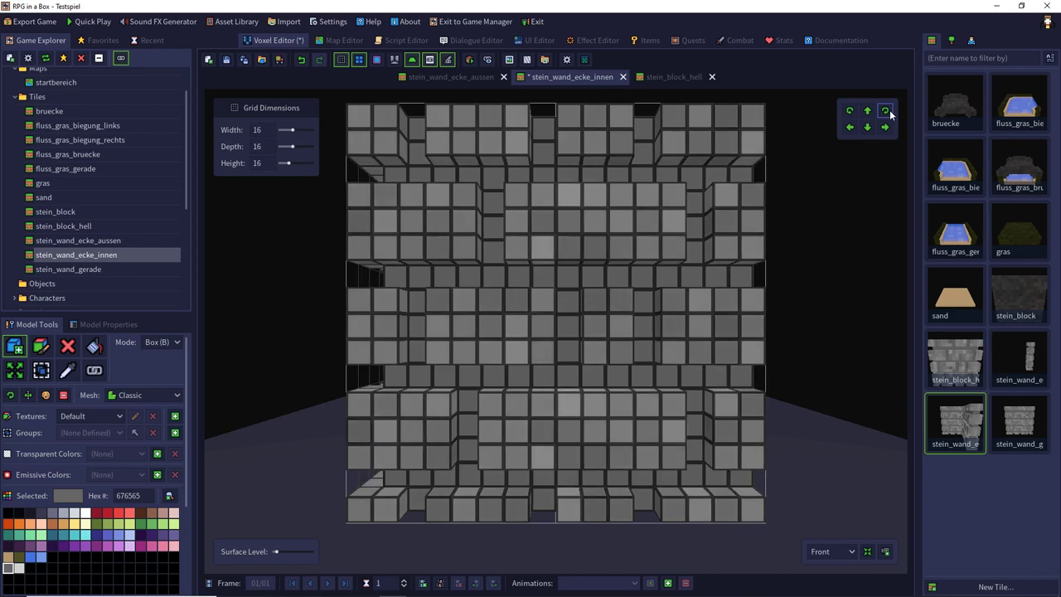
pyautogui.moveTo(840, 239); pyautogui.dragTo(818, 336, button='middle')
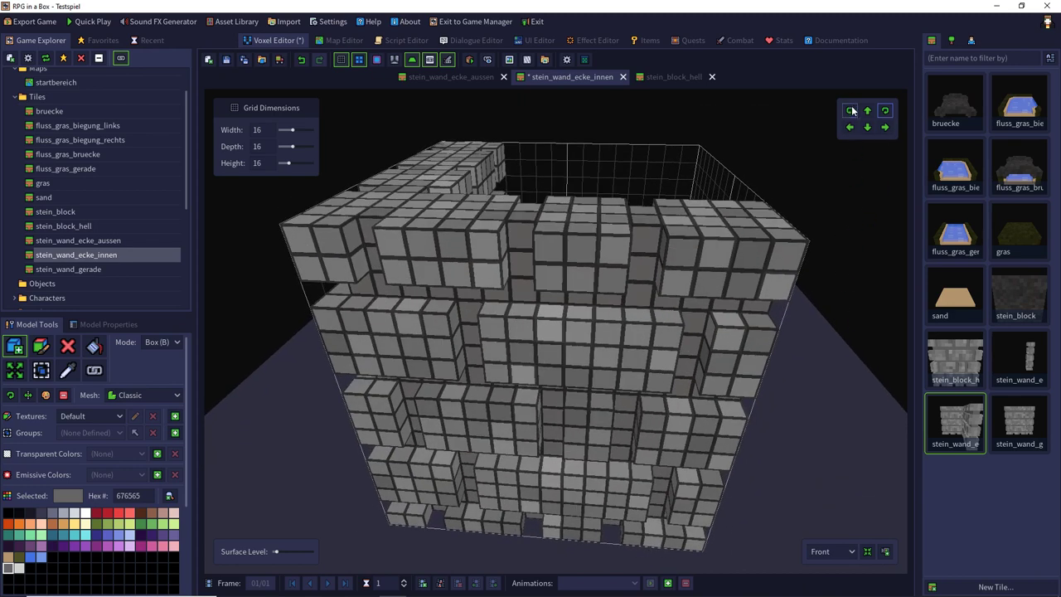
pyautogui.click(851, 110)
pyautogui.hotkey('ctrl', 's')
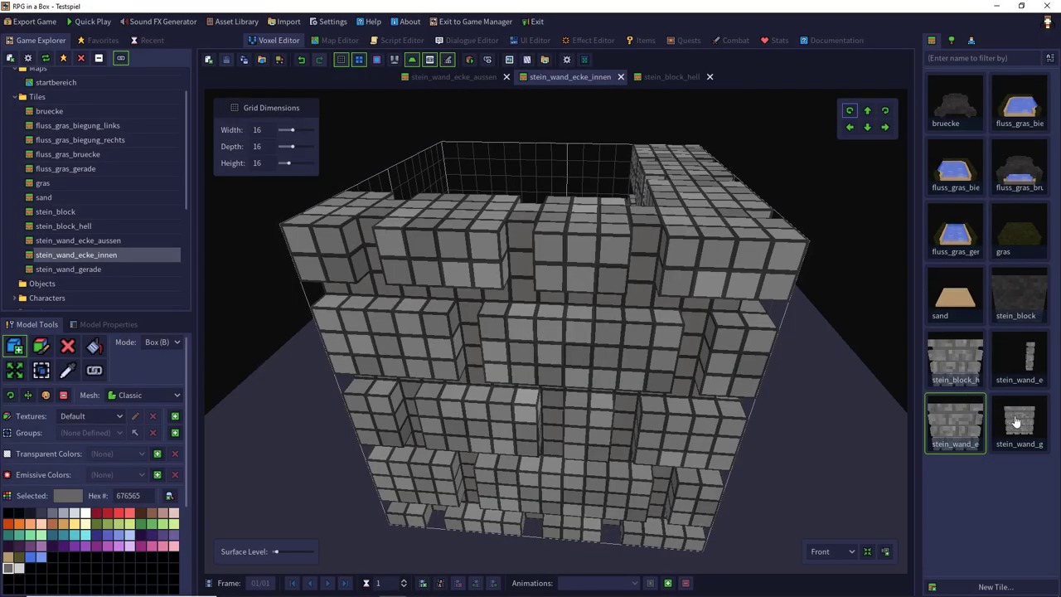
# - Open the stein_wand_gerade tile in Front view, rotate the wall to the front side of the grid, and save it
pyautogui.doubleClick(1018, 421)
pyautogui.click(843, 551)
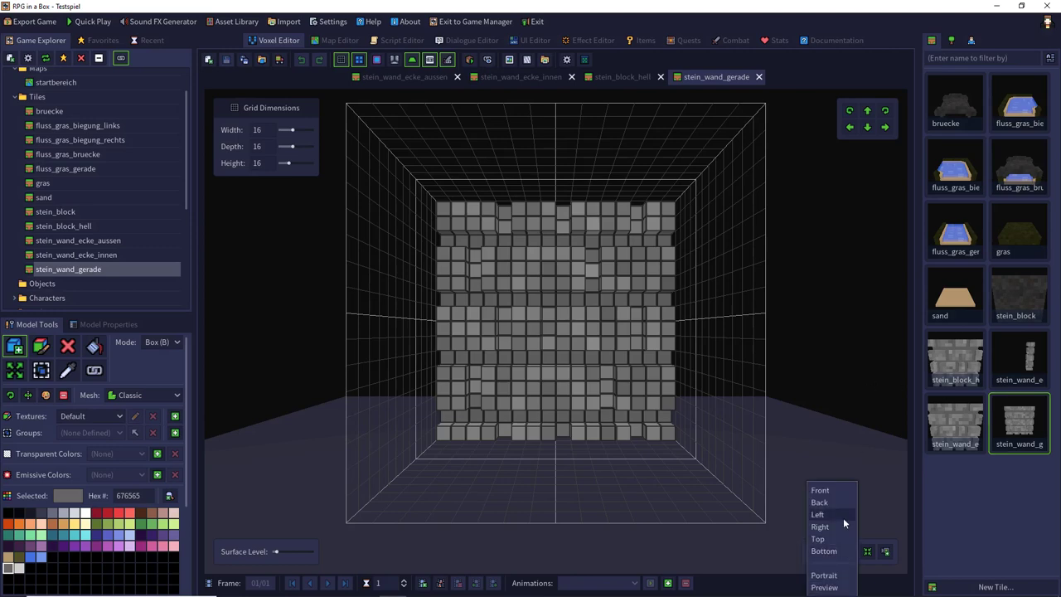
pyautogui.click(843, 518)
pyautogui.click(837, 552)
pyautogui.click(846, 488)
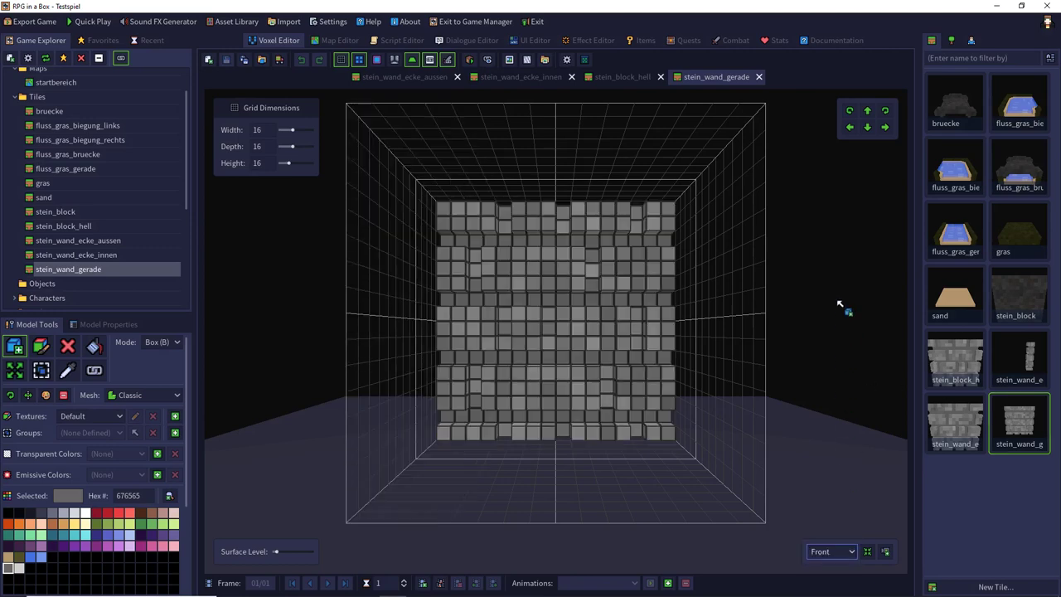
pyautogui.click(886, 111)
pyautogui.hotkey('ctrl', 's')
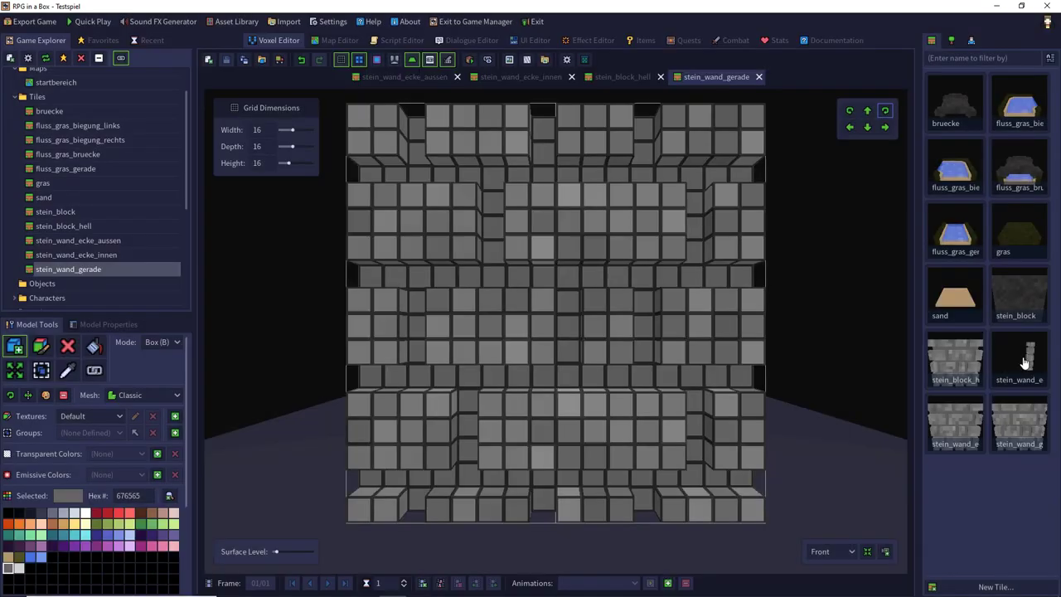
# - Rotate the stein_wand_ecke_aussen pillar to the front-right corner of the grid as seen in Front view, and save the tile
pyautogui.doubleClick(1019, 362)
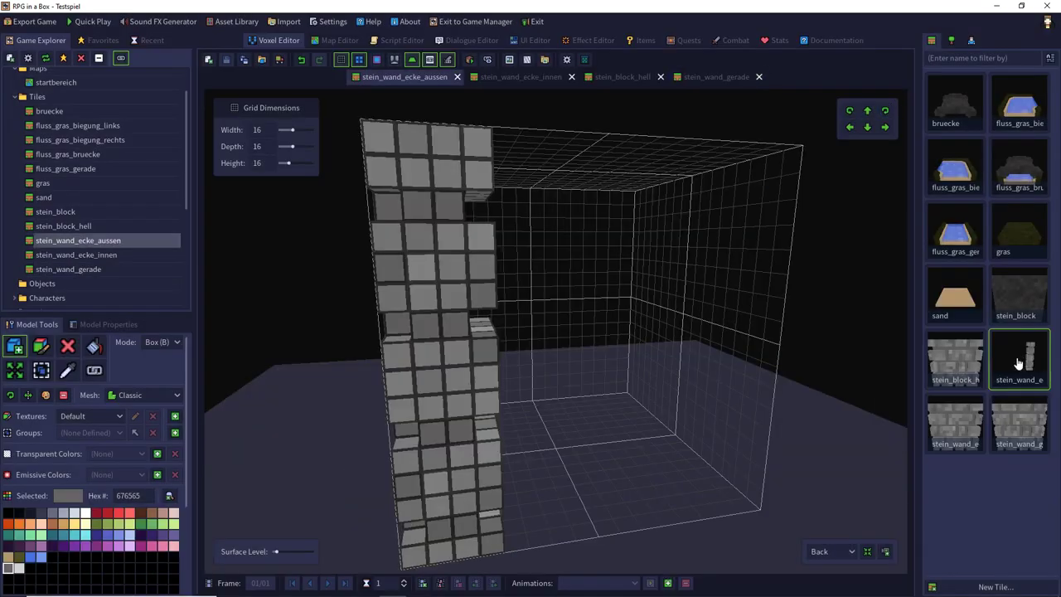
pyautogui.click(846, 551)
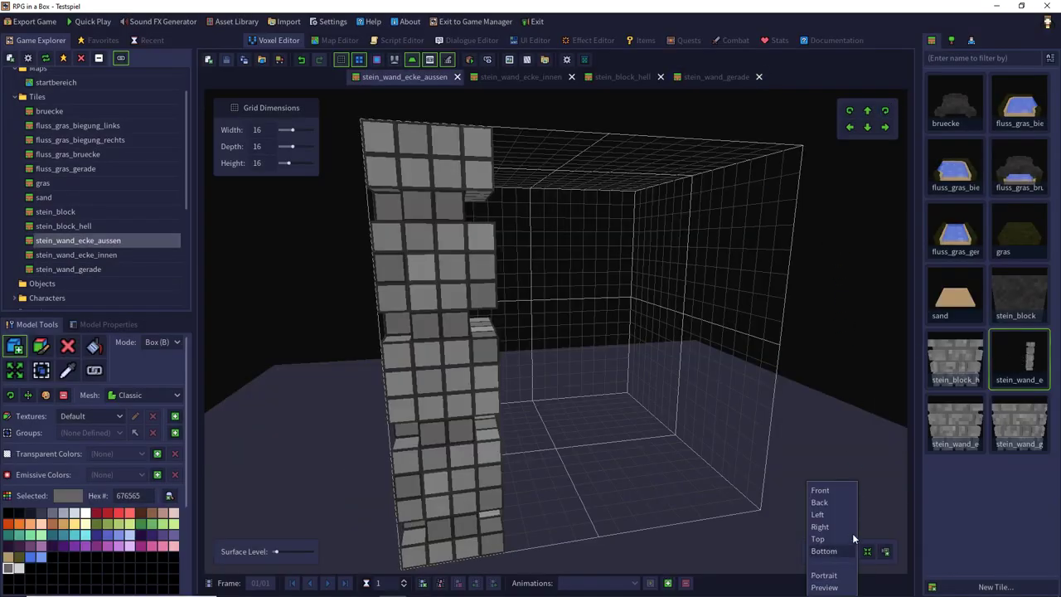
pyautogui.click(848, 489)
pyautogui.click(885, 111)
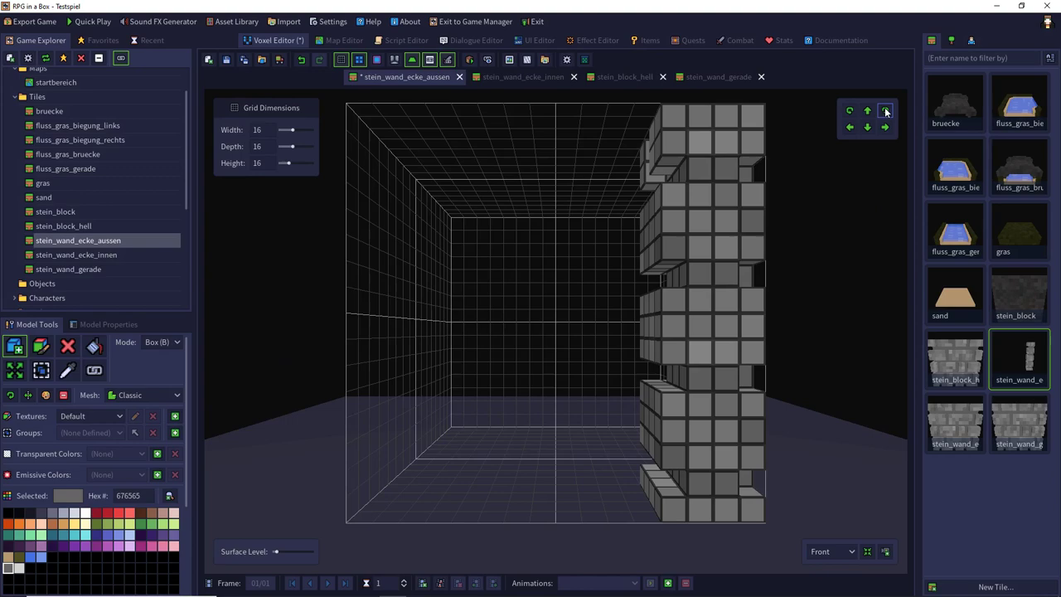
pyautogui.click(226, 60)
pyautogui.doubleClick(955, 423)
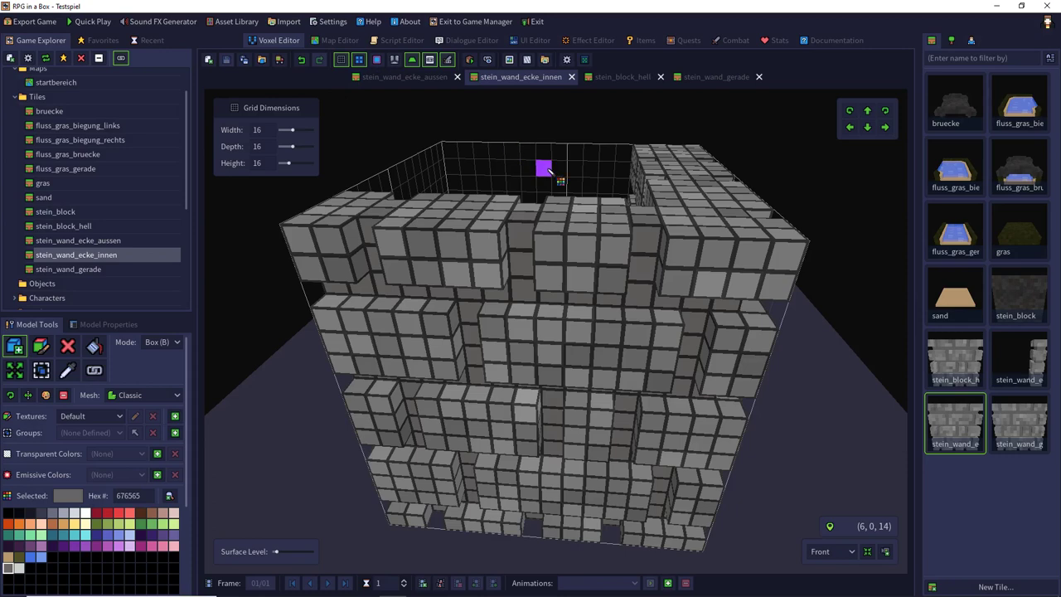
# - On the startbereich map, connect the navigation nodes across the cleared grass area into a grid of Walk and Interact paths
pyautogui.click(317, 41)
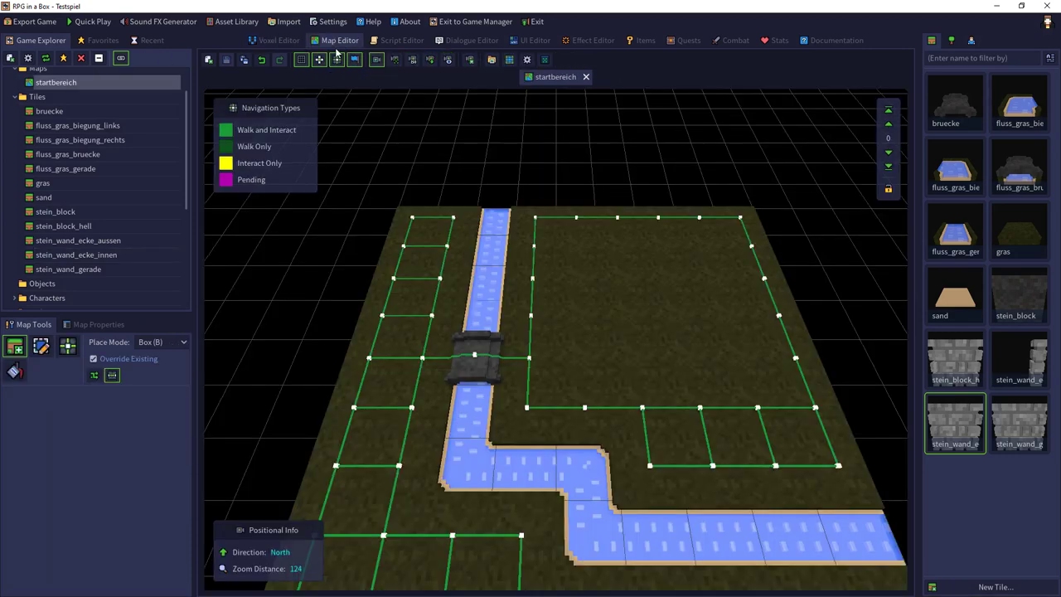
pyautogui.click(232, 132)
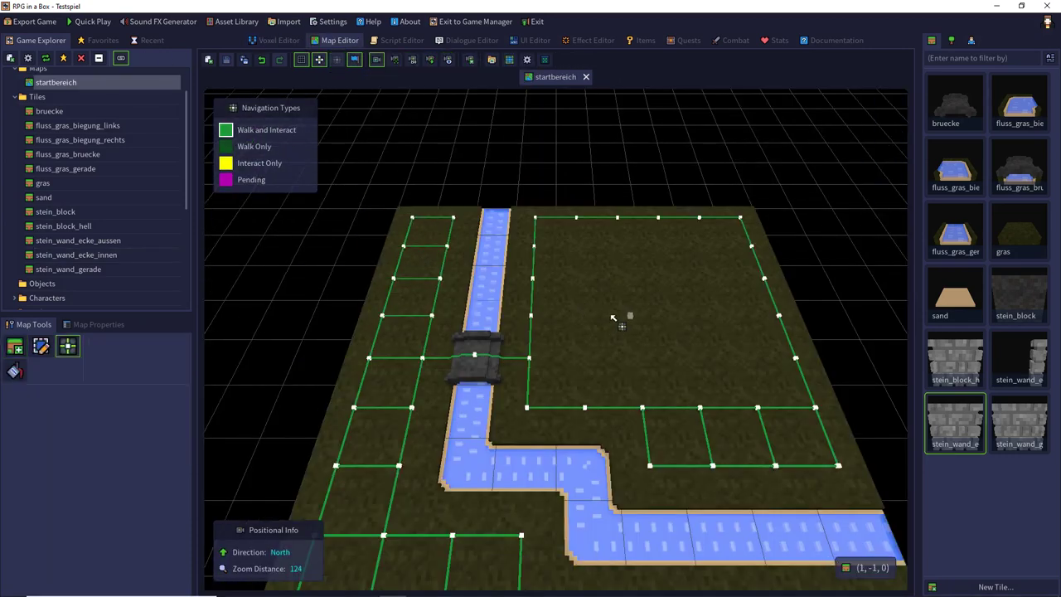
pyautogui.moveTo(555, 244)
pyautogui.mouseDown()
pyautogui.moveTo(723, 259)
pyautogui.moveTo(578, 284)
pyautogui.mouseUp()
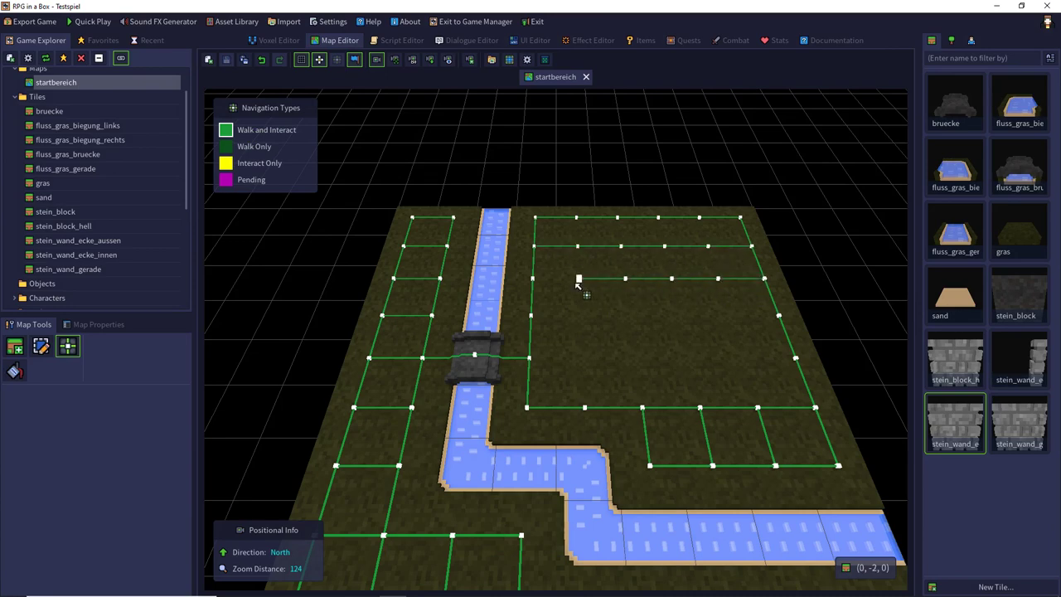
pyautogui.moveTo(669, 362); pyautogui.dragTo(554, 386)
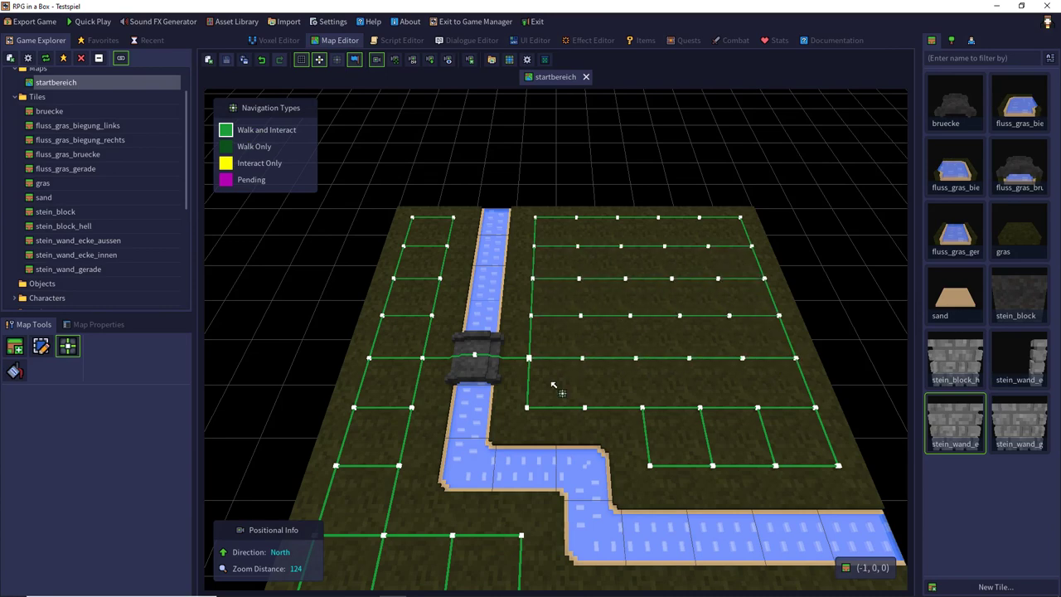
pyautogui.moveTo(580, 343)
pyautogui.mouseDown()
pyautogui.moveTo(614, 216)
pyautogui.moveTo(639, 403)
pyautogui.moveTo(675, 303)
pyautogui.mouseUp()
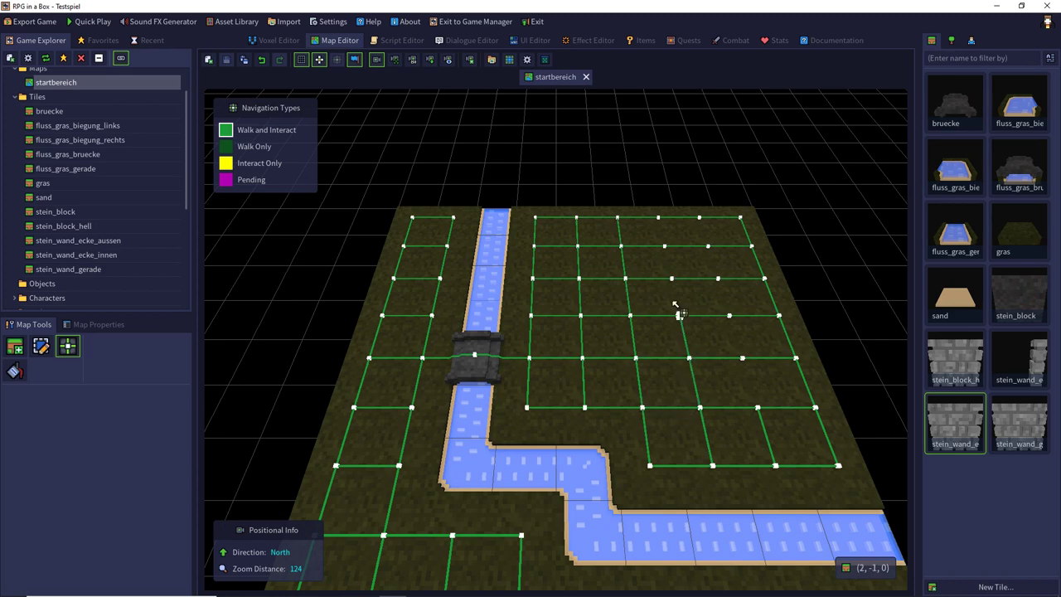
pyautogui.moveTo(704, 233); pyautogui.dragTo(741, 421)
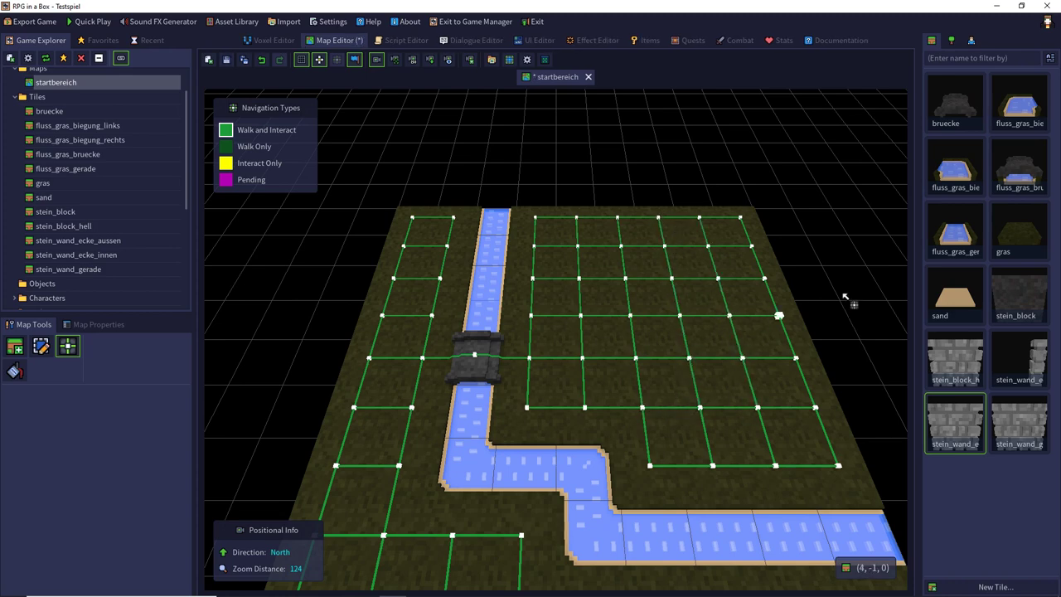
# - Extend the grass area east of the river with a large block of gras tiles reaching farther north and east
pyautogui.click(1016, 237)
pyautogui.scroll(-2, 758, 272)
pyautogui.scroll(-4, 761, 274)
pyautogui.moveTo(543, 248); pyautogui.dragTo(621, 426)
# - Place four stein_wand_ecke_innen tiles on level 1 as wall corners on the grass area, rotating them to suit each corner
pyautogui.click(979, 418)
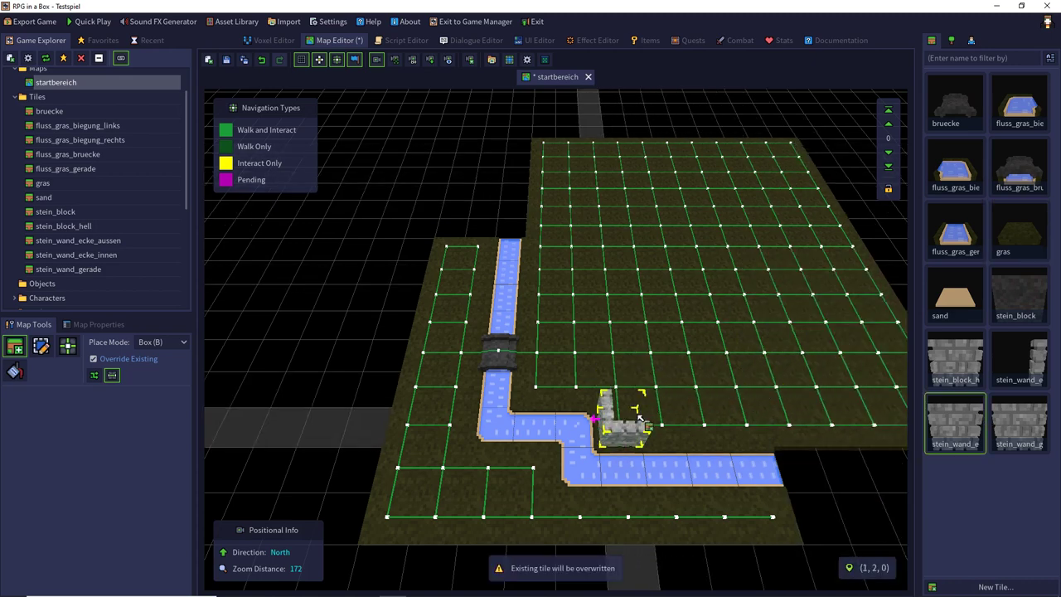
pyautogui.click(638, 418)
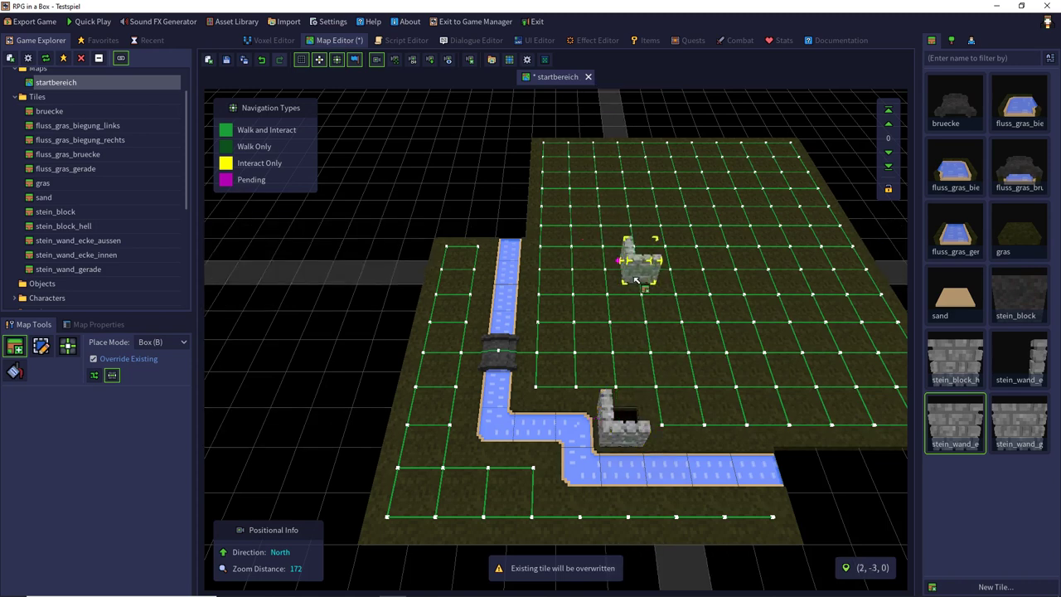
pyautogui.hotkey('ctrl', 'z')
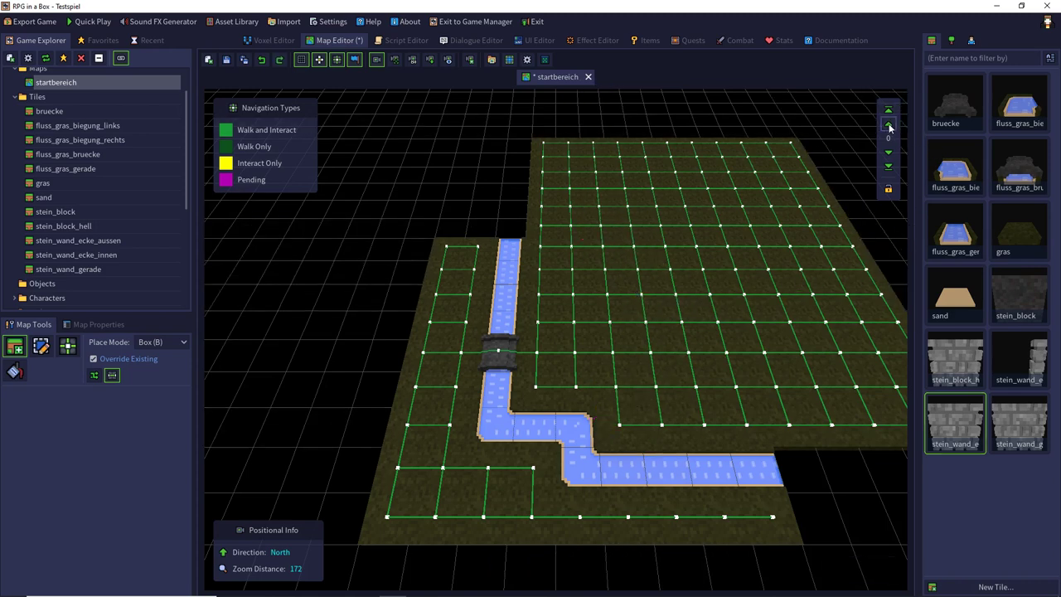
pyautogui.click(889, 125)
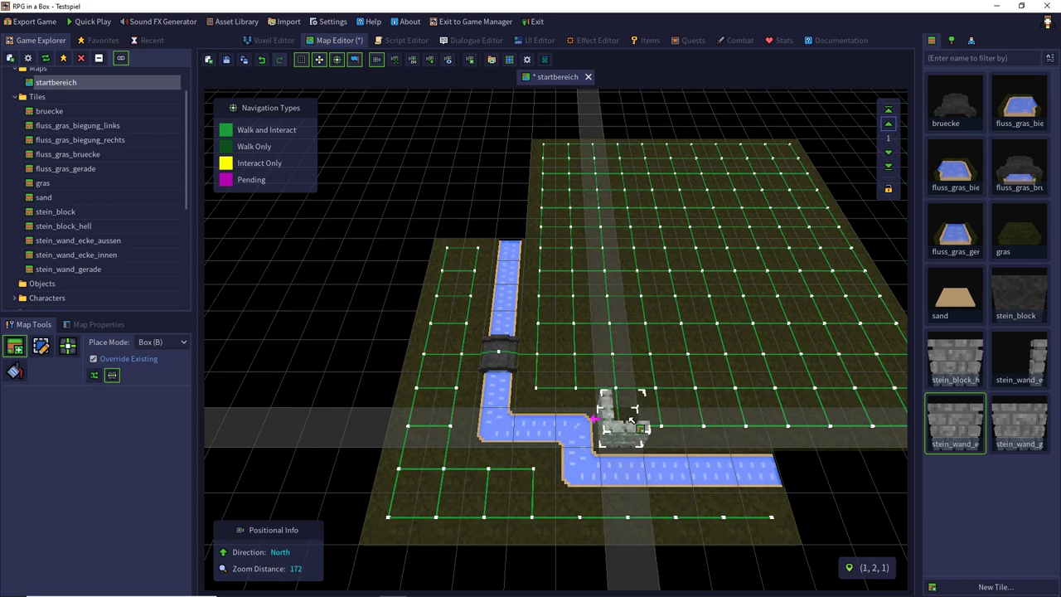
pyautogui.click(626, 418)
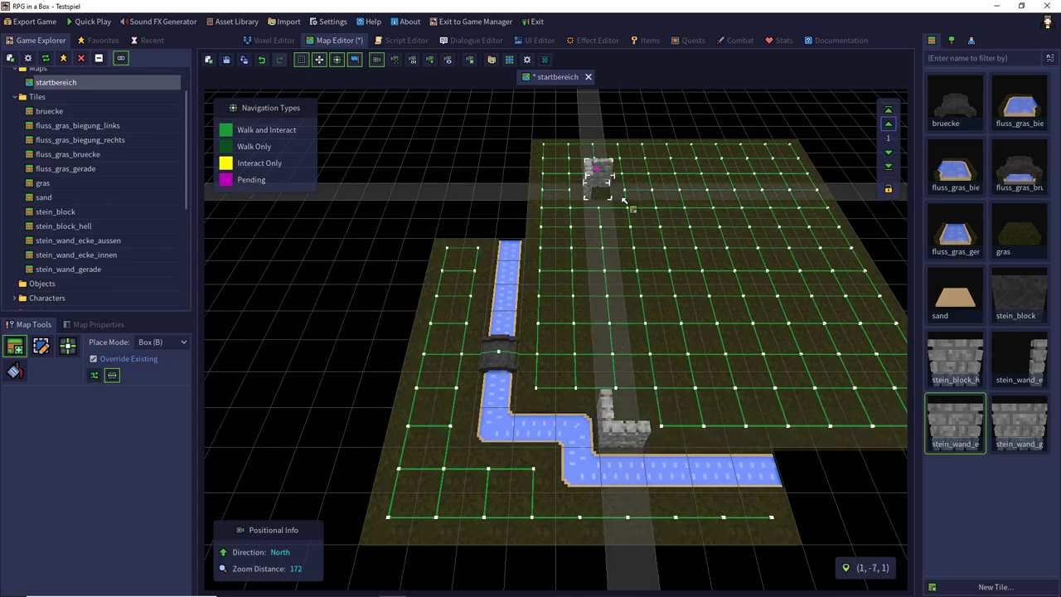
pyautogui.click(624, 202)
pyautogui.click(755, 199)
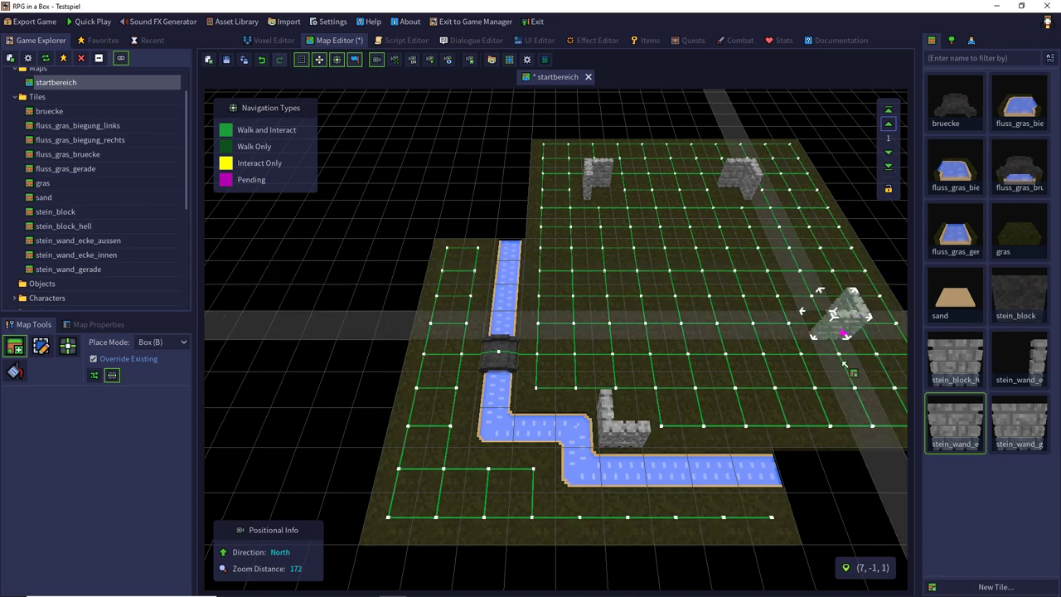
pyautogui.press('r')
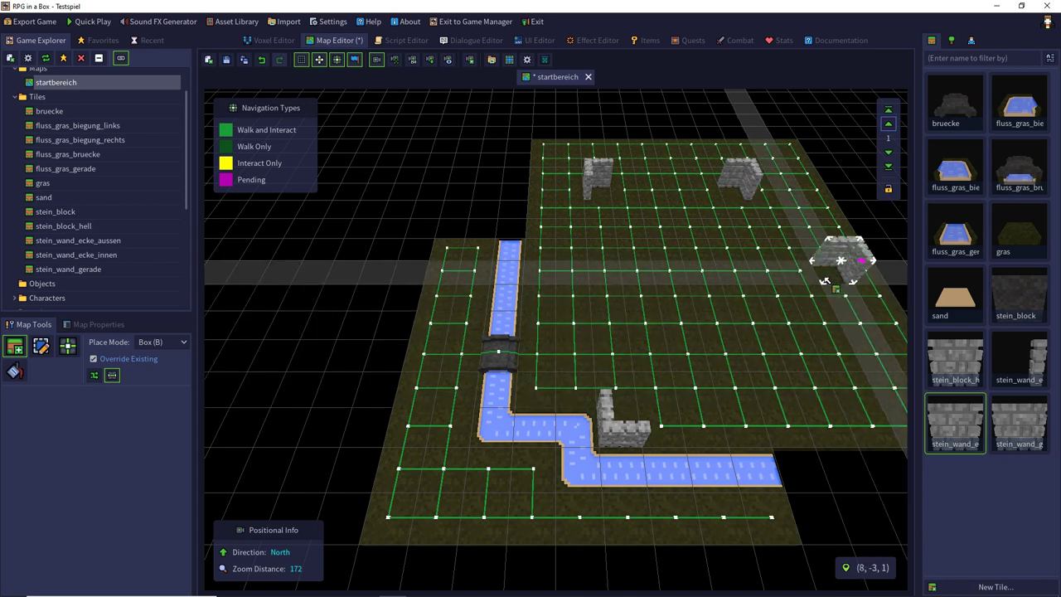
pyautogui.click(825, 282)
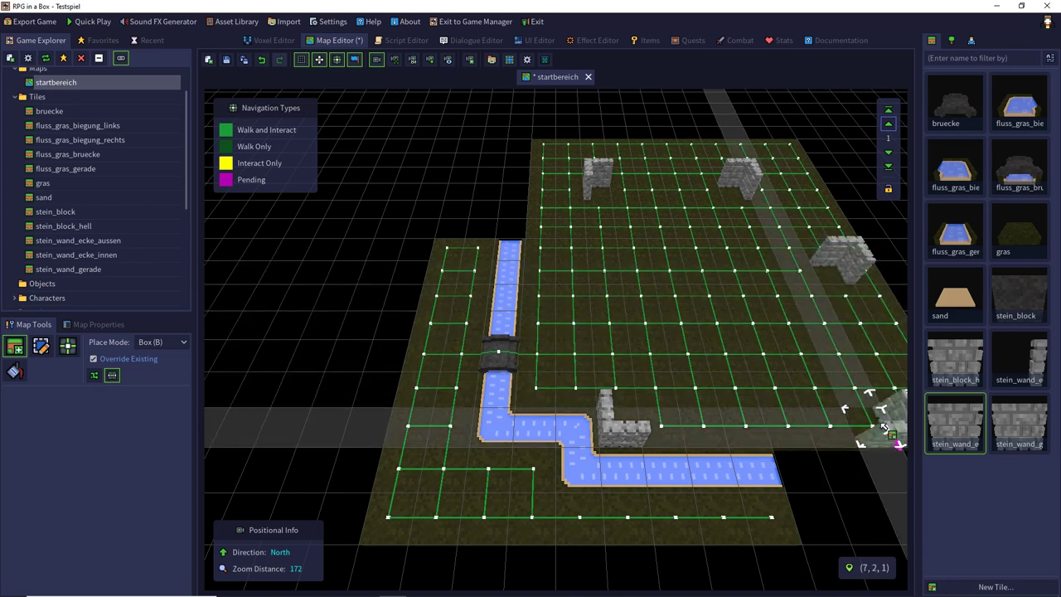
# - Connect the level 1 corners with rows of stein_wand_gerade tiles, rotating them to follow each side until the enclosure is closed
pyautogui.click(1019, 422)
pyautogui.moveTo(867, 427); pyautogui.dragTo(669, 429)
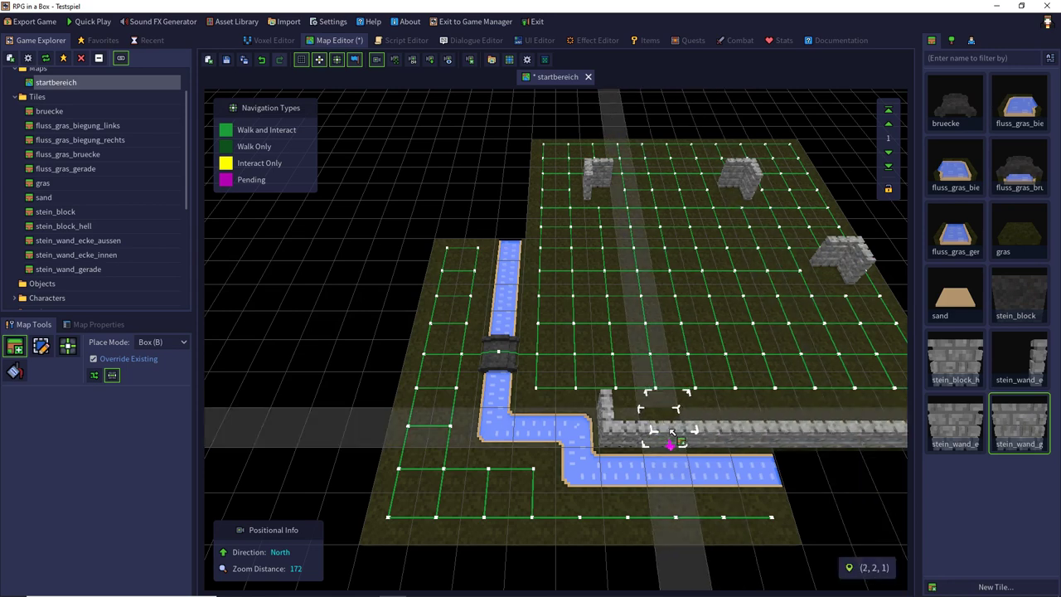
pyautogui.press('r')
pyautogui.press('r')
pyautogui.press('r')
pyautogui.moveTo(622, 389); pyautogui.dragTo(808, 278)
pyautogui.press('r')
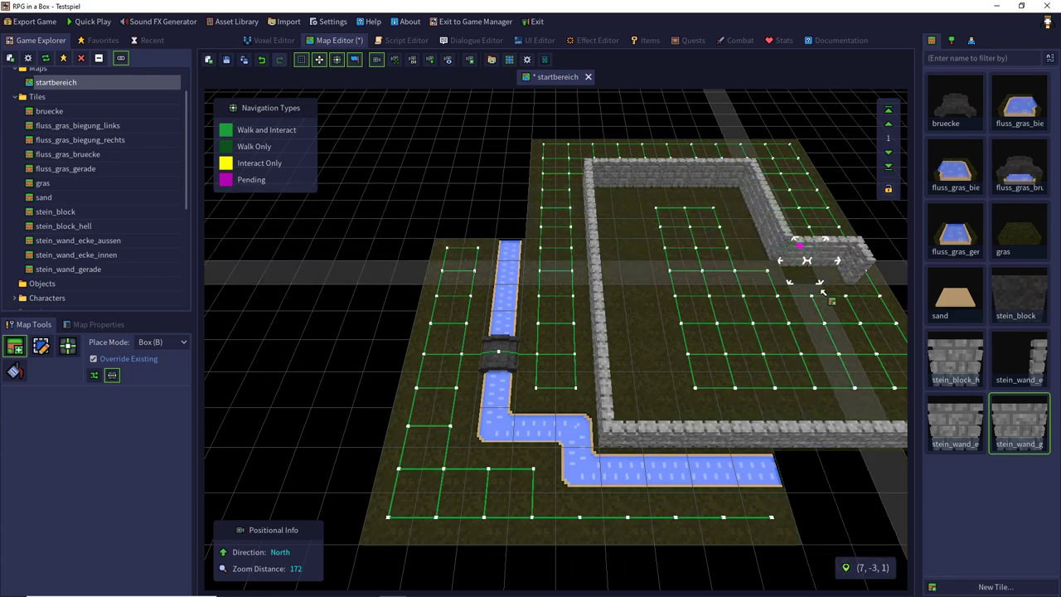
pyautogui.moveTo(828, 295); pyautogui.dragTo(866, 277, button='middle')
pyautogui.press('r')
pyautogui.moveTo(809, 249); pyautogui.dragTo(848, 295)
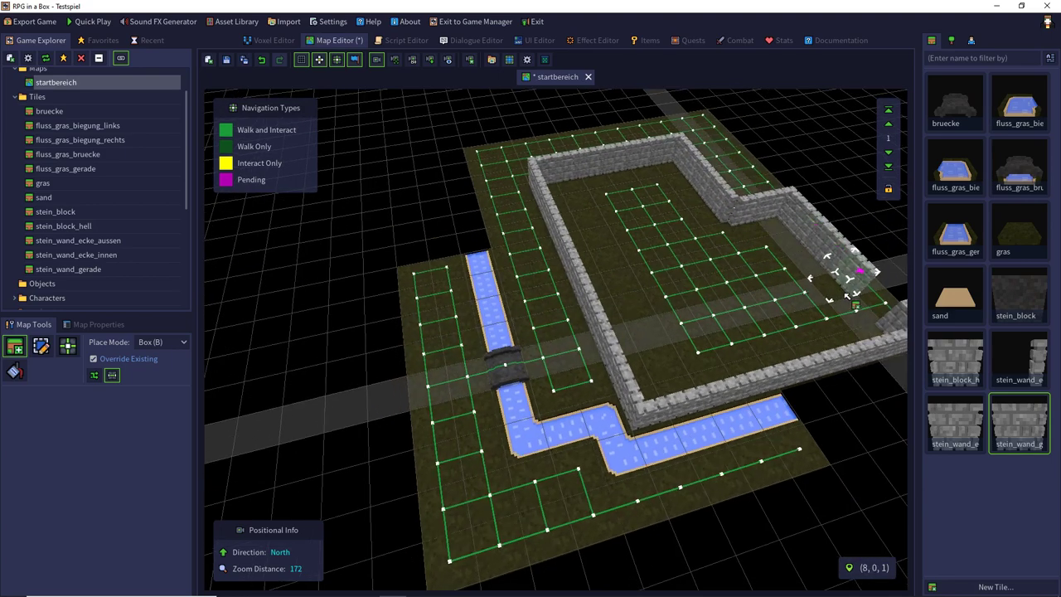
# - Switch the camera mode and place a stein_wand_ecke_aussen tile on level 17 above the enclosure's inward-pointing northeast corner
pyautogui.click(396, 61)
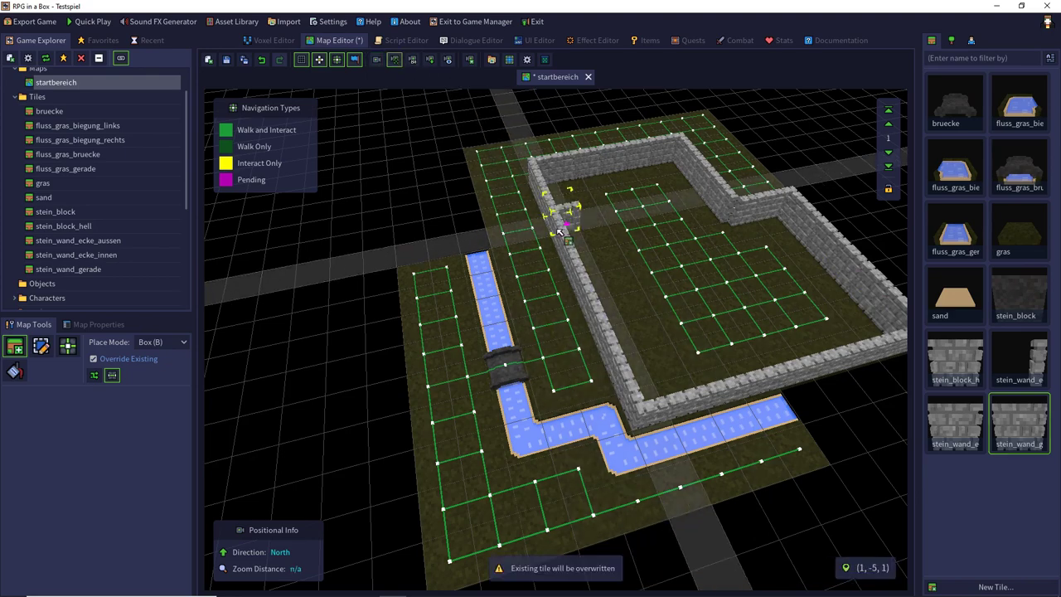
pyautogui.click(1017, 365)
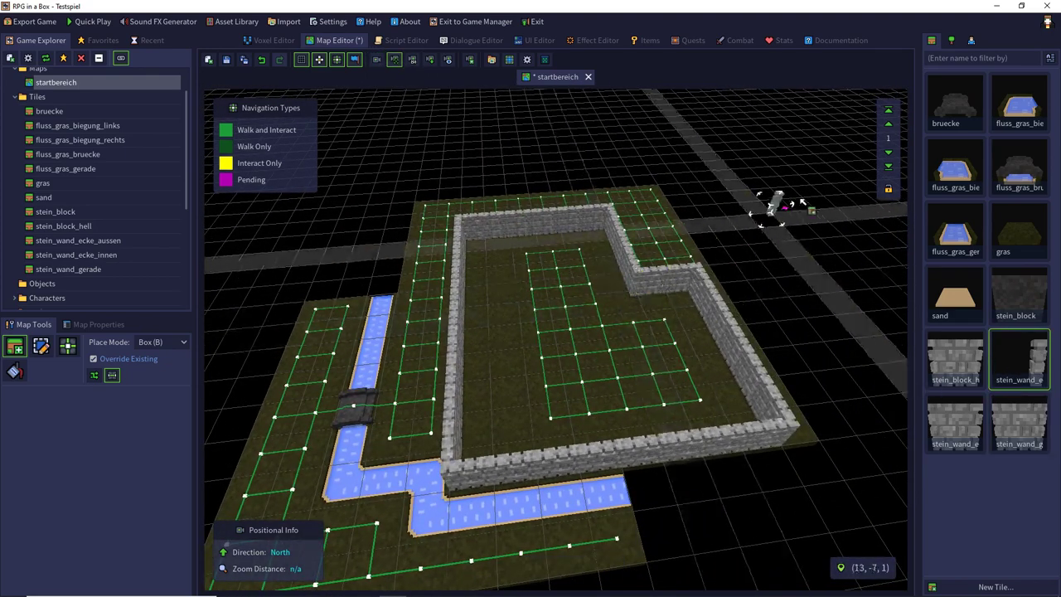
pyautogui.click(889, 110)
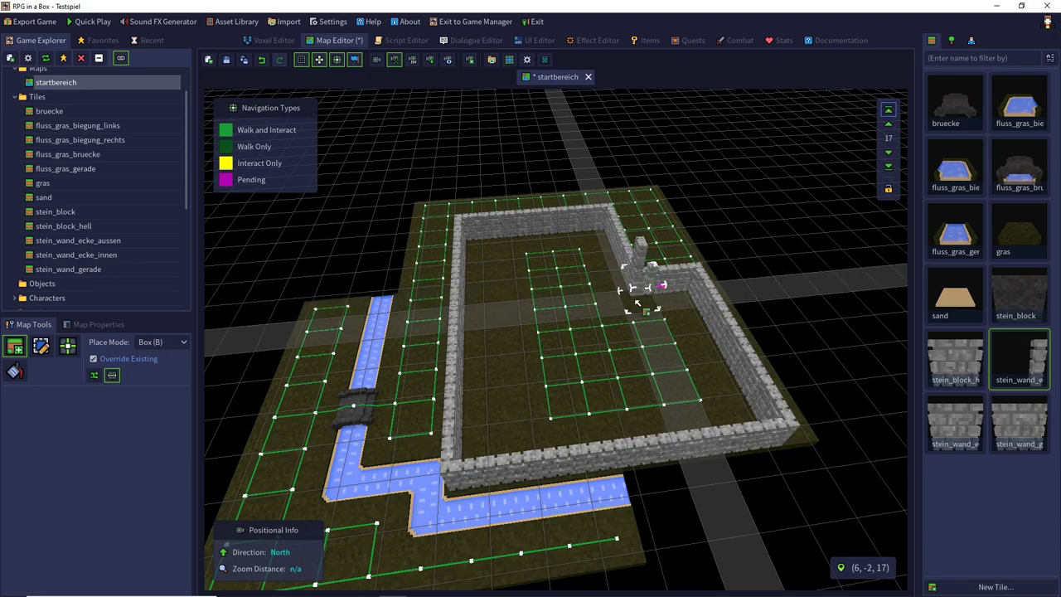
pyautogui.scroll(5, 631, 282)
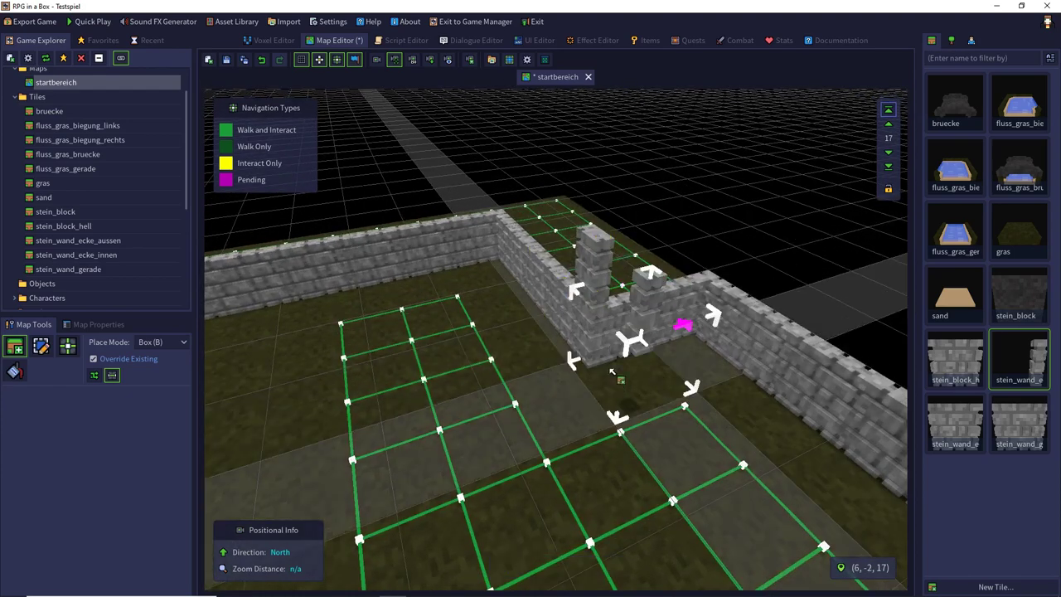
pyautogui.click(956, 359)
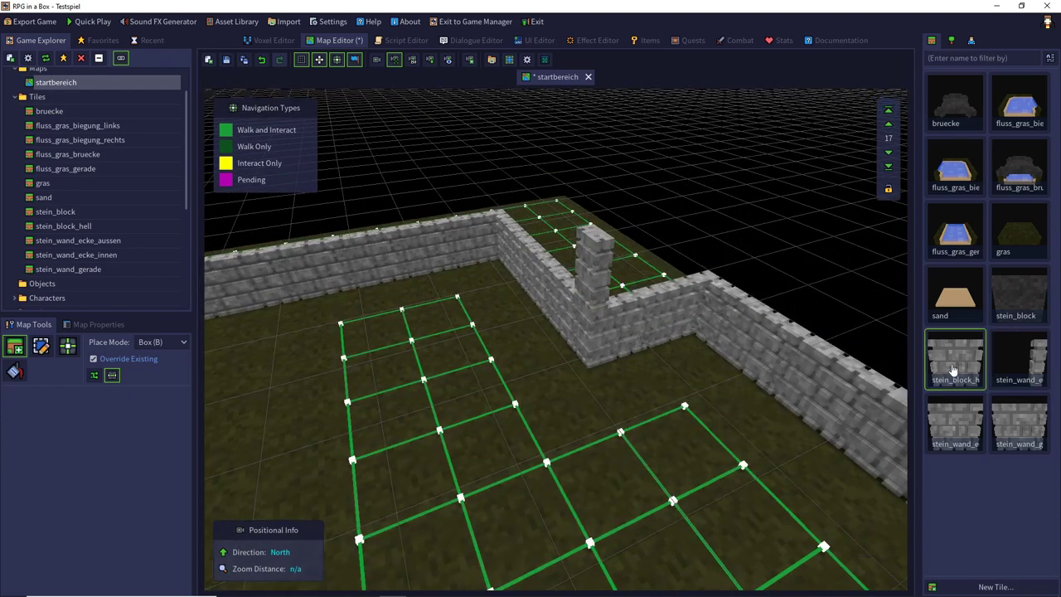
pyautogui.click(595, 282)
# - Place stein_wand_ecke_innen tiles on level 17 on top of the enclosure's other wall corners
pyautogui.click(956, 421)
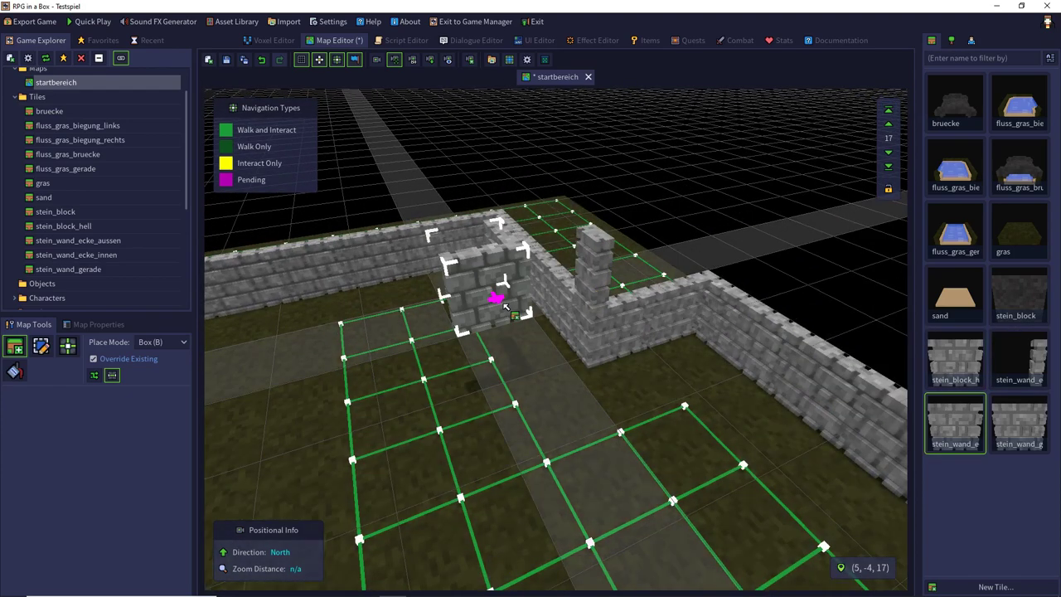
pyautogui.scroll(-1, 524, 288)
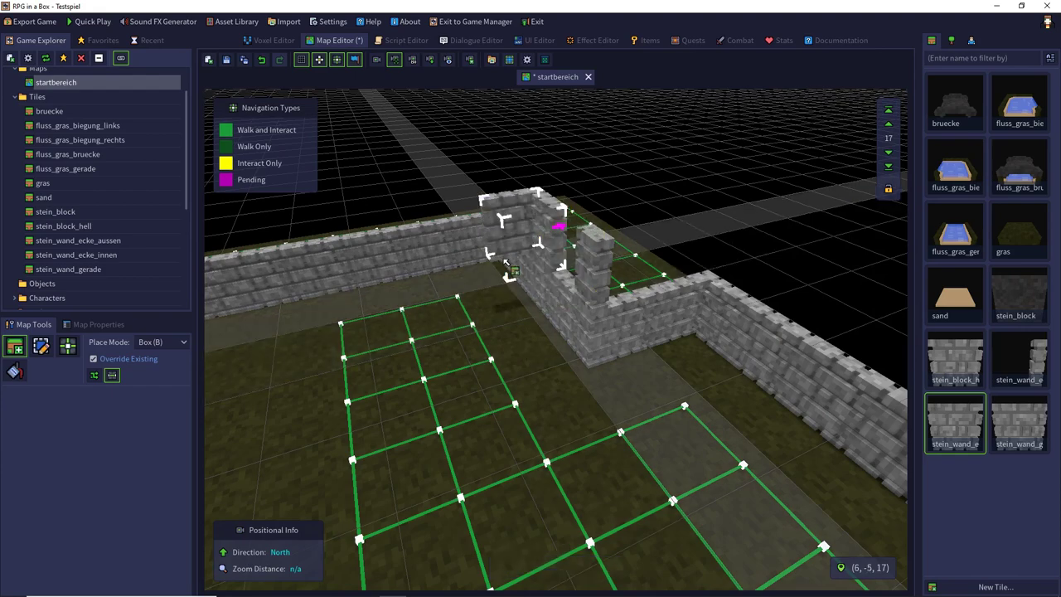
pyautogui.click(489, 232)
pyautogui.scroll(-1, 512, 323)
pyautogui.scroll(-1, 511, 325)
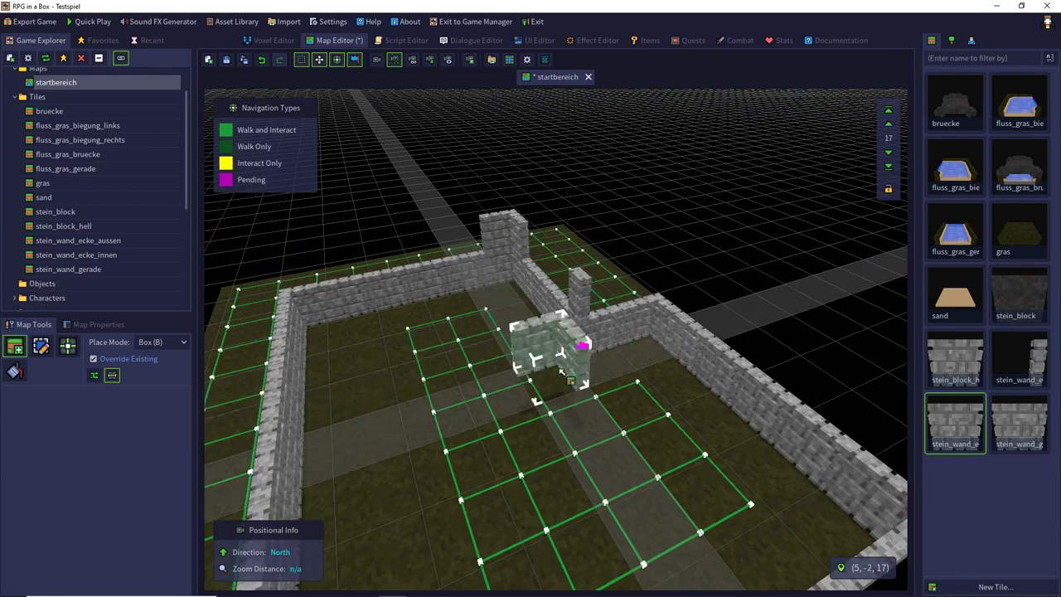
pyautogui.click(645, 306)
pyautogui.moveTo(620, 340); pyautogui.dragTo(490, 360, button='middle')
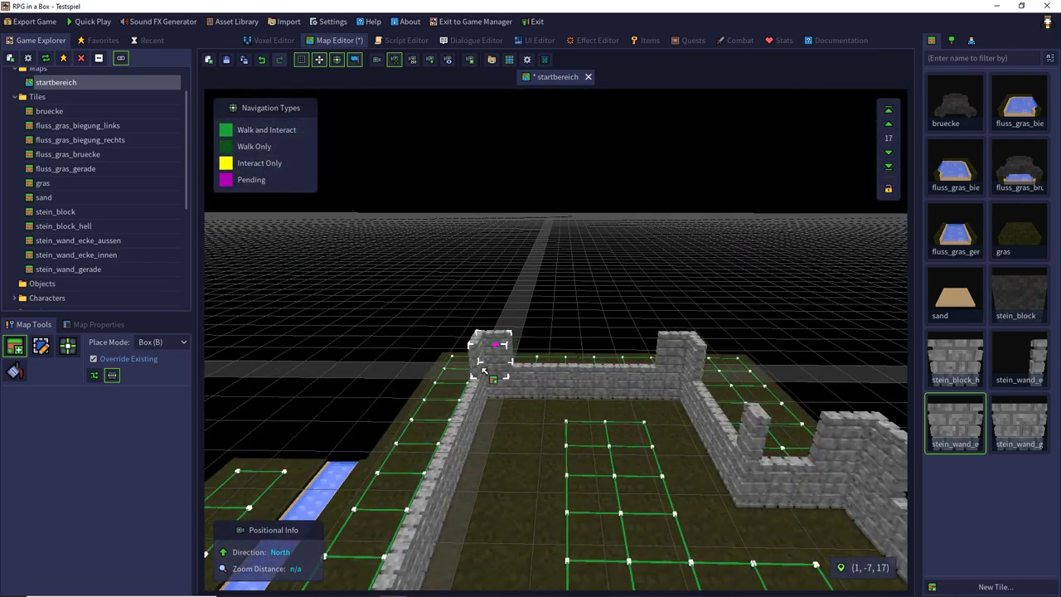
# - Undo the misplaced tile, and fill the level 17 north wall and the adjoining northeast wall section with stein_wand_gerade tiles
pyautogui.click(1016, 415)
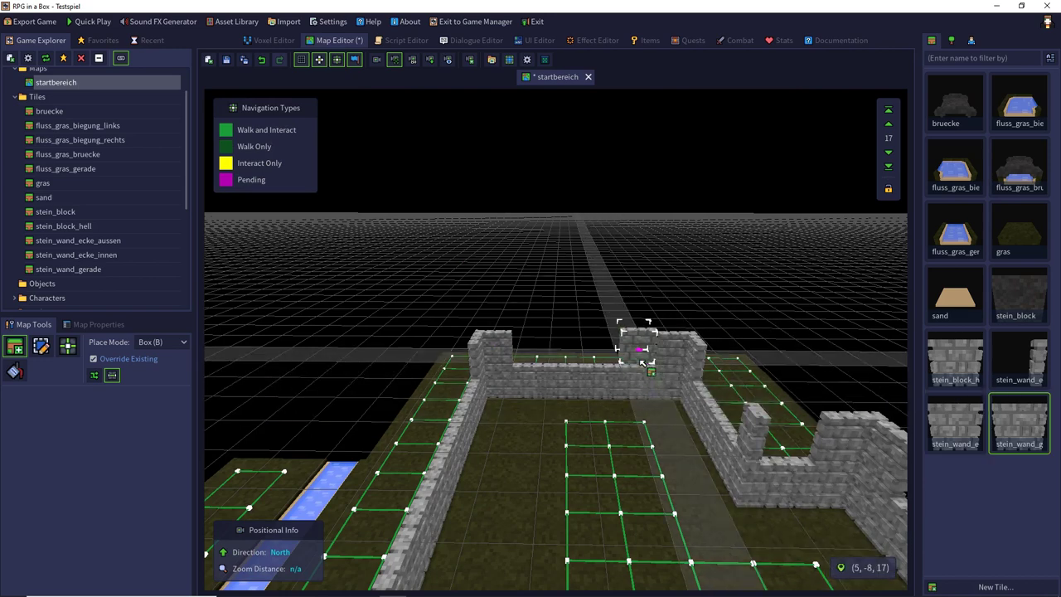
pyautogui.hotkey('ctrl', 'z')
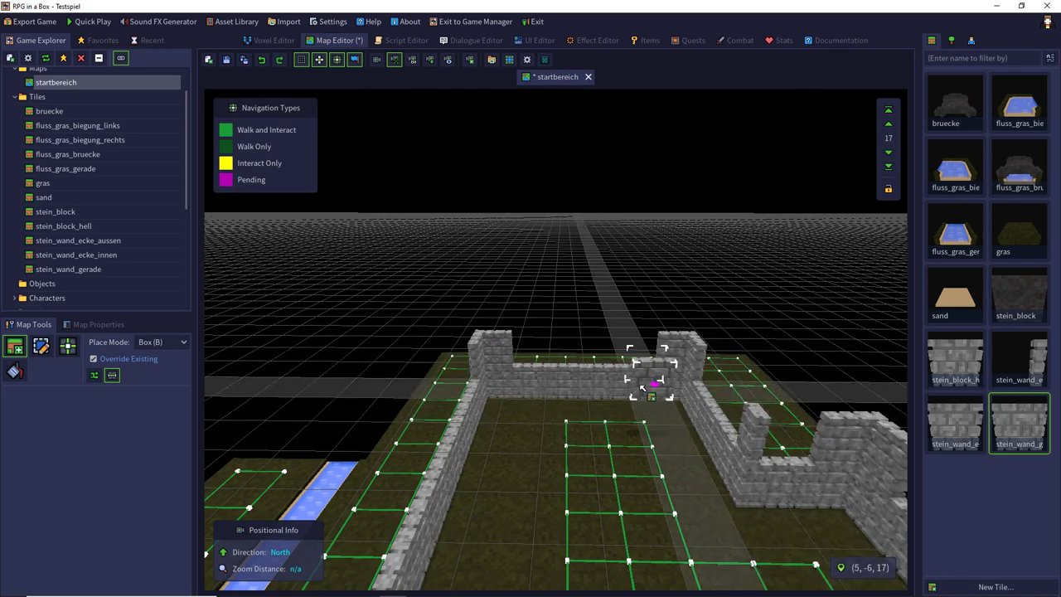
pyautogui.moveTo(641, 375); pyautogui.dragTo(526, 376)
pyautogui.moveTo(703, 390); pyautogui.dragTo(732, 445)
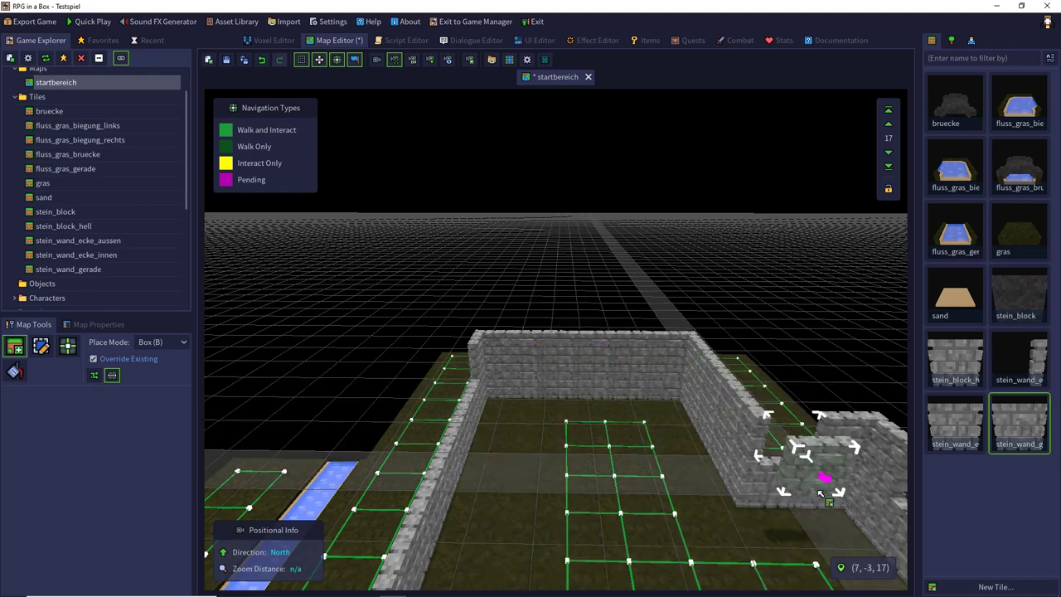
# - Complete the second wall layer on level 17 with stein_wand_gerade tiles along the remaining notch, east, south and west sides
pyautogui.rightClick(820, 493)
pyautogui.rightClick(819, 493)
pyautogui.click(819, 492)
pyautogui.moveTo(819, 493)
pyautogui.mouseDown(button='middle')
pyautogui.moveTo(829, 491)
pyautogui.moveTo(820, 486)
pyautogui.mouseUp(button='middle')
pyautogui.rightClick(591, 405)
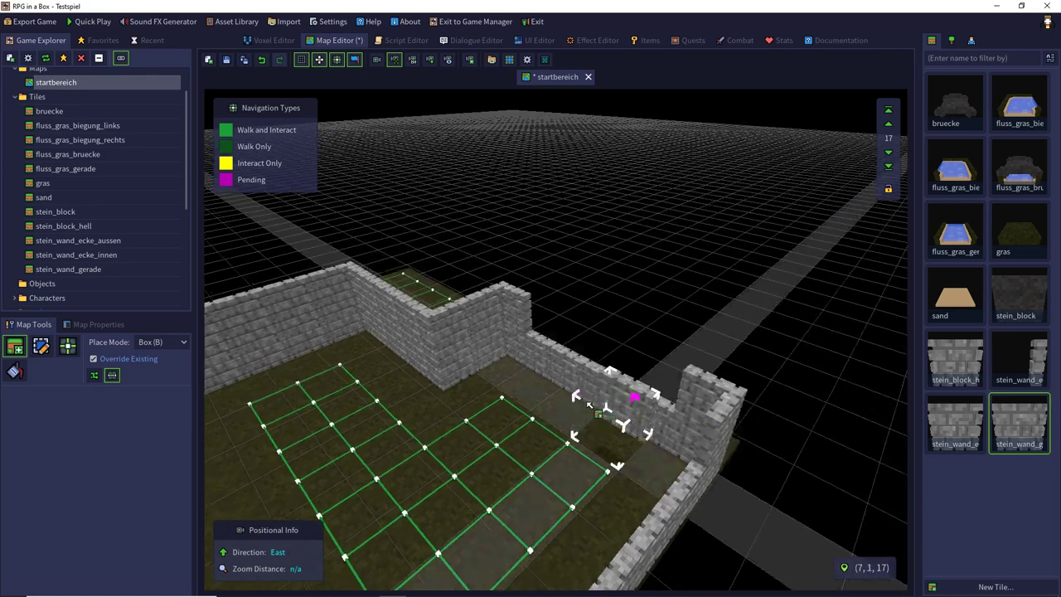
pyautogui.moveTo(541, 347); pyautogui.dragTo(650, 401)
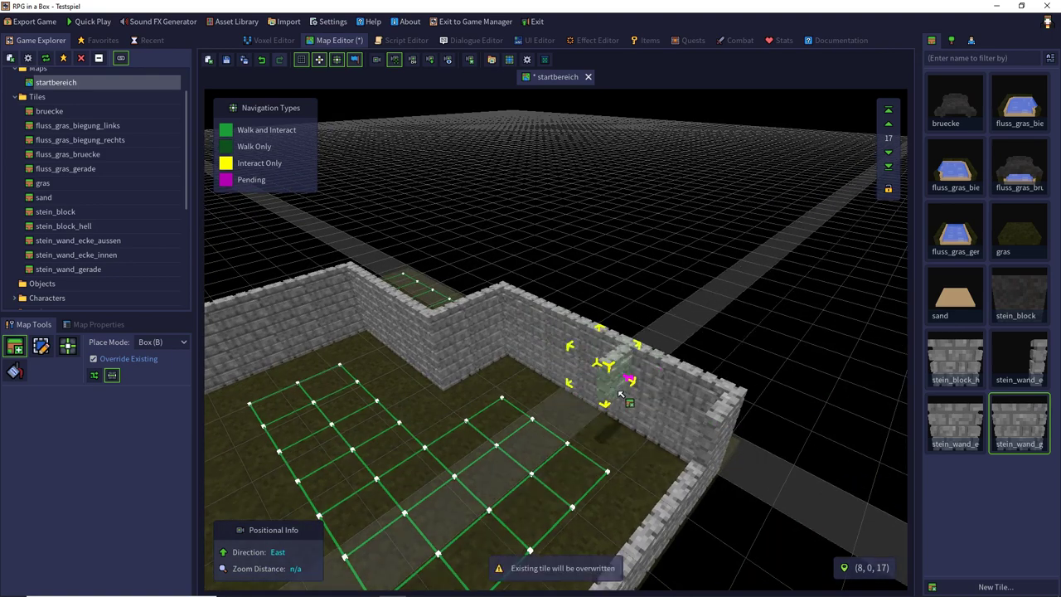
pyautogui.press('q')
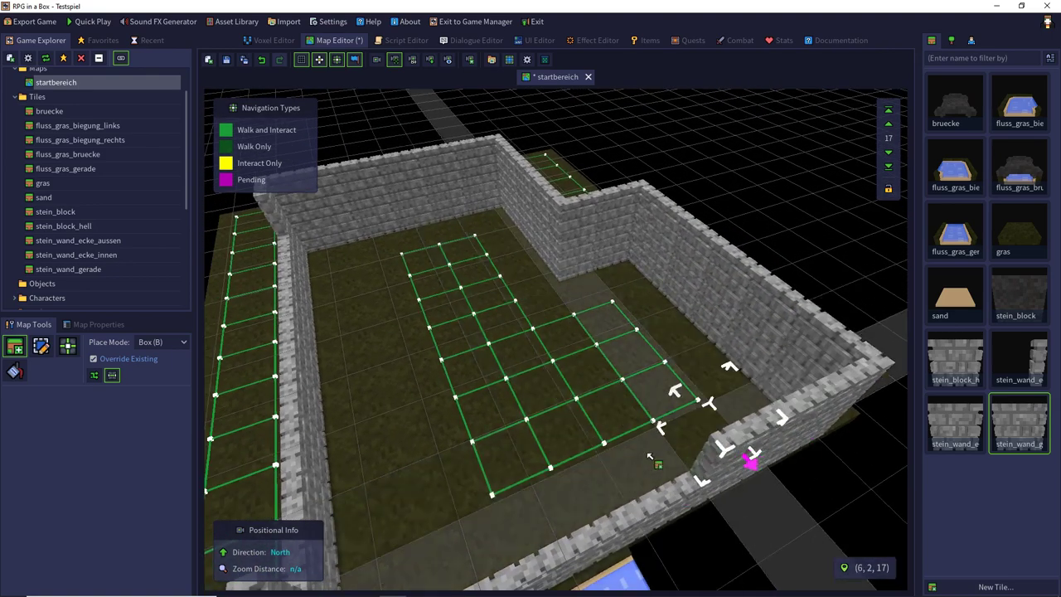
pyautogui.moveTo(651, 456); pyautogui.dragTo(504, 509)
pyautogui.moveTo(538, 433); pyautogui.dragTo(506, 422, button='middle')
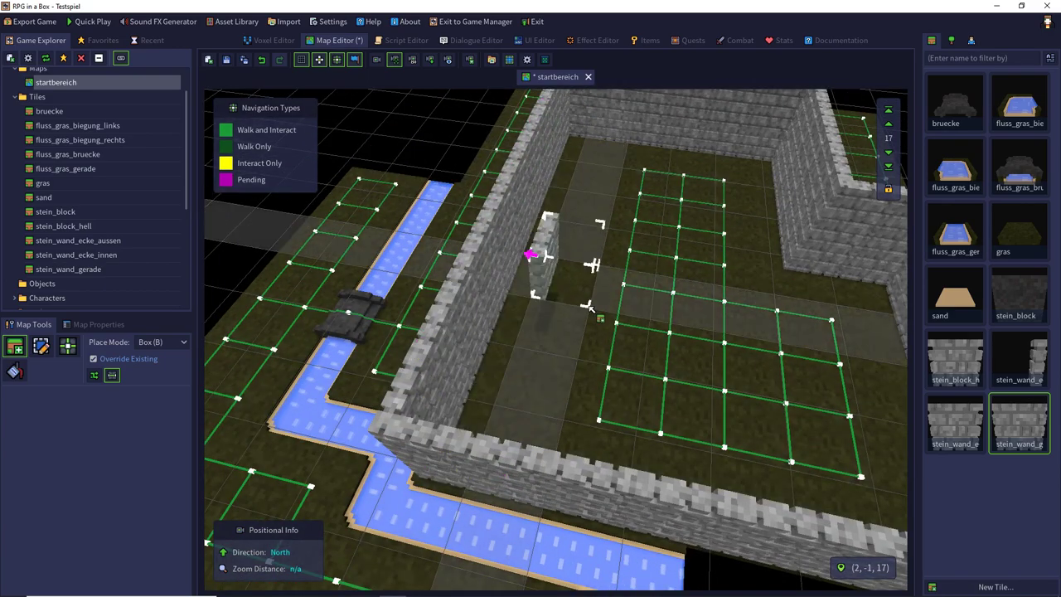
pyautogui.moveTo(588, 307); pyautogui.dragTo(660, 237, button='middle')
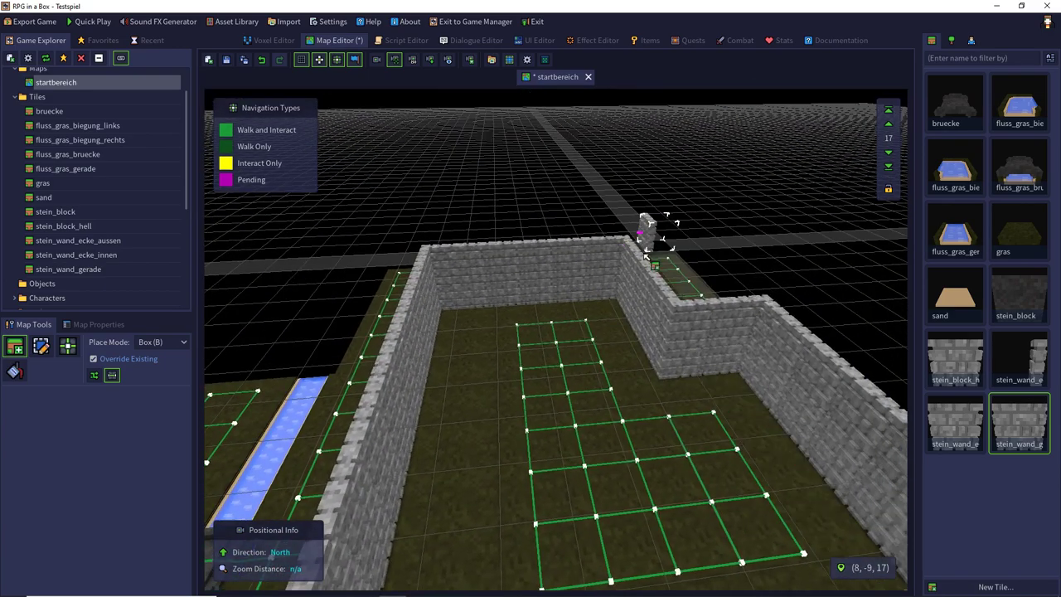
# - Connect Walk and Interact navigation nodes across the northern and western floor inside the wall enclosure
pyautogui.click(228, 134)
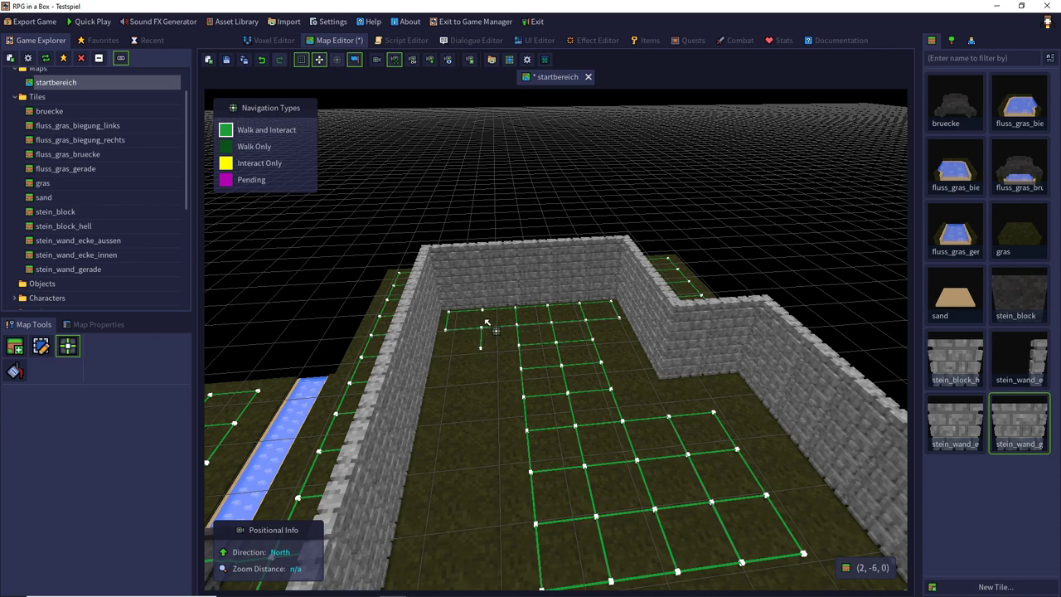
pyautogui.moveTo(492, 375); pyautogui.dragTo(504, 527)
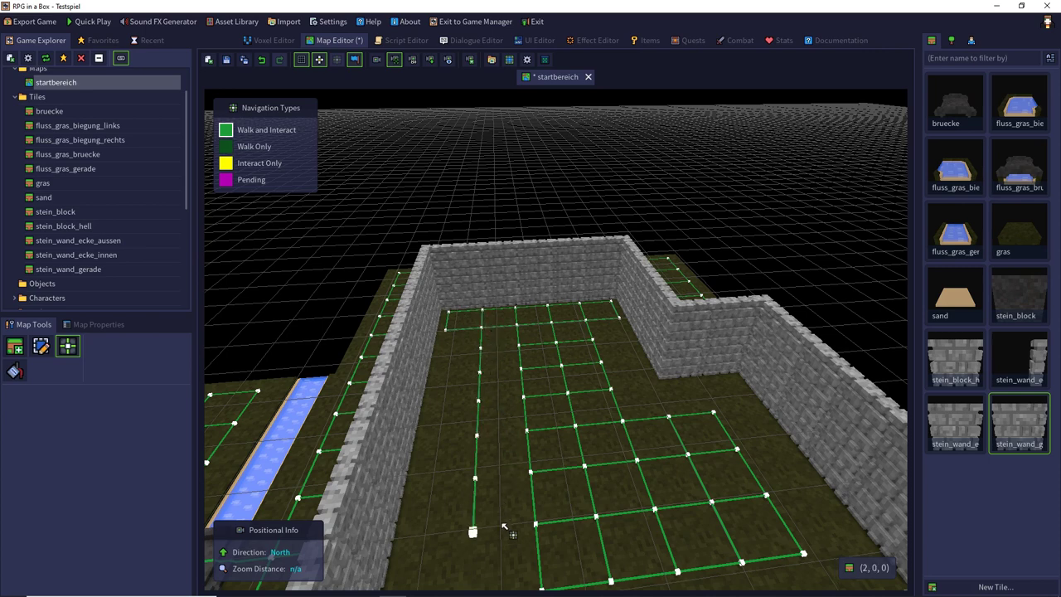
pyautogui.click(435, 507)
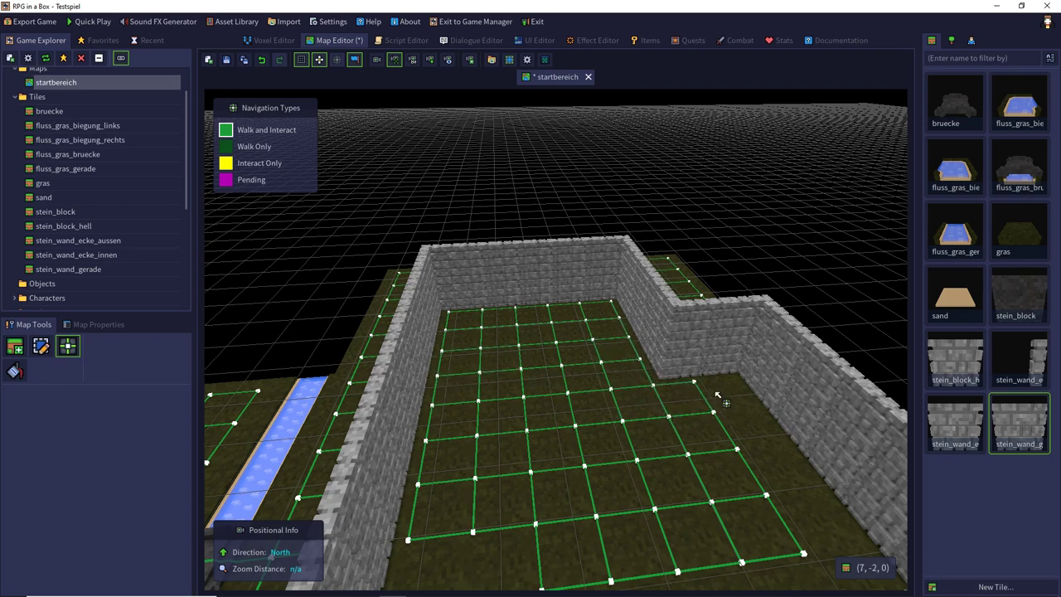
# - Connect the remaining Walk and Interact nodes along the enclosure's eastern and southern floor edges, and save the startbereich map
pyautogui.moveTo(662, 391); pyautogui.dragTo(718, 439, button='middle')
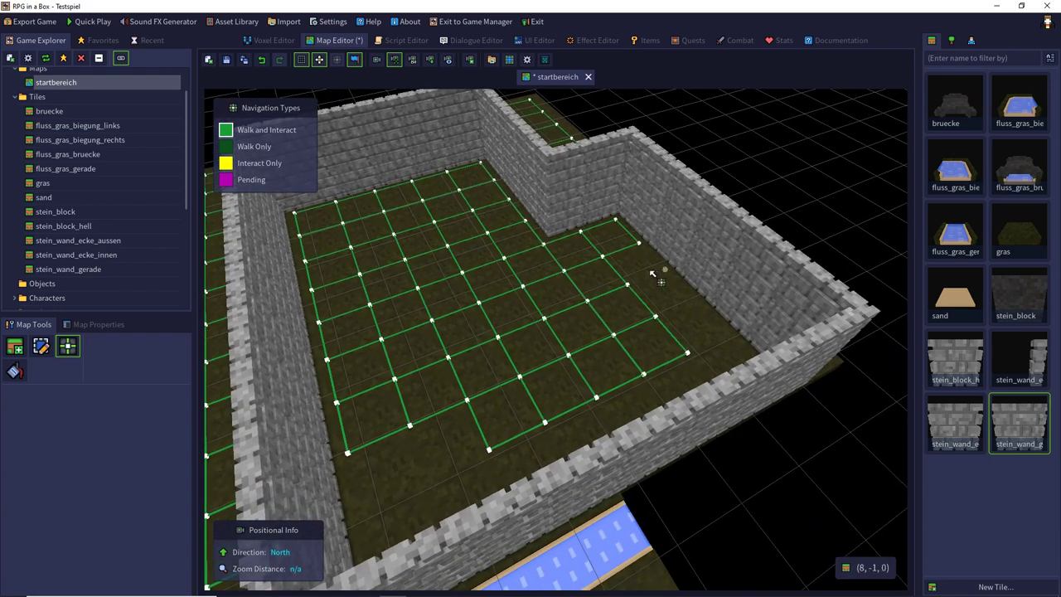
pyautogui.moveTo(668, 279); pyautogui.dragTo(727, 323)
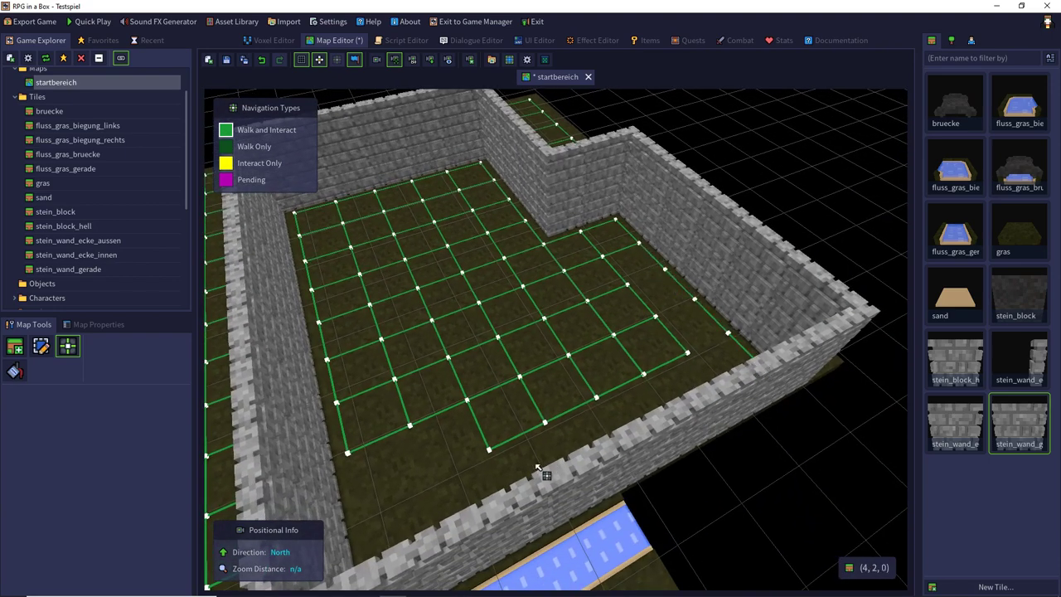
pyautogui.moveTo(358, 461); pyautogui.dragTo(704, 265, button='right')
pyautogui.moveTo(690, 226); pyautogui.dragTo(696, 518)
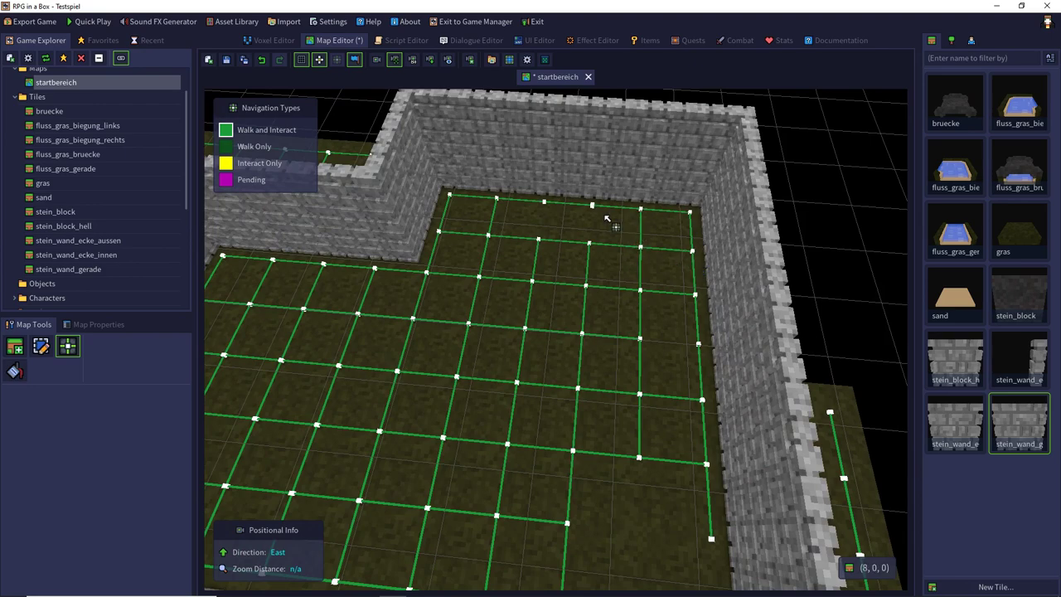
pyautogui.moveTo(674, 362); pyautogui.dragTo(677, 418, button='right')
pyautogui.moveTo(634, 433); pyautogui.dragTo(558, 435)
pyautogui.moveTo(561, 386); pyautogui.dragTo(678, 362)
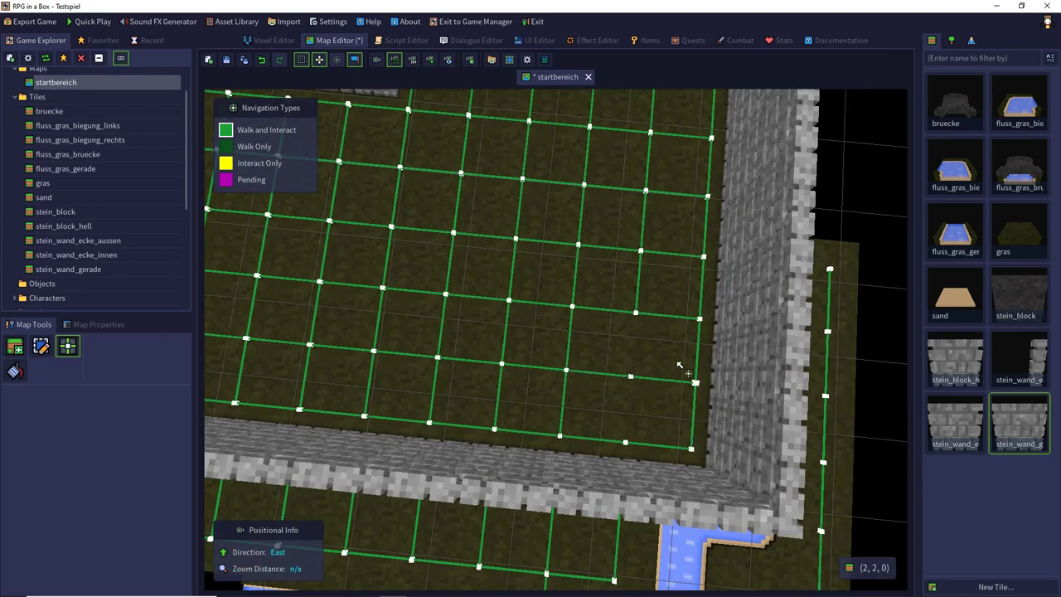
pyautogui.hotkey('ctrl', 's')
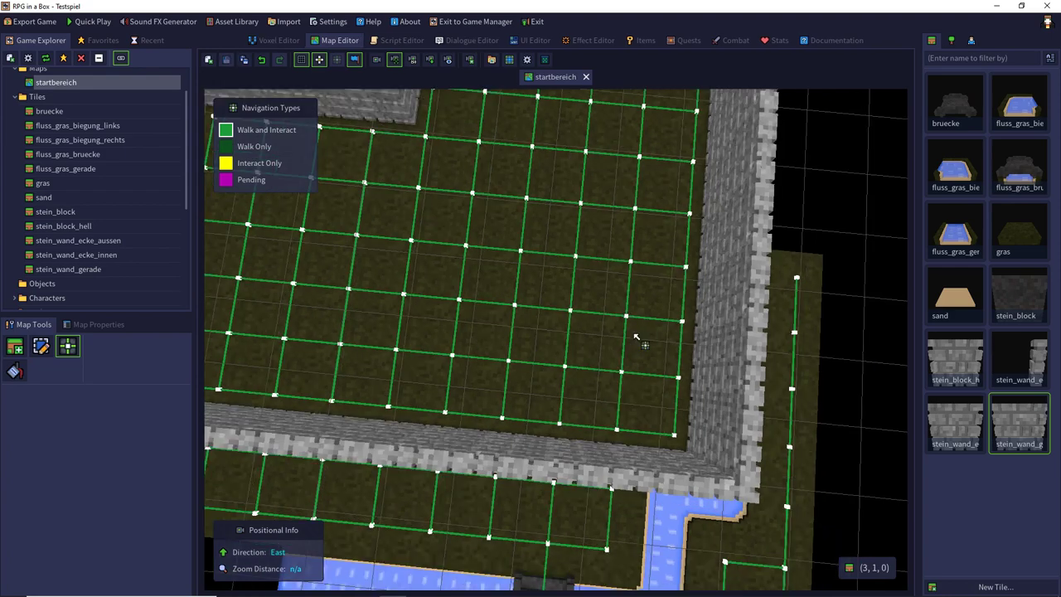
pyautogui.moveTo(626, 335); pyautogui.dragTo(570, 376, button='right')
pyautogui.press('d')
pyautogui.press('a')
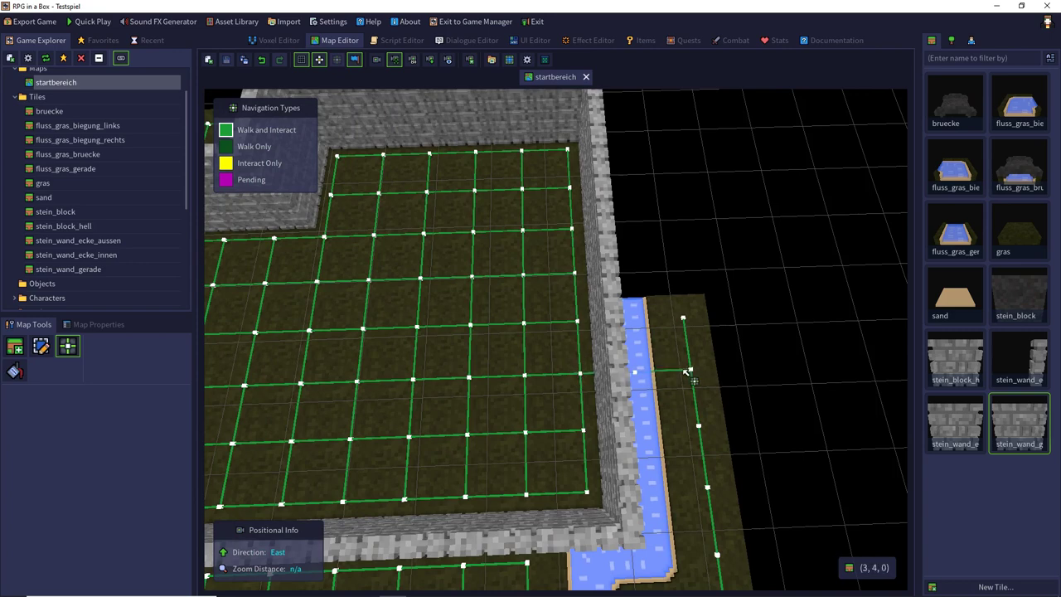
pyautogui.scroll(-2, 668, 380)
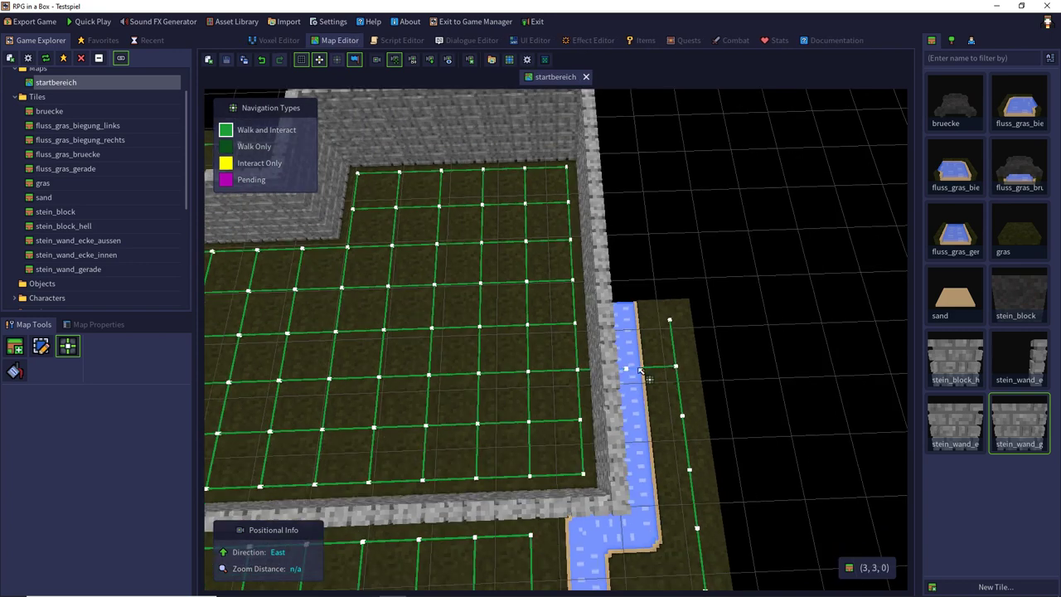
# - Playtest the map by starting a new game, dismissing the welcome message and walking along the river beside the new wall
pyautogui.click(89, 22)
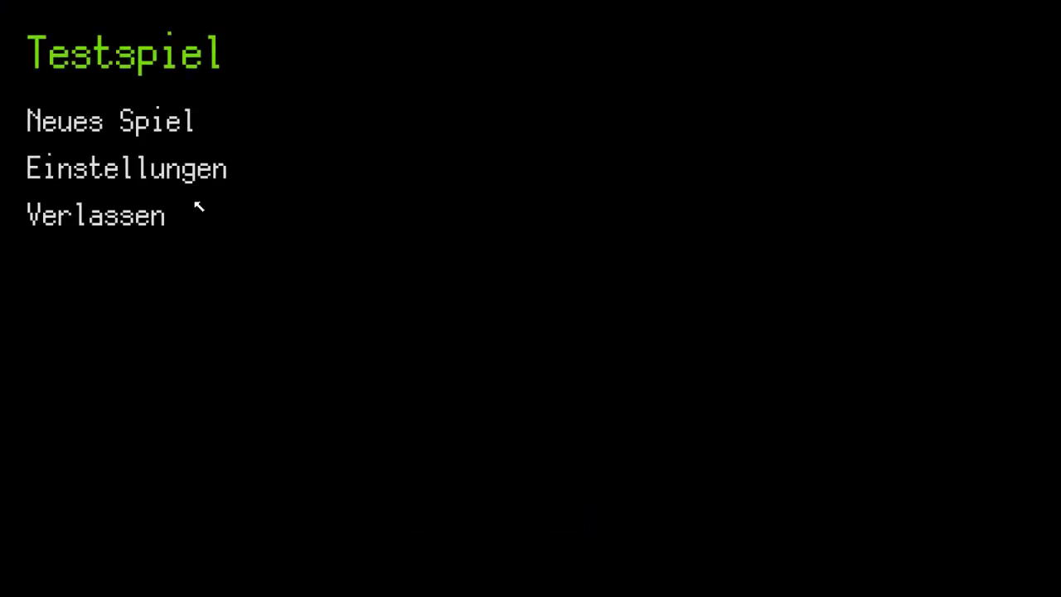
pyautogui.click(157, 132)
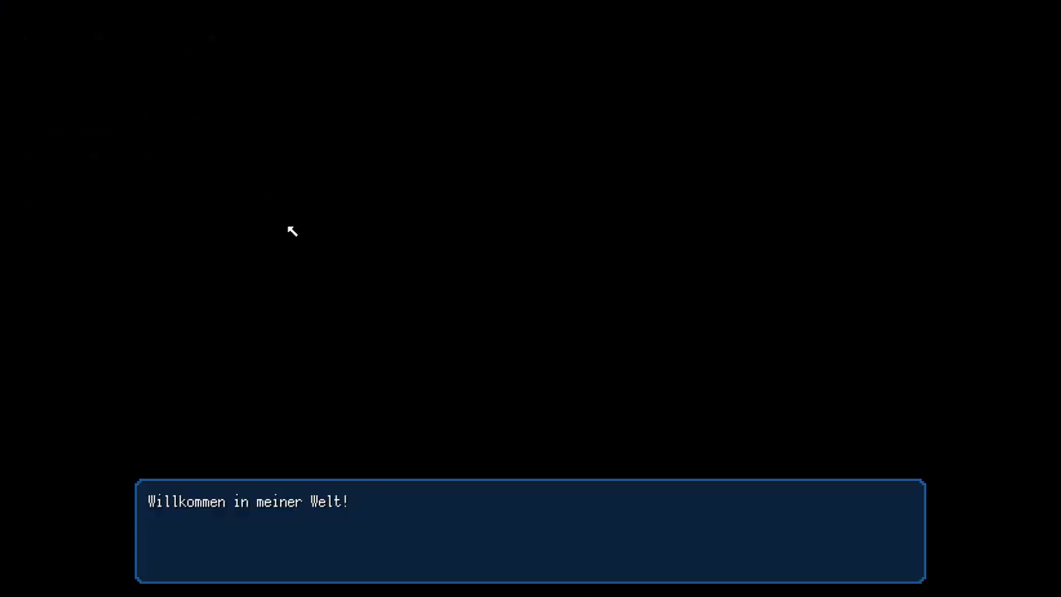
pyautogui.click(332, 487)
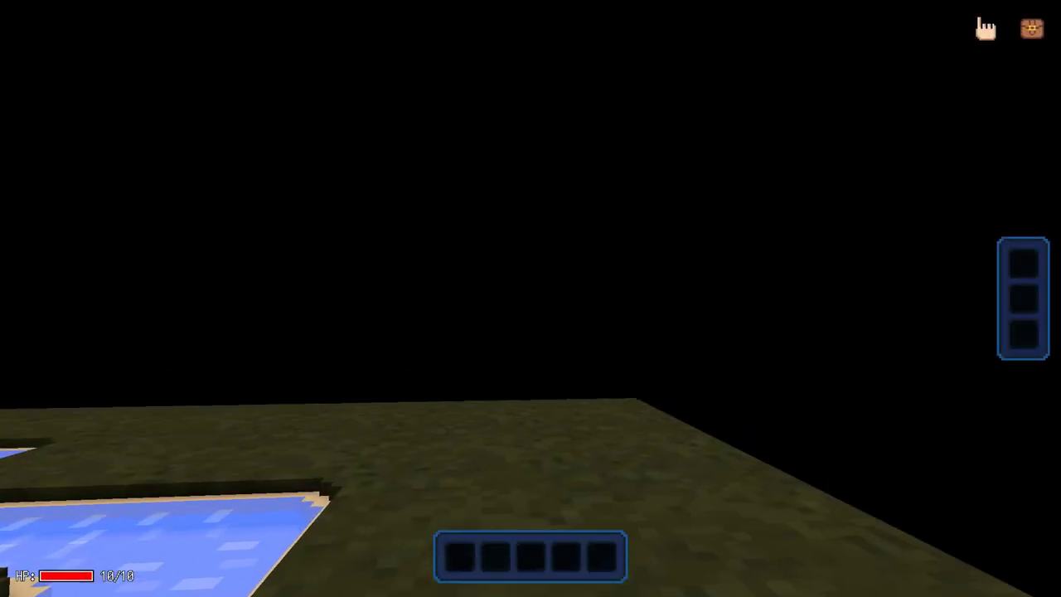
pyautogui.press('w')
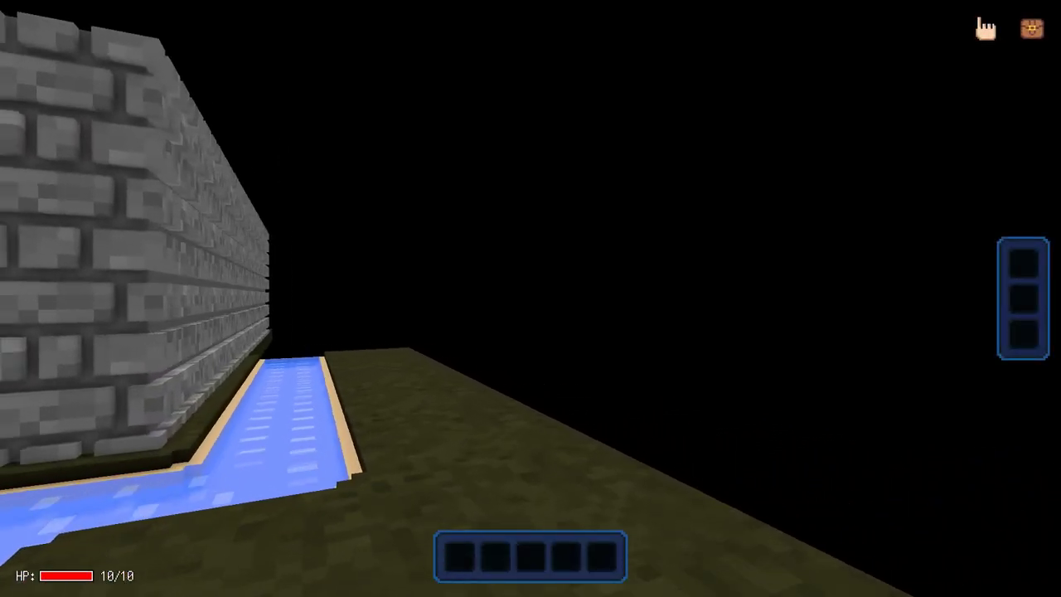
pyautogui.press('w')
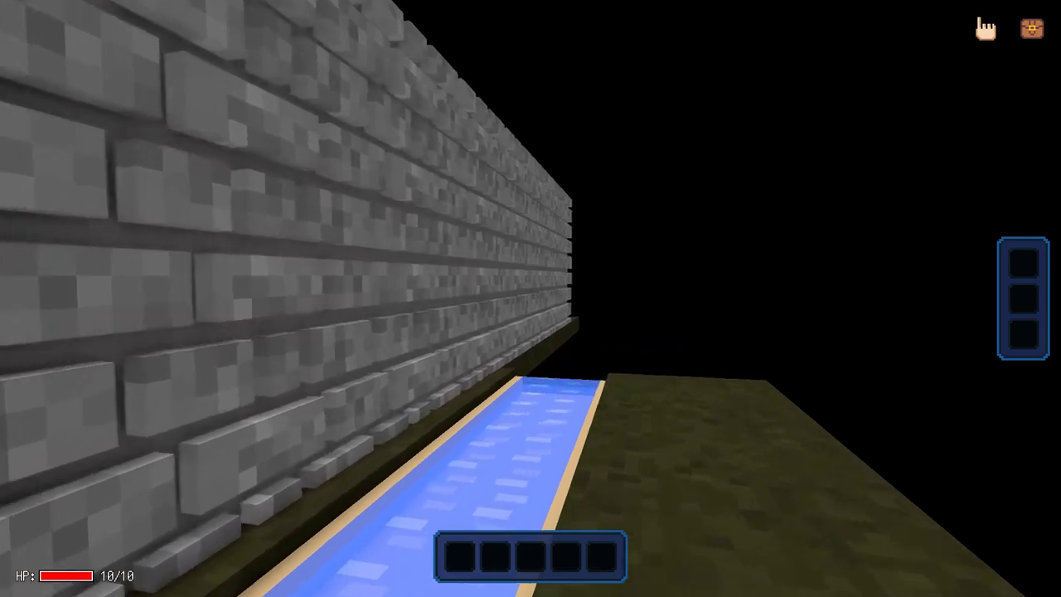
# - Walk along the outer wall beside the river, look over the enclosure from inside, and quit the playtest
pyautogui.press('w')
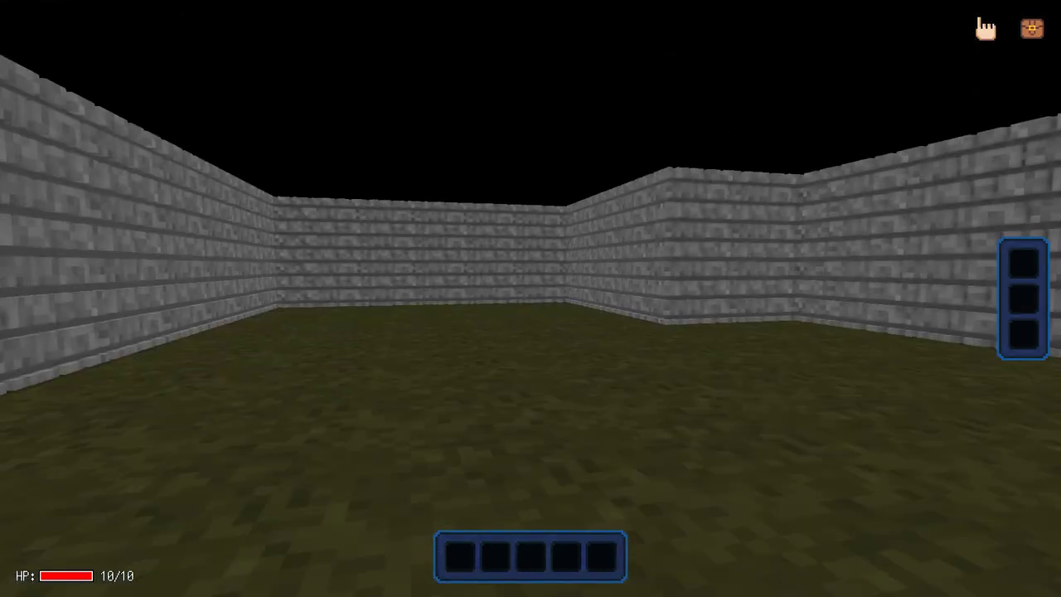
pyautogui.press('Right')
pyautogui.press('Up')
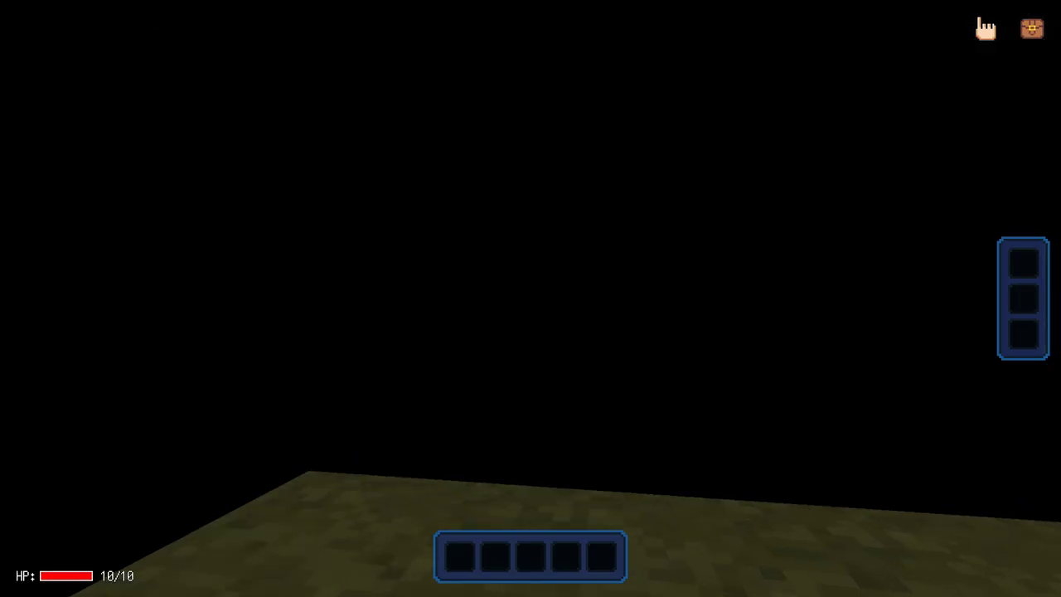
pyautogui.press('Down')
pyautogui.press('Escape')
pyautogui.click(108, 201)
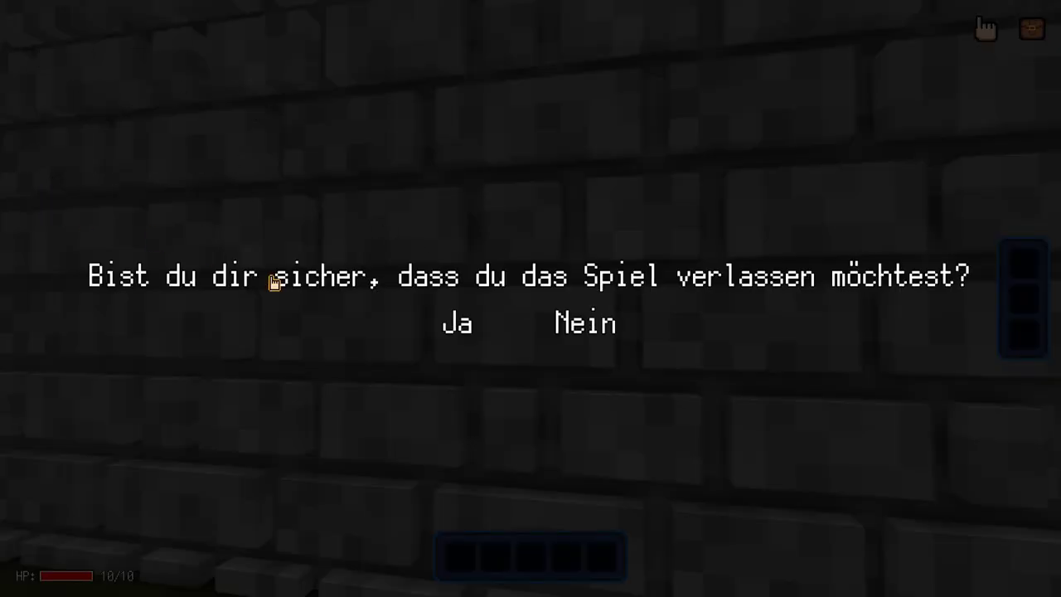
pyautogui.click(437, 322)
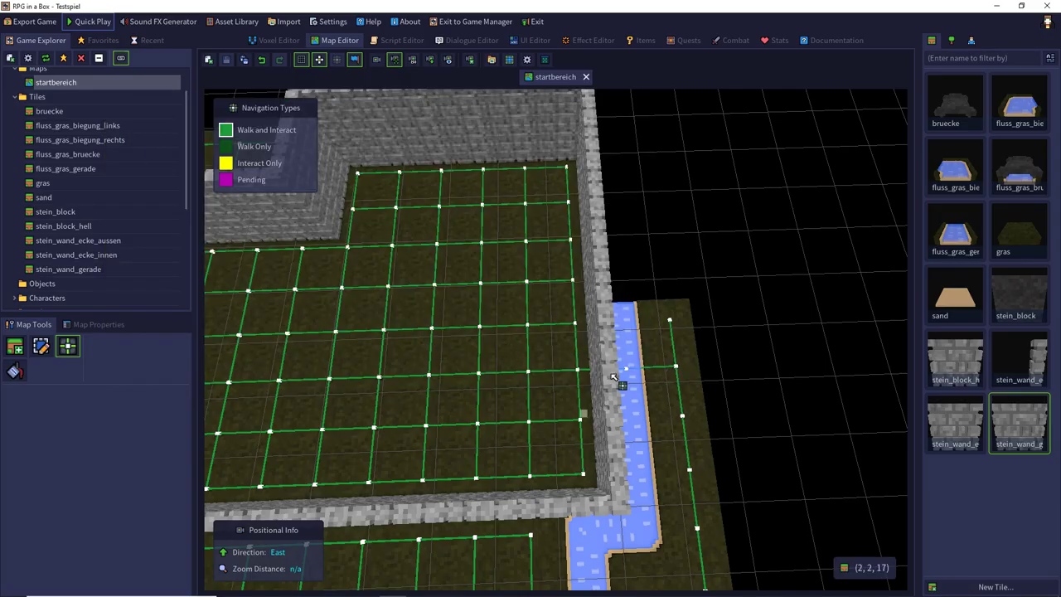
# - Delete the upper wall tile at (3, 2, 17), connect Walk and Interact navigation over the gap to the river, and save the map
pyautogui.click(40, 347)
pyautogui.click(607, 388)
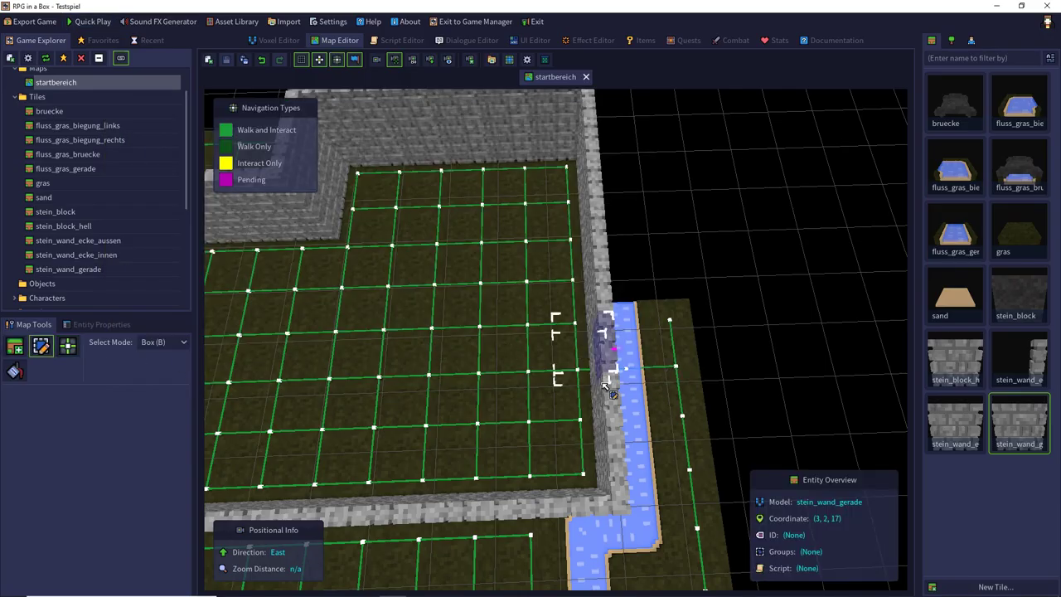
pyautogui.press('Delete')
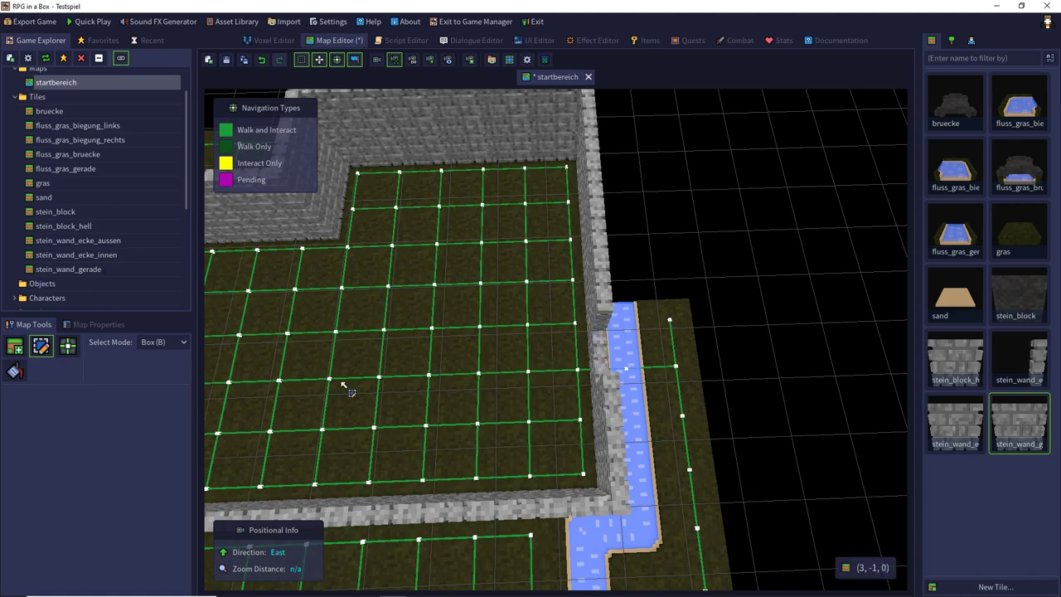
pyautogui.click(226, 132)
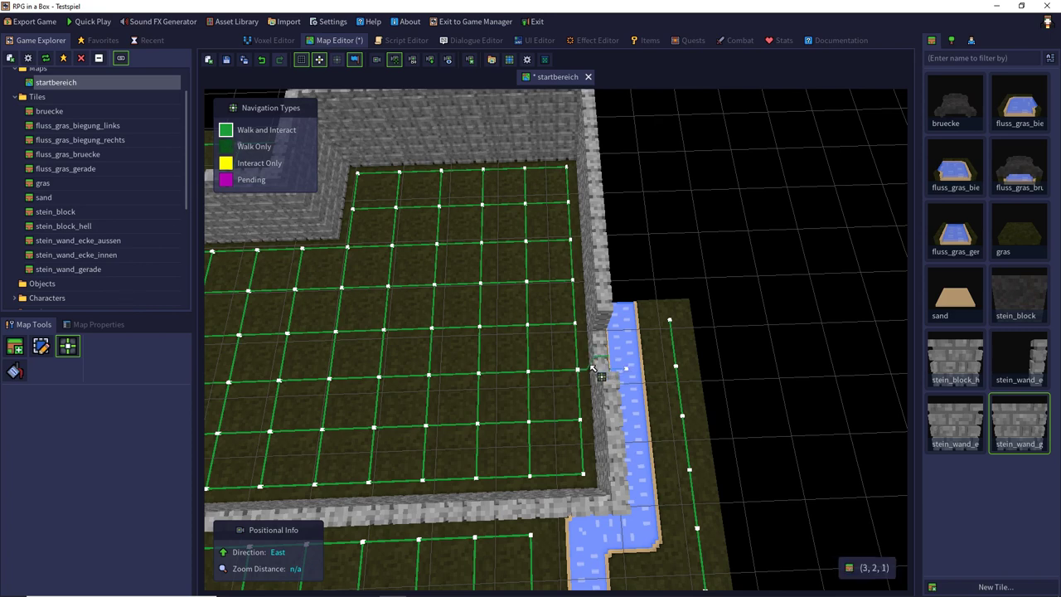
pyautogui.scroll(5, 655, 397)
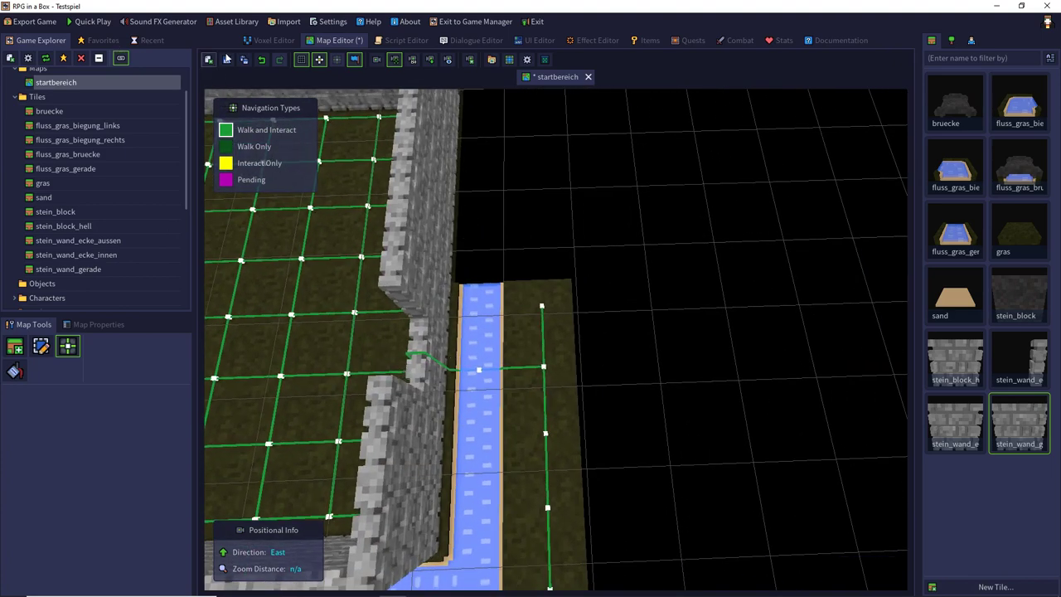
pyautogui.click(228, 59)
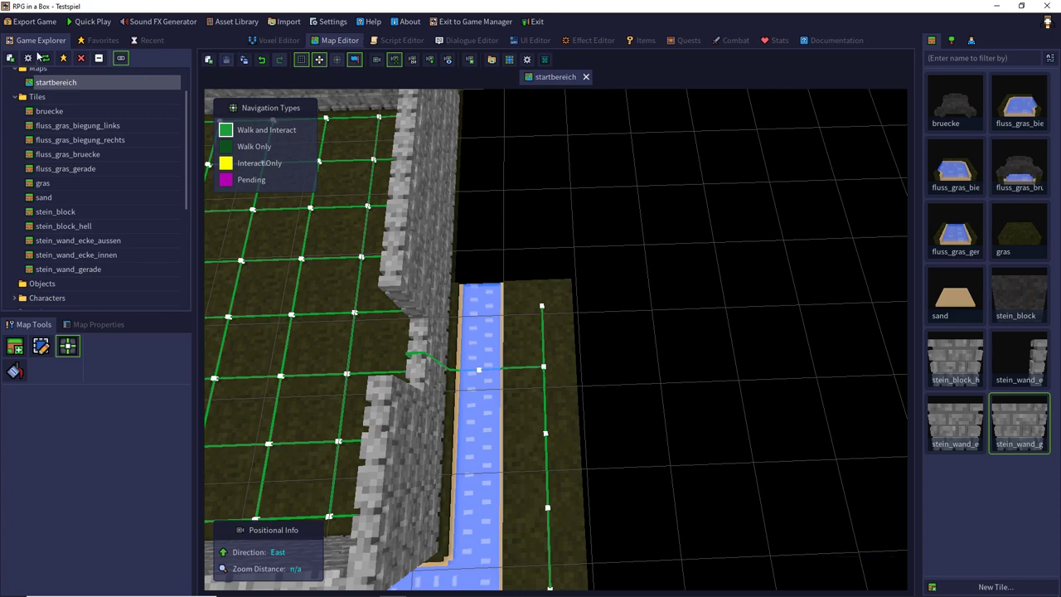
# - Playtest the map in a new game by walking along the river and crossing the lowered wall section, and quit the game
pyautogui.click(92, 23)
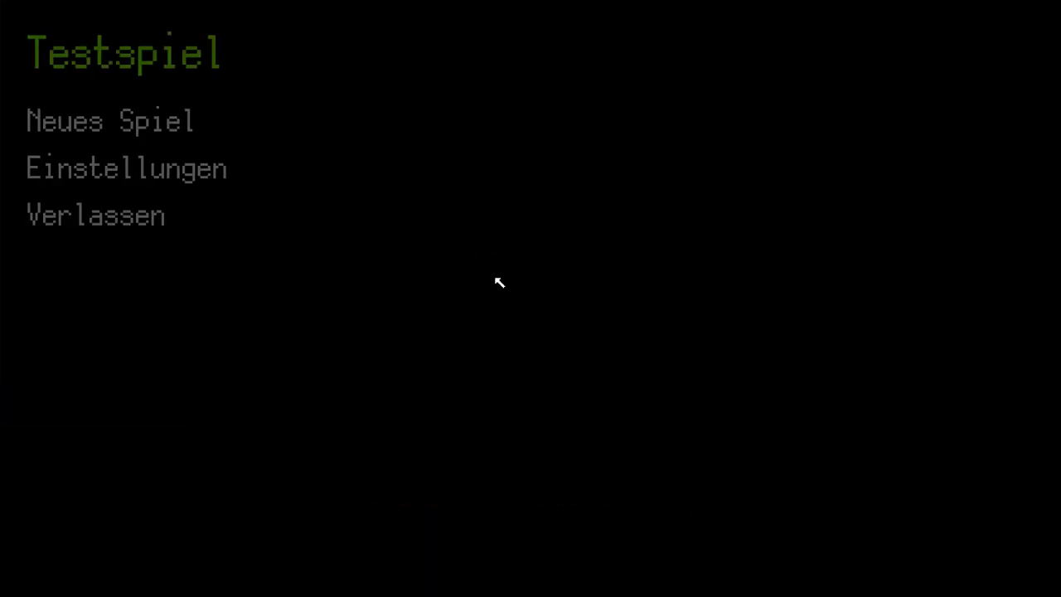
pyautogui.click(195, 128)
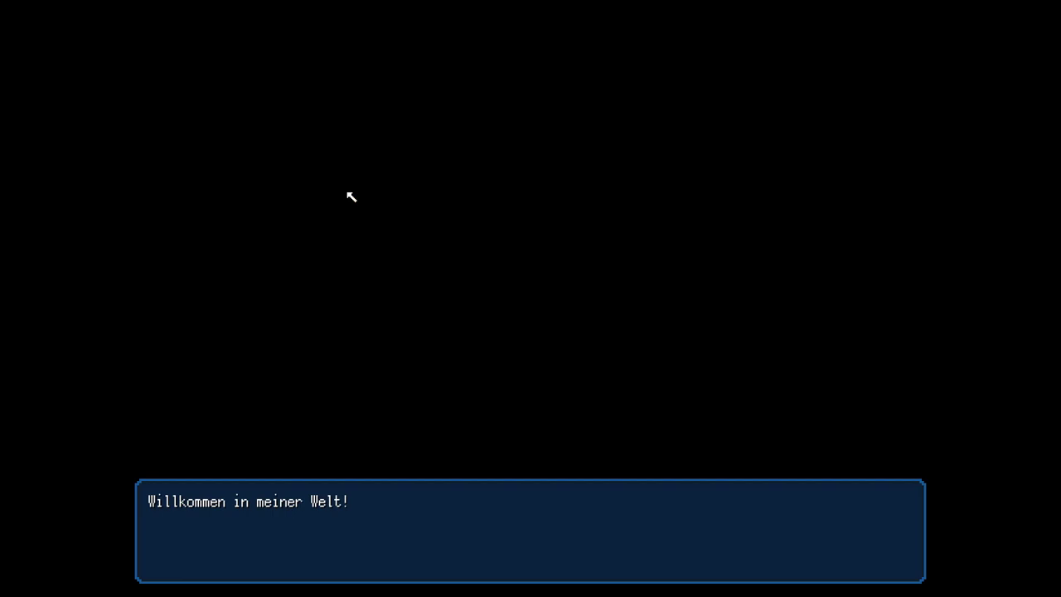
pyautogui.click(390, 398)
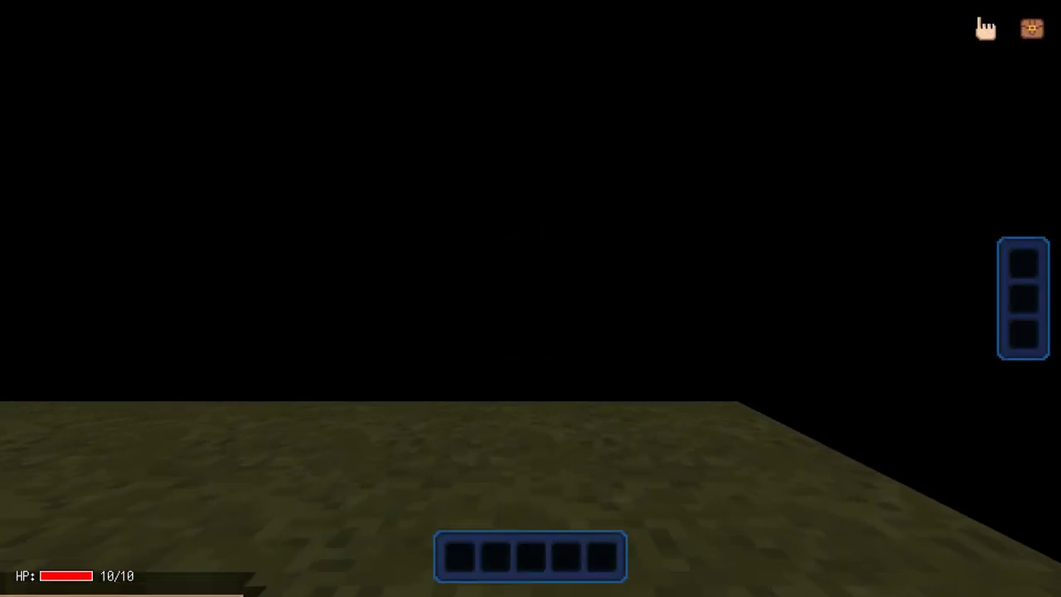
pyautogui.press('w')
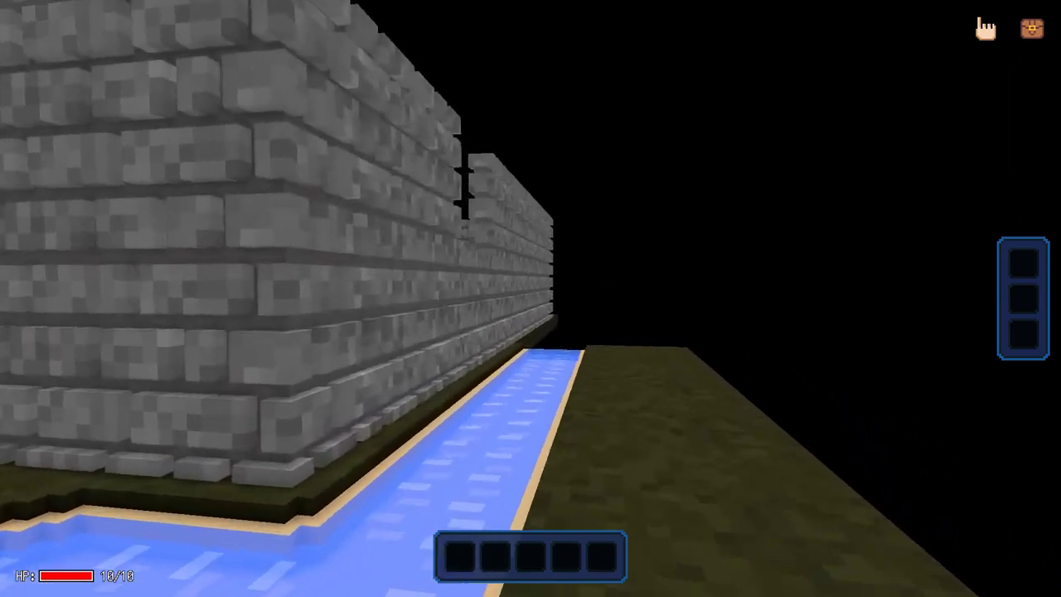
pyautogui.press('w')
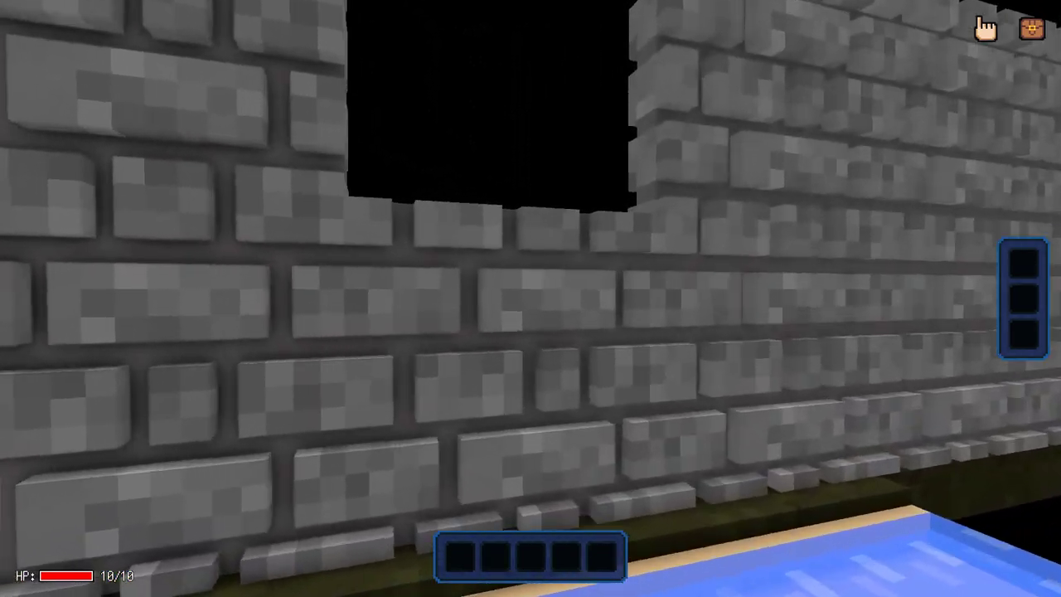
pyautogui.press('w')
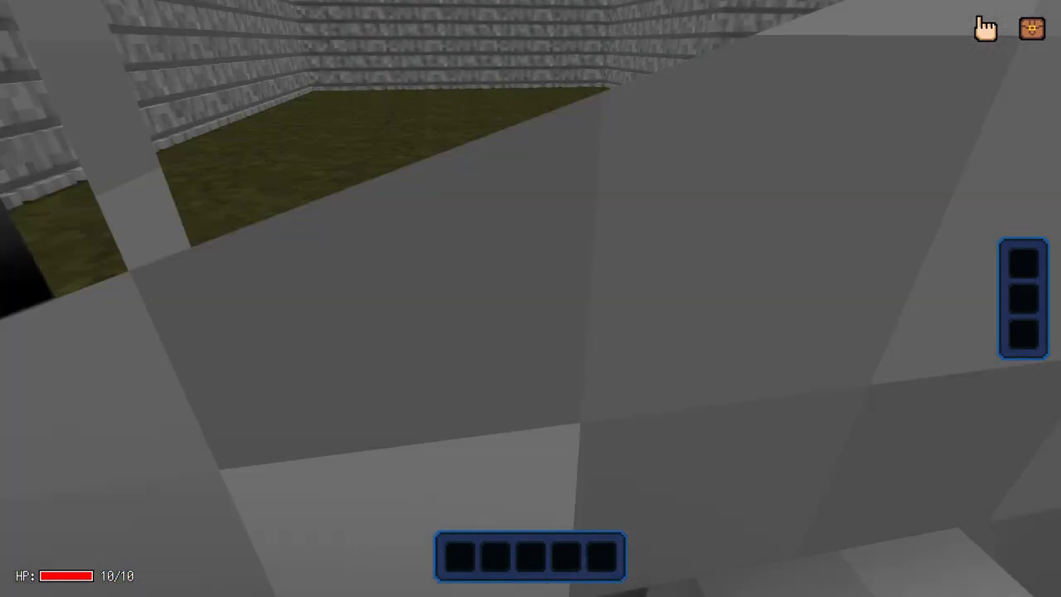
pyautogui.press('w')
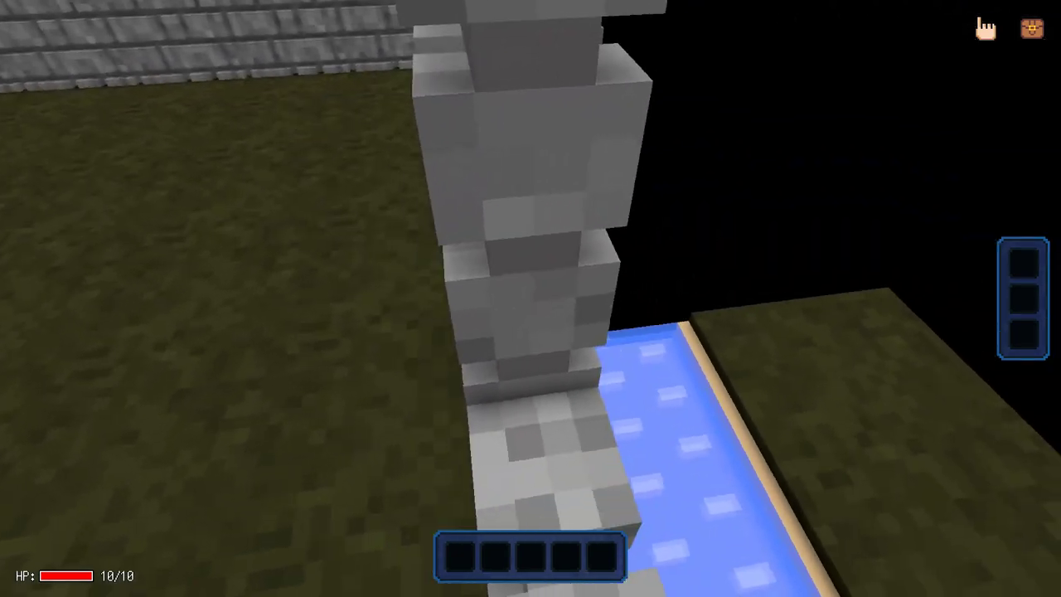
pyautogui.press('w')
pyautogui.press('space')
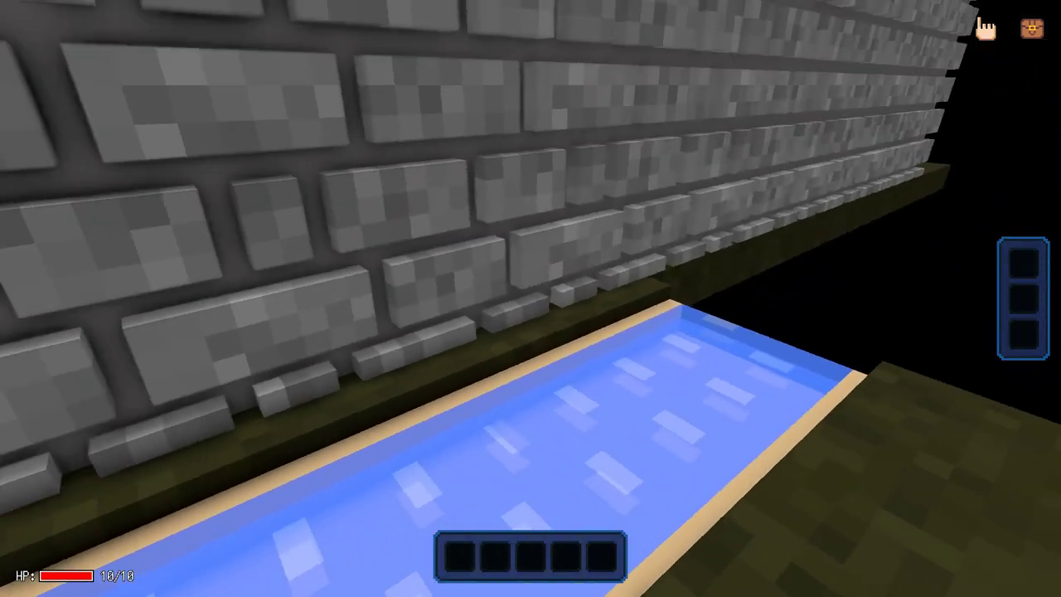
pyautogui.press('Escape')
pyautogui.click(128, 212)
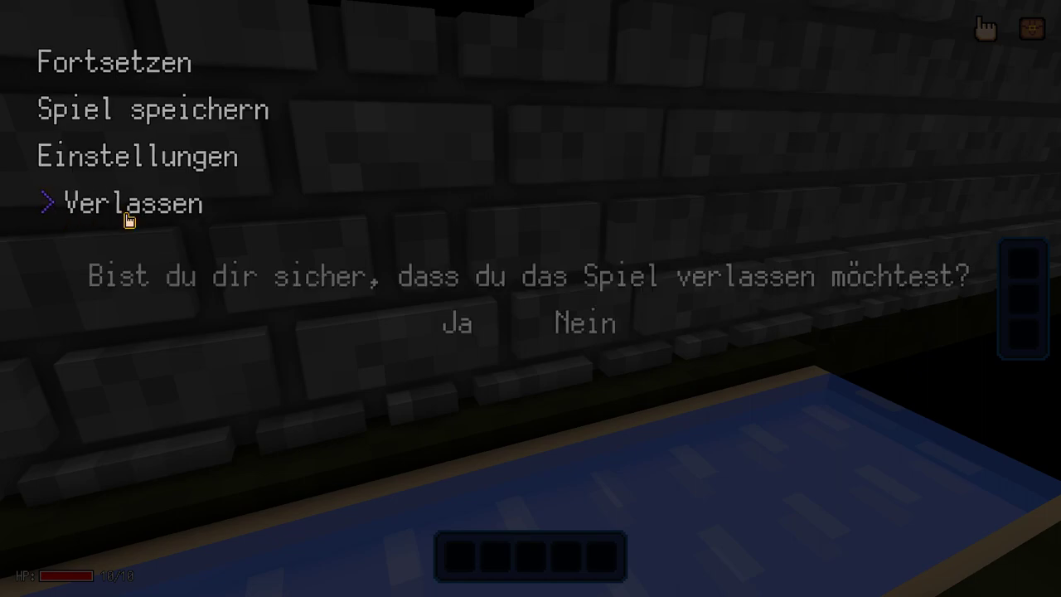
pyautogui.click(452, 324)
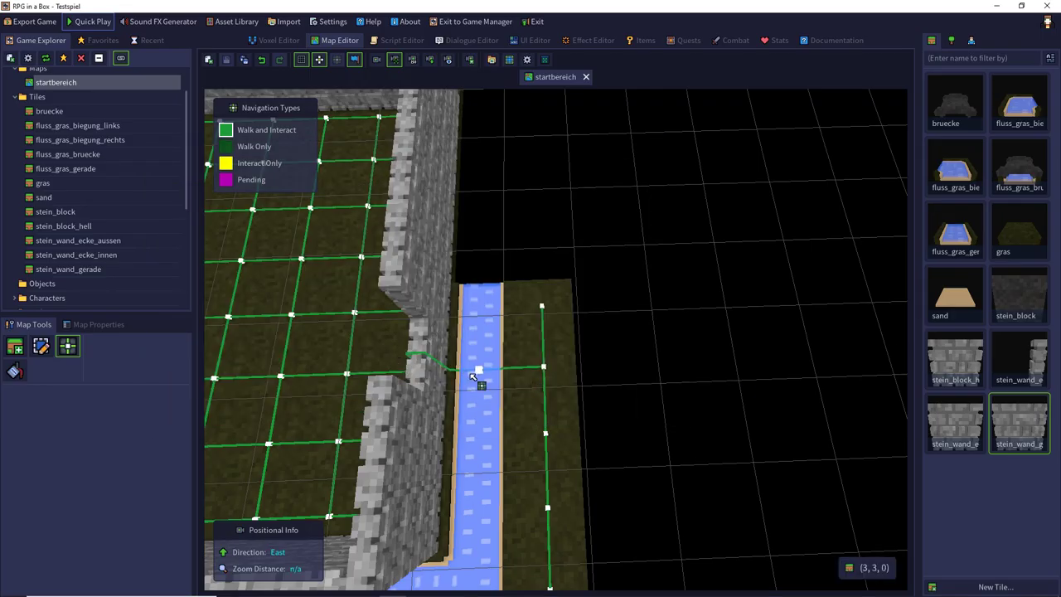
# - Remove the navigation path over the east wall and refill its gap with stein_wand_gerade on level 17, saving and closing the map
pyautogui.rightClick(473, 377)
pyautogui.press('a')
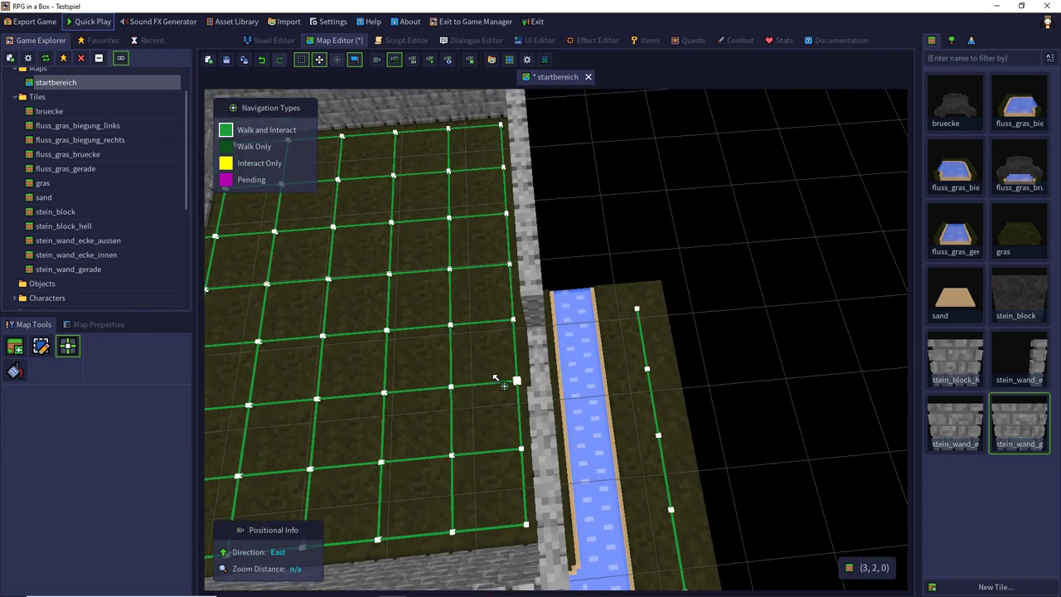
pyautogui.click(955, 359)
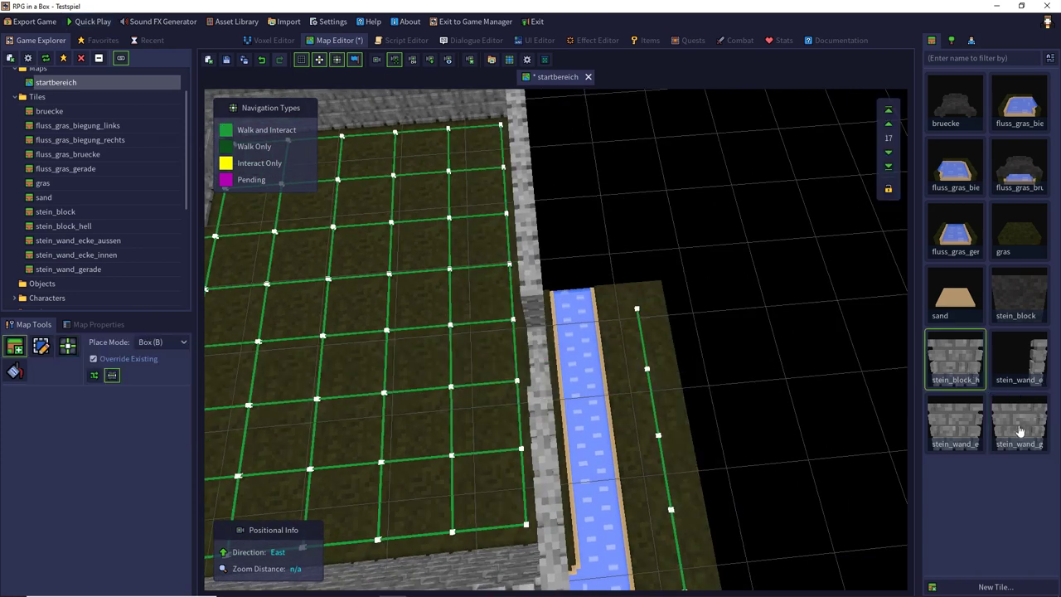
pyautogui.click(955, 423)
pyautogui.click(1019, 423)
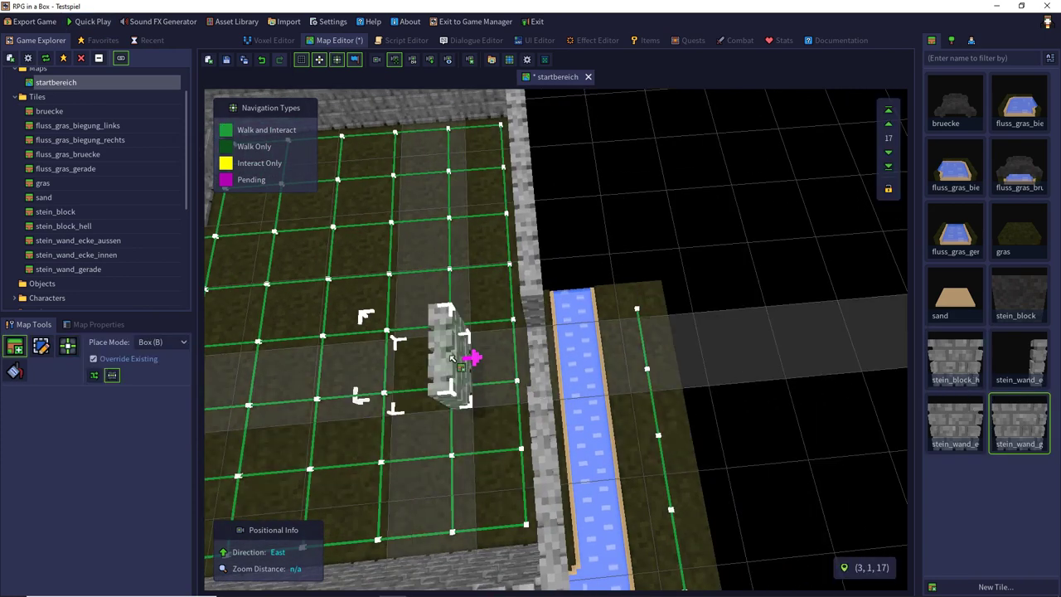
pyautogui.press('s')
pyautogui.moveTo(459, 369); pyautogui.dragTo(411, 331, button='right')
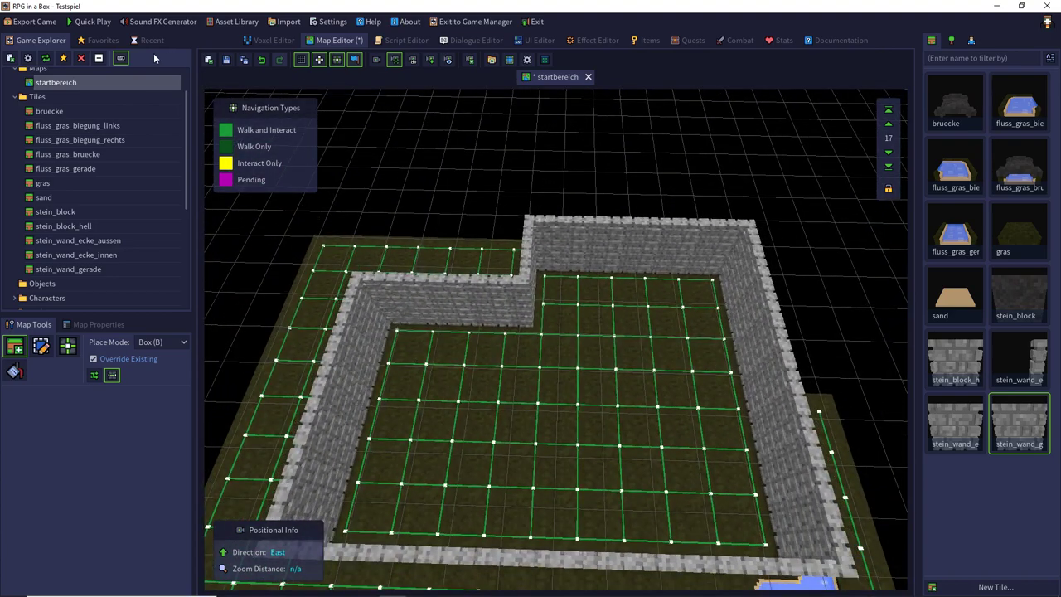
pyautogui.click(225, 61)
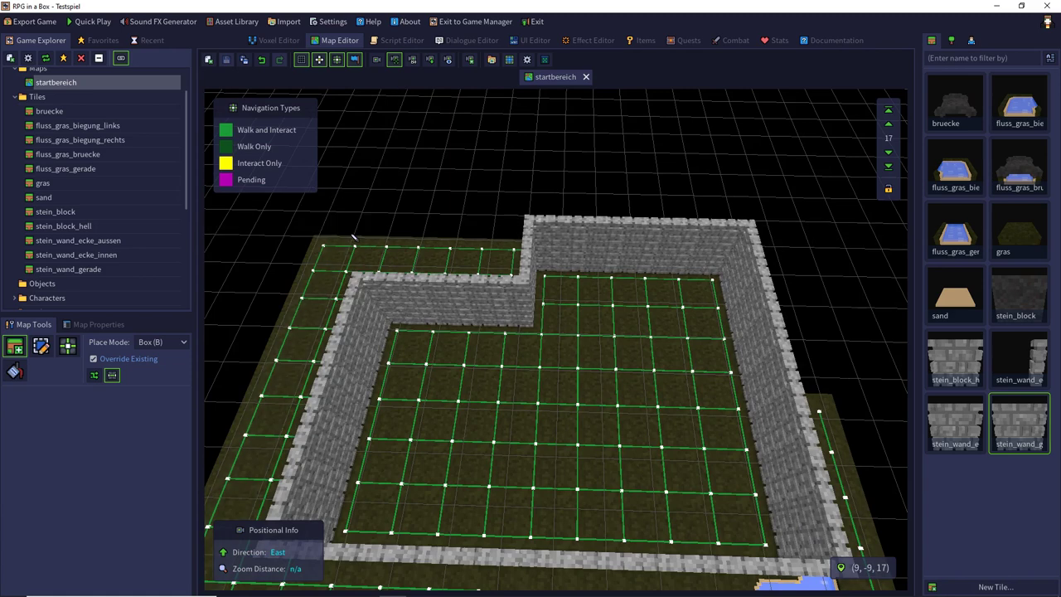
pyautogui.click(585, 77)
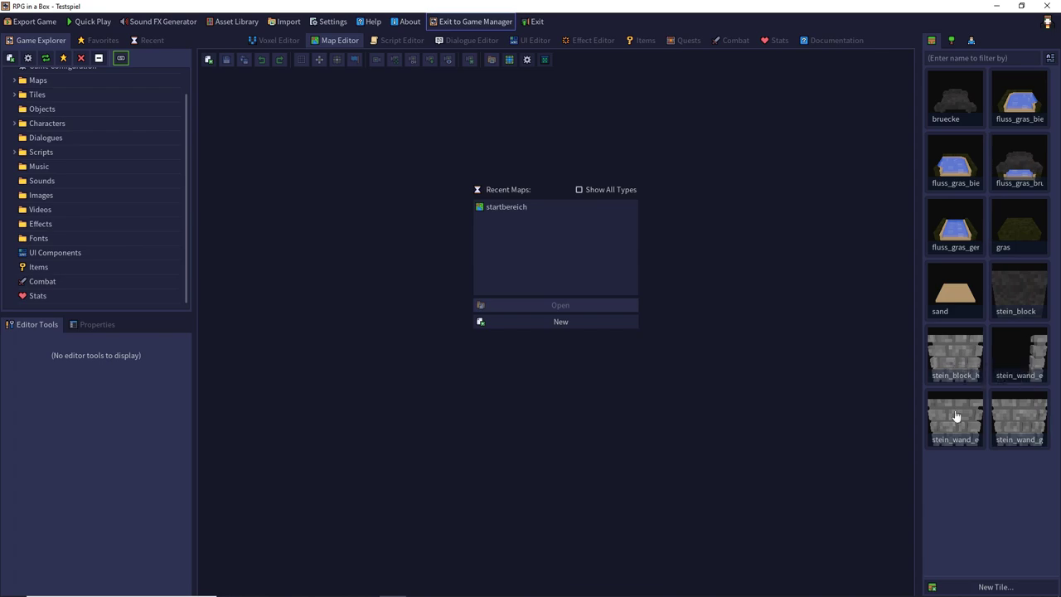
# - Open the stein_wand_gerade tile in the Voxel Editor and save a copy as a tile named stein_wand_tuersturz
pyautogui.doubleClick(1030, 419)
pyautogui.moveTo(794, 316); pyautogui.dragTo(760, 312, button='right')
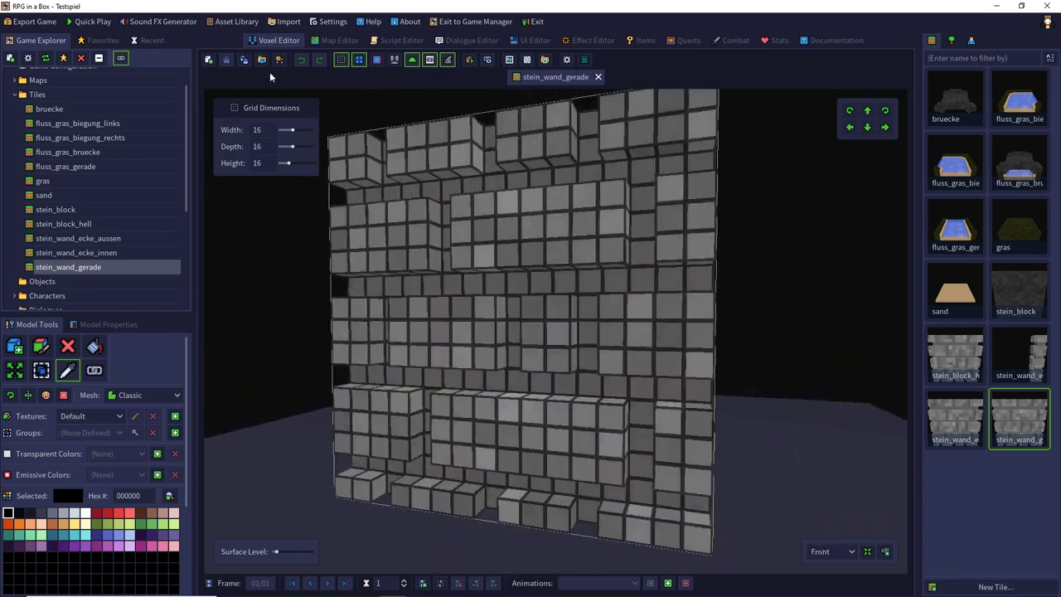
pyautogui.click(244, 60)
pyautogui.write('st')
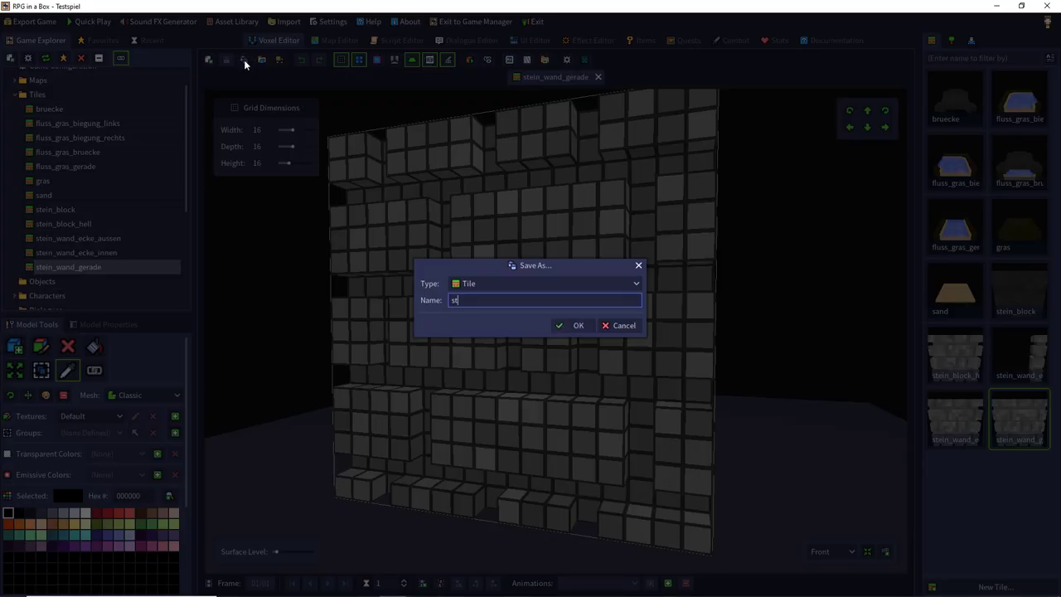
pyautogui.write('ein_wand_tuersturz')
pyautogui.press('Return')
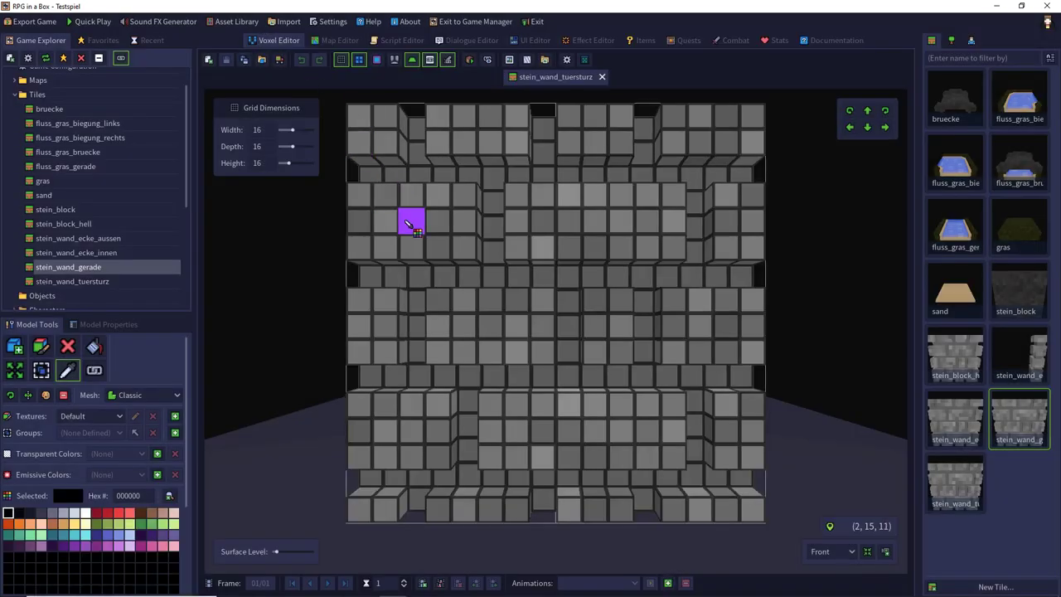
# - Erase the lower ten voxel rows of stein_wand_tuersturz through the wall's full depth, leaving only the lintel, and save the tile
pyautogui.click(69, 346)
pyautogui.moveTo(369, 278)
pyautogui.mouseDown()
pyautogui.moveTo(593, 406)
pyautogui.moveTo(749, 512)
pyautogui.mouseUp()
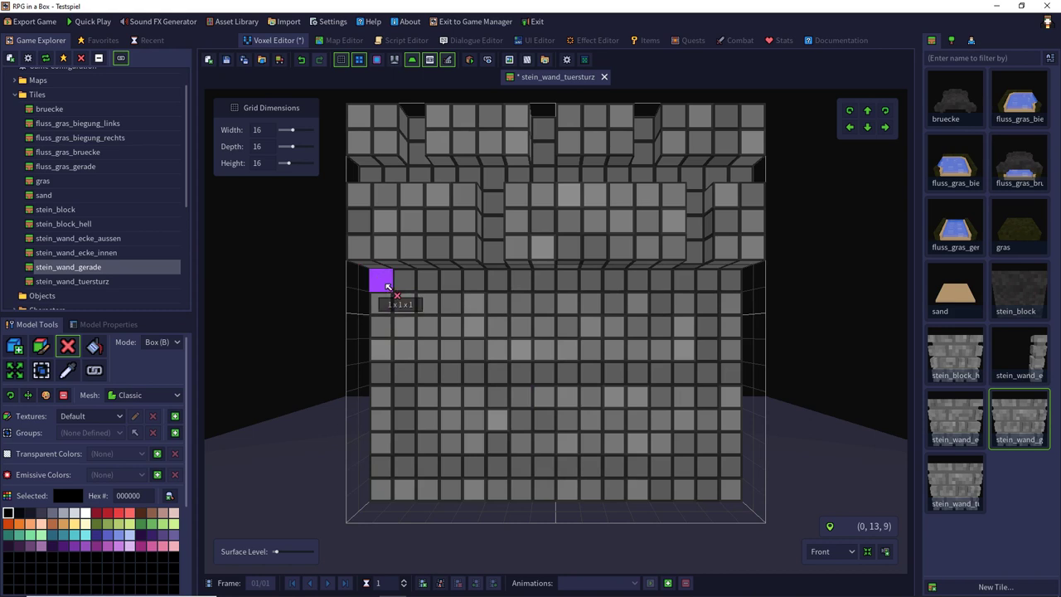
pyautogui.moveTo(381, 286)
pyautogui.mouseDown()
pyautogui.moveTo(706, 490)
pyautogui.moveTo(730, 491)
pyautogui.mouseUp()
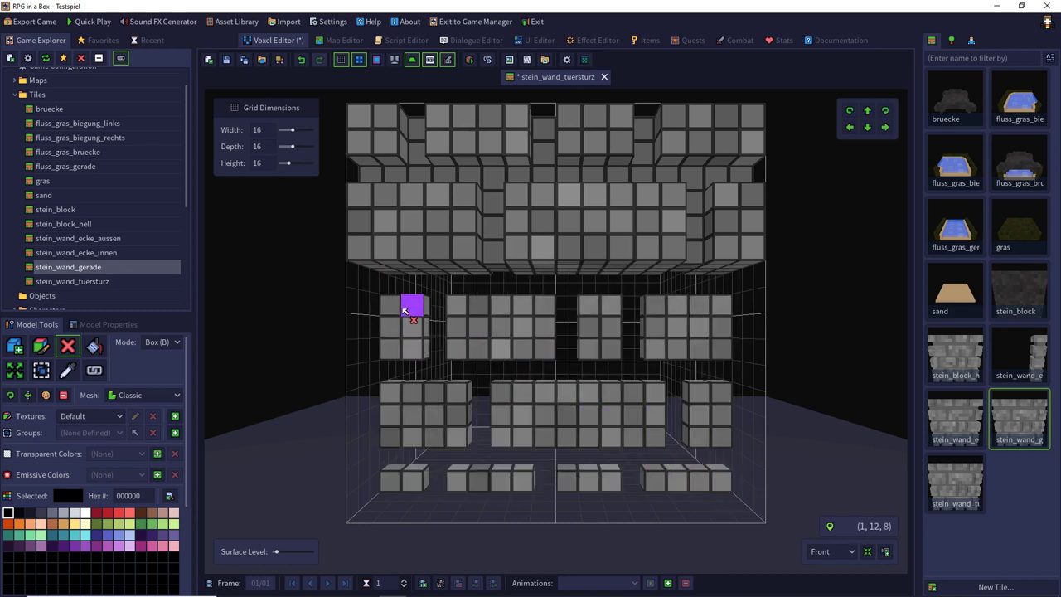
pyautogui.moveTo(412, 307)
pyautogui.mouseDown()
pyautogui.moveTo(466, 345)
pyautogui.moveTo(716, 412)
pyautogui.moveTo(713, 464)
pyautogui.mouseUp()
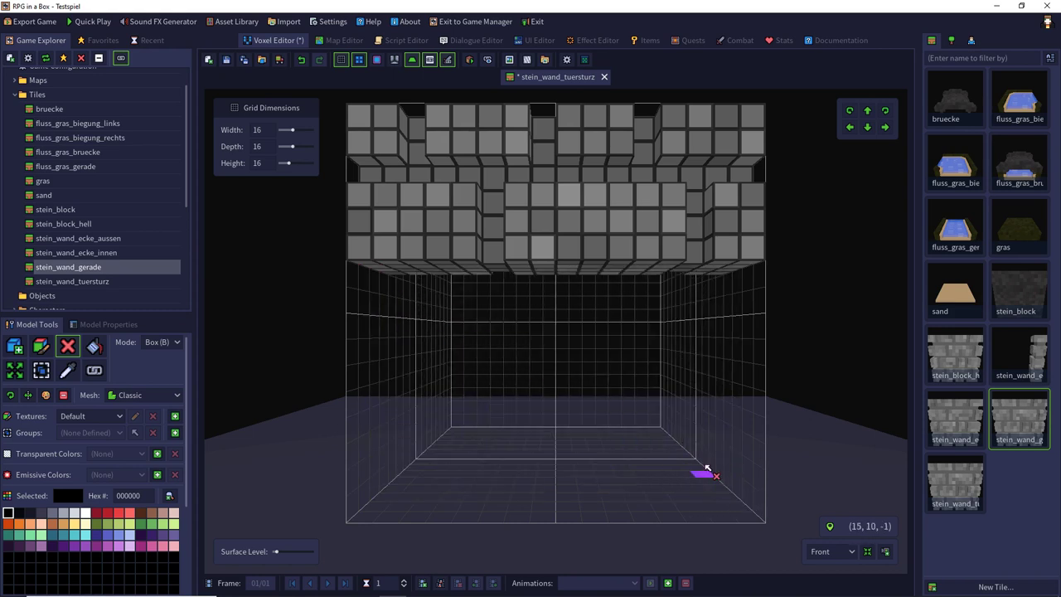
pyautogui.hotkey('ctrl', 's')
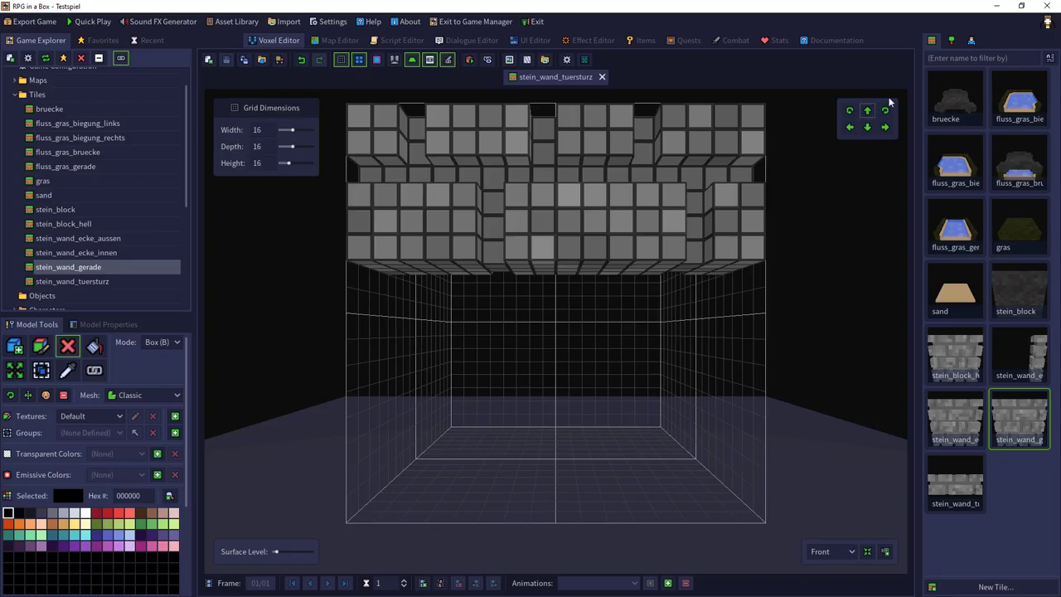
# - Create a new object named holztuer with a grid size of 16 × 16 × 26
pyautogui.click(952, 40)
pyautogui.click(987, 95)
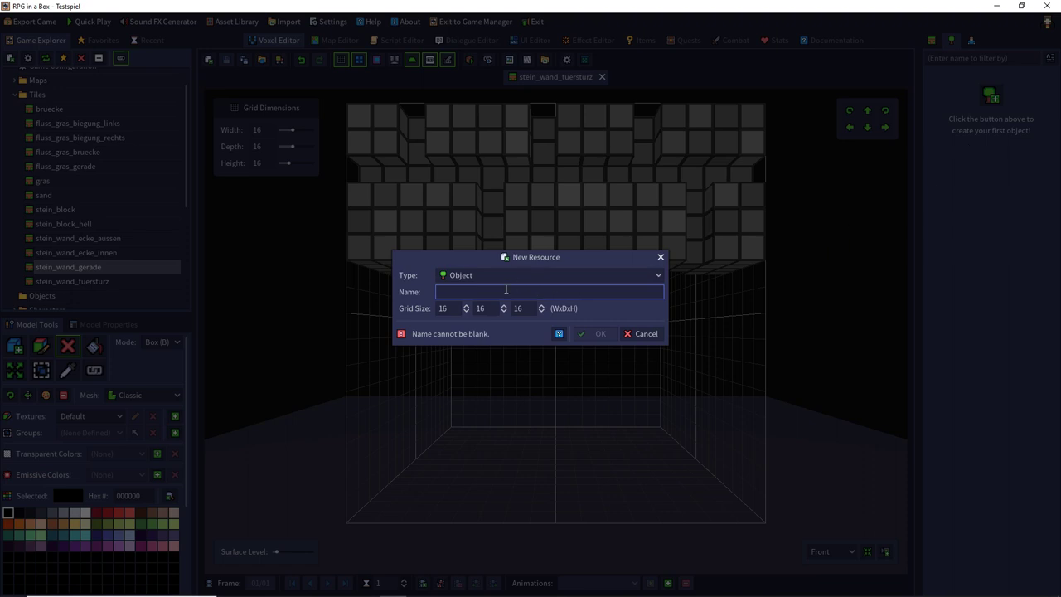
pyautogui.write('tuer')
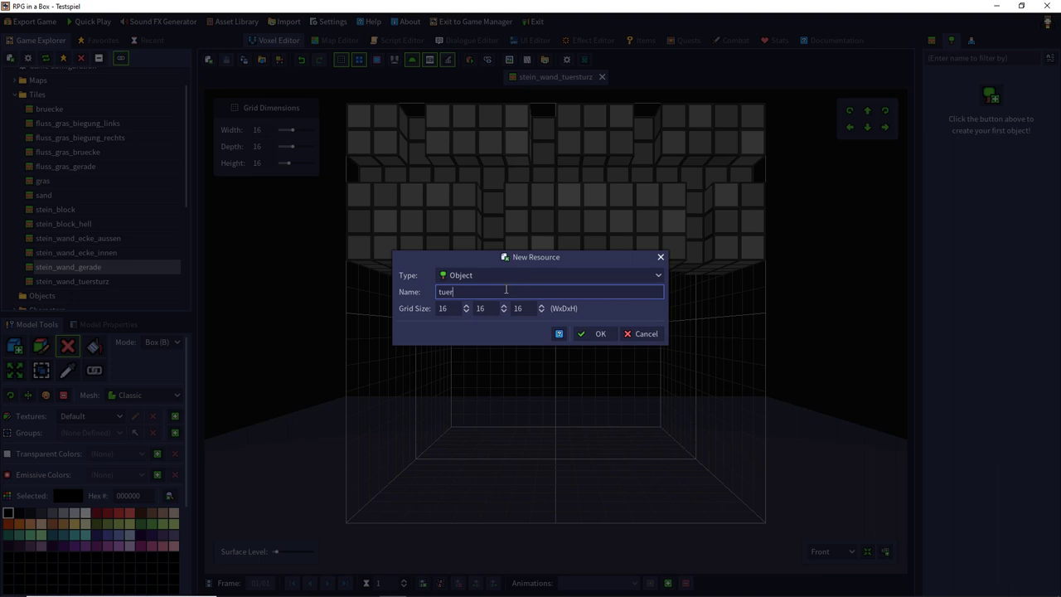
pyautogui.press('Home')
pyautogui.write('holz')
pyautogui.click(531, 309)
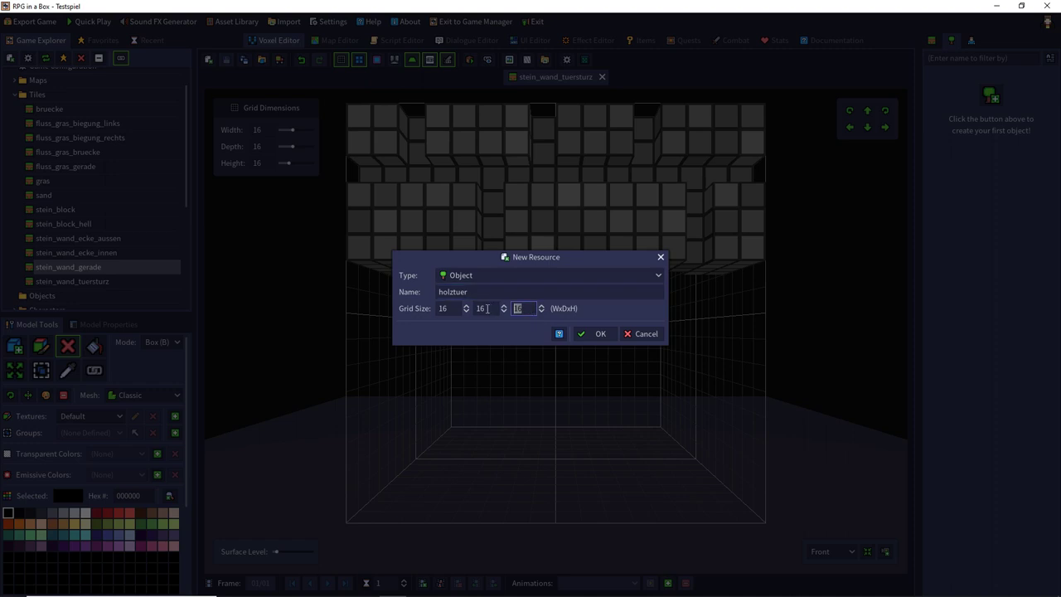
pyautogui.write('28')
pyautogui.write('6')
pyautogui.click(590, 334)
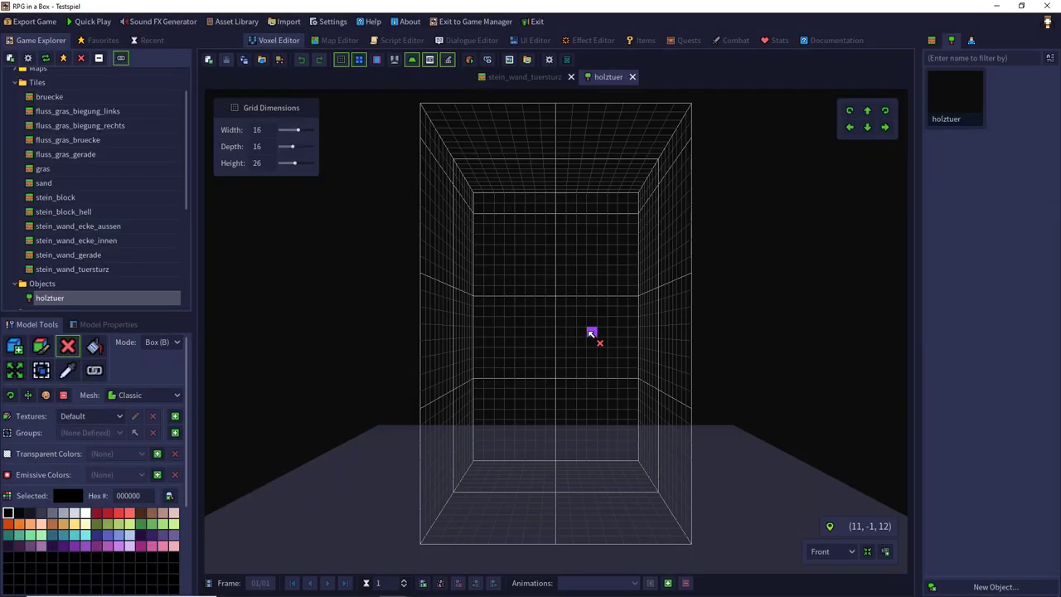
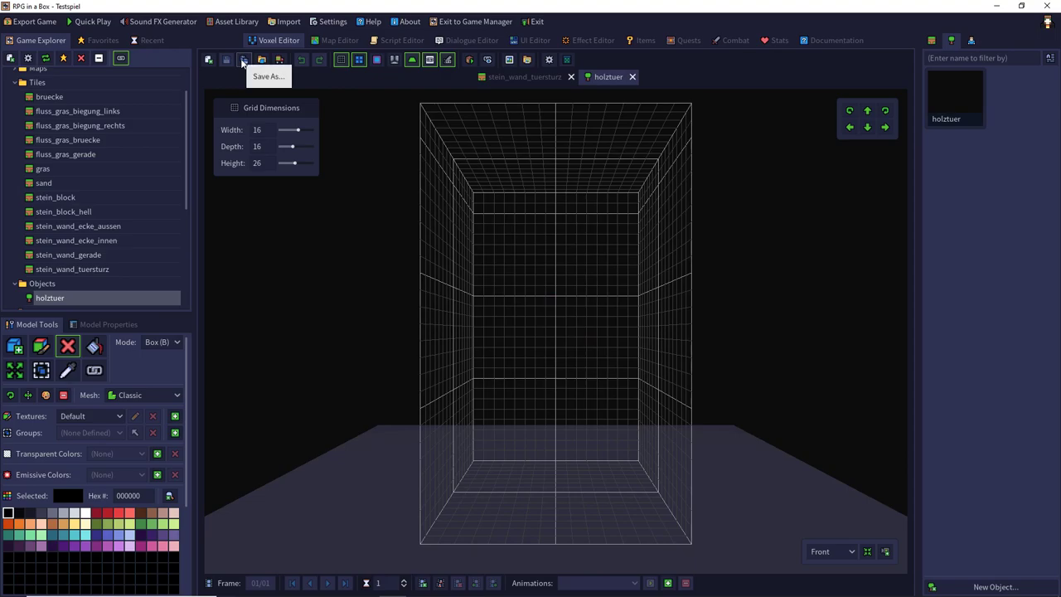
# - Create a helper object named _ with a grid size of 32 × 32 × 6
pyautogui.click(244, 60)
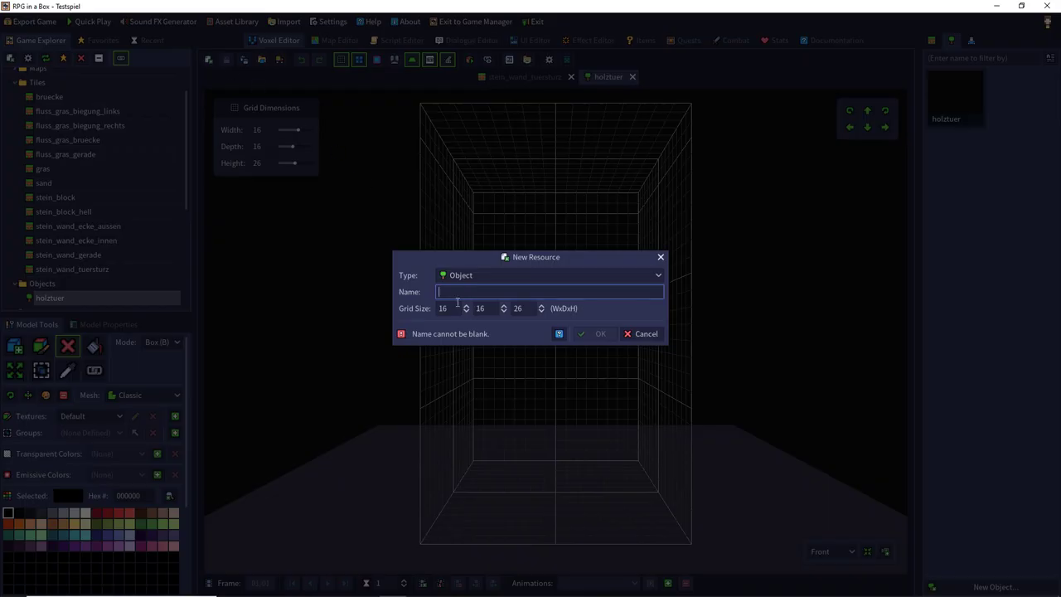
pyautogui.click(449, 310)
pyautogui.write('32')
pyautogui.press('Tab')
pyautogui.write('32')
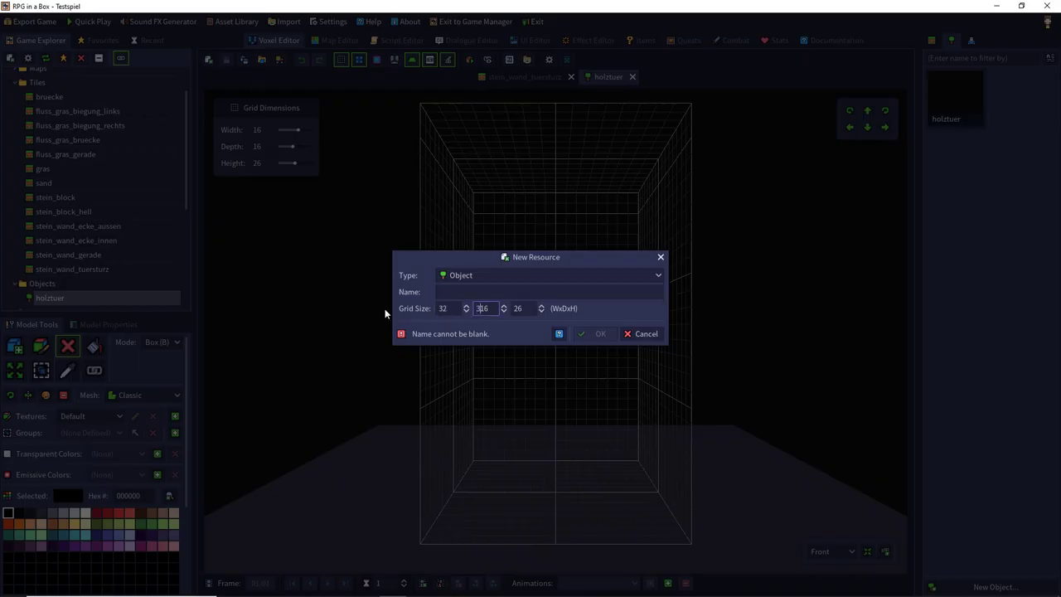
pyautogui.press('Tab')
pyautogui.write('6')
pyautogui.click(442, 291)
pyautogui.write('_')
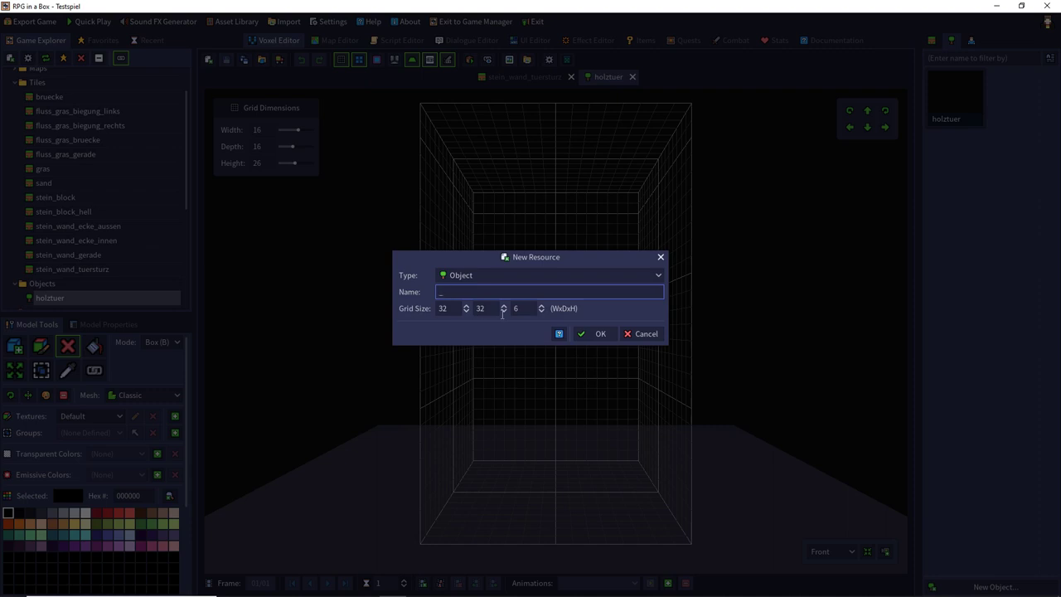
pyautogui.click(598, 334)
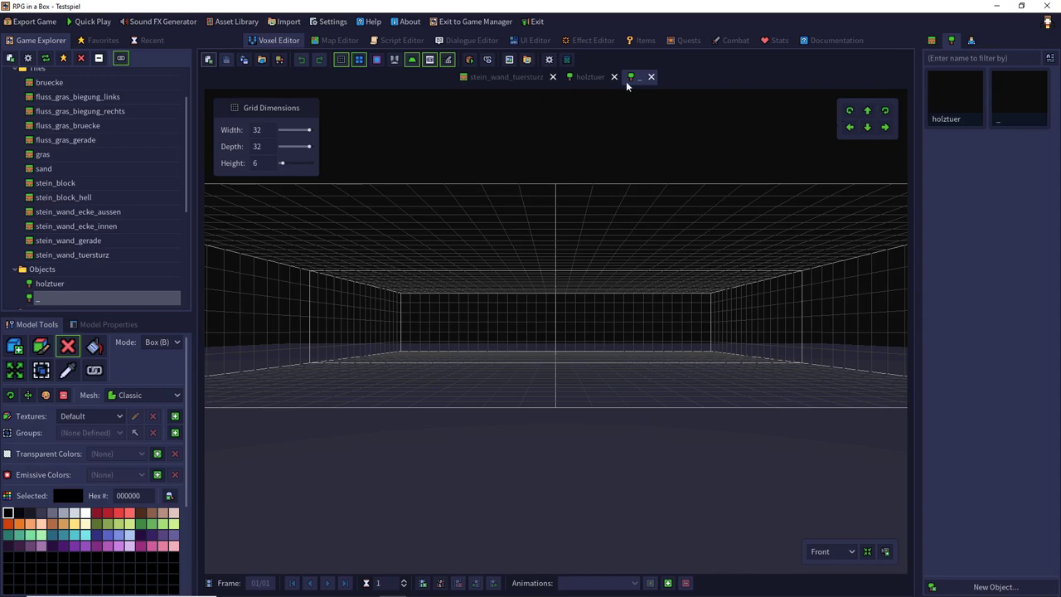
# - Close the helper object _ and delete it from the project
pyautogui.click(651, 77)
pyautogui.rightClick(1032, 128)
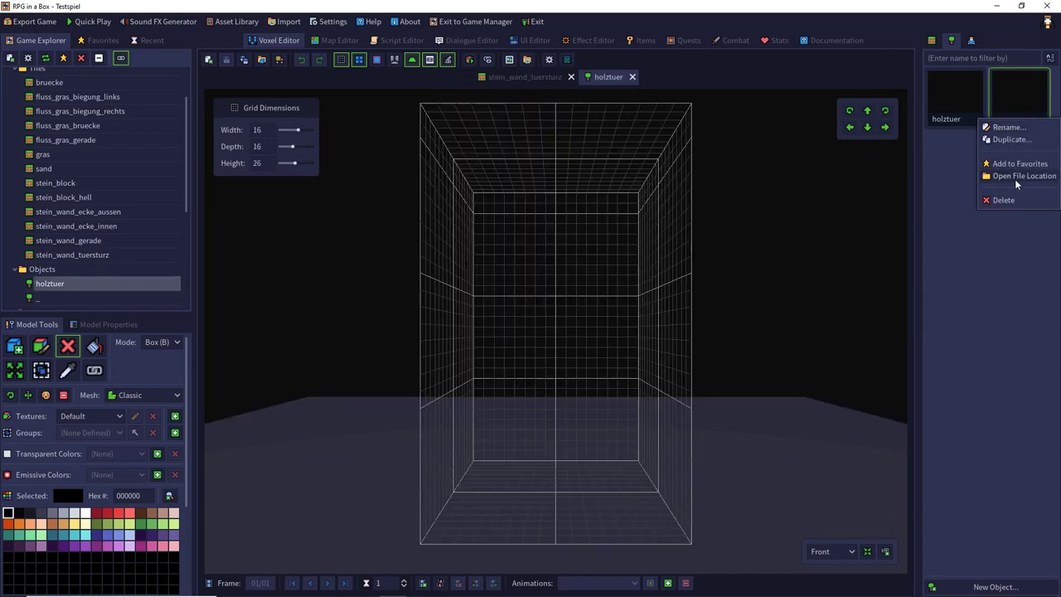
pyautogui.click(1003, 200)
pyautogui.click(514, 322)
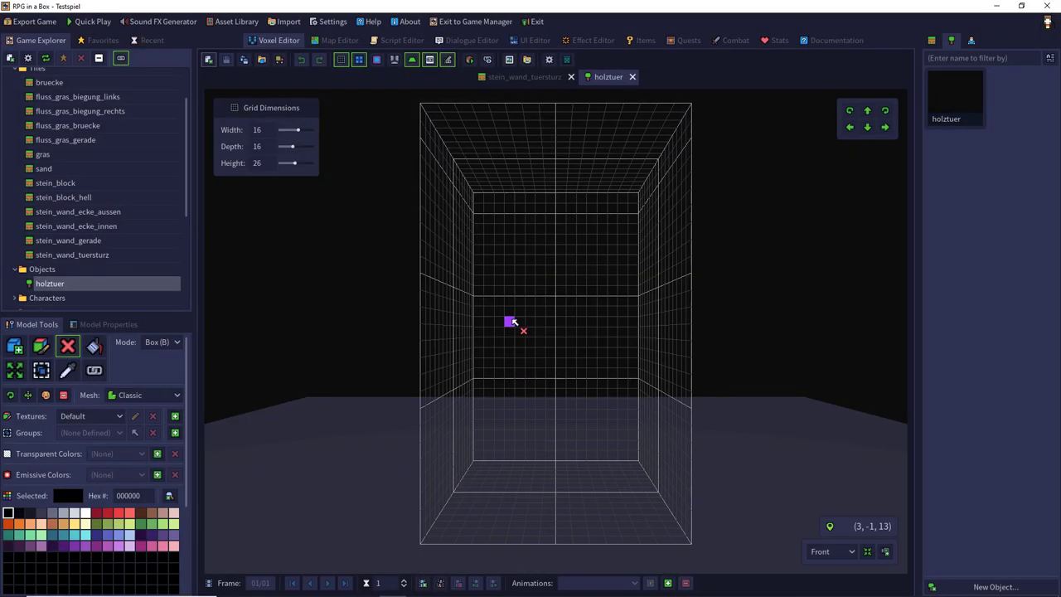
# - Create a passable tile named _ with a grid size of 32 × 32 × 6
pyautogui.click(209, 60)
pyautogui.click(452, 275)
pyautogui.click(473, 292)
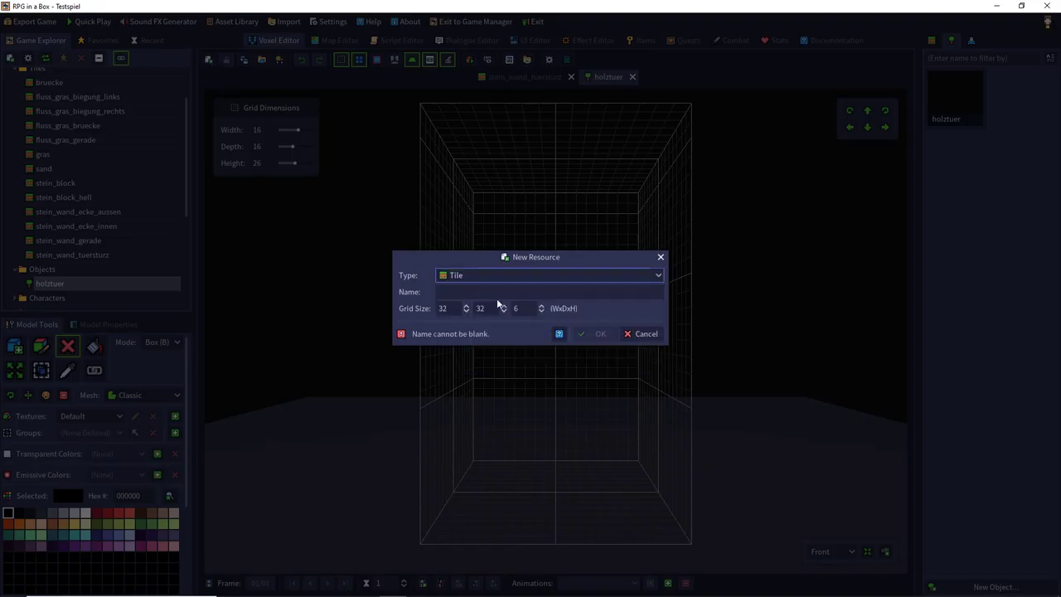
pyautogui.click(557, 291)
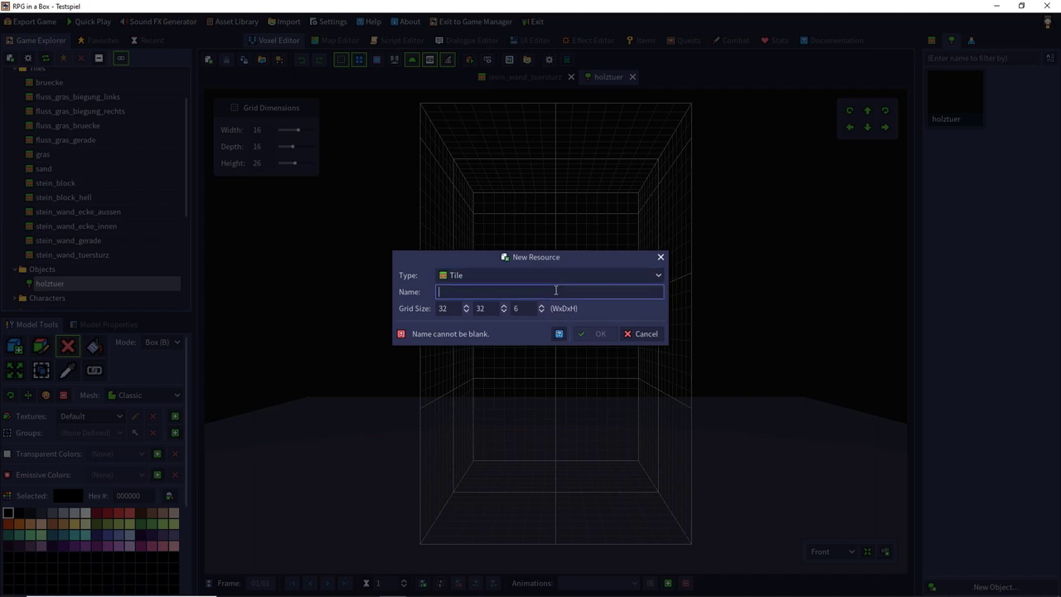
pyautogui.write('_')
pyautogui.press('Return')
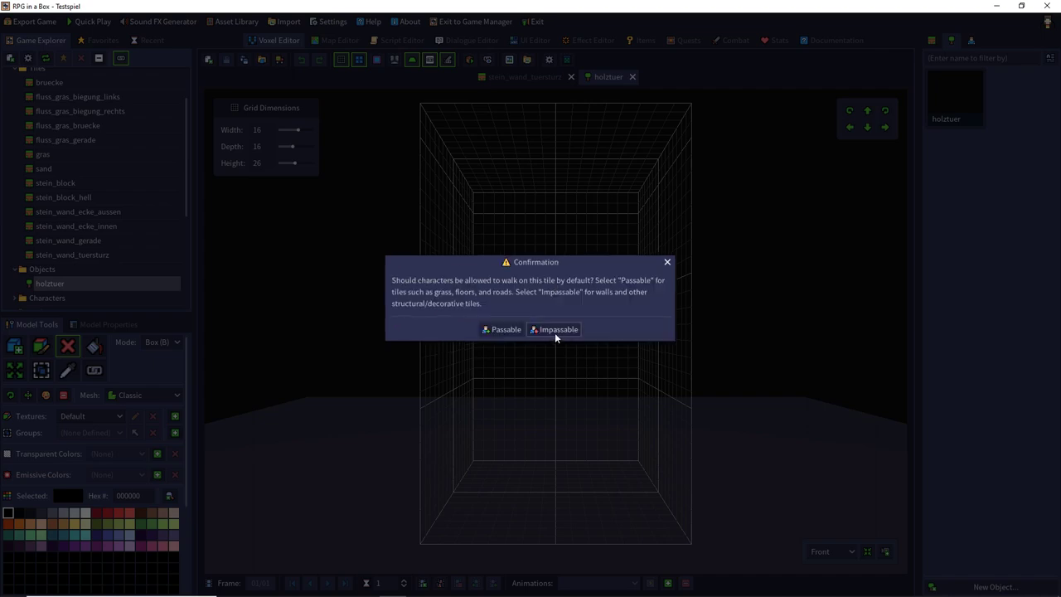
pyautogui.click(503, 330)
# - Switch to the Custom color palette and define the first swatch of the empty row below the greys as 462b2b
pyautogui.scroll(3, 516, 199)
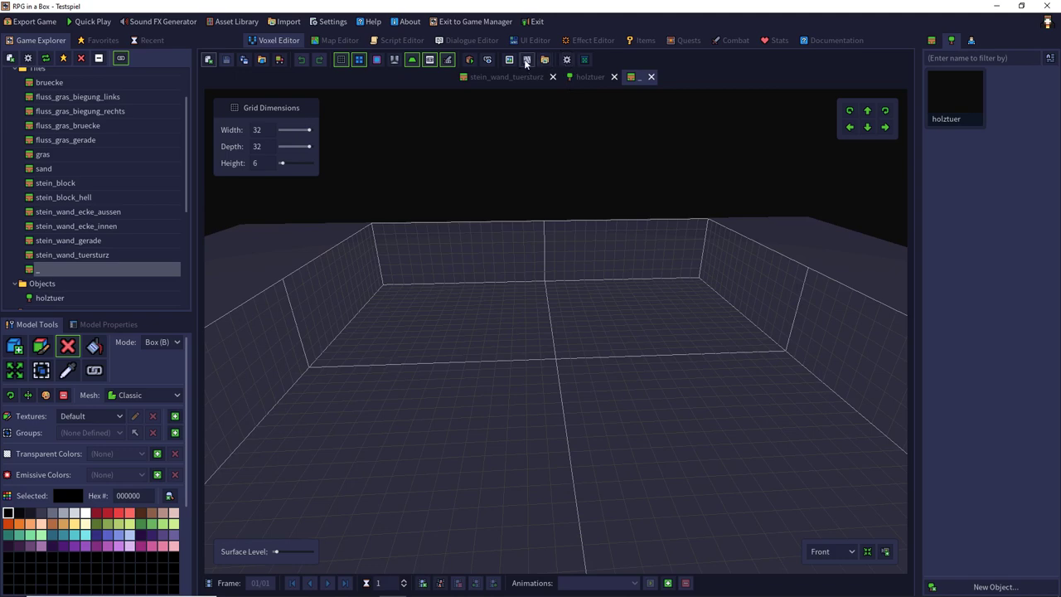
pyautogui.scroll(-3, 112, 362)
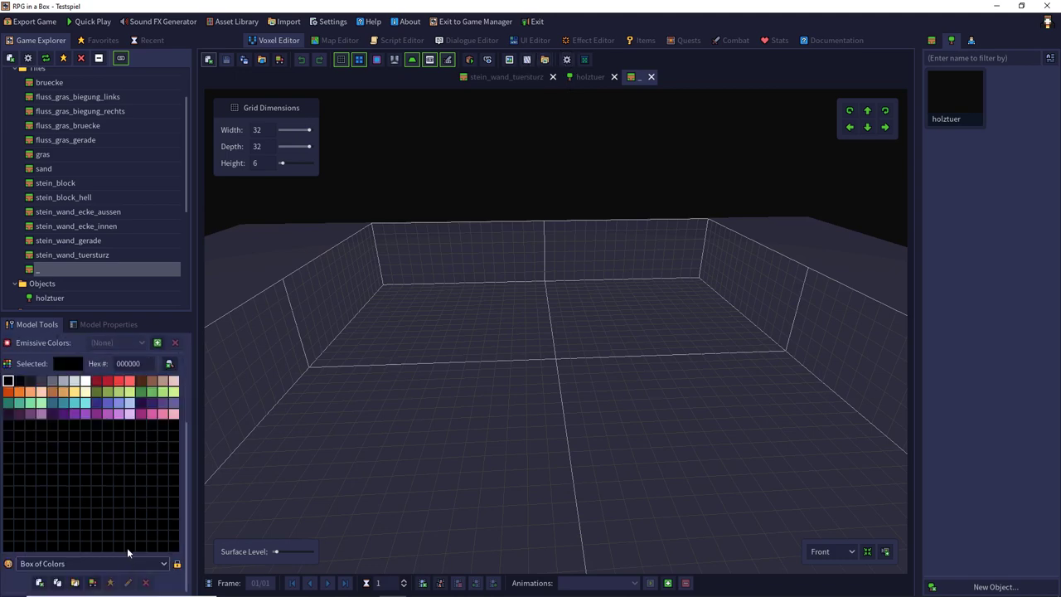
pyautogui.click(99, 564)
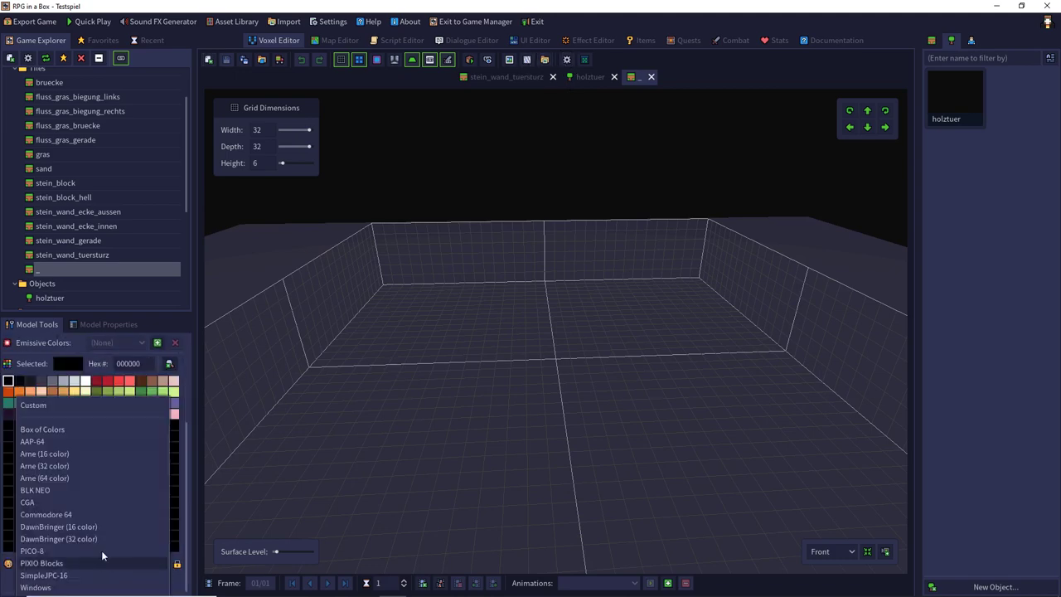
pyautogui.click(68, 406)
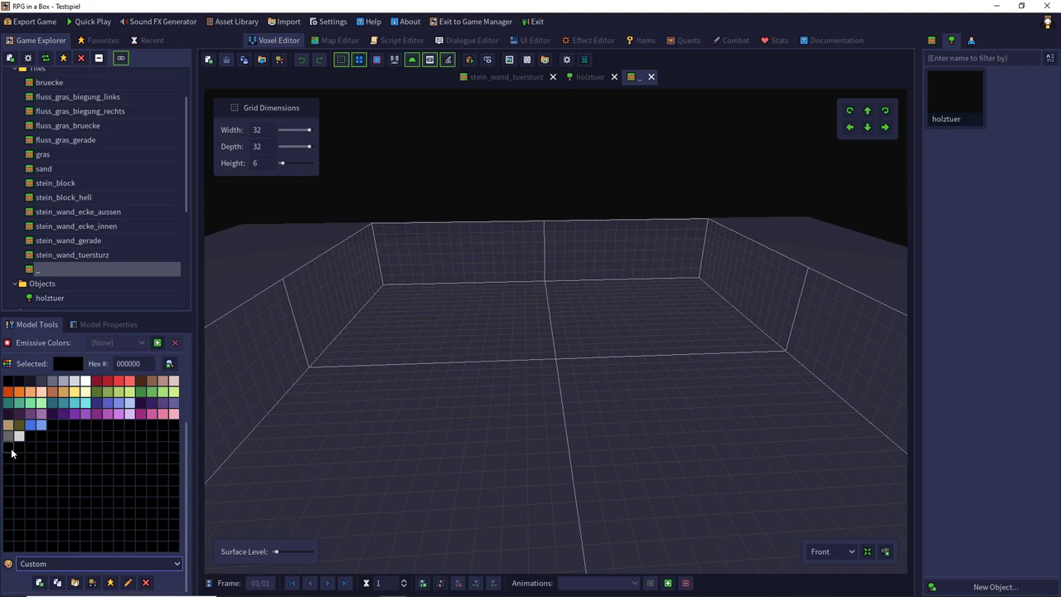
pyautogui.doubleClick(11, 449)
pyautogui.moveTo(142, 561); pyautogui.dragTo(82, 560)
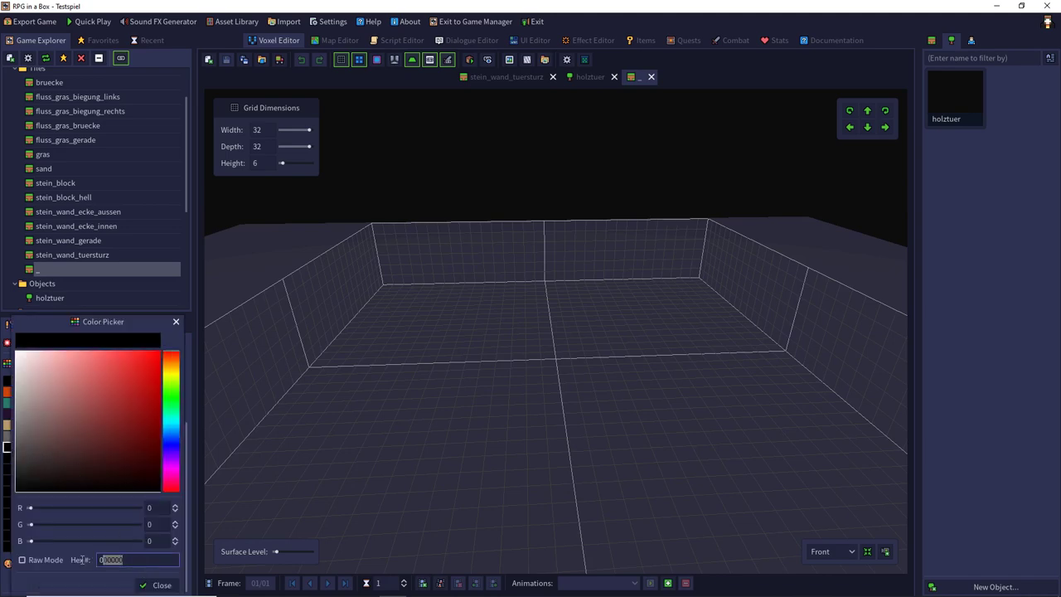
pyautogui.write('462b2b')
pyautogui.press('Return')
pyautogui.click(156, 585)
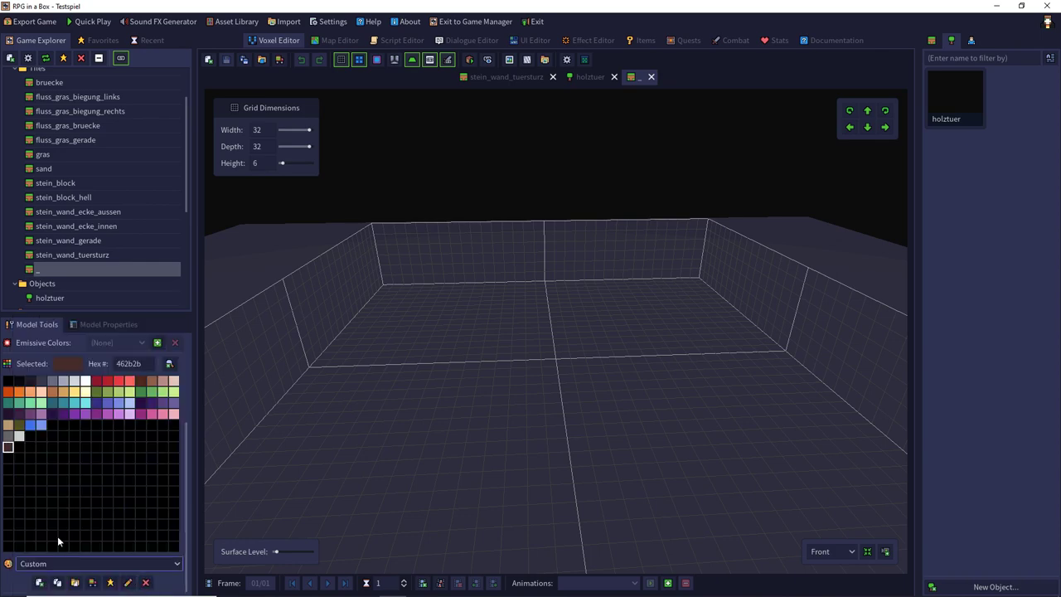
# - Define the empty swatch beside the dark brown one as color 8e7a45
pyautogui.click(15, 448)
pyautogui.click(143, 562)
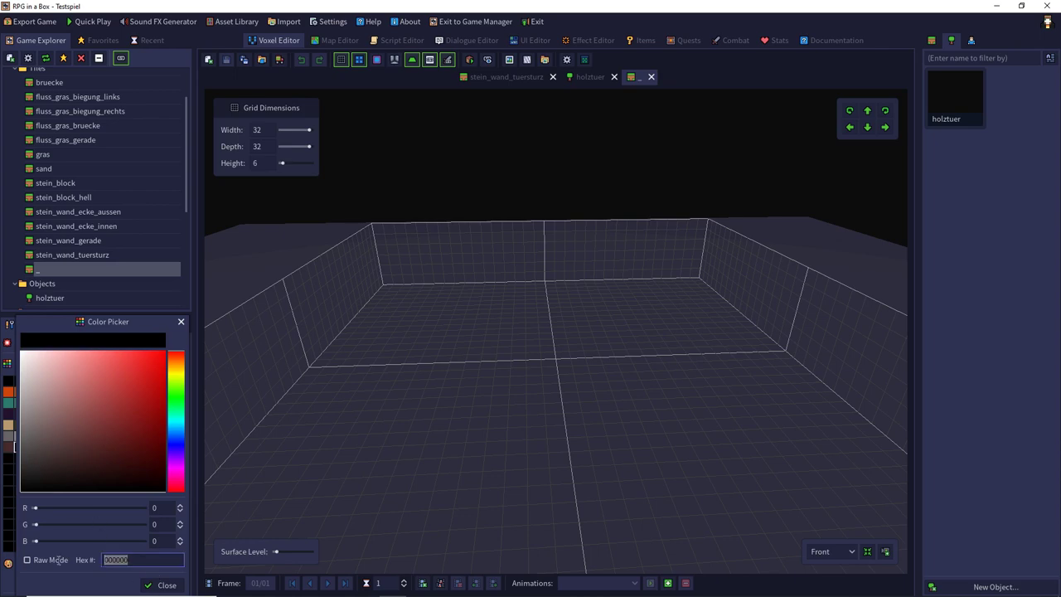
pyautogui.write('8e7a45')
pyautogui.click(161, 586)
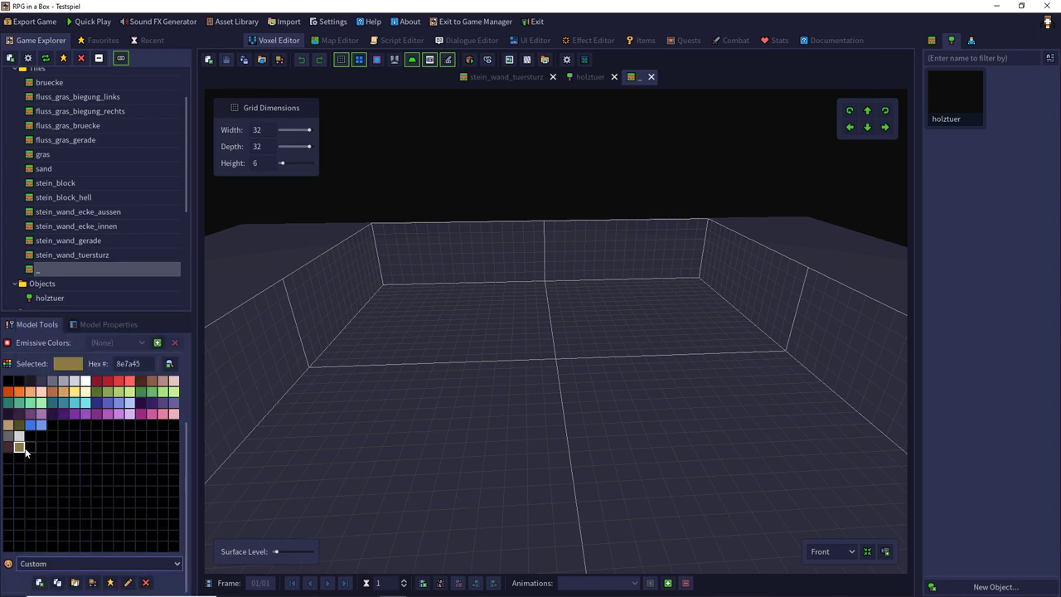
# - Copy the 8e7a45 color code and set it as the Noise Generator's base color
pyautogui.click(141, 364)
pyautogui.hotkey('ctrl', 'c')
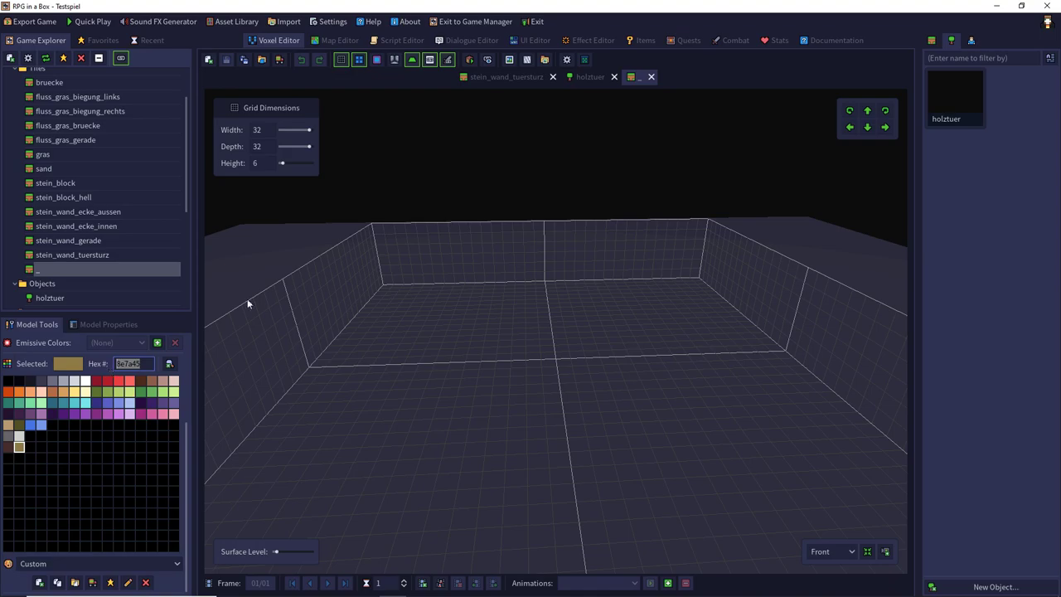
pyautogui.click(527, 60)
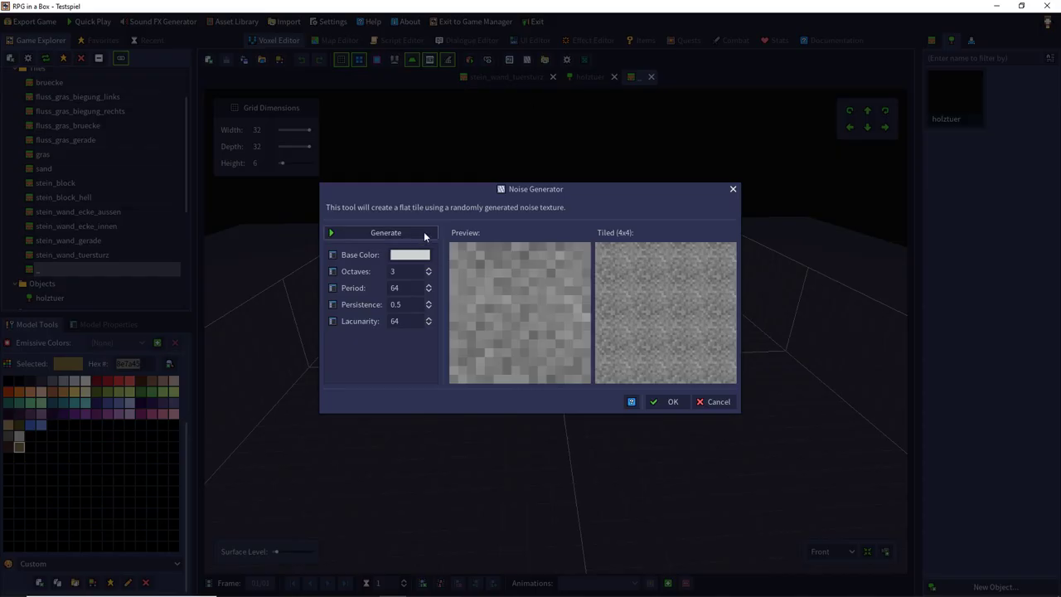
pyautogui.click(407, 254)
pyautogui.hotkey('ctrl', 'v')
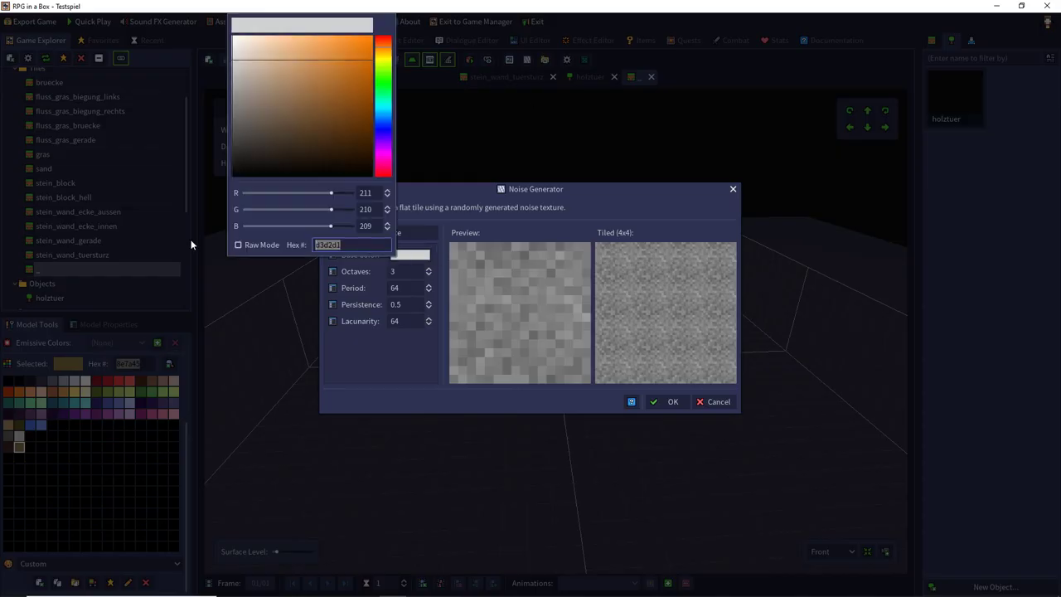
pyautogui.click(363, 355)
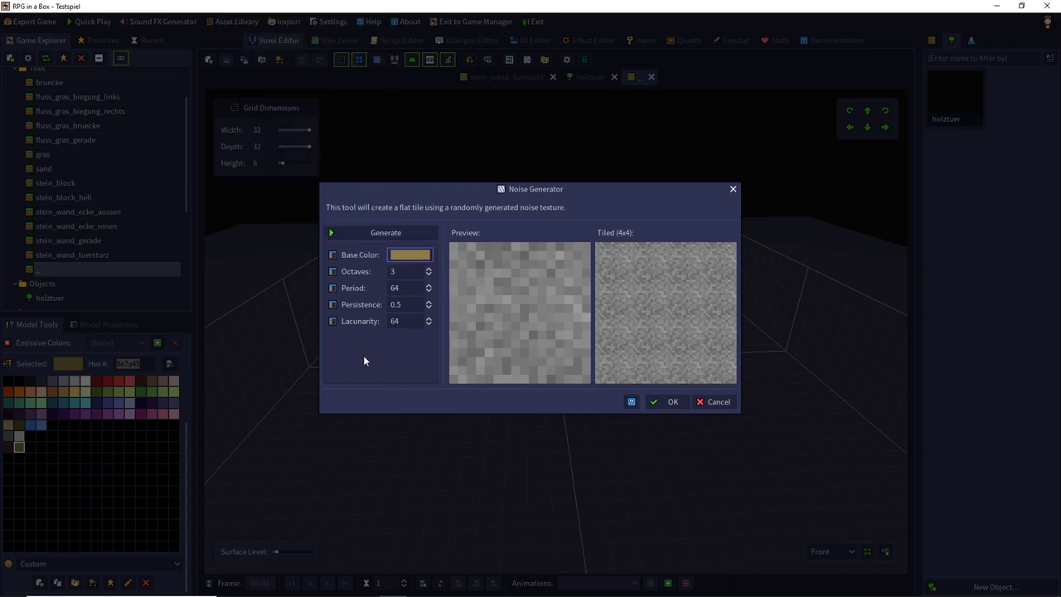
# - Generate new noise textures repeatedly until the brown pattern suits, and apply it to the tile _
pyautogui.click(383, 234)
pyautogui.click(382, 234)
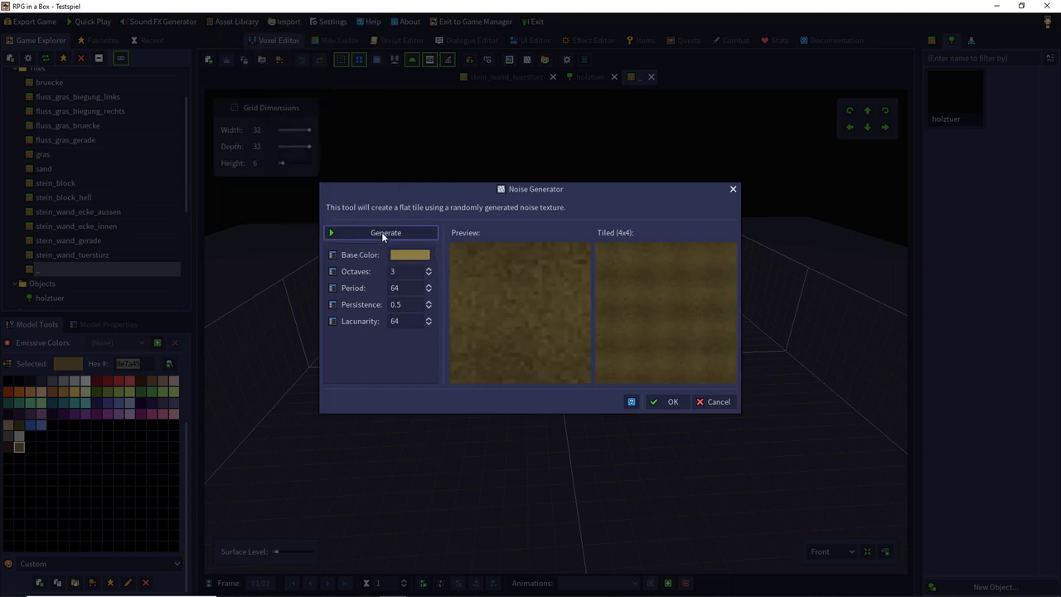
pyautogui.click(382, 233)
pyautogui.click(382, 234)
pyautogui.click(382, 234)
pyautogui.click(382, 232)
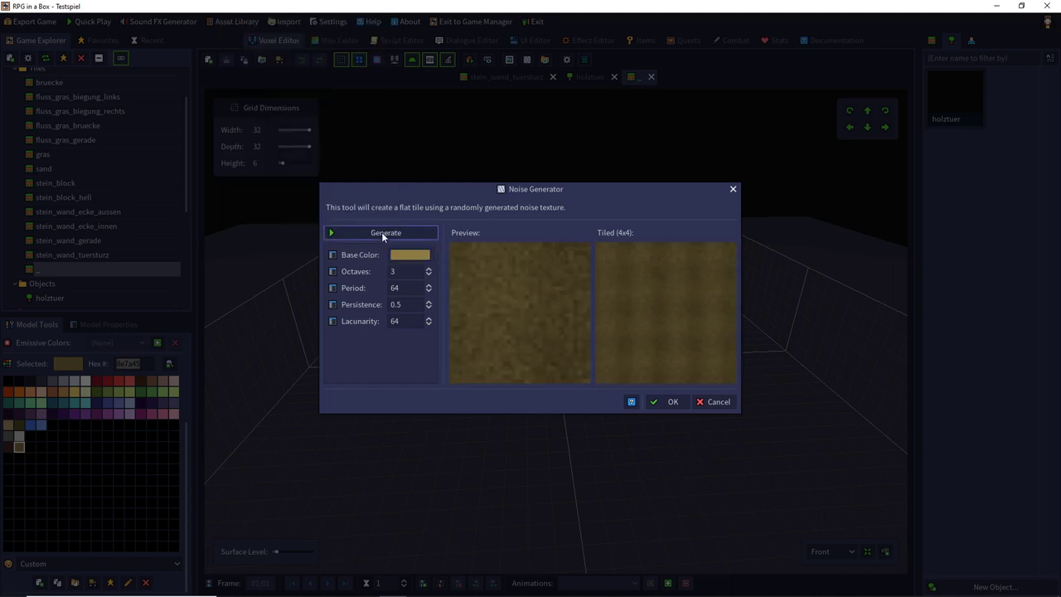
pyautogui.click(382, 233)
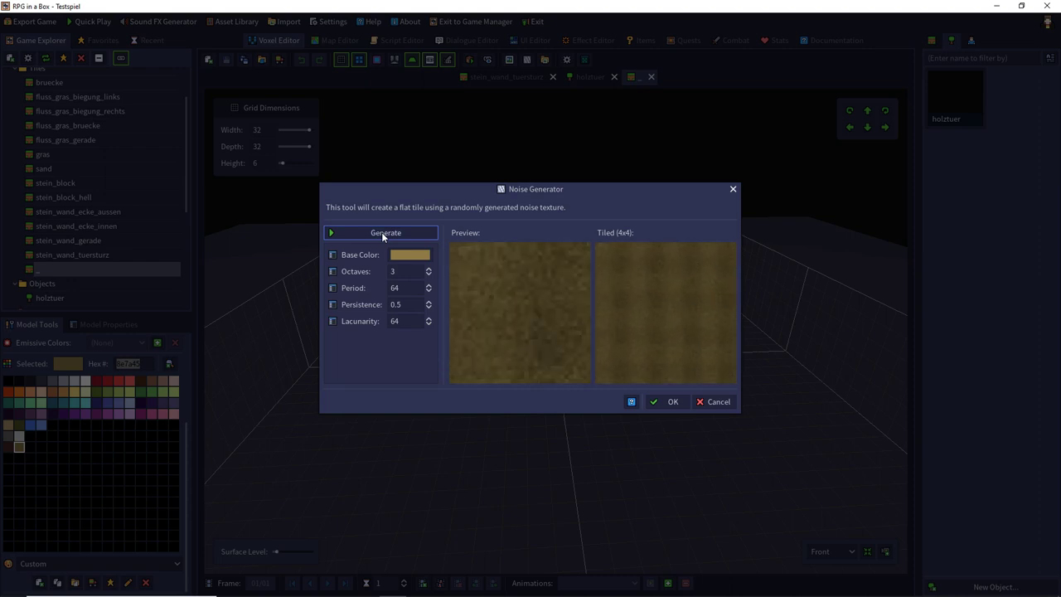
pyautogui.click(382, 233)
pyautogui.click(381, 232)
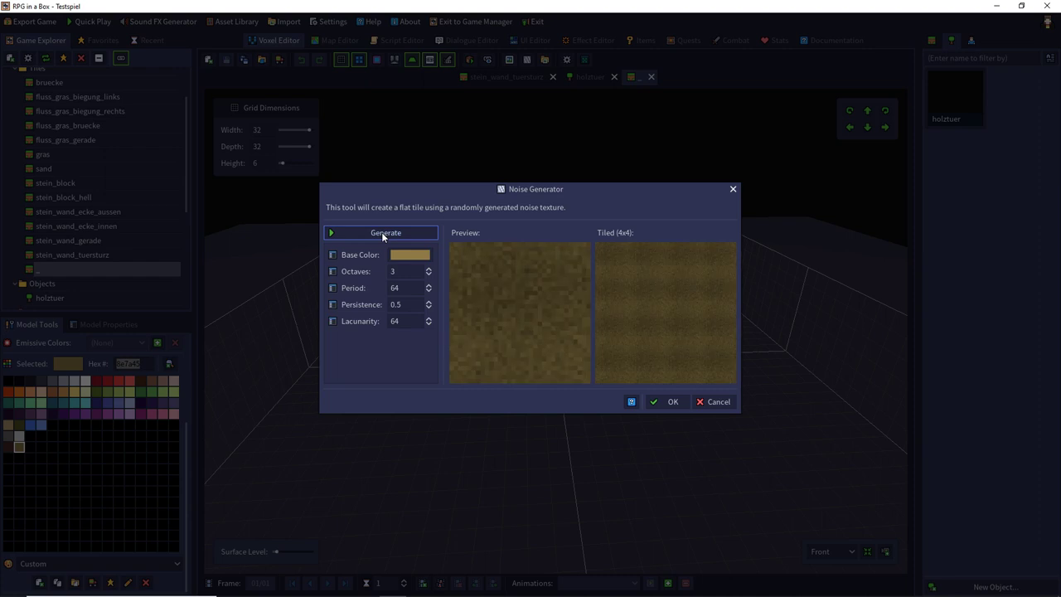
pyautogui.click(381, 232)
pyautogui.click(382, 232)
pyautogui.click(381, 233)
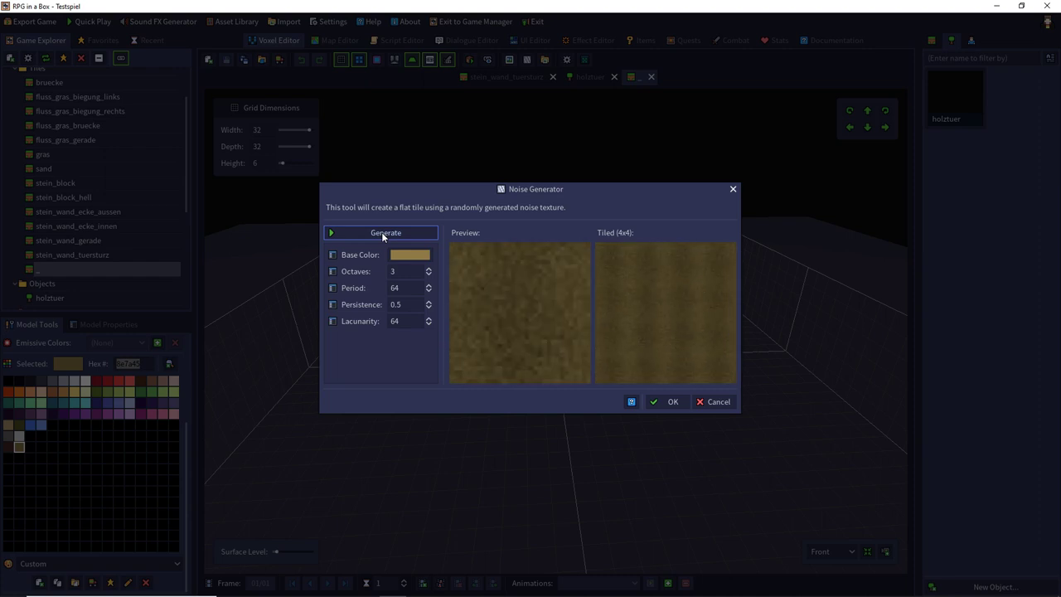
pyautogui.click(381, 233)
pyautogui.click(381, 232)
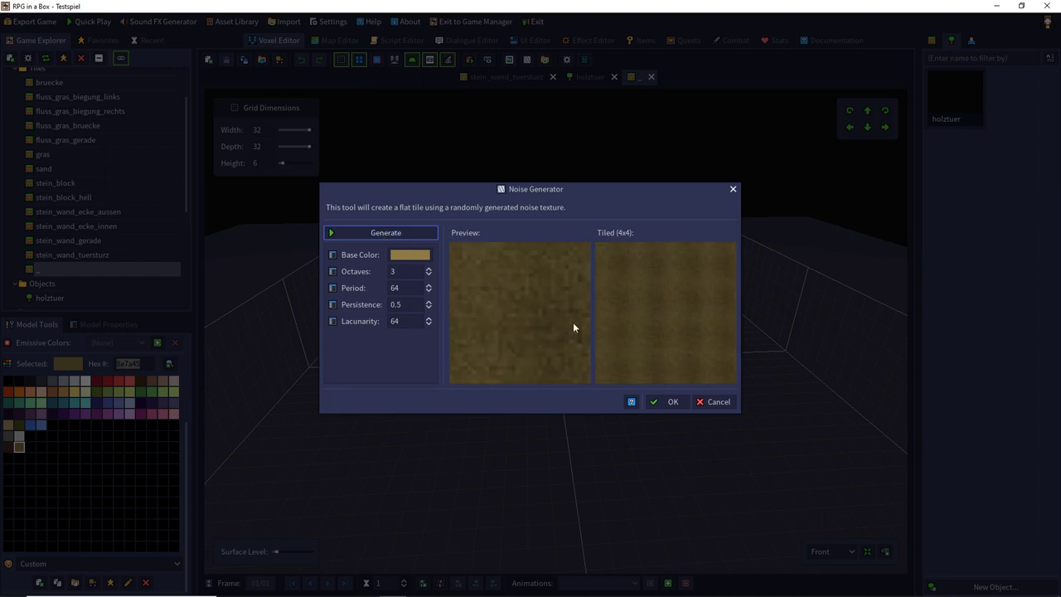
pyautogui.click(672, 401)
# - Increase the grid height of the tile _ to 34
pyautogui.moveTo(616, 277); pyautogui.dragTo(620, 381, button='right')
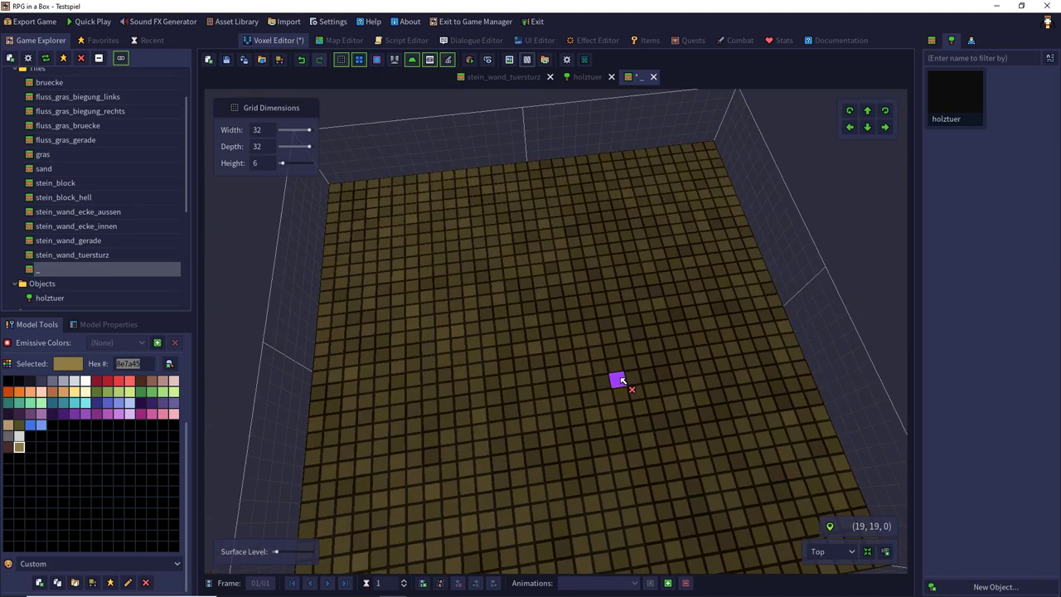
pyautogui.scroll(-3, 620, 379)
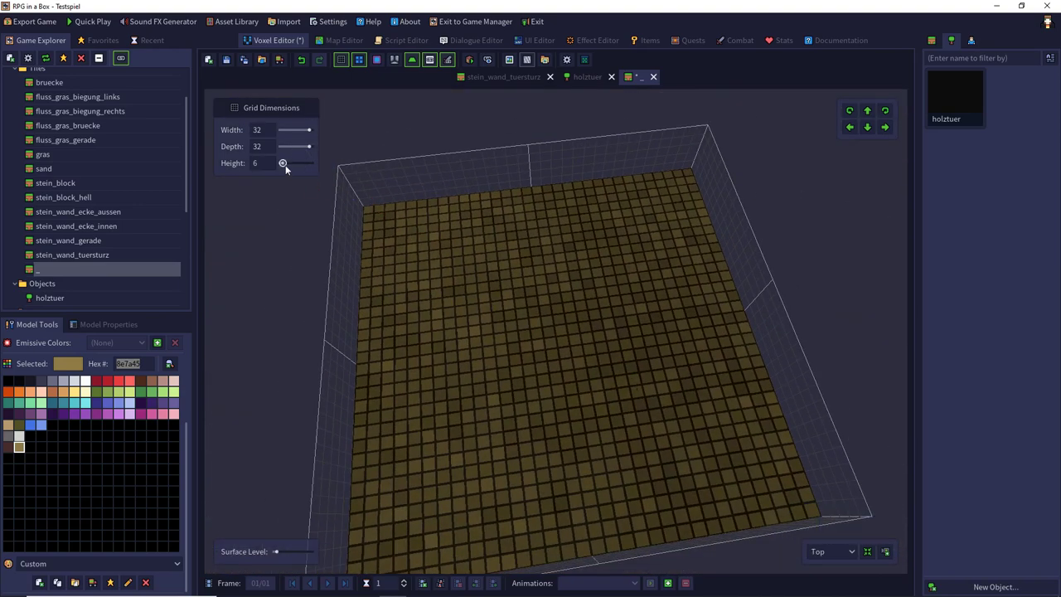
pyautogui.moveTo(283, 164)
pyautogui.mouseDown()
pyautogui.moveTo(318, 174)
pyautogui.moveTo(300, 169)
pyautogui.mouseUp()
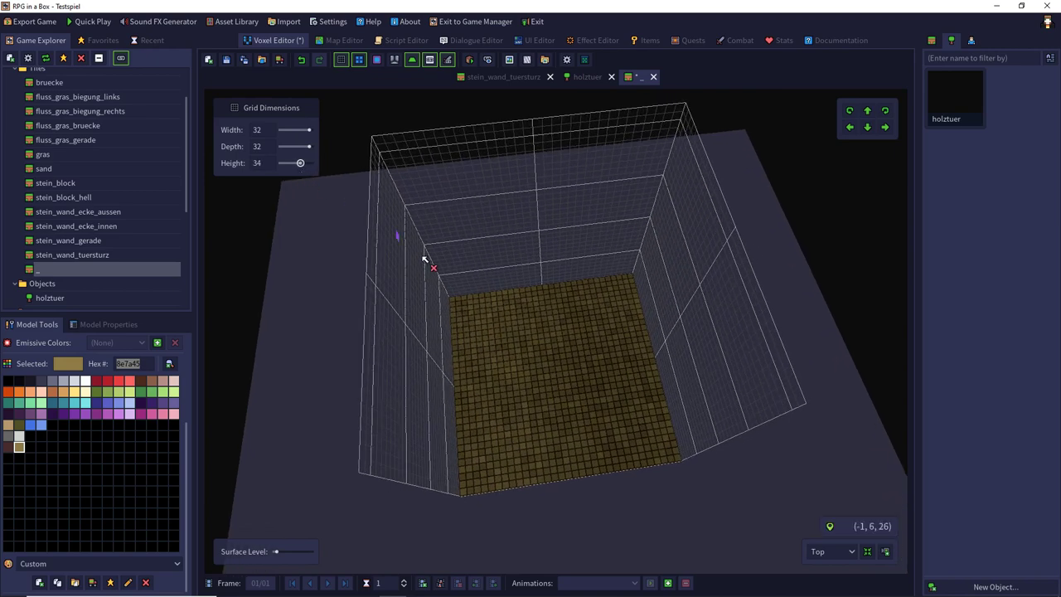
# - Rotate the flat wood texture so it stands upright as a panel along one side of the grid
pyautogui.moveTo(724, 148); pyautogui.dragTo(716, 208, button='middle')
pyautogui.click(850, 111)
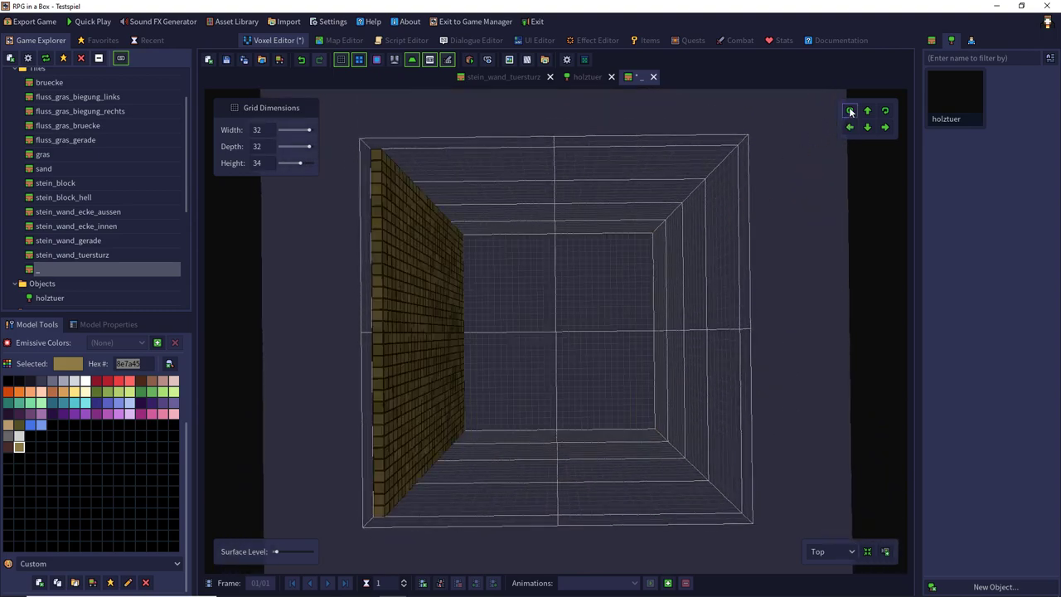
pyautogui.moveTo(650, 286); pyautogui.dragTo(540, 293, button='right')
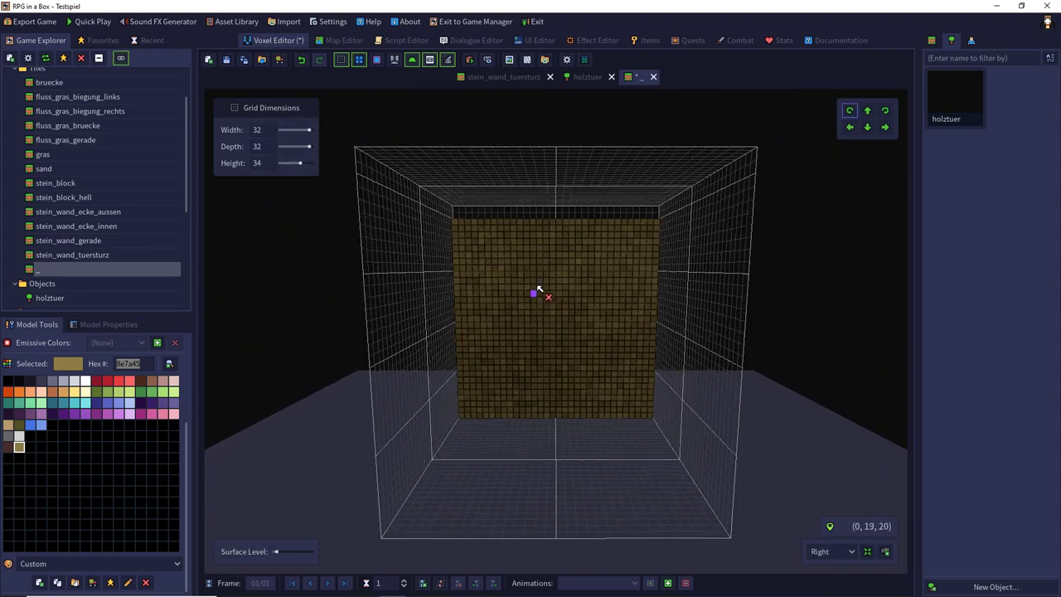
# - Duplicate the upright wood panel one layer in front and shift the copy down so its wrapped rows fill the grid's top
pyautogui.hotkey('ctrl', 'a')
pyautogui.hotkey('ctrl', 'c')
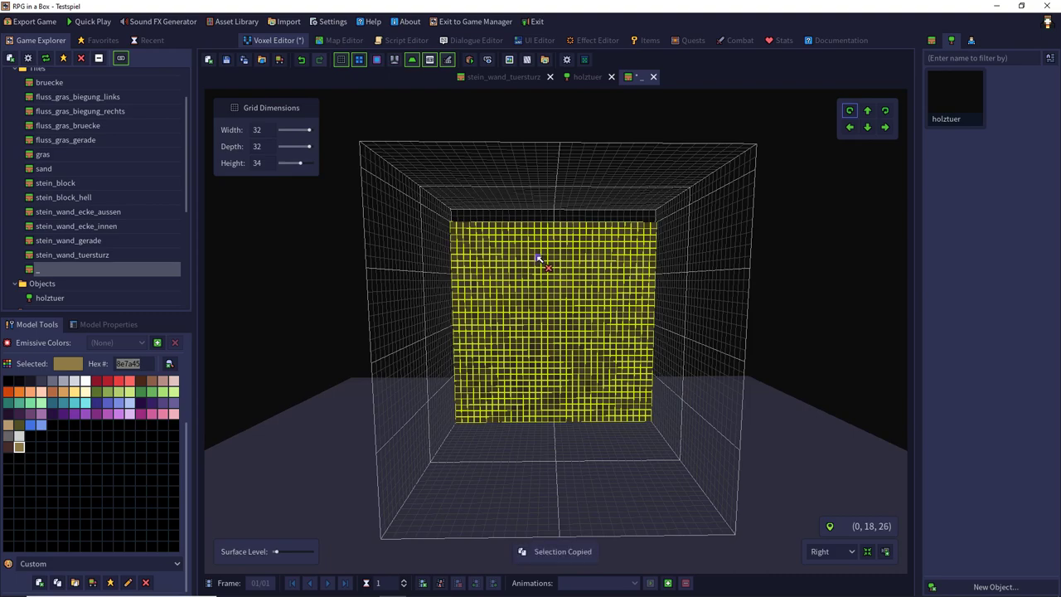
pyautogui.hotkey('ctrl', 'v')
pyautogui.moveTo(545, 150); pyautogui.dragTo(597, 431, button='right')
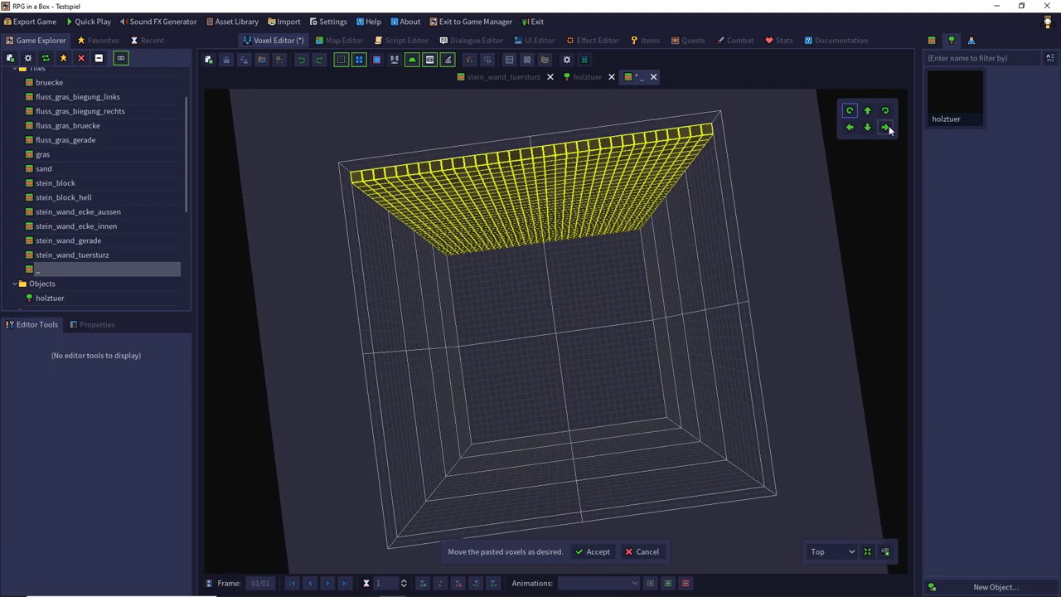
pyautogui.click(868, 128)
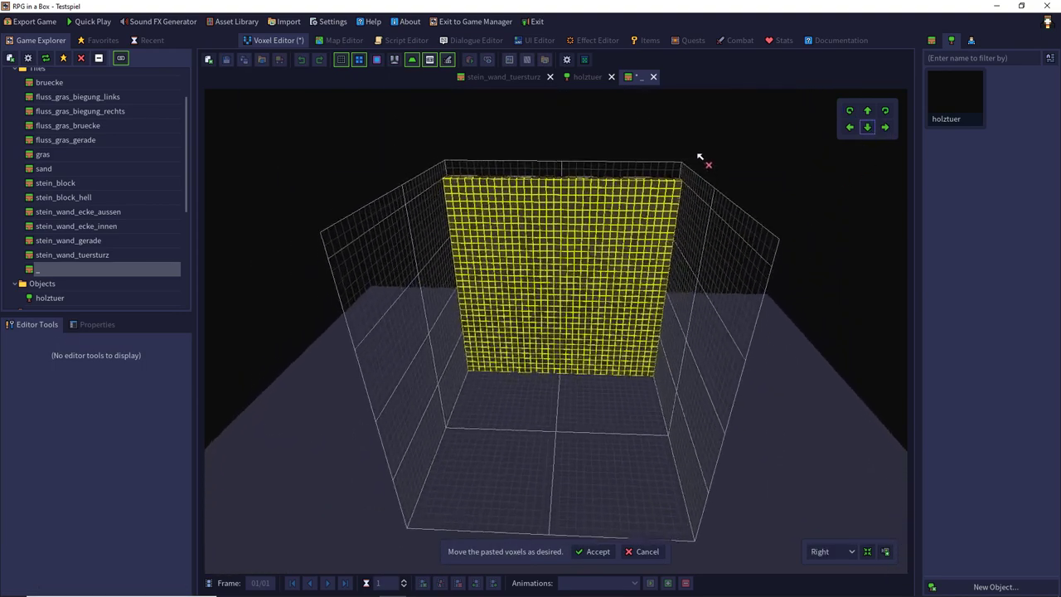
pyautogui.click(868, 127)
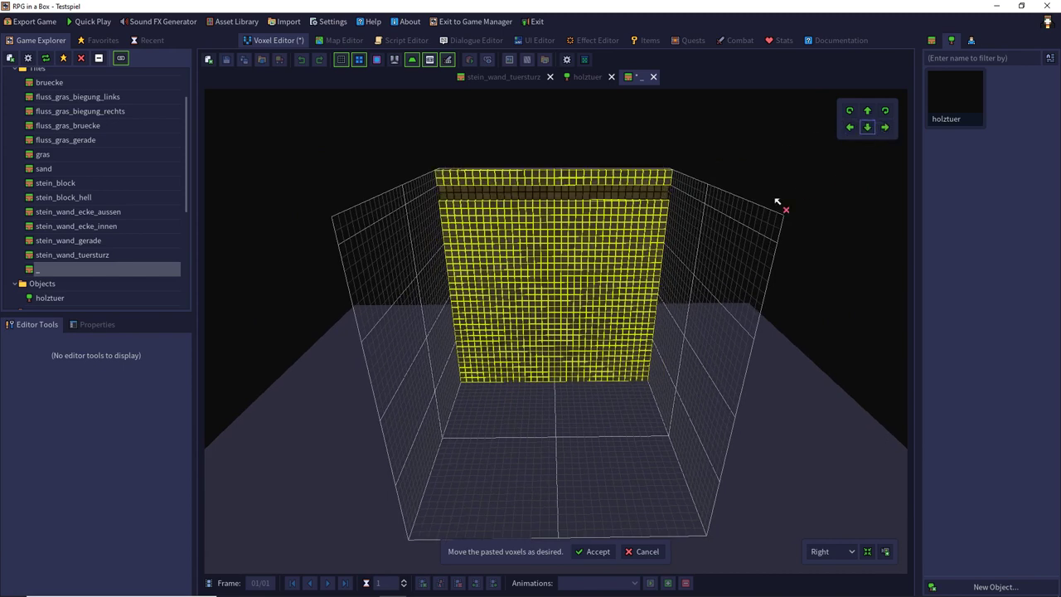
pyautogui.moveTo(723, 233); pyautogui.dragTo(720, 264, button='middle')
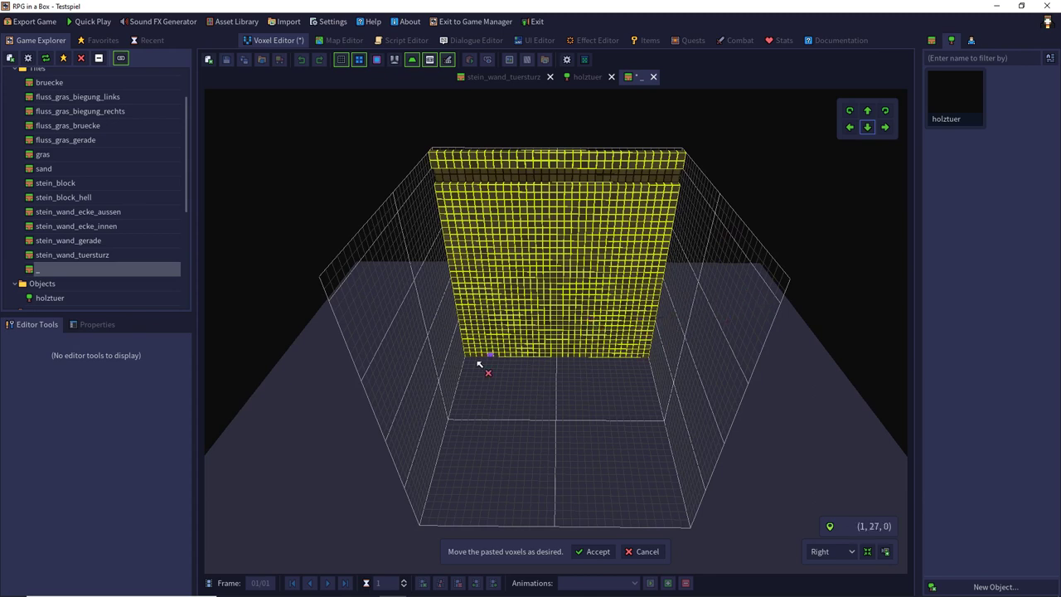
pyautogui.click(598, 551)
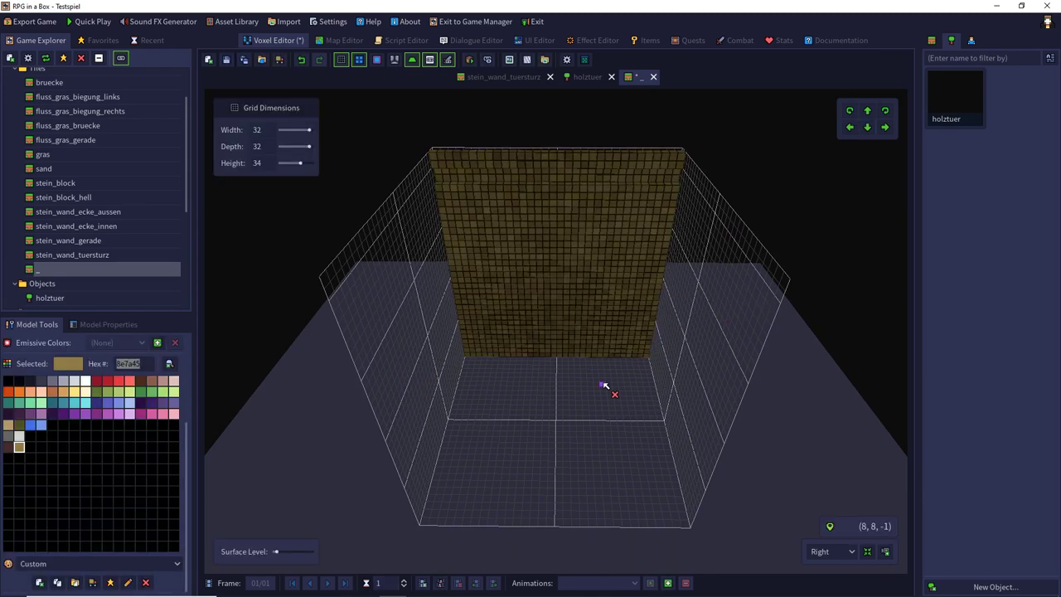
# - Duplicate the doubled wood panel in front of itself and shift the copy down to thicken the panel and vary its pattern
pyautogui.hotkey('ctrl', 'c')
pyautogui.moveTo(605, 347); pyautogui.dragTo(607, 484, button='middle')
pyautogui.hotkey('ctrl', 'v')
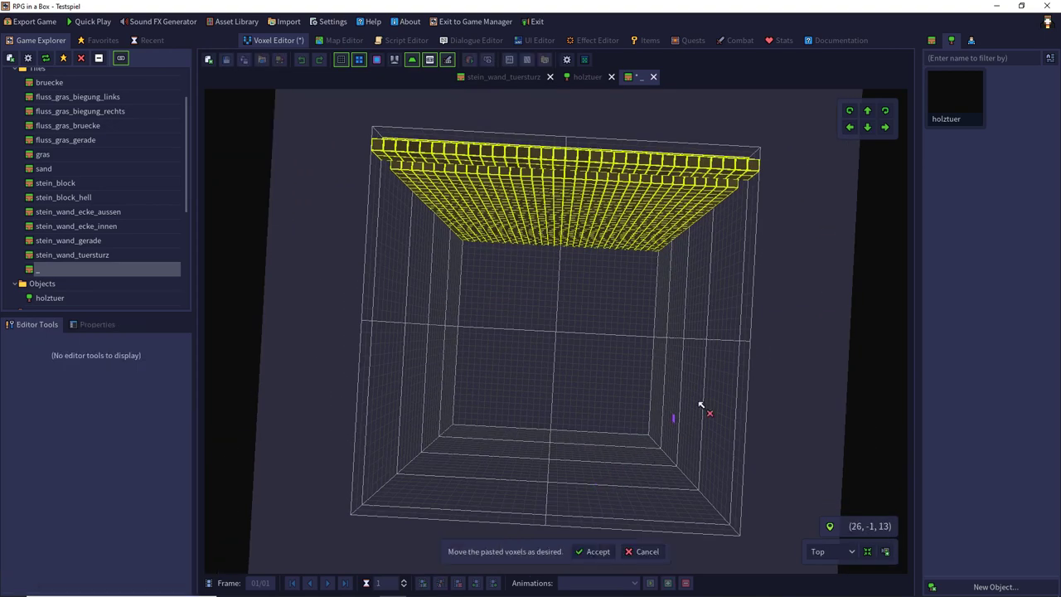
pyautogui.click(868, 127)
pyautogui.click(869, 127)
pyautogui.moveTo(758, 351); pyautogui.dragTo(771, 206, button='middle')
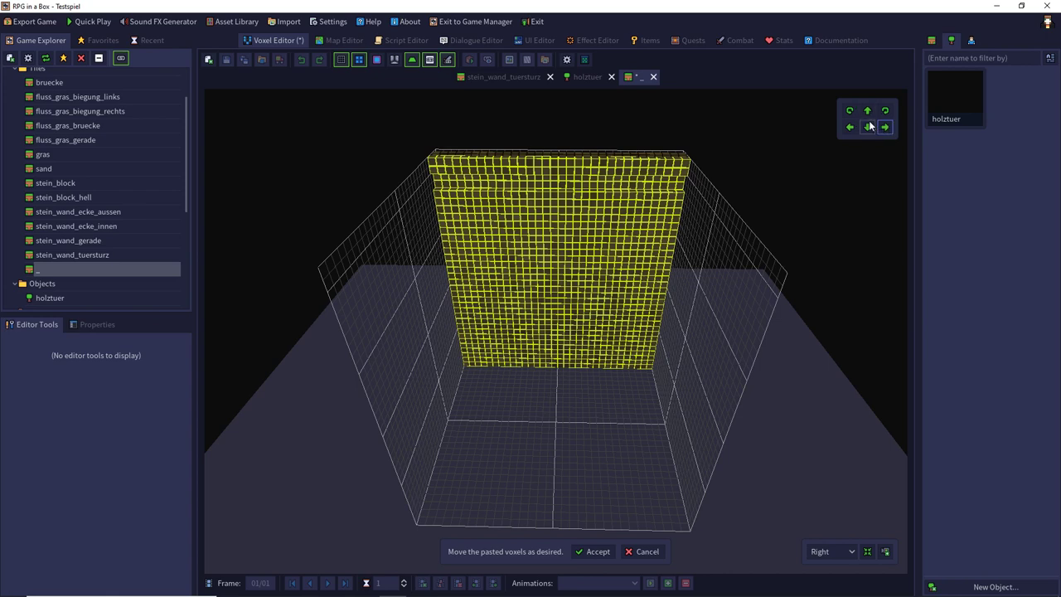
pyautogui.click(870, 127)
pyautogui.click(869, 127)
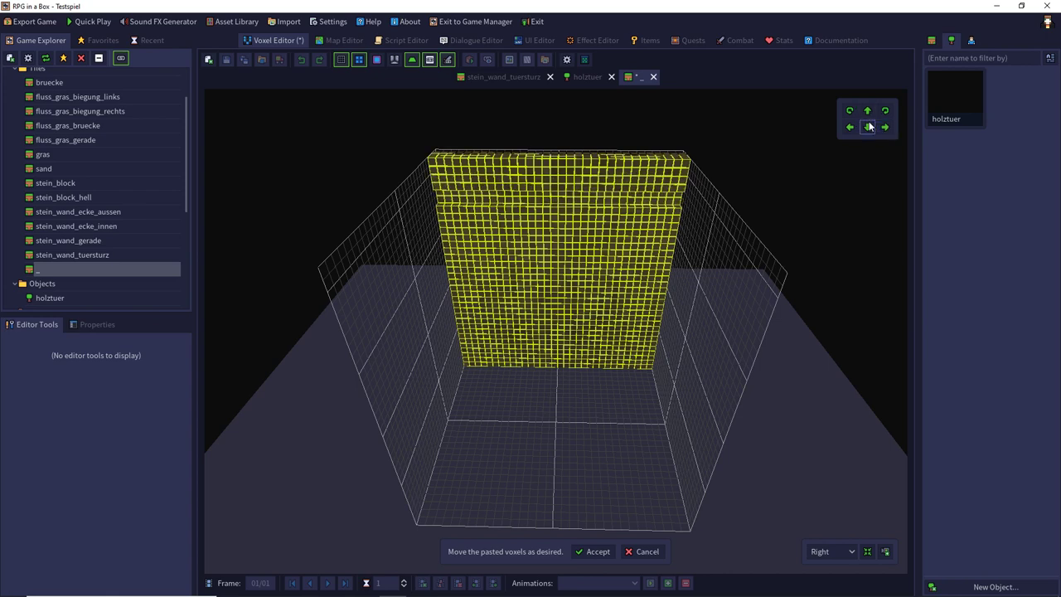
pyautogui.click(599, 551)
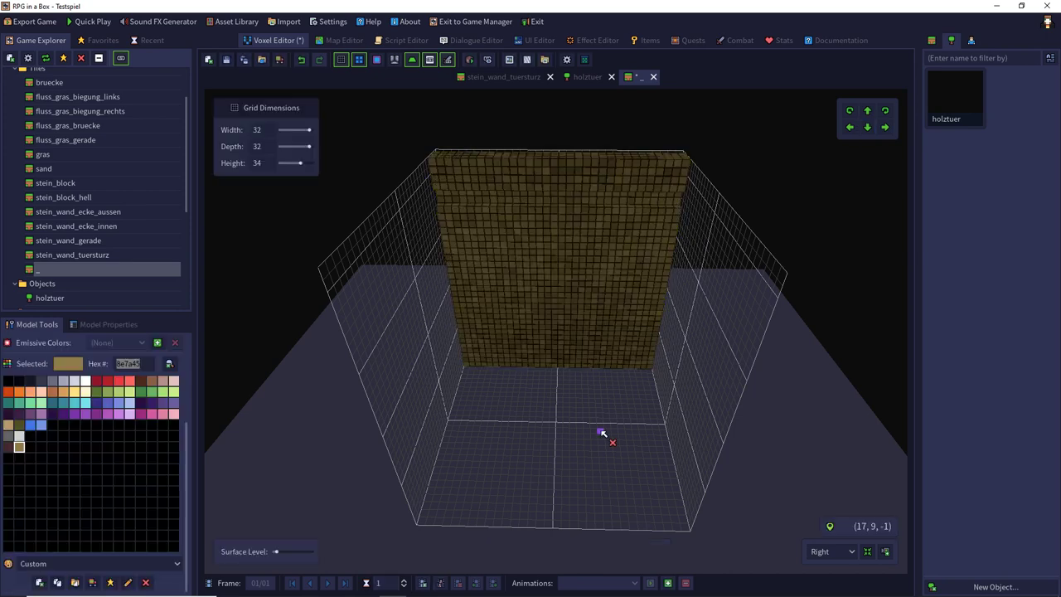
# - Try to reduce the grid width and depth to 16, and undo the resize
pyautogui.moveTo(594, 410); pyautogui.dragTo(601, 357, button='right')
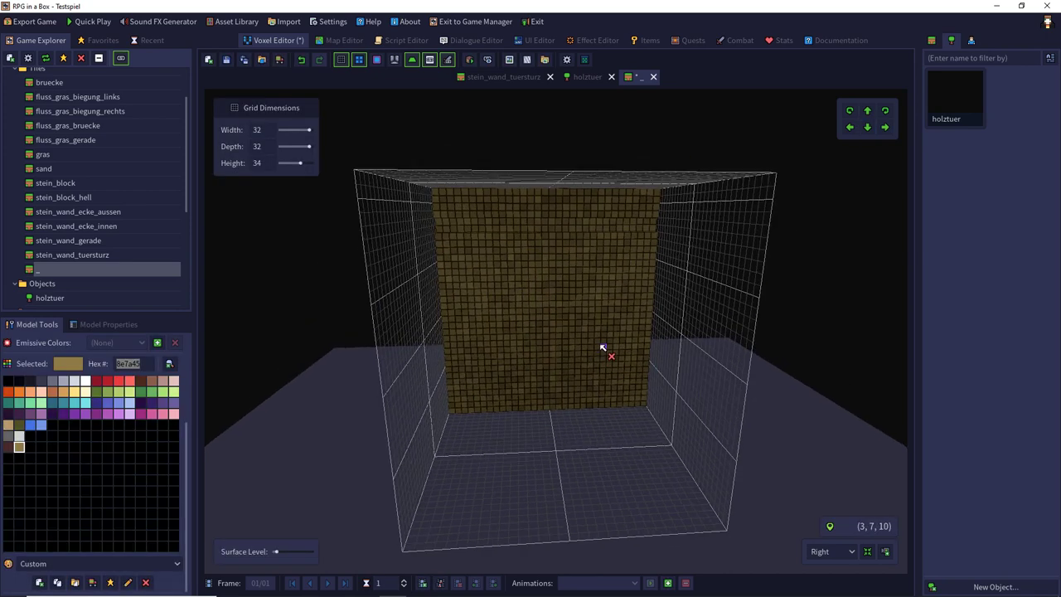
pyautogui.scroll(5, 583, 349)
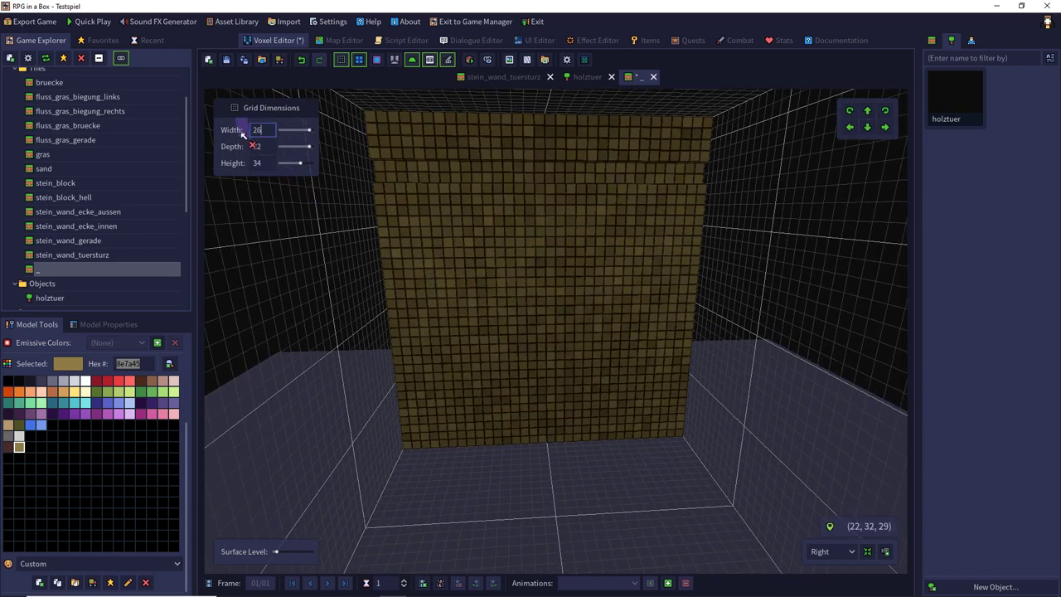
pyautogui.moveTo(270, 132); pyautogui.dragTo(222, 139)
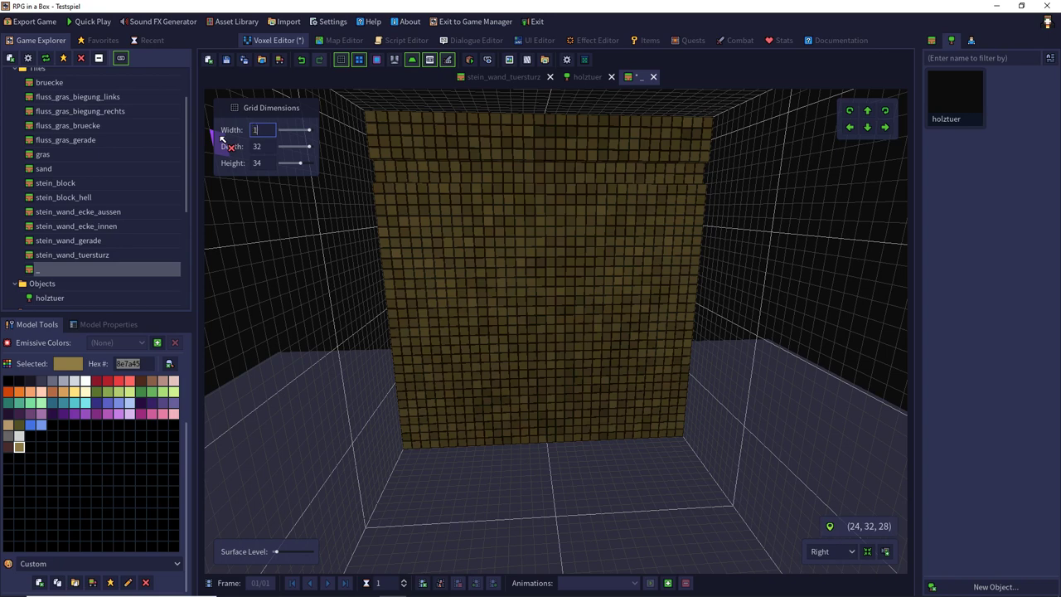
pyautogui.press('Return')
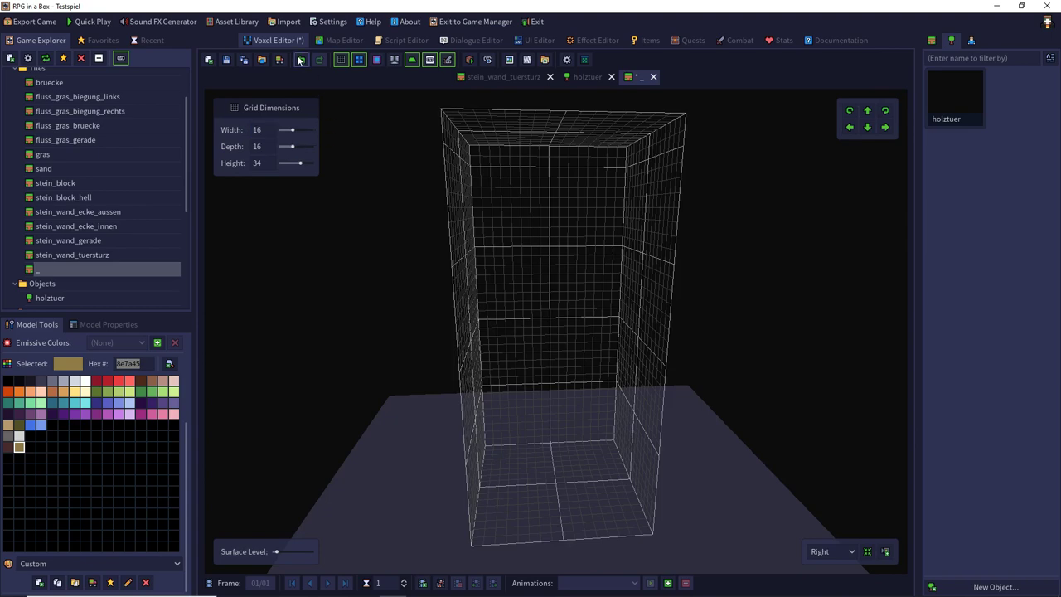
pyautogui.click(300, 60)
# - Select all voxels of the thickened wood panel
pyautogui.moveTo(472, 299); pyautogui.dragTo(596, 290, button='middle')
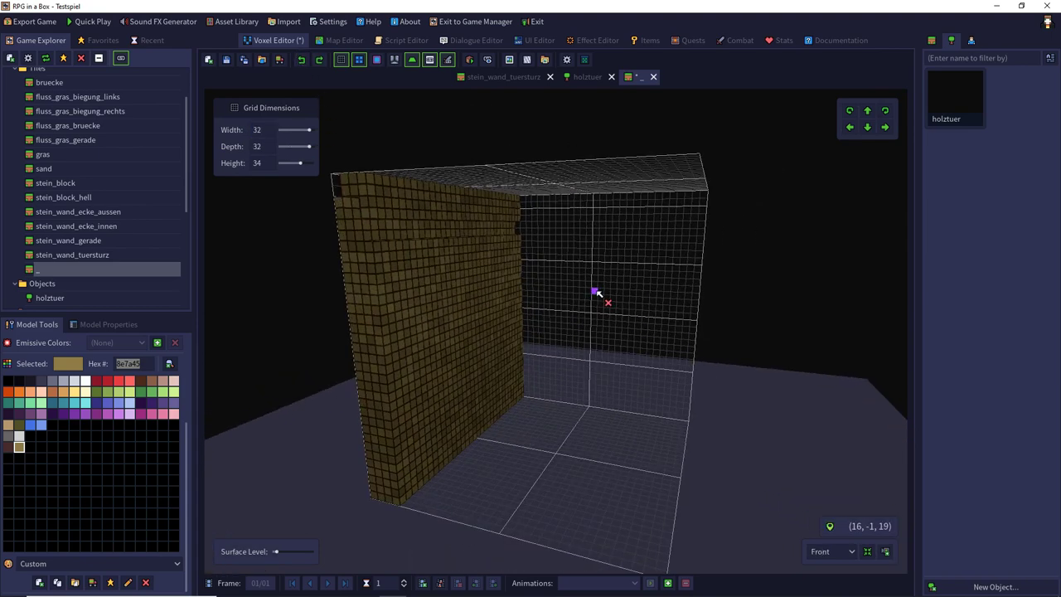
pyautogui.hotkey('ctrl', 'a')
pyautogui.moveTo(808, 187); pyautogui.dragTo(727, 202, button='right')
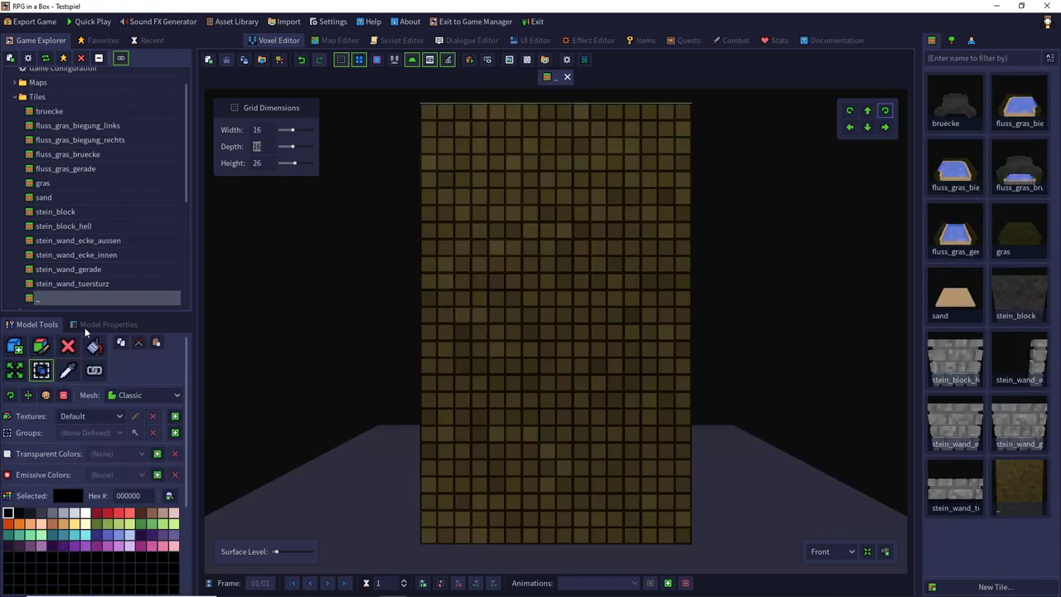
# - Switch the color palette to Custom and pick the dark brown 462b2b
pyautogui.scroll(-3, 91, 438)
pyautogui.click(78, 572)
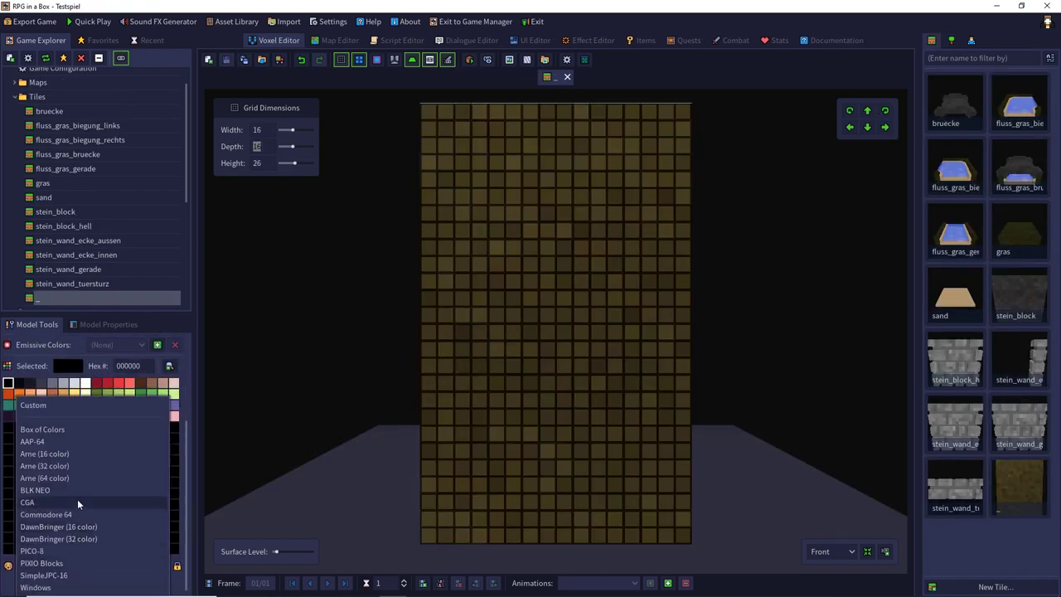
pyautogui.click(63, 406)
pyautogui.click(8, 450)
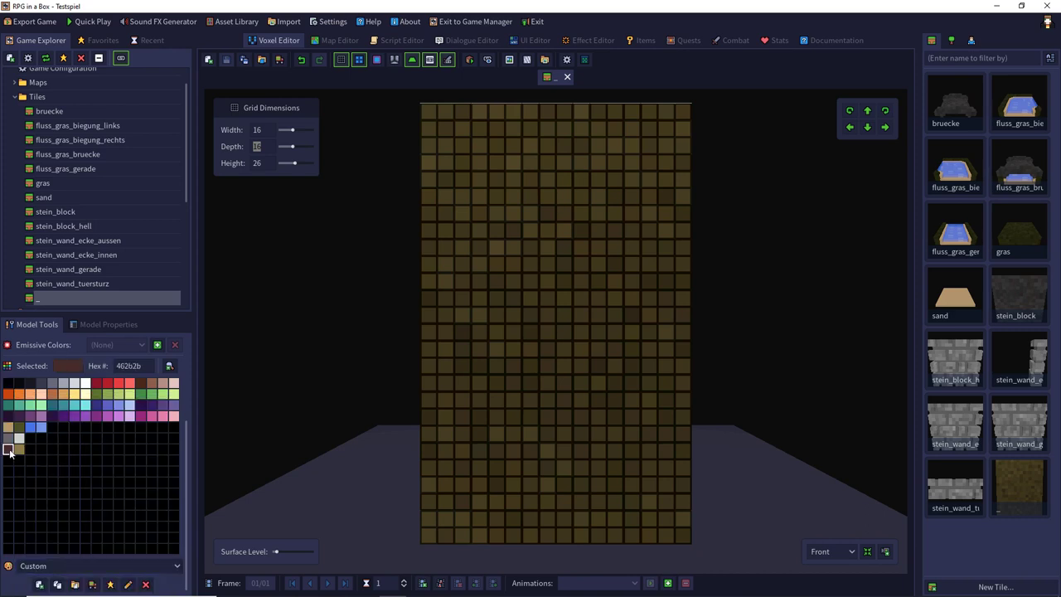
# - Paint vertical border strips in 462b2b along both side edges of the wood panel, using the paint tool in Box mode
pyautogui.scroll(3, 41, 410)
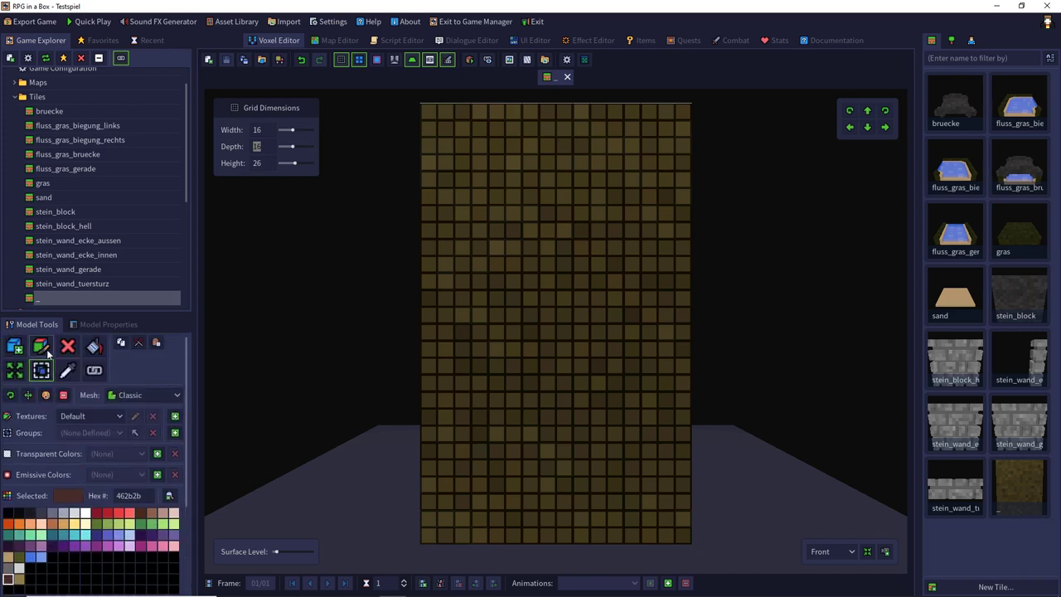
pyautogui.click(46, 349)
pyautogui.moveTo(273, 439); pyautogui.dragTo(315, 438, button='middle')
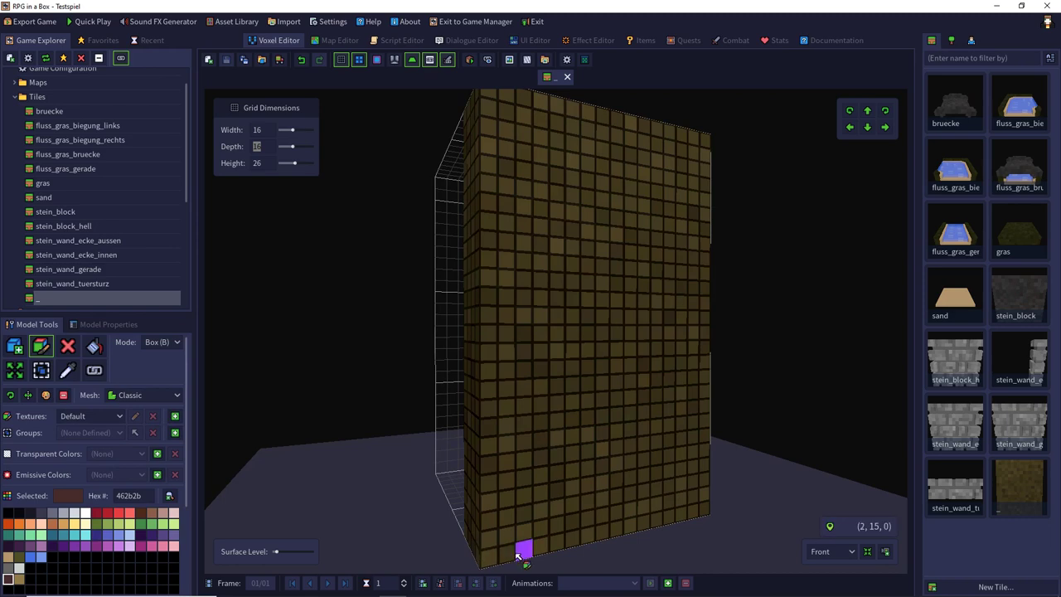
pyautogui.moveTo(504, 407); pyautogui.dragTo(508, 524, button='right')
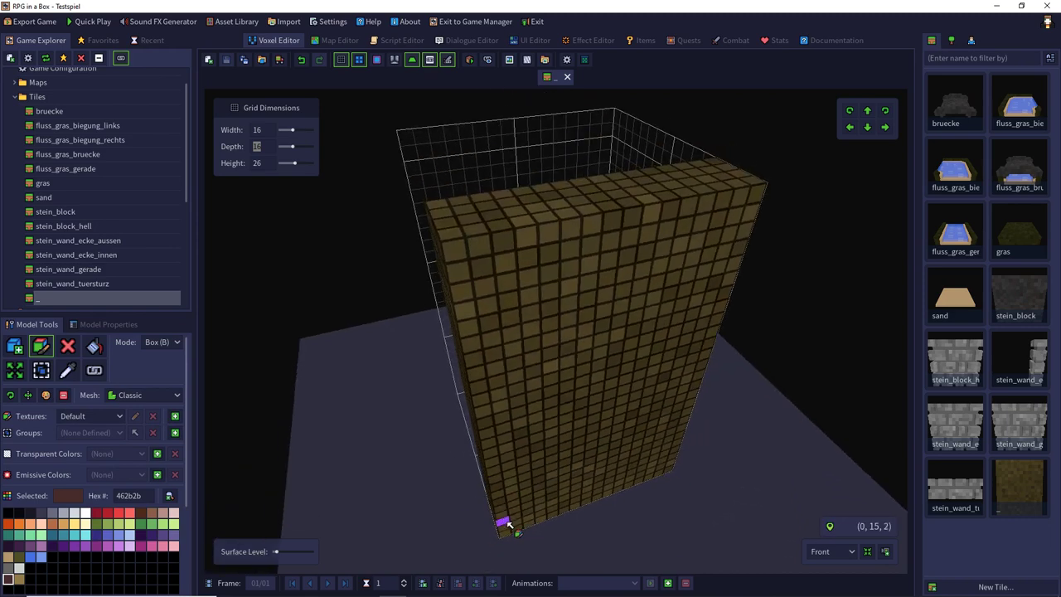
pyautogui.moveTo(516, 529); pyautogui.dragTo(449, 209)
pyautogui.moveTo(448, 209); pyautogui.dragTo(583, 407, button='right')
pyautogui.moveTo(625, 528)
pyautogui.mouseDown()
pyautogui.moveTo(655, 231)
pyautogui.moveTo(680, 175)
pyautogui.moveTo(694, 177)
pyautogui.mouseUp()
pyautogui.moveTo(690, 356)
pyautogui.mouseDown(button='right')
pyautogui.moveTo(657, 368)
pyautogui.moveTo(672, 358)
pyautogui.mouseUp(button='right')
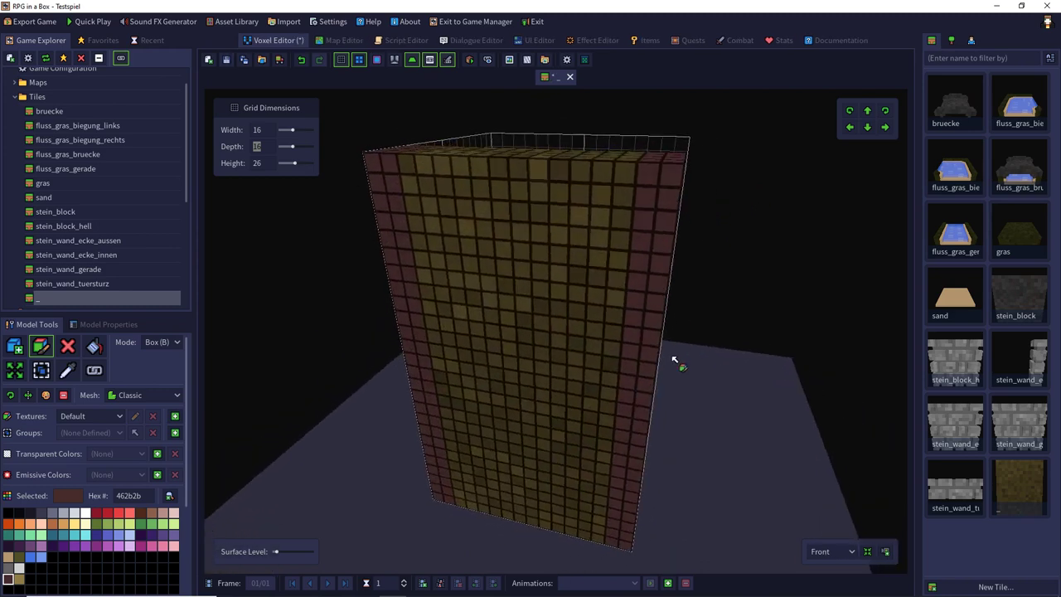
# - Paint the panel's top border in 462b2b across the front and back to join the two side strips
pyautogui.moveTo(414, 186)
pyautogui.mouseDown()
pyautogui.moveTo(523, 161)
pyautogui.moveTo(628, 152)
pyautogui.moveTo(644, 161)
pyautogui.moveTo(637, 156)
pyautogui.mouseUp()
pyautogui.moveTo(636, 156); pyautogui.dragTo(463, 242, button='right')
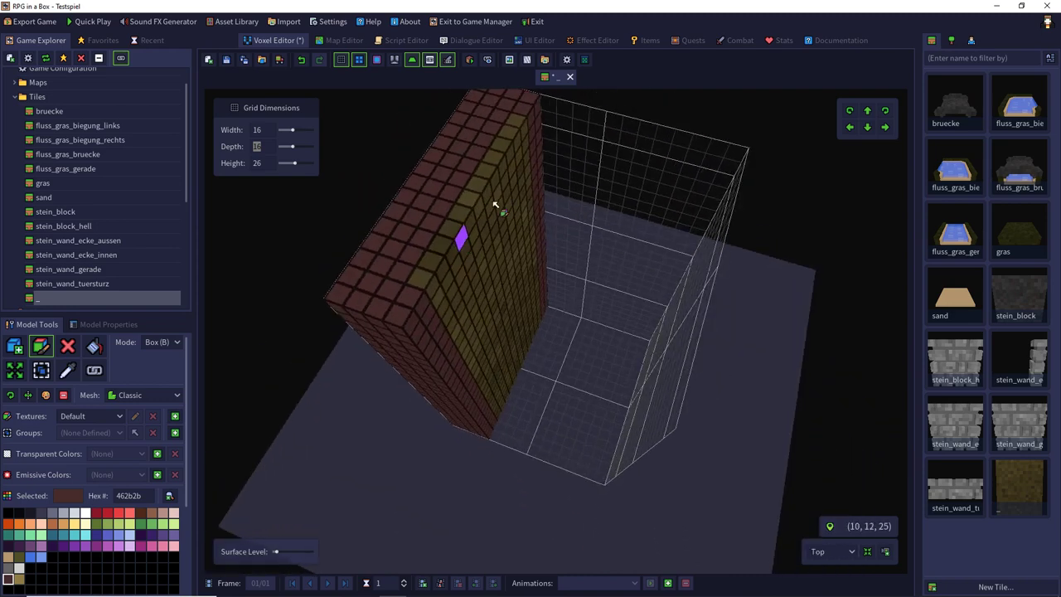
pyautogui.moveTo(514, 149); pyautogui.dragTo(405, 266)
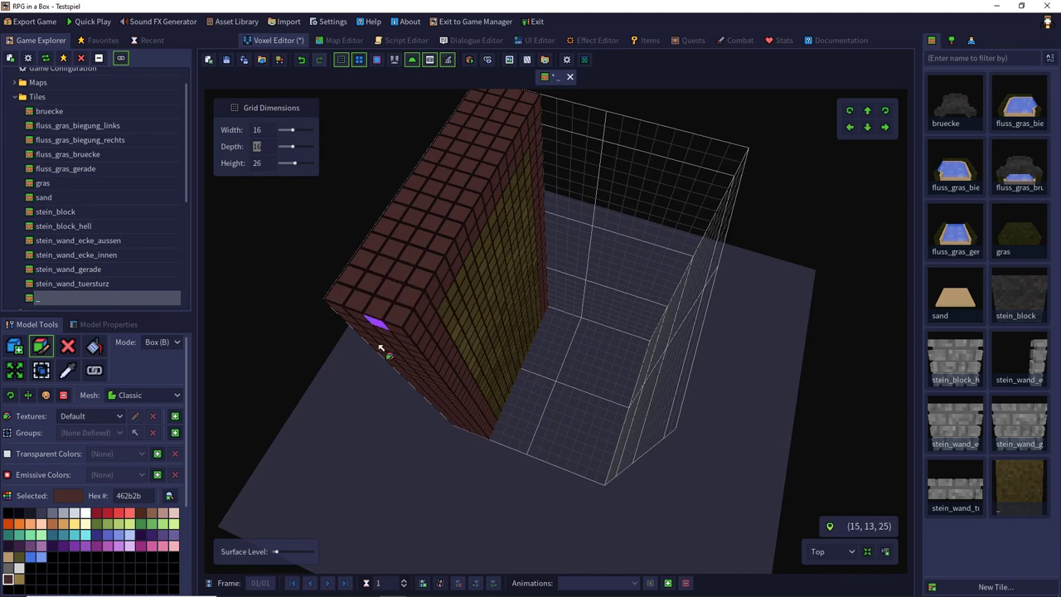
# - Paint the voxels along the door's bottom front edge and underside with the dark brown frame colour 462b2b
pyautogui.moveTo(380, 346)
pyautogui.mouseDown(button='right')
pyautogui.moveTo(560, 248)
pyautogui.moveTo(596, 208)
pyautogui.mouseUp(button='right')
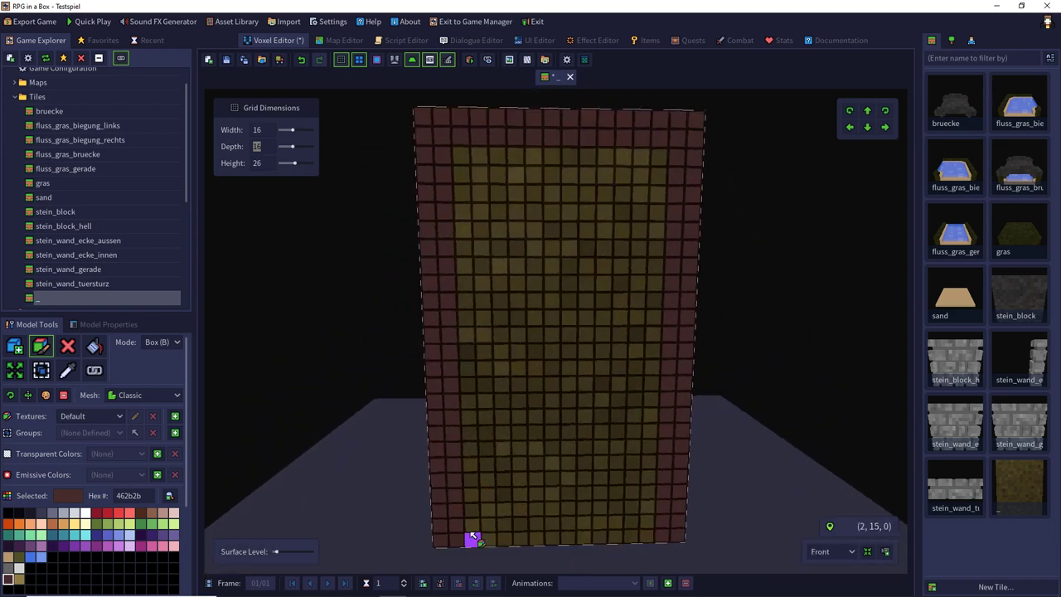
pyautogui.moveTo(476, 540); pyautogui.dragTo(646, 542)
pyautogui.moveTo(645, 524)
pyautogui.mouseDown(button='right')
pyautogui.moveTo(616, 327)
pyautogui.moveTo(601, 322)
pyautogui.mouseUp(button='right')
pyautogui.moveTo(642, 286); pyautogui.dragTo(599, 292)
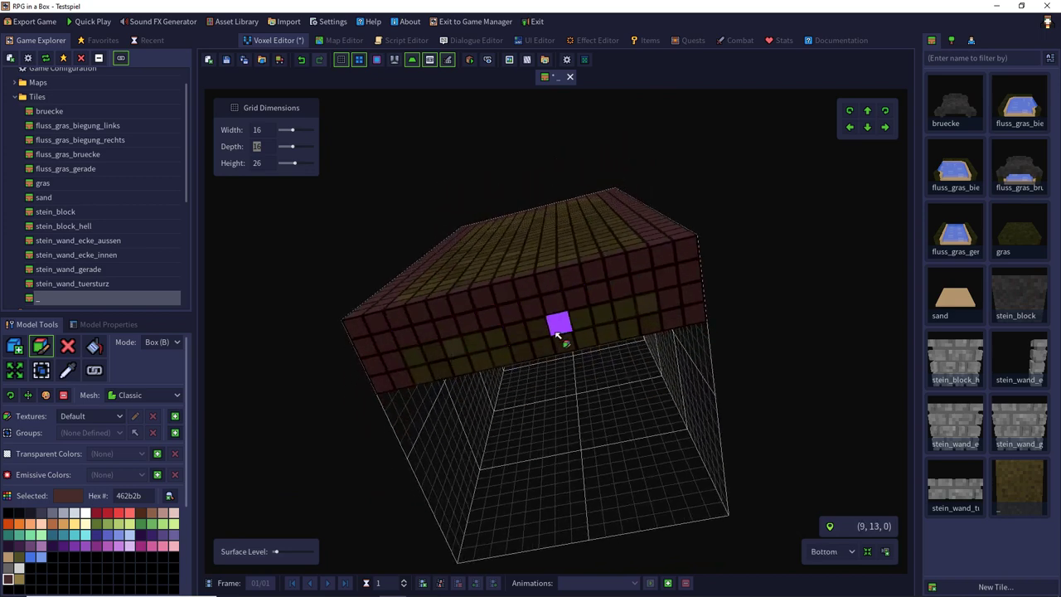
# - Switch to the Front view and copy all voxels of the door model
pyautogui.moveTo(558, 332); pyautogui.dragTo(586, 494, button='right')
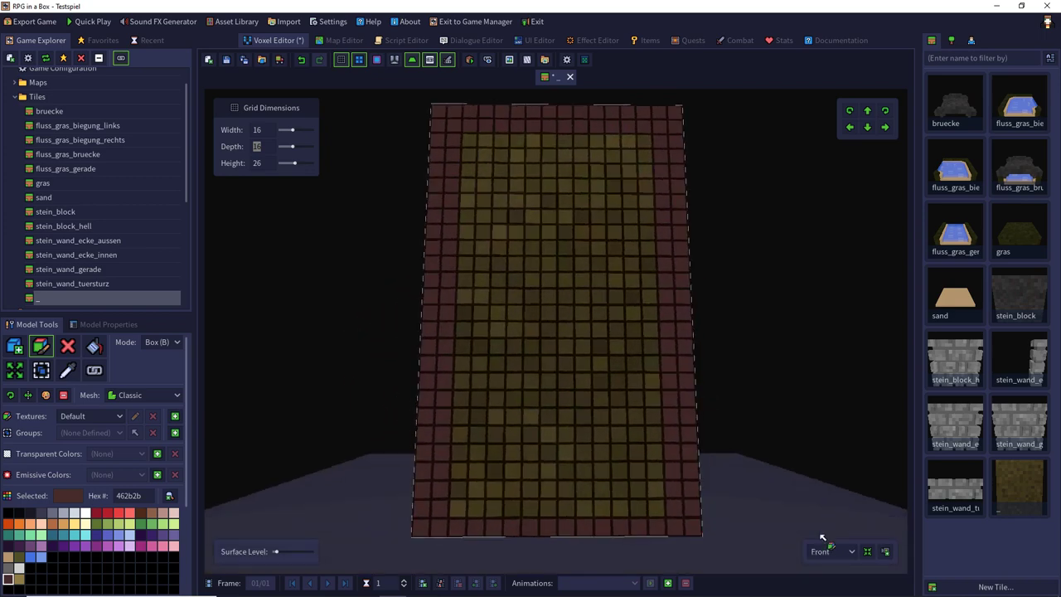
pyautogui.moveTo(822, 538); pyautogui.dragTo(733, 224, button='right')
pyautogui.click(837, 552)
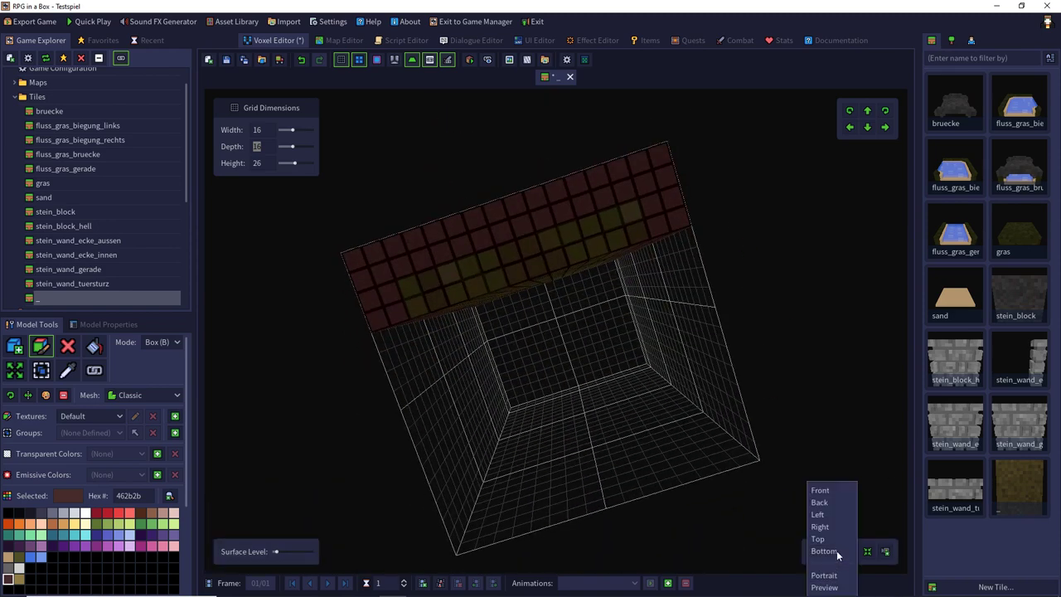
pyautogui.click(820, 490)
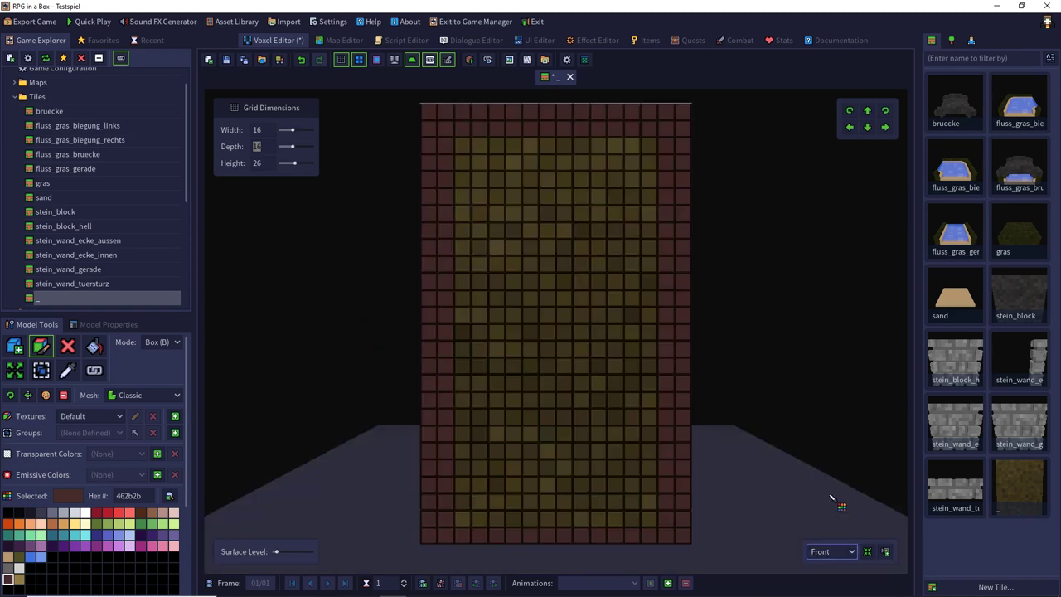
pyautogui.hotkey('ctrl', 'a')
pyautogui.hotkey('ctrl', 'c')
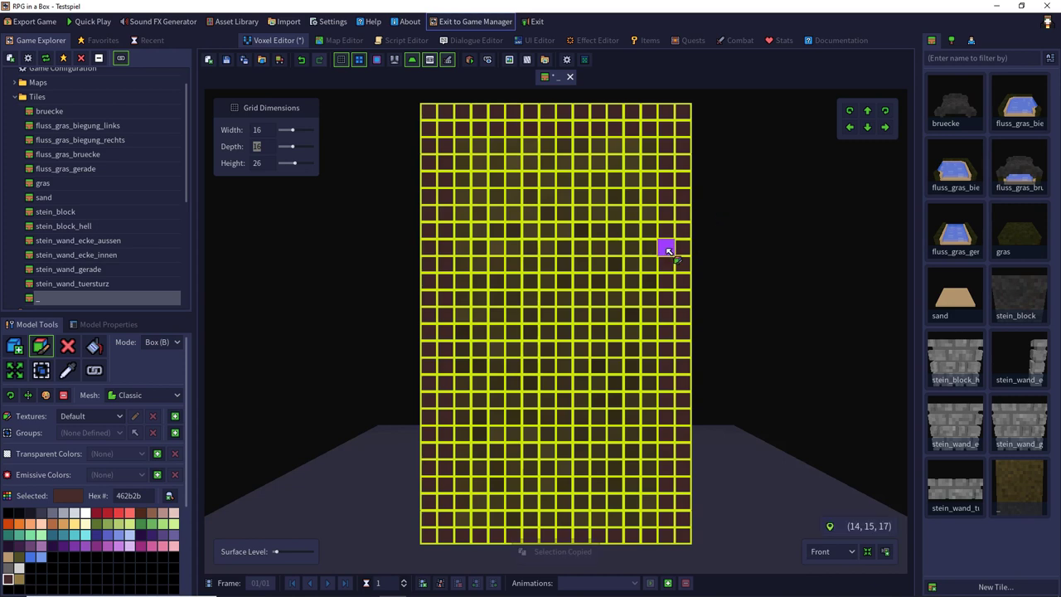
# - Open the holztuer object, paste the copied door voxels at their default position and save the object
pyautogui.click(952, 41)
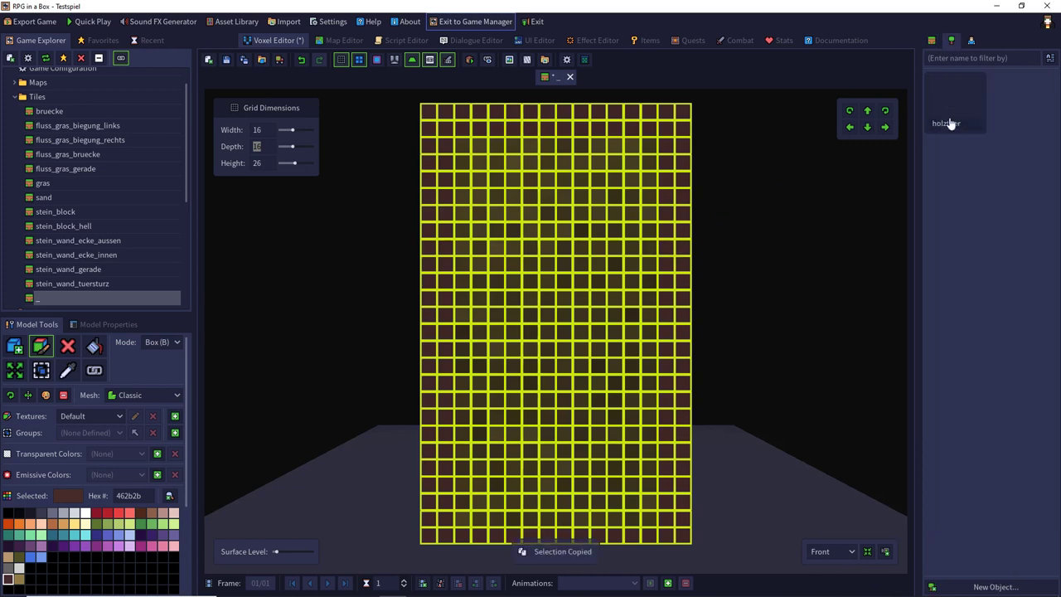
pyautogui.doubleClick(951, 123)
pyautogui.hotkey('ctrl', 'v')
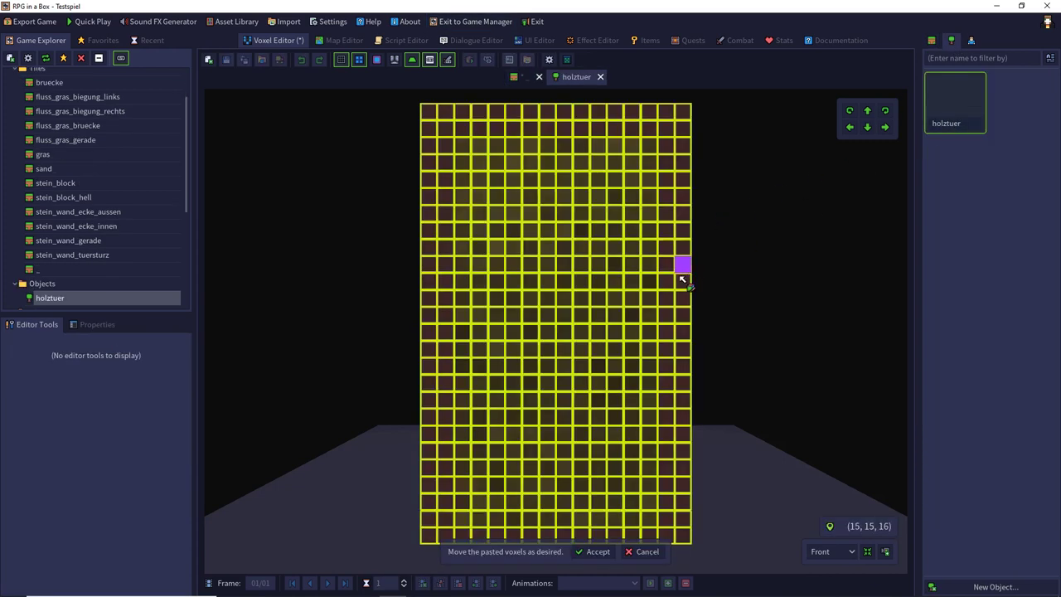
pyautogui.press('Return')
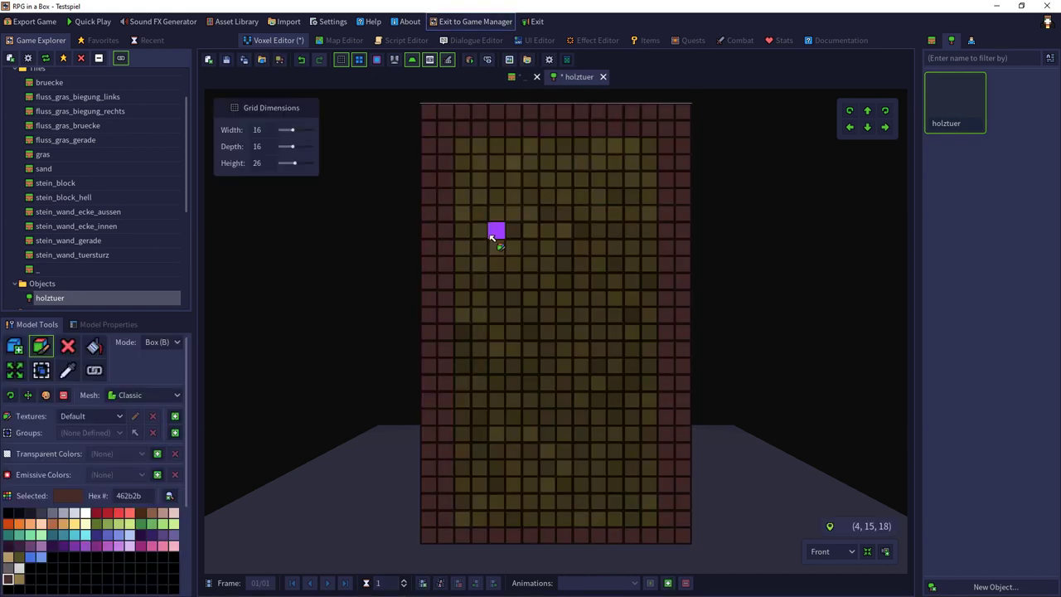
pyautogui.click(227, 60)
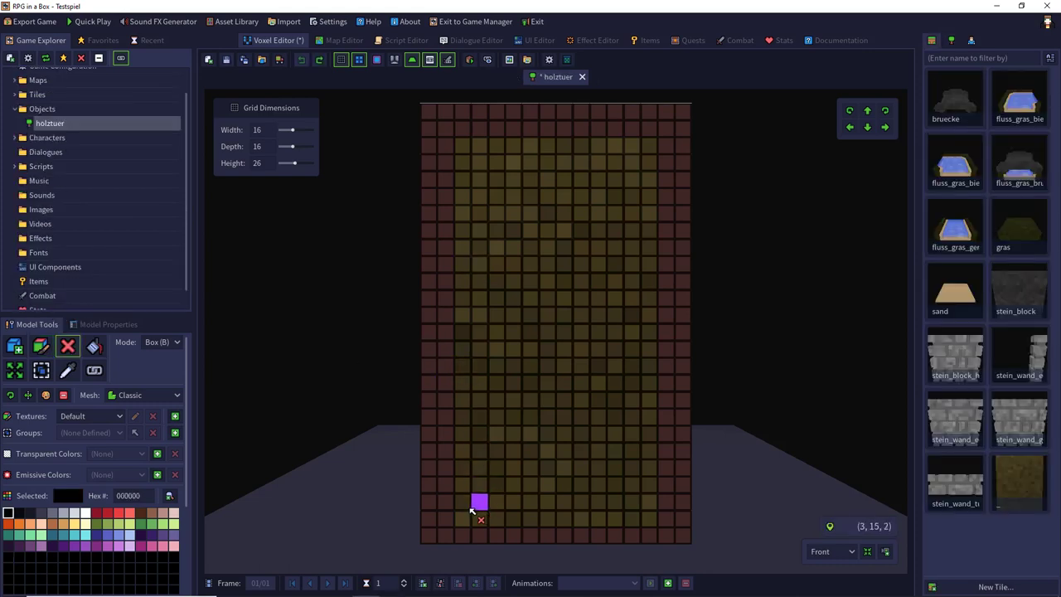
pyautogui.moveTo(467, 507); pyautogui.dragTo(645, 514)
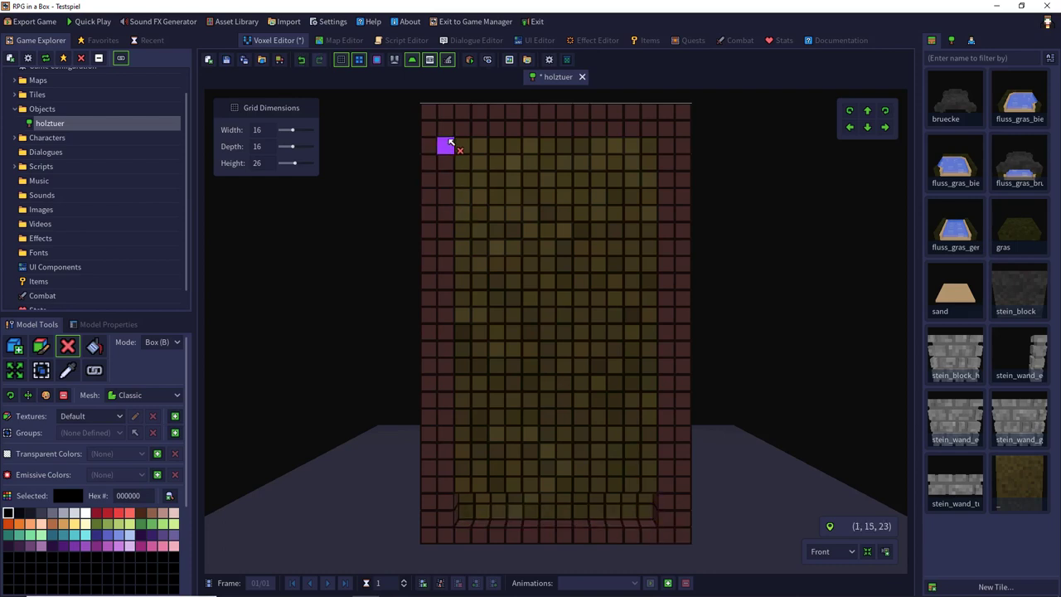
pyautogui.moveTo(464, 150); pyautogui.dragTo(646, 168)
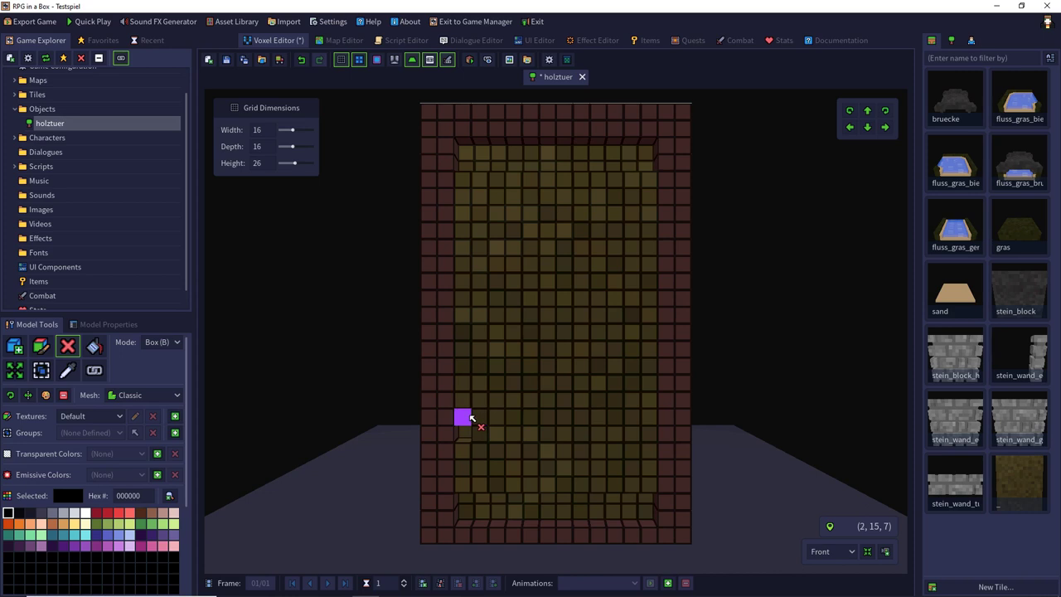
pyautogui.hotkey('ctrl', 'z')
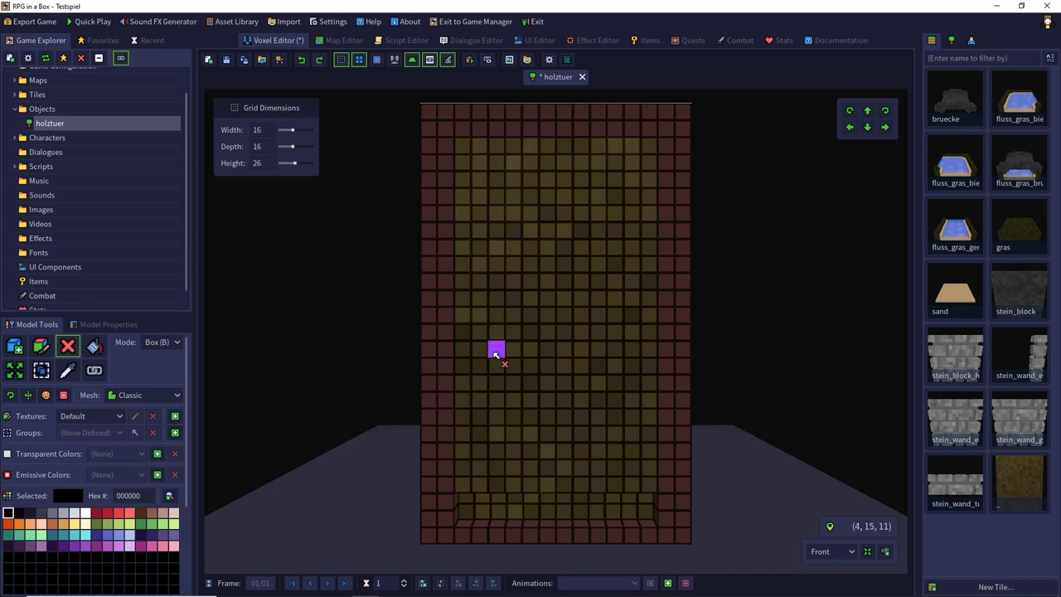
pyautogui.moveTo(465, 147); pyautogui.dragTo(652, 163)
pyautogui.hotkey('ctrl', 'z')
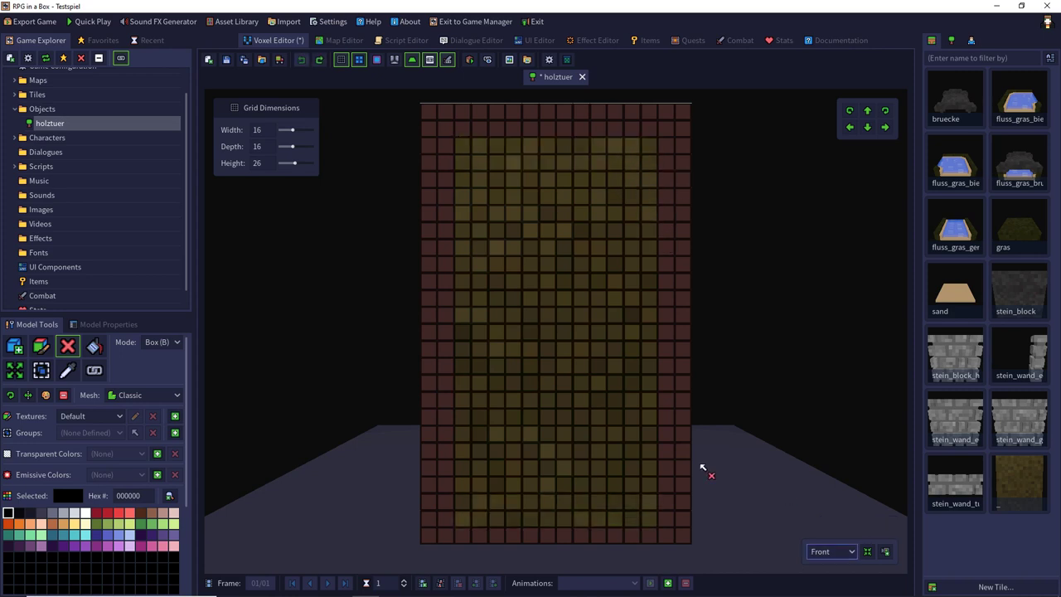
# - Delete the front voxel layer inside the door frame and recess the panel's top and bottom two rows one voxel deeper
pyautogui.moveTo(469, 146)
pyautogui.mouseDown()
pyautogui.moveTo(651, 520)
pyautogui.moveTo(474, 496)
pyautogui.mouseUp()
pyautogui.moveTo(467, 155); pyautogui.dragTo(642, 166)
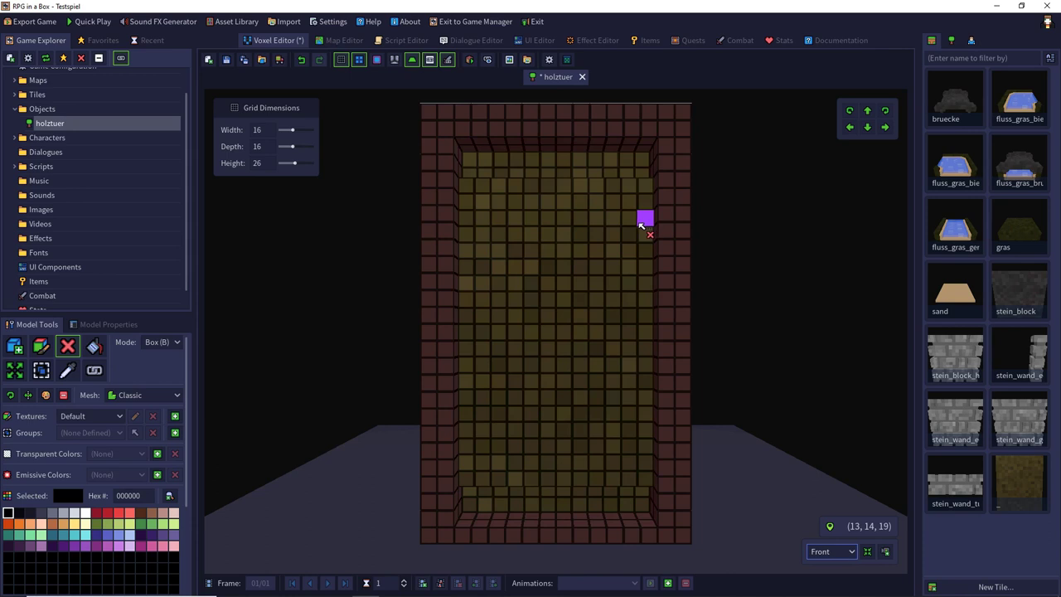
# - Delete the front panel voxels between the crossbars on the upper-left side, leaving a stepped diagonal brace edge
pyautogui.moveTo(617, 222); pyautogui.dragTo(467, 220)
pyautogui.moveTo(596, 240); pyautogui.dragTo(468, 249)
pyautogui.moveTo(576, 269); pyautogui.dragTo(469, 270)
pyautogui.moveTo(558, 284); pyautogui.dragTo(475, 317)
pyautogui.moveTo(499, 308); pyautogui.dragTo(503, 335, button='middle')
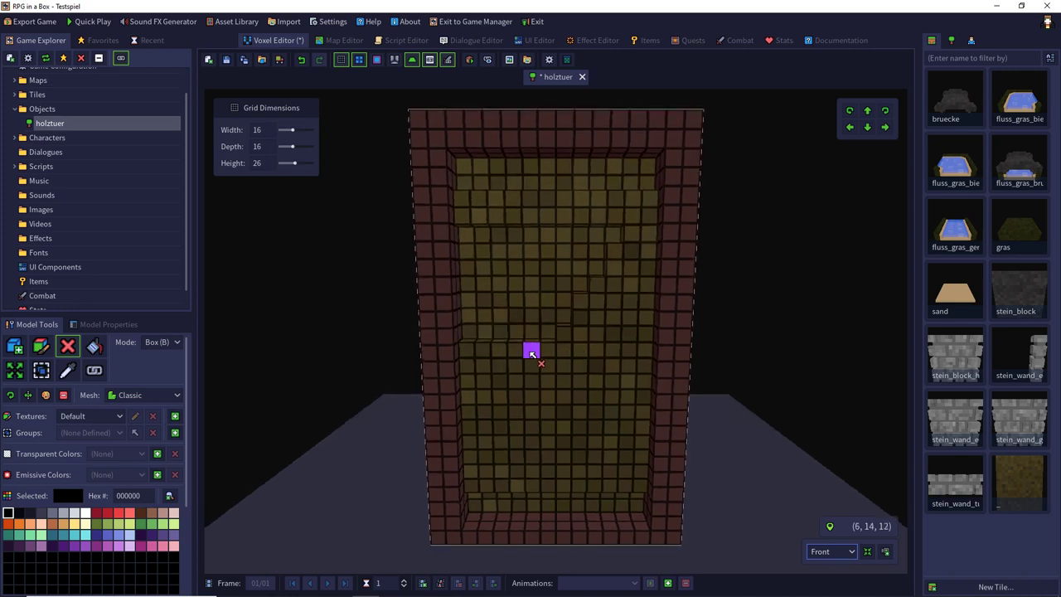
pyautogui.moveTo(531, 352); pyautogui.dragTo(639, 462)
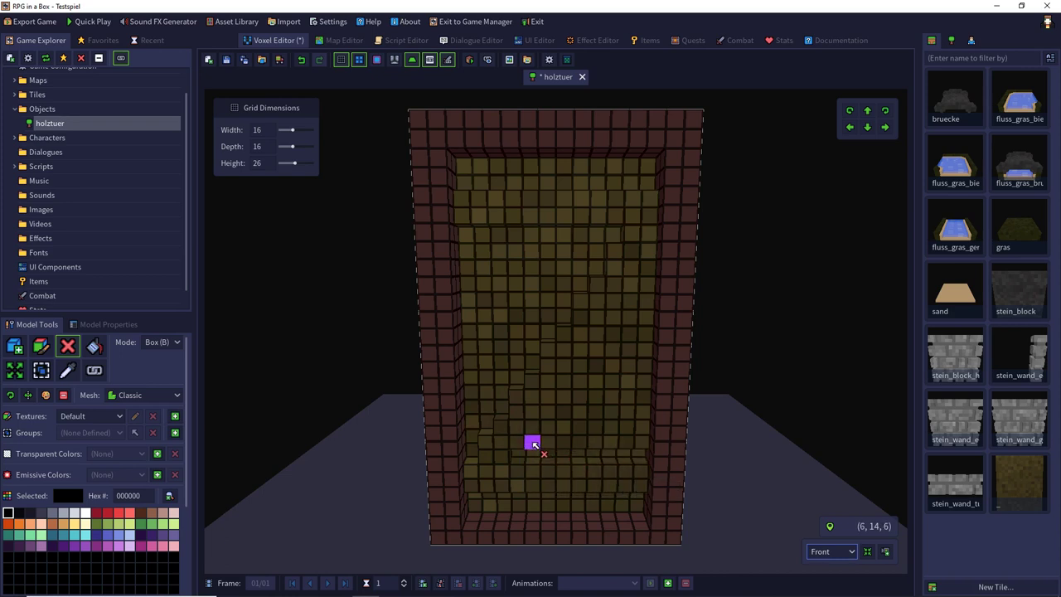
# - Delete the front panel voxels on the lower-right side of the diagonal brace, up to the upper crossbar
pyautogui.moveTo(535, 445); pyautogui.dragTo(641, 442)
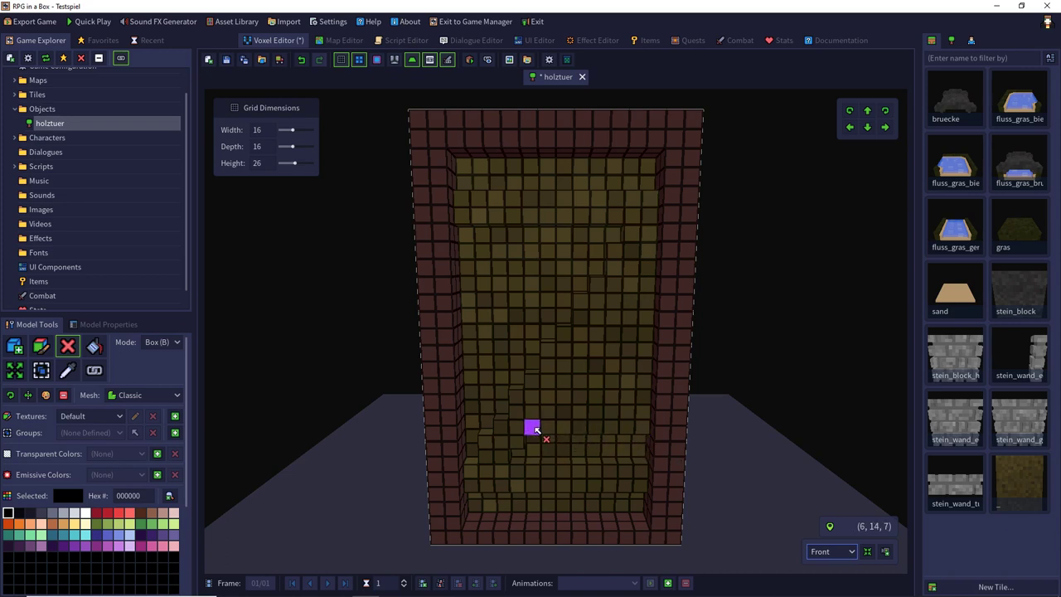
pyautogui.moveTo(545, 428); pyautogui.dragTo(640, 429)
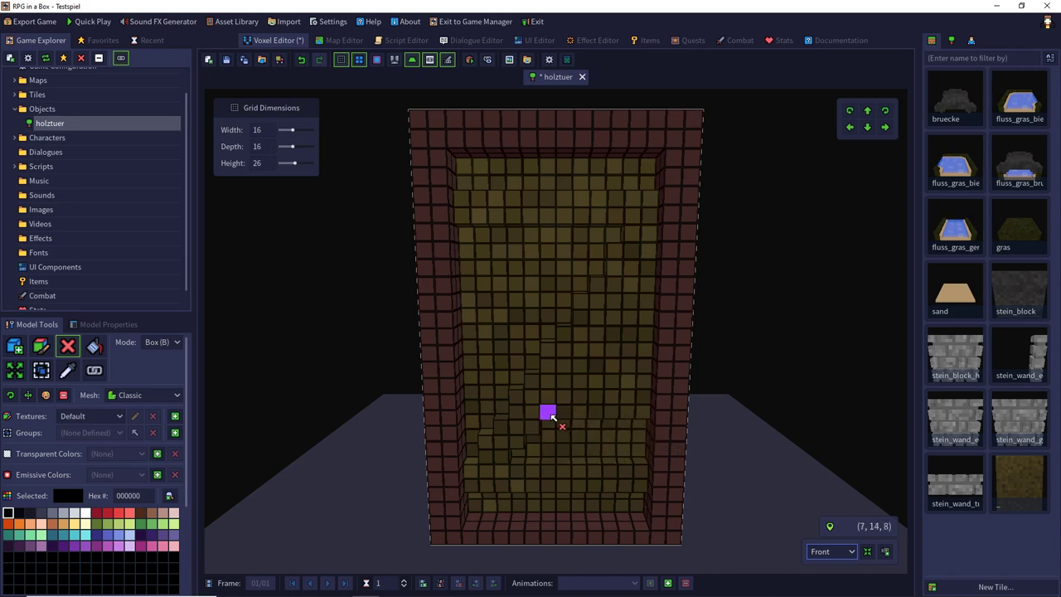
pyautogui.moveTo(552, 417); pyautogui.dragTo(644, 420)
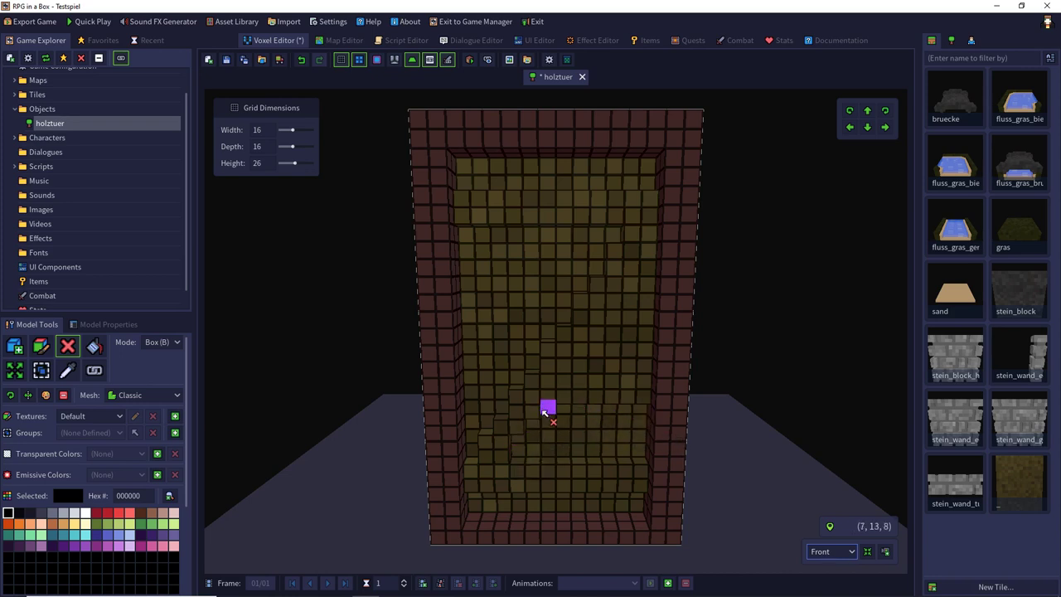
pyautogui.moveTo(545, 400); pyautogui.dragTo(640, 396)
pyautogui.moveTo(569, 382); pyautogui.dragTo(647, 256)
# - On the door's back, delete one voxel layer from the panel's top two rows and bottom two rows
pyautogui.moveTo(629, 301); pyautogui.dragTo(618, 172, button='middle')
pyautogui.moveTo(616, 171); pyautogui.dragTo(469, 224, button='right')
pyautogui.moveTo(491, 189); pyautogui.dragTo(622, 197)
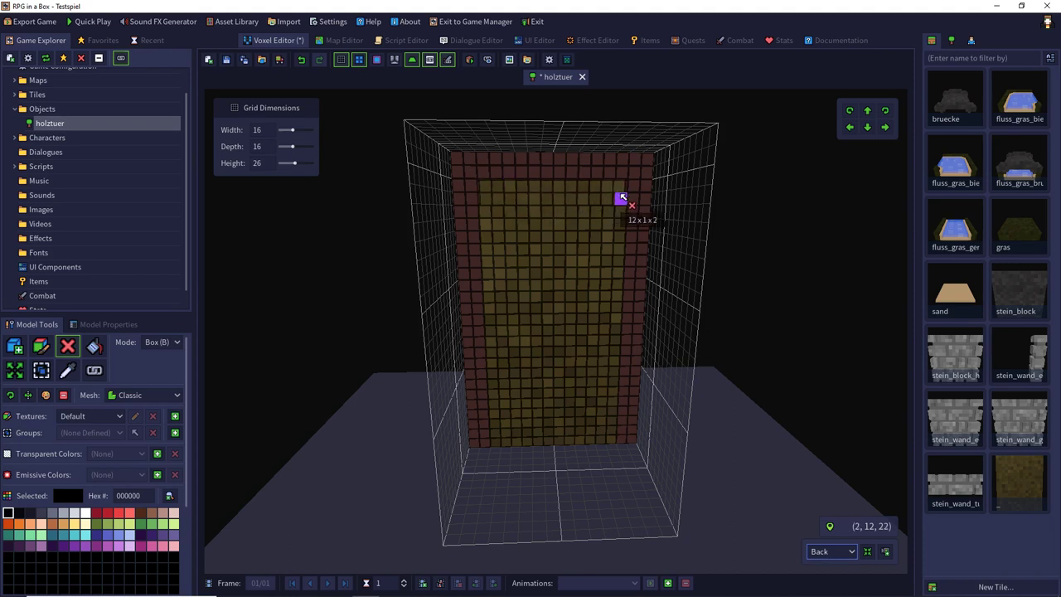
pyautogui.moveTo(498, 435)
pyautogui.mouseDown()
pyautogui.moveTo(614, 423)
pyautogui.moveTo(604, 435)
pyautogui.moveTo(526, 445)
pyautogui.moveTo(498, 439)
pyautogui.moveTo(507, 428)
pyautogui.mouseUp()
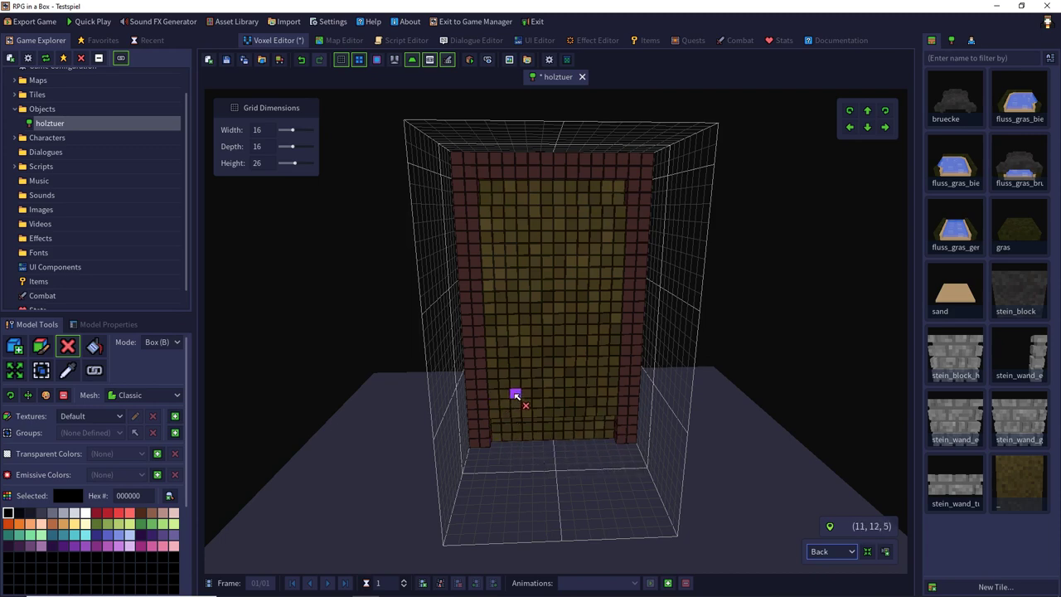
# - On the door's back, delete the voxels between the crossbars on the upper-right side of a stepped diagonal
pyautogui.moveTo(516, 392); pyautogui.dragTo(521, 295, button='right')
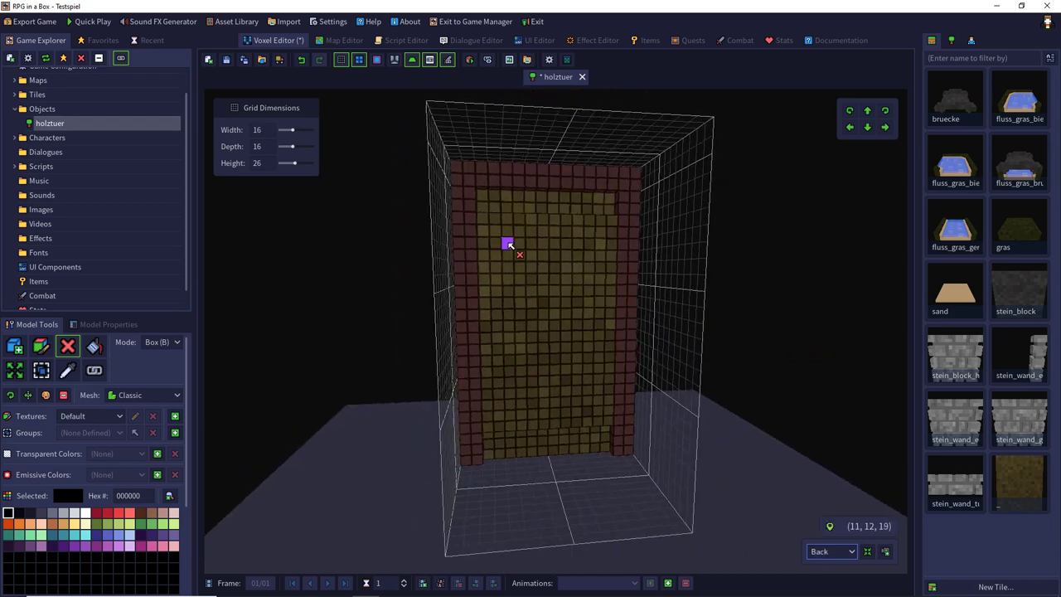
pyautogui.moveTo(510, 246); pyautogui.dragTo(609, 246)
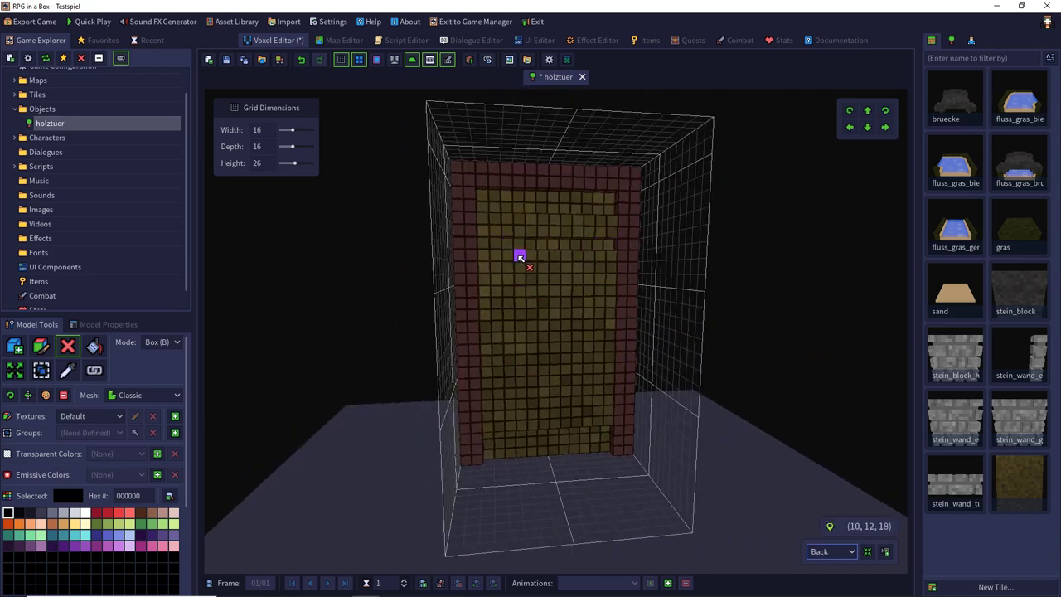
pyautogui.scroll(5, 553, 285)
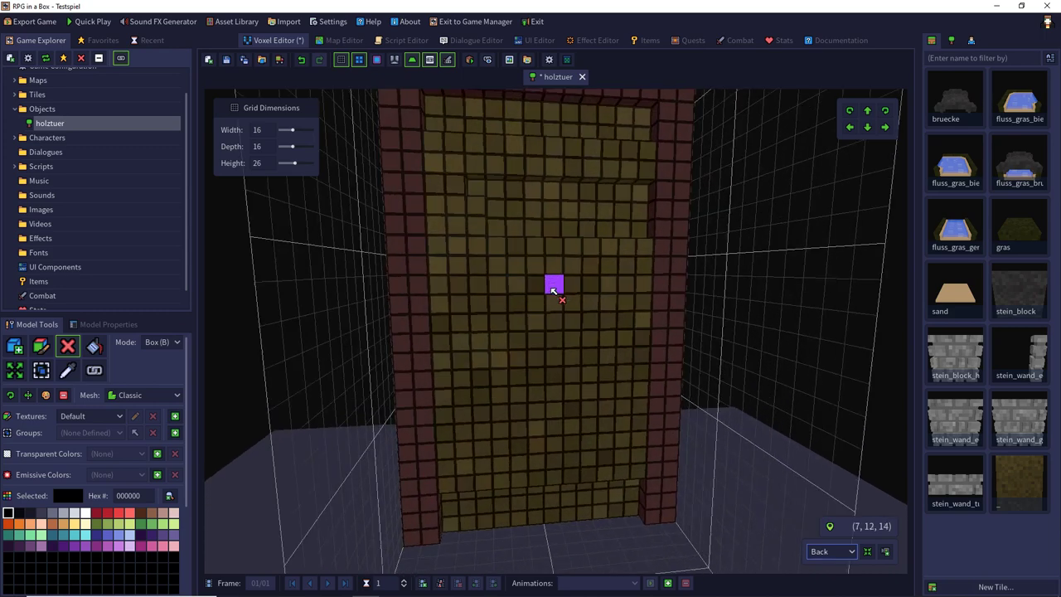
pyautogui.scroll(3, 554, 290)
pyautogui.moveTo(537, 274); pyautogui.dragTo(539, 331, button='middle')
pyautogui.moveTo(513, 341)
pyautogui.mouseDown()
pyautogui.moveTo(670, 332)
pyautogui.moveTo(536, 368)
pyautogui.moveTo(651, 388)
pyautogui.moveTo(672, 380)
pyautogui.moveTo(556, 408)
pyautogui.moveTo(654, 409)
pyautogui.moveTo(652, 418)
pyautogui.moveTo(585, 428)
pyautogui.moveTo(655, 443)
pyautogui.moveTo(601, 471)
pyautogui.moveTo(652, 476)
pyautogui.mouseUp()
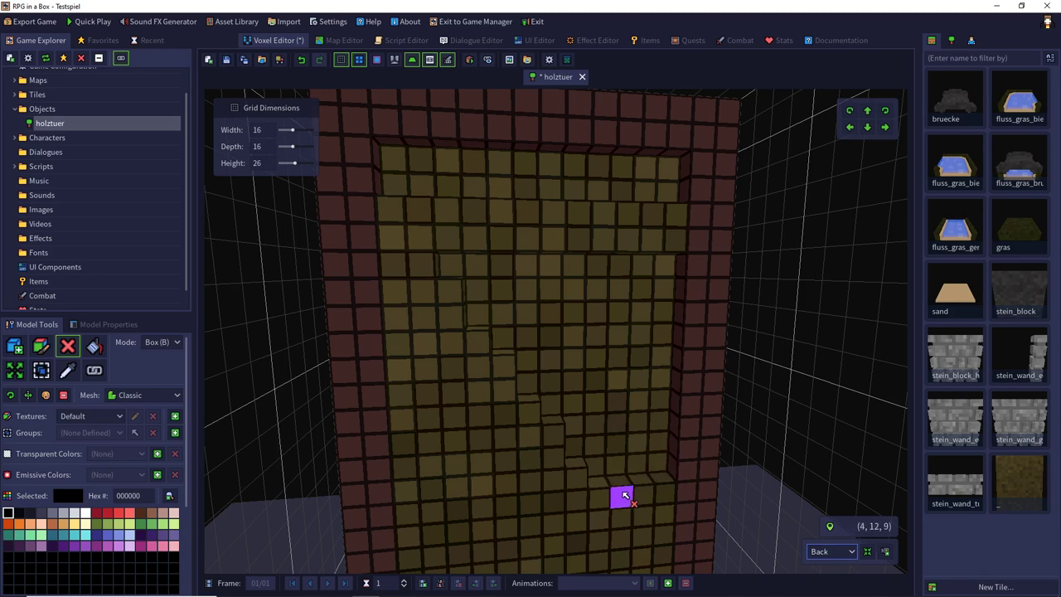
pyautogui.moveTo(654, 532); pyautogui.dragTo(667, 530)
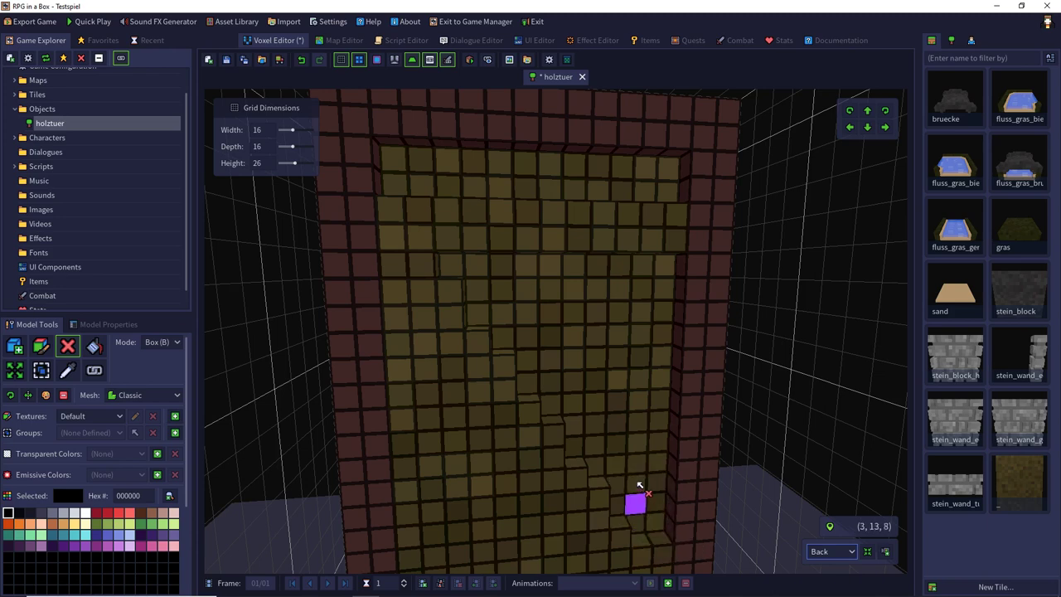
pyautogui.moveTo(638, 485); pyautogui.dragTo(621, 407, button='middle')
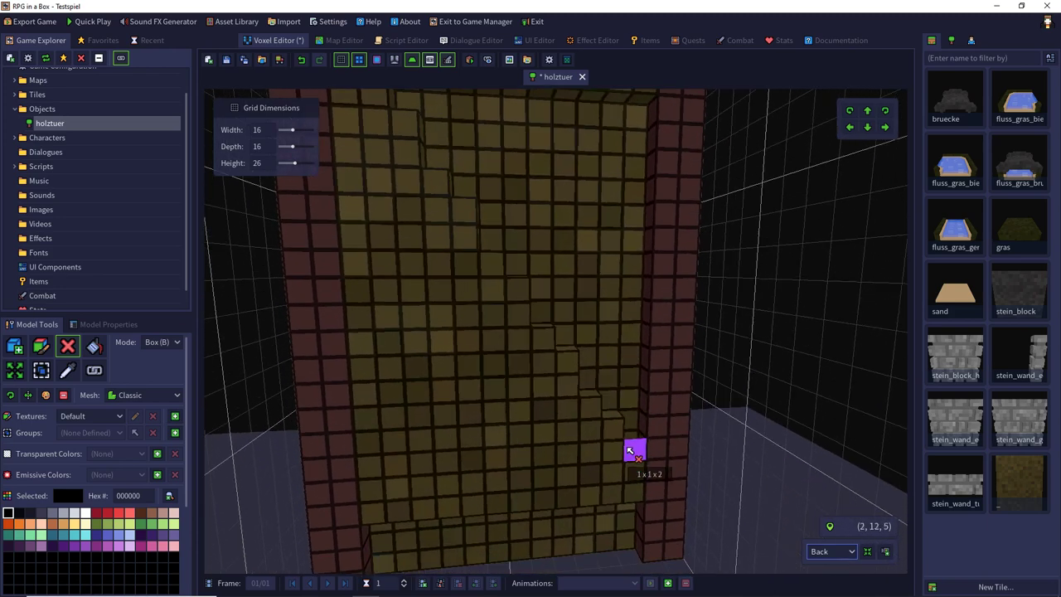
# - Delete the back panel voxels on the lower-left side of the diagonal, leaving a raised brace between the crossbars
pyautogui.moveTo(501, 448); pyautogui.dragTo(377, 441)
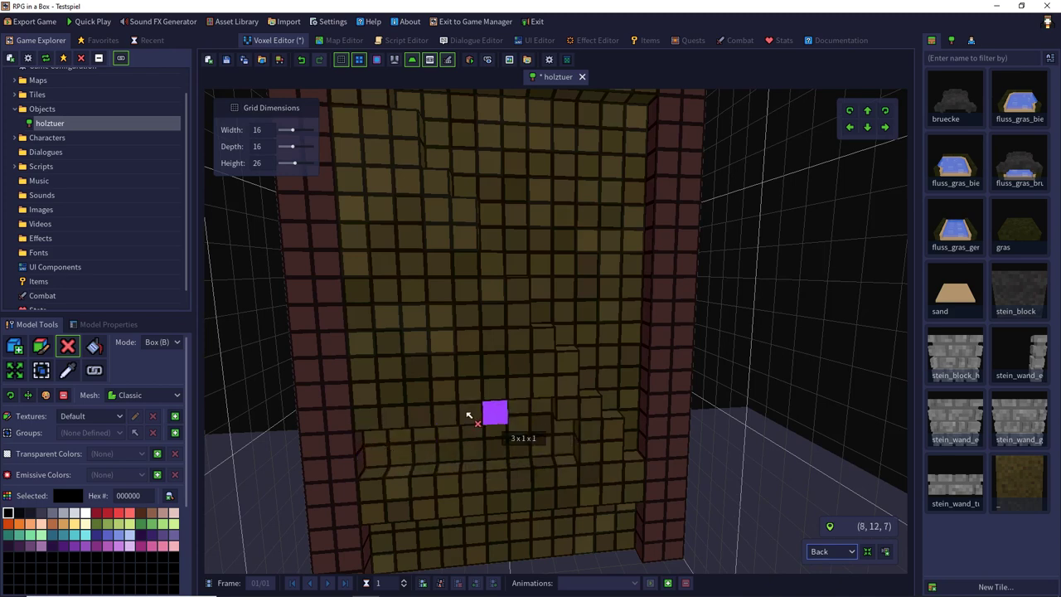
pyautogui.moveTo(503, 390); pyautogui.dragTo(374, 369)
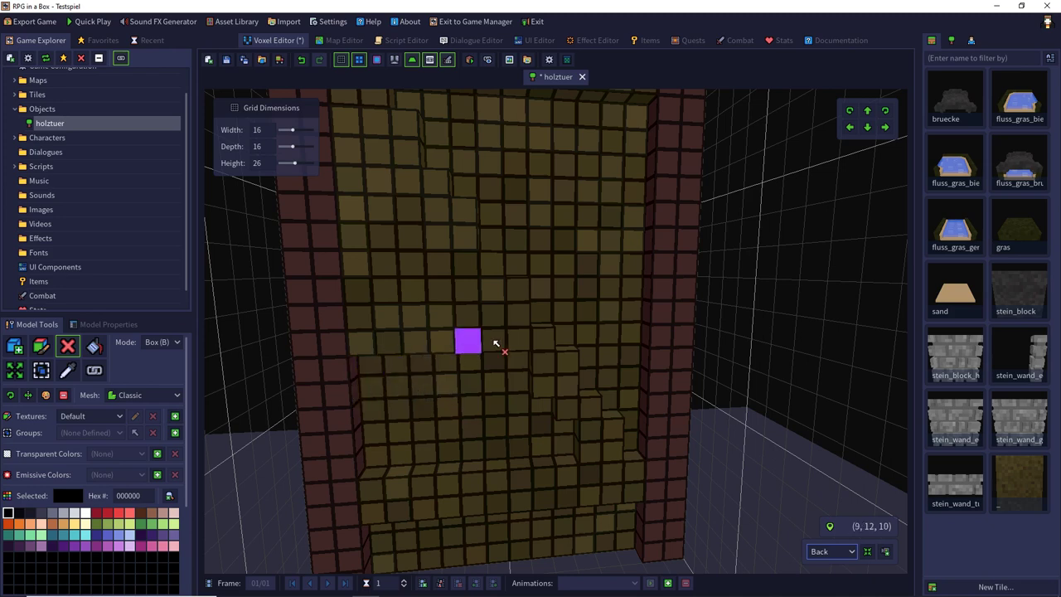
pyautogui.moveTo(501, 342); pyautogui.dragTo(364, 340)
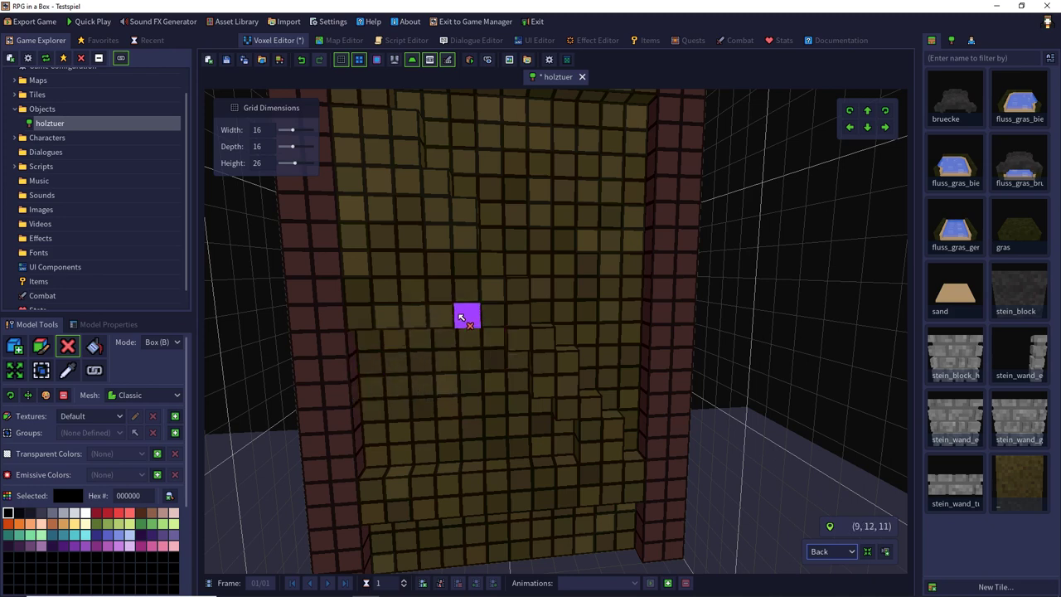
pyautogui.moveTo(464, 316); pyautogui.dragTo(360, 289)
pyautogui.moveTo(438, 267); pyautogui.dragTo(362, 266)
pyautogui.moveTo(411, 237)
pyautogui.mouseDown()
pyautogui.moveTo(360, 209)
pyautogui.moveTo(351, 116)
pyautogui.mouseUp()
# - Return to the Front view of the door and save the holztuer object
pyautogui.moveTo(389, 214); pyautogui.dragTo(464, 236, button='right')
pyautogui.click(829, 551)
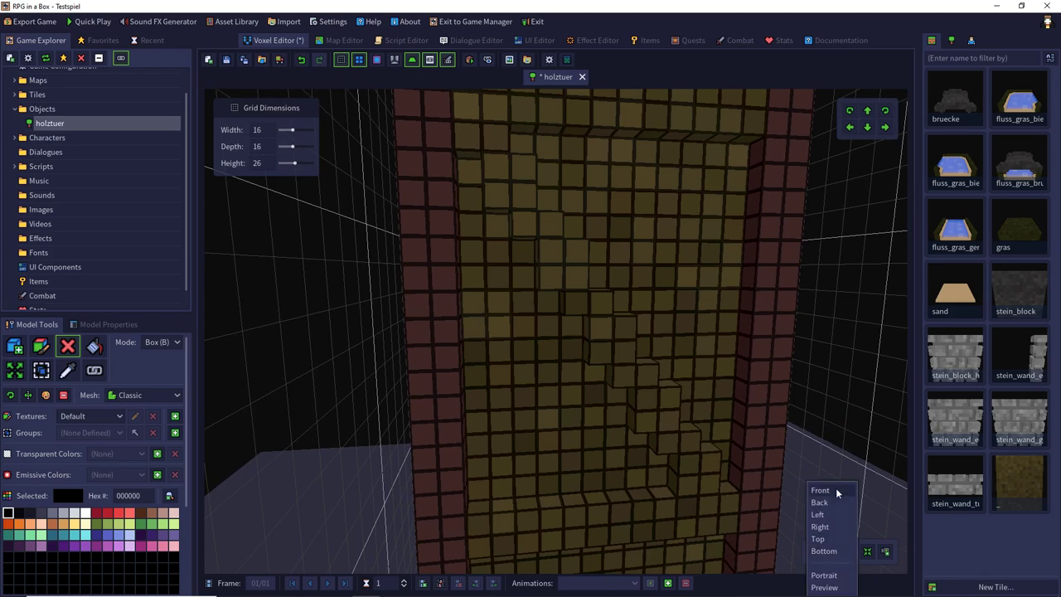
pyautogui.click(836, 490)
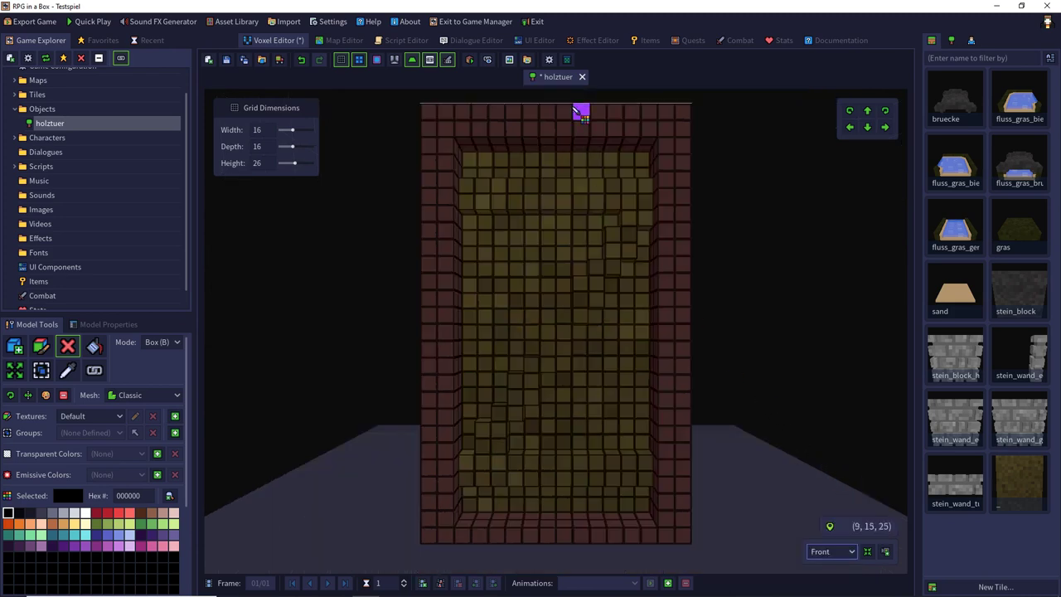
pyautogui.hotkey('ctrl', 's')
# - Switch the colour palette from Box of Colors to Custom
pyautogui.scroll(-3, 71, 533)
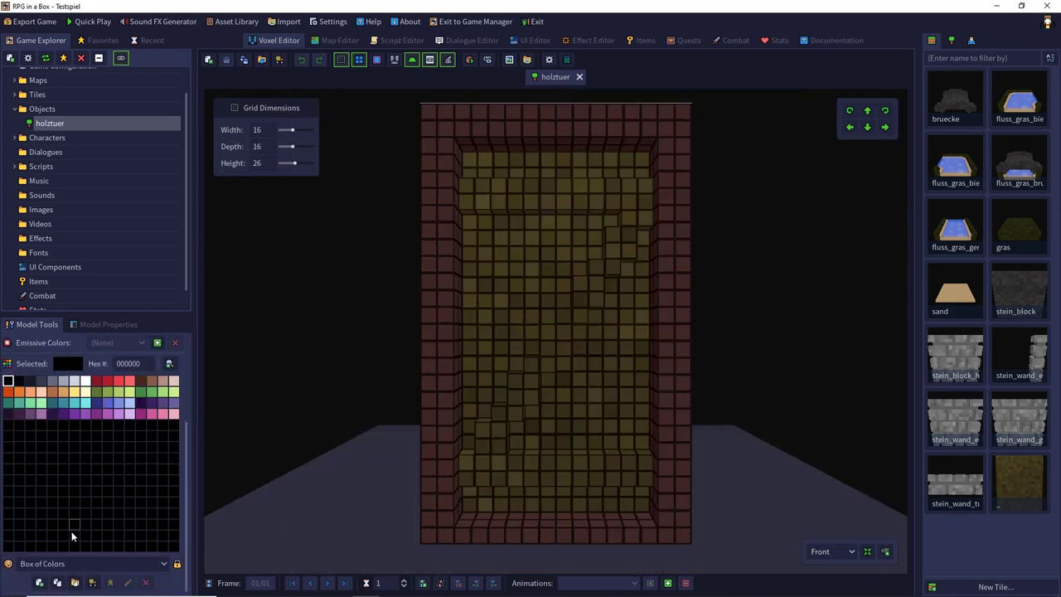
pyautogui.click(72, 564)
pyautogui.click(68, 410)
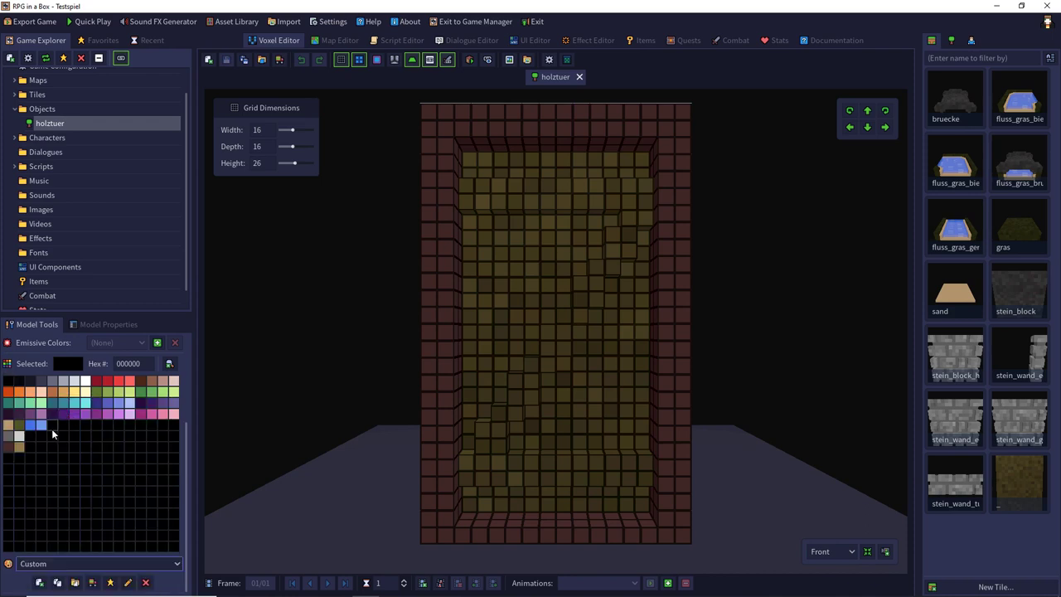
# - Build a four-voxel-high vertical door handle in dark brown 462b2b on the front panel, near the right side of the frame
pyautogui.click(8, 448)
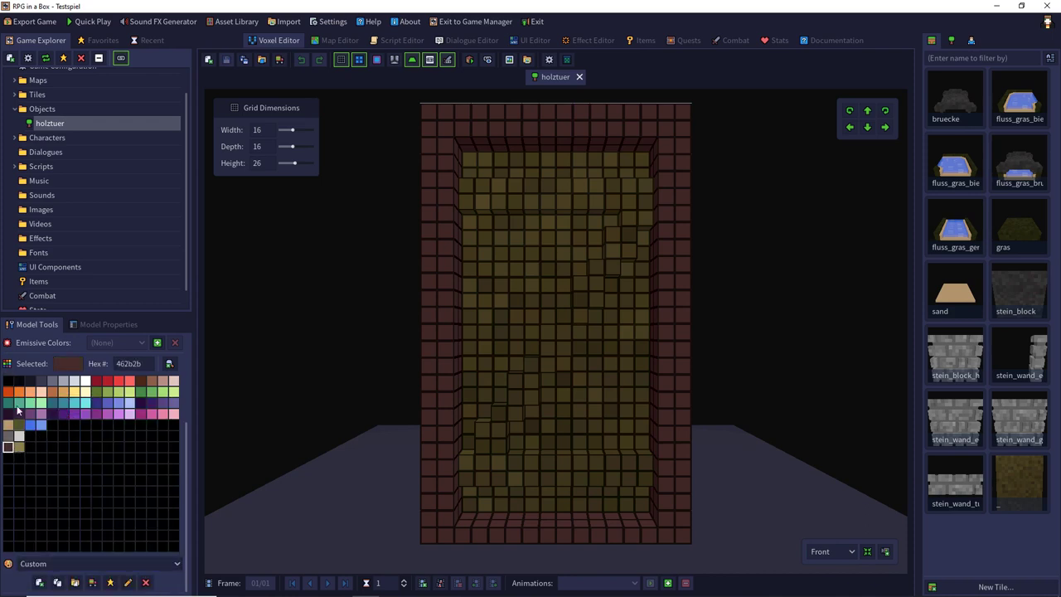
pyautogui.scroll(3, 45, 399)
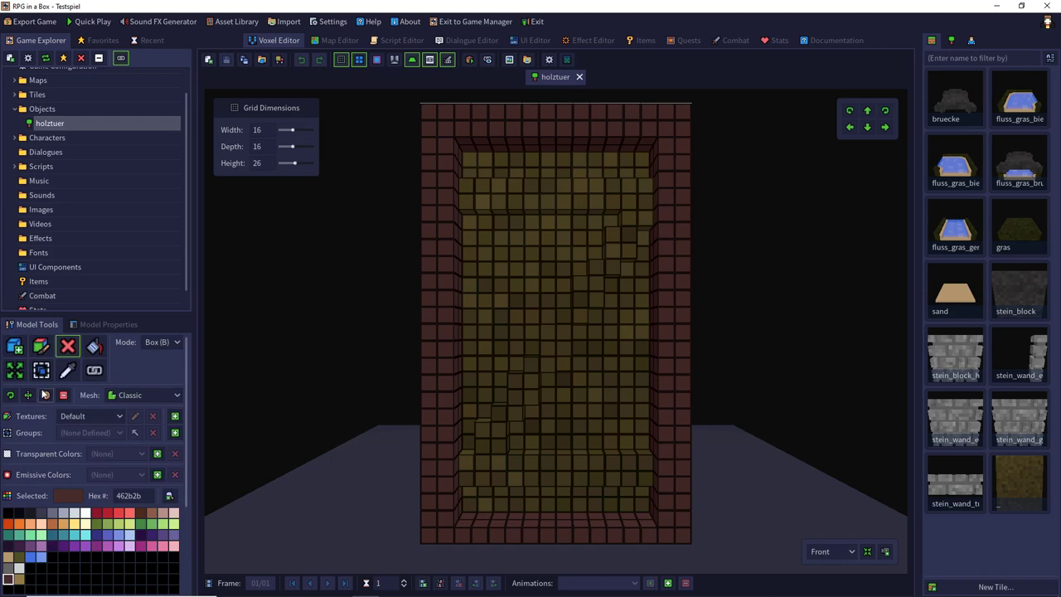
pyautogui.moveTo(431, 386); pyautogui.dragTo(471, 388, button='middle')
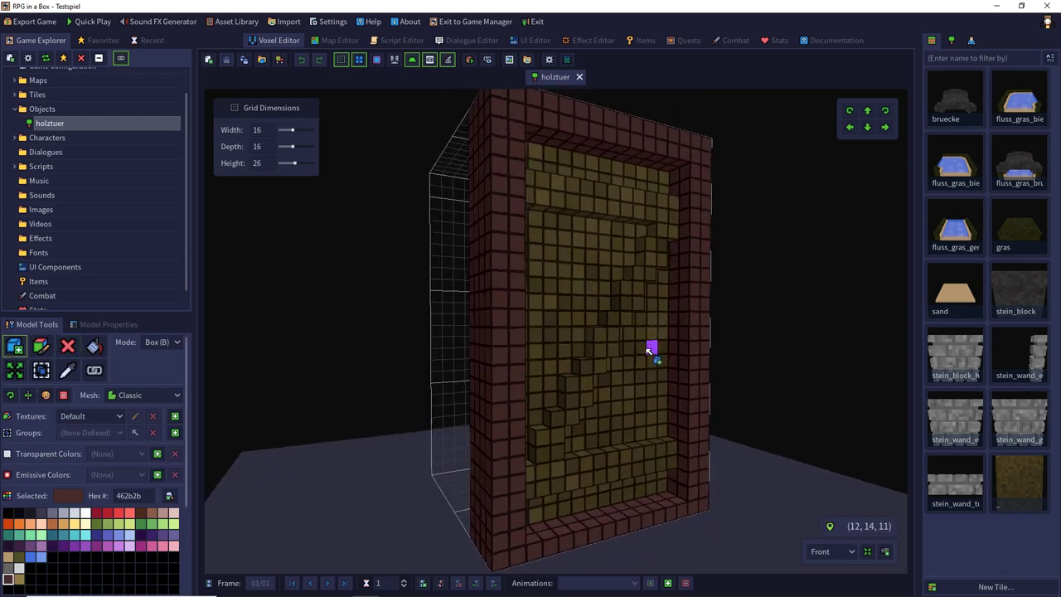
pyautogui.click(649, 340)
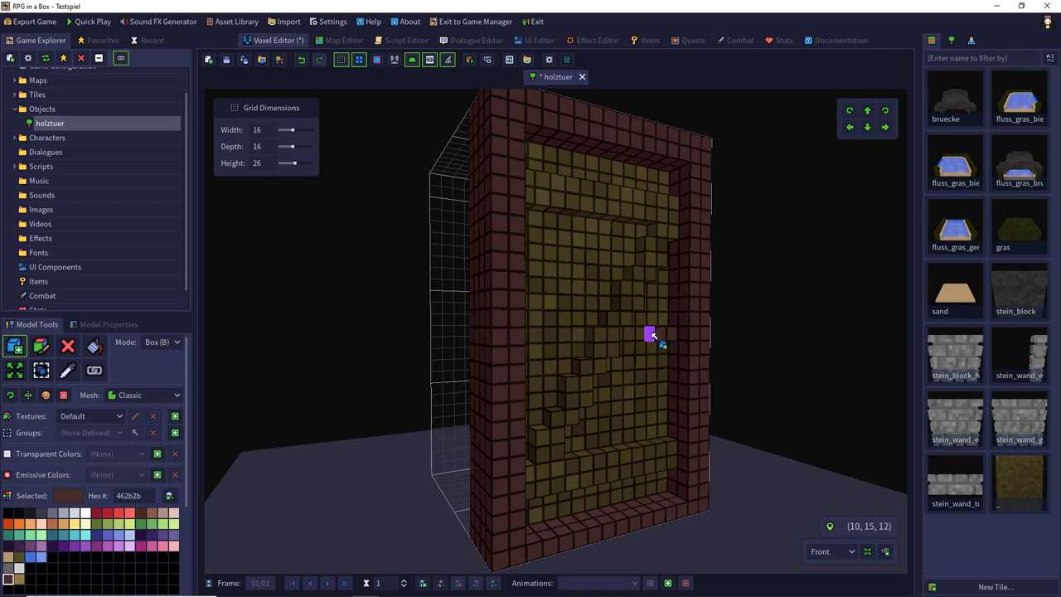
pyautogui.moveTo(666, 328); pyautogui.dragTo(569, 367, button='right')
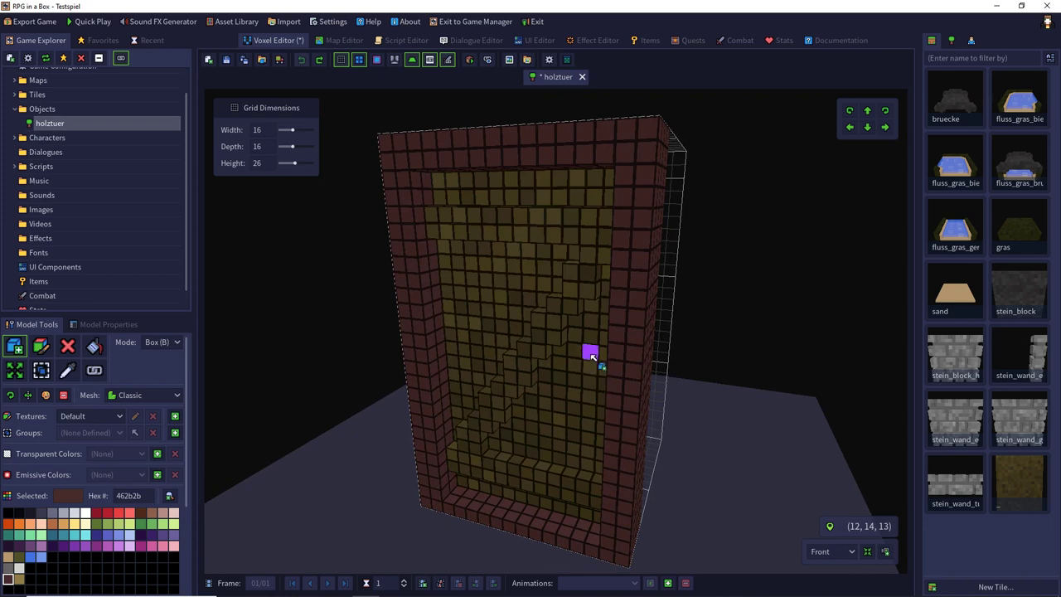
pyautogui.click(591, 355)
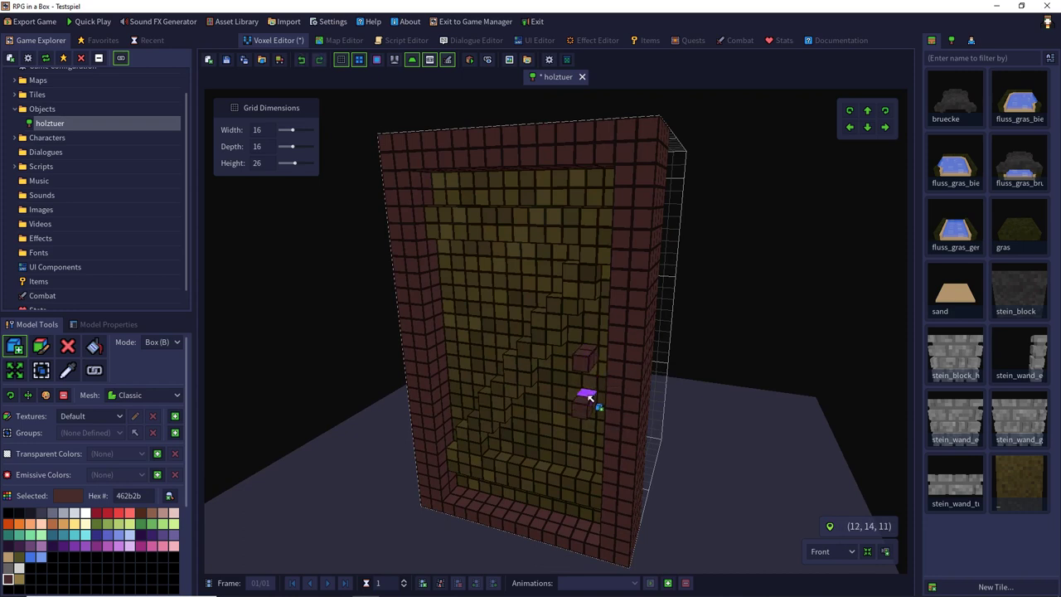
# - Build a matching dark brown handle on the door's back at the same height, and save the holztuer object
pyautogui.moveTo(583, 387); pyautogui.dragTo(392, 373, button='right')
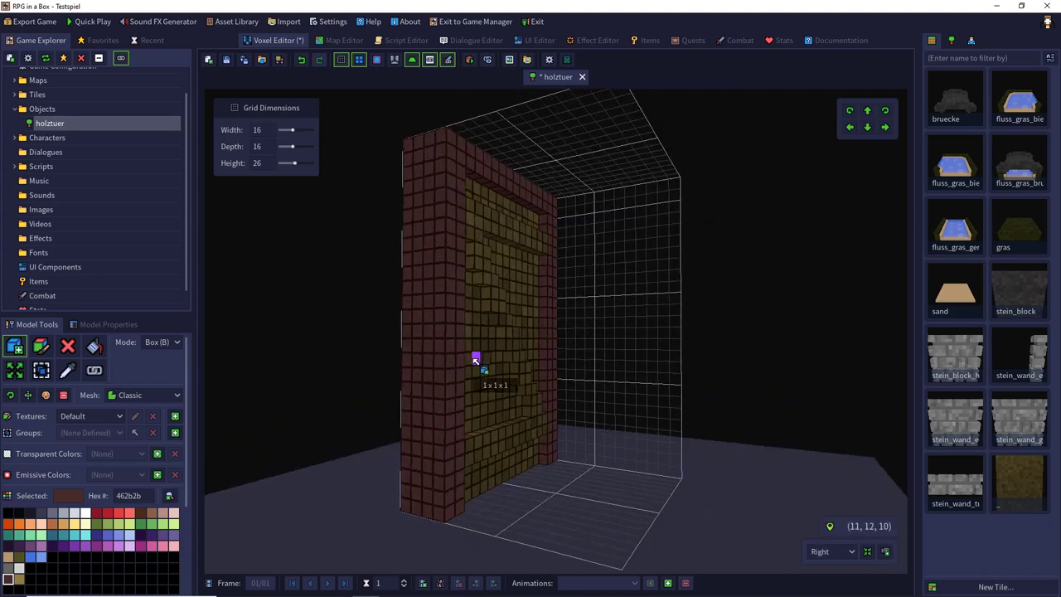
pyautogui.moveTo(475, 360); pyautogui.dragTo(393, 370, button='right')
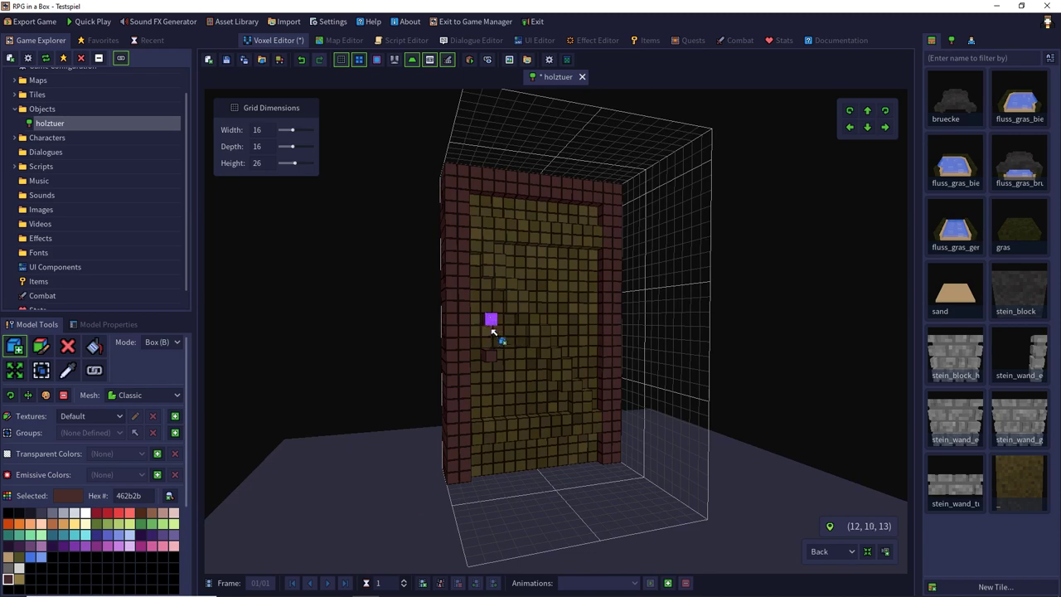
pyautogui.moveTo(493, 332); pyautogui.dragTo(518, 386, button='right')
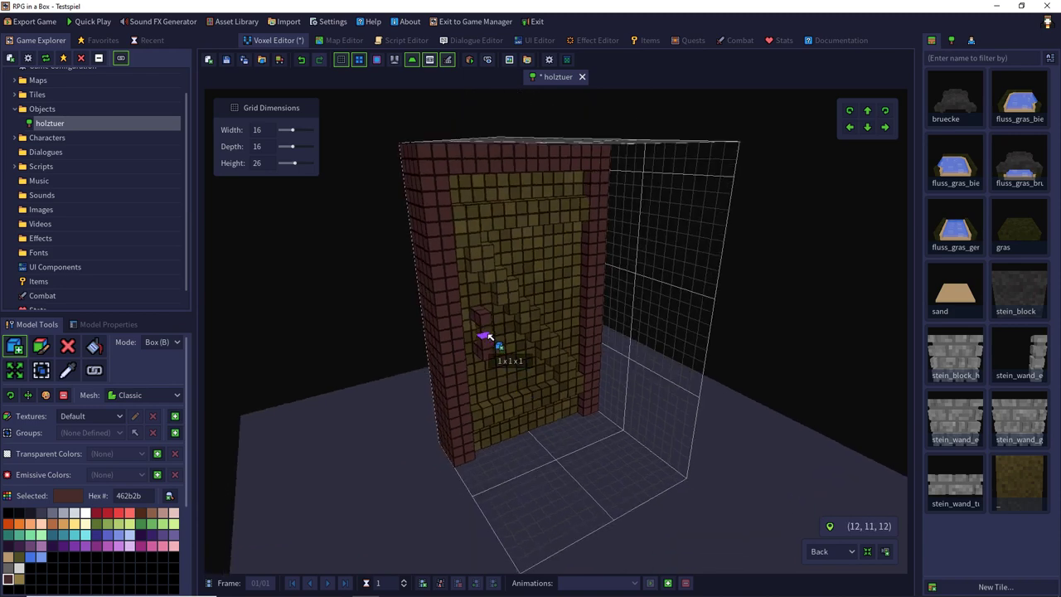
pyautogui.moveTo(476, 375); pyautogui.dragTo(763, 342, button='right')
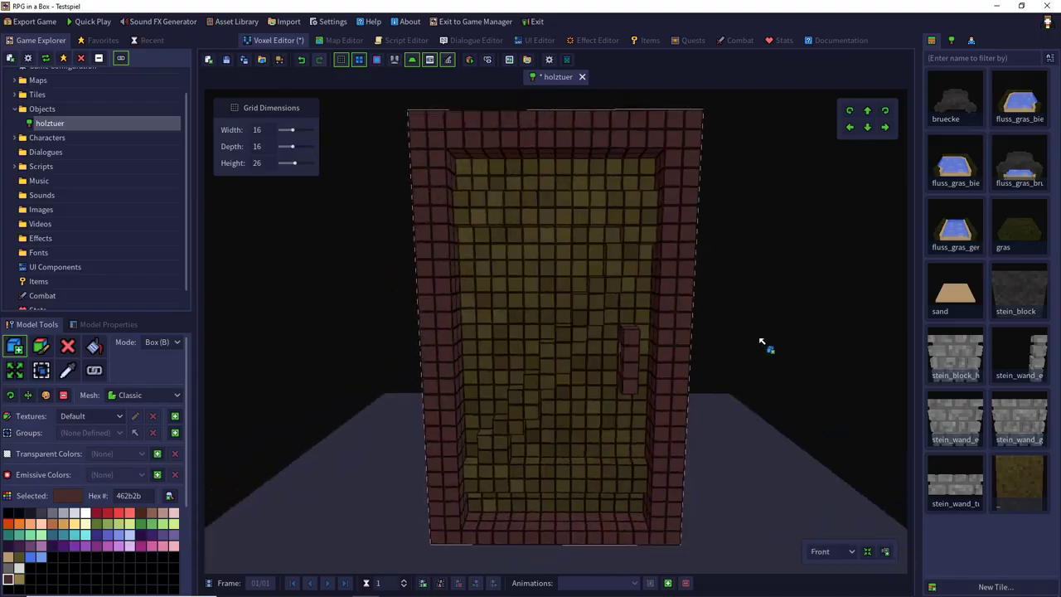
pyautogui.hotkey('ctrl', 's')
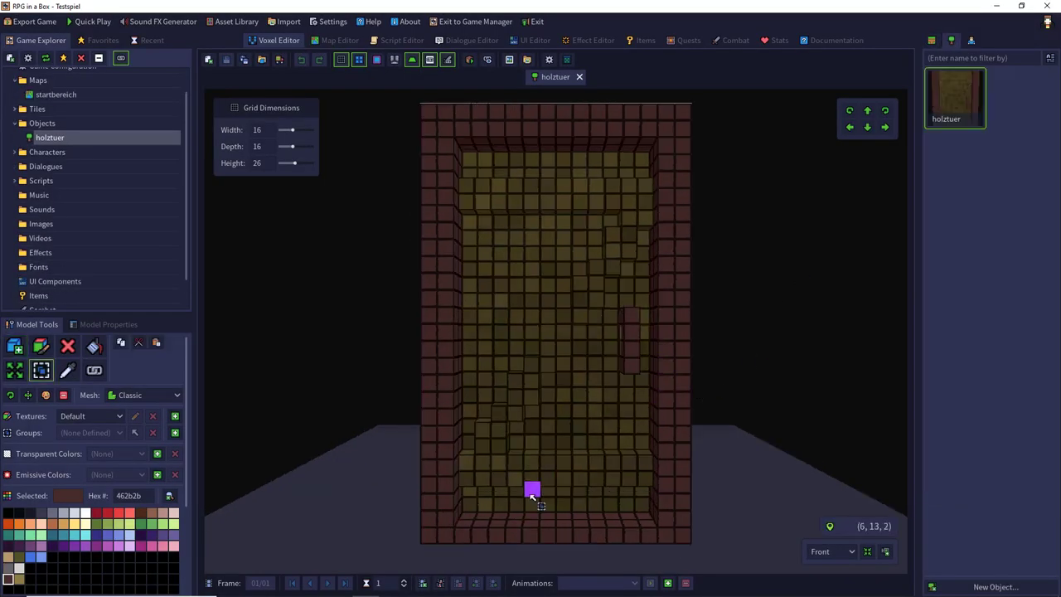
# - Duplicate the frame, and in frame 2 shift the panel's third and fourth columns from the hinge side one voxel toward the back
pyautogui.click(444, 584)
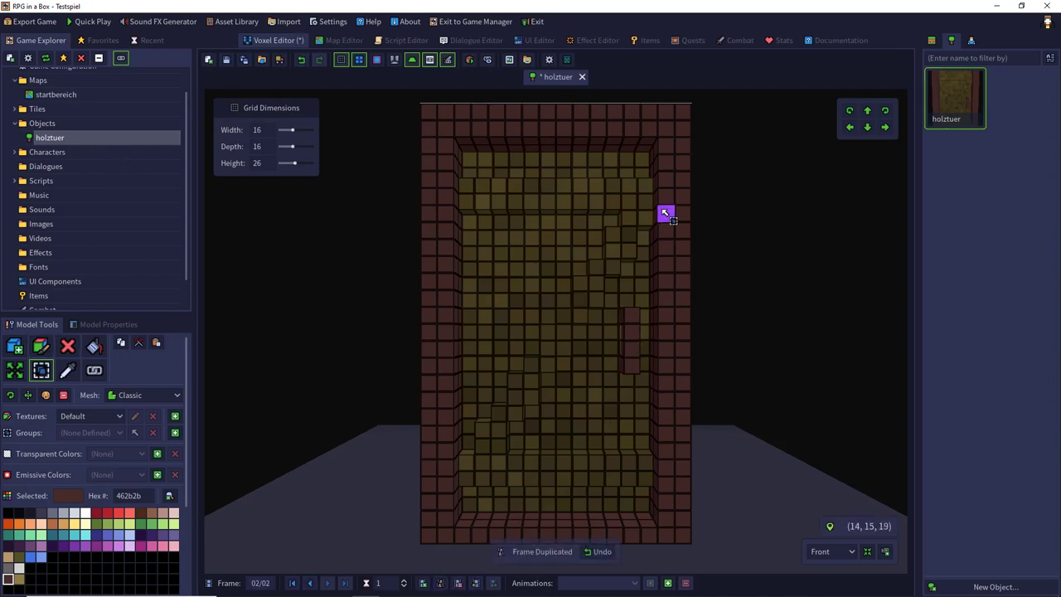
pyautogui.moveTo(666, 214); pyautogui.dragTo(339, 265, button='middle')
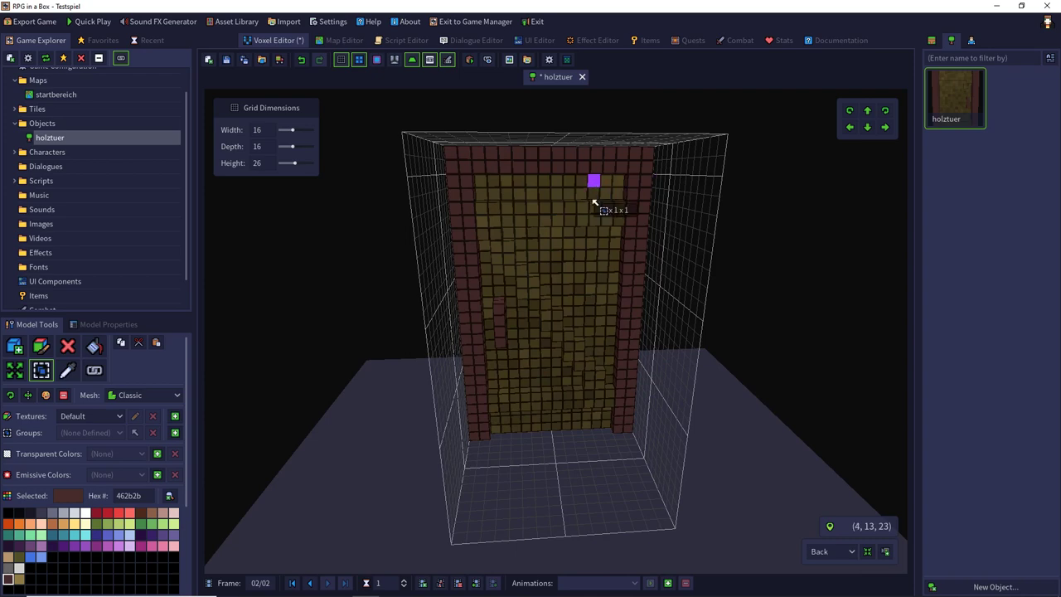
pyautogui.moveTo(594, 203); pyautogui.dragTo(589, 483)
pyautogui.moveTo(588, 482); pyautogui.dragTo(617, 246, button='middle')
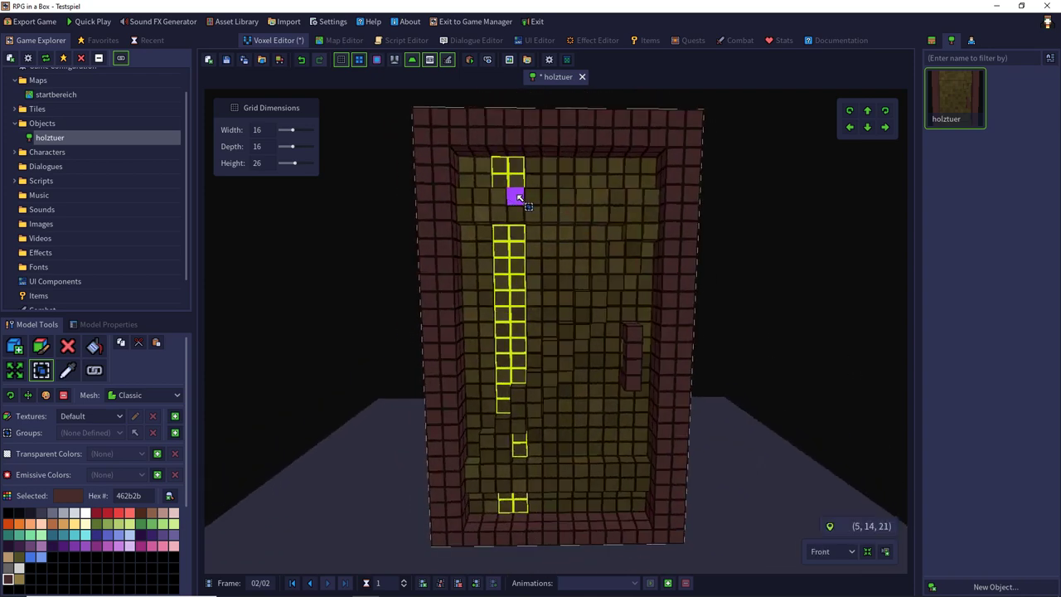
pyautogui.moveTo(518, 197); pyautogui.dragTo(519, 506)
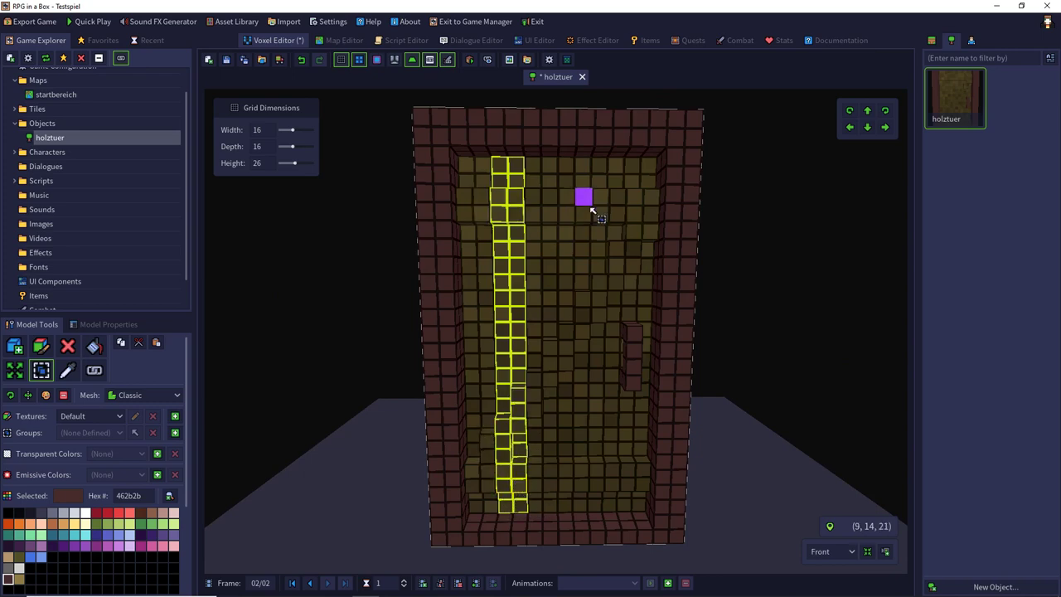
pyautogui.moveTo(591, 208); pyautogui.dragTo(665, 406, button='middle')
pyautogui.click(868, 111)
# - Select the panel's fifth and sixth columns through their full depth and shift them toward the back, beyond the previous strip
pyautogui.moveTo(694, 244); pyautogui.dragTo(558, 208, button='middle')
pyautogui.moveTo(572, 169); pyautogui.dragTo(569, 467)
pyautogui.moveTo(569, 467); pyautogui.dragTo(832, 300, button='middle')
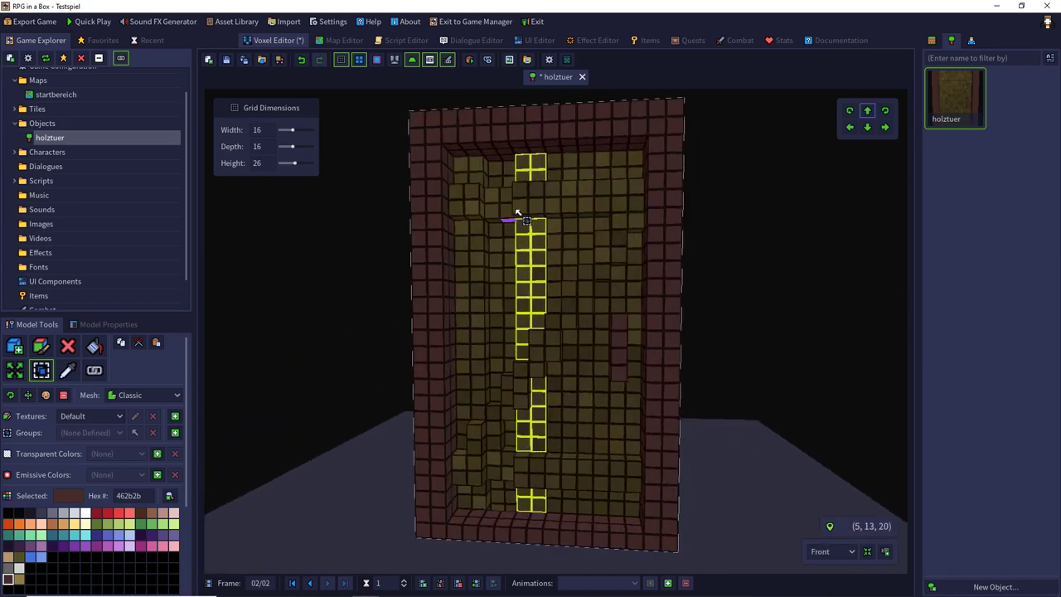
pyautogui.keyDown('shift'); pyautogui.moveTo(521, 190); pyautogui.dragTo(539, 481); pyautogui.keyUp('shift')
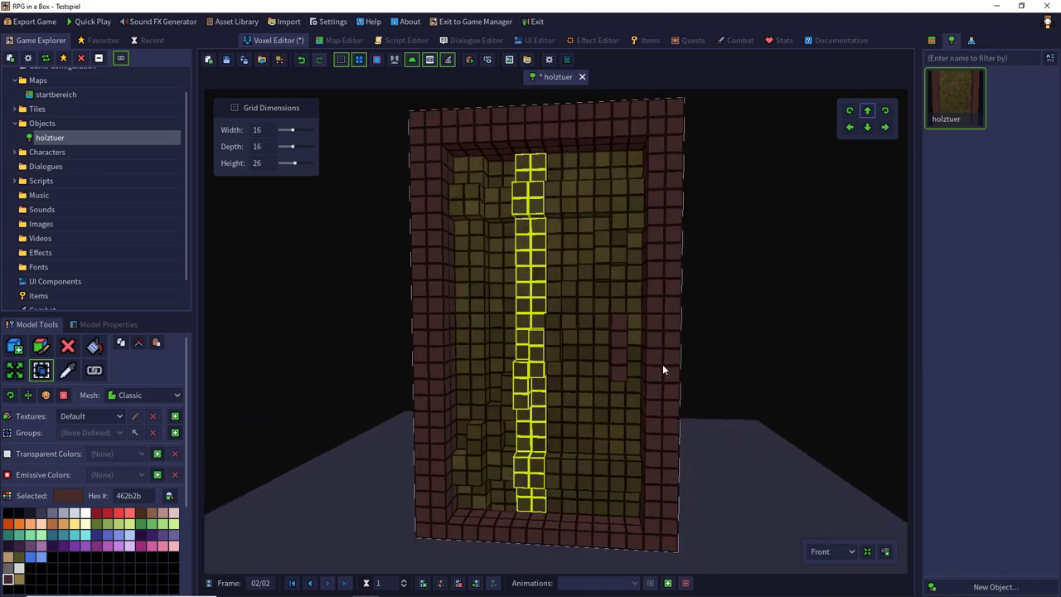
pyautogui.moveTo(595, 230); pyautogui.dragTo(626, 464, button='middle')
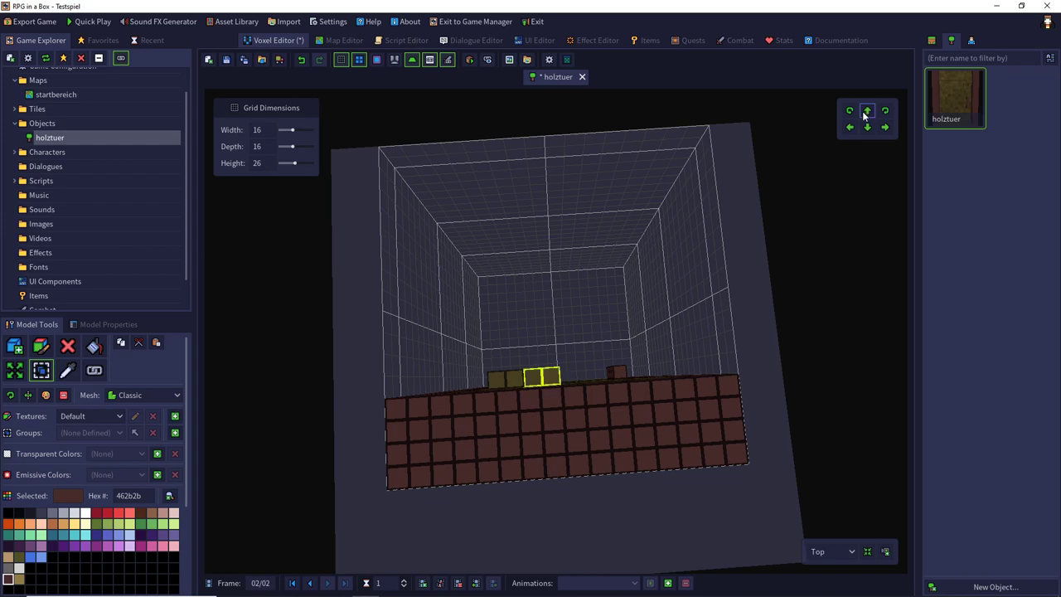
pyautogui.moveTo(865, 114); pyautogui.dragTo(543, 173, button='middle')
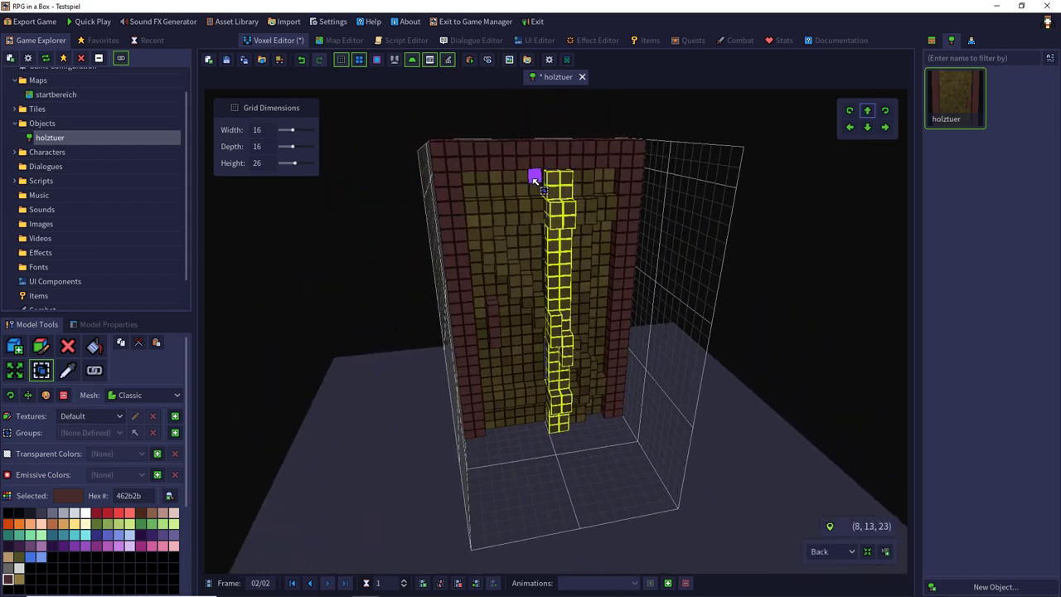
# - Shift the panel's seventh and eighth columns, including the crossbar and brace voxels on both sides, farther toward the back
pyautogui.moveTo(535, 181); pyautogui.dragTo(555, 420)
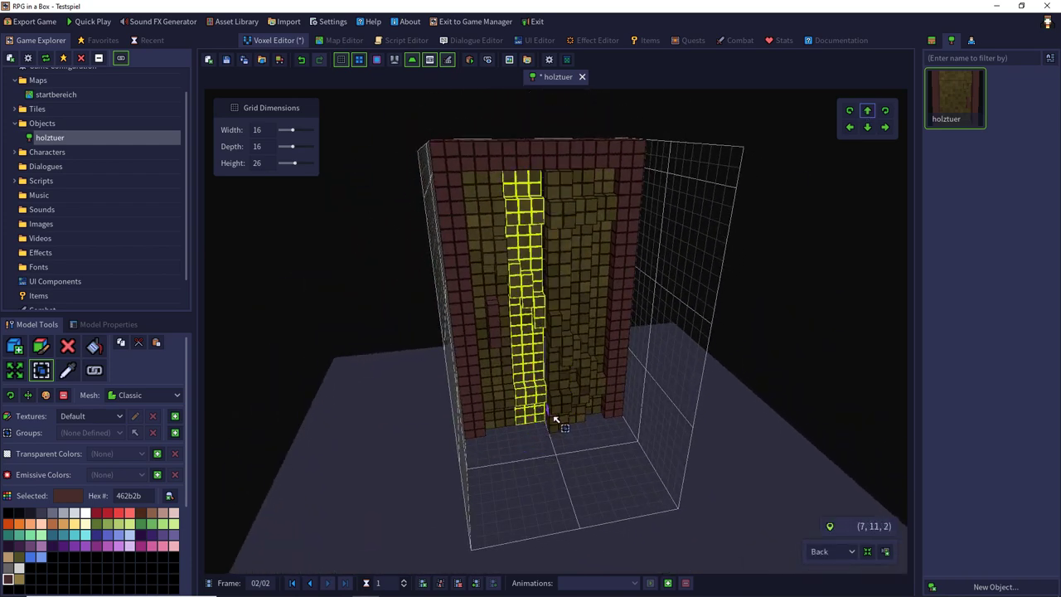
pyautogui.click(514, 456)
pyautogui.moveTo(541, 177); pyautogui.dragTo(543, 464)
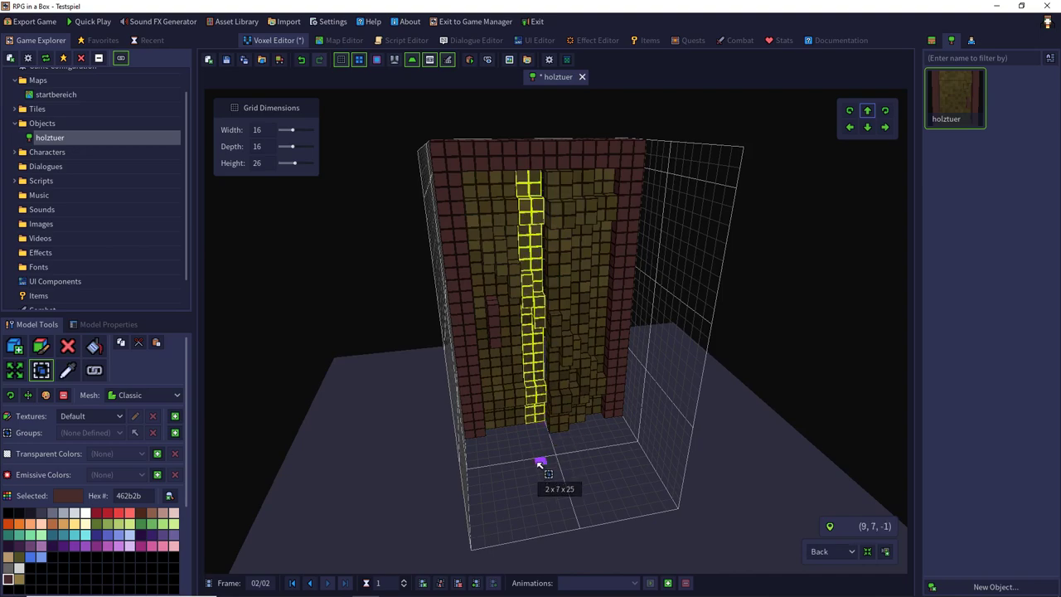
pyautogui.moveTo(542, 465); pyautogui.dragTo(821, 365, button='middle')
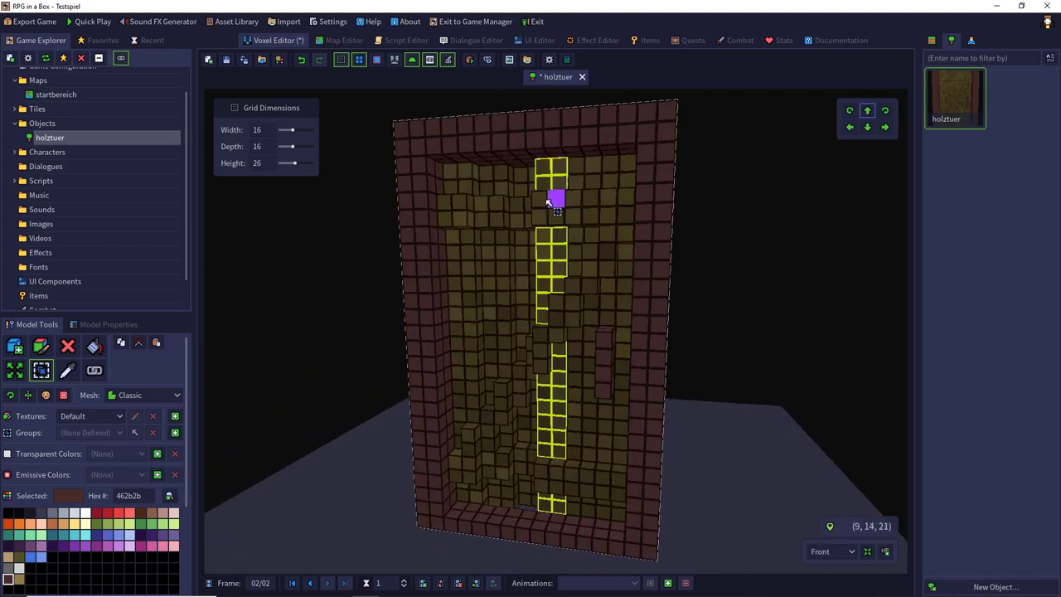
pyautogui.moveTo(556, 199); pyautogui.dragTo(557, 488)
pyautogui.moveTo(553, 335); pyautogui.dragTo(581, 543, button='middle')
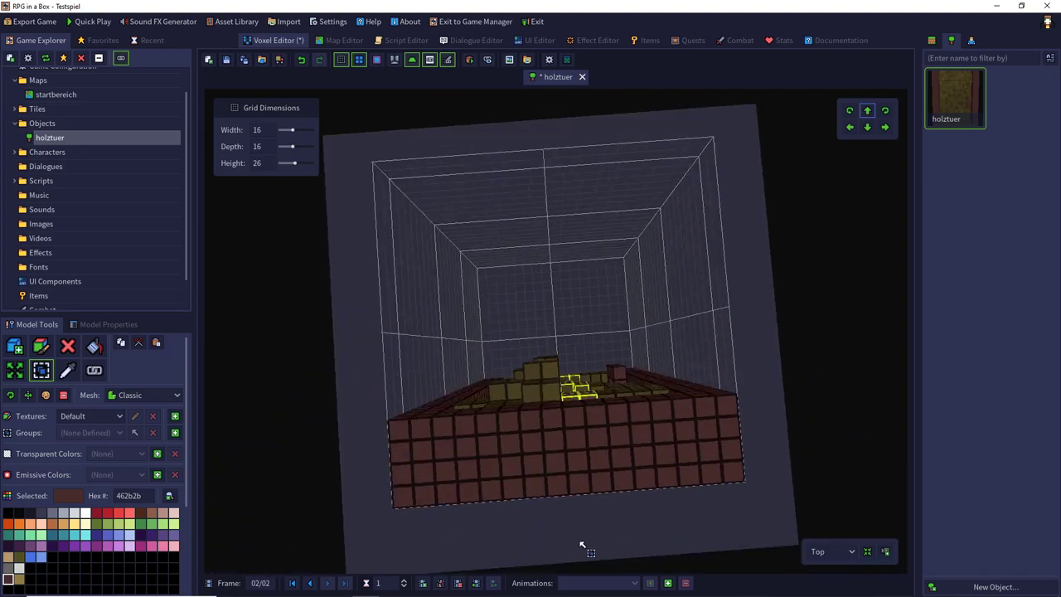
pyautogui.click(868, 112)
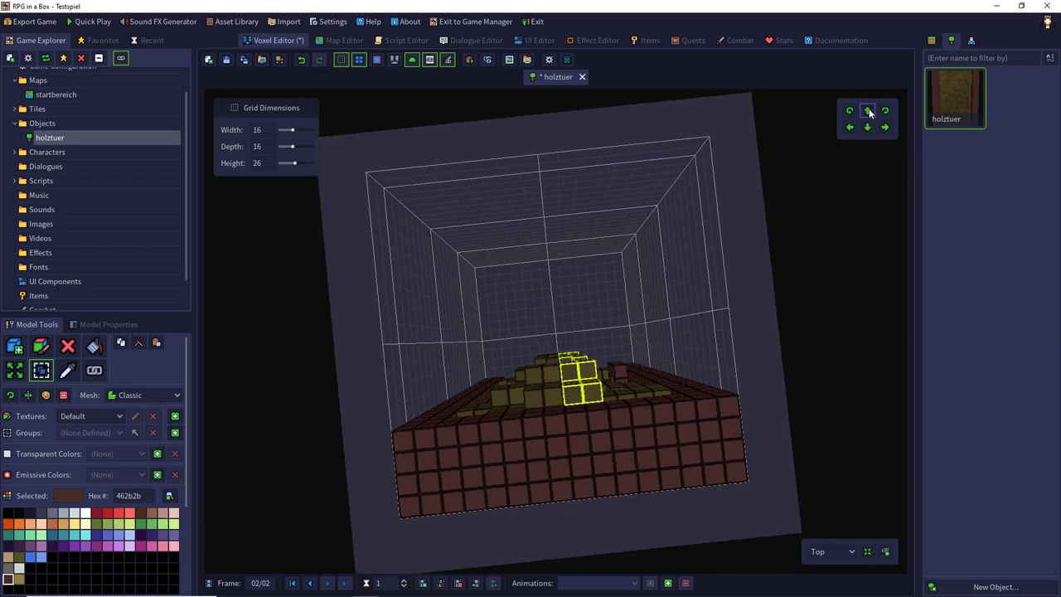
# - Select the panel's ninth and tenth columns on both sides and shift them toward the back, continuing the stepped swing
pyautogui.moveTo(467, 173); pyautogui.dragTo(479, 170, button='middle')
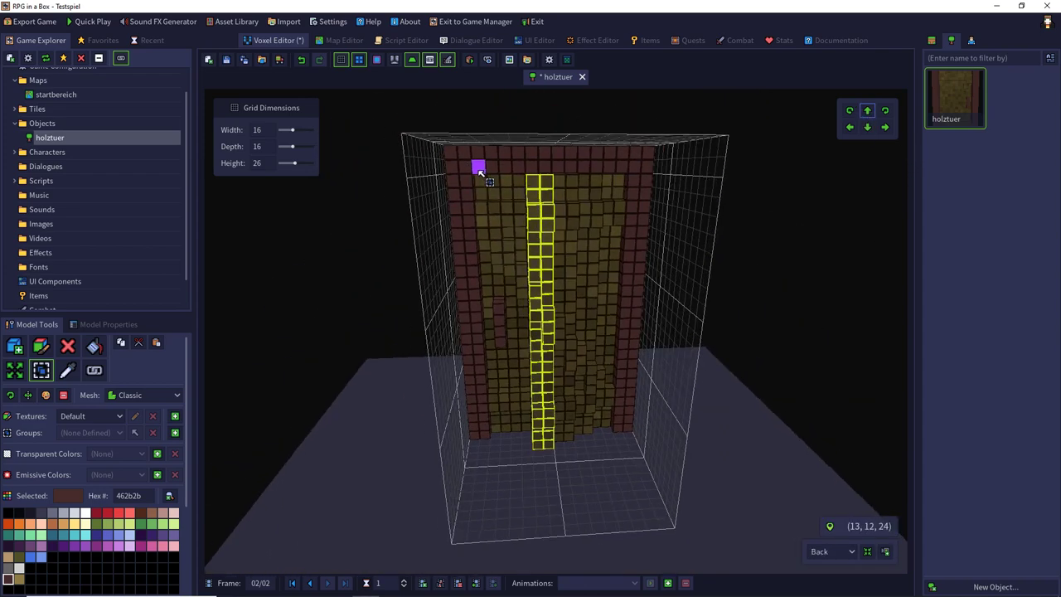
pyautogui.click(884, 127)
pyautogui.moveTo(781, 122); pyautogui.dragTo(817, 120, button='middle')
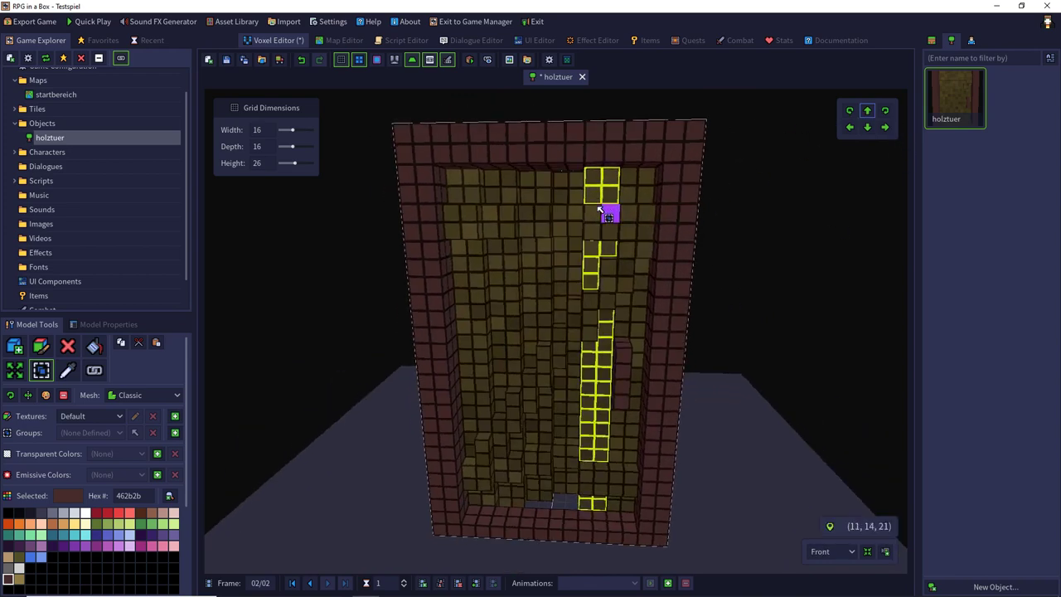
pyautogui.keyDown('shift'); pyautogui.moveTo(595, 210); pyautogui.dragTo(600, 492); pyautogui.keyUp('shift')
pyautogui.moveTo(619, 278); pyautogui.dragTo(631, 490, button='middle')
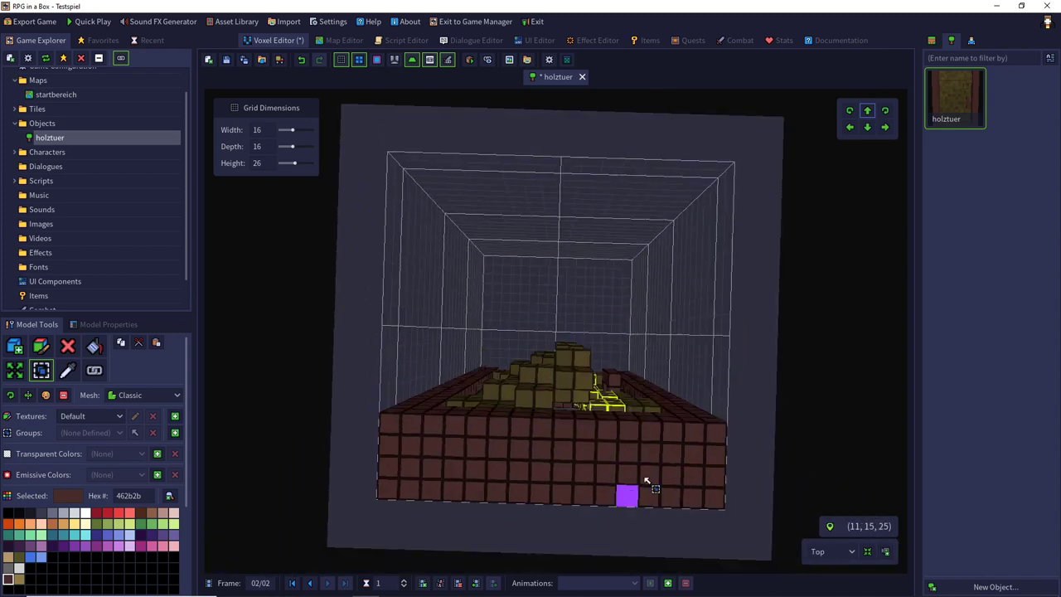
pyautogui.click(868, 113)
pyautogui.click(867, 112)
pyautogui.click(867, 112)
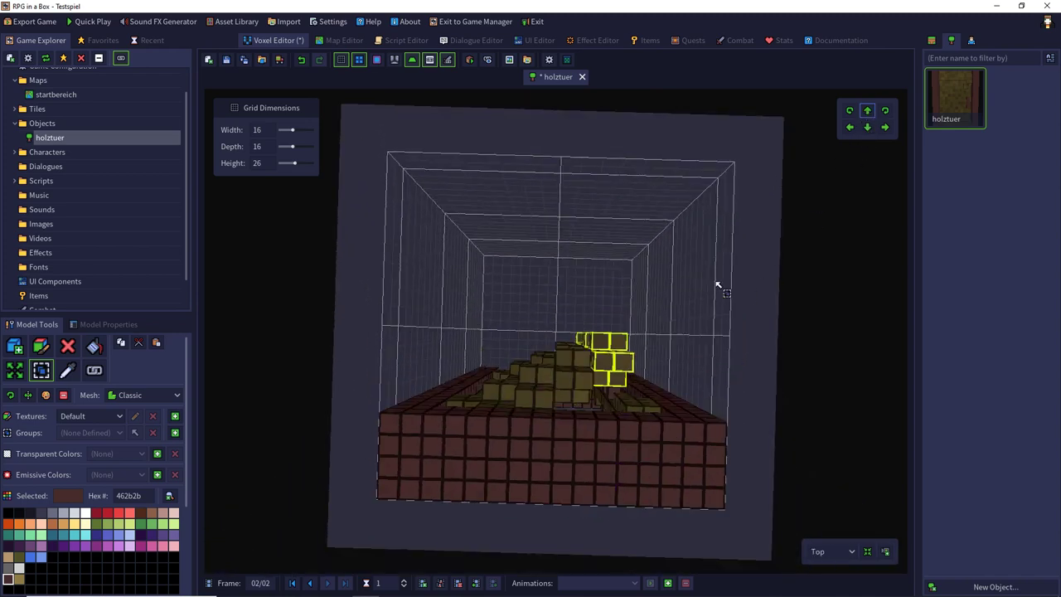
# - Select the panel's last two columns with the handles on both sides and shift them farthest toward the back
pyautogui.moveTo(715, 286); pyautogui.dragTo(442, 148, button='middle')
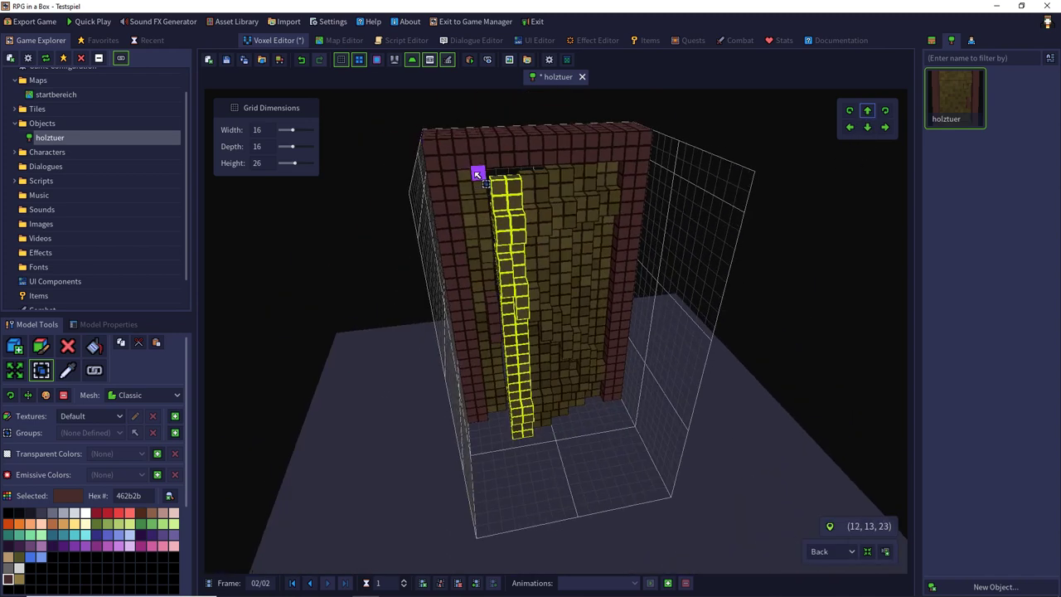
pyautogui.moveTo(476, 172); pyautogui.dragTo(500, 473)
pyautogui.moveTo(503, 461); pyautogui.dragTo(778, 308, button='middle')
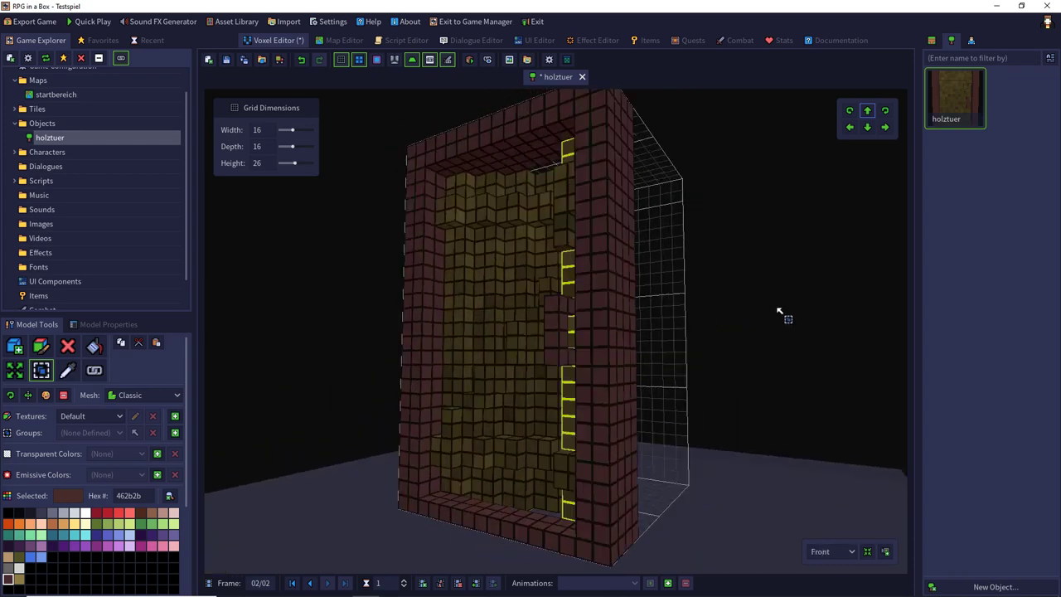
pyautogui.moveTo(626, 181); pyautogui.dragTo(629, 486)
pyautogui.moveTo(609, 309); pyautogui.dragTo(609, 365)
pyautogui.moveTo(612, 155); pyautogui.dragTo(628, 509)
pyautogui.moveTo(711, 297); pyautogui.dragTo(645, 296, button='middle')
pyautogui.moveTo(647, 298); pyautogui.dragTo(456, 301, button='right')
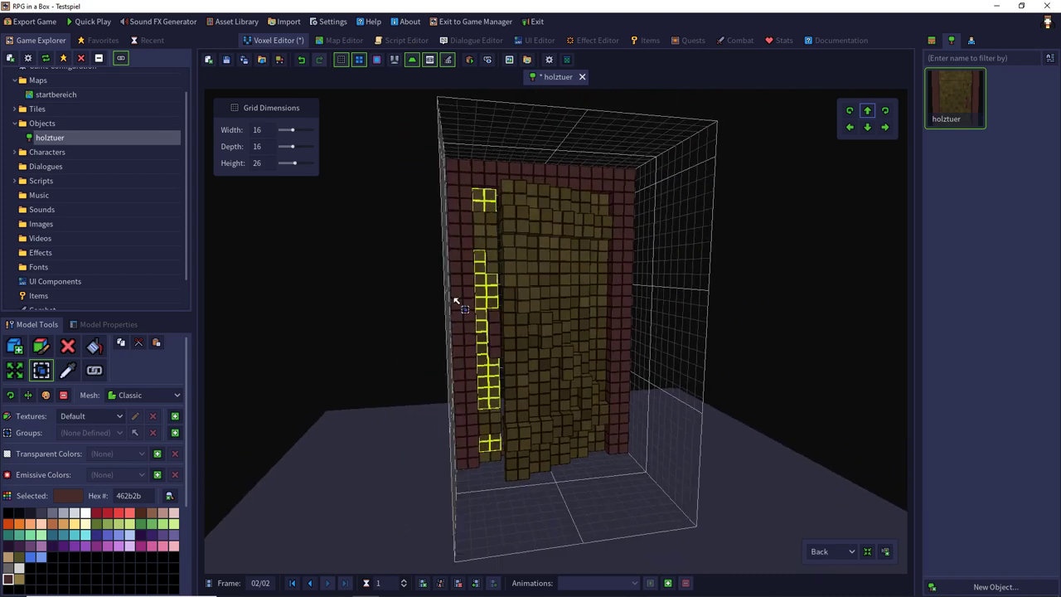
pyautogui.moveTo(479, 208); pyautogui.dragTo(507, 537)
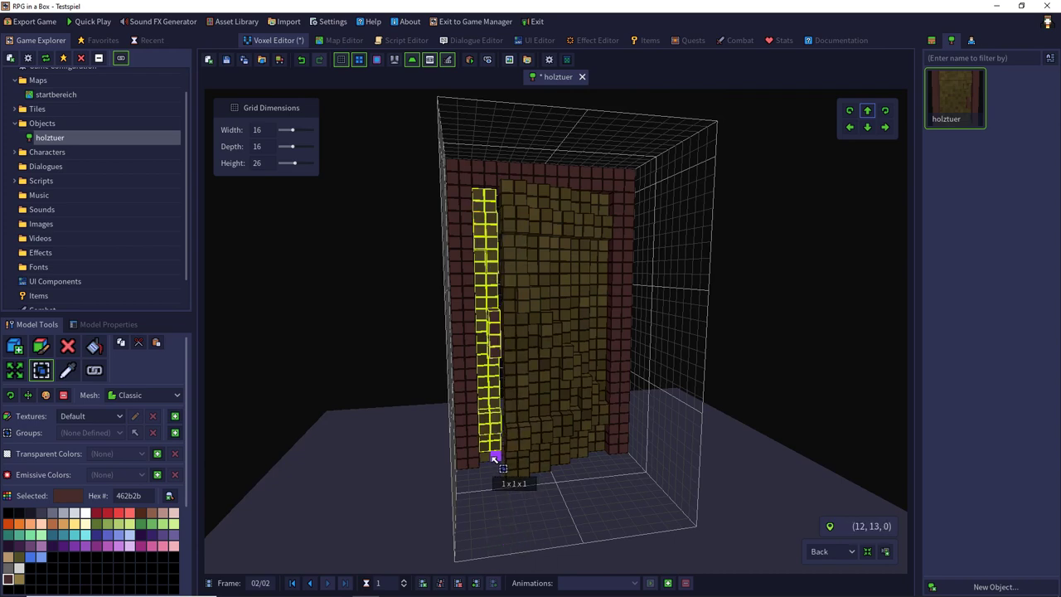
pyautogui.moveTo(568, 339); pyautogui.dragTo(572, 502, button='right')
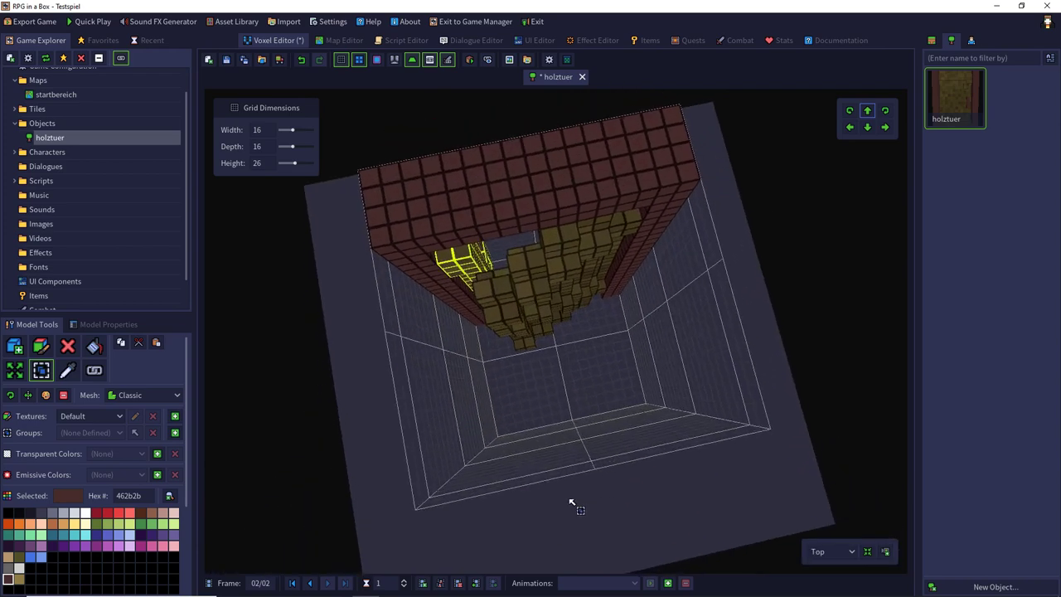
pyautogui.click(867, 127)
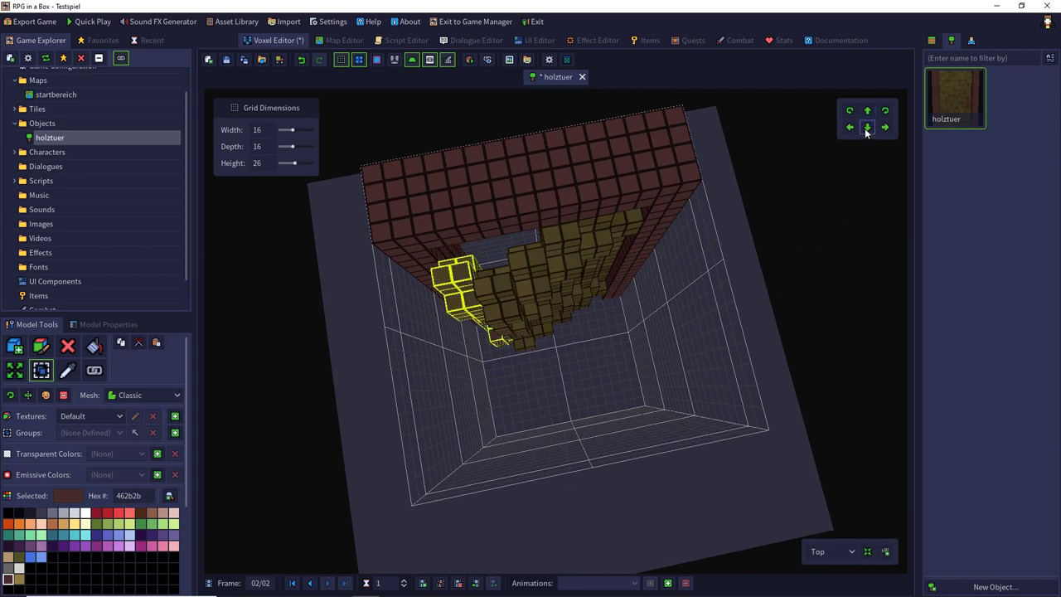
pyautogui.click(868, 126)
pyautogui.click(868, 127)
# - Save the door object in the front view and duplicate the second frame as a third one
pyautogui.moveTo(666, 359); pyautogui.dragTo(651, 336, button='right')
pyautogui.click(831, 549)
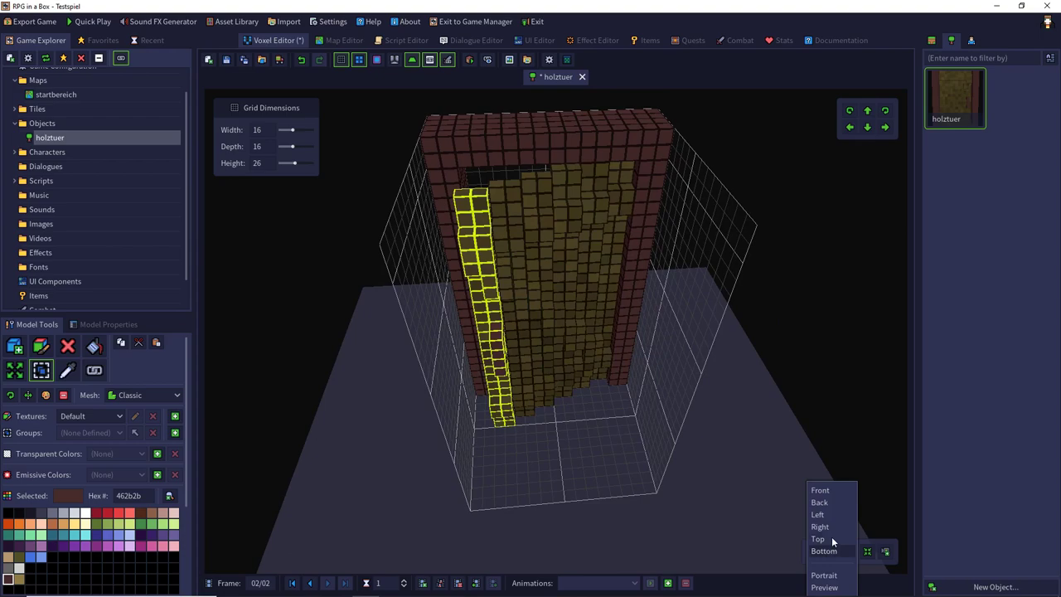
pyautogui.click(832, 490)
pyautogui.hotkey('ctrl', 's')
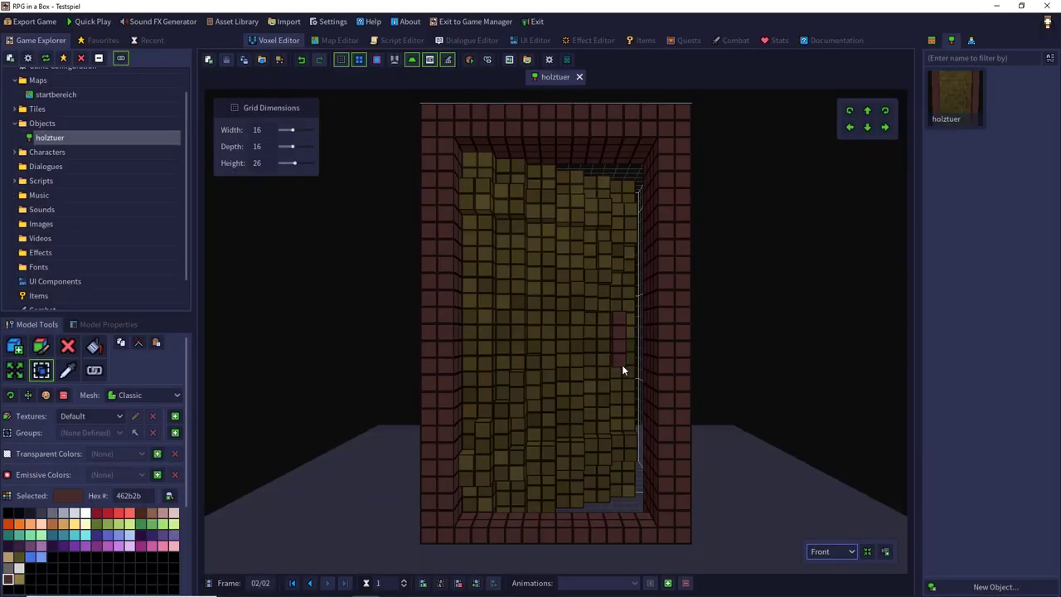
pyautogui.click(441, 582)
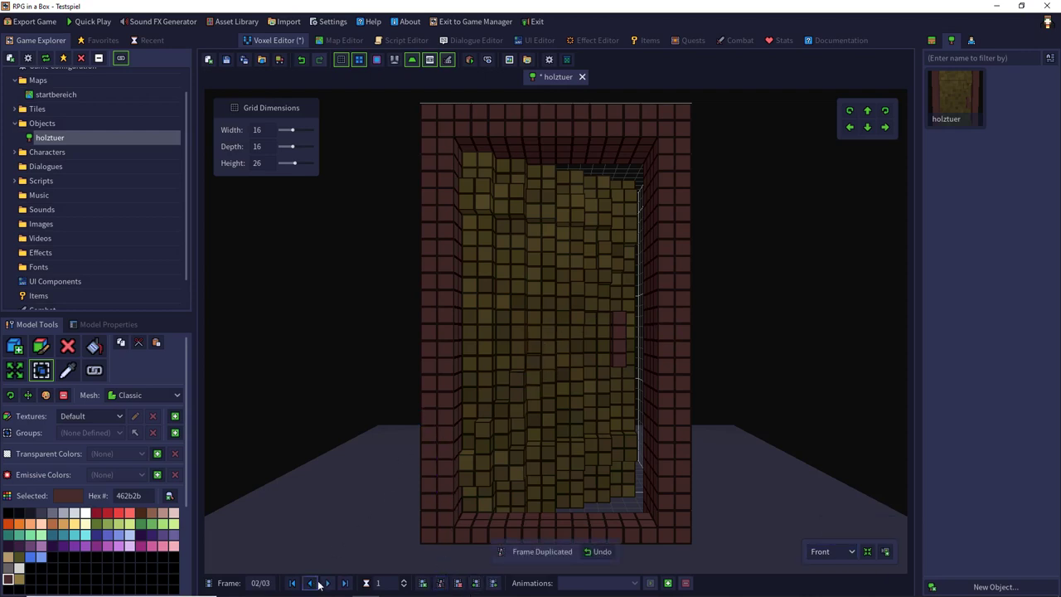
# - Delete the panel's outermost hinge-side column on front and back, and trim the lower brace at the handle edge
pyautogui.click(67, 347)
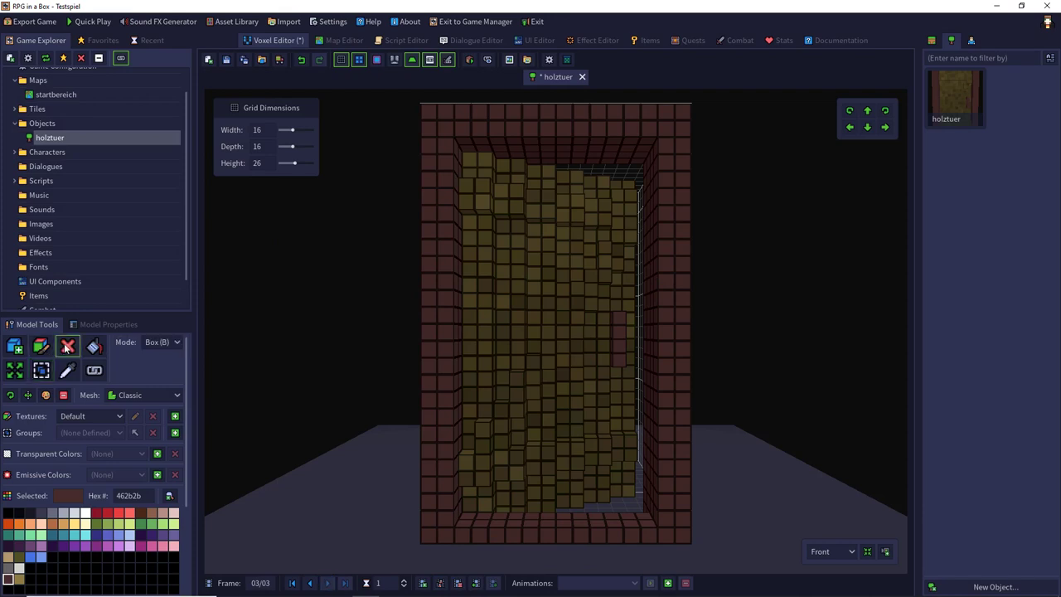
pyautogui.moveTo(479, 163); pyautogui.dragTo(477, 481)
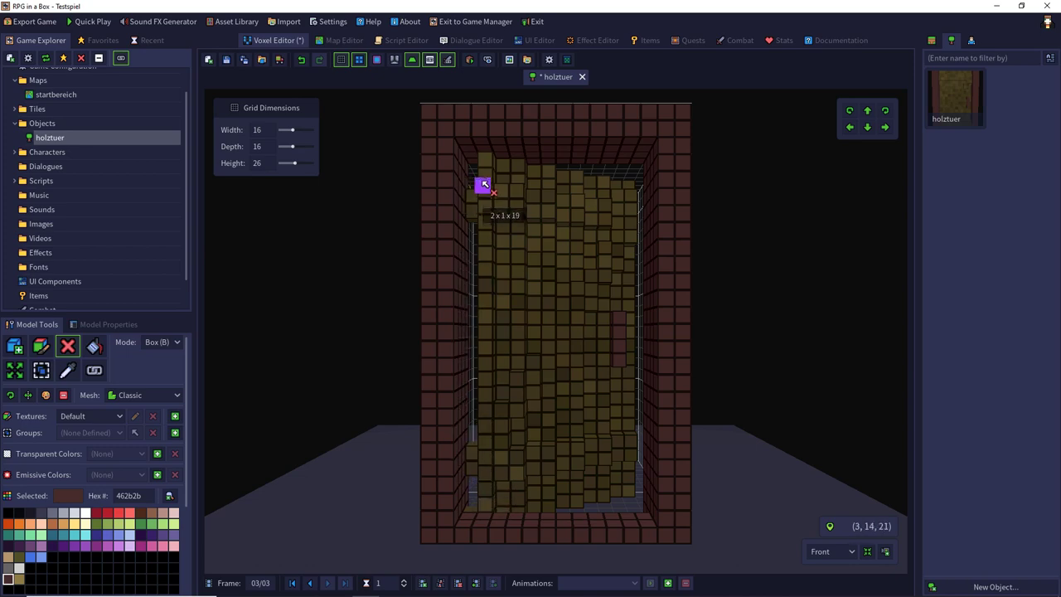
pyautogui.moveTo(445, 232); pyautogui.dragTo(673, 230, button='right')
pyautogui.moveTo(625, 205); pyautogui.dragTo(610, 436)
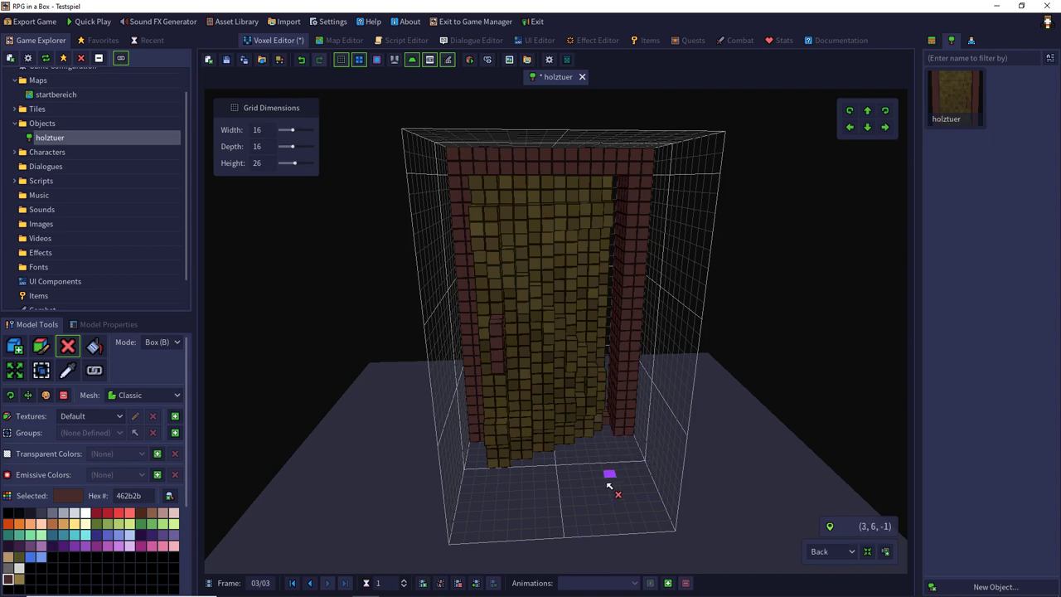
pyautogui.moveTo(590, 468); pyautogui.dragTo(715, 441, button='right')
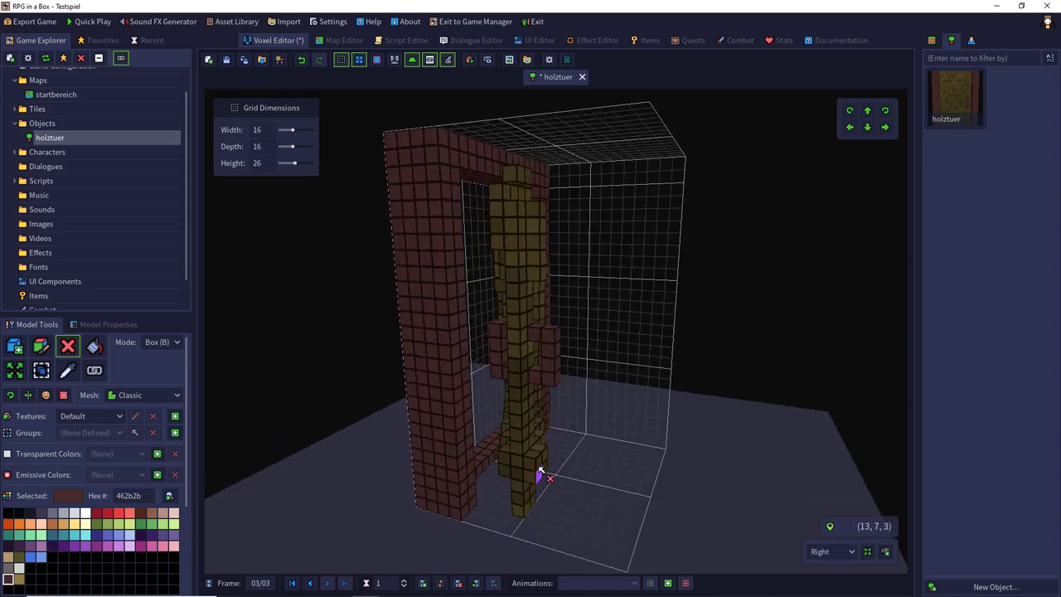
pyautogui.moveTo(534, 466); pyautogui.dragTo(534, 479)
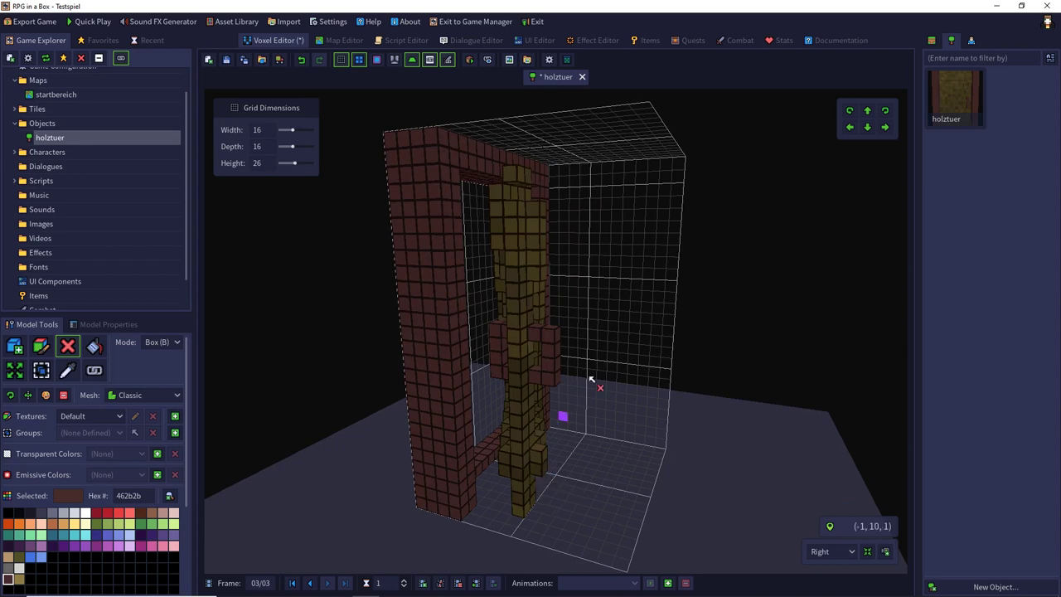
pyautogui.moveTo(617, 300); pyautogui.dragTo(554, 387, button='right')
pyautogui.moveTo(531, 342); pyautogui.dragTo(469, 350, button='right')
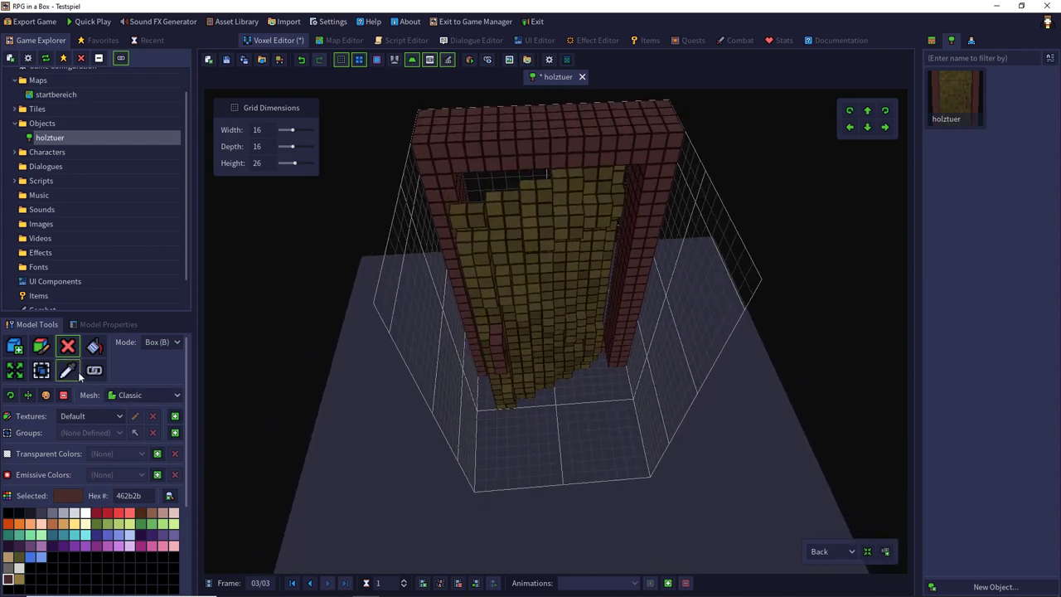
pyautogui.click(70, 370)
pyautogui.click(490, 254)
pyautogui.click(23, 350)
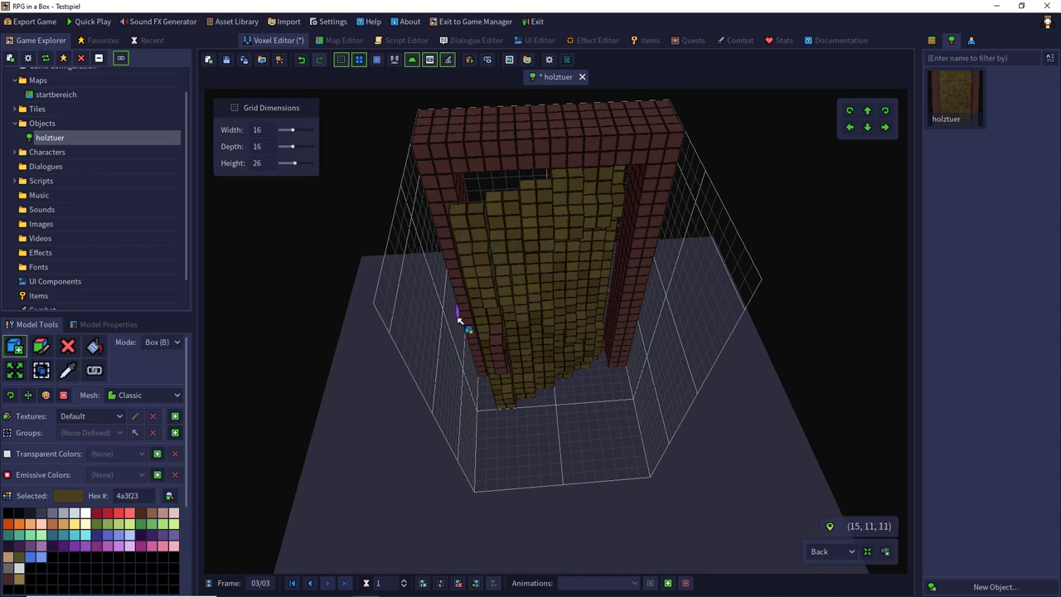
pyautogui.moveTo(458, 319); pyautogui.dragTo(455, 262, button='middle')
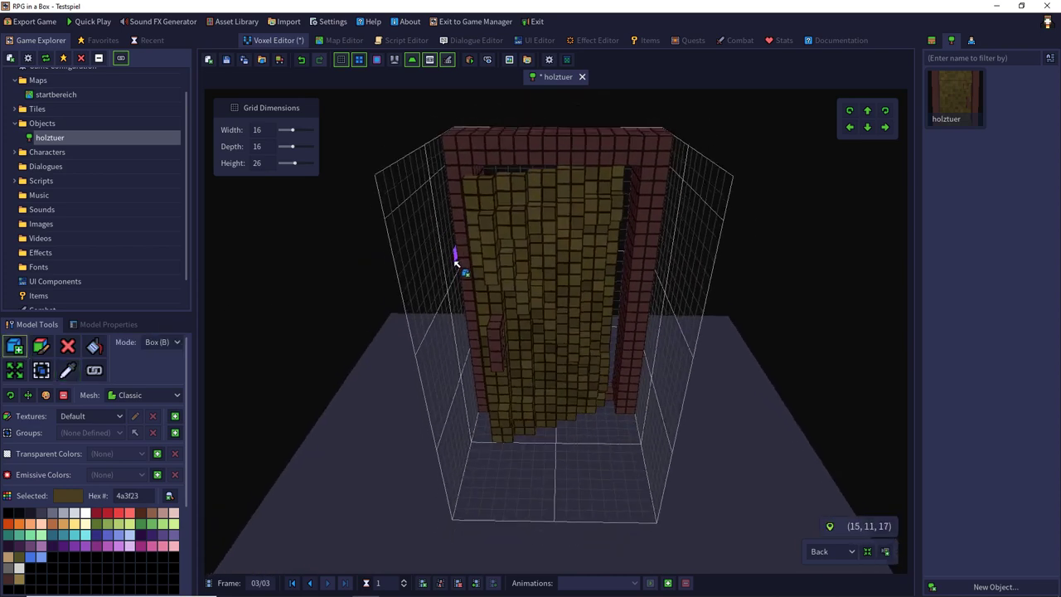
pyautogui.moveTo(456, 263); pyautogui.dragTo(456, 299, button='right')
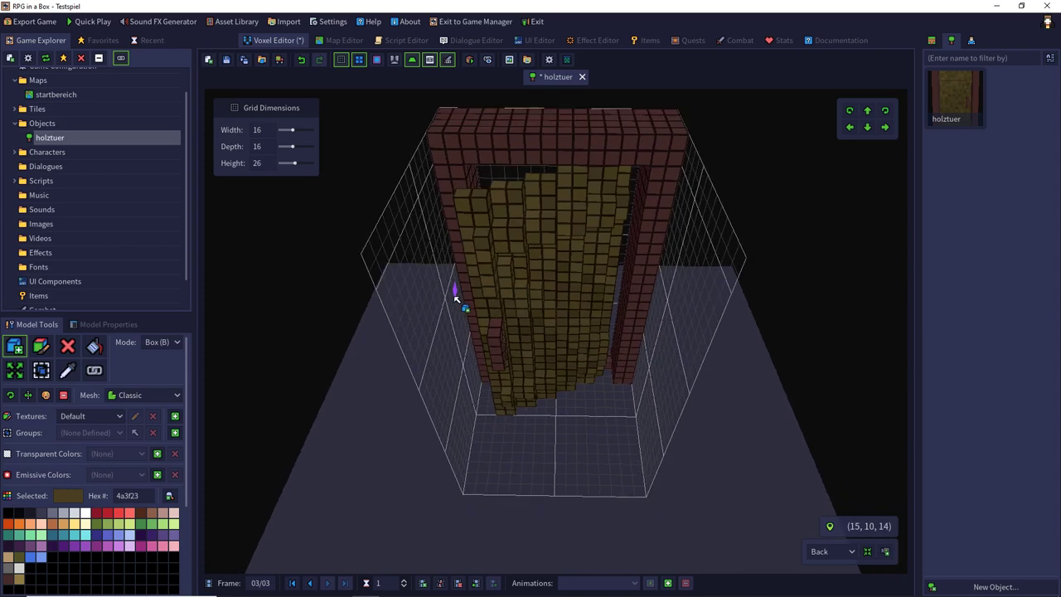
# - Select the whole remaining panel from both sides and shift it one voxel toward the back and one toward the hinge
pyautogui.click(41, 371)
pyautogui.moveTo(623, 177)
pyautogui.mouseDown(button='right')
pyautogui.moveTo(628, 124)
pyautogui.moveTo(606, 170)
pyautogui.mouseUp(button='right')
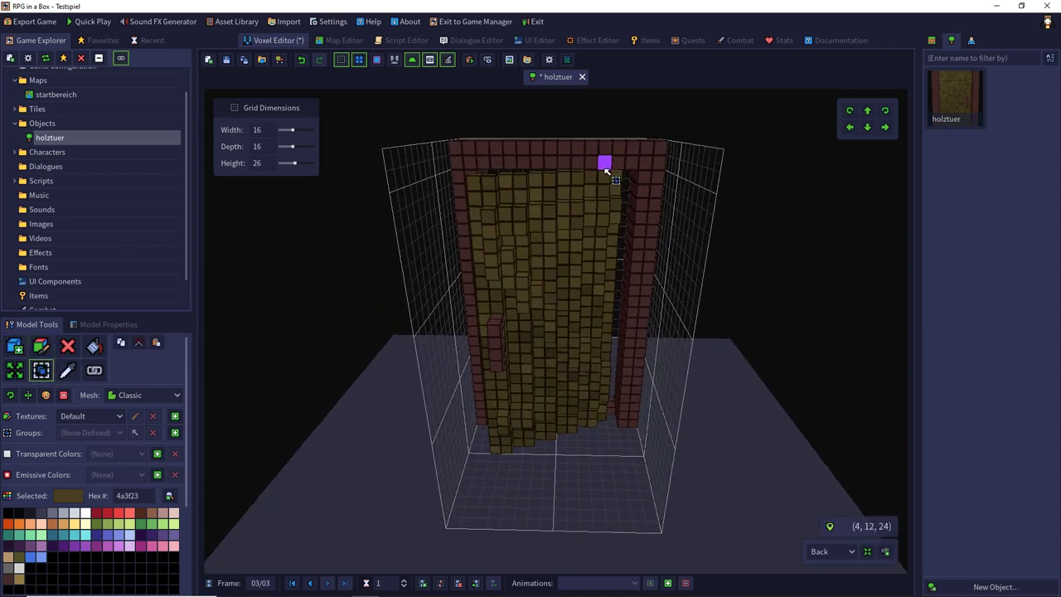
pyautogui.moveTo(617, 176); pyautogui.dragTo(490, 431)
pyautogui.moveTo(490, 431); pyautogui.dragTo(796, 282, button='right')
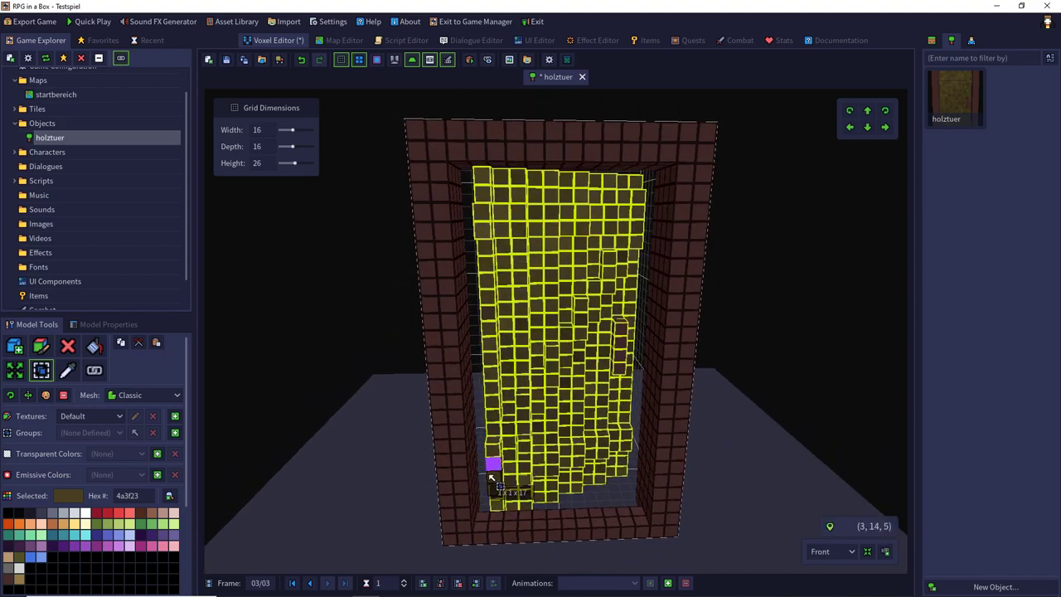
pyautogui.moveTo(539, 421); pyautogui.dragTo(741, 239, button='right')
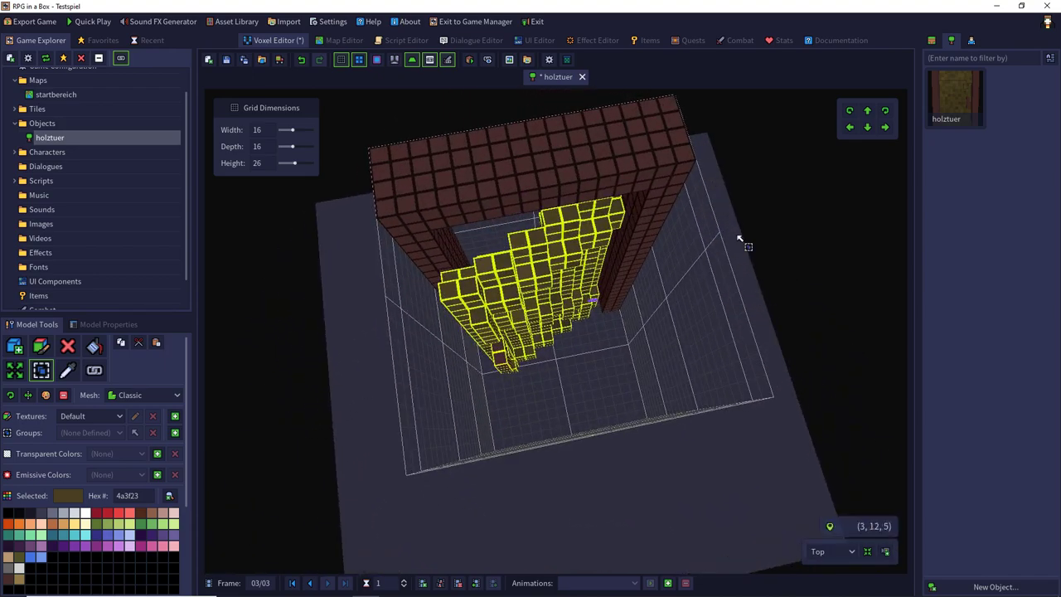
pyautogui.click(867, 127)
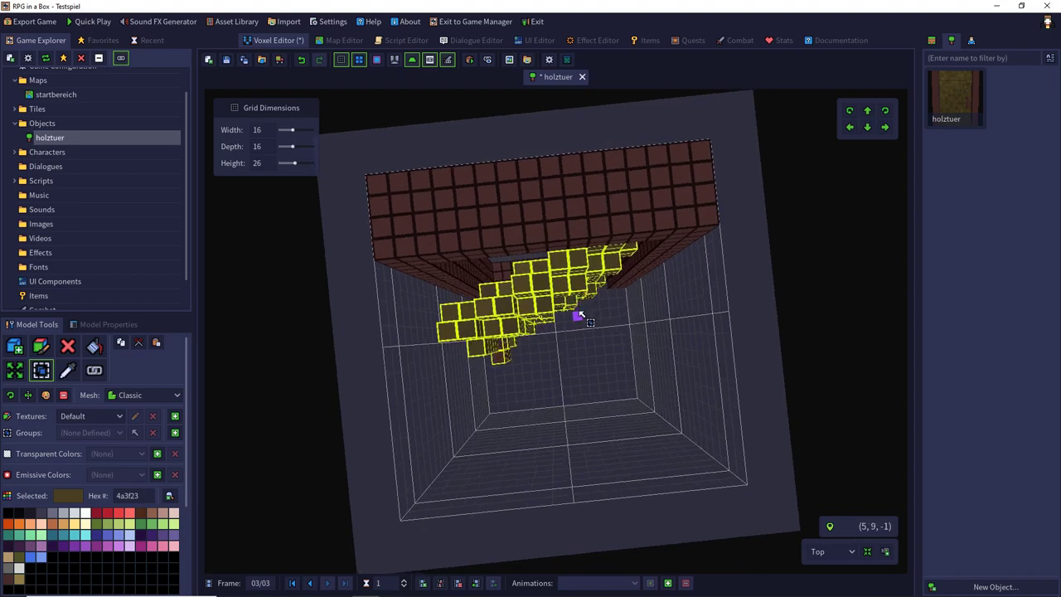
pyautogui.click(884, 128)
pyautogui.moveTo(676, 363); pyautogui.dragTo(590, 292, button='right')
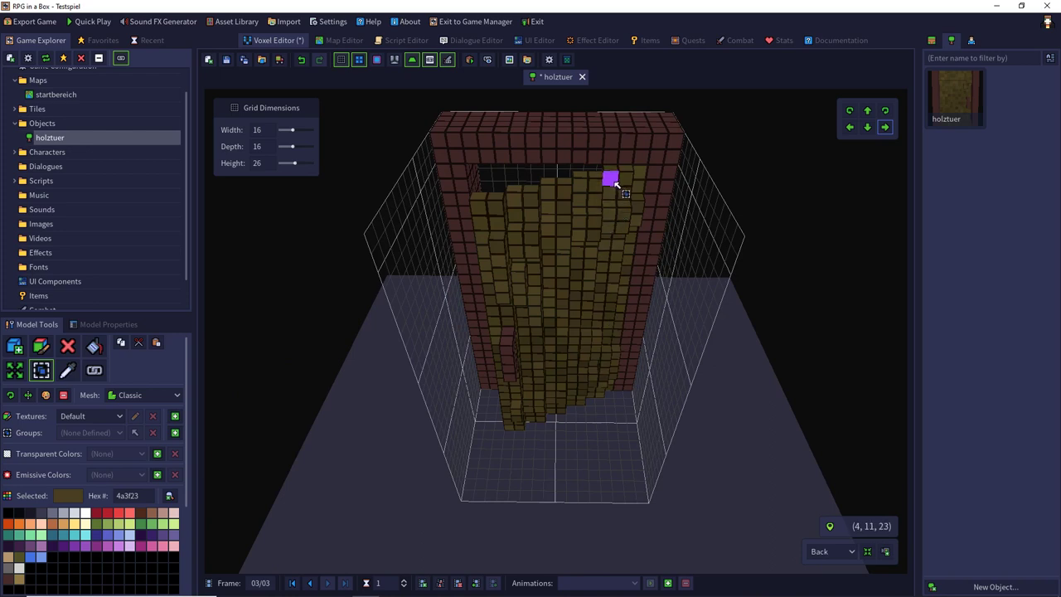
# - Delete the panel's third column from the hinge side over its full height
pyautogui.moveTo(611, 176); pyautogui.dragTo(593, 406)
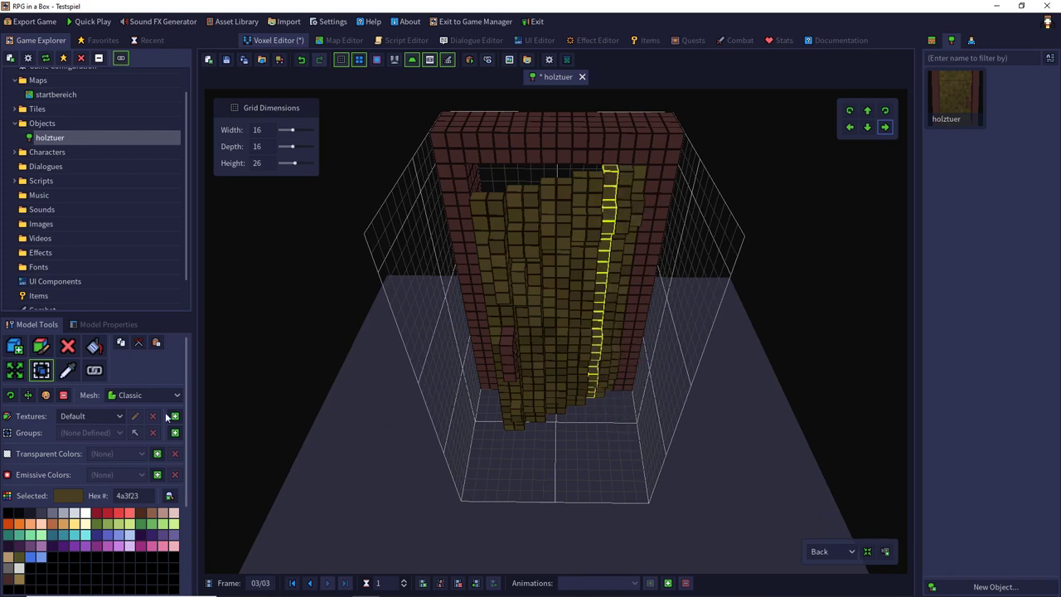
pyautogui.click(68, 347)
pyautogui.moveTo(616, 177); pyautogui.dragTo(601, 328)
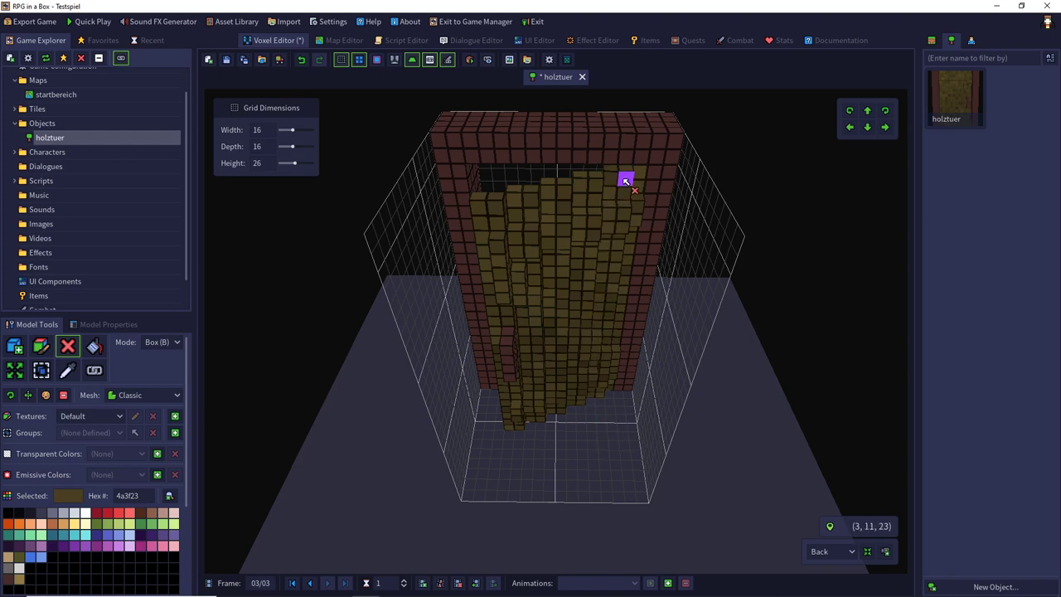
pyautogui.moveTo(613, 184); pyautogui.dragTo(592, 420)
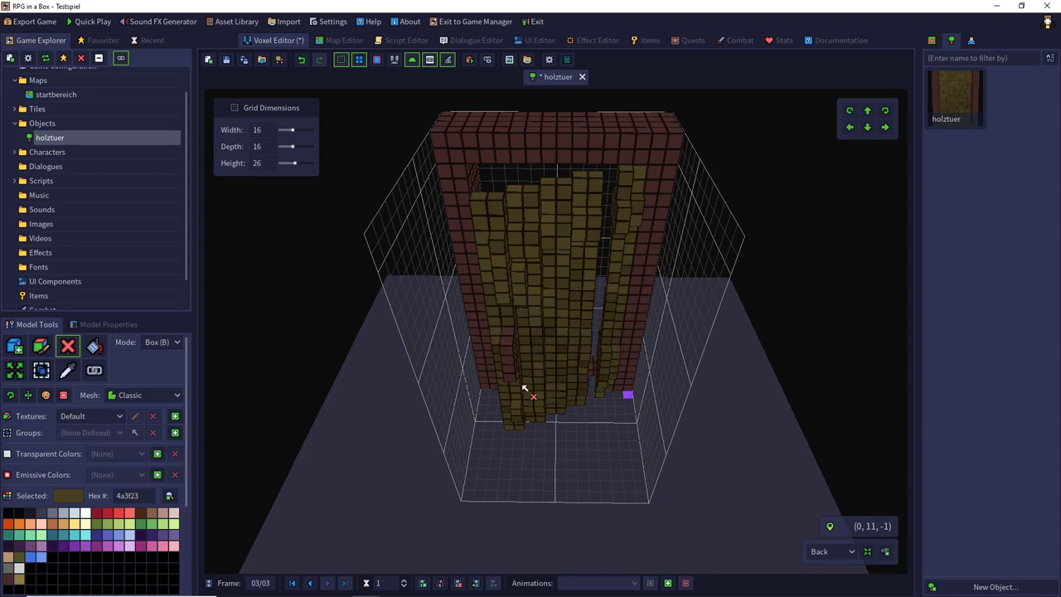
# - Select the panel part beyond the gap, including its front crossbar and brace voxels, and shift it one voxel toward the hinge
pyautogui.click(42, 371)
pyautogui.moveTo(597, 174); pyautogui.dragTo(504, 433)
pyautogui.moveTo(485, 368); pyautogui.dragTo(537, 226, button='right')
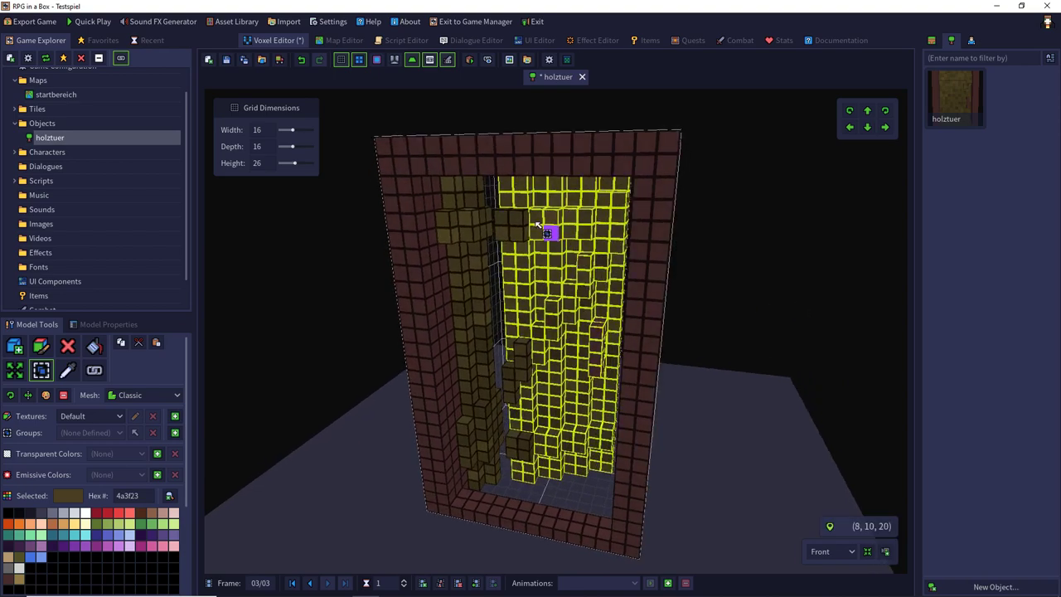
pyautogui.moveTo(502, 217); pyautogui.dragTo(515, 455)
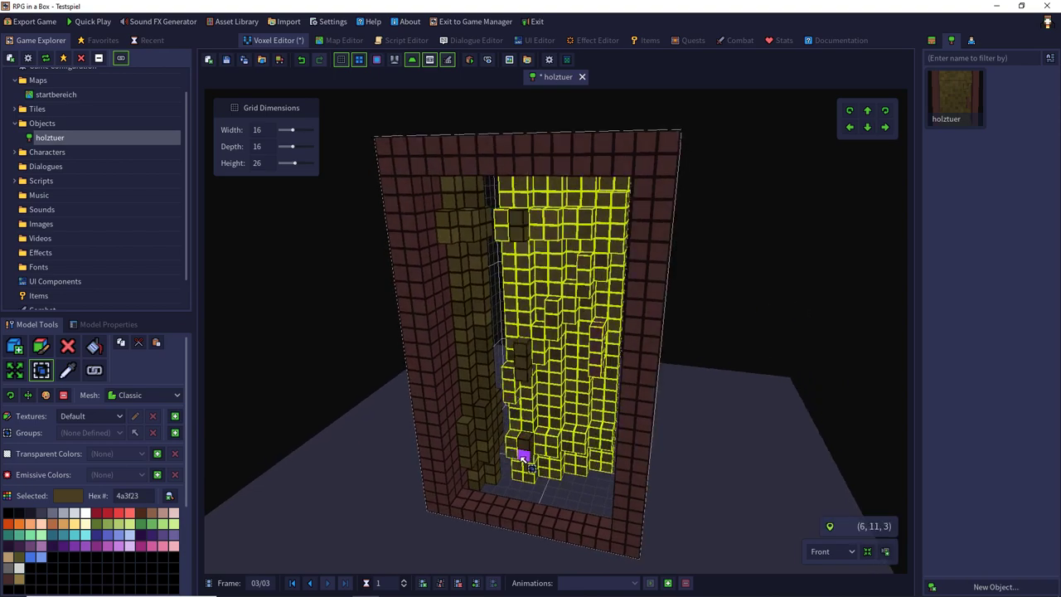
pyautogui.moveTo(550, 219); pyautogui.dragTo(813, 205, button='right')
pyautogui.click(885, 127)
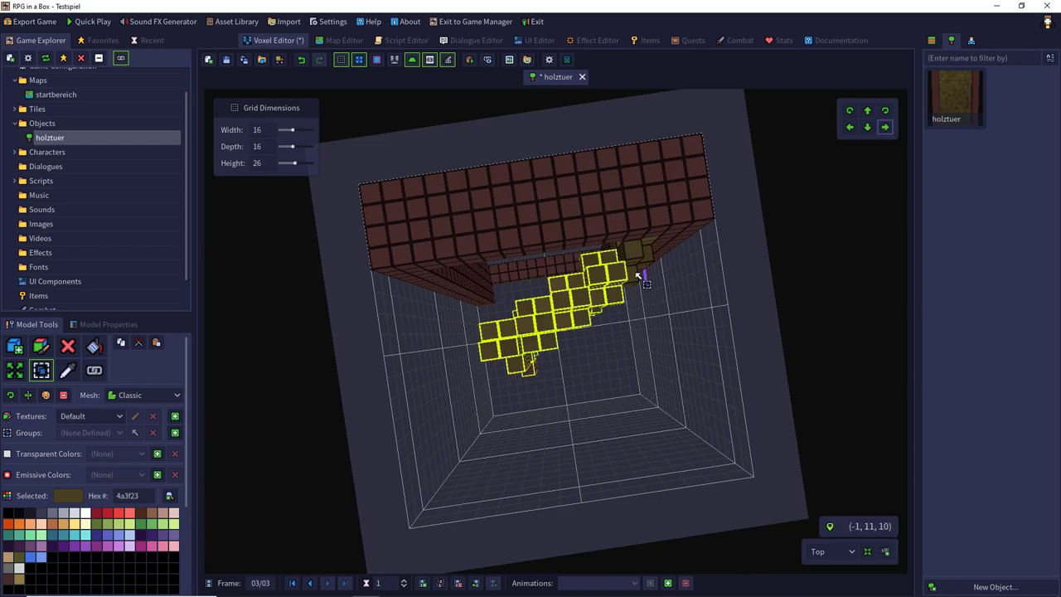
# - Delete the panel's fifth and eighth columns from the hinge, leaving separate strips of four, two and two columns
pyautogui.click(575, 285)
pyautogui.moveTo(528, 330); pyautogui.dragTo(509, 299, button='right')
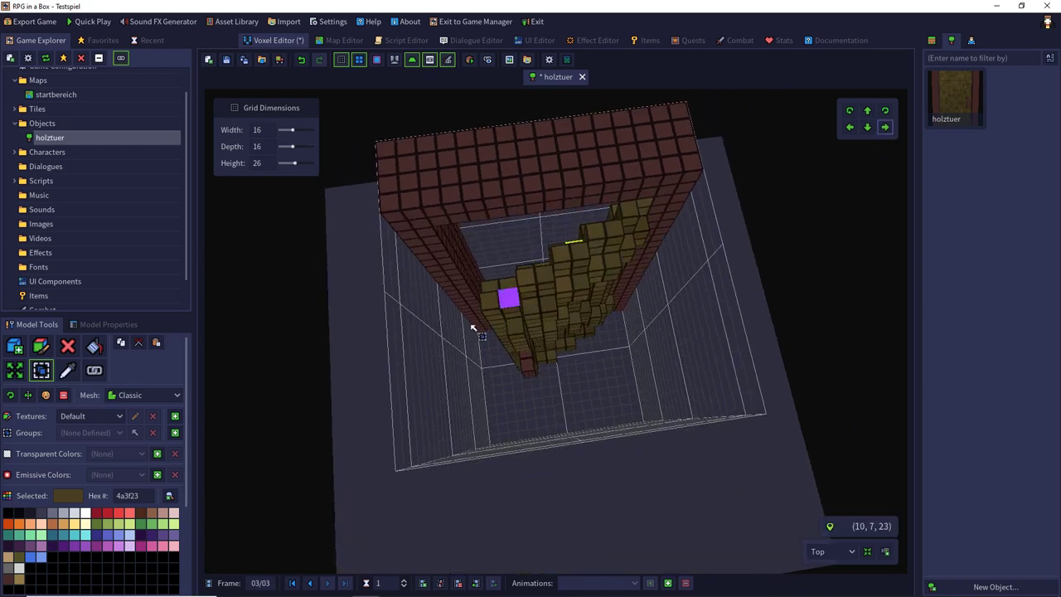
pyautogui.click(76, 353)
pyautogui.moveTo(577, 247); pyautogui.dragTo(577, 389)
pyautogui.moveTo(576, 389); pyautogui.dragTo(592, 295, button='right')
pyautogui.moveTo(581, 200); pyautogui.dragTo(572, 376)
pyautogui.moveTo(535, 218); pyautogui.dragTo(540, 427)
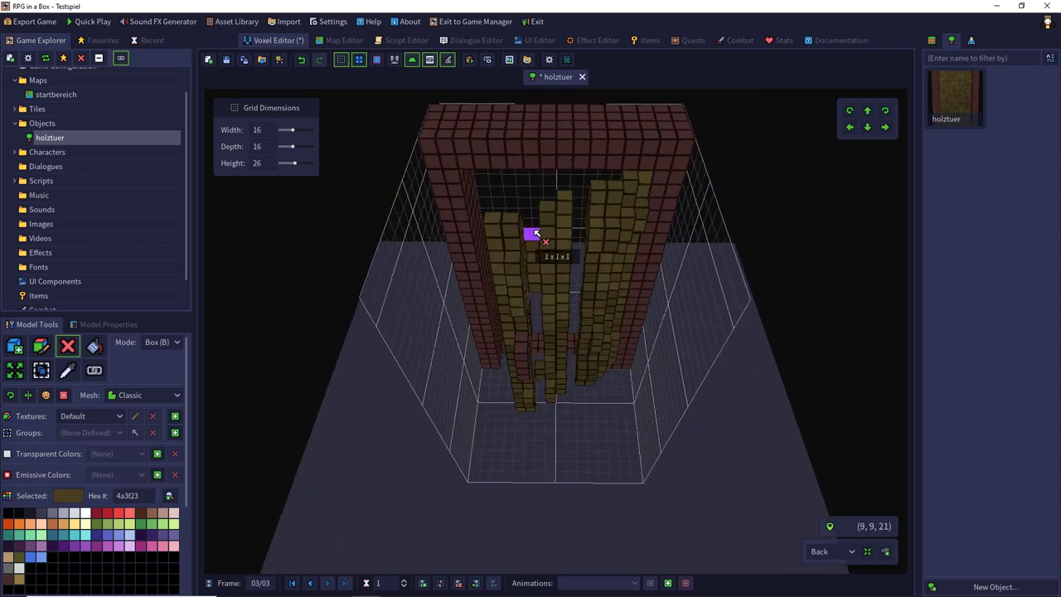
pyautogui.moveTo(536, 232); pyautogui.dragTo(540, 439)
# - Select the fourth column from the hinge through its full depth and shift it toward the back
pyautogui.click(41, 371)
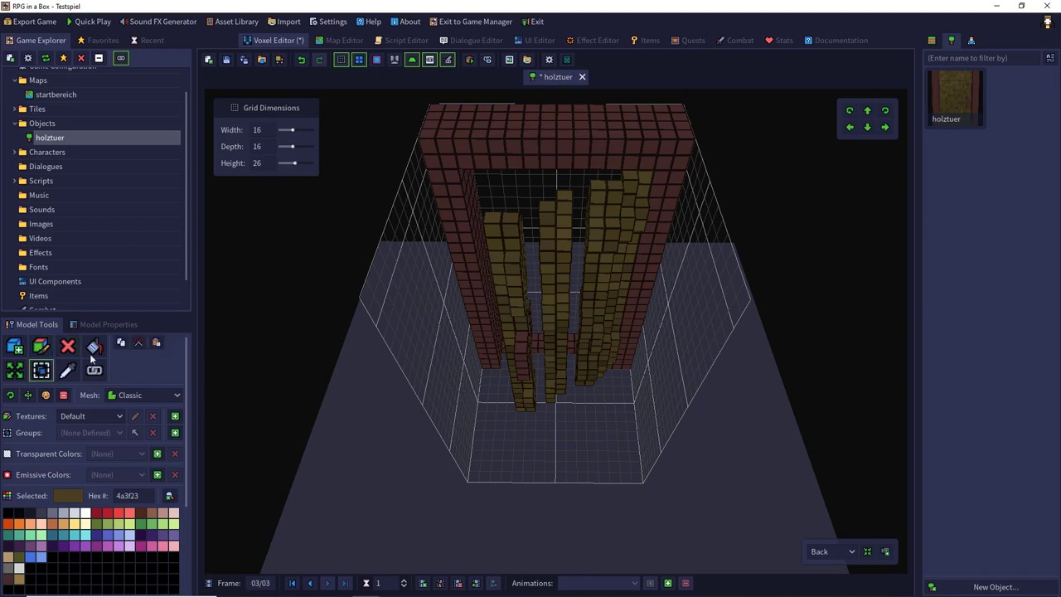
pyautogui.moveTo(591, 185); pyautogui.dragTo(576, 448)
pyautogui.moveTo(576, 449); pyautogui.dragTo(836, 284, button='middle')
pyautogui.keyDown('shift'); pyautogui.moveTo(502, 214); pyautogui.dragTo(508, 448); pyautogui.keyUp('shift')
pyautogui.moveTo(508, 448); pyautogui.dragTo(866, 131, button='middle')
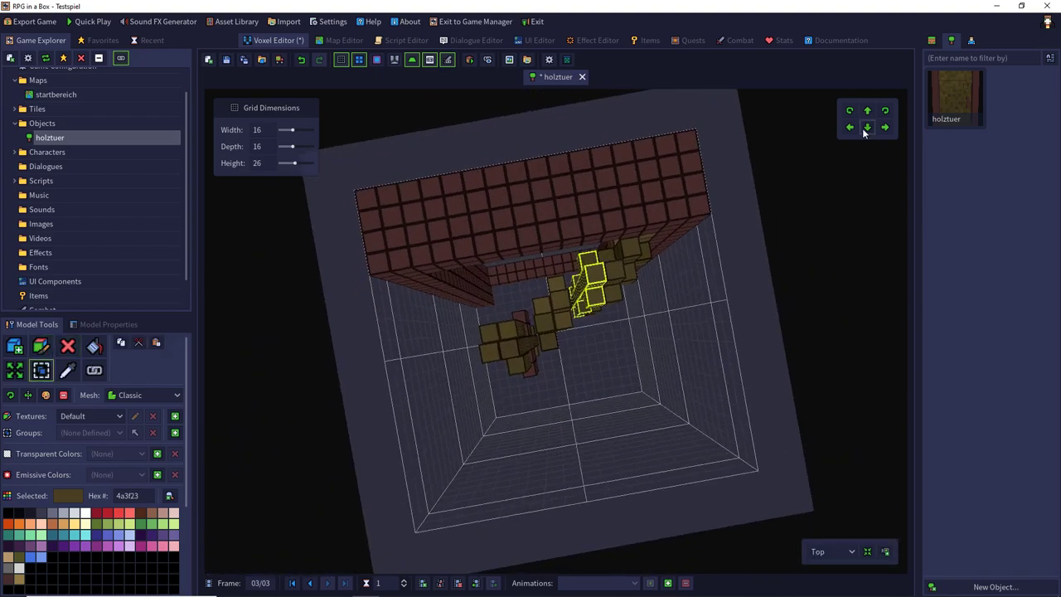
# - Select the middle two-column strip and shift it one voxel toward the hinge and toward the back
pyautogui.moveTo(567, 301); pyautogui.dragTo(536, 294)
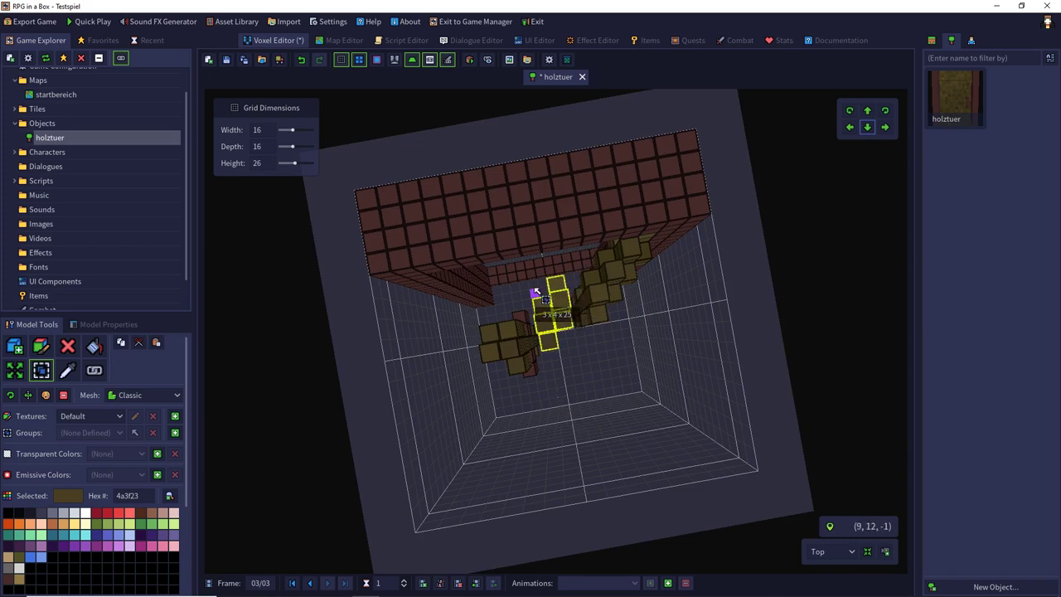
pyautogui.click(884, 127)
pyautogui.click(868, 128)
# - Select the last two columns with the handles, shift them two voxels toward the hinge and farther back, and clear the selection
pyautogui.moveTo(489, 329); pyautogui.dragTo(501, 405)
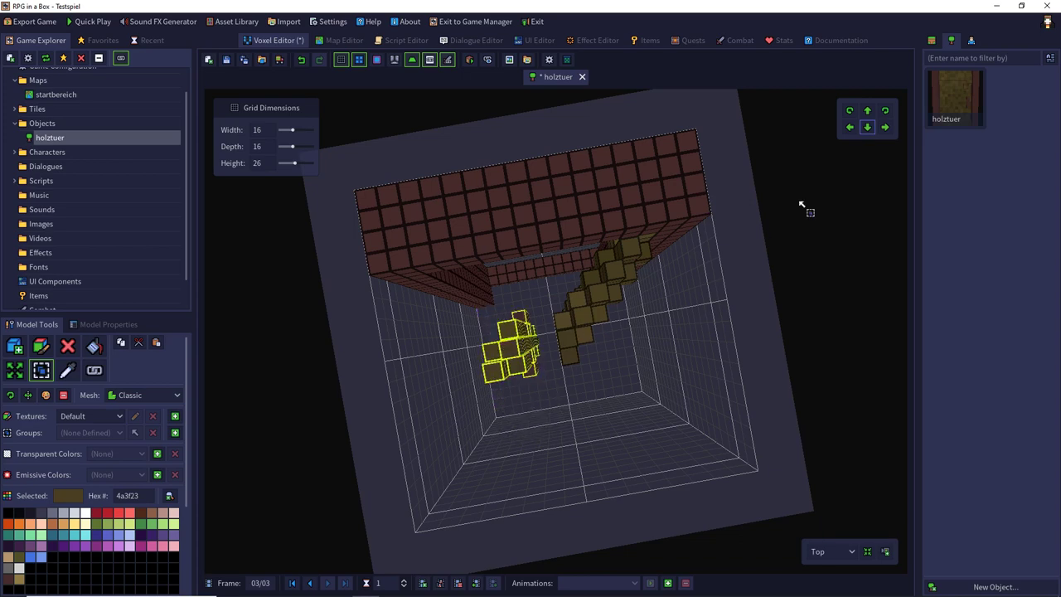
pyautogui.click(884, 129)
pyautogui.click(883, 129)
pyautogui.click(867, 130)
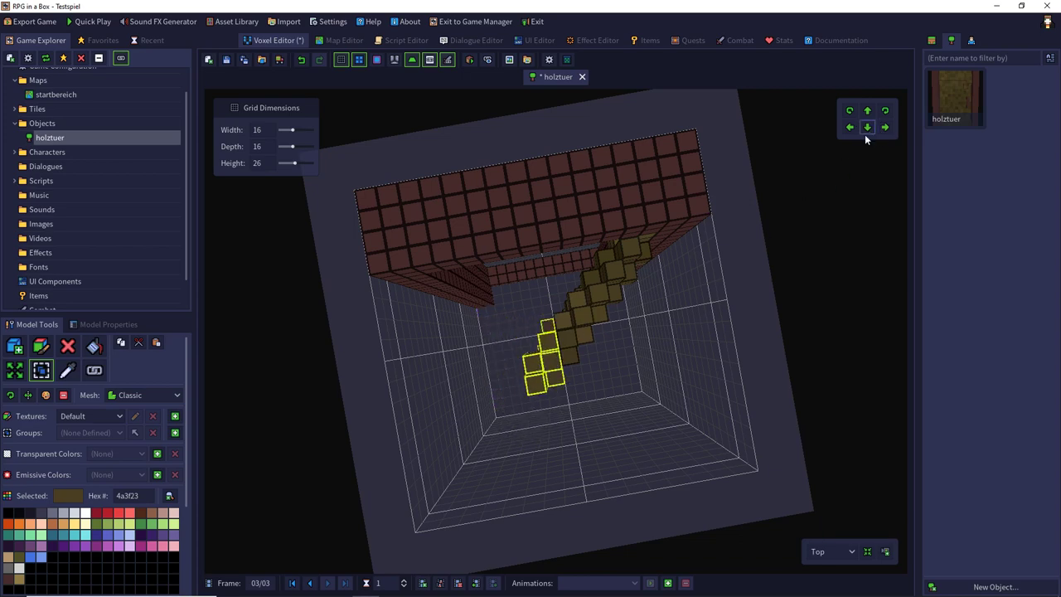
pyautogui.click(658, 363)
# - Sample the handle's dark brown colour 462b2b for adding voxels around the handles
pyautogui.moveTo(659, 367); pyautogui.dragTo(634, 204, button='right')
pyautogui.click(67, 371)
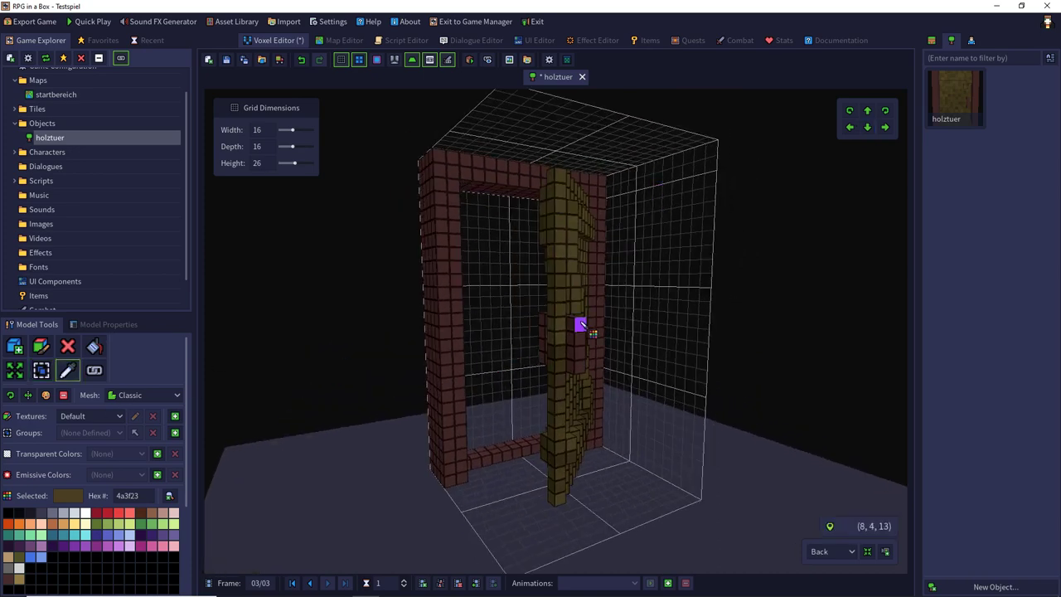
pyautogui.click(581, 324)
pyautogui.click(18, 348)
pyautogui.moveTo(414, 315); pyautogui.dragTo(567, 333, button='right')
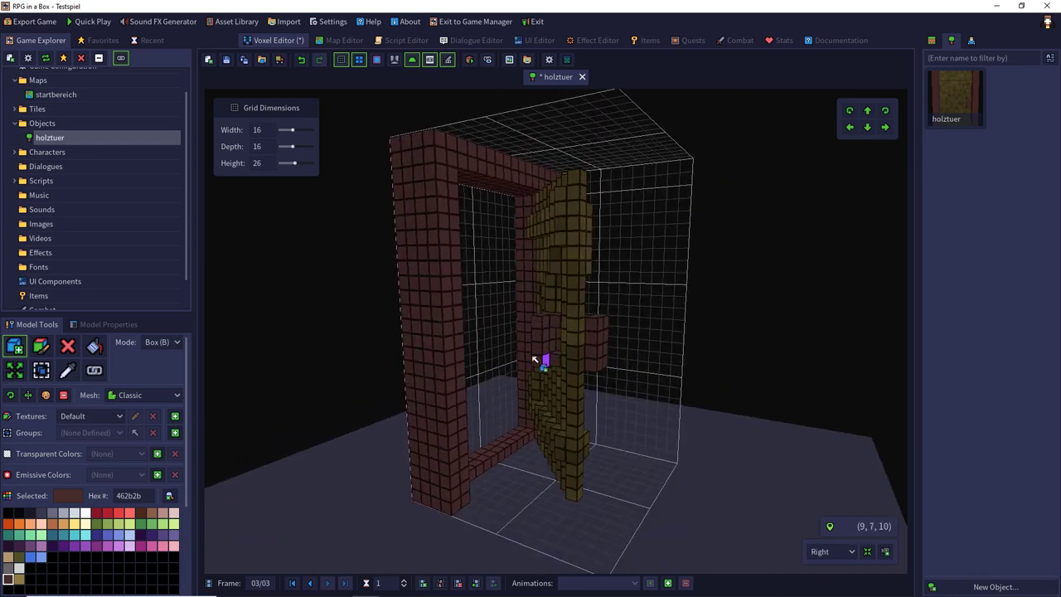
# - Delete a vertical strip of handle voxels on the front side of the opened panel
pyautogui.click(68, 345)
pyautogui.moveTo(669, 350); pyautogui.dragTo(532, 351, button='right')
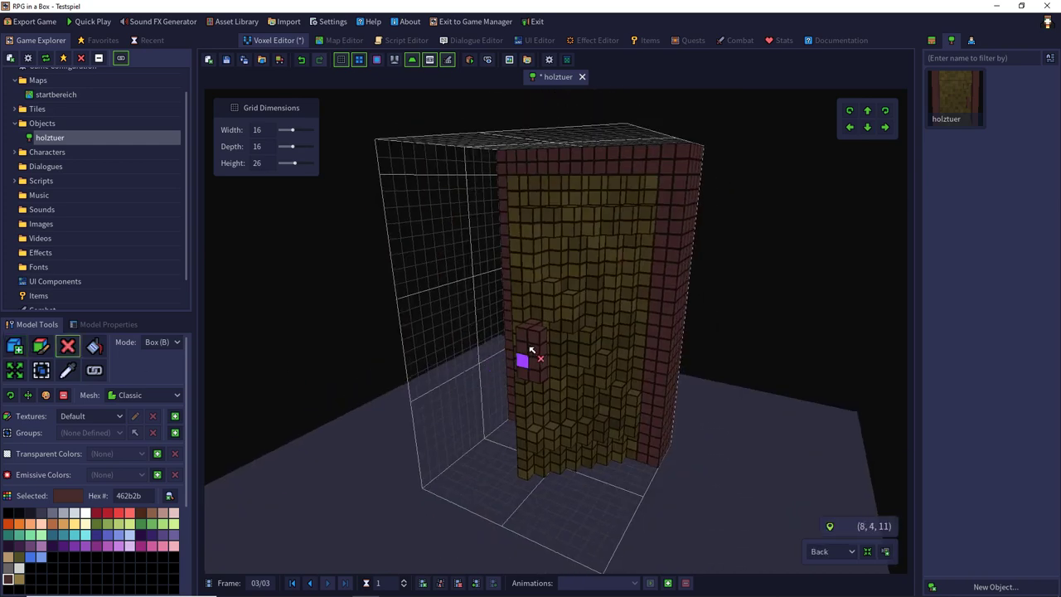
pyautogui.moveTo(472, 365); pyautogui.dragTo(864, 333, button='right')
pyautogui.moveTo(564, 321); pyautogui.dragTo(562, 358)
pyautogui.moveTo(596, 335); pyautogui.dragTo(606, 341, button='right')
# - Save the door object and step back to its first frame
pyautogui.hotkey('ctrl', 's')
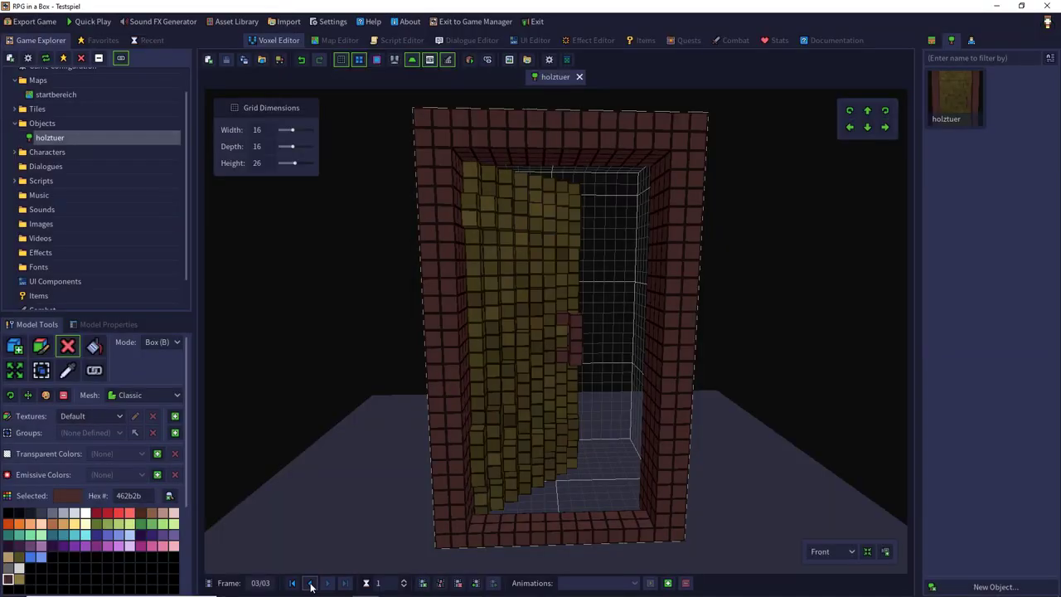
pyautogui.click(311, 583)
pyautogui.click(312, 584)
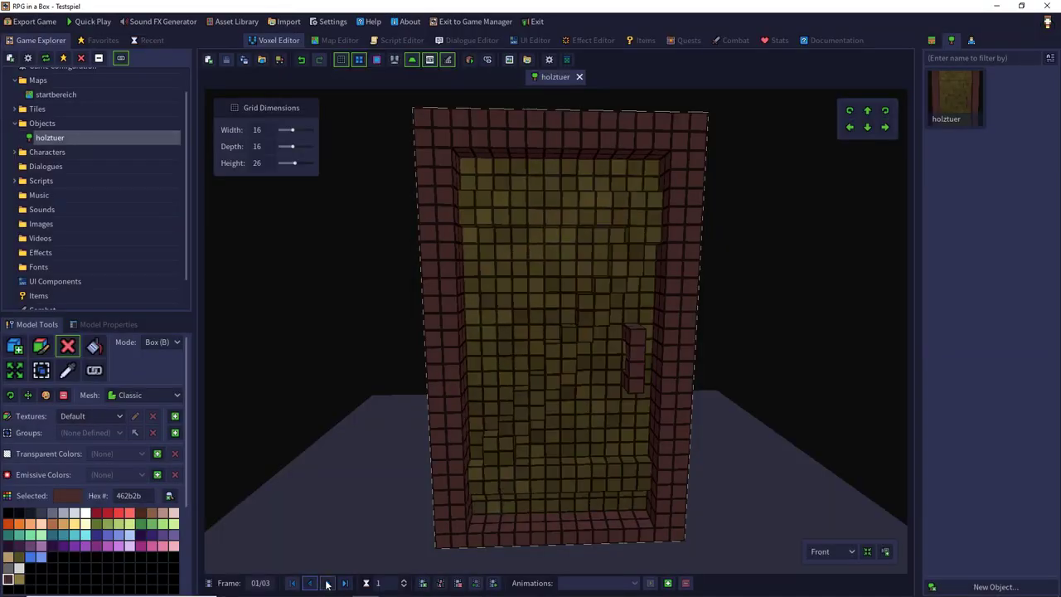
# - Step to the third frame of the door and insert a blank fourth frame after it
pyautogui.click(327, 584)
pyautogui.click(328, 583)
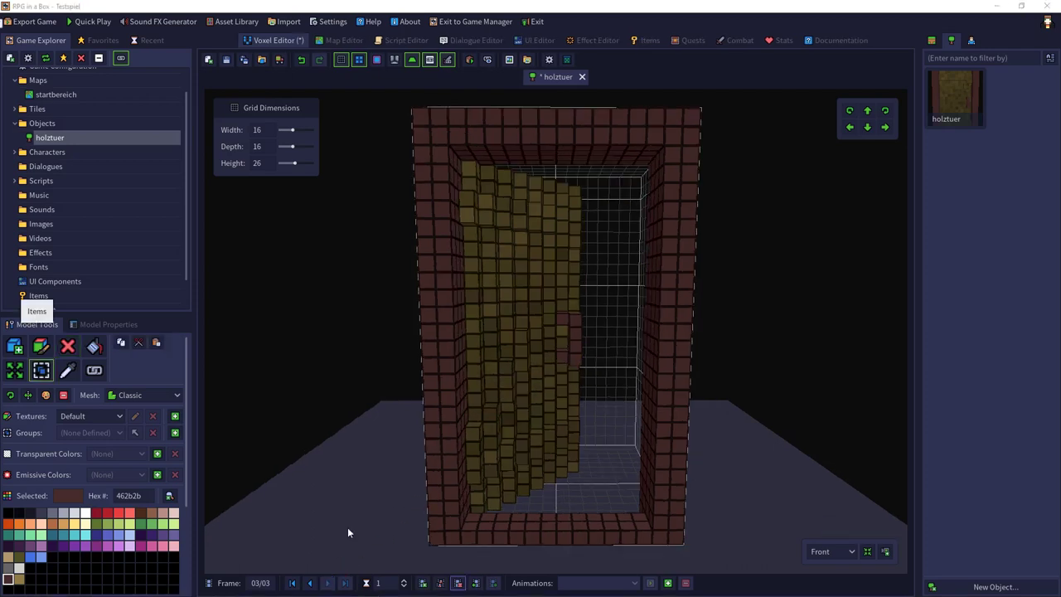
pyautogui.click(424, 582)
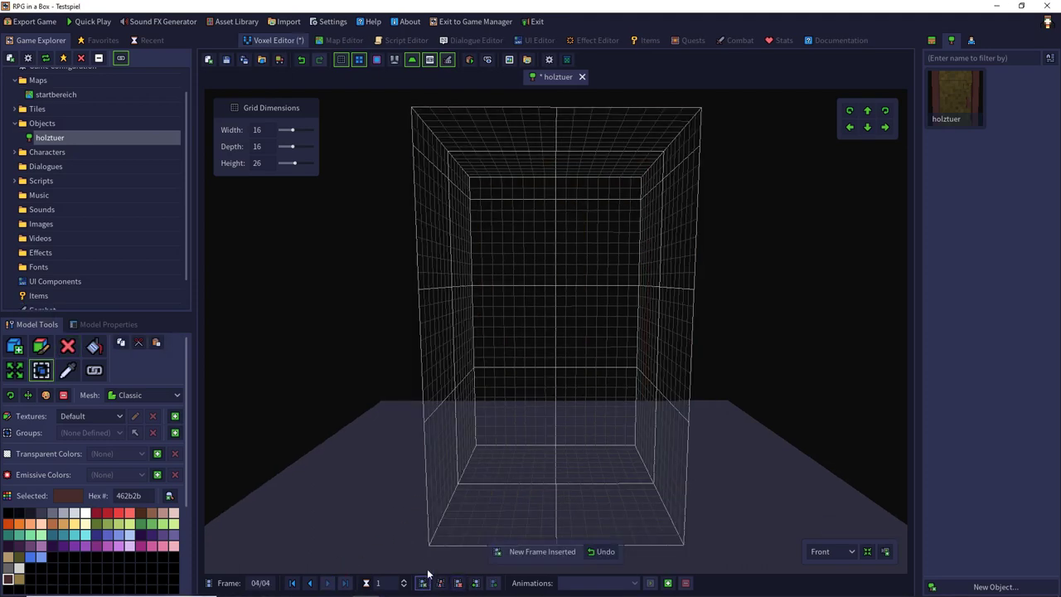
# - Select the whole slightly opened panel in the second frame from front and back, handles included and door frame excluded, and copy it
pyautogui.click(309, 584)
pyautogui.click(309, 584)
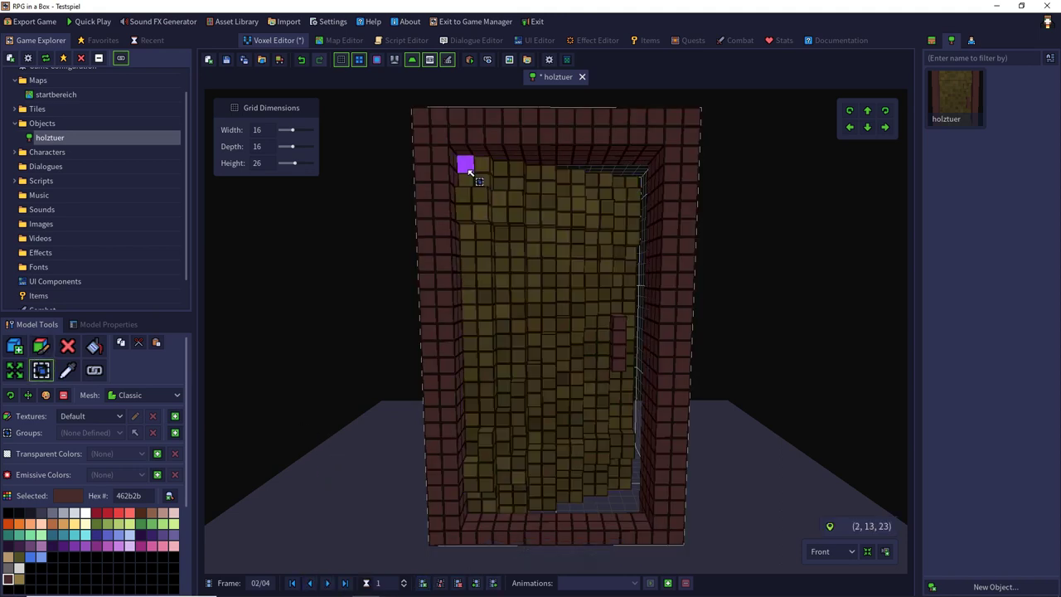
pyautogui.moveTo(463, 163); pyautogui.dragTo(624, 483)
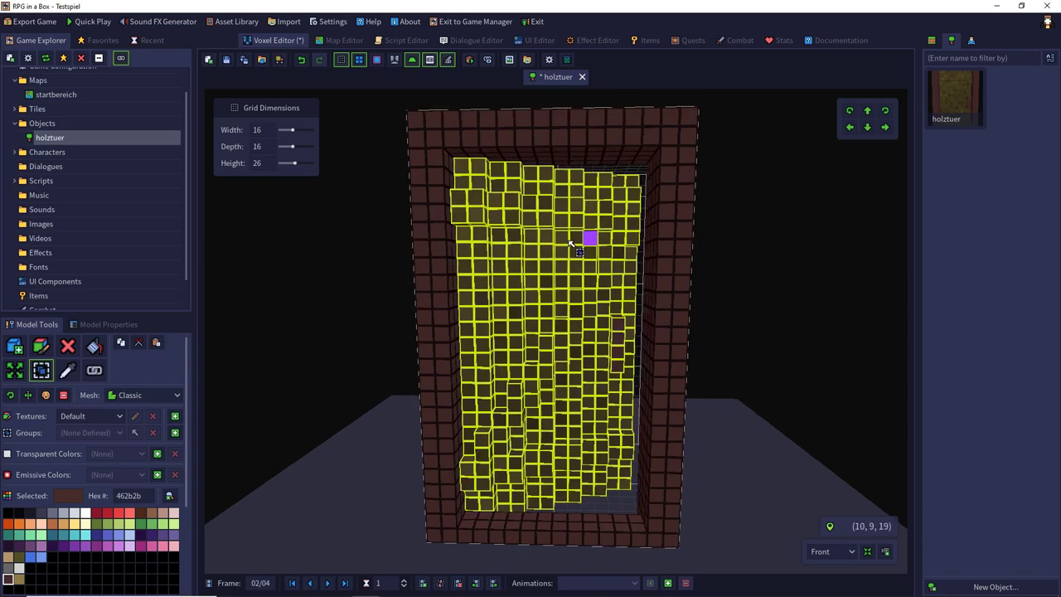
pyautogui.moveTo(589, 237); pyautogui.dragTo(449, 249, button='right')
pyautogui.moveTo(477, 216); pyautogui.dragTo(559, 473)
pyautogui.hotkey('ctrl', 'c')
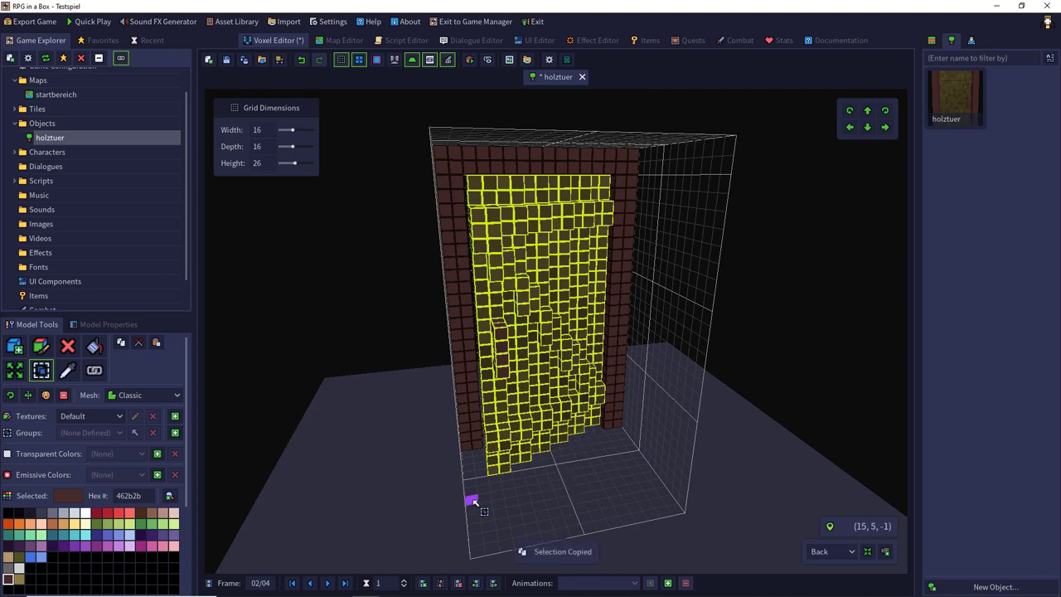
# - Paste the copied door panel into the blank fourth frame and accept its placement
pyautogui.click(332, 583)
pyautogui.click(332, 583)
pyautogui.hotkey('ctrl', 'v')
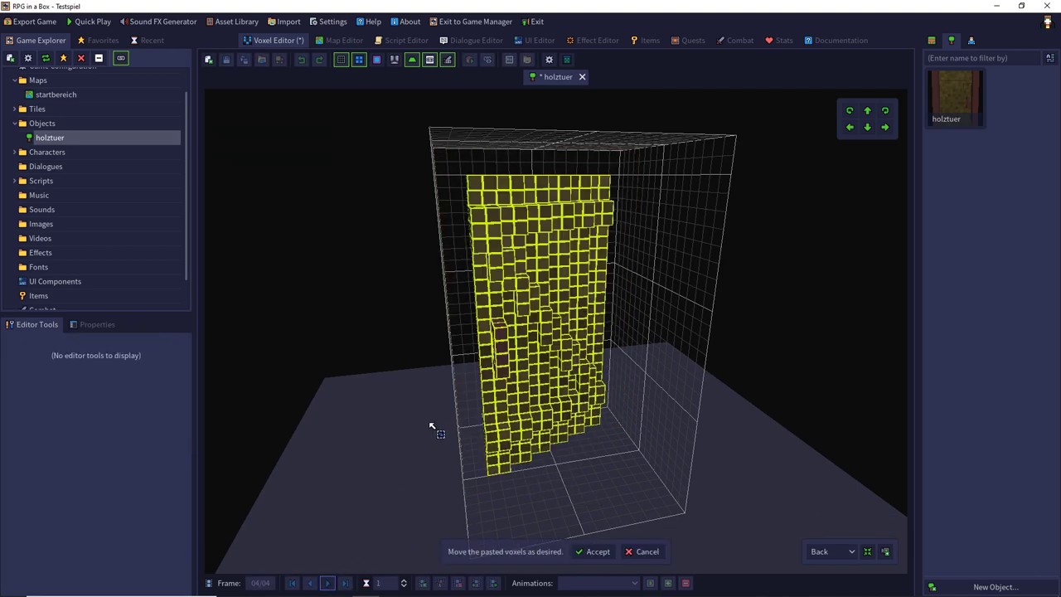
pyautogui.moveTo(434, 429); pyautogui.dragTo(680, 331, button='right')
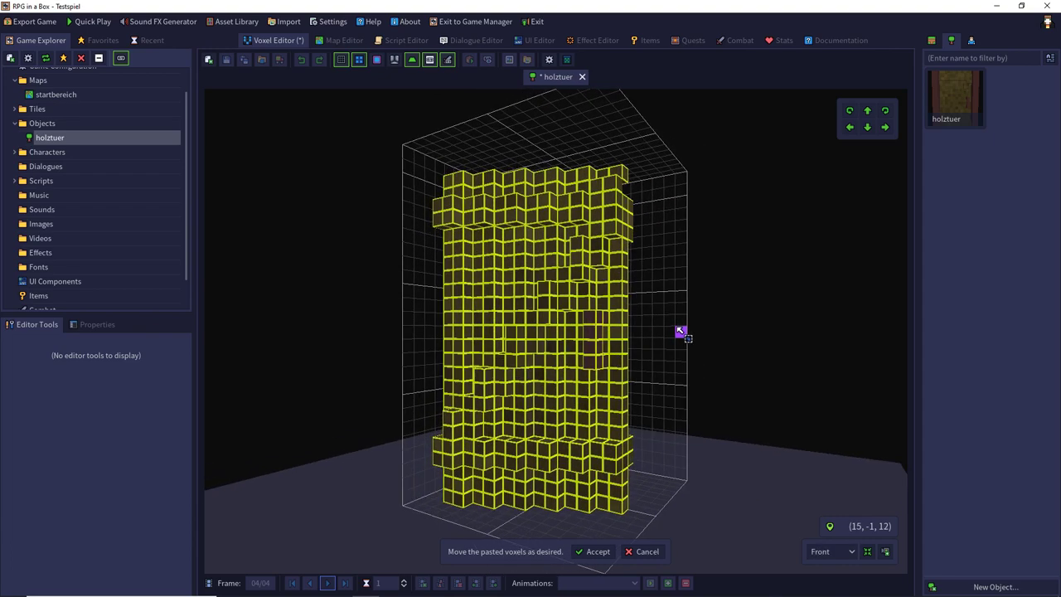
pyautogui.click(817, 551)
pyautogui.click(836, 497)
pyautogui.click(825, 551)
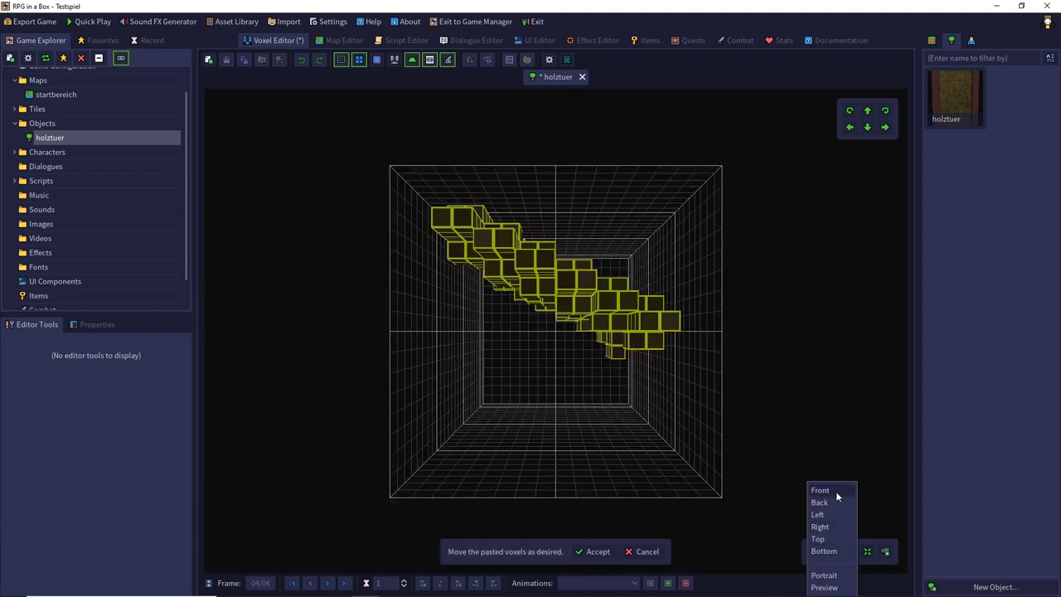
pyautogui.click(836, 491)
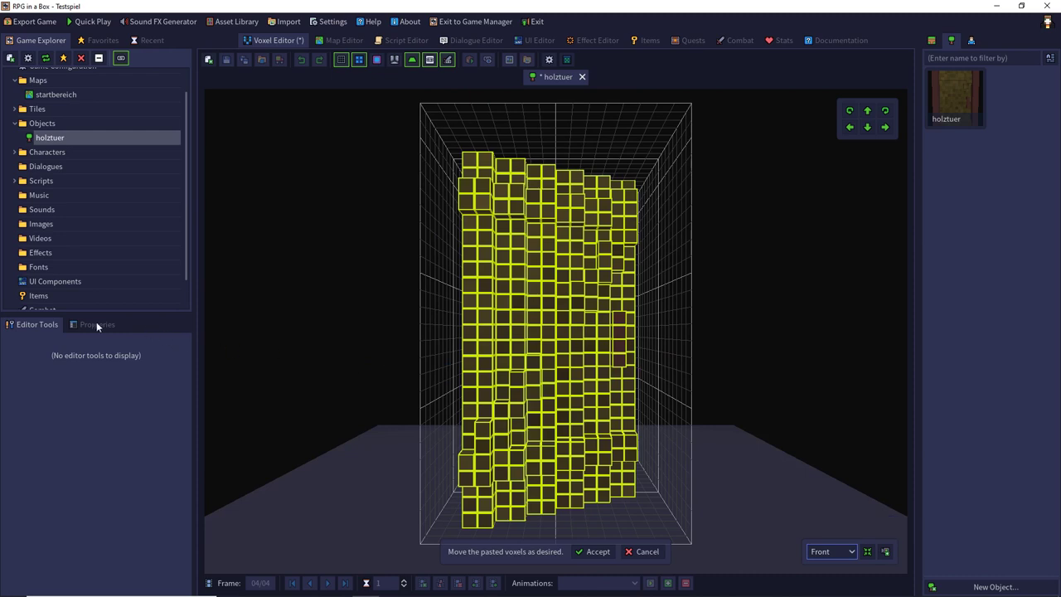
pyautogui.click(585, 551)
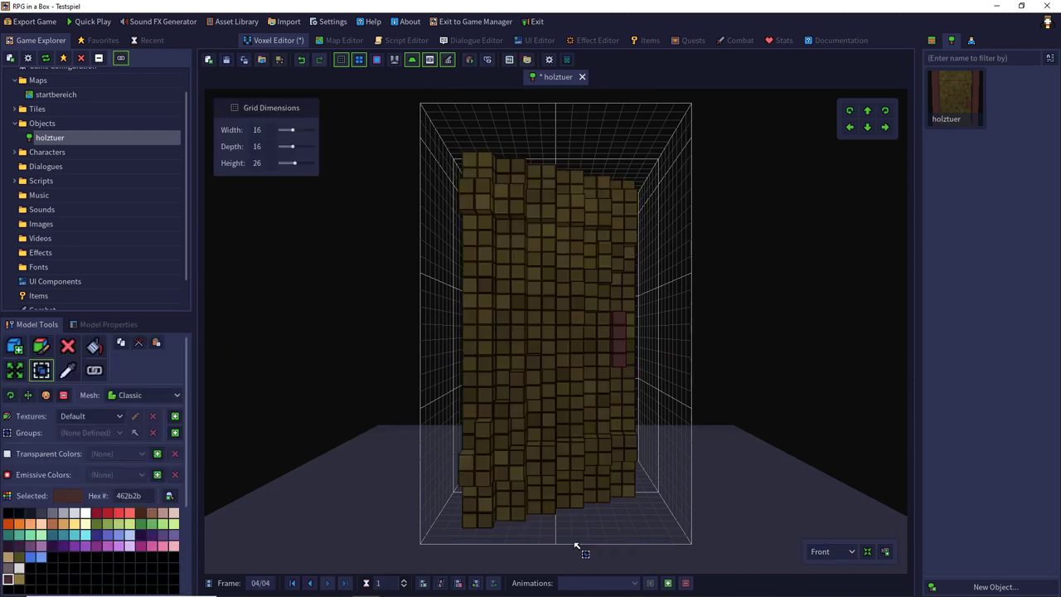
# - Mirror the pasted panel sideways, rotate it 90 degrees clockwise, and shift it one voxel back
pyautogui.click(30, 395)
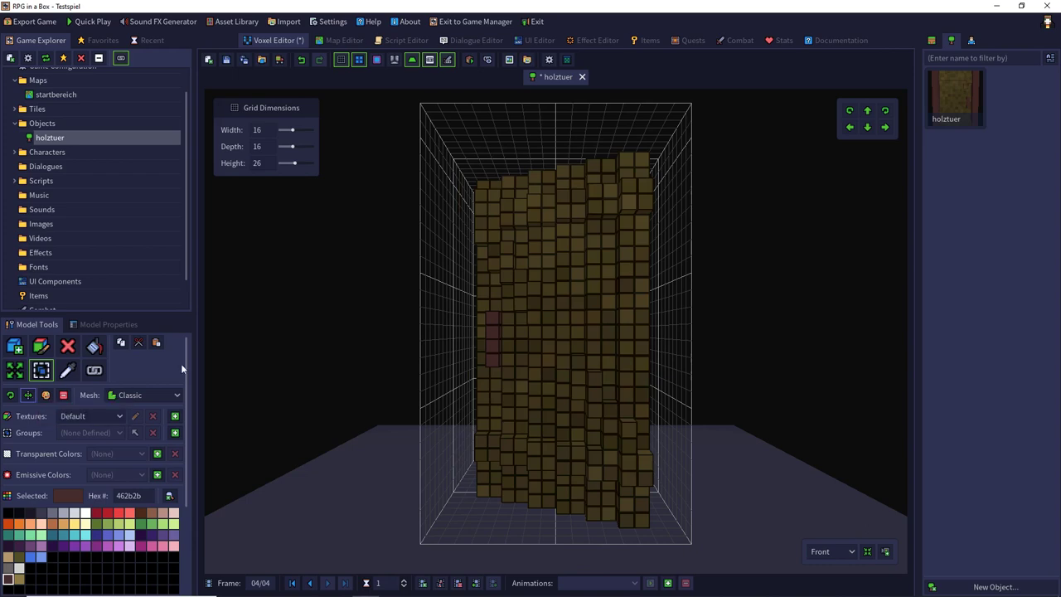
pyautogui.hotkey('ctrl', 'a')
pyautogui.click(885, 112)
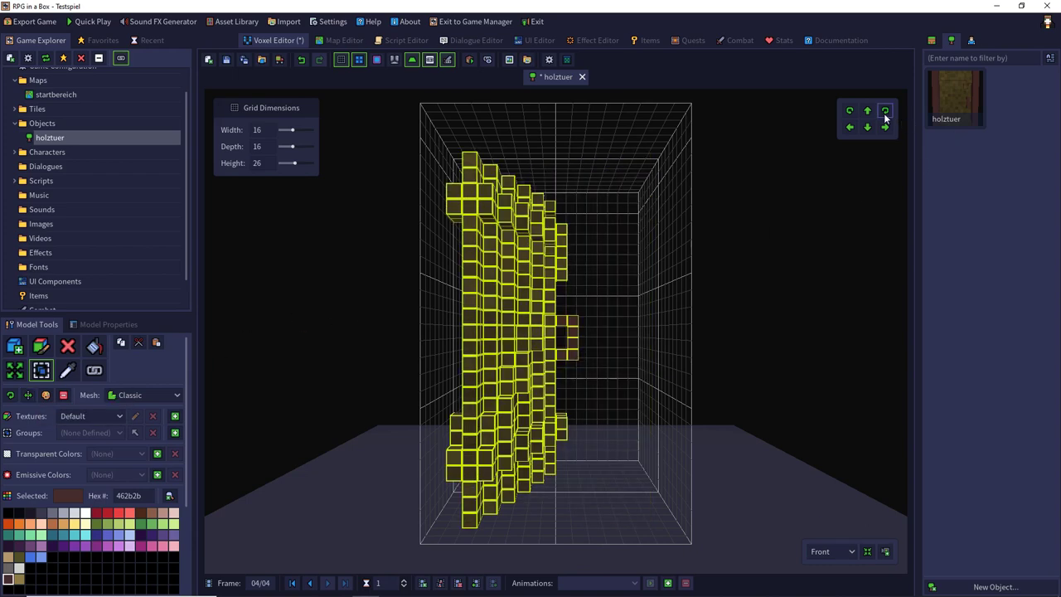
pyautogui.moveTo(612, 378); pyautogui.dragTo(579, 461, button='middle')
pyautogui.moveTo(681, 255); pyautogui.dragTo(664, 272, button='middle')
pyautogui.moveTo(665, 272); pyautogui.dragTo(834, 197, button='right')
pyautogui.click(871, 114)
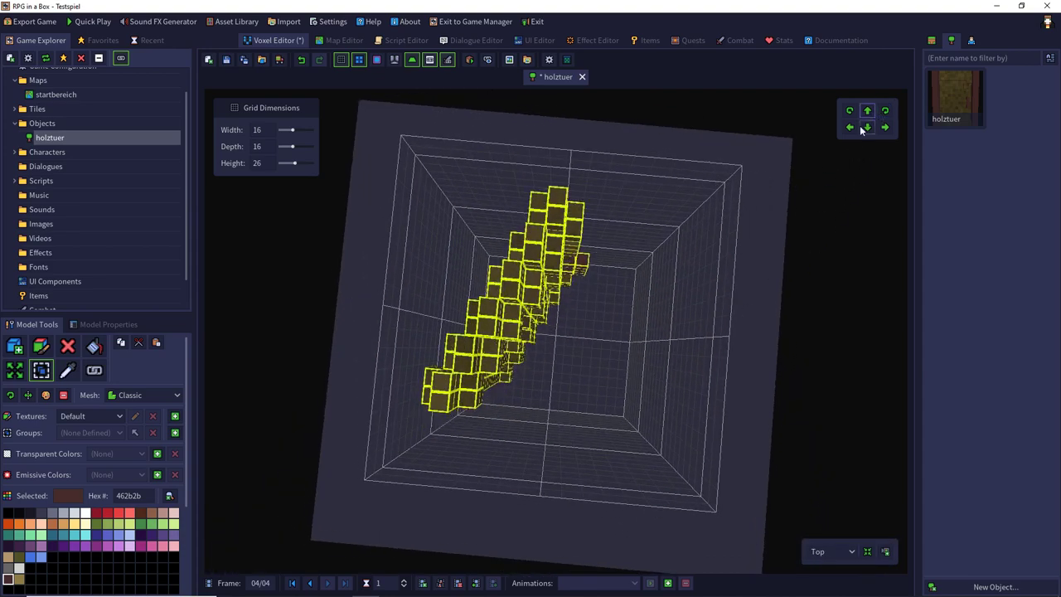
# - Delete protruding crossbeam voxels at the hinge edge of the fourth frame's panel
pyautogui.moveTo(593, 384); pyautogui.dragTo(624, 314, button='middle')
pyautogui.moveTo(626, 315); pyautogui.dragTo(591, 274, button='right')
pyautogui.click(68, 346)
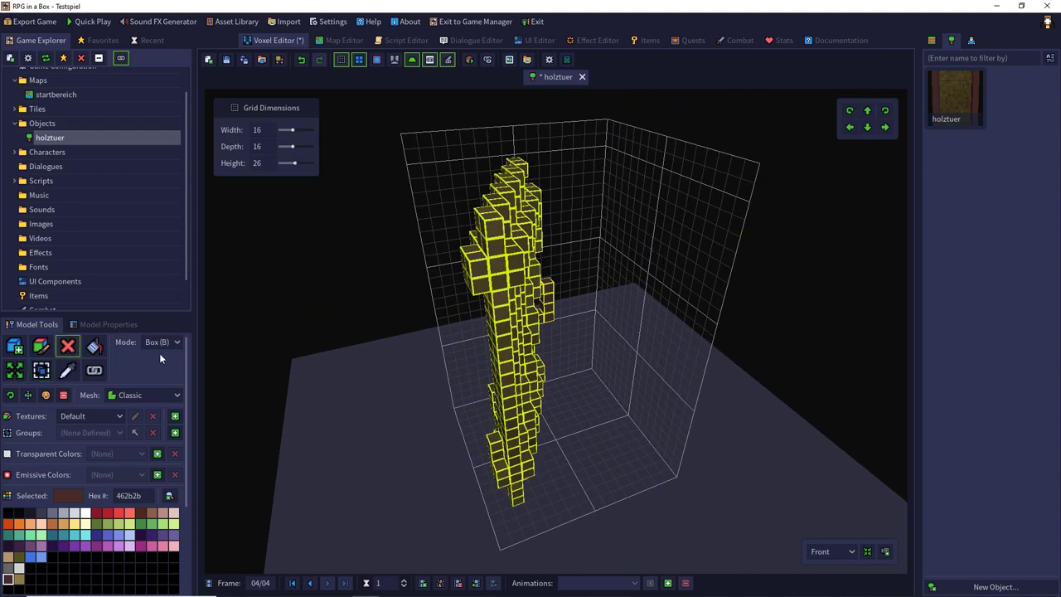
pyautogui.click(481, 272)
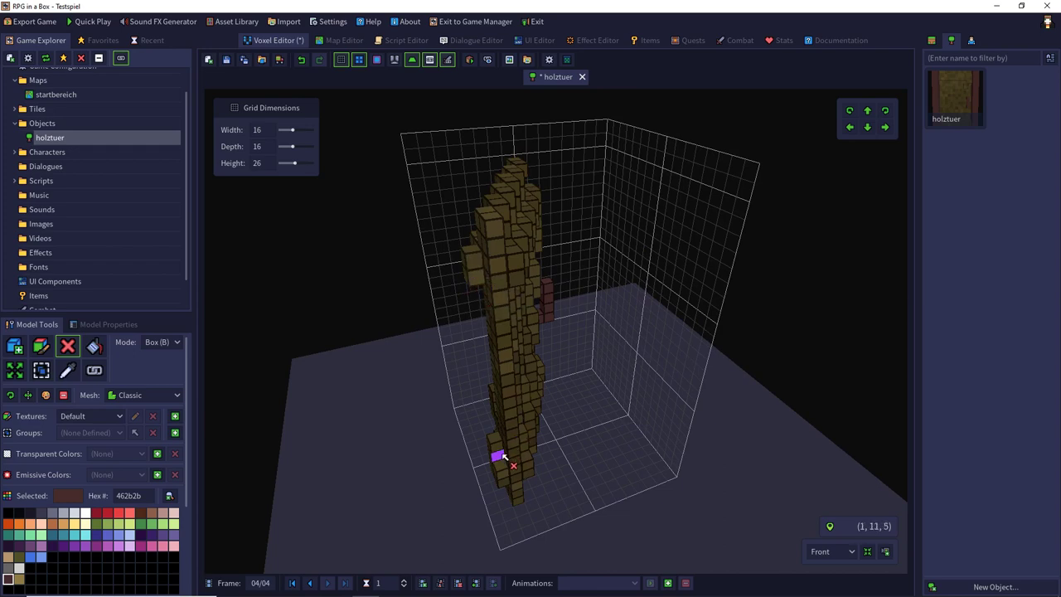
# - Sample the panel's wood brown 453b21 for adding voxels near the handle edge
pyautogui.moveTo(502, 458); pyautogui.dragTo(652, 372, button='right')
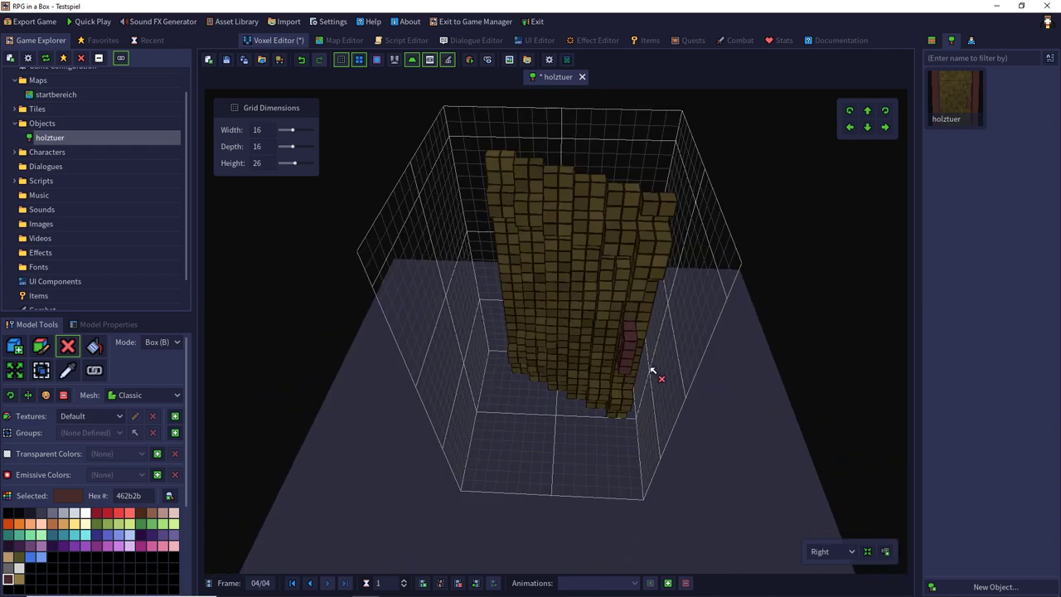
pyautogui.click(62, 375)
pyautogui.click(639, 232)
pyautogui.click(14, 345)
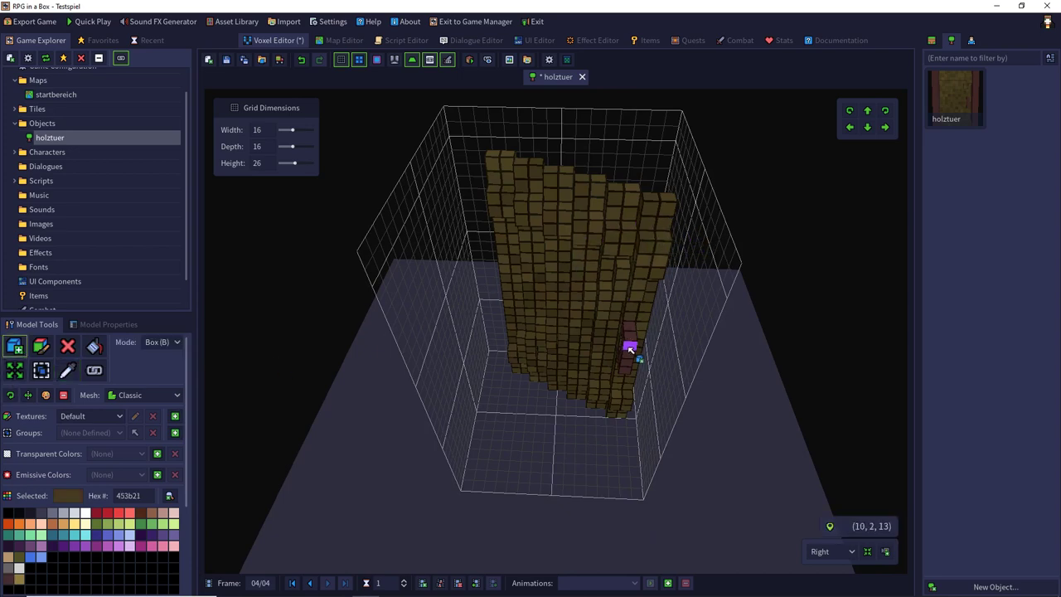
# - Return to the second frame, select the entire reddish-brown door frame, and copy it
pyautogui.moveTo(632, 348); pyautogui.dragTo(612, 296, button='right')
pyautogui.click(309, 583)
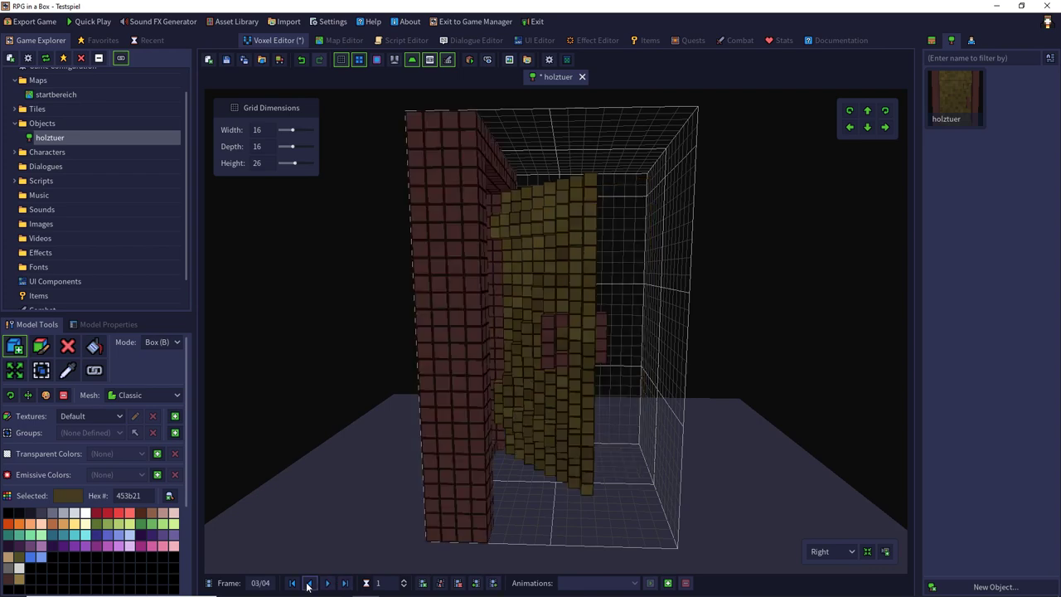
pyautogui.click(309, 583)
pyautogui.moveTo(614, 262); pyautogui.dragTo(503, 304, button='right')
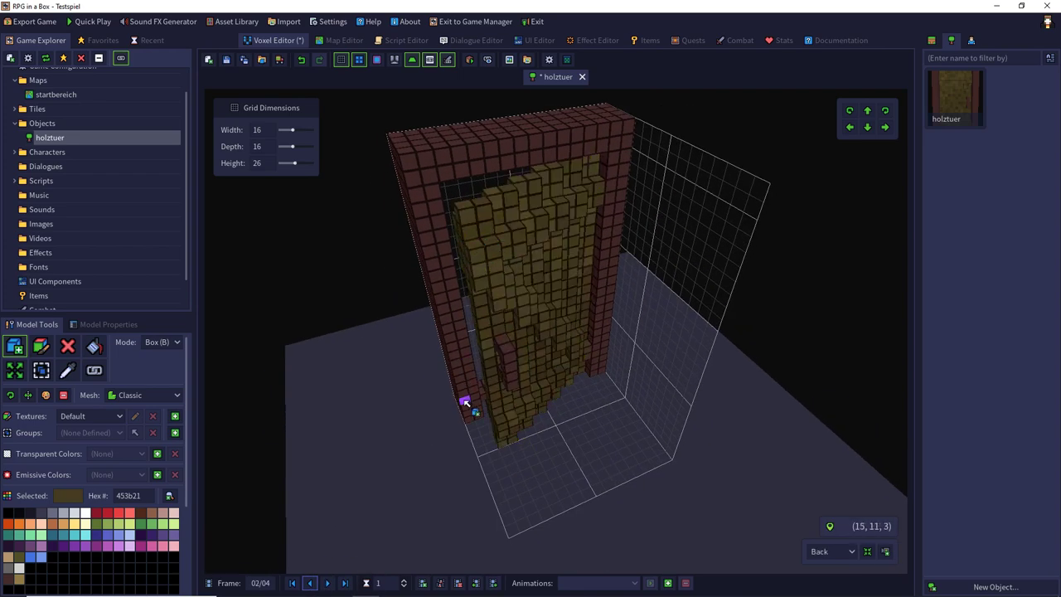
pyautogui.moveTo(466, 402); pyautogui.dragTo(472, 334, button='right')
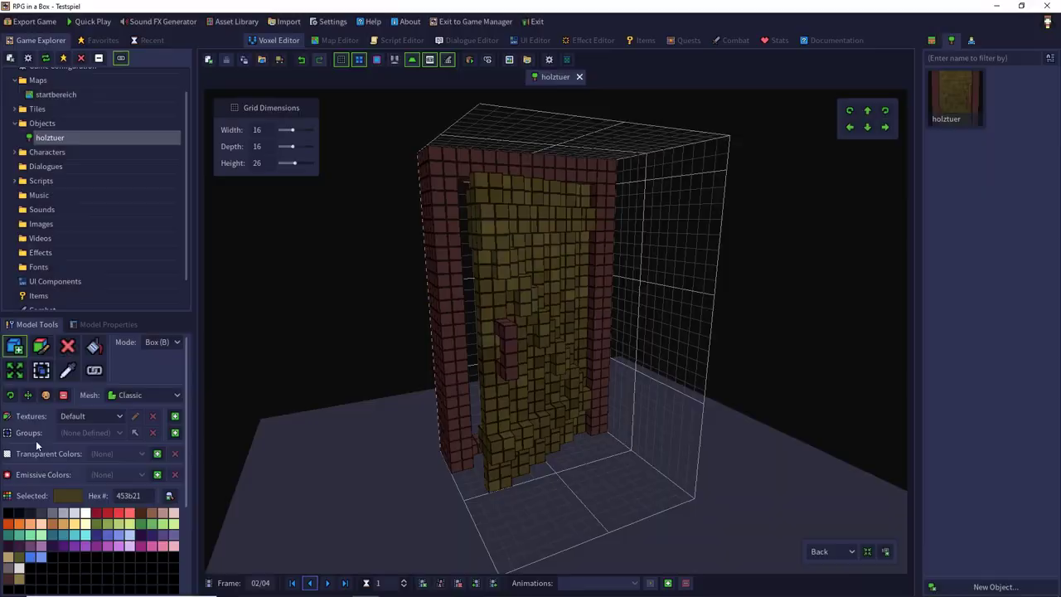
pyautogui.click(41, 370)
pyautogui.moveTo(268, 372); pyautogui.dragTo(649, 495, button='right')
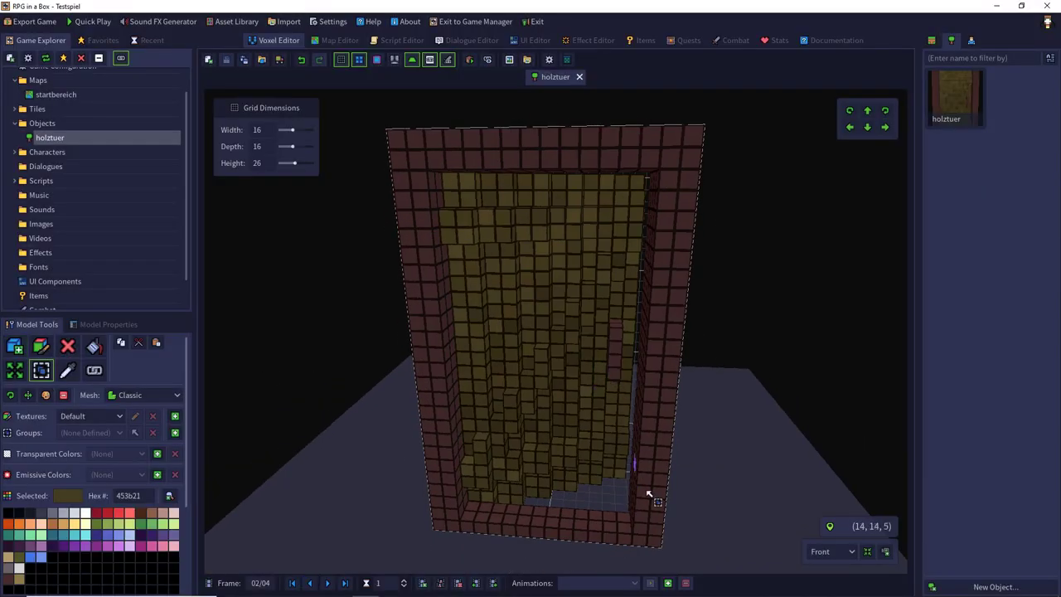
pyautogui.moveTo(655, 444); pyautogui.dragTo(666, 464, button='right')
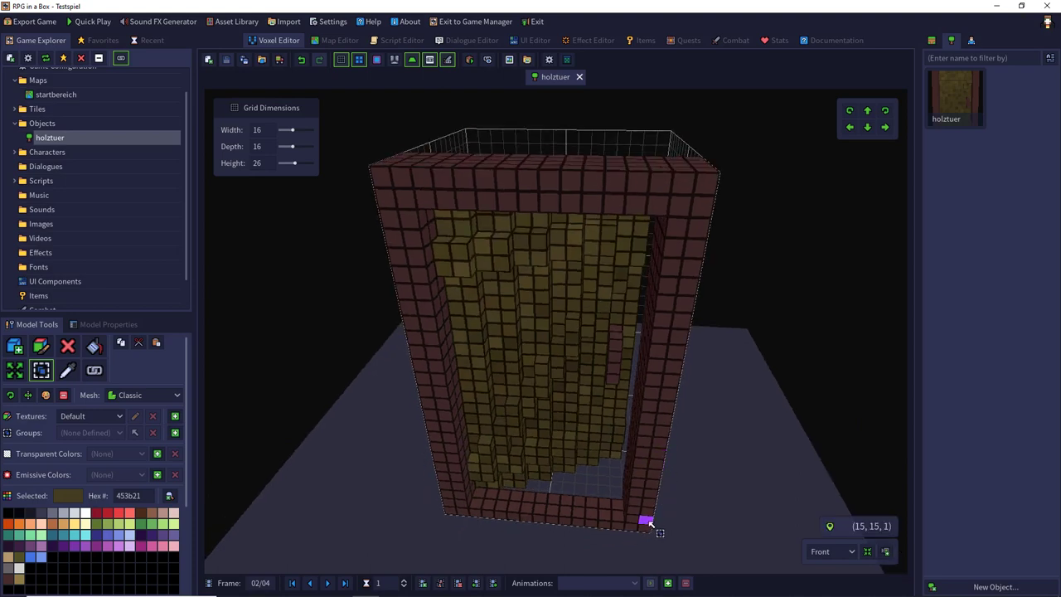
pyautogui.moveTo(655, 522); pyautogui.dragTo(621, 513)
pyautogui.hotkey('ctrl', 'c')
# - Paste the copied door frame around the opened panel in the fourth frame and accept its placement
pyautogui.click(328, 583)
pyautogui.click(330, 583)
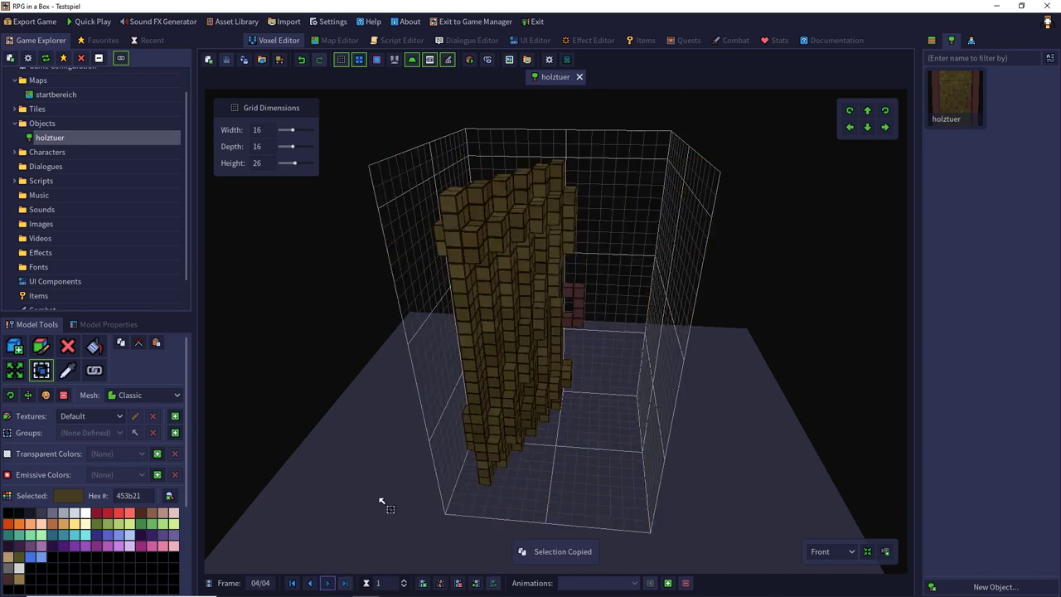
pyautogui.hotkey('ctrl', 'v')
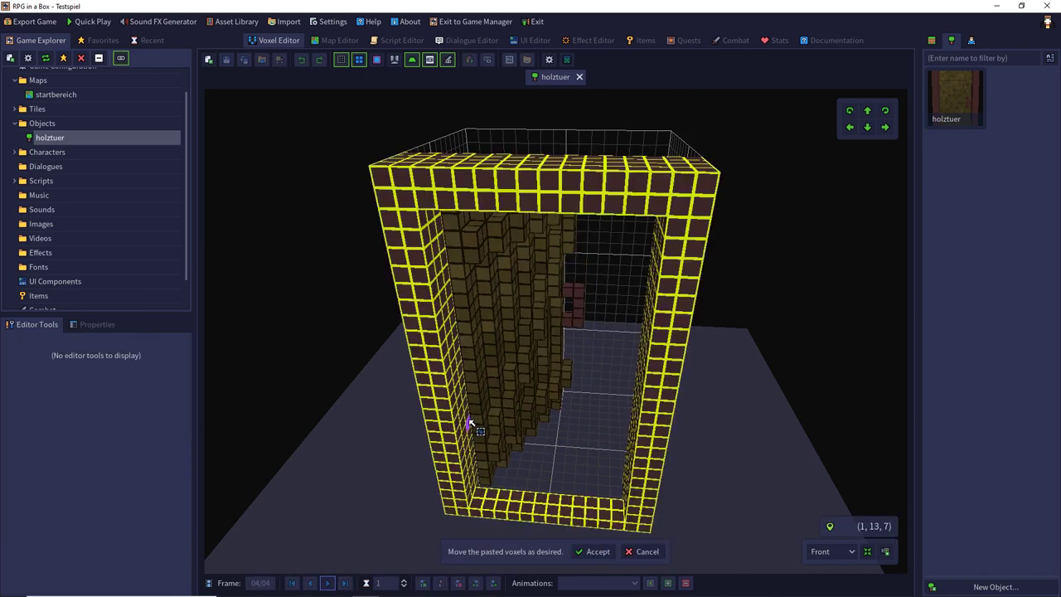
pyautogui.click(585, 552)
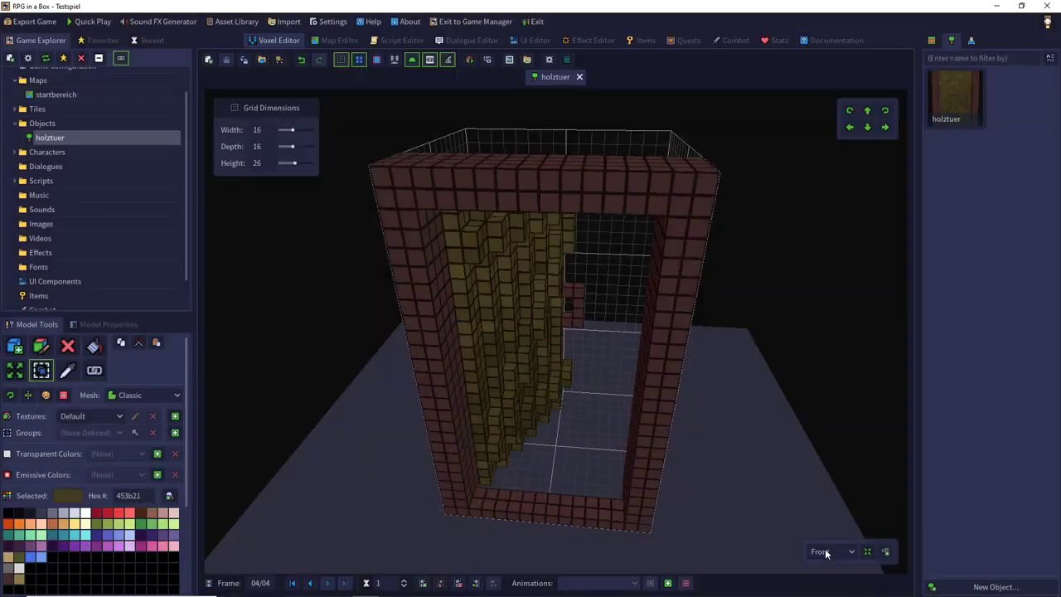
# - Examine the opened door in the fourth frame from the right side and the front
pyautogui.moveTo(793, 443); pyautogui.dragTo(830, 531, button='middle')
pyautogui.click(829, 551)
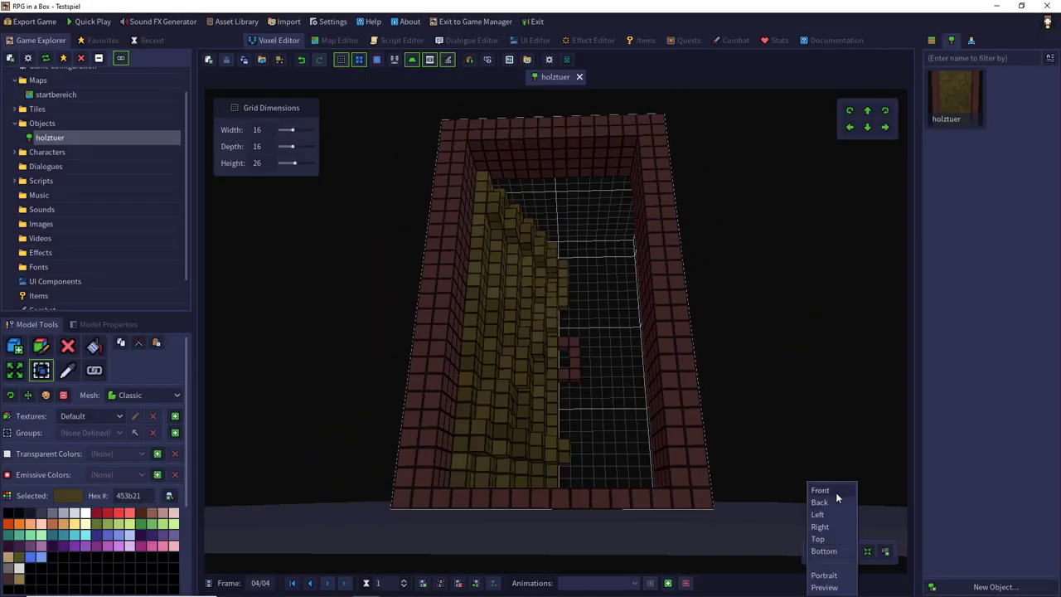
pyautogui.click(836, 492)
pyautogui.click(829, 552)
pyautogui.click(836, 523)
pyautogui.click(837, 553)
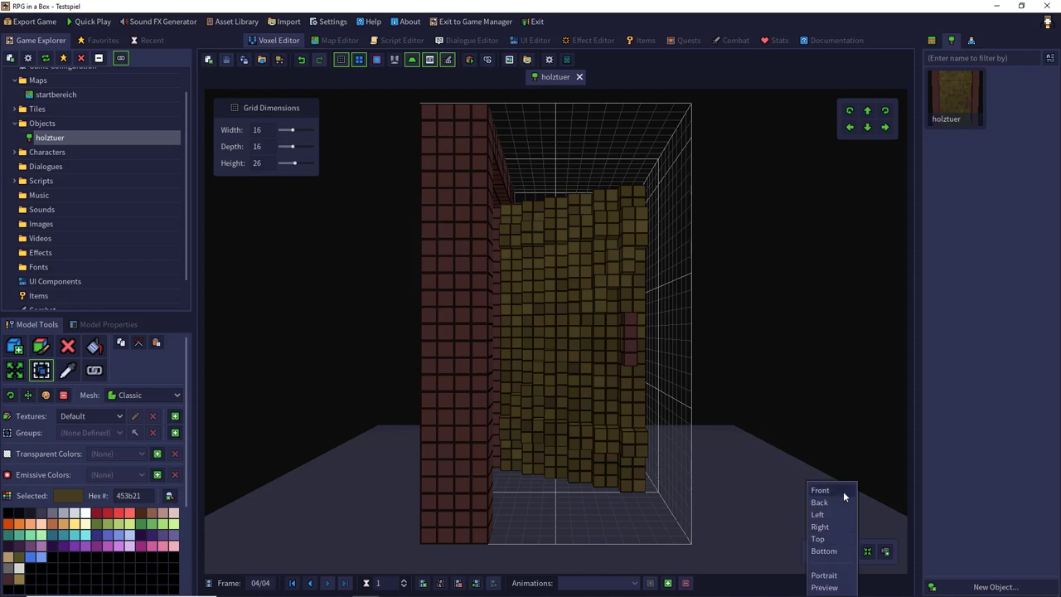
pyautogui.click(842, 493)
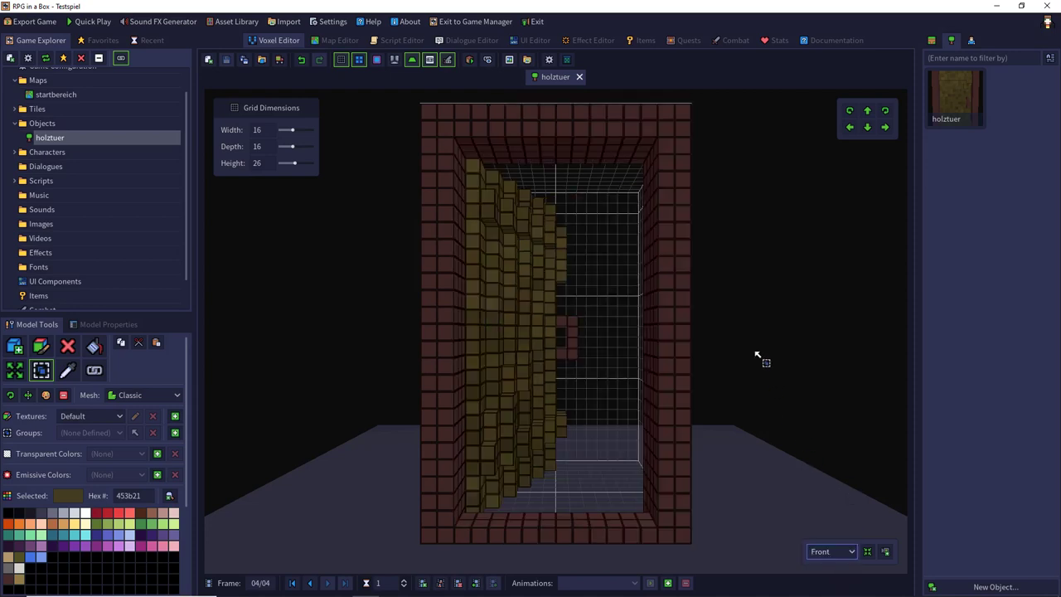
# - Insert a blank fifth frame and go back to the first frame with the closed door
pyautogui.click(421, 584)
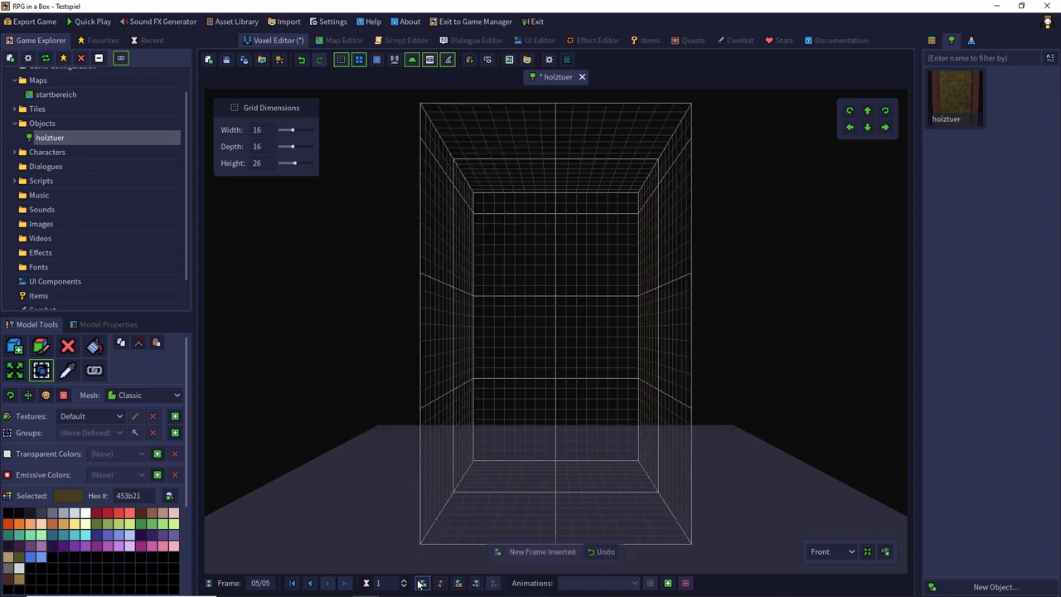
pyautogui.click(314, 587)
pyautogui.click(314, 587)
pyautogui.click(314, 587)
pyautogui.click(315, 587)
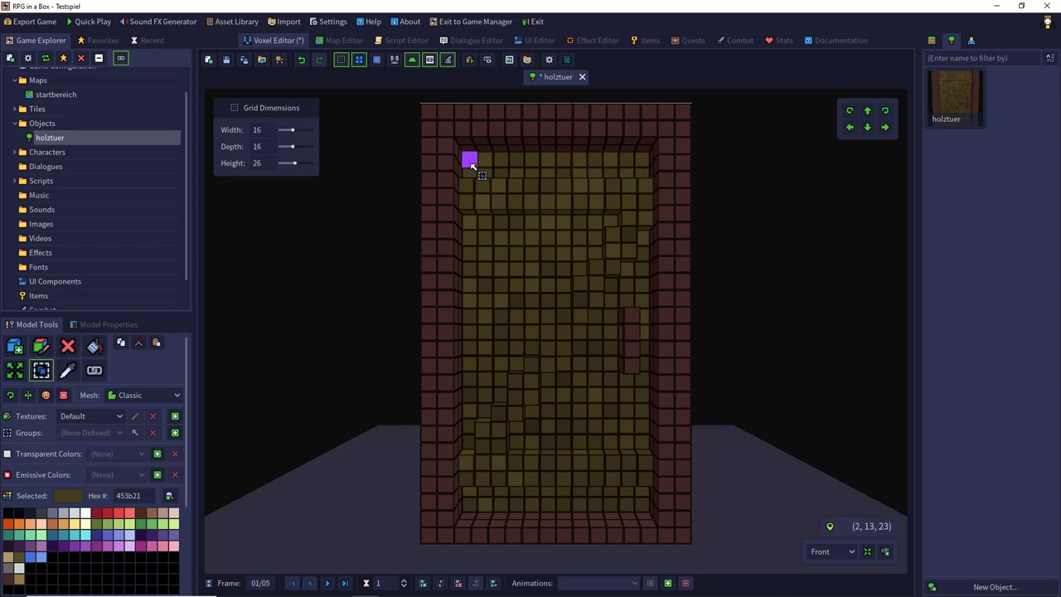
# - Select the entire closed panel from front and back, including the crossbeams, diagonal braces and both handles
pyautogui.moveTo(469, 160); pyautogui.dragTo(468, 188)
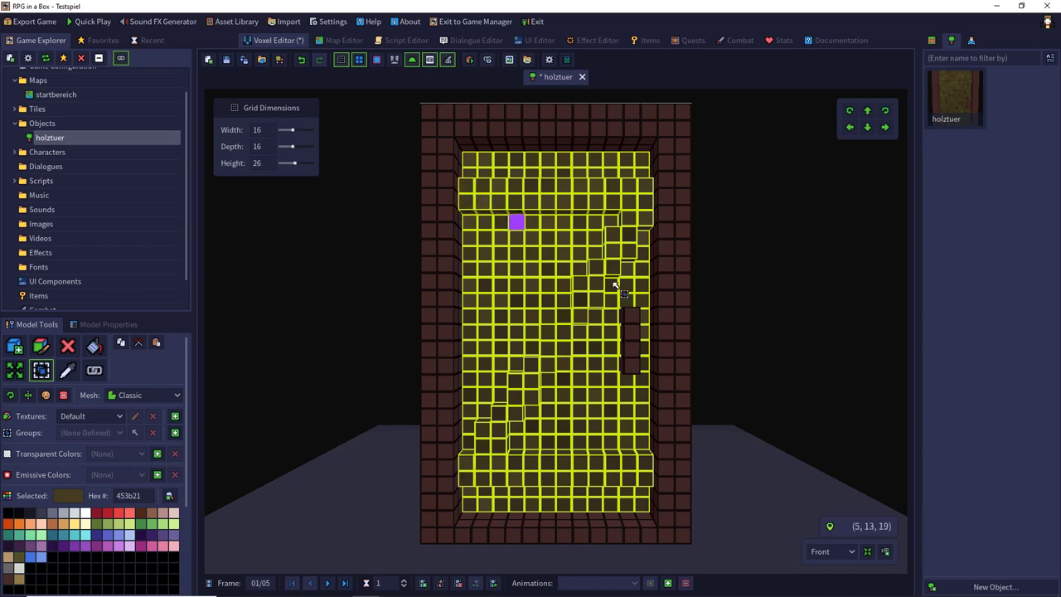
pyautogui.moveTo(633, 318); pyautogui.dragTo(637, 363)
pyautogui.moveTo(664, 284); pyautogui.dragTo(348, 323, button='middle')
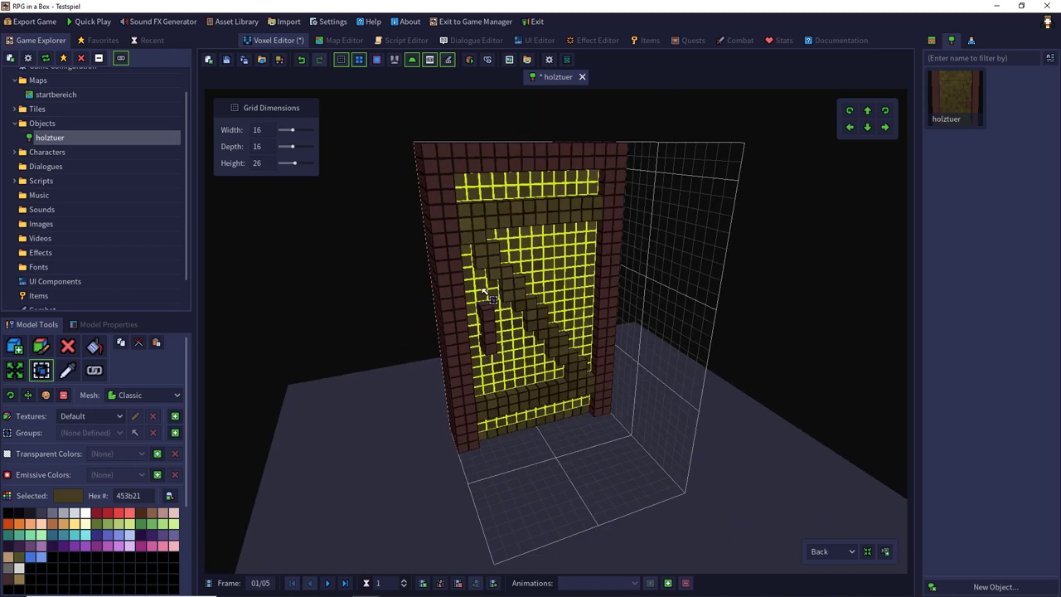
pyautogui.moveTo(599, 205); pyautogui.dragTo(483, 416)
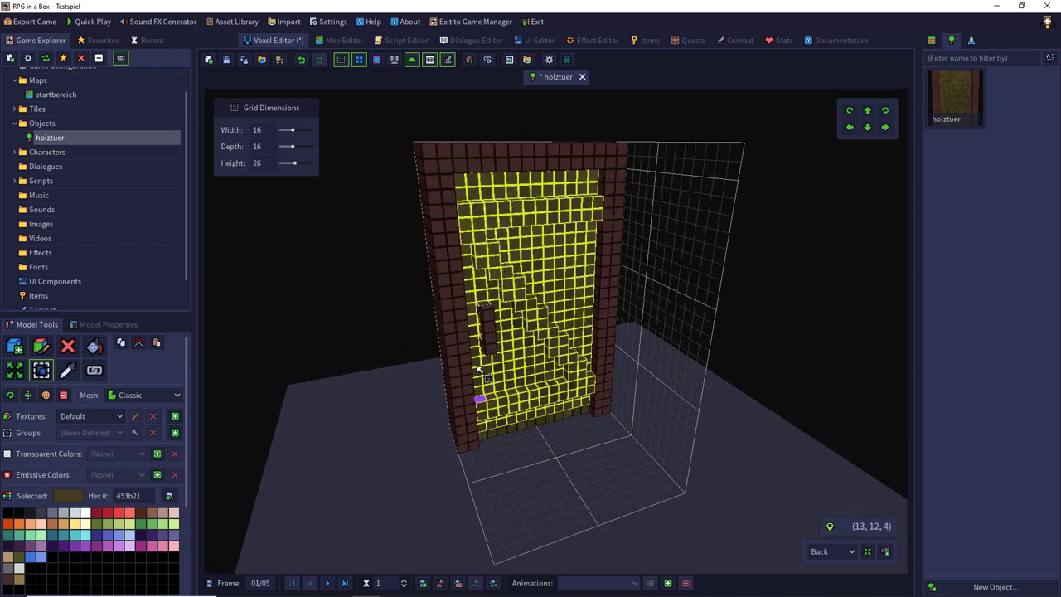
pyautogui.moveTo(490, 314); pyautogui.dragTo(496, 358)
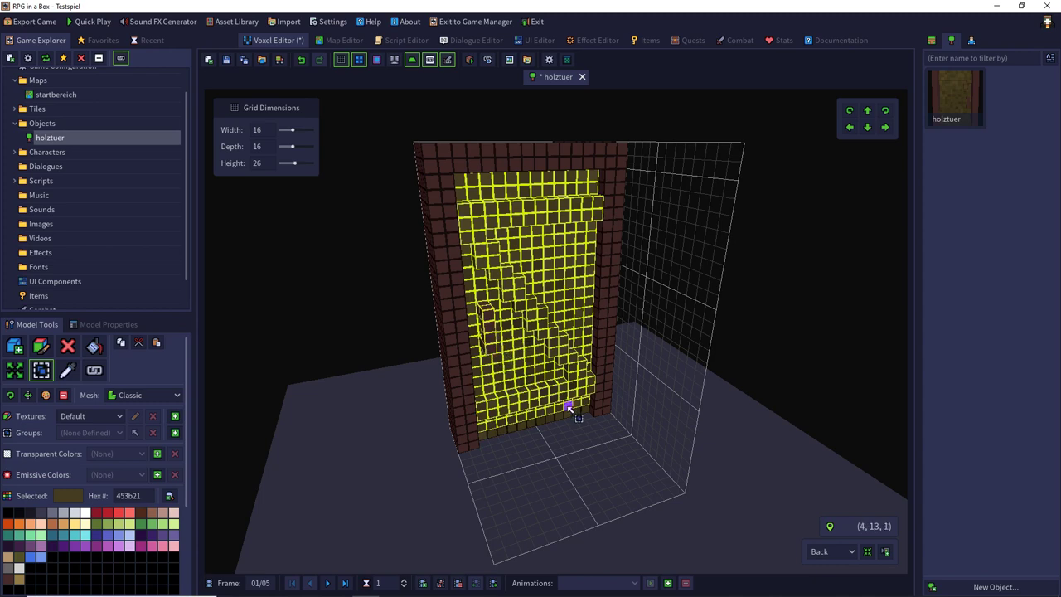
pyautogui.moveTo(585, 412); pyautogui.dragTo(483, 424)
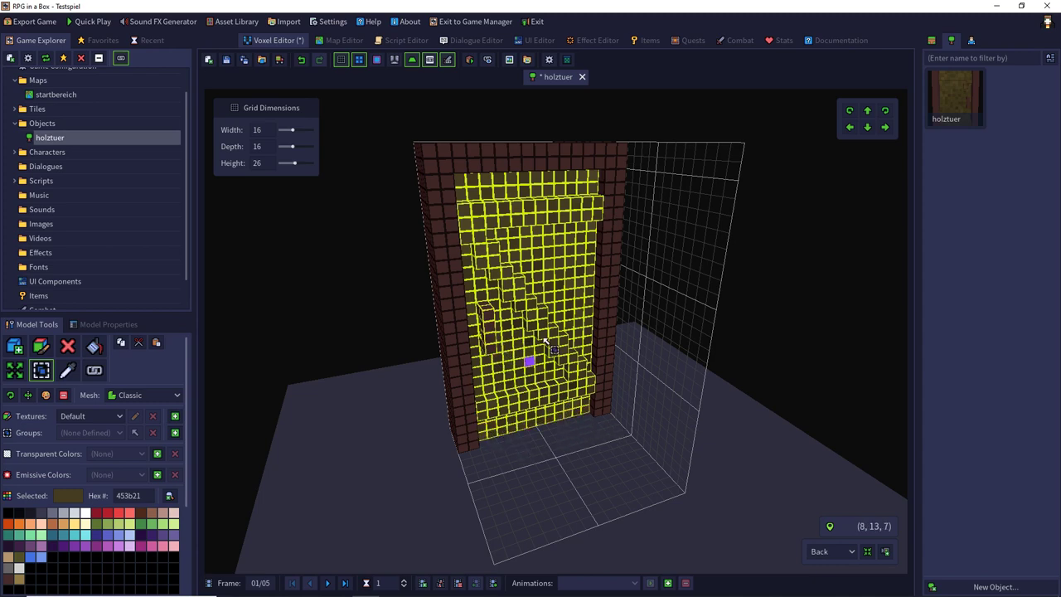
# - Copy the selected closed panel from the first frame and paste it into the blank fifth frame
pyautogui.hotkey('ctrl', 'c')
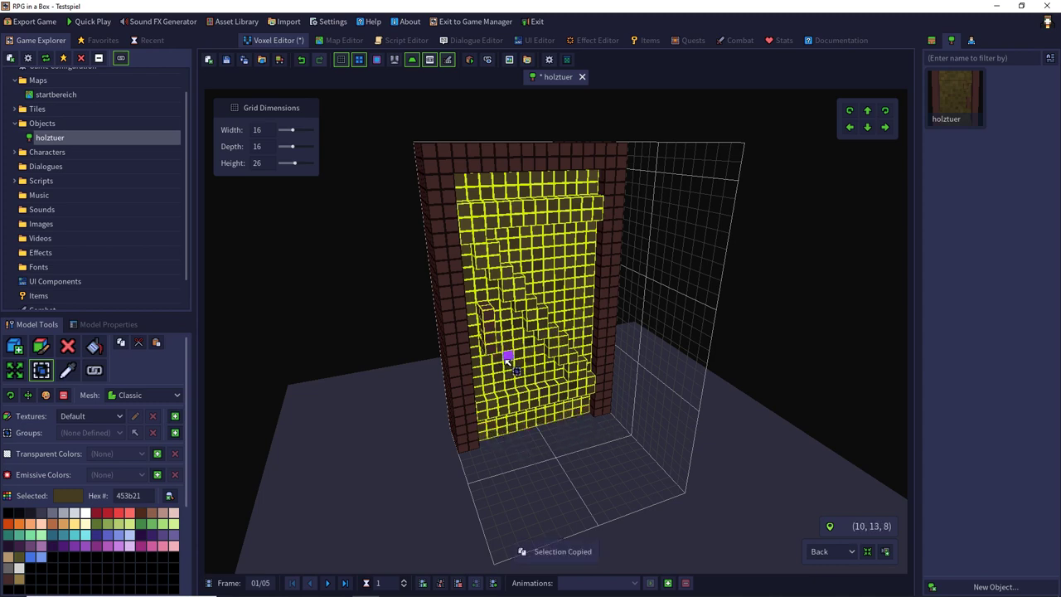
pyautogui.click(345, 585)
pyautogui.hotkey('ctrl', 'v')
pyautogui.moveTo(564, 309); pyautogui.dragTo(730, 286, button='middle')
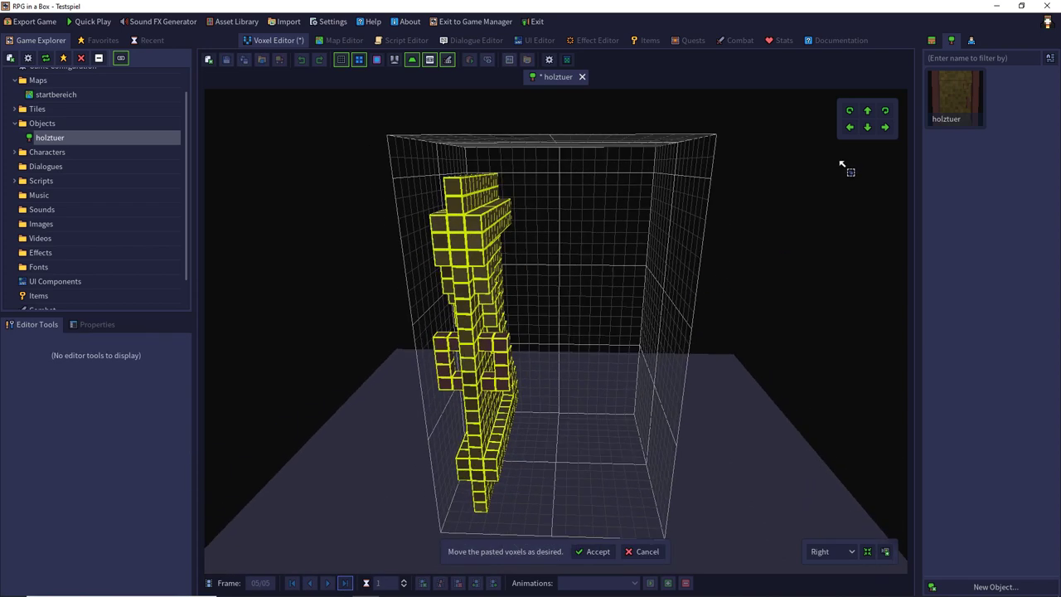
# - Rotate the pasted panel 90 degrees, shift it to the hinge side as a fully opened door, and accept its placement
pyautogui.click(850, 113)
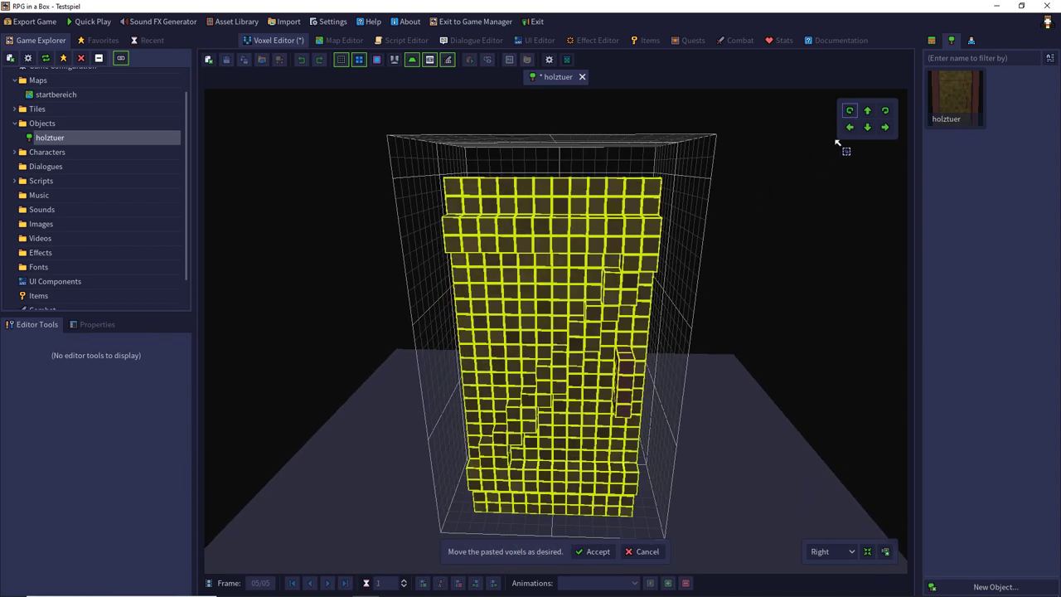
pyautogui.click(868, 115)
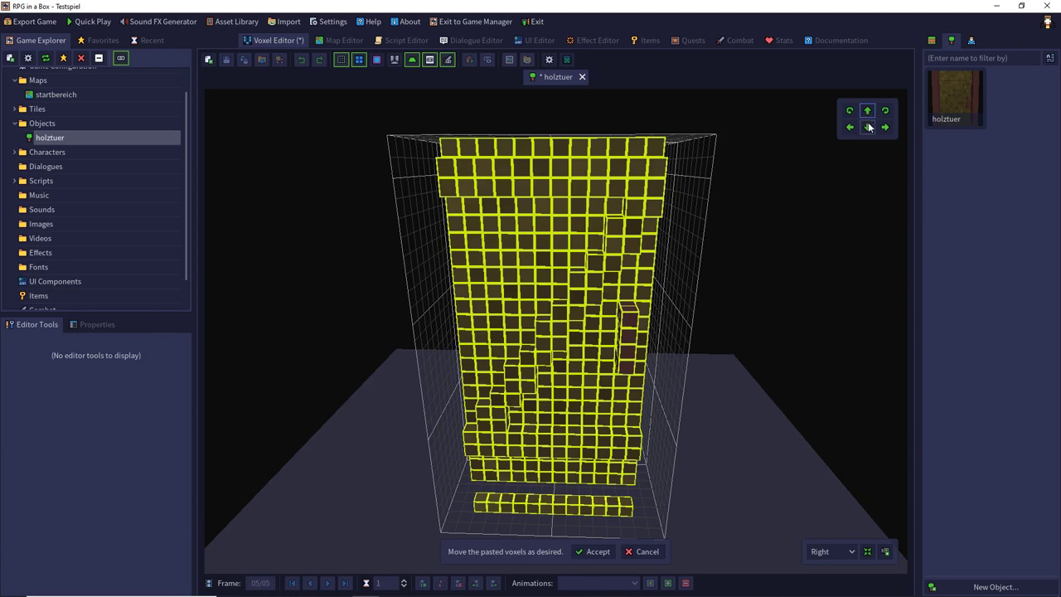
pyautogui.click(868, 127)
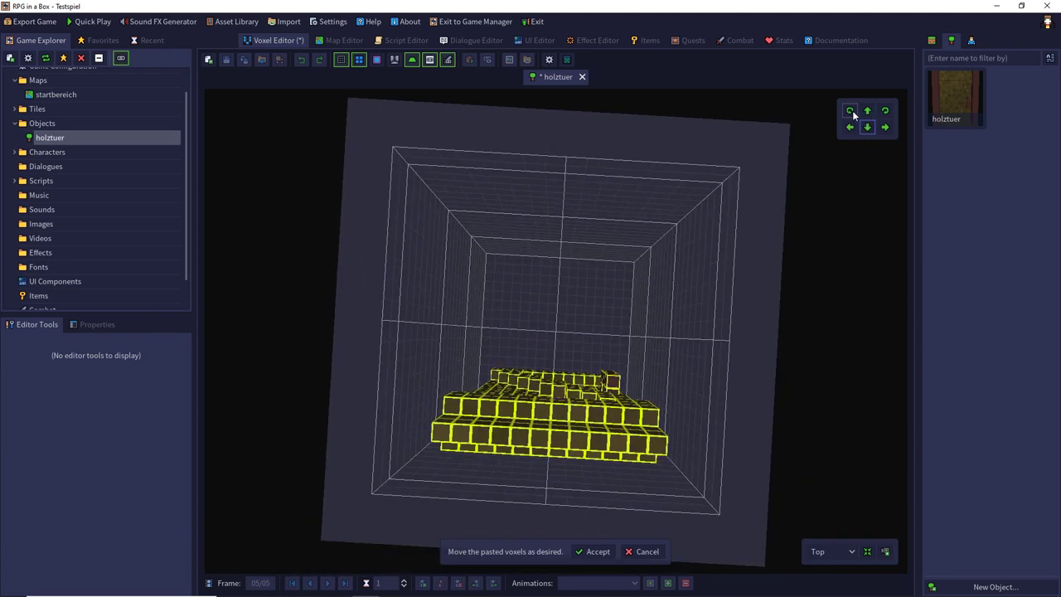
pyautogui.tripleClick(862, 112)
pyautogui.tripleClick(863, 112)
pyautogui.tripleClick(862, 112)
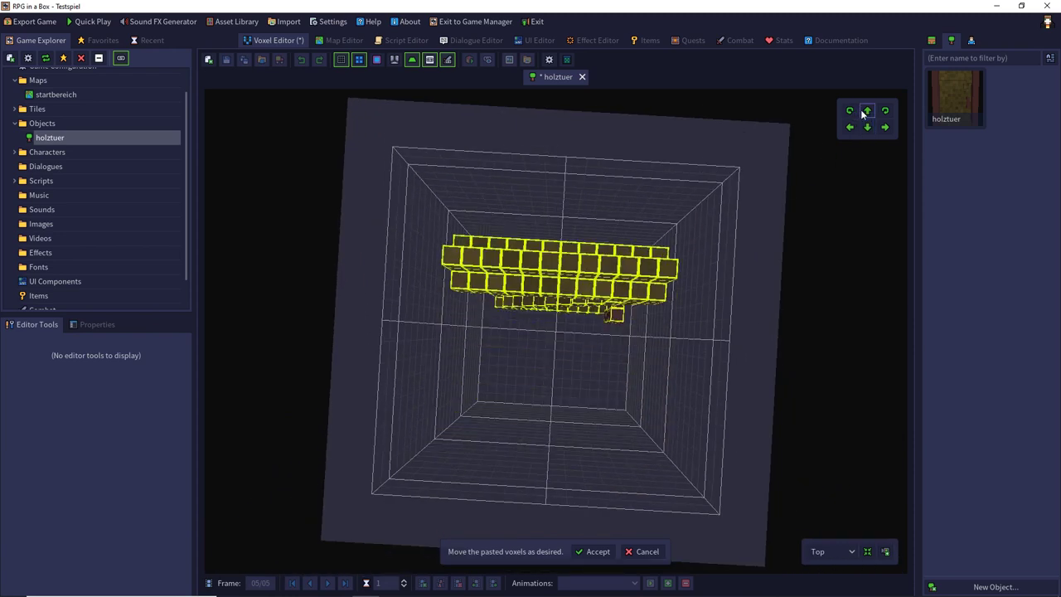
pyautogui.click(862, 112)
pyautogui.moveTo(543, 255); pyautogui.dragTo(745, 202, button='middle')
pyautogui.click(849, 128)
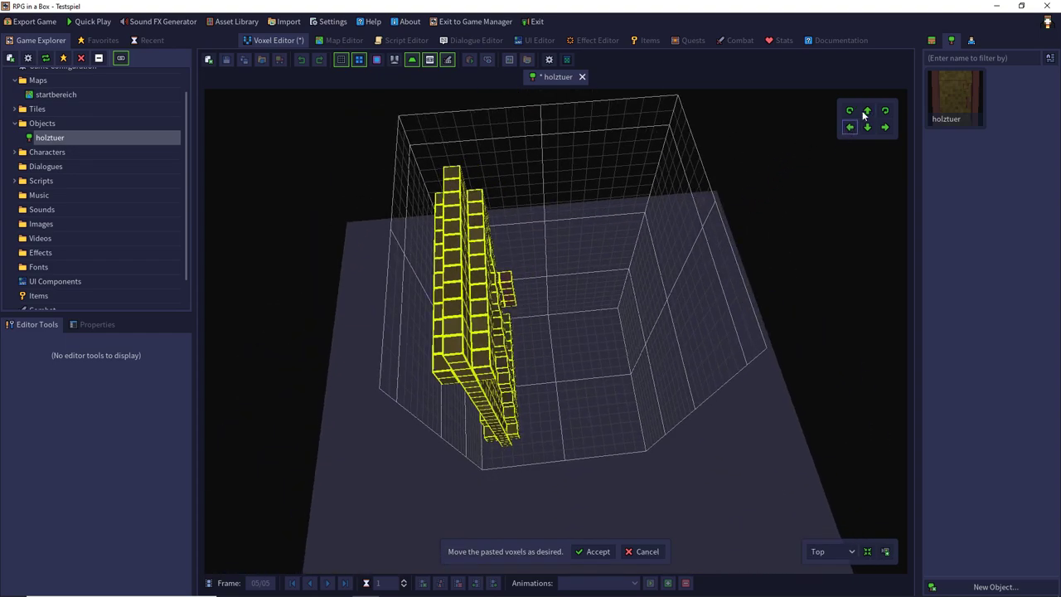
pyautogui.click(867, 111)
pyautogui.moveTo(630, 332); pyautogui.dragTo(735, 197, button='right')
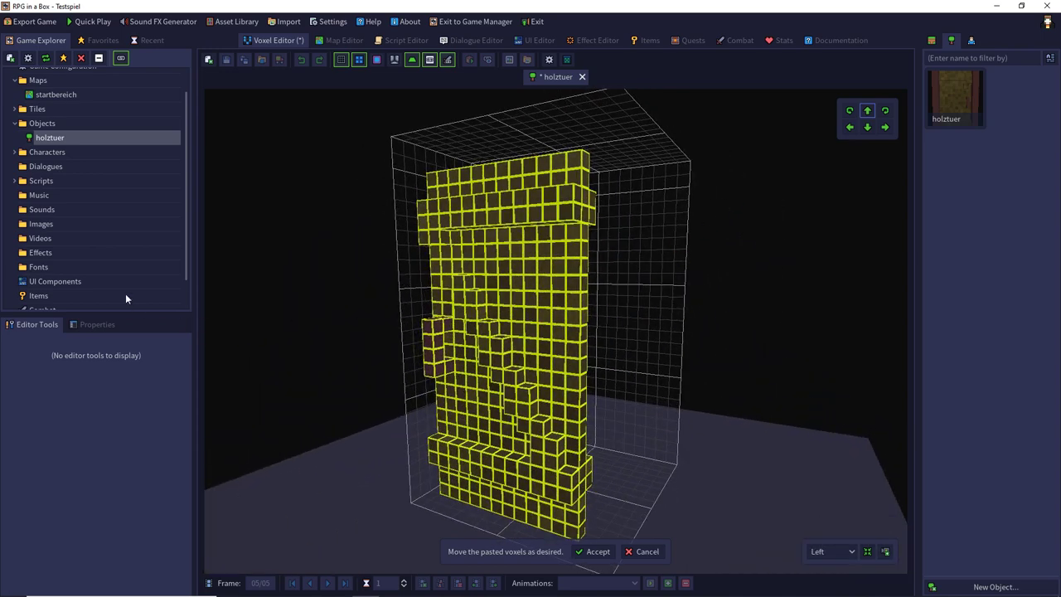
pyautogui.click(597, 551)
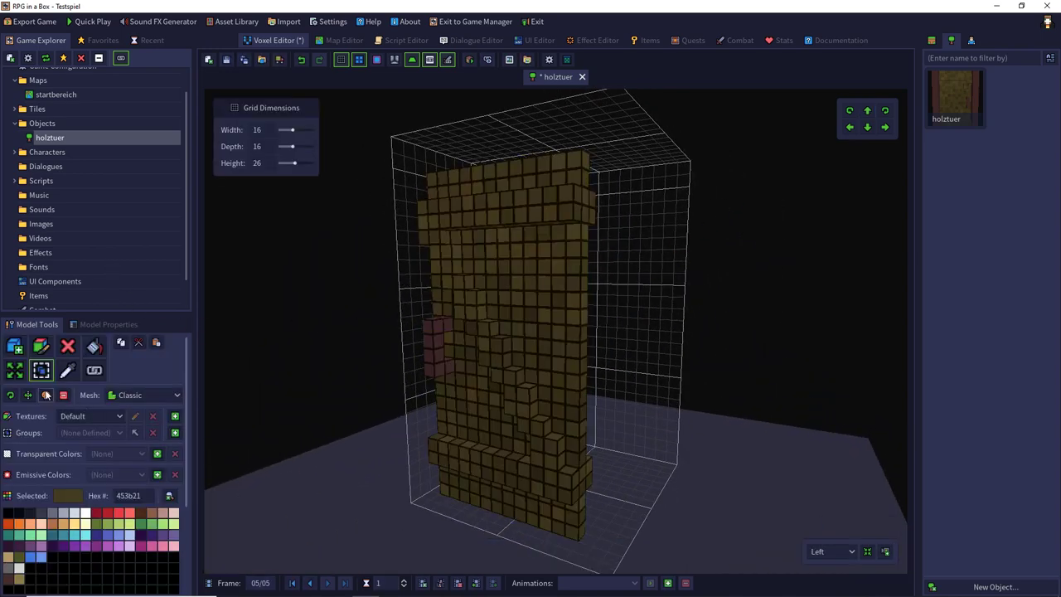
# - Go back to the first frame and select the entire door frame, including both posts, the lintel and the threshold
pyautogui.click(68, 346)
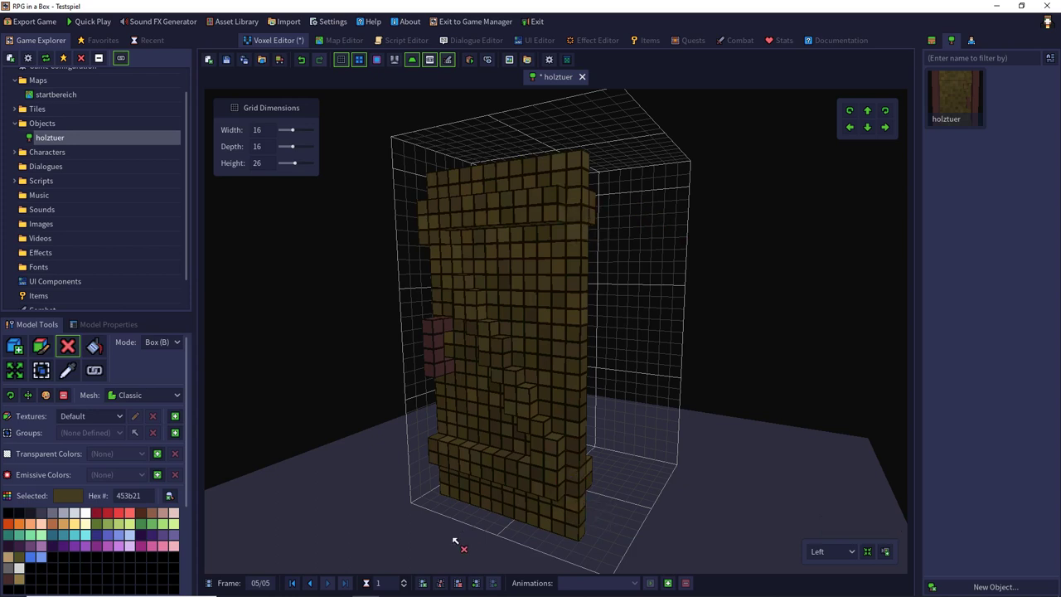
pyautogui.click(291, 584)
pyautogui.click(41, 371)
pyautogui.moveTo(583, 560)
pyautogui.mouseDown()
pyautogui.moveTo(638, 145)
pyautogui.moveTo(573, 543)
pyautogui.moveTo(557, 553)
pyautogui.mouseUp()
pyautogui.moveTo(589, 407); pyautogui.dragTo(469, 505, button='middle')
pyautogui.keyDown('shift'); pyautogui.moveTo(418, 204); pyautogui.dragTo(496, 465); pyautogui.keyUp('shift')
pyautogui.moveTo(496, 465); pyautogui.dragTo(544, 335, button='middle')
pyautogui.keyDown('shift'); pyautogui.moveTo(410, 174); pyautogui.dragTo(585, 564); pyautogui.keyUp('shift')
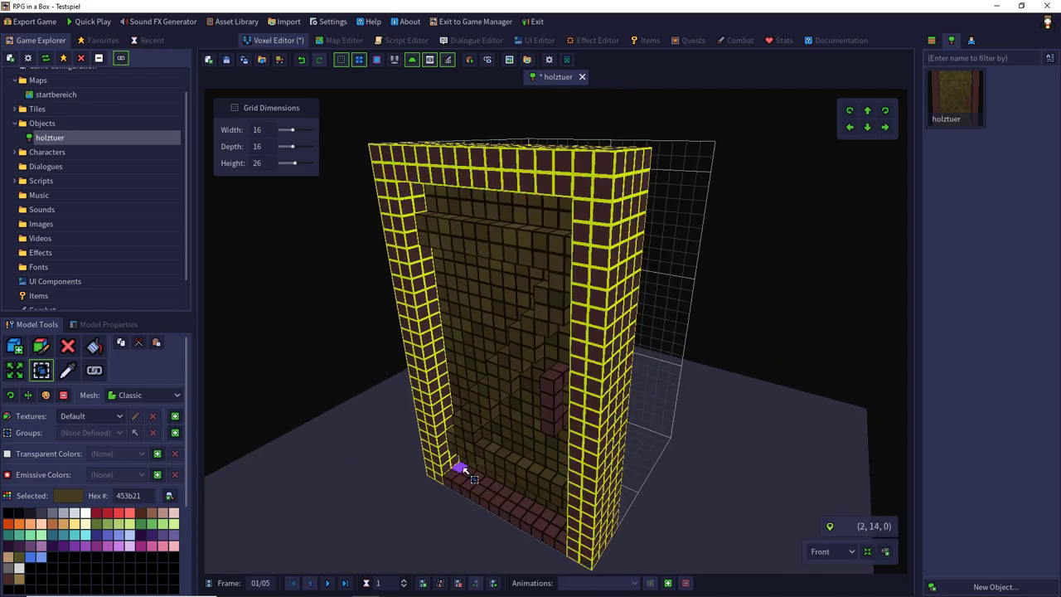
# - Copy the selected door frame into the fifth frame, accept its placement around the opened panel, and save the object
pyautogui.hotkey('ctrl', 'c')
pyautogui.click(345, 582)
pyautogui.hotkey('ctrl', 'v')
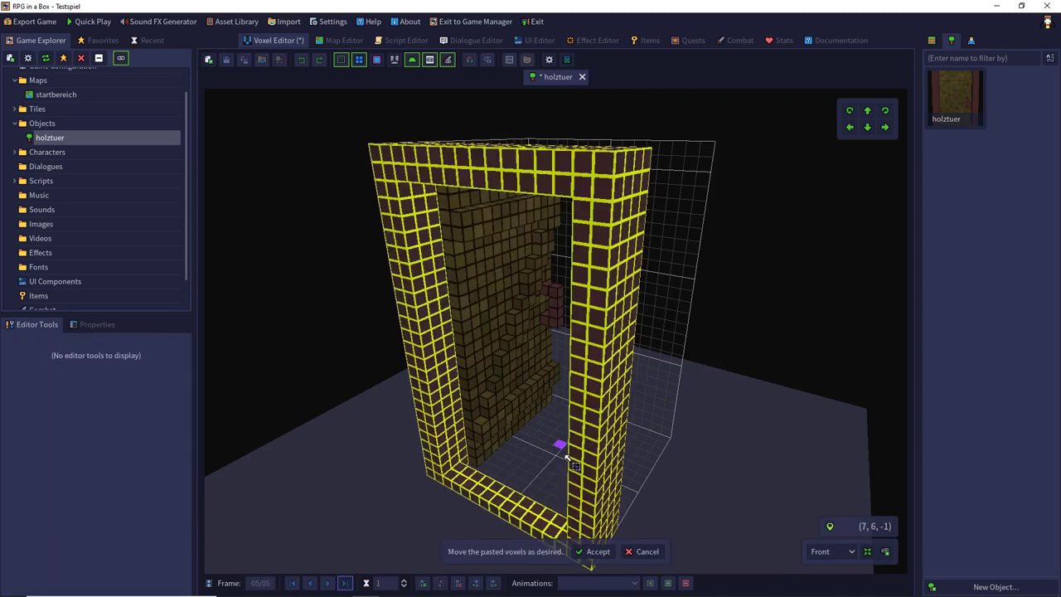
pyautogui.click(594, 551)
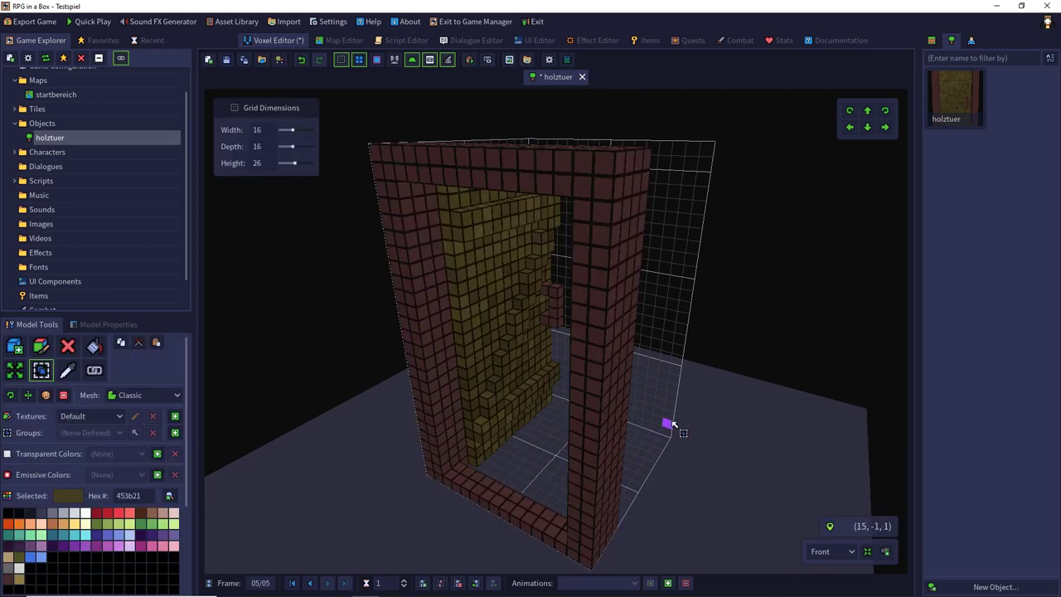
pyautogui.hotkey('ctrl', 's')
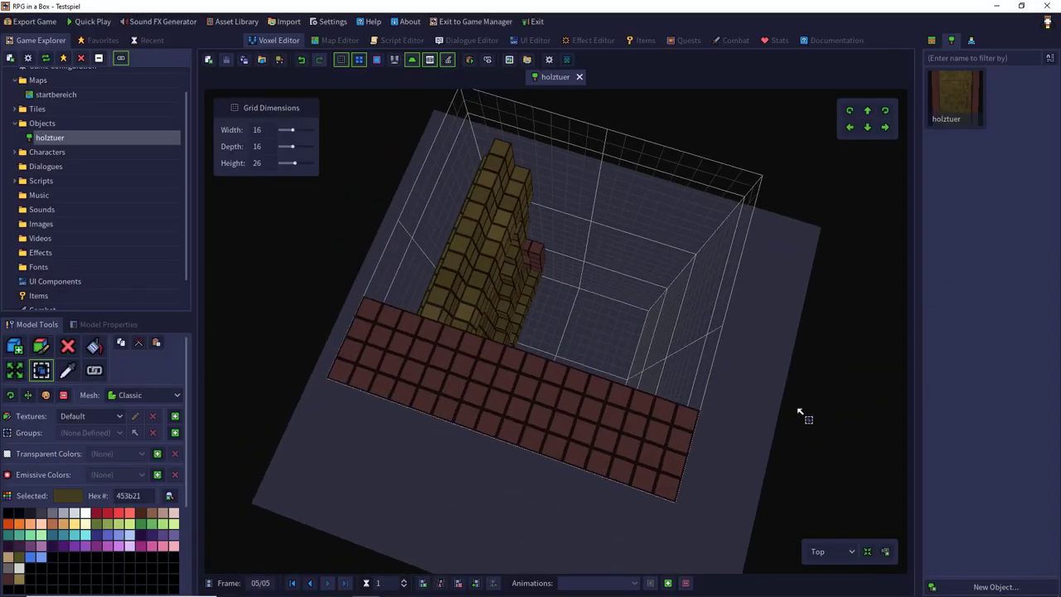
# - View the door from the front and step through the frames to examine the opening sequence
pyautogui.click(837, 551)
pyautogui.click(822, 490)
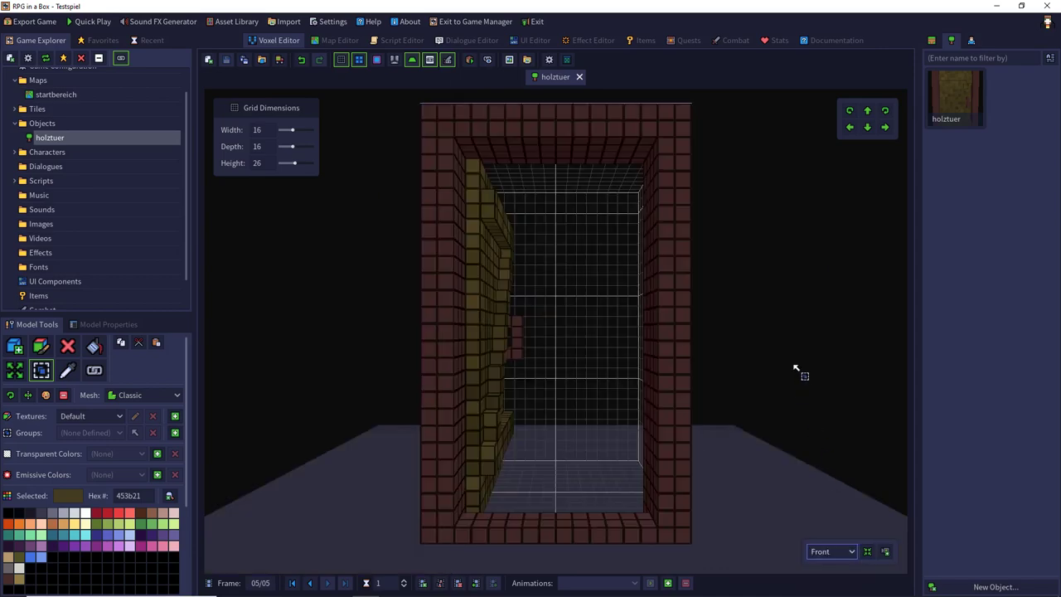
pyautogui.moveTo(796, 370); pyautogui.dragTo(348, 459, button='middle')
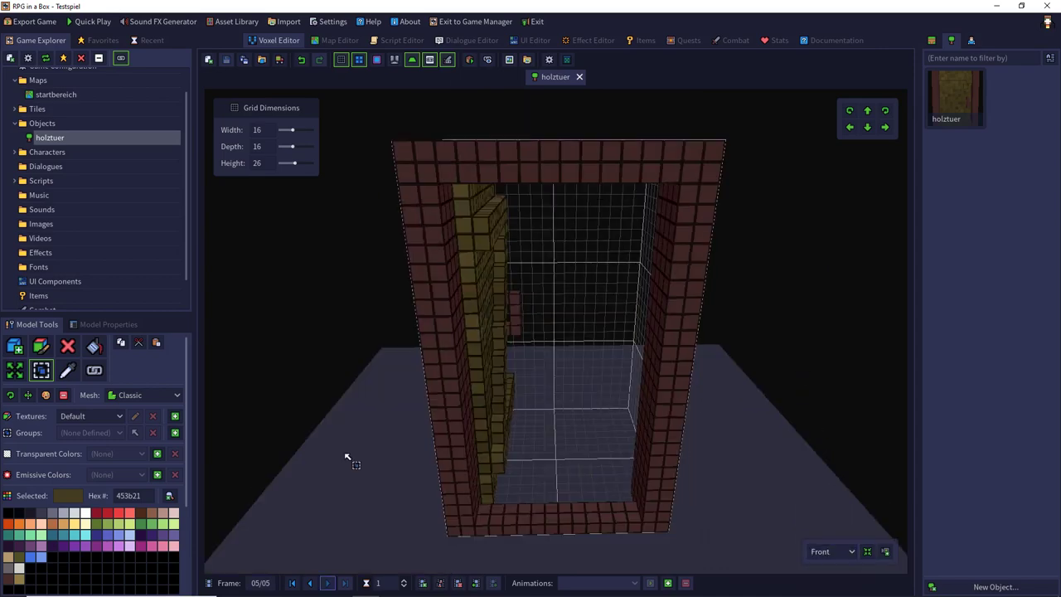
pyautogui.click(309, 584)
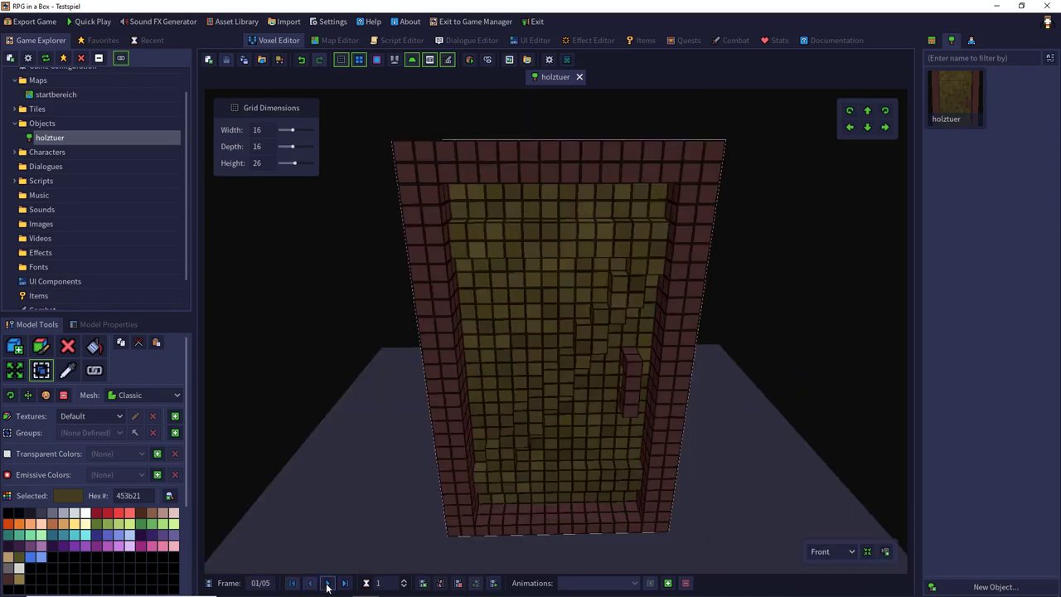
pyautogui.click(327, 584)
pyautogui.click(315, 584)
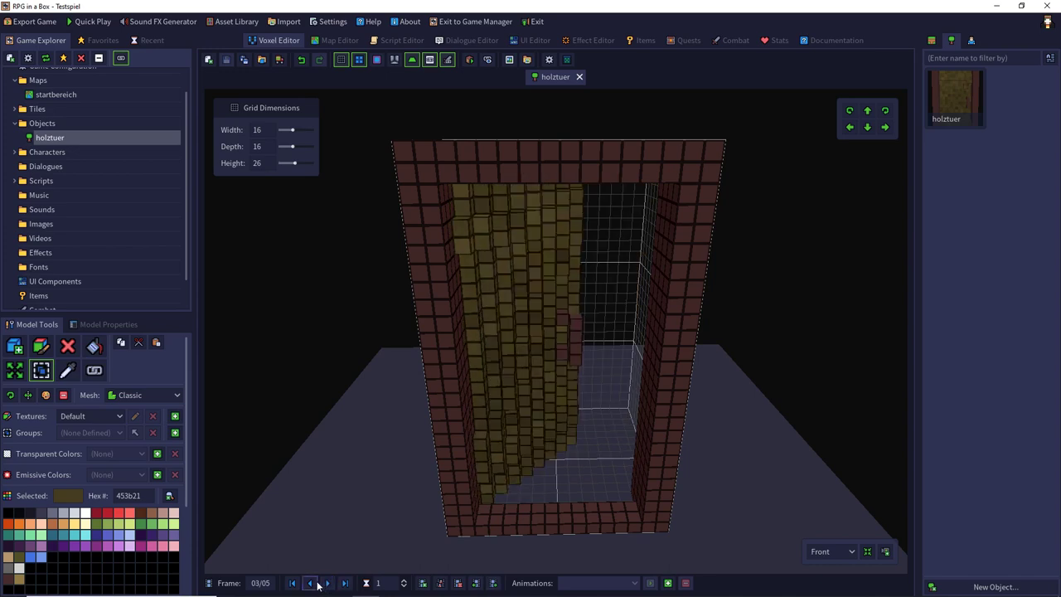
# - Add an animation named open covering frames 1 to 5 with the Clamp type, and play it
pyautogui.click(667, 584)
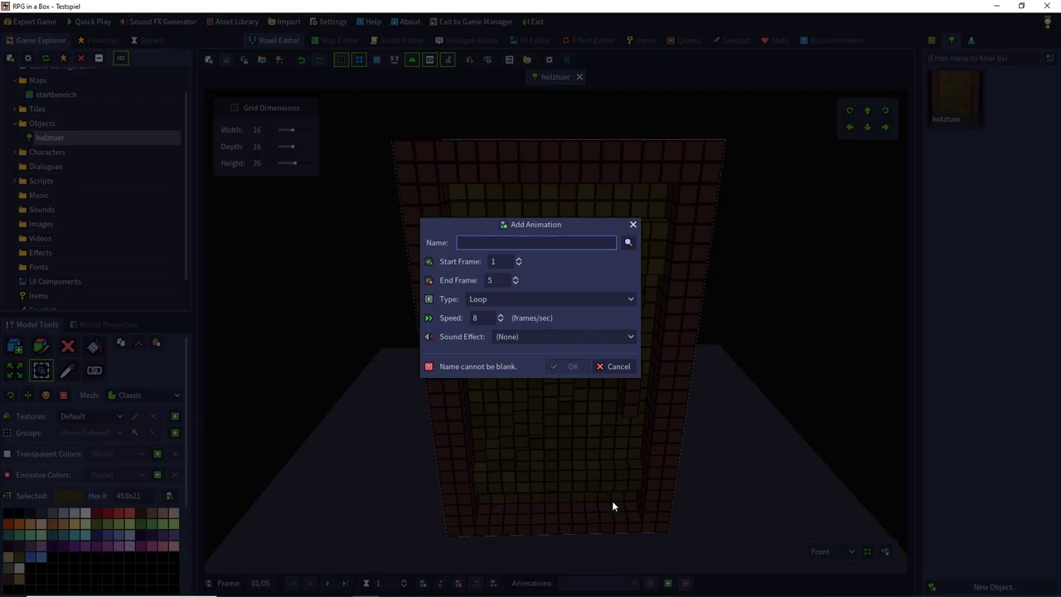
pyautogui.write('open')
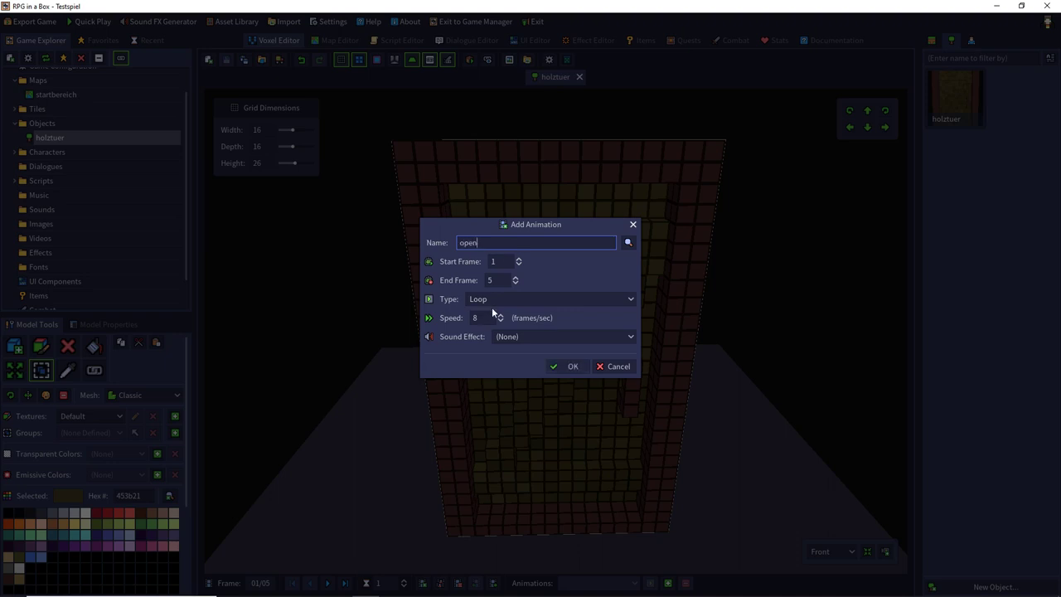
pyautogui.click(493, 304)
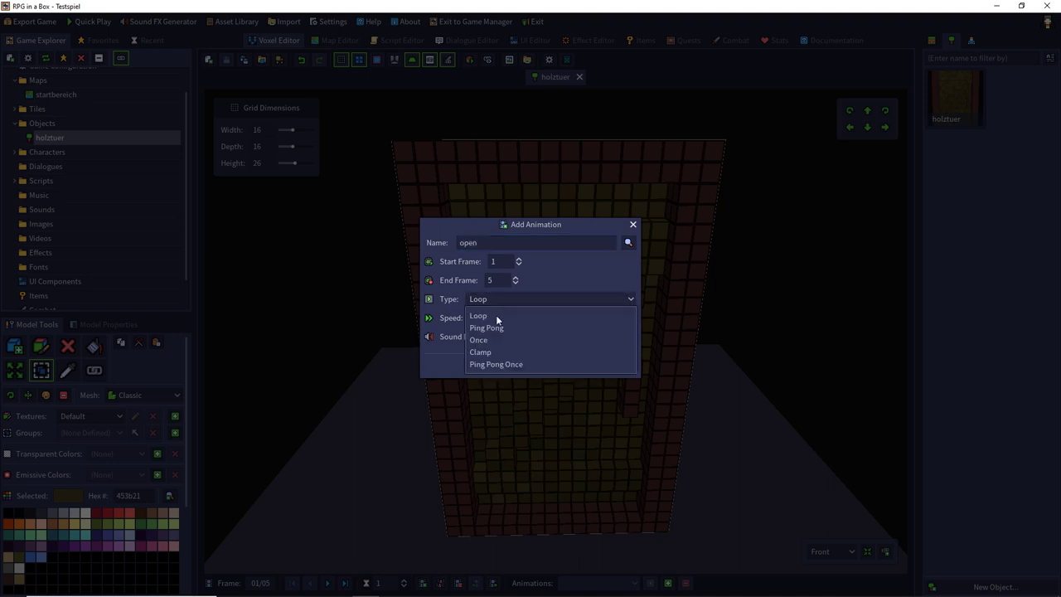
pyautogui.click(495, 339)
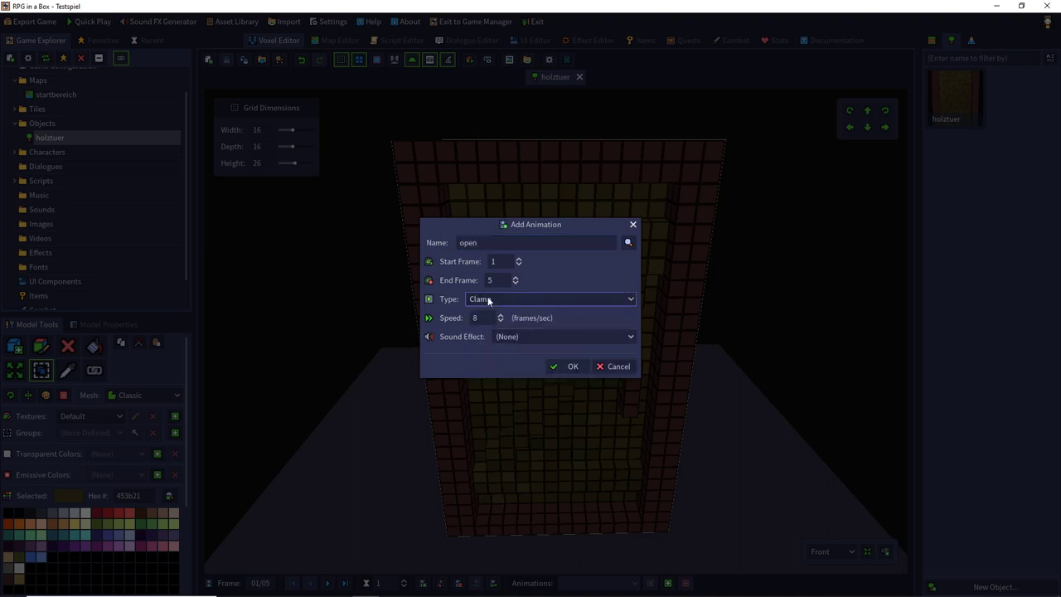
pyautogui.click(557, 366)
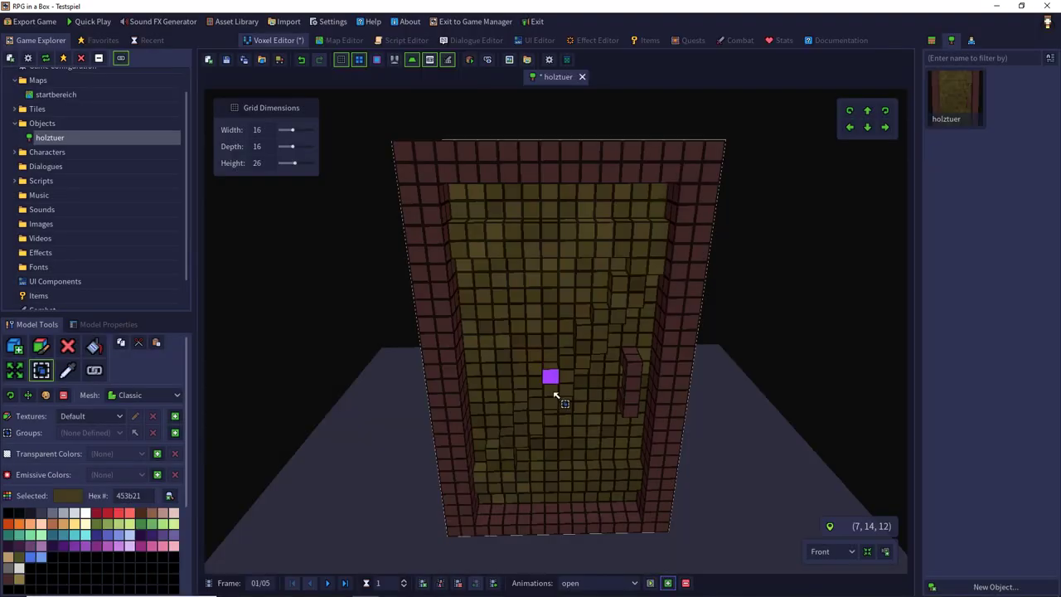
pyautogui.click(651, 583)
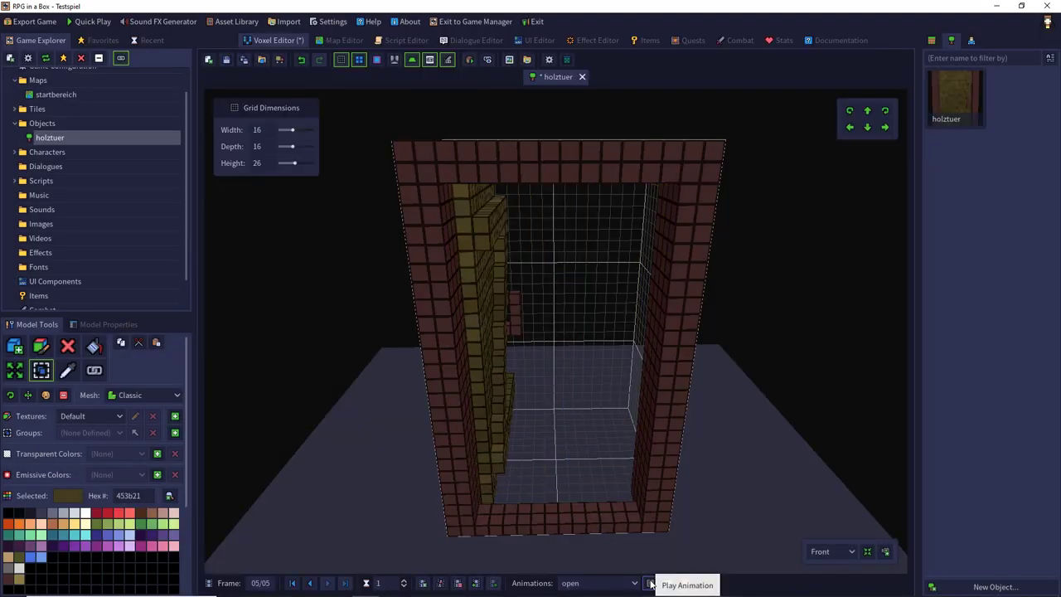
# - Add a Clamp animation named close running from frame 5 to frame 1 at 12 frames per second
pyautogui.click(668, 583)
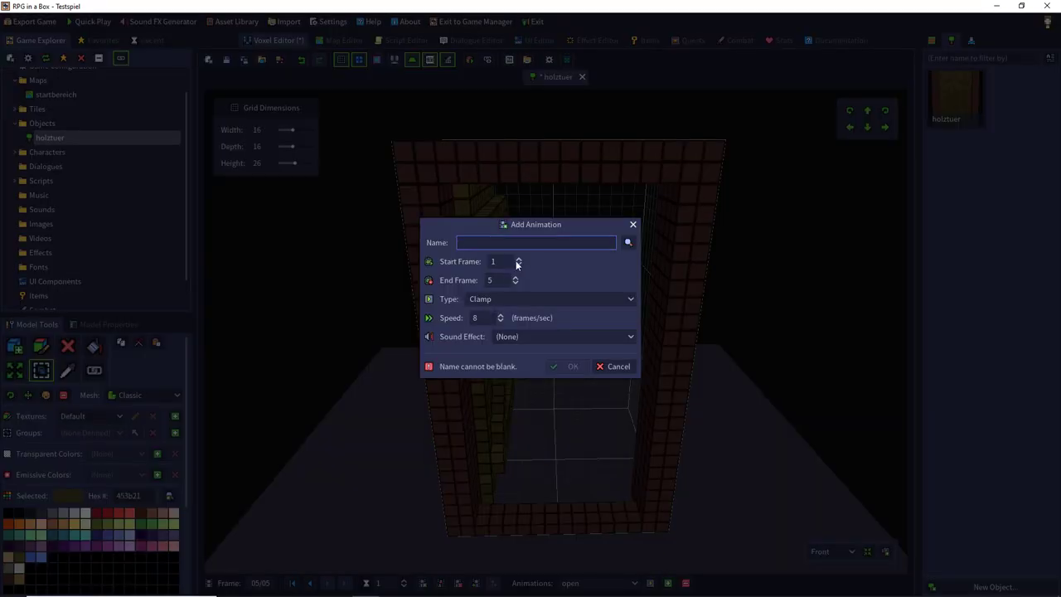
pyautogui.press('Tab')
pyautogui.doubleClick(478, 318)
pyautogui.write('12')
pyautogui.write('close')
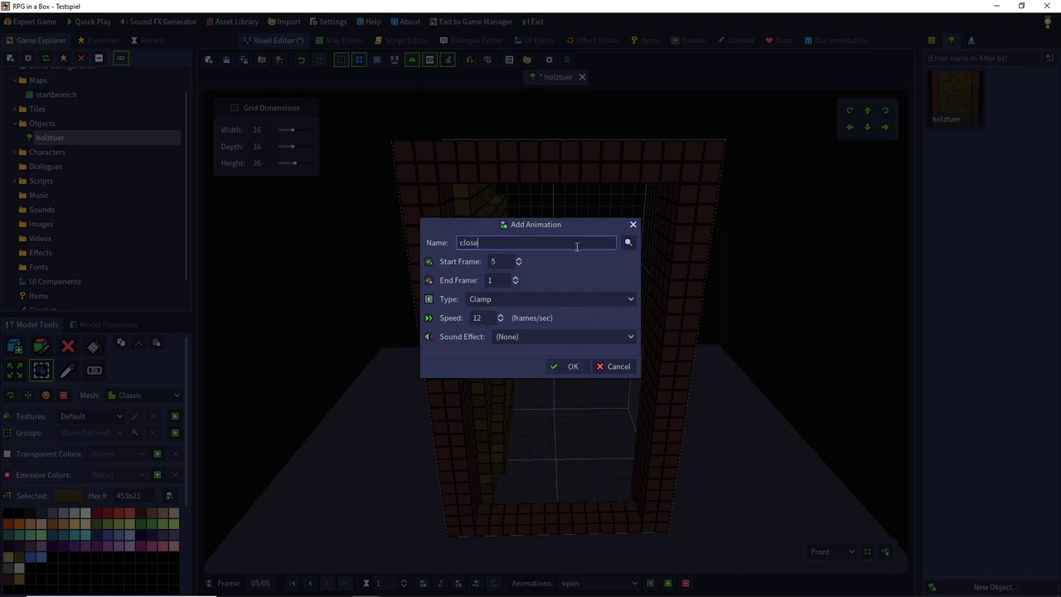
pyautogui.click(572, 367)
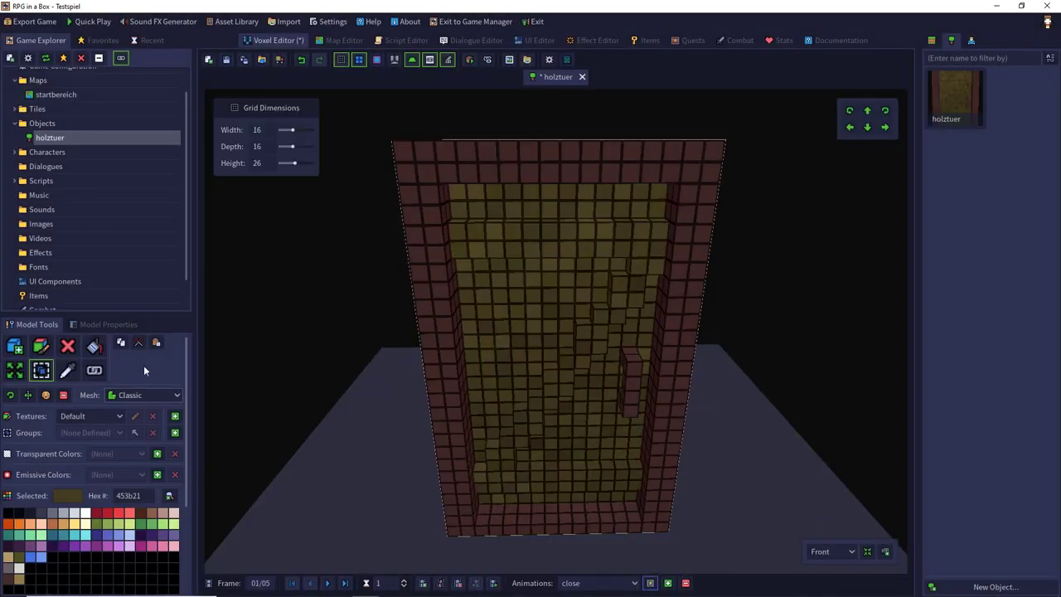
# - Set the open animation's speed to 12 in the model properties and save the object
pyautogui.click(98, 324)
pyautogui.scroll(-2, 51, 469)
pyautogui.click(71, 458)
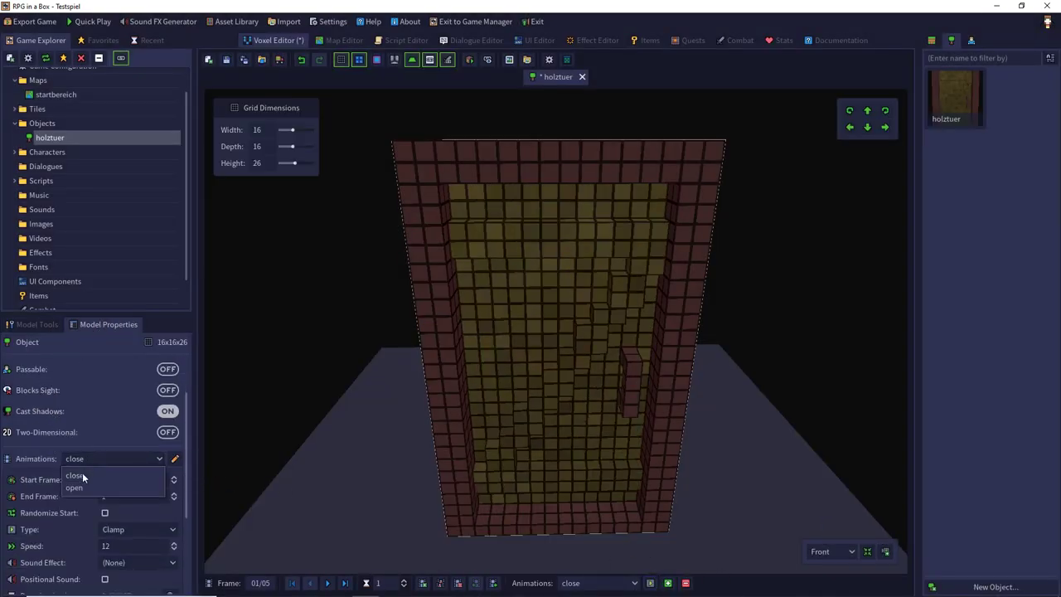
pyautogui.click(95, 487)
pyautogui.doubleClick(119, 541)
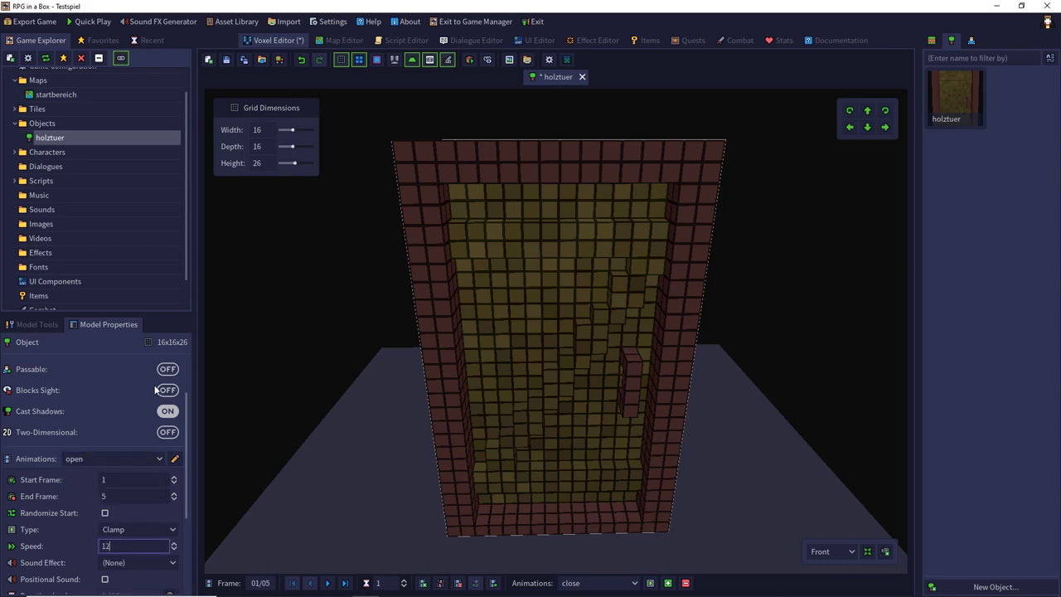
pyautogui.click(225, 59)
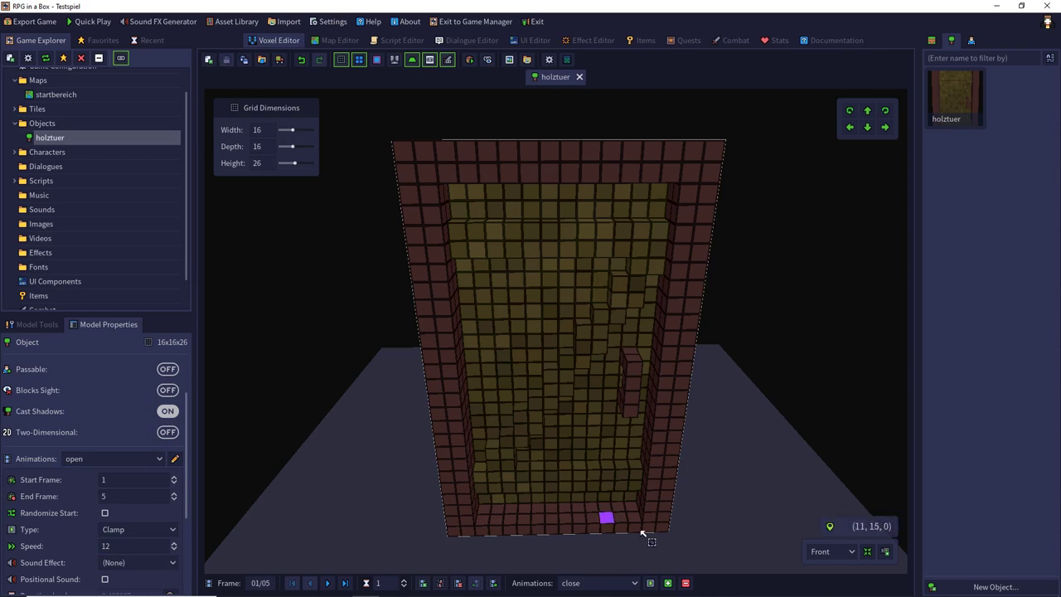
# - Play the open and close animations to examine the door's movement in both directions
pyautogui.click(637, 585)
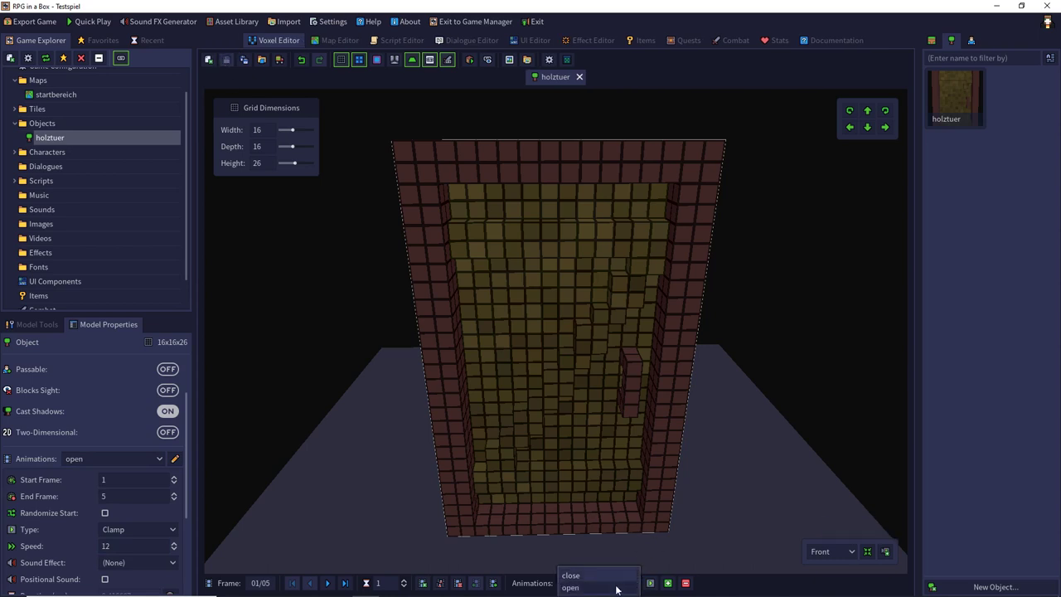
pyautogui.click(618, 585)
pyautogui.click(650, 583)
pyautogui.click(650, 585)
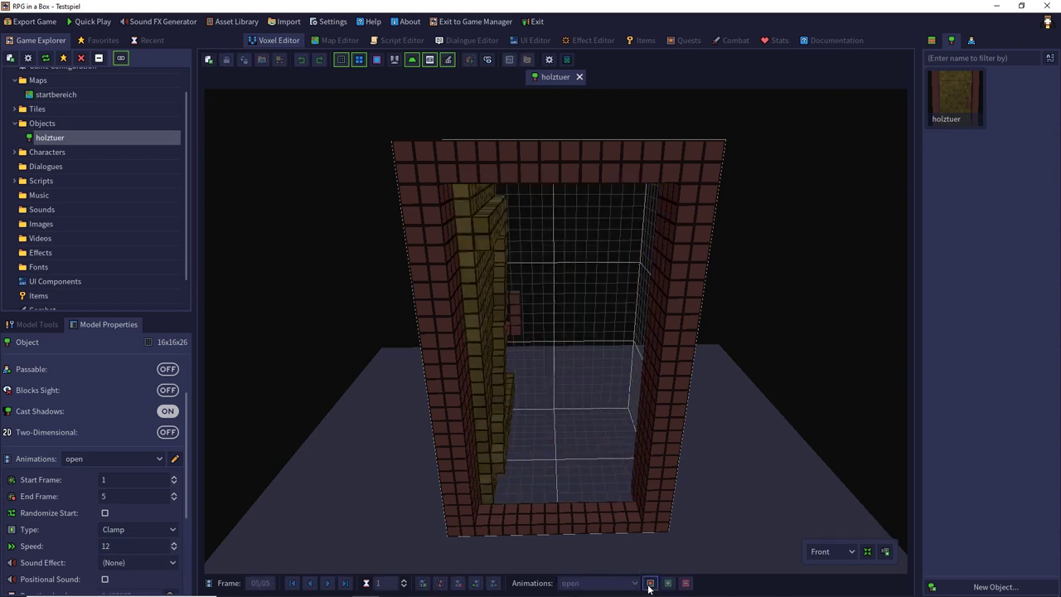
pyautogui.click(626, 583)
pyautogui.click(626, 567)
pyautogui.click(625, 584)
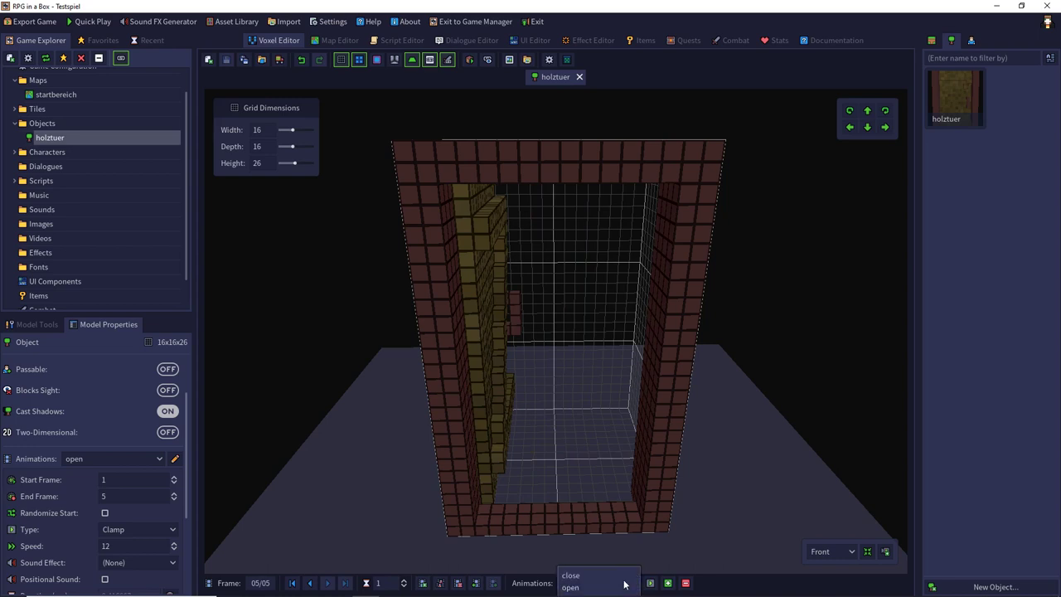
pyautogui.click(627, 571)
pyautogui.click(624, 585)
pyautogui.click(637, 584)
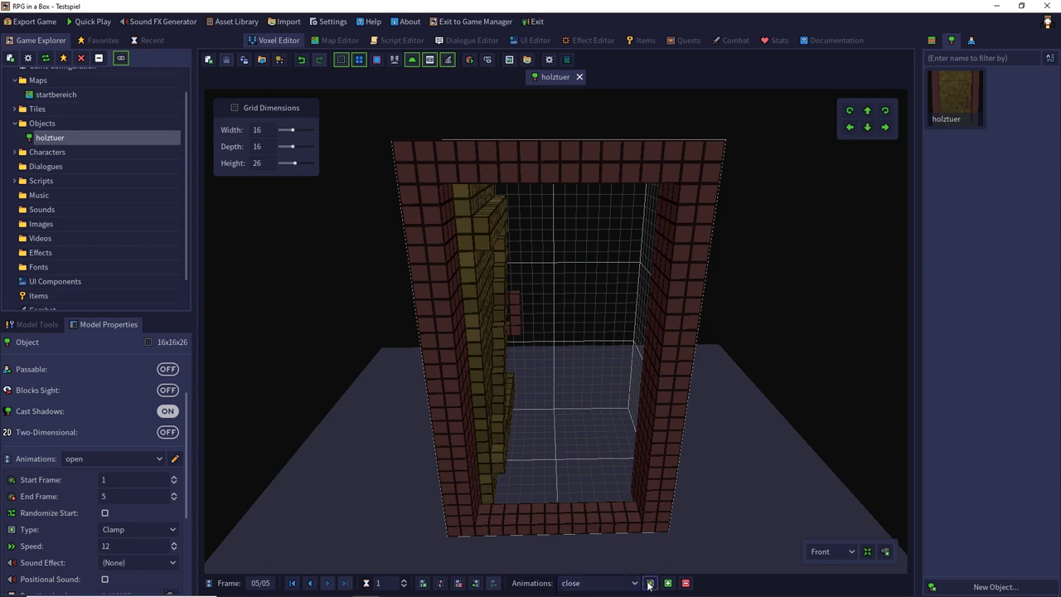
pyautogui.click(650, 585)
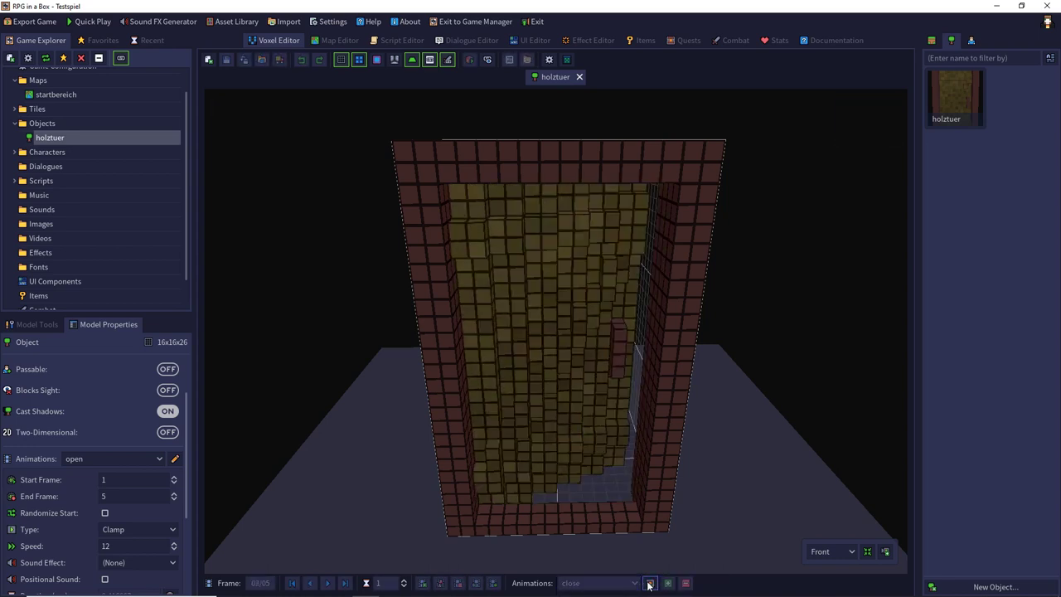
pyautogui.moveTo(755, 526); pyautogui.dragTo(819, 501, button='middle')
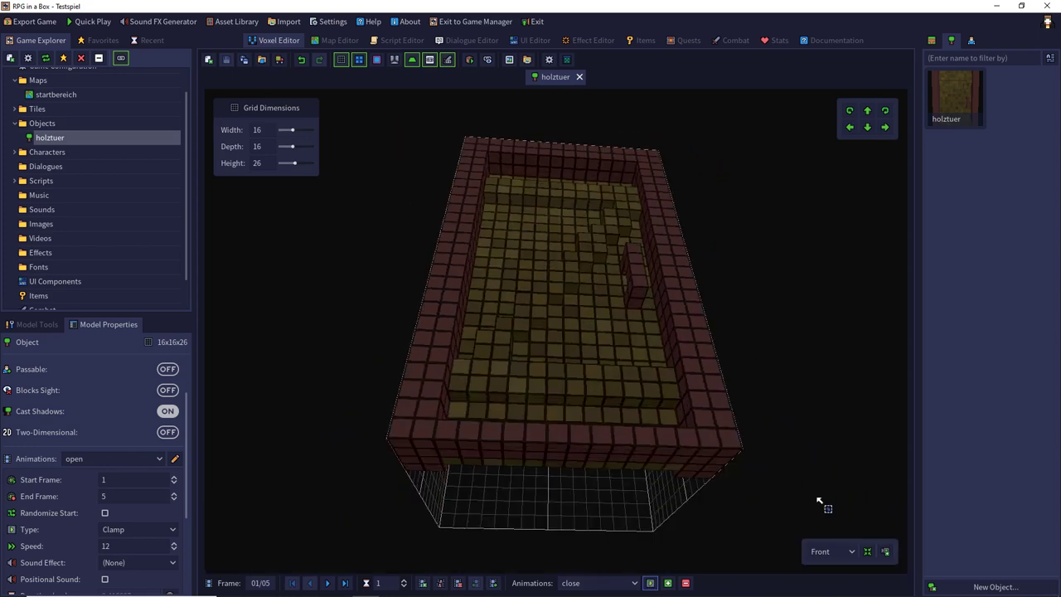
pyautogui.click(819, 551)
pyautogui.click(822, 492)
pyautogui.click(823, 552)
pyautogui.click(826, 529)
pyautogui.click(827, 551)
pyautogui.click(826, 504)
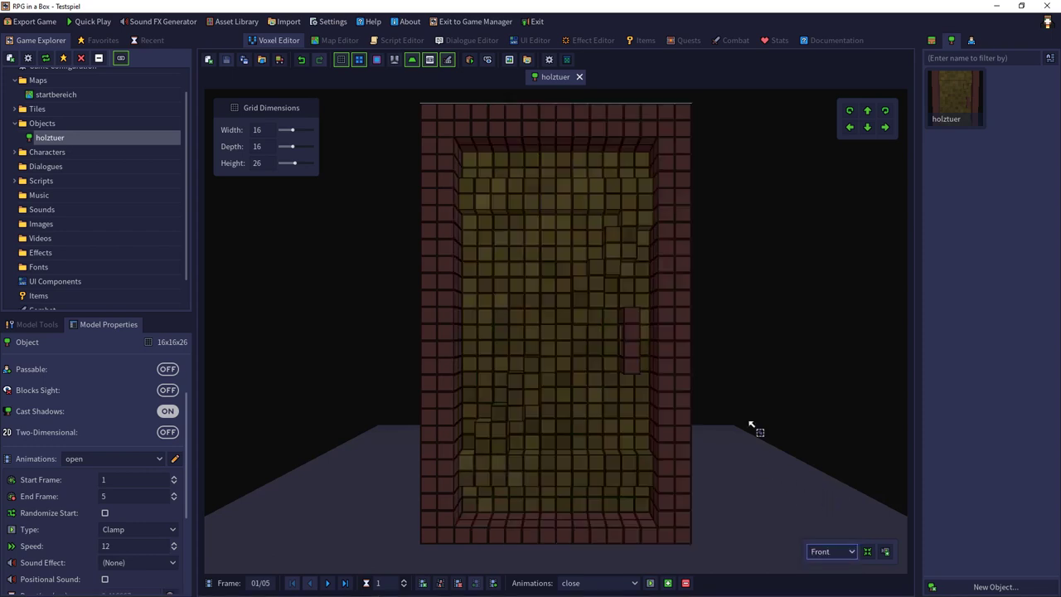
# - Open the startbereich map and place the rotated holztuer door in the stone wall opposite the bridge
pyautogui.click(336, 40)
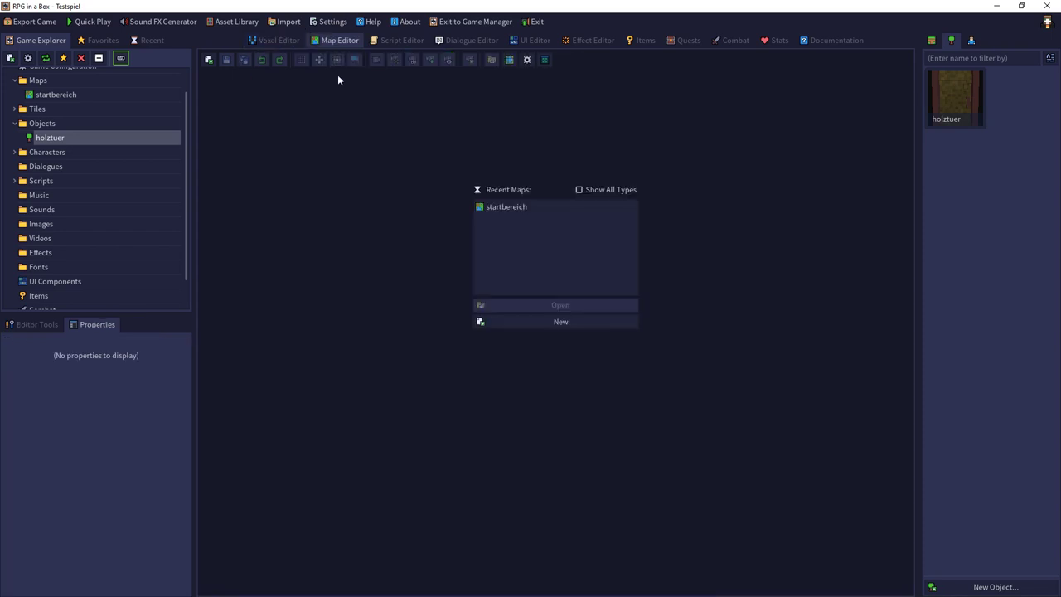
pyautogui.doubleClick(527, 208)
pyautogui.press('r')
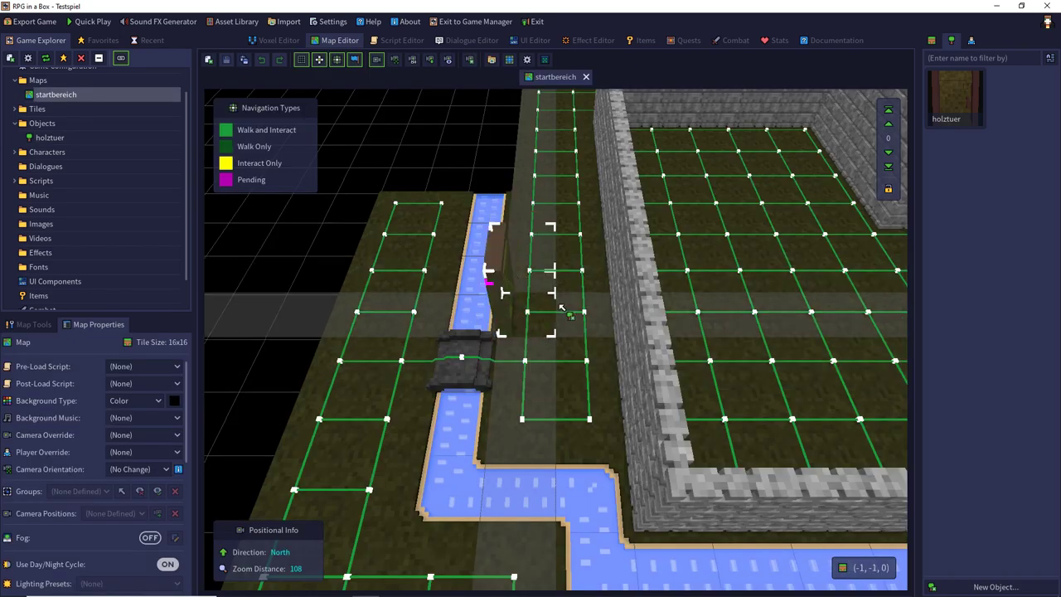
pyautogui.moveTo(579, 320); pyautogui.dragTo(676, 331, button='middle')
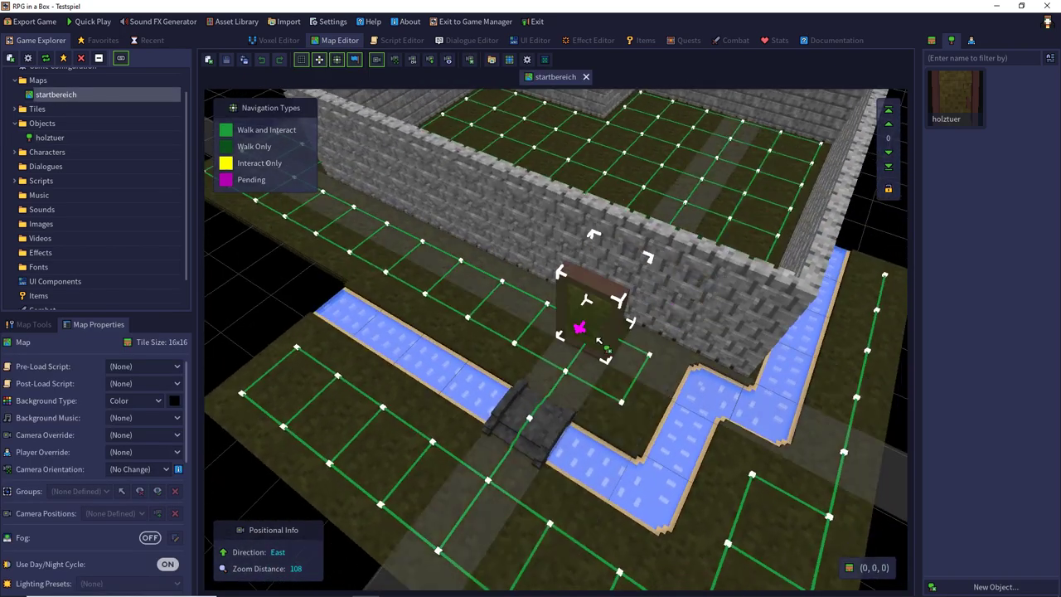
pyautogui.click(627, 313)
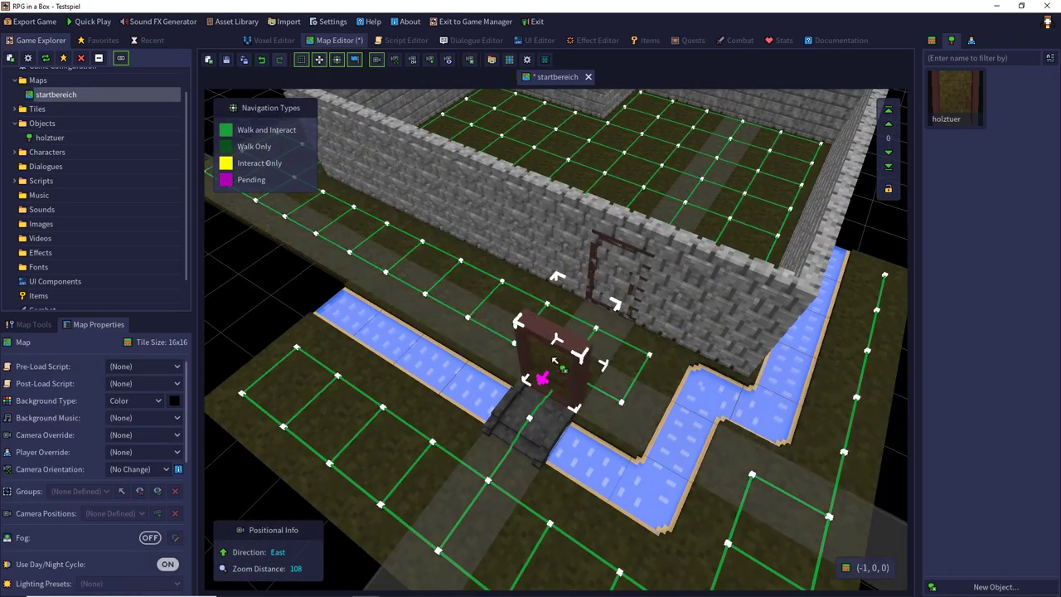
# - Delete the straight stone wall segment opposite the bridge together with the door overlapping it
pyautogui.click(34, 325)
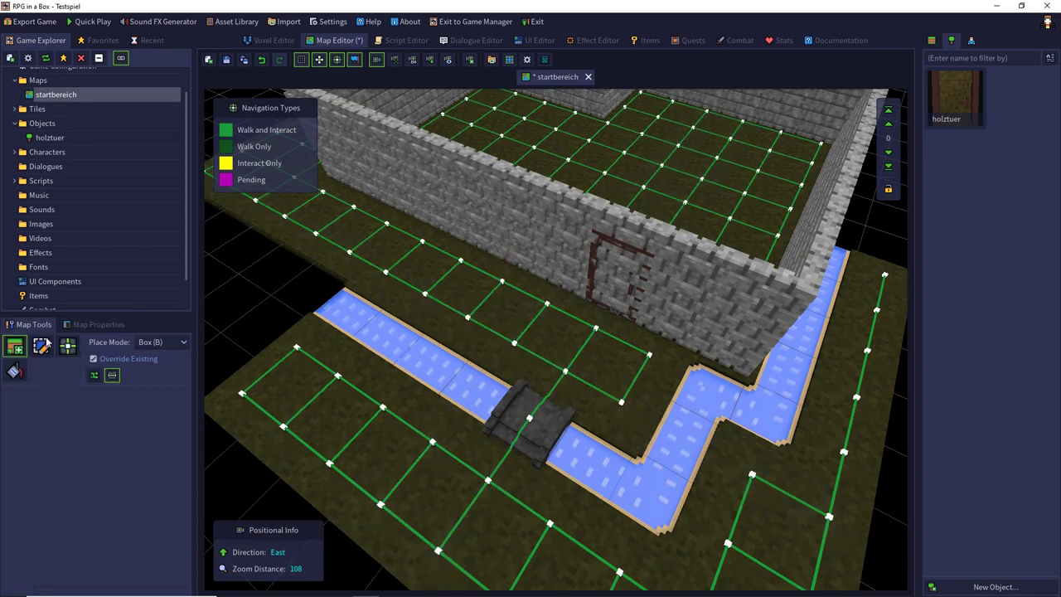
pyautogui.click(41, 347)
pyautogui.click(628, 292)
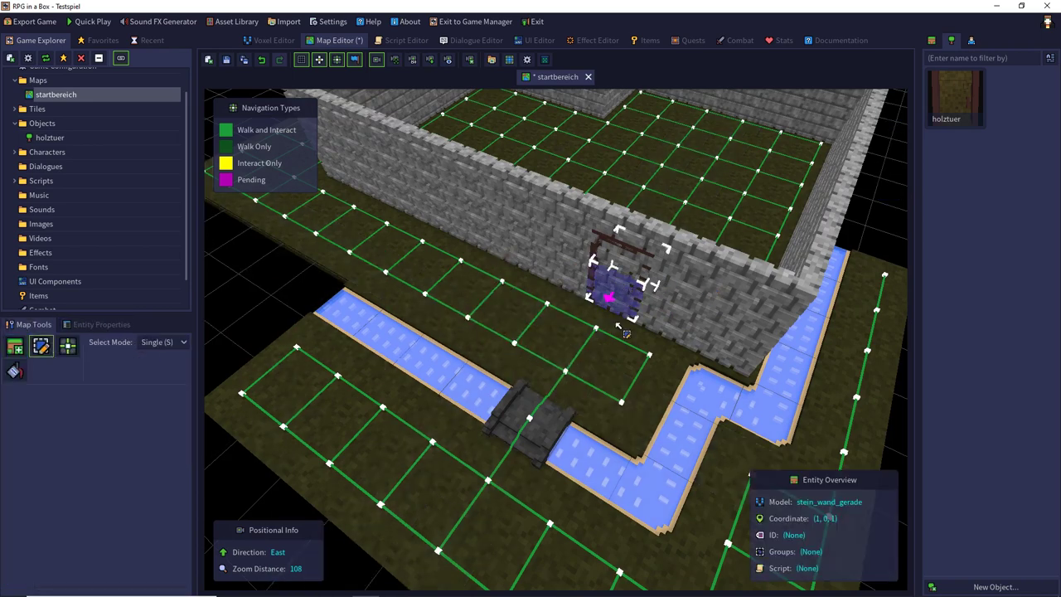
pyautogui.press('Delete')
pyautogui.click(639, 241)
pyautogui.press('Delete')
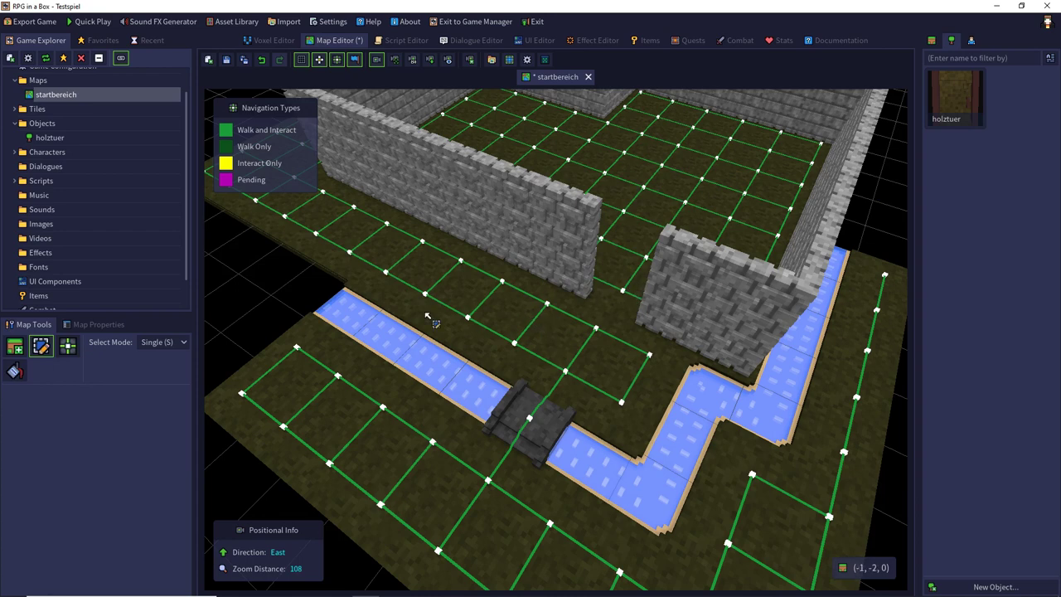
# - Place the low stone lintel tile at height 17 above the gap in the wall
pyautogui.click(933, 41)
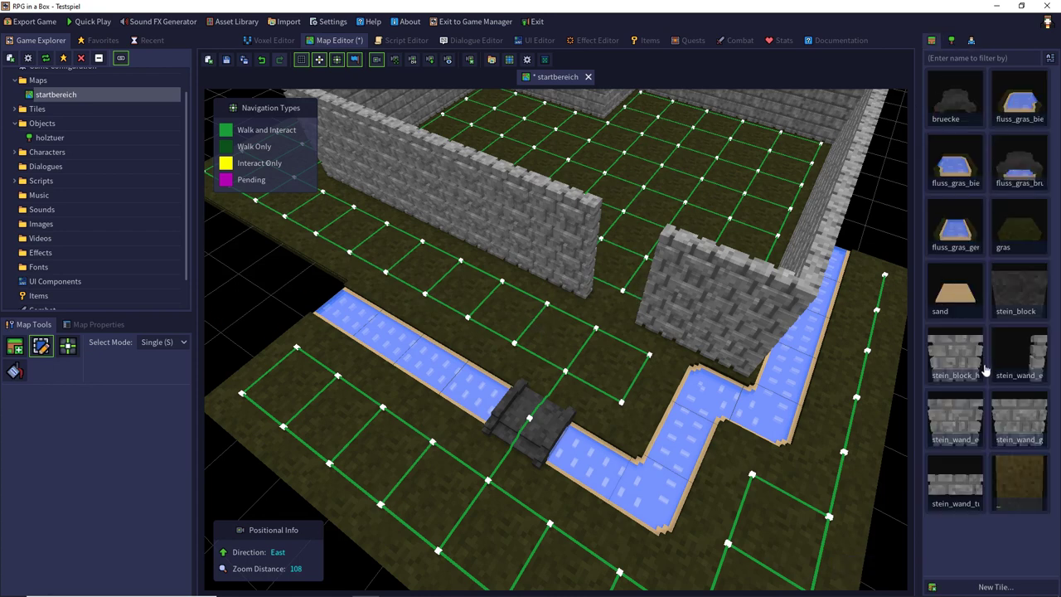
pyautogui.click(954, 480)
pyautogui.click(888, 124)
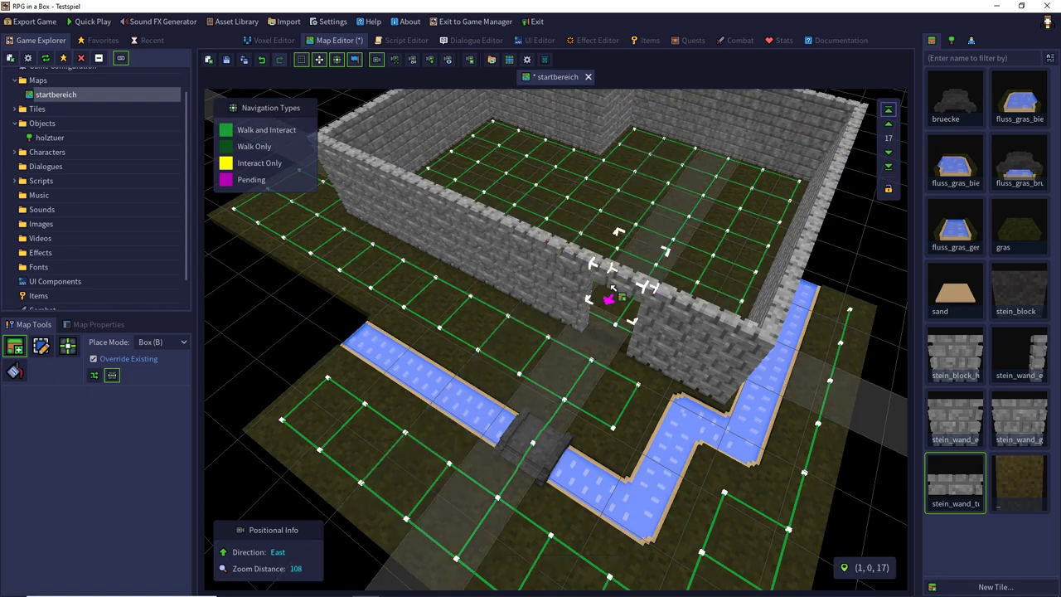
# - Place the holztuer object in the wall opening beneath the lintel, check its fit from the free camera and save the map
pyautogui.click(950, 40)
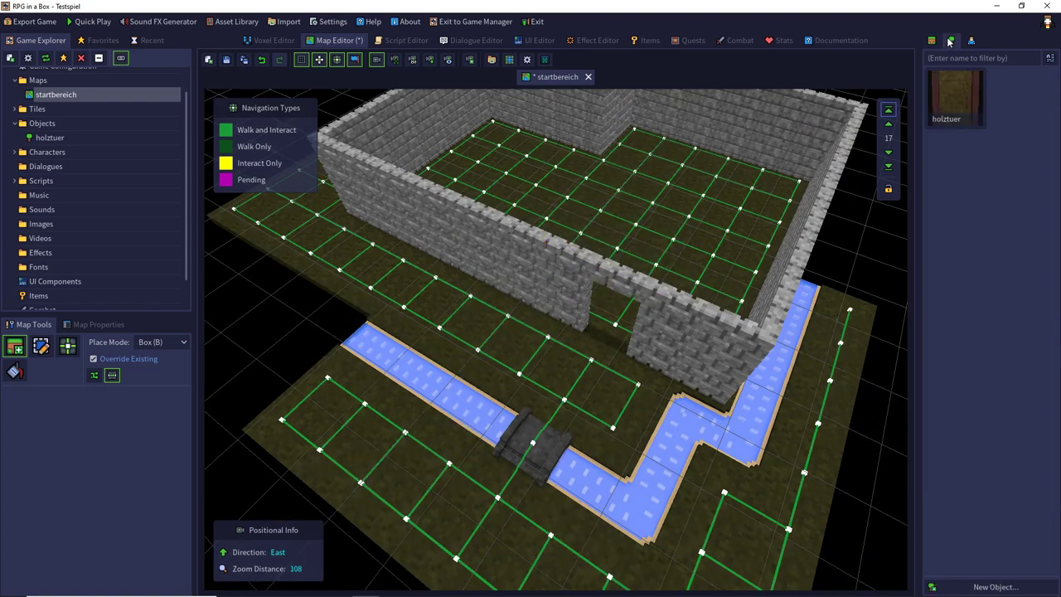
pyautogui.click(953, 96)
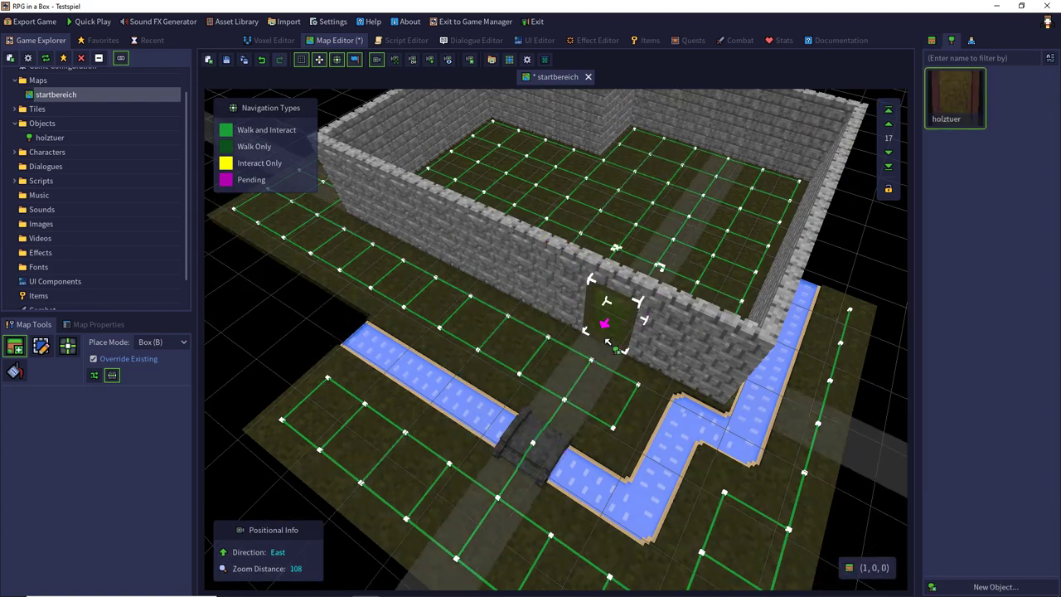
pyautogui.click(608, 342)
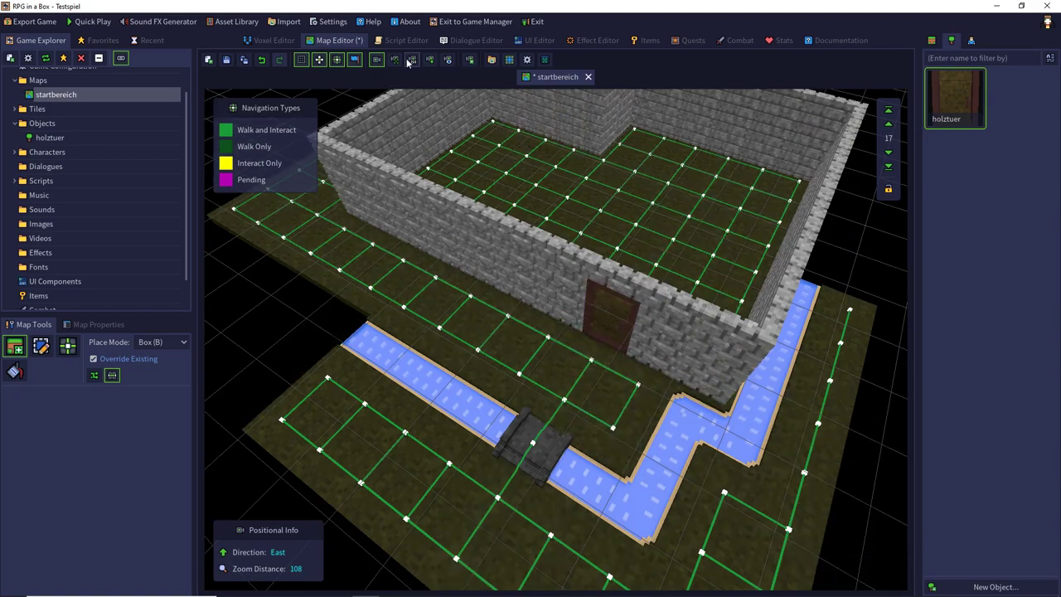
pyautogui.click(408, 64)
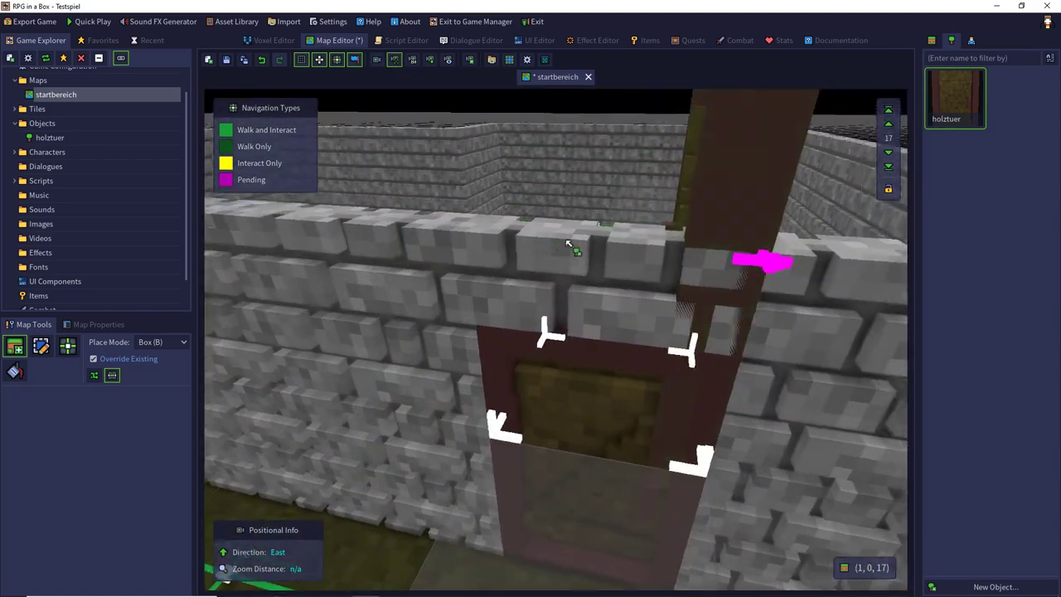
pyautogui.moveTo(568, 242); pyautogui.dragTo(611, 287, button='middle')
pyautogui.scroll(-5, 611, 287)
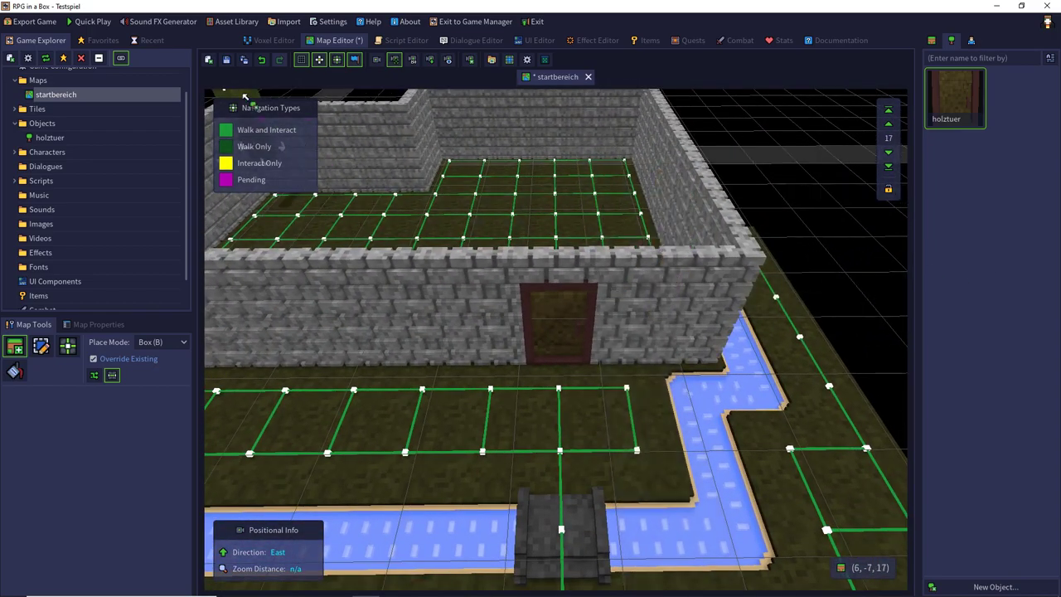
pyautogui.click(226, 59)
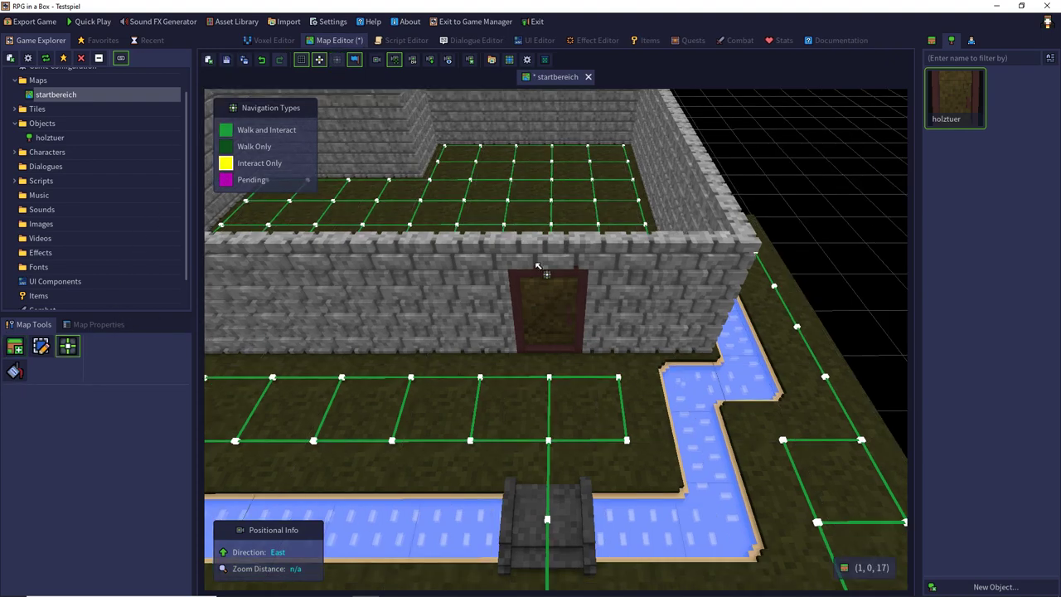
# - Link the grass tiles on both sides of the door as Interact Only, keeping the inner courtyard nodes linked as Walk and Interact
pyautogui.moveTo(537, 265); pyautogui.dragTo(315, 329, button='right')
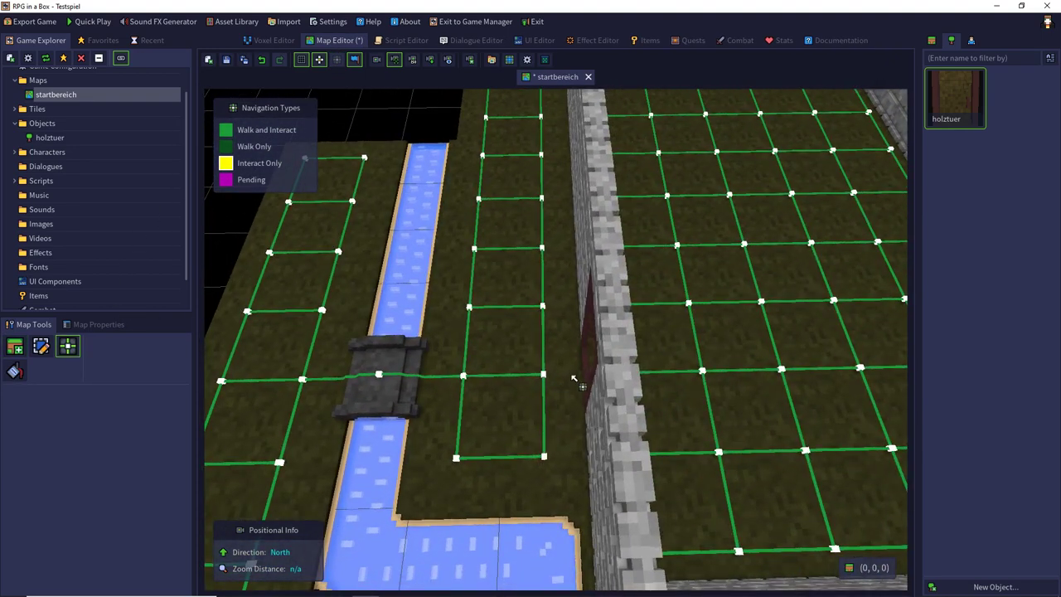
pyautogui.press('d')
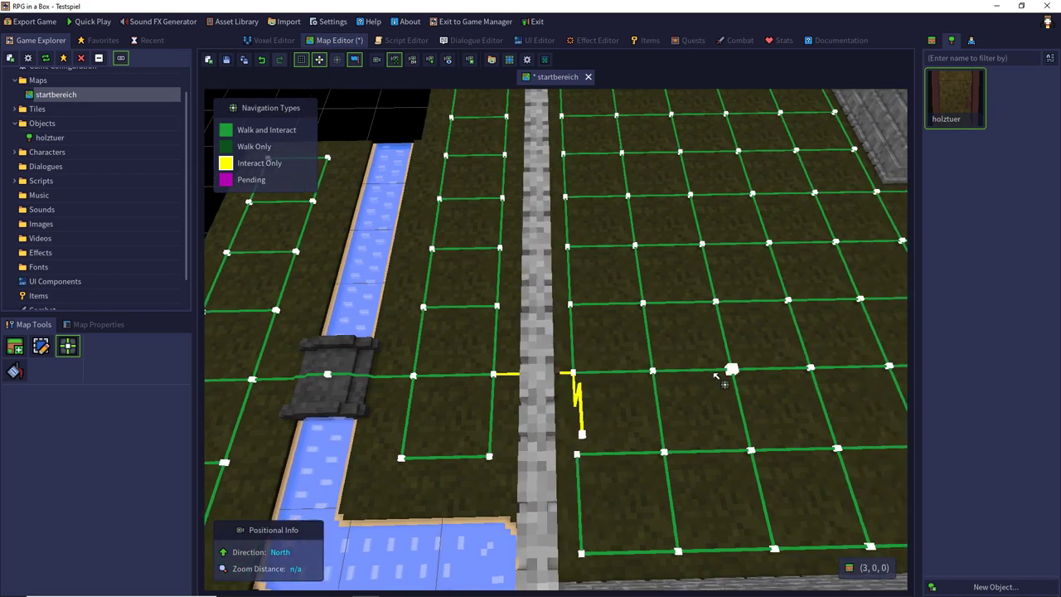
pyautogui.moveTo(719, 375); pyautogui.dragTo(653, 375, button='right')
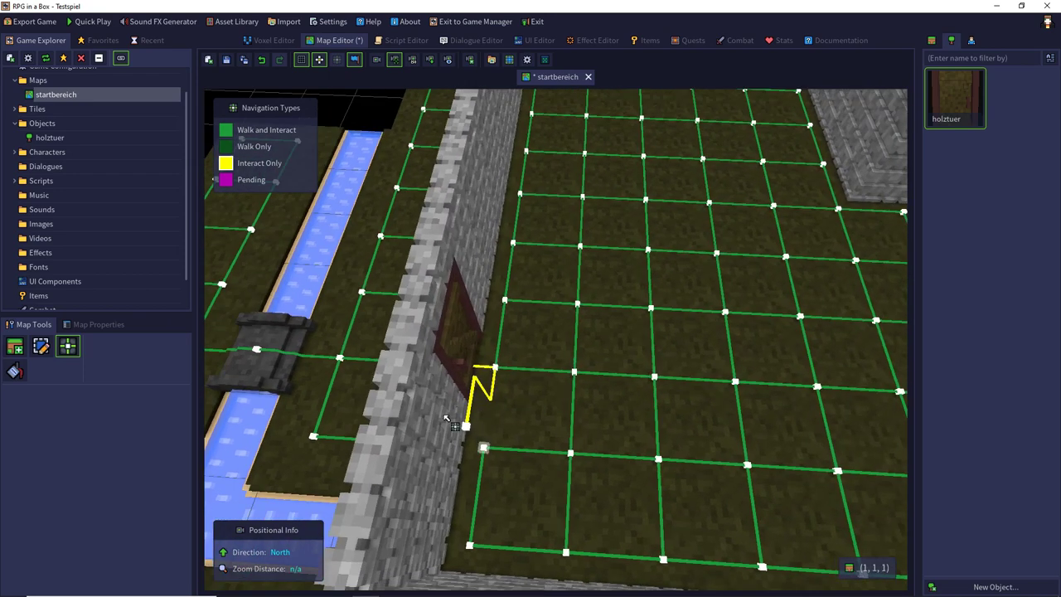
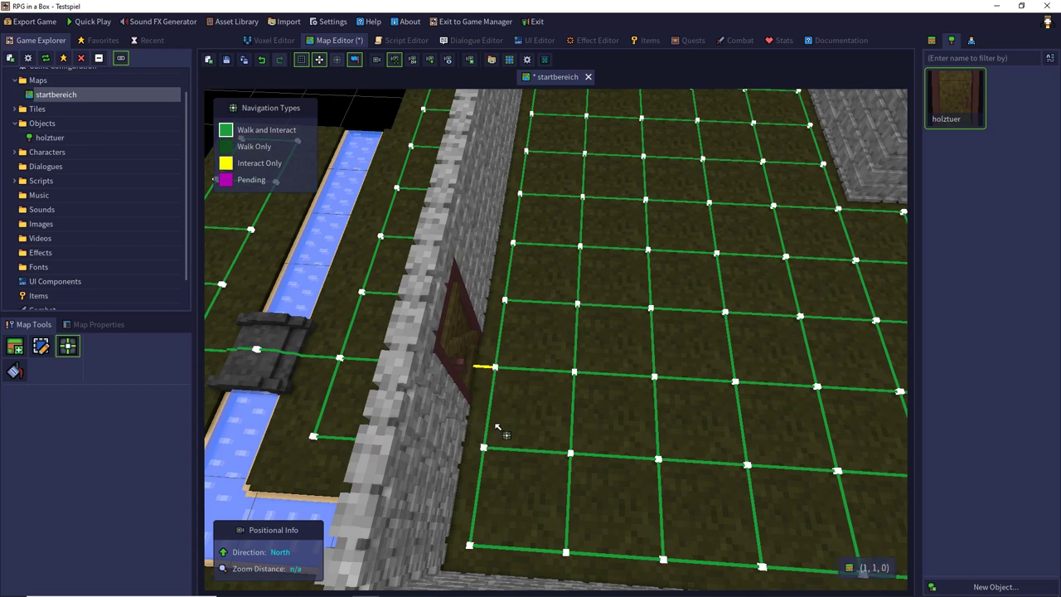
# - Select the door object and the grass tiles in front of and behind it, and create a door from them
pyautogui.click(932, 99)
pyautogui.moveTo(657, 191); pyautogui.dragTo(695, 183, button='middle')
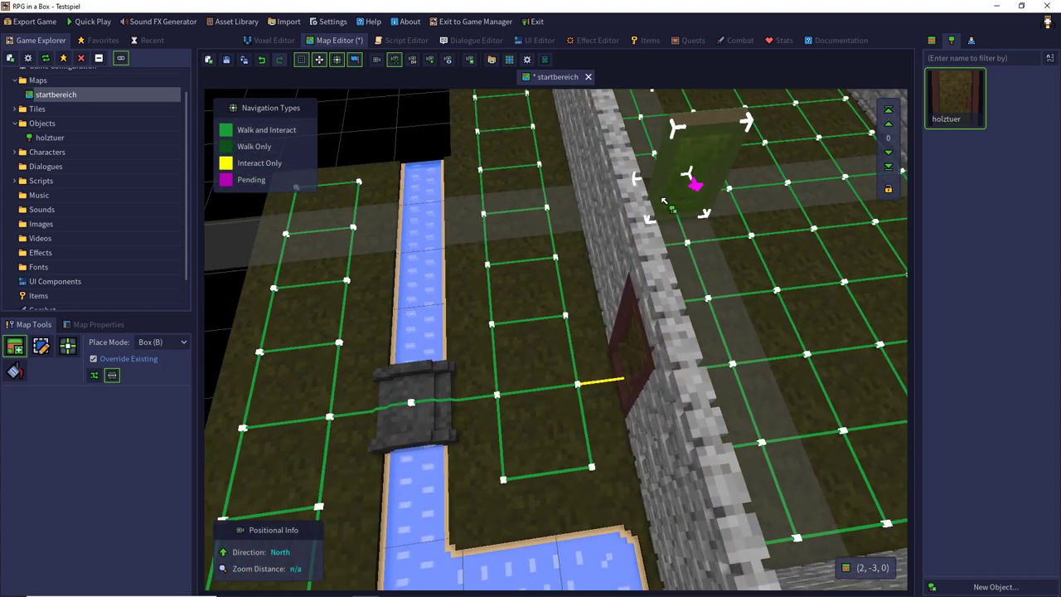
pyautogui.click(42, 346)
pyautogui.click(587, 391)
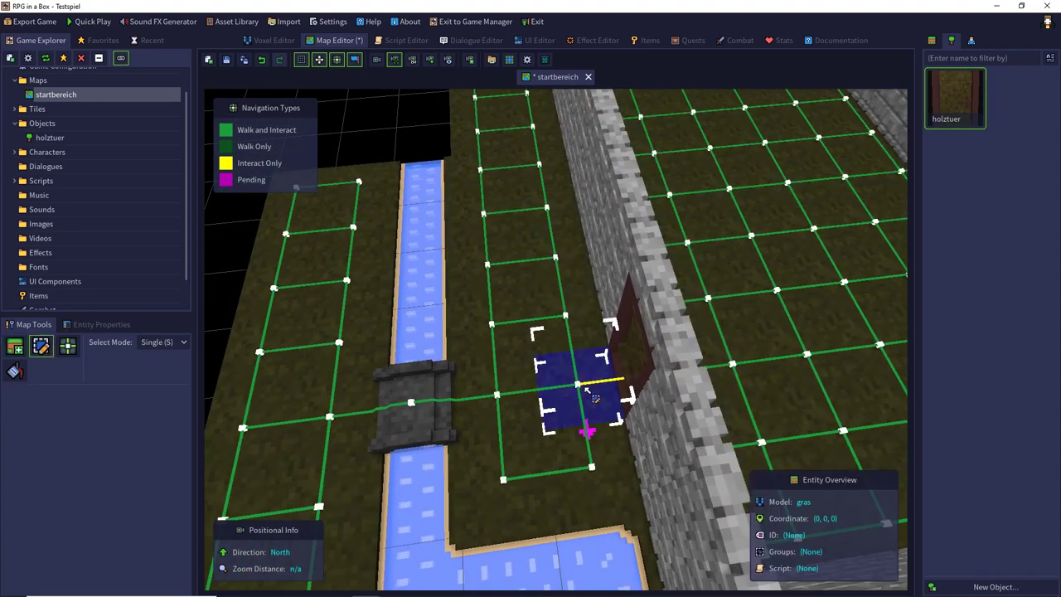
pyautogui.moveTo(630, 358); pyautogui.dragTo(481, 379, button='right')
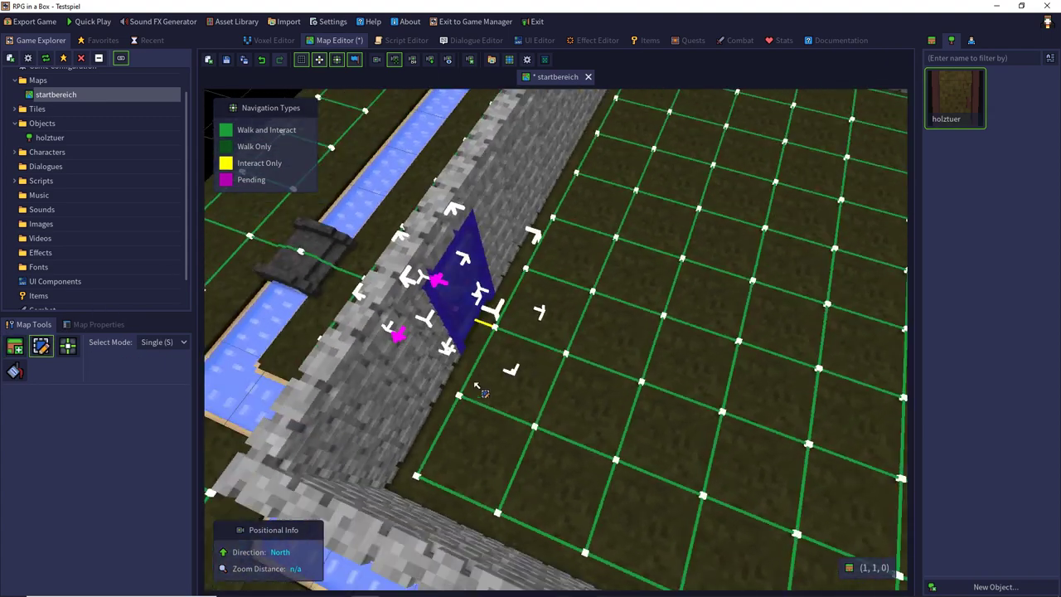
pyautogui.rightClick(498, 352)
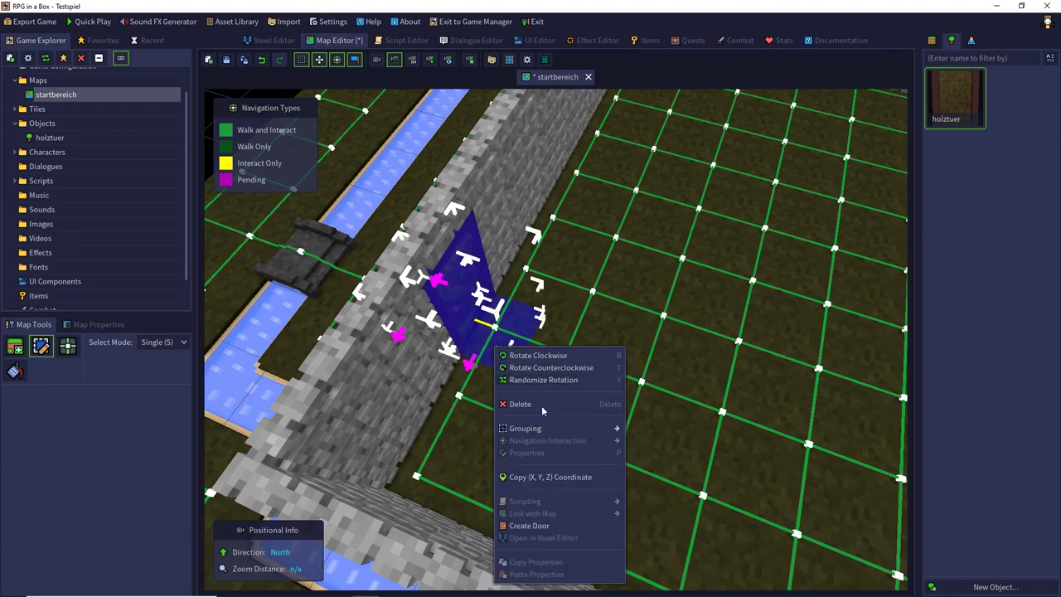
pyautogui.click(531, 525)
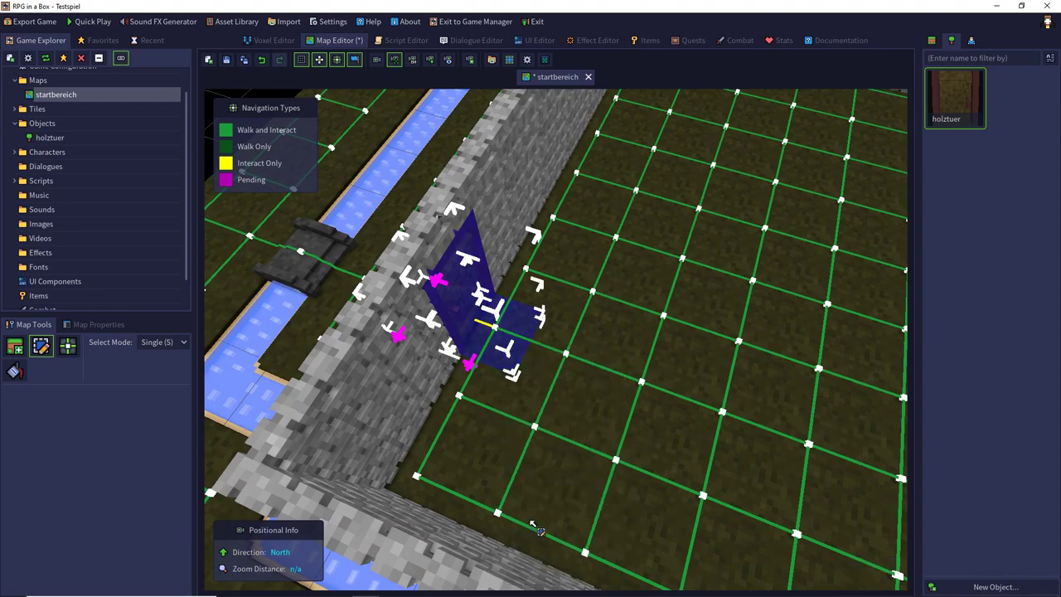
# - Save the startbereich map and launch the game in quick play
pyautogui.moveTo(531, 375); pyautogui.dragTo(786, 326, button='right')
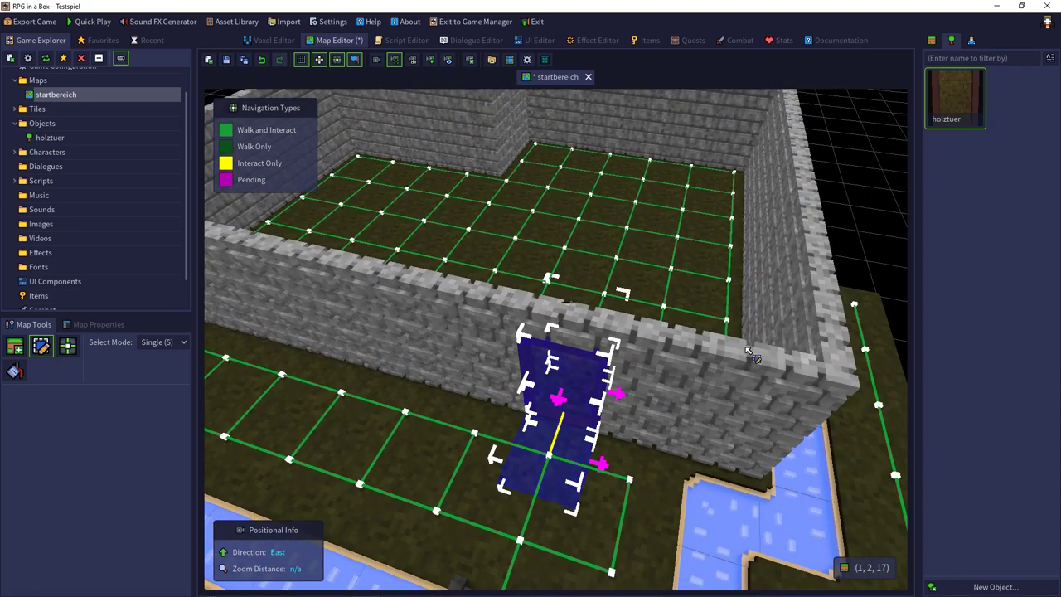
pyautogui.click(106, 23)
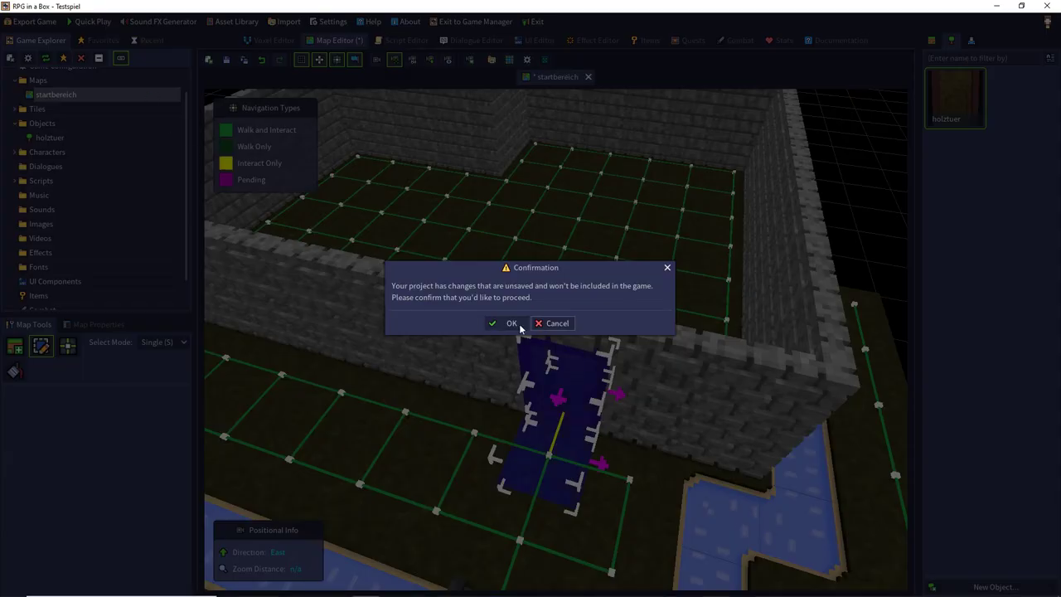
pyautogui.click(541, 326)
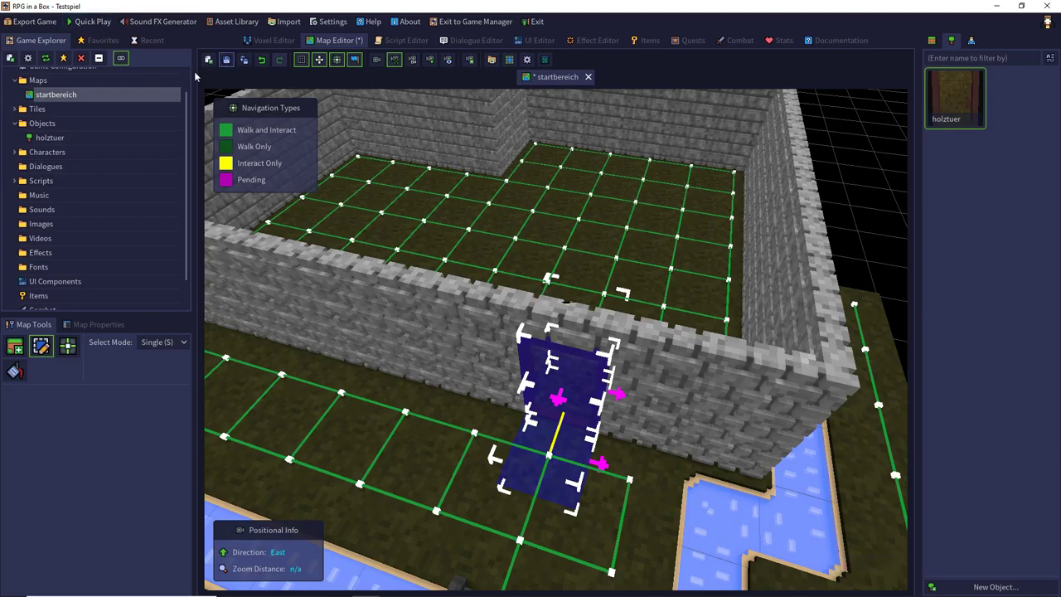
pyautogui.hotkey('ctrl', 's')
pyautogui.click(93, 22)
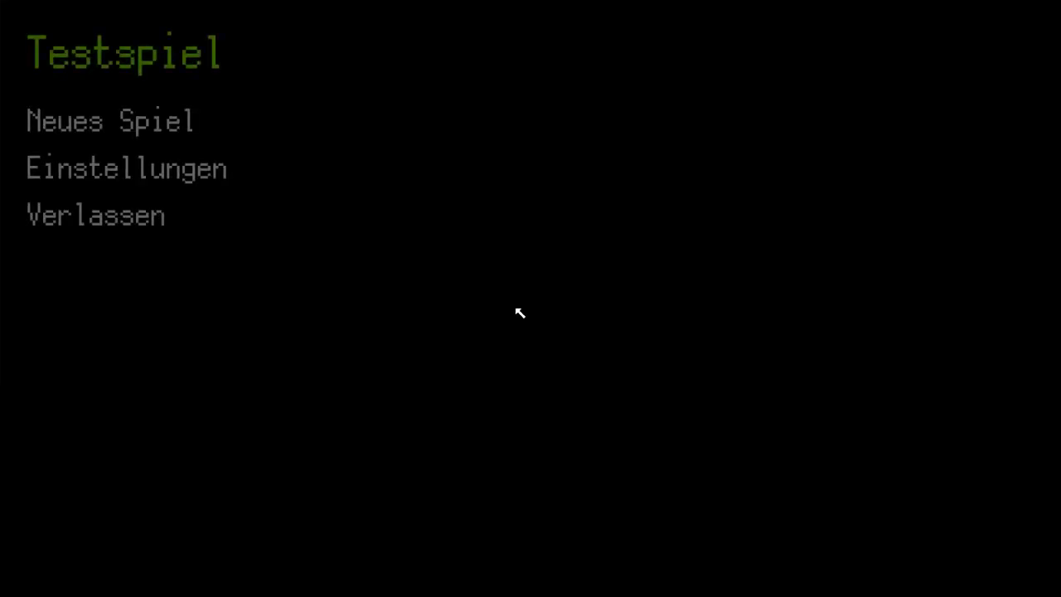
# - Start a new game, dismiss the welcome message, and walk over the bridge and through the door to test it
pyautogui.click(171, 121)
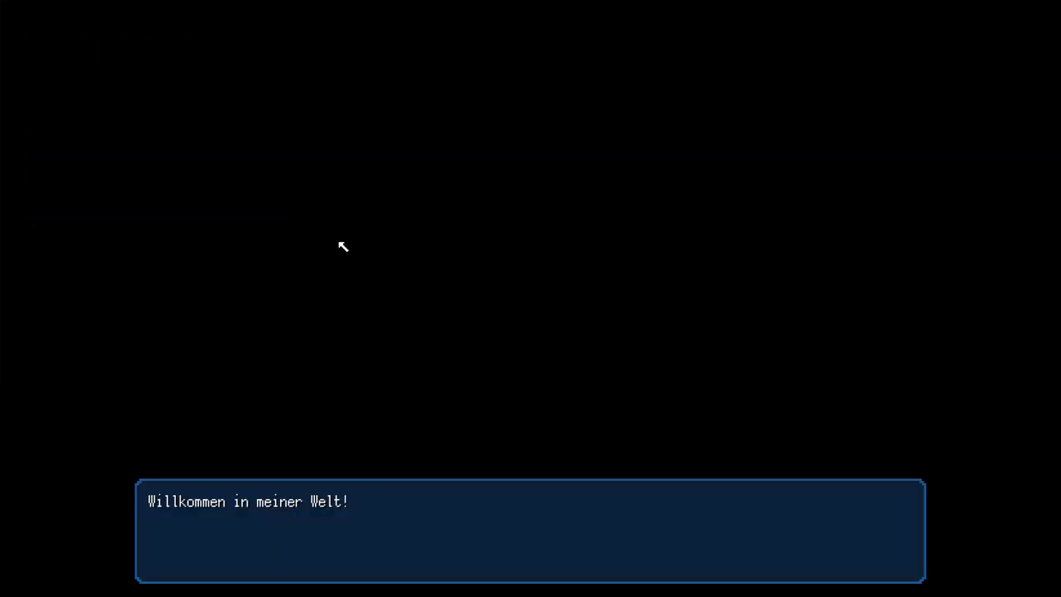
pyautogui.click(434, 287)
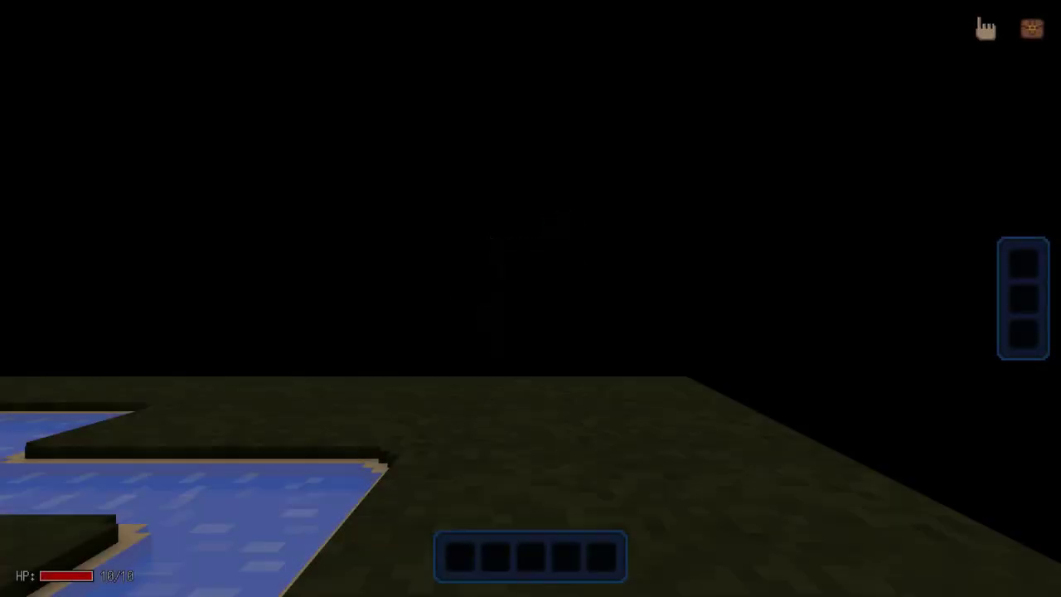
pyautogui.press('a')
pyautogui.press('s')
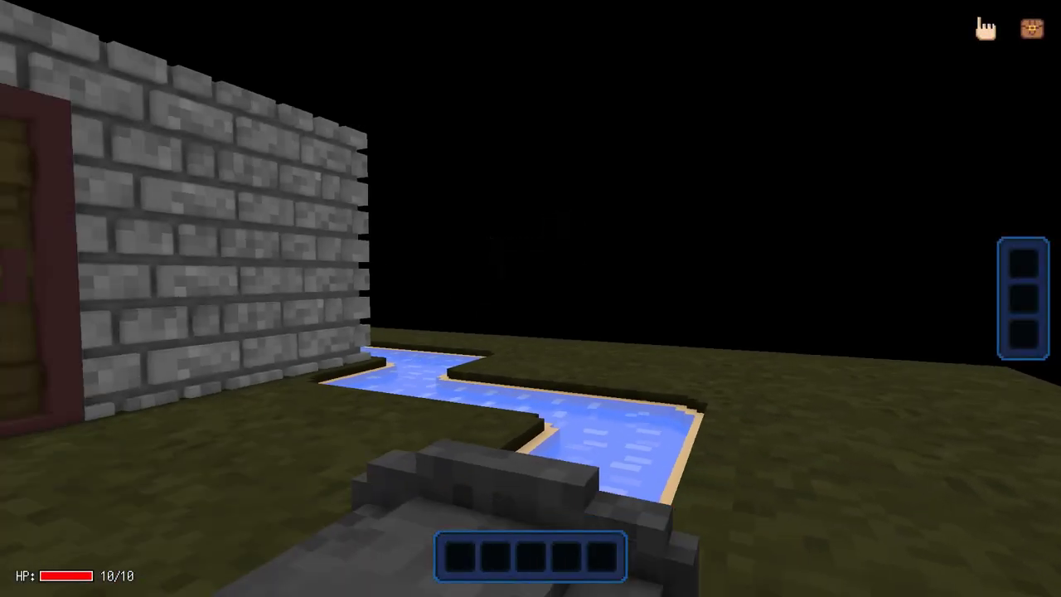
pyautogui.press('w')
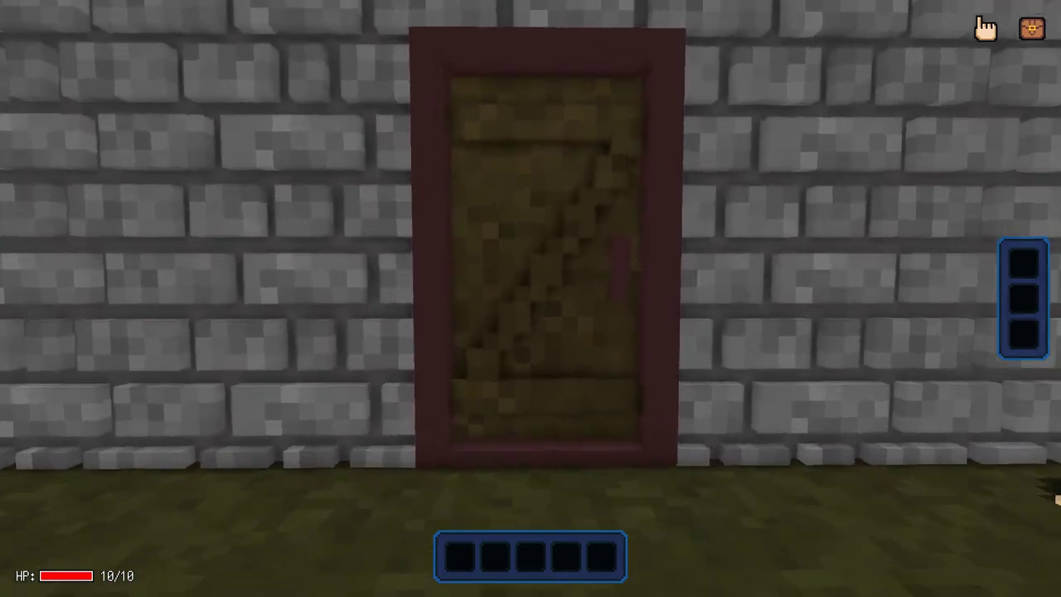
pyautogui.press('w')
pyautogui.press('w')
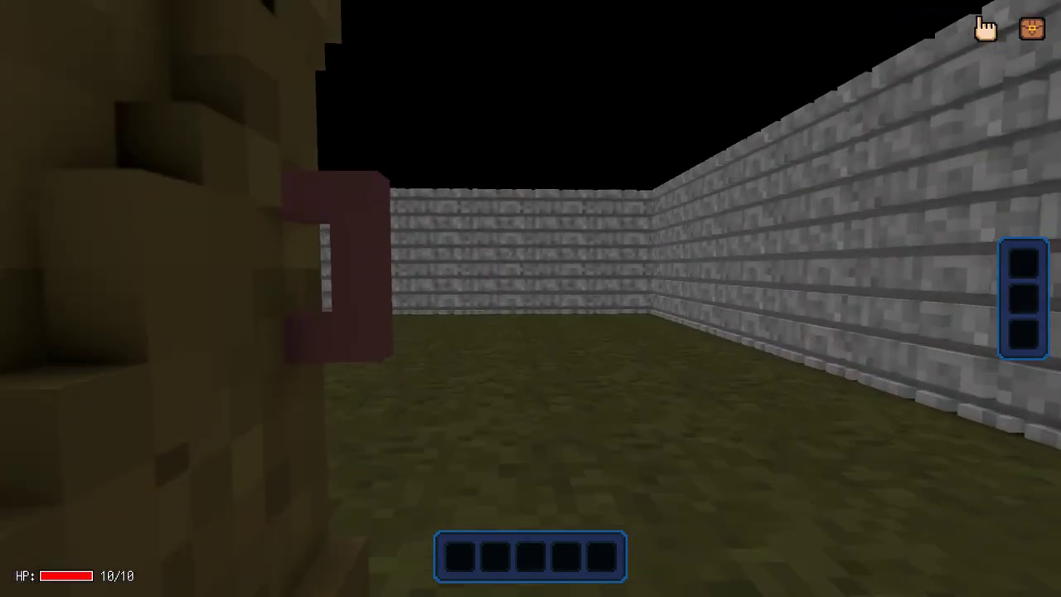
# - Try the door again in first-person view, and leave the game
pyautogui.press('w')
pyautogui.press('e')
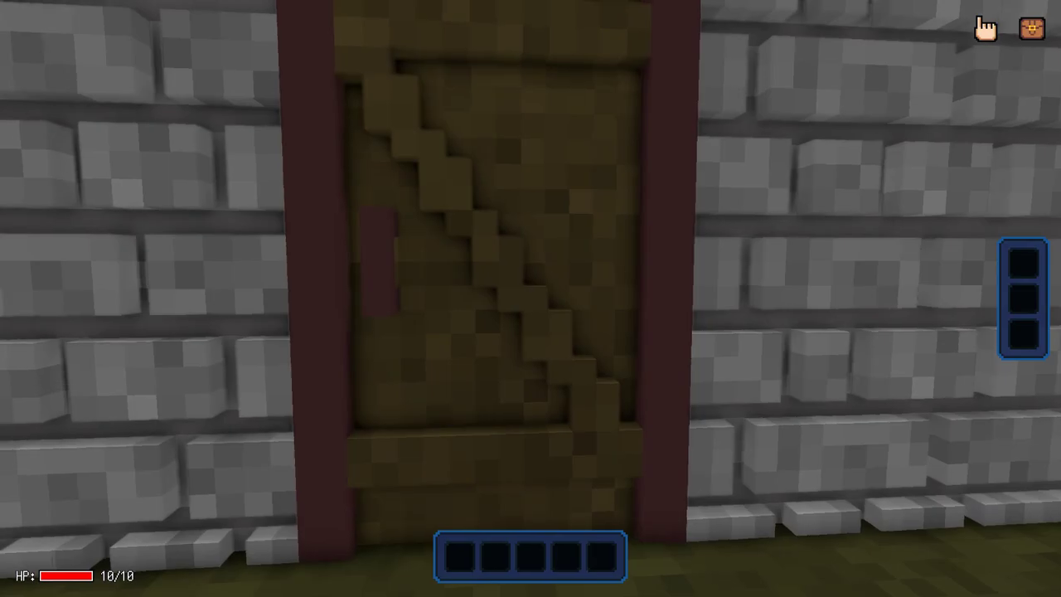
pyautogui.press('Escape')
pyautogui.click(137, 204)
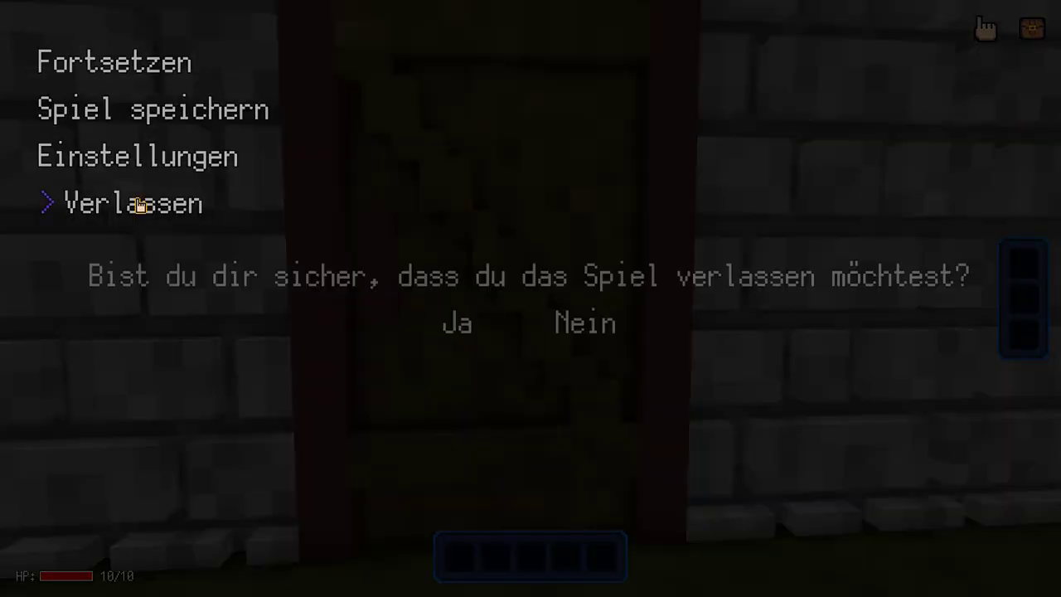
pyautogui.click(443, 330)
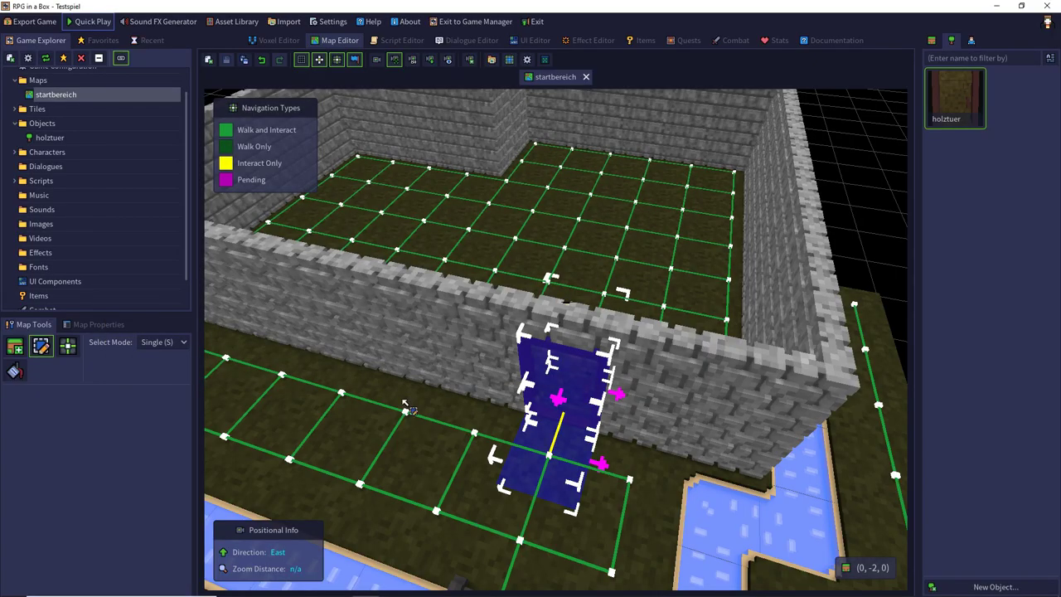
# - Set the camera type to Standard in the game configuration's gameplay settings
pyautogui.click(27, 59)
pyautogui.click(339, 178)
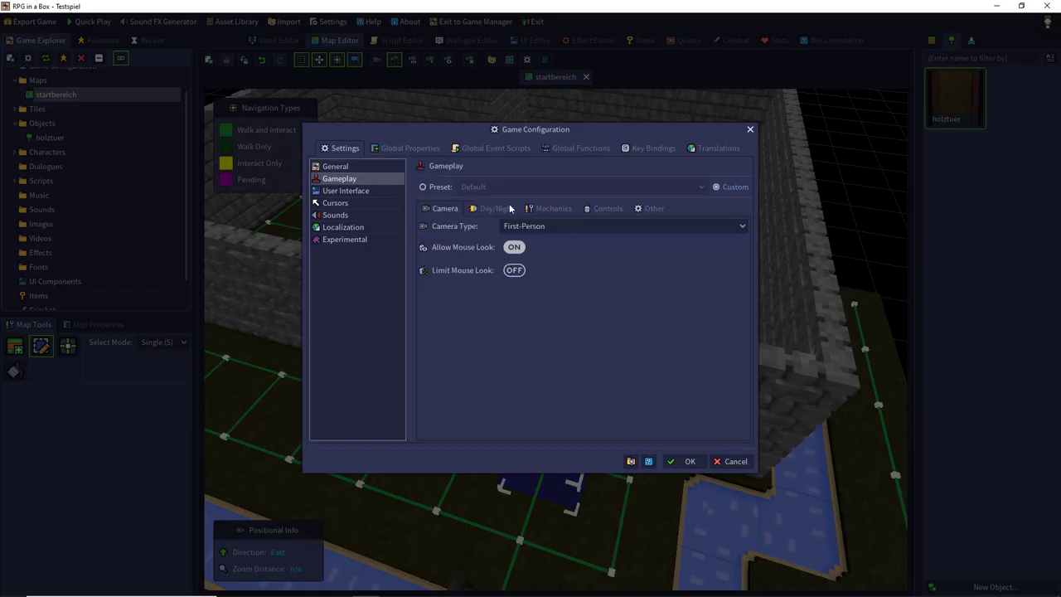
pyautogui.click(572, 224)
pyautogui.click(552, 240)
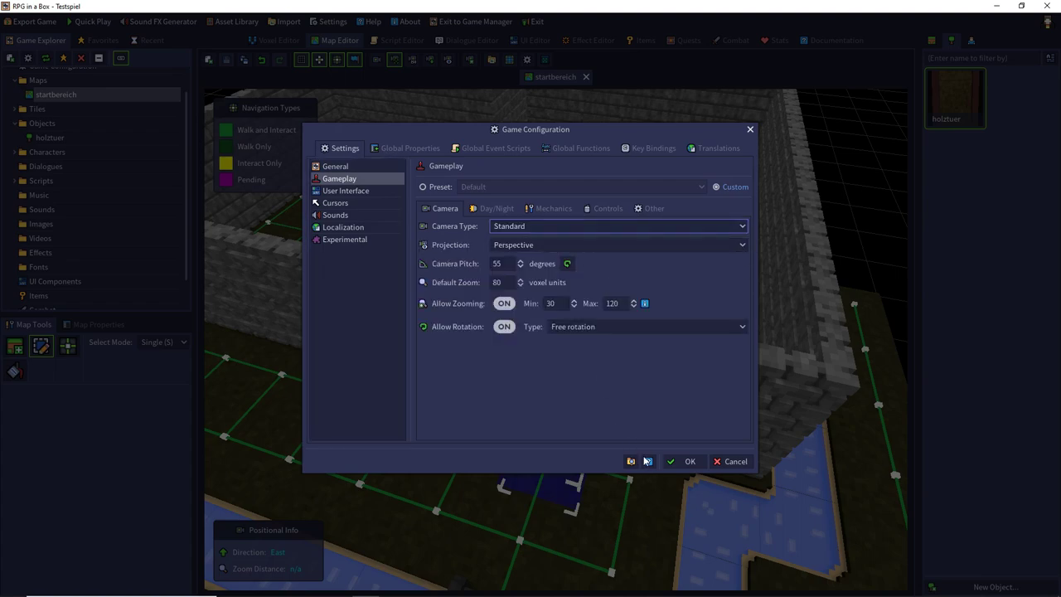
pyautogui.click(685, 461)
# - Start a new game in quick play, dismiss the welcome message, and walk the character over the bridge
pyautogui.click(91, 23)
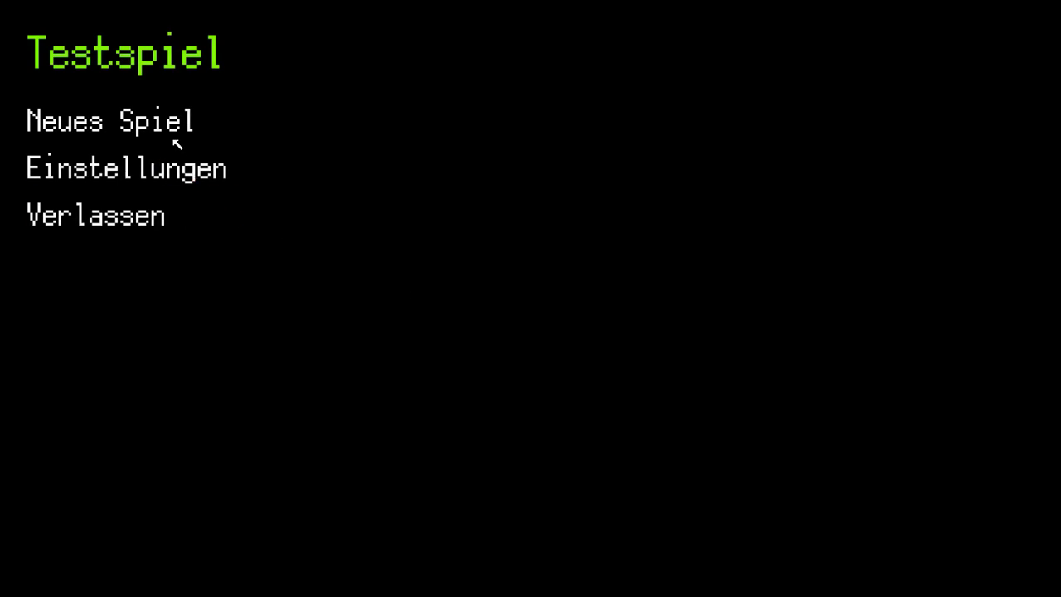
pyautogui.click(174, 134)
pyautogui.click(548, 369)
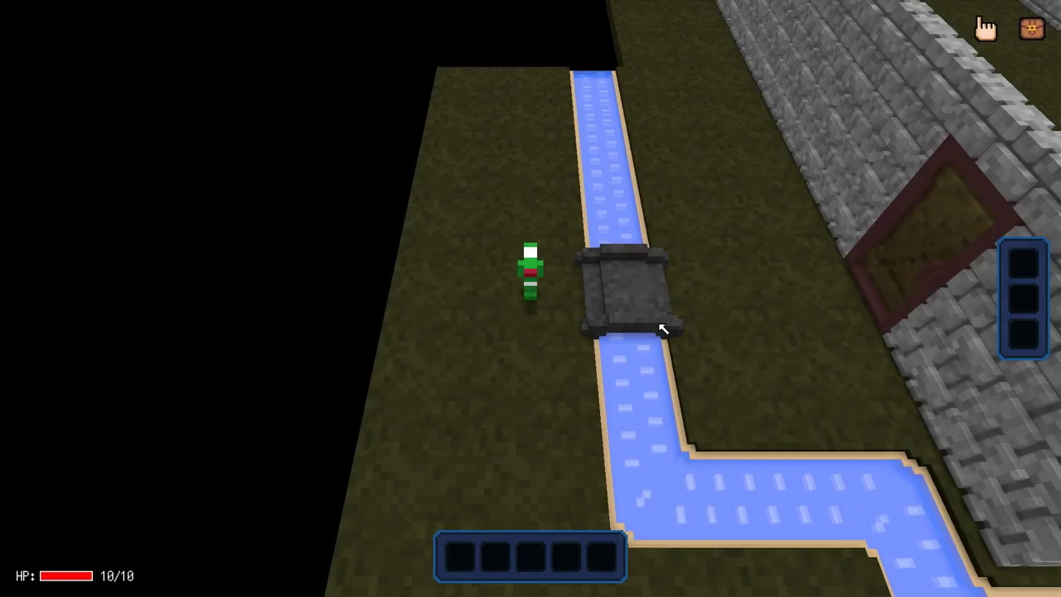
pyautogui.click(692, 303)
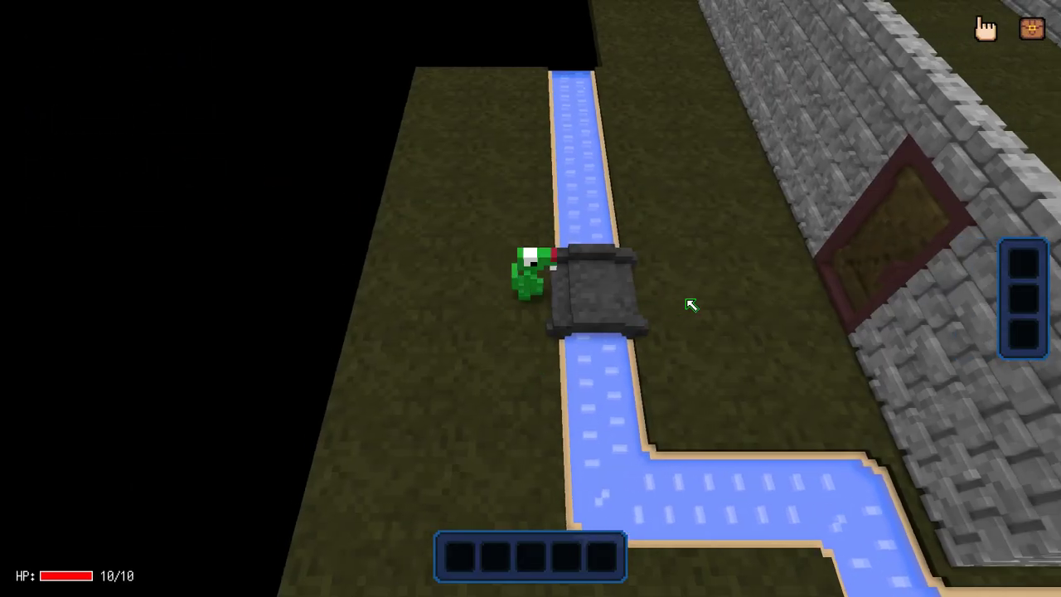
# - Open the wooden door and walk the character up to it to test it in standard view, and quit the game
pyautogui.moveTo(633, 309); pyautogui.dragTo(746, 292, button='middle')
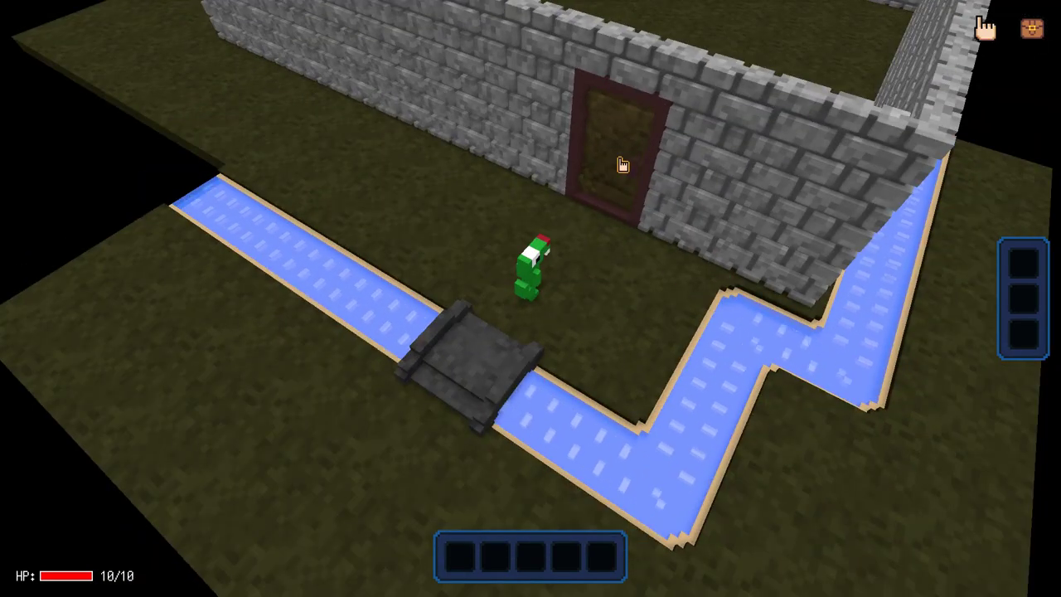
pyautogui.click(623, 174)
pyautogui.click(580, 225)
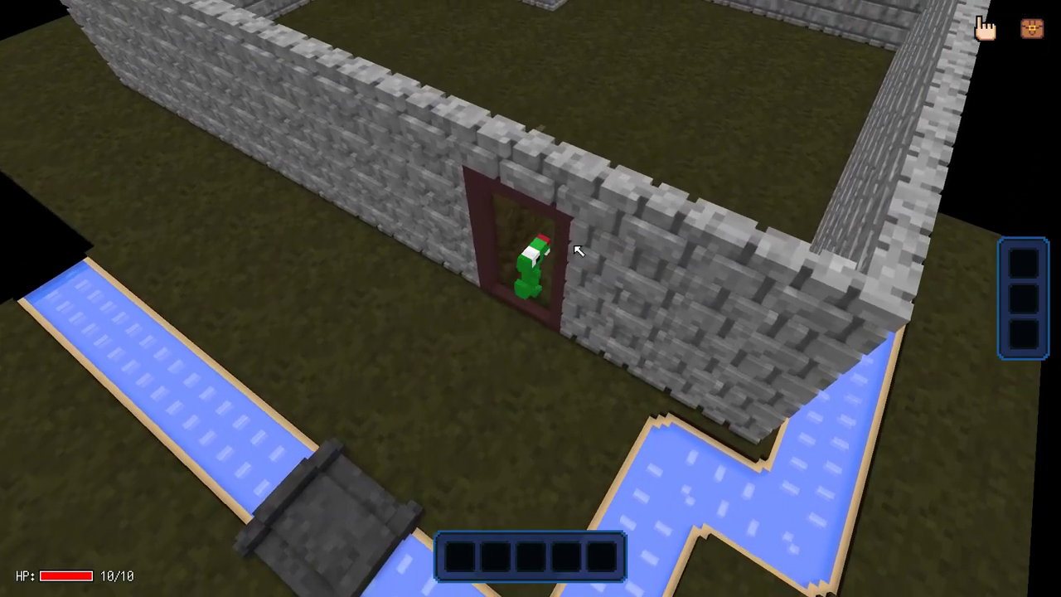
pyautogui.press('Escape')
pyautogui.click(158, 203)
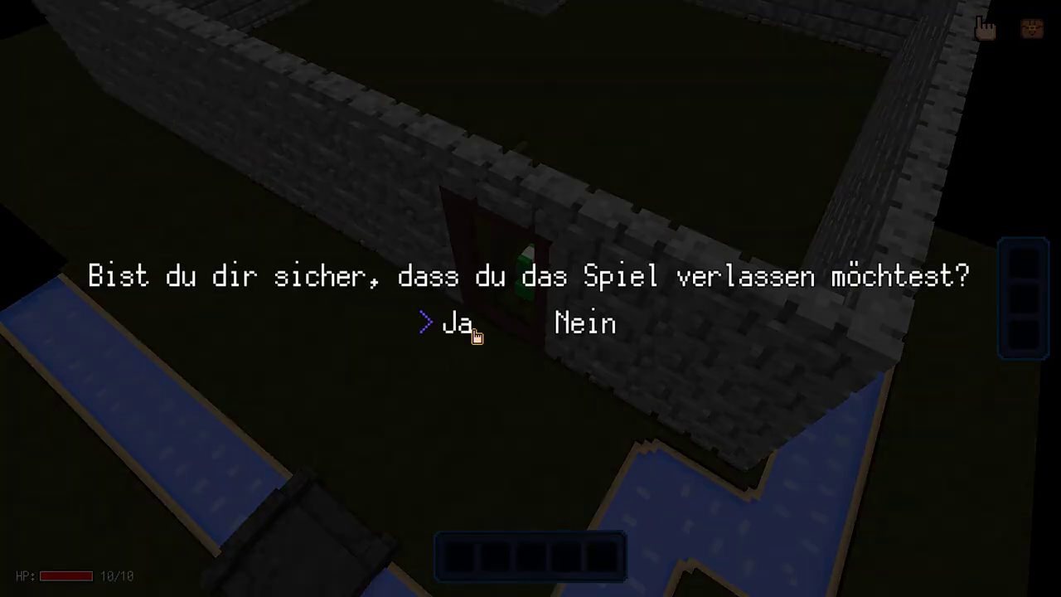
pyautogui.click(458, 323)
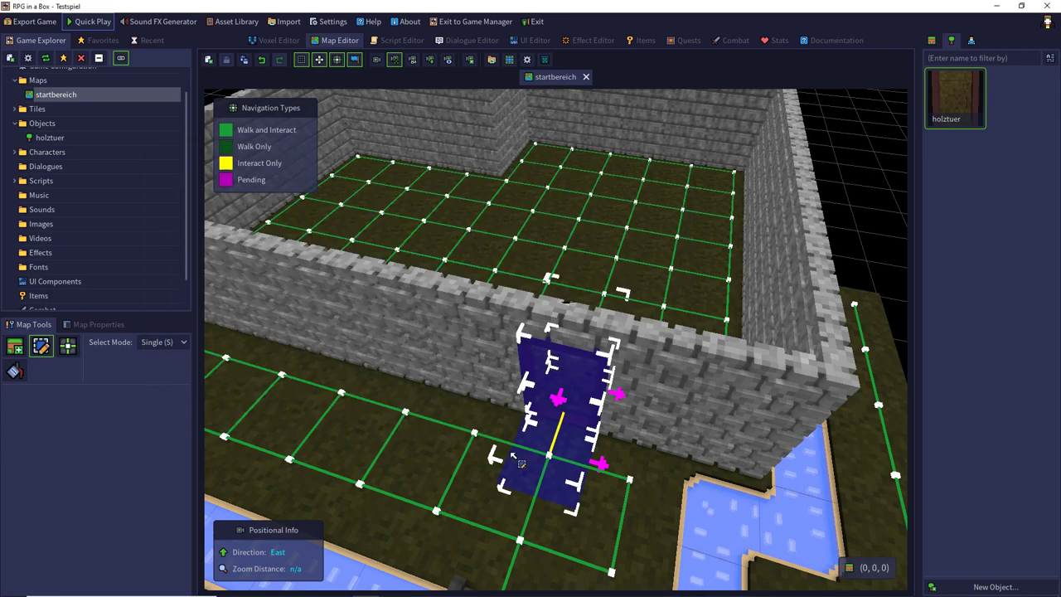
# - Close the startbereich map and turn on Navigation Debugging for Quick Play in the editor settings
pyautogui.click(586, 76)
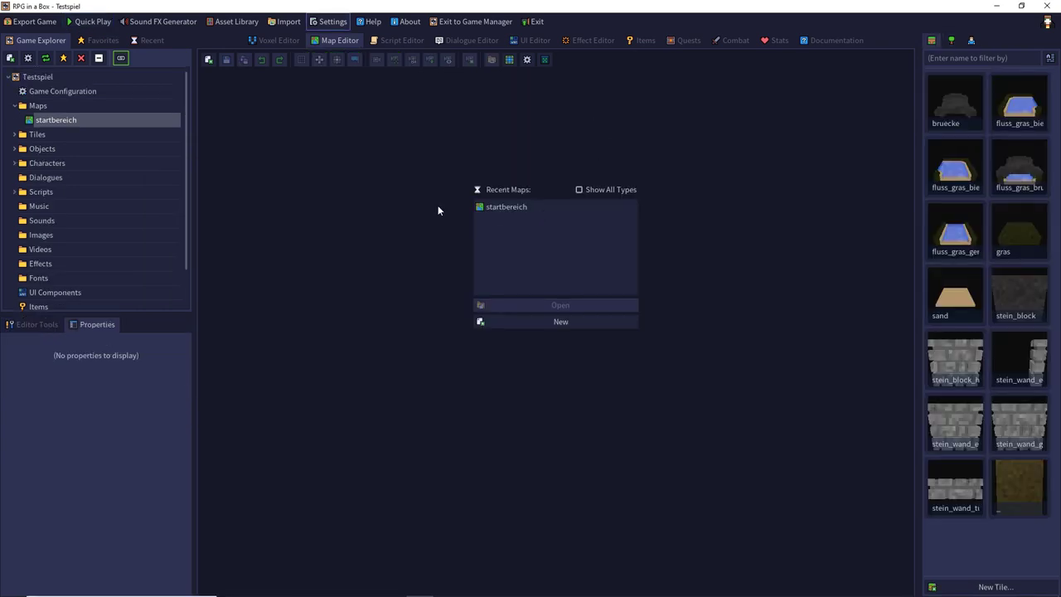
pyautogui.click(330, 22)
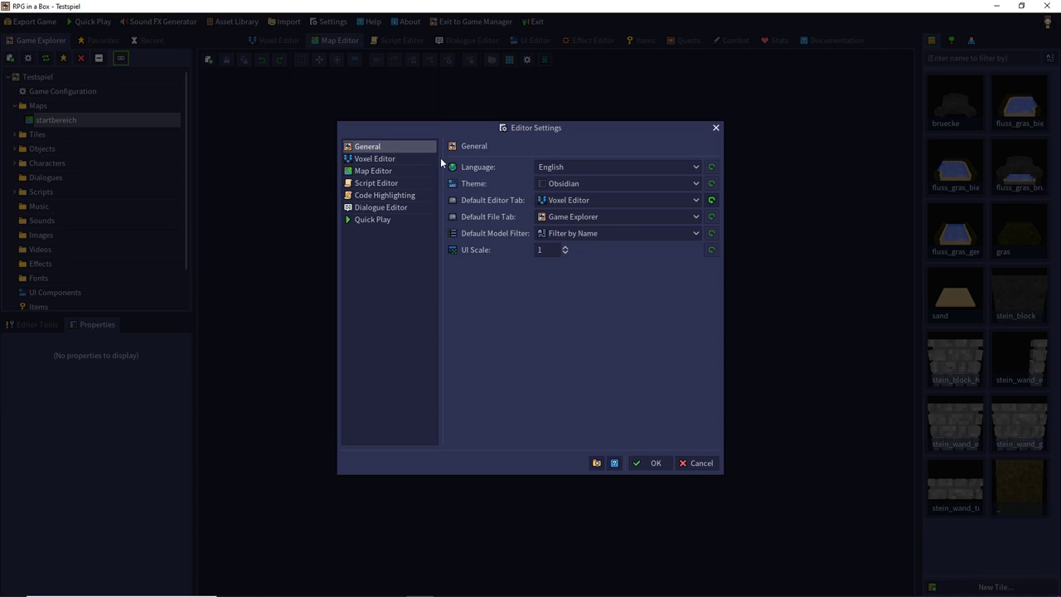
pyautogui.click(376, 220)
pyautogui.click(557, 169)
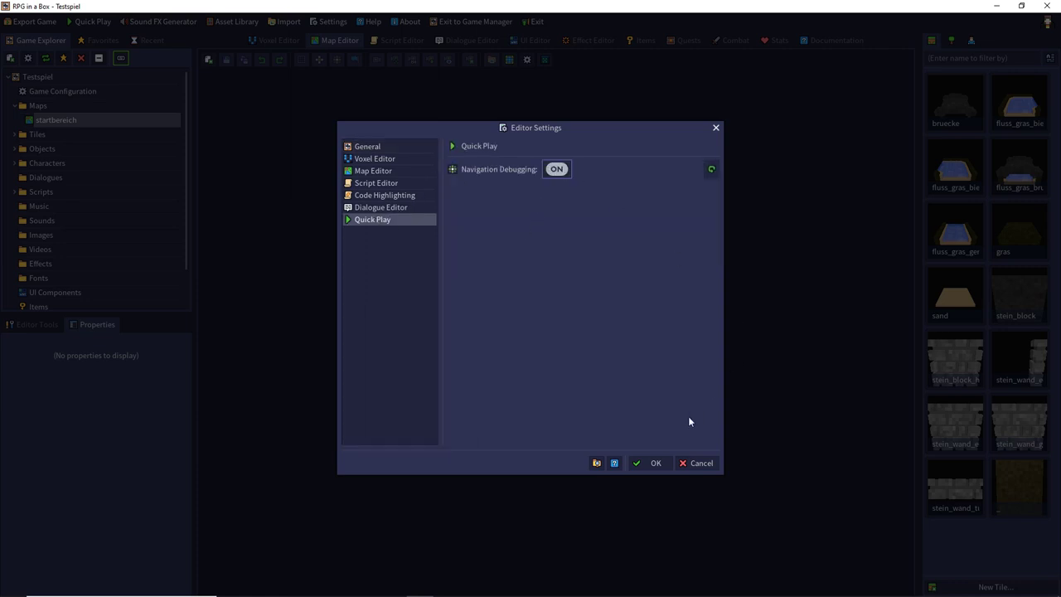
pyautogui.click(657, 463)
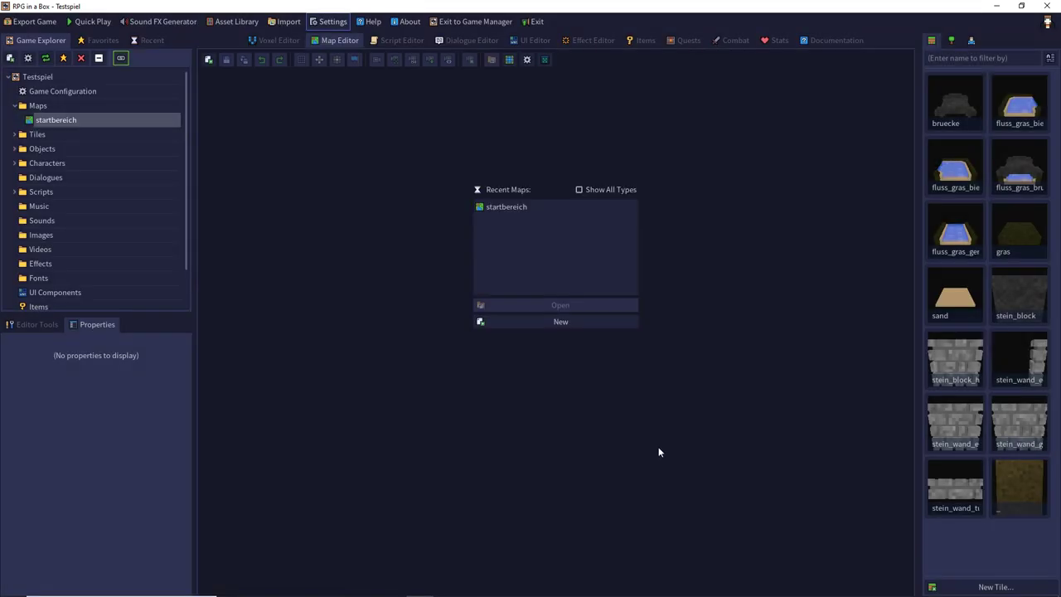
# - Launch quick play, start a new game, and walk the character over the bridge to the front of the door
pyautogui.click(93, 22)
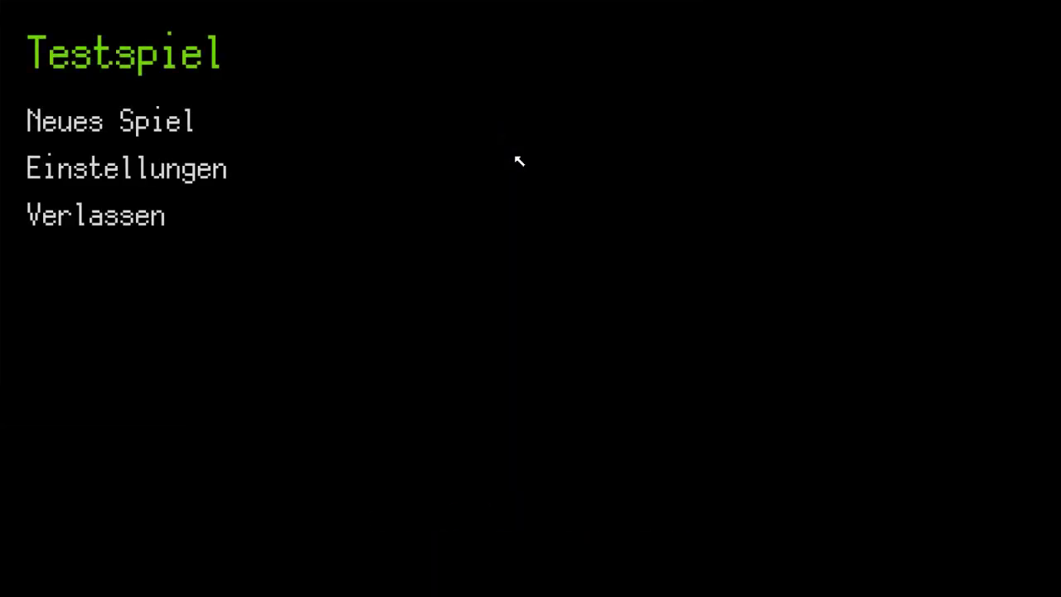
pyautogui.click(205, 129)
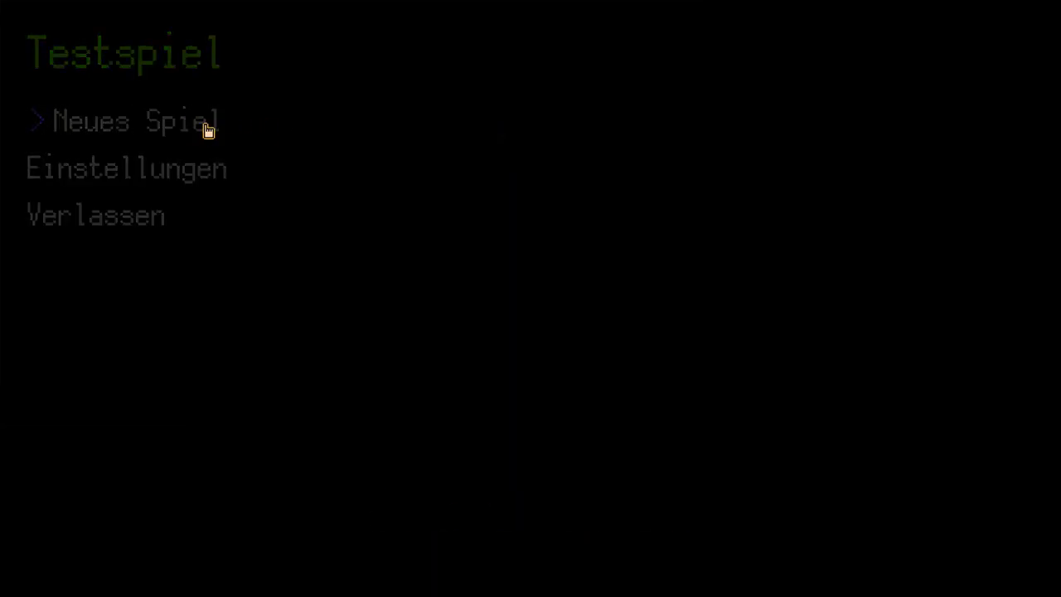
pyautogui.click(481, 280)
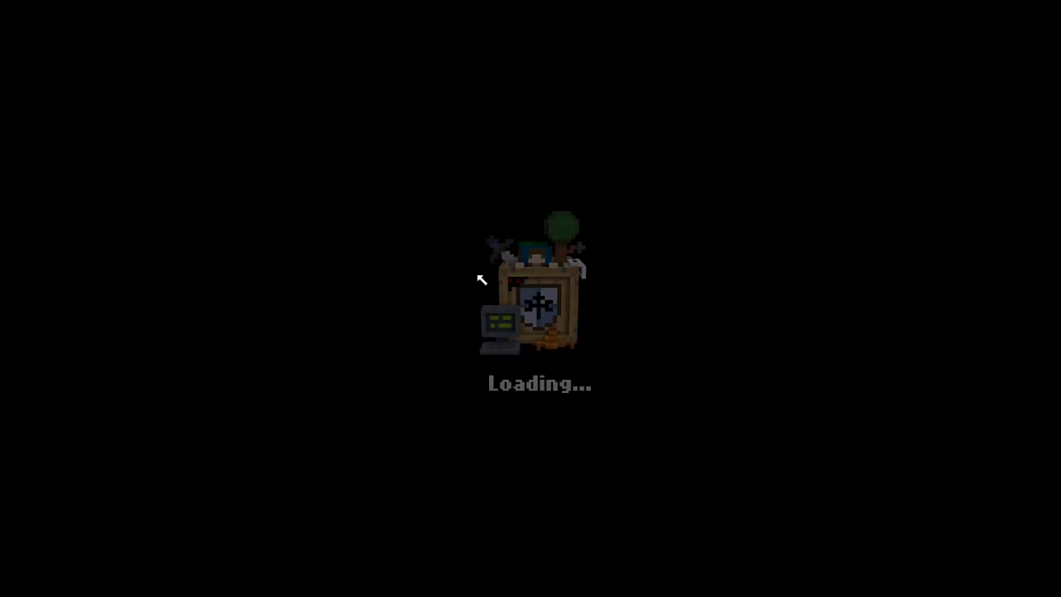
pyautogui.press('d')
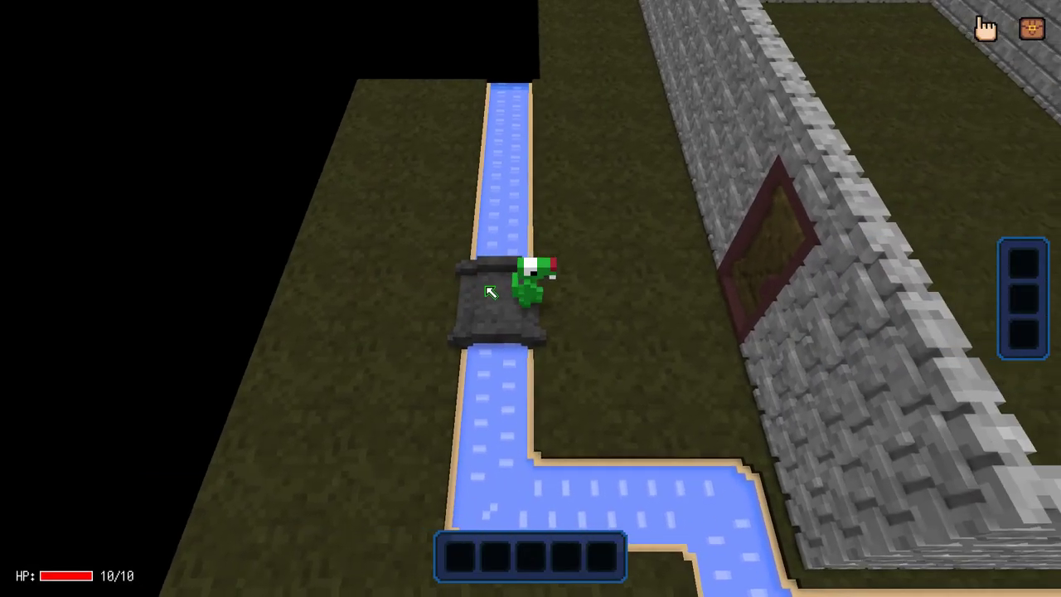
# - Enable the display of navigation paths with the debug console command "nav on", and close the console
pyautogui.press('`')
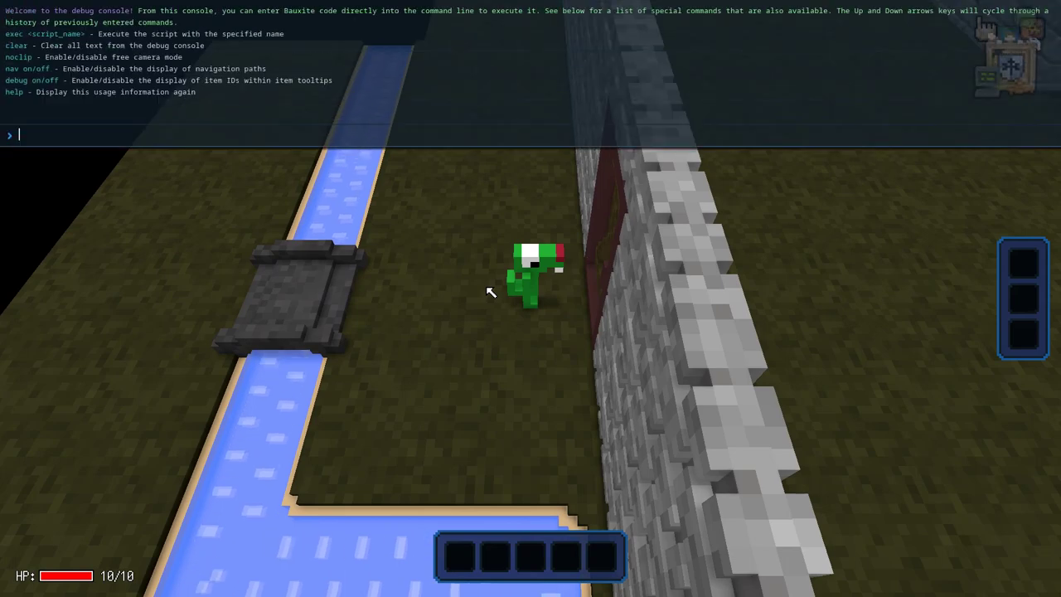
pyautogui.write('nav on')
pyautogui.press('Return')
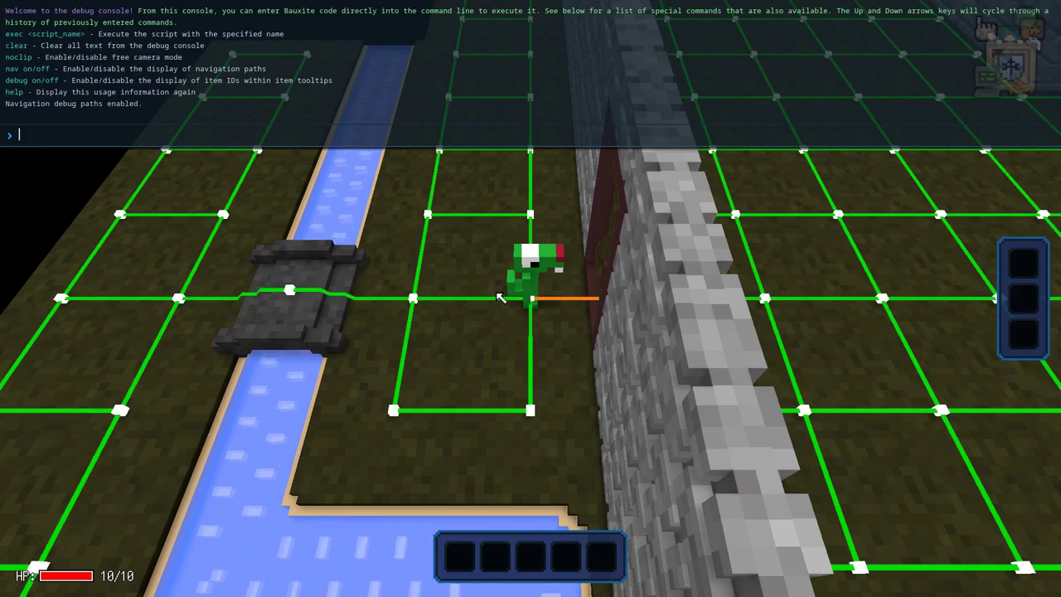
pyautogui.press('`')
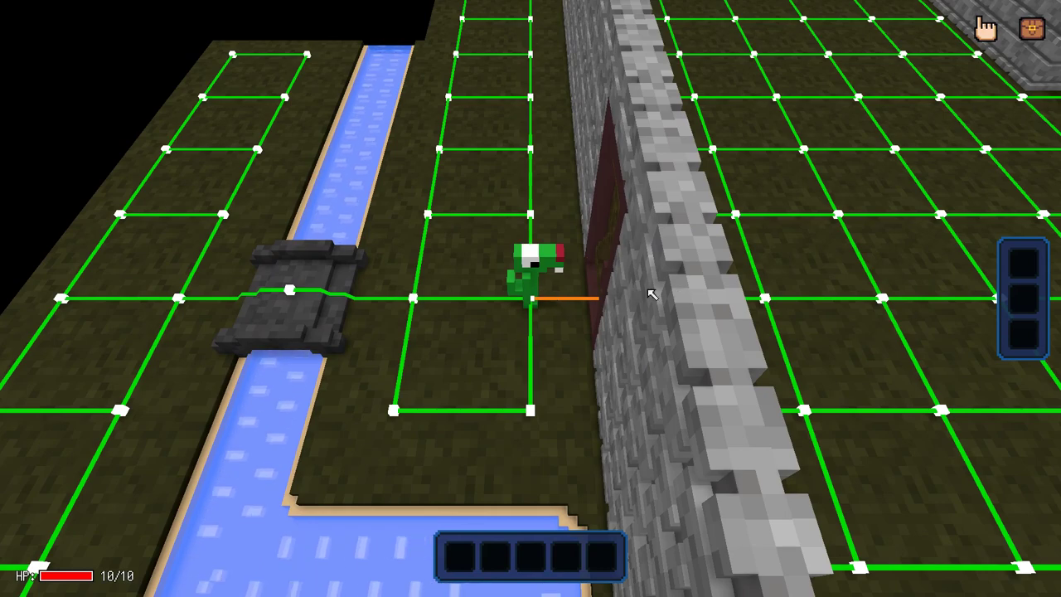
# - Open and close the door repeatedly to examine how its navigation link changes up close, and leave the game
pyautogui.moveTo(654, 294); pyautogui.dragTo(675, 279, button='middle')
pyautogui.click(608, 221)
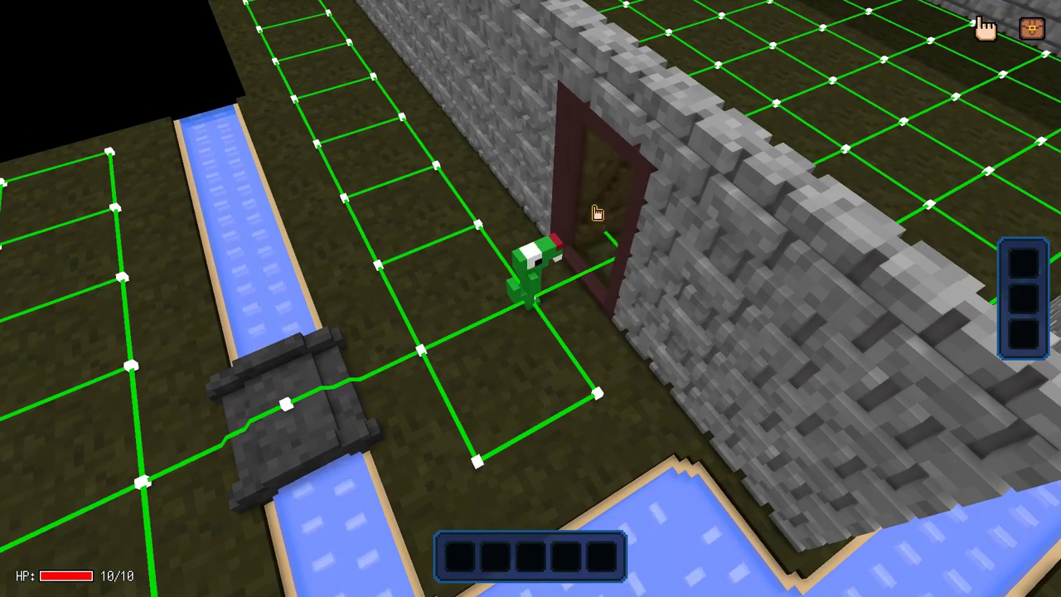
pyautogui.scroll(3, 602, 219)
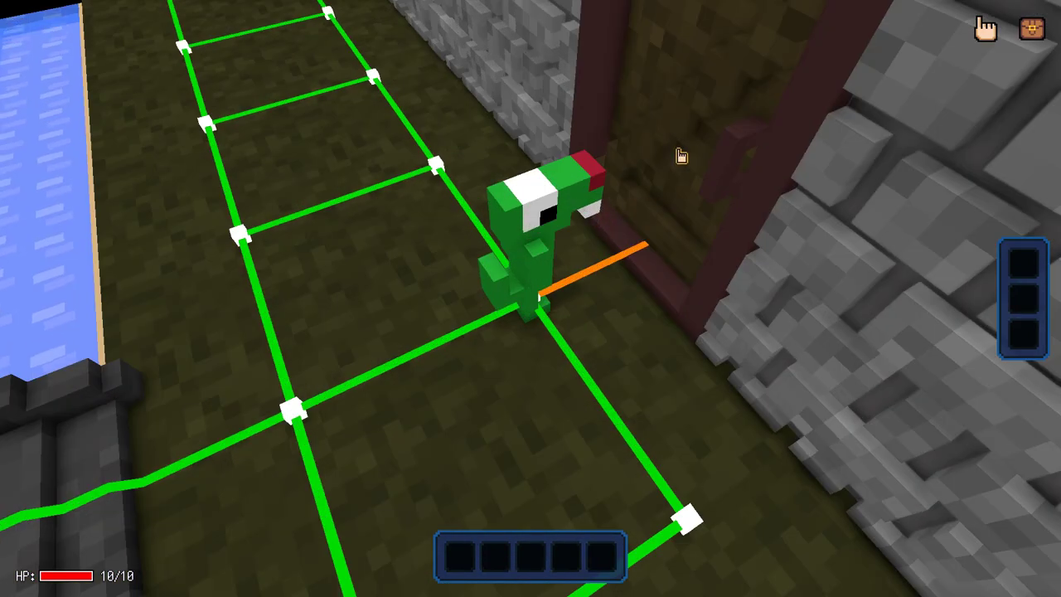
pyautogui.click(679, 150)
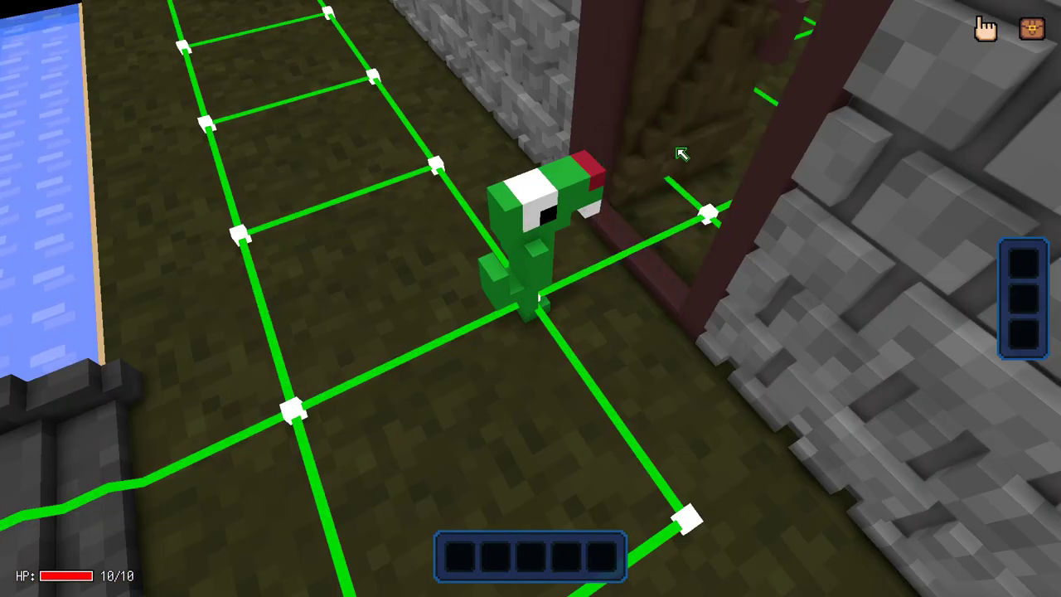
pyautogui.click(680, 105)
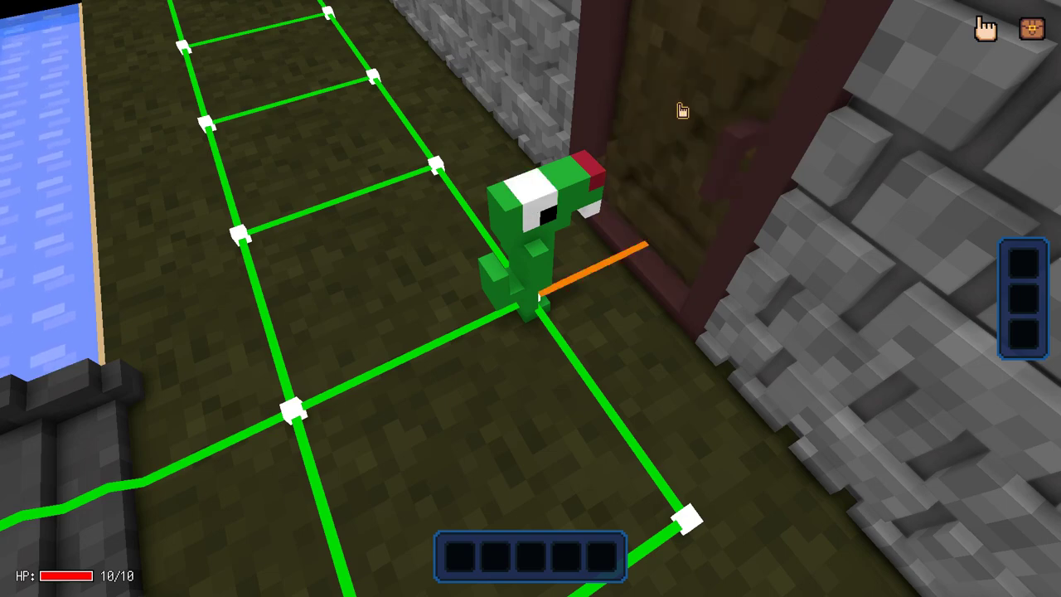
pyautogui.click(682, 110)
pyautogui.press('Escape')
pyautogui.click(170, 207)
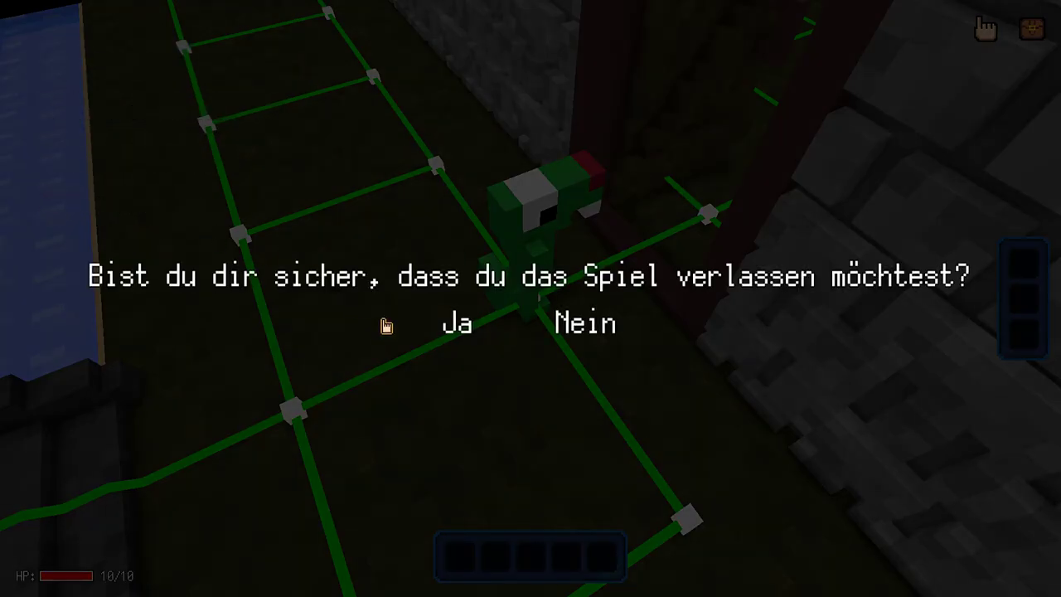
pyautogui.click(461, 324)
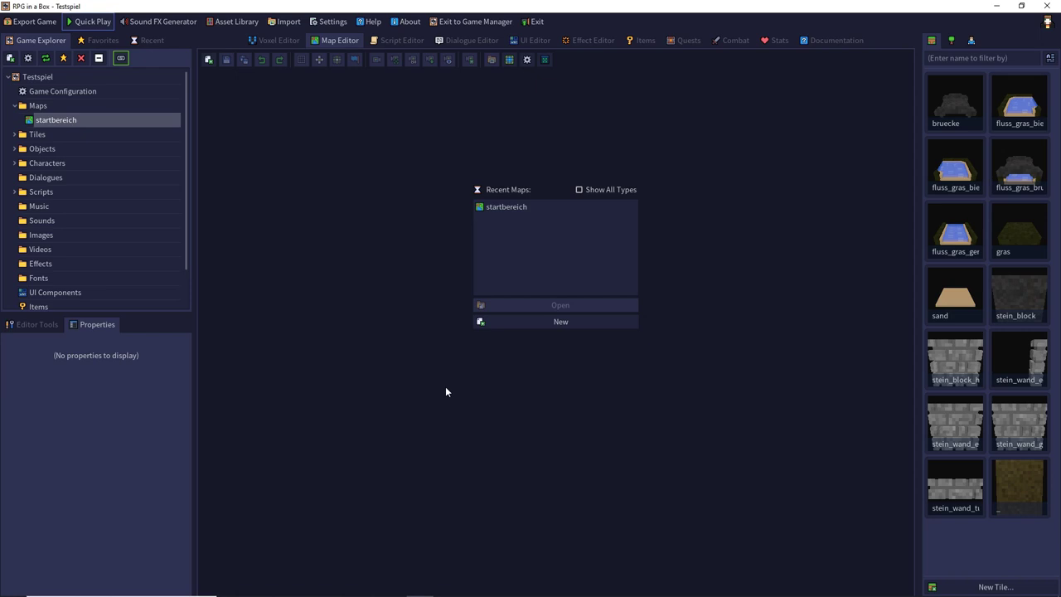
# - Reopen the startbereich map and give the holztuer door a tooltip ending in "geh ich auf! ;)", keeping the interaction cursor on Use Predefined
pyautogui.doubleClick(509, 207)
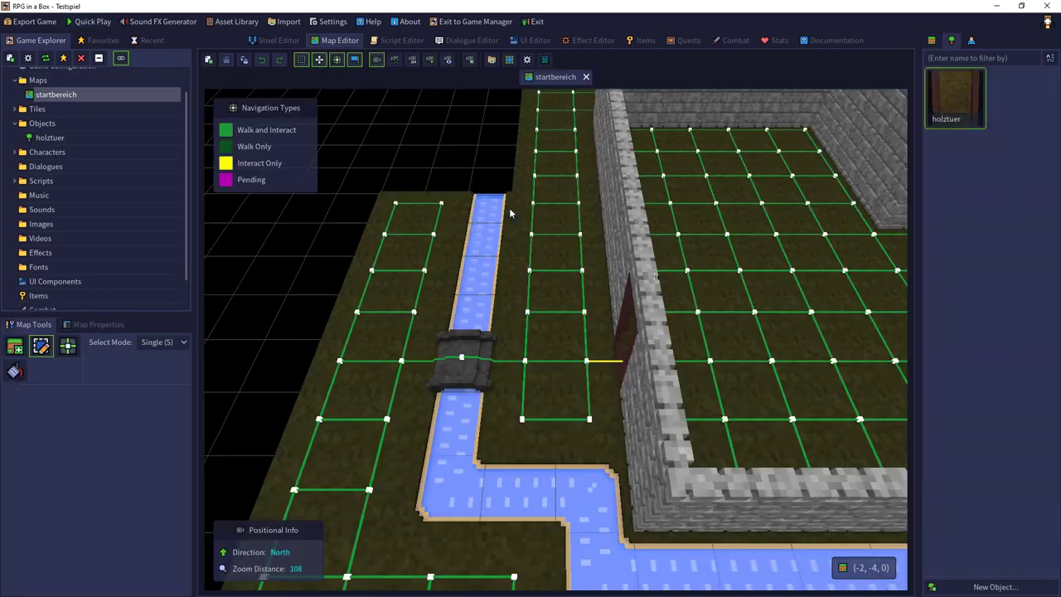
pyautogui.click(628, 339)
pyautogui.click(114, 324)
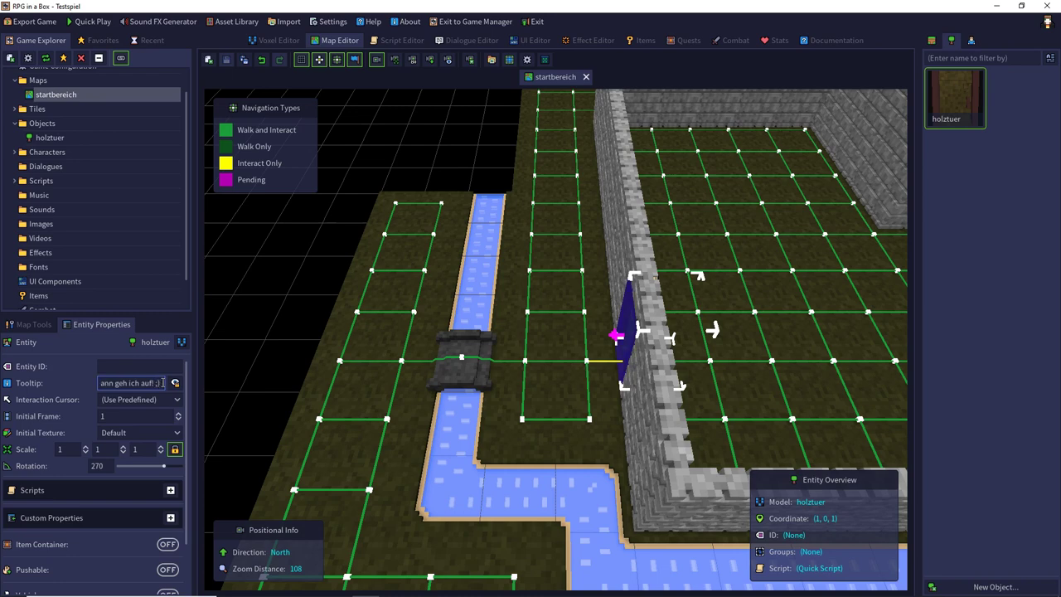
pyautogui.click(101, 400)
pyautogui.click(125, 401)
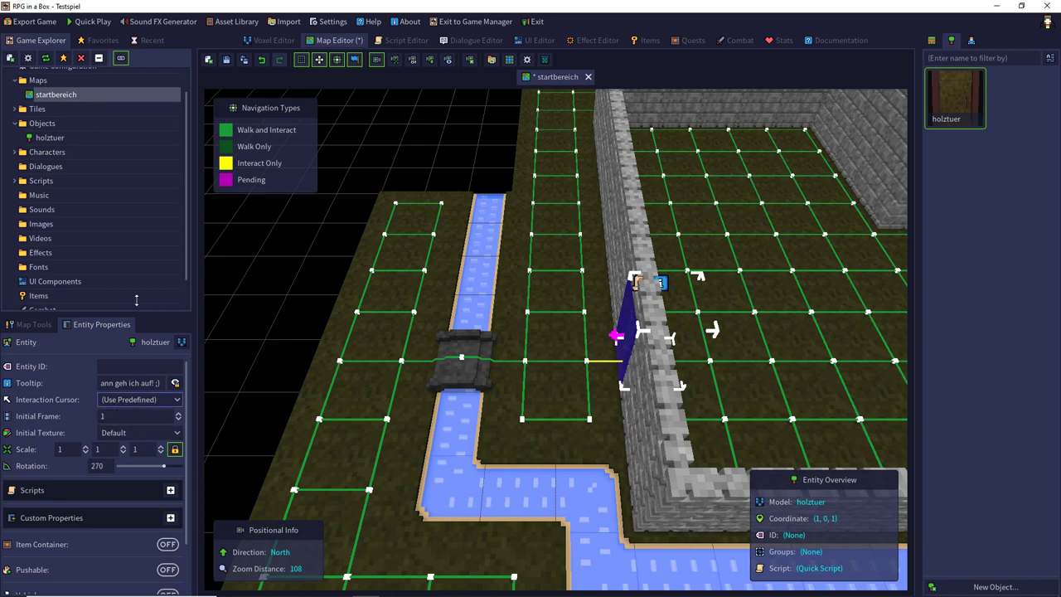
# - Save the startbereich map and start a new game in quick play
pyautogui.click(226, 60)
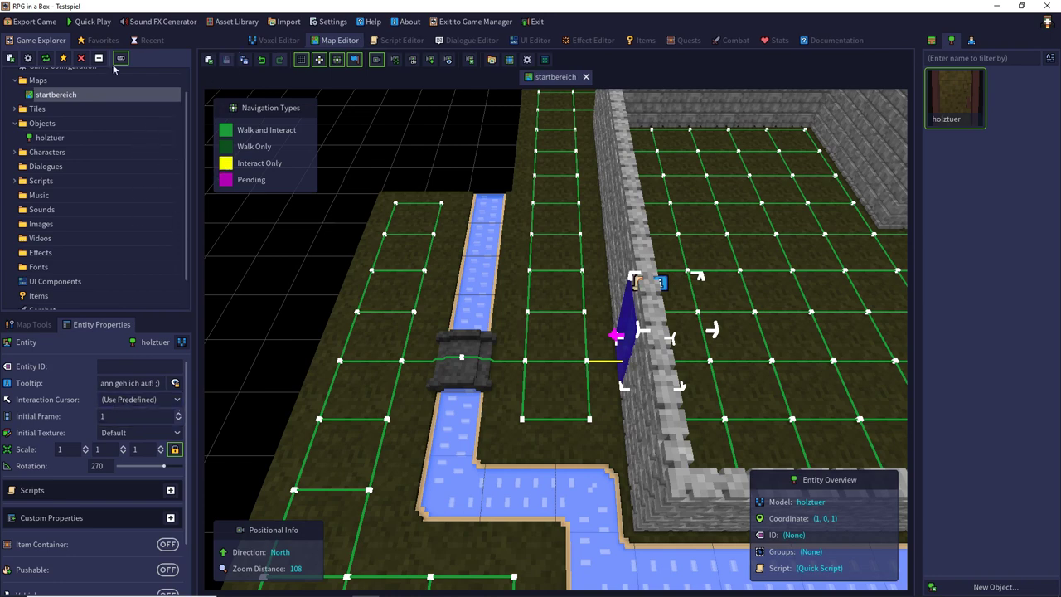
pyautogui.click(90, 22)
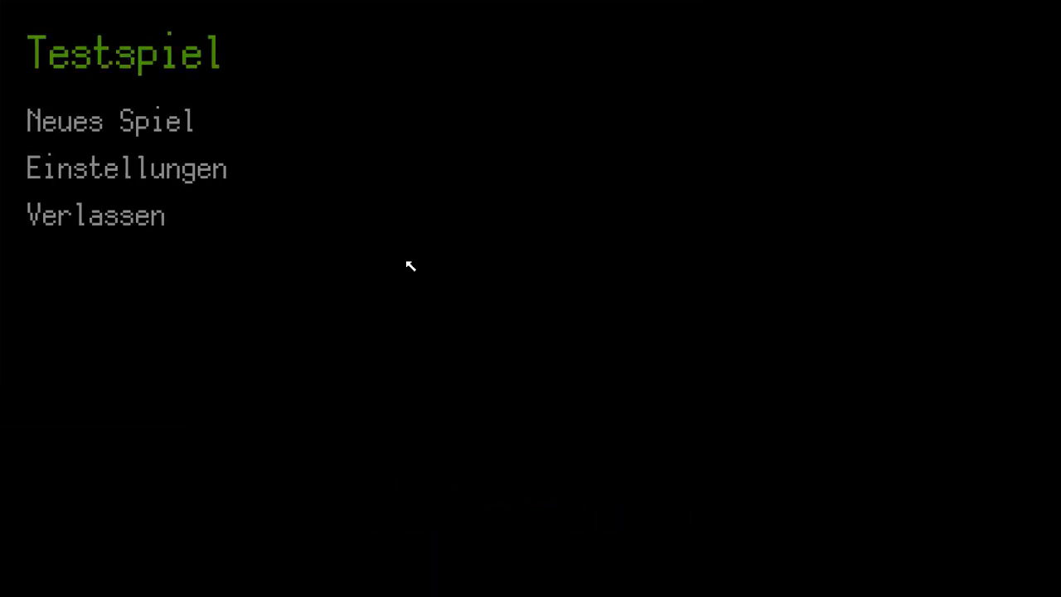
pyautogui.click(213, 117)
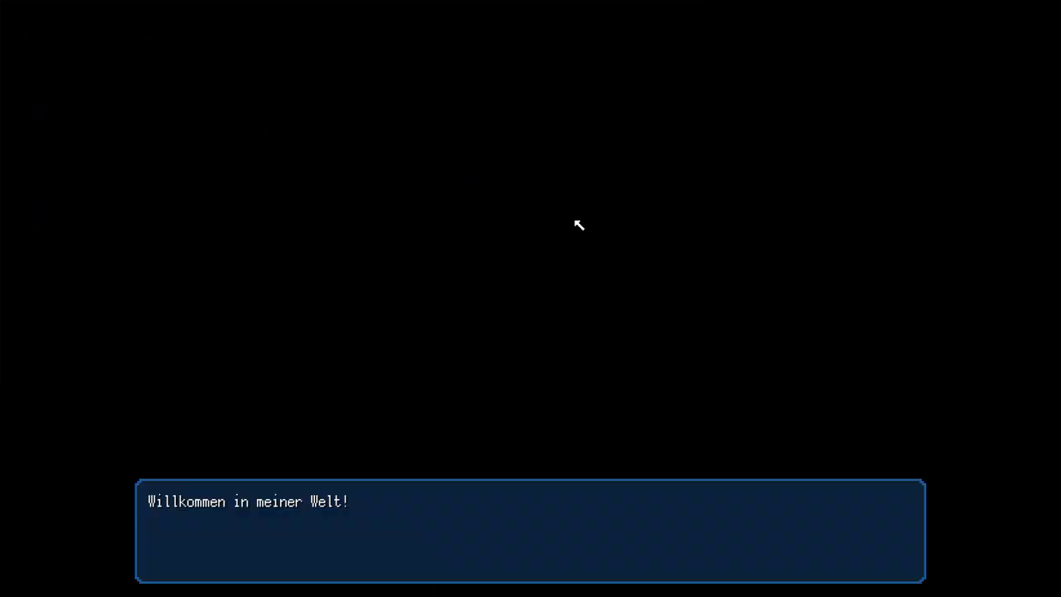
# - Check the door's tooltip in the running game, walk in and out through the opened door, and leave the game
pyautogui.click(543, 308)
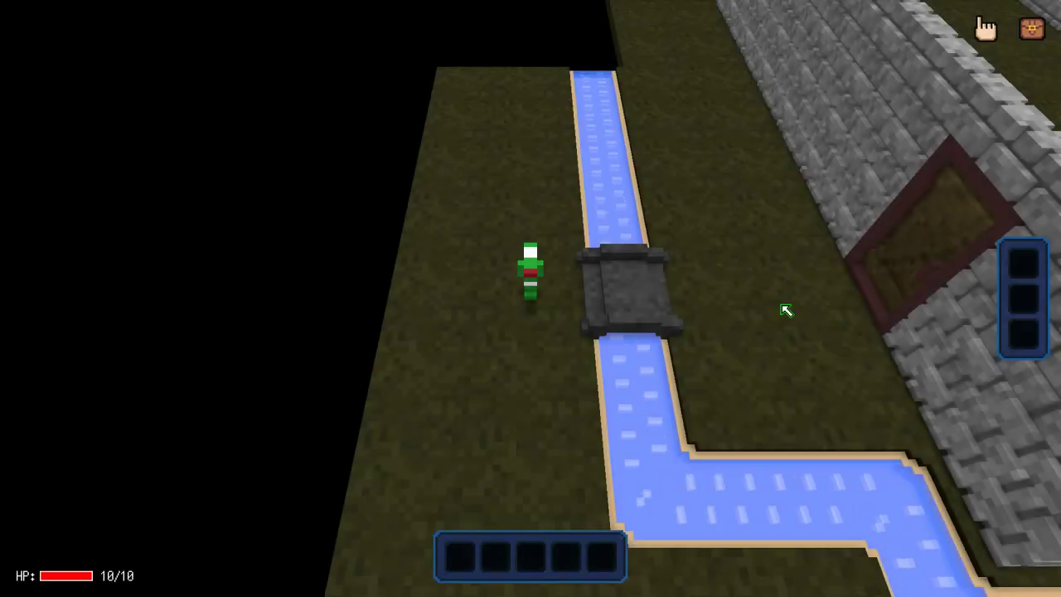
pyautogui.moveTo(900, 277)
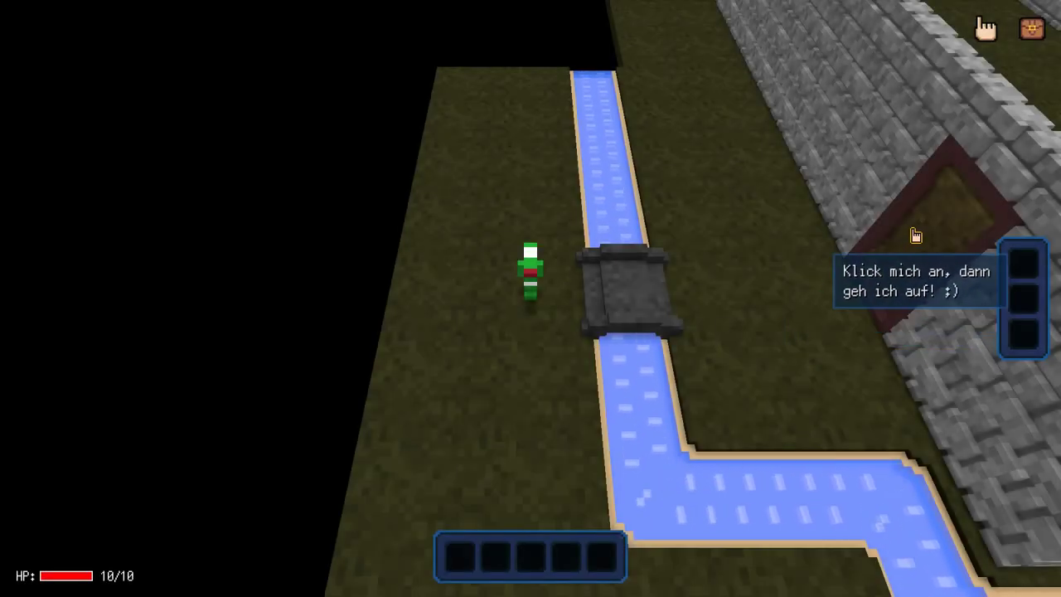
pyautogui.click(930, 245)
pyautogui.moveTo(591, 300); pyautogui.dragTo(637, 252, button='middle')
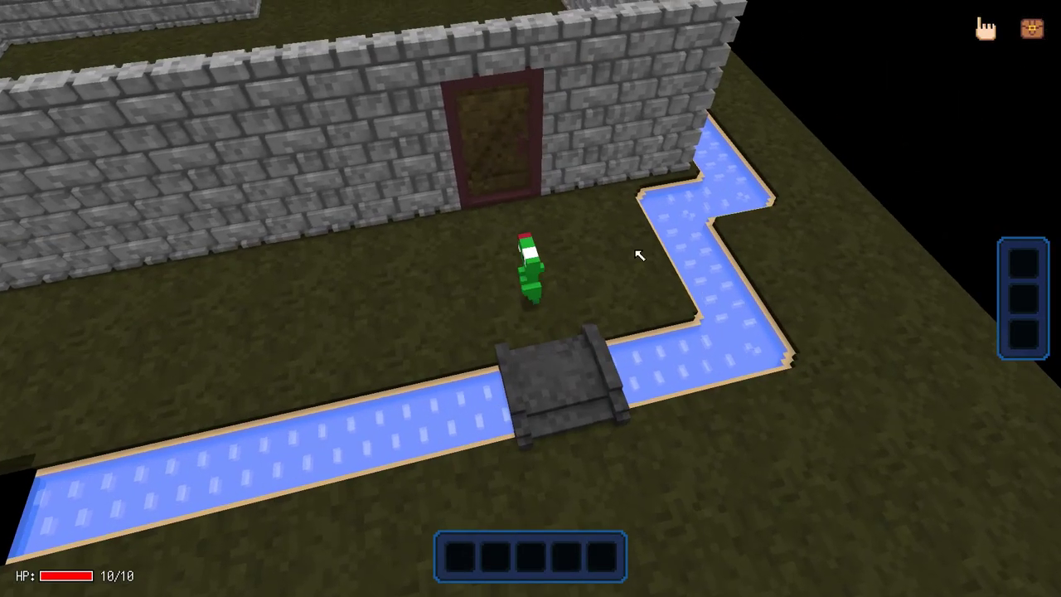
pyautogui.click(540, 190)
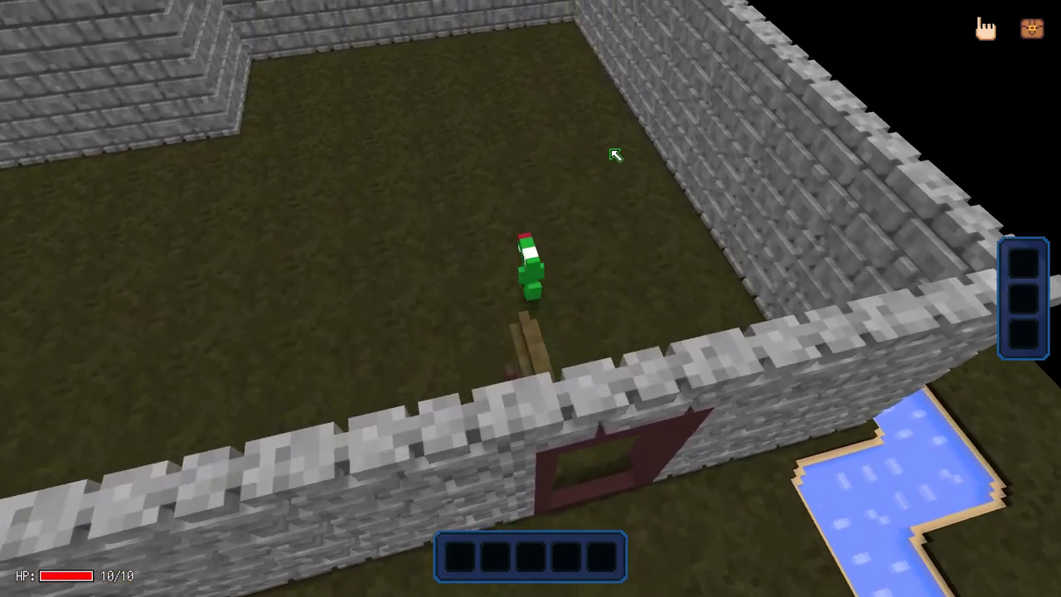
pyautogui.moveTo(616, 154); pyautogui.dragTo(382, 73, button='middle')
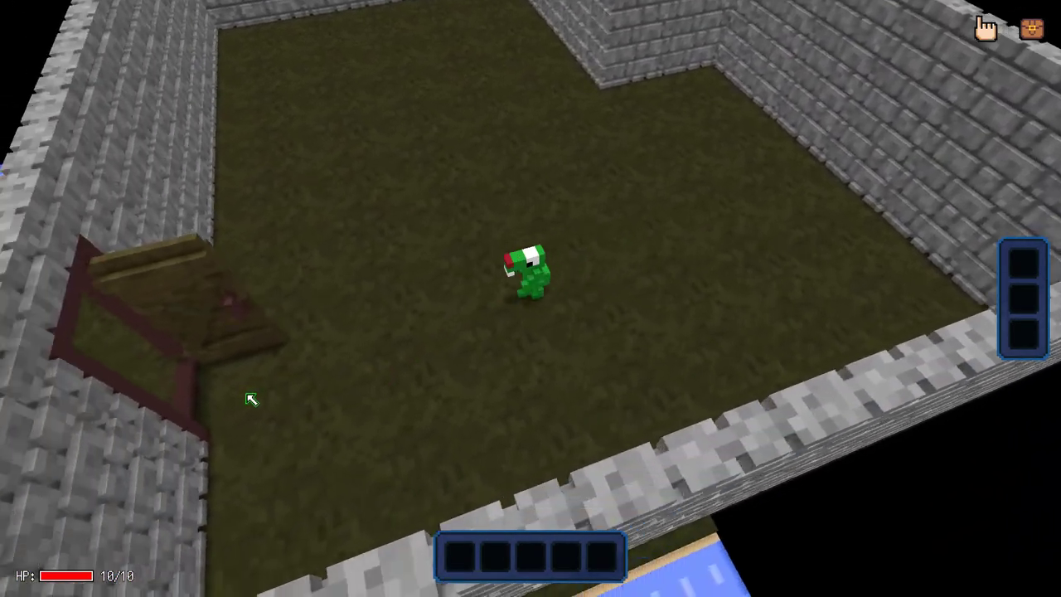
pyautogui.press('Escape')
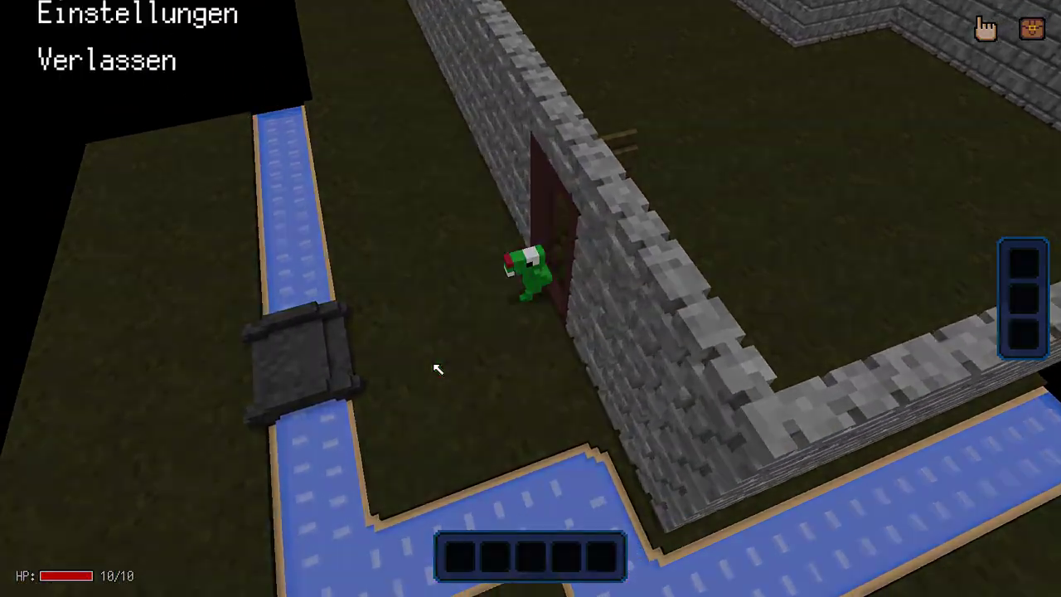
pyautogui.click(181, 224)
pyautogui.click(448, 328)
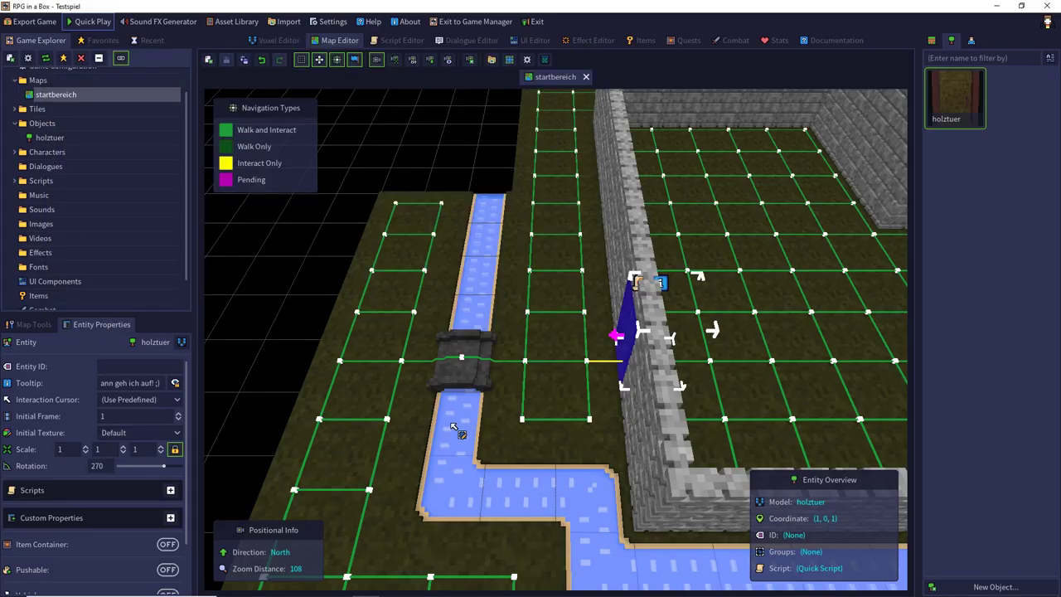
# - Cover the whole walled building with a roof of sand tiles at height 33
pyautogui.scroll(-3, 456, 429)
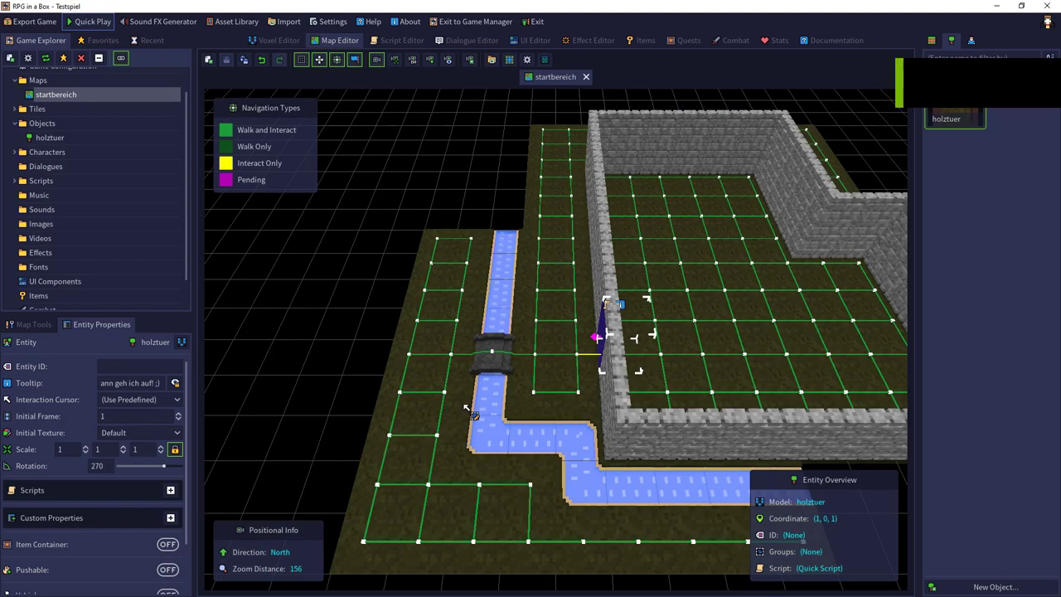
pyautogui.rightClick(479, 363)
pyautogui.click(477, 191)
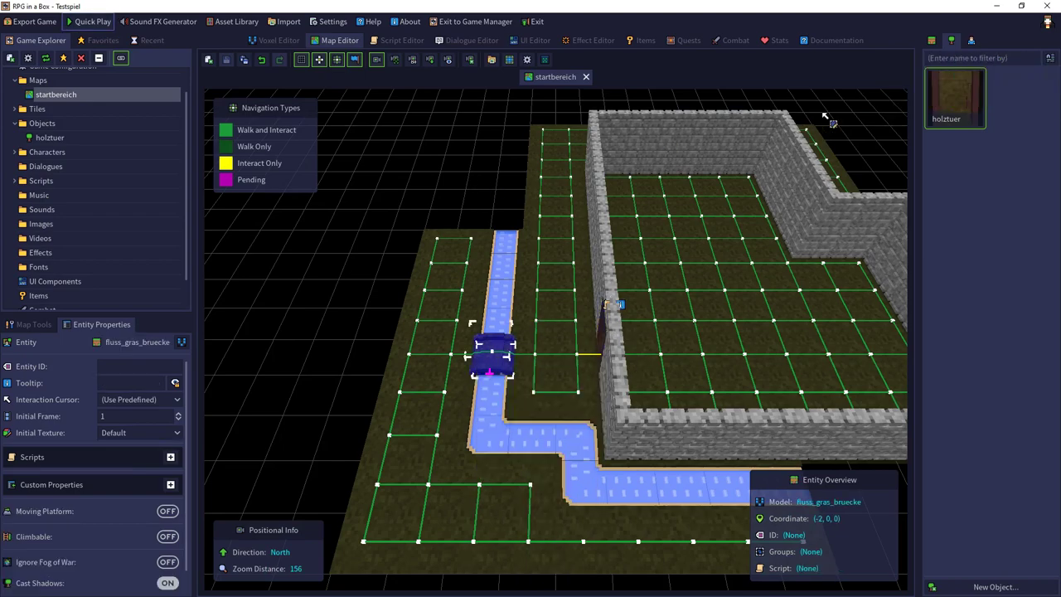
pyautogui.click(936, 42)
pyautogui.moveTo(801, 188); pyautogui.dragTo(879, 164, button='middle')
pyautogui.click(957, 294)
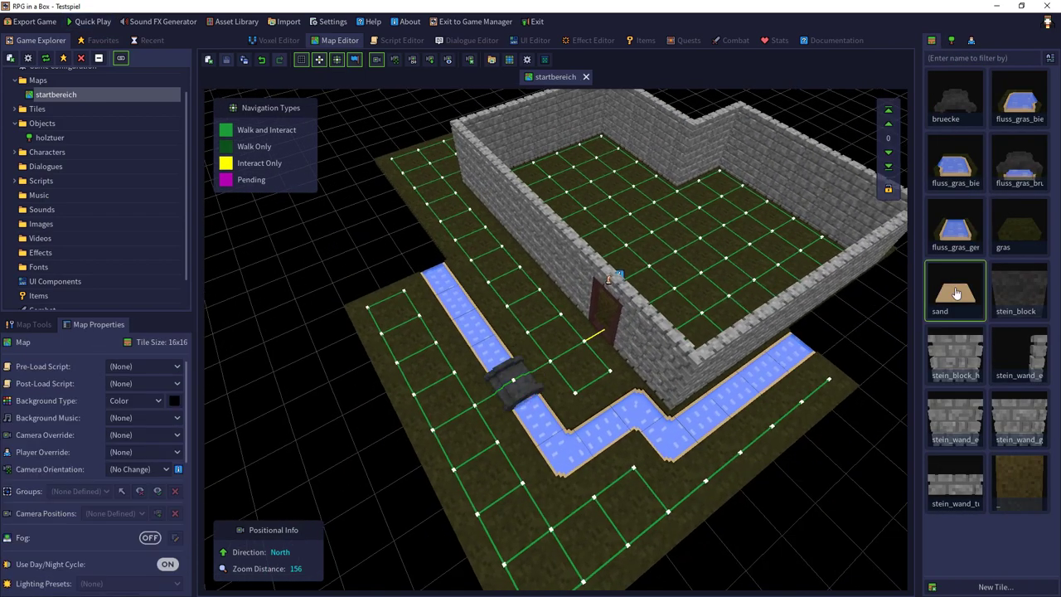
pyautogui.moveTo(680, 327); pyautogui.dragTo(636, 190, button='middle')
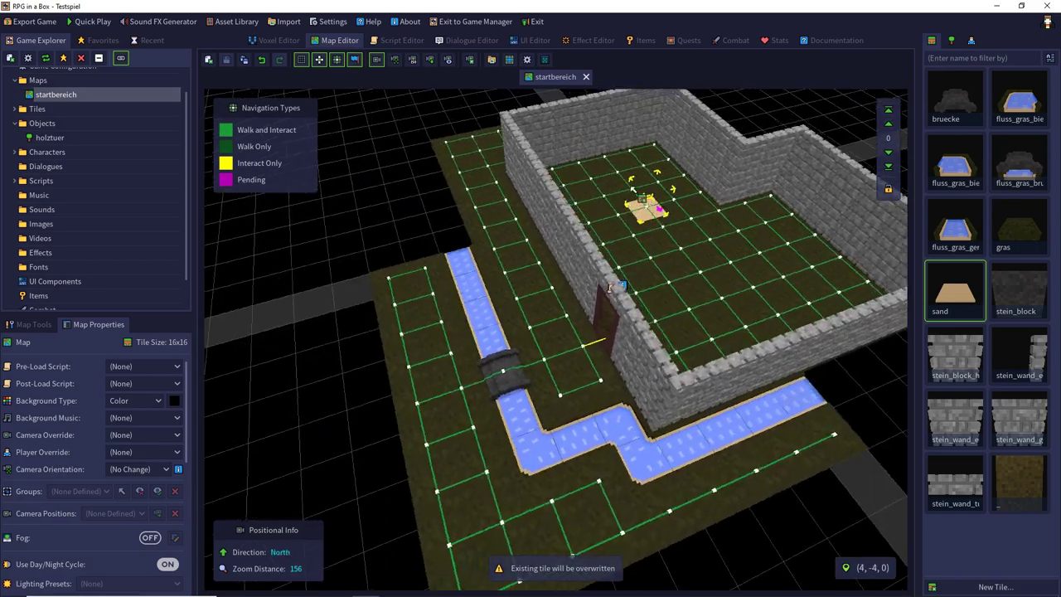
pyautogui.moveTo(611, 237); pyautogui.dragTo(531, 307, button='right')
pyautogui.click(890, 113)
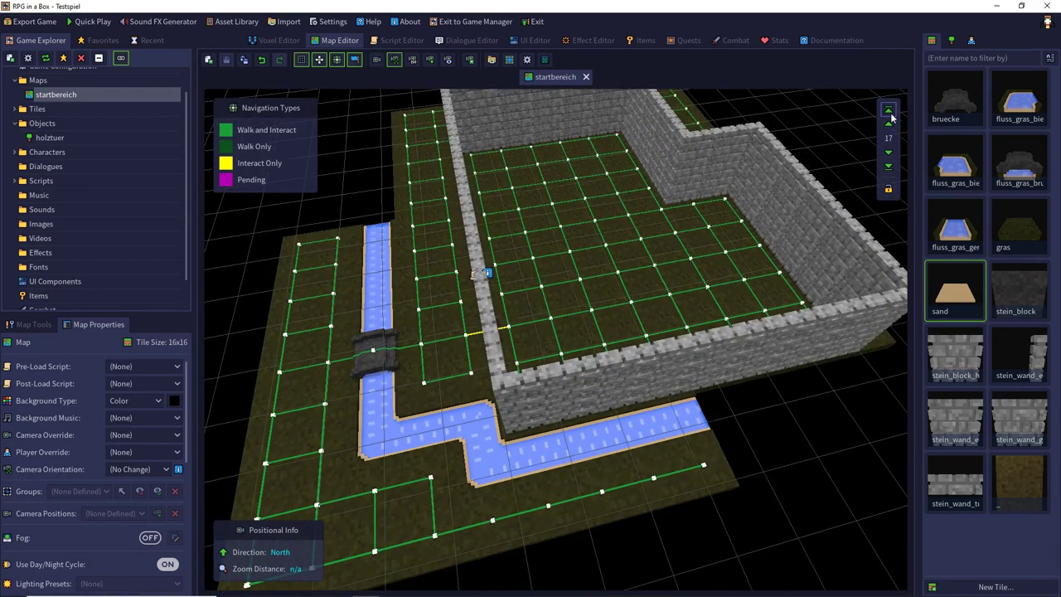
pyautogui.click(890, 113)
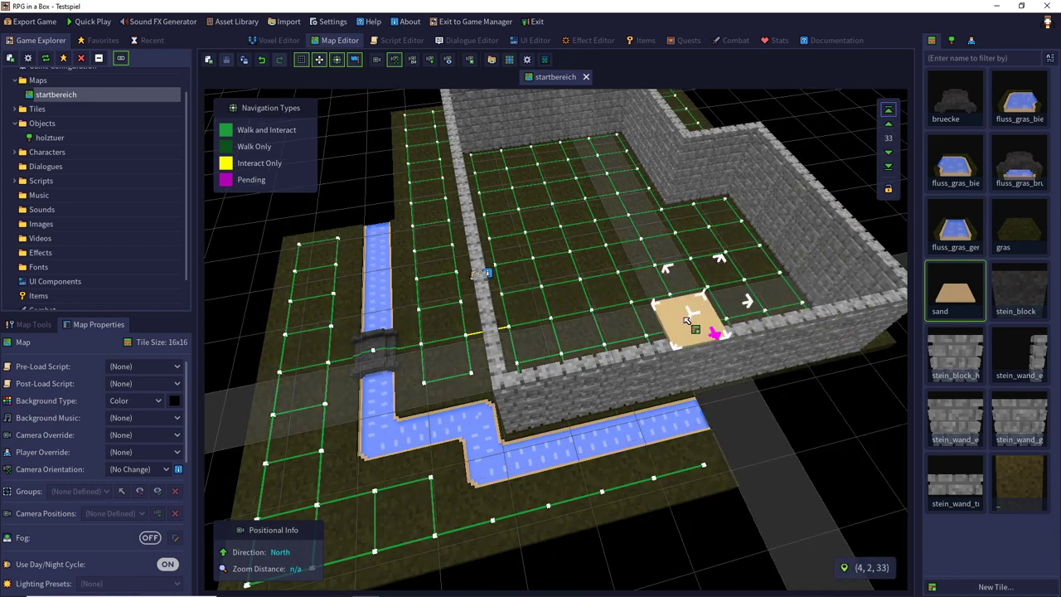
pyautogui.keyDown('shift'); pyautogui.moveTo(523, 339); pyautogui.dragTo(756, 135); pyautogui.keyUp('shift')
# - Remove all navigation points and links from the sand roof so it is not walkable
pyautogui.moveTo(435, 209); pyautogui.dragTo(660, 189, button='middle')
pyautogui.press('a')
pyautogui.moveTo(588, 265); pyautogui.dragTo(389, 450)
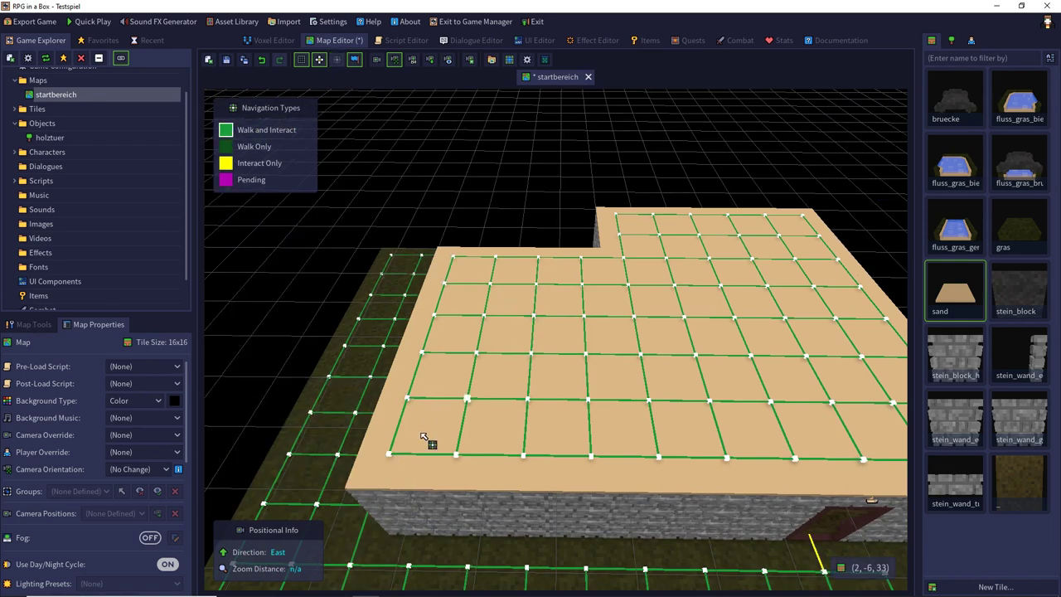
pyautogui.moveTo(422, 438)
pyautogui.mouseDown()
pyautogui.moveTo(462, 268)
pyautogui.moveTo(428, 395)
pyautogui.moveTo(497, 439)
pyautogui.moveTo(524, 367)
pyautogui.moveTo(533, 266)
pyautogui.moveTo(608, 285)
pyautogui.moveTo(647, 238)
pyautogui.moveTo(825, 241)
pyautogui.moveTo(763, 260)
pyautogui.moveTo(596, 367)
pyautogui.moveTo(696, 296)
pyautogui.moveTo(694, 397)
pyautogui.mouseUp()
pyautogui.moveTo(694, 397); pyautogui.dragTo(761, 377, button='right')
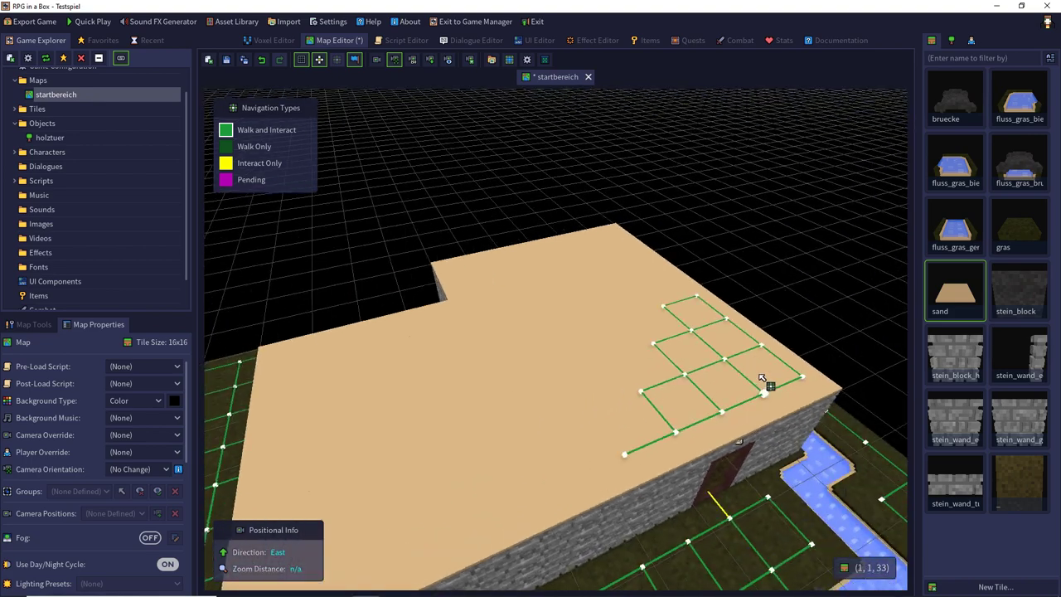
pyautogui.moveTo(763, 379)
pyautogui.mouseDown()
pyautogui.moveTo(652, 438)
pyautogui.moveTo(770, 383)
pyautogui.moveTo(701, 333)
pyautogui.mouseUp()
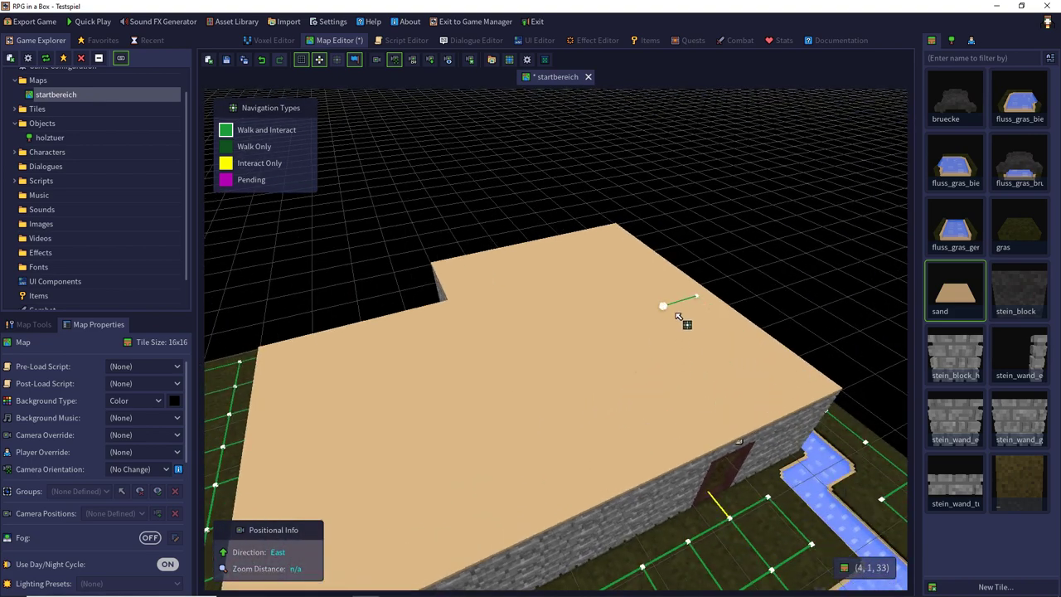
pyautogui.moveTo(685, 378); pyautogui.dragTo(588, 401, button='right')
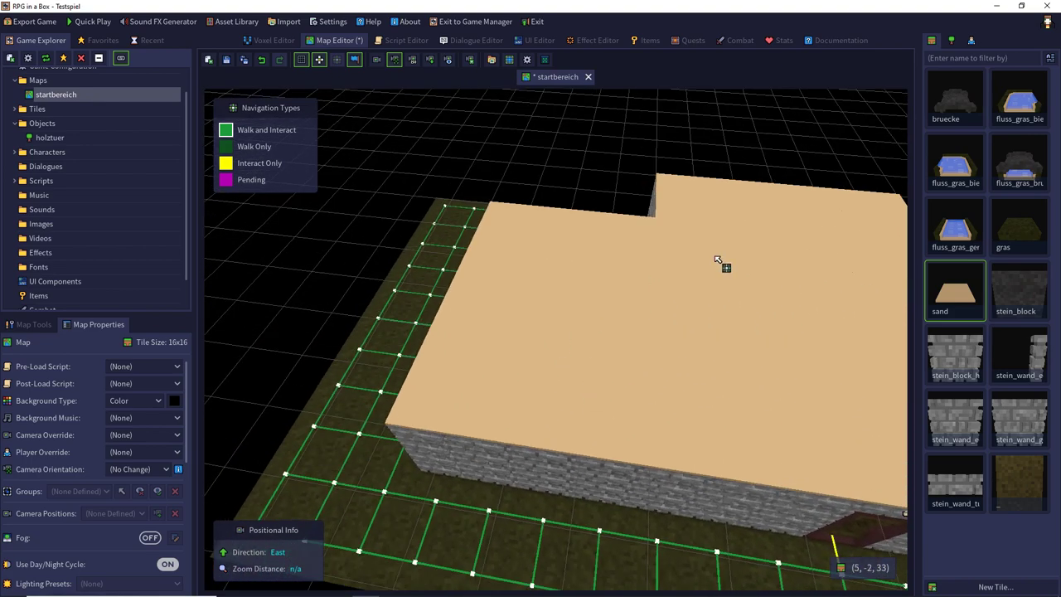
pyautogui.moveTo(718, 260); pyautogui.dragTo(732, 251, button='right')
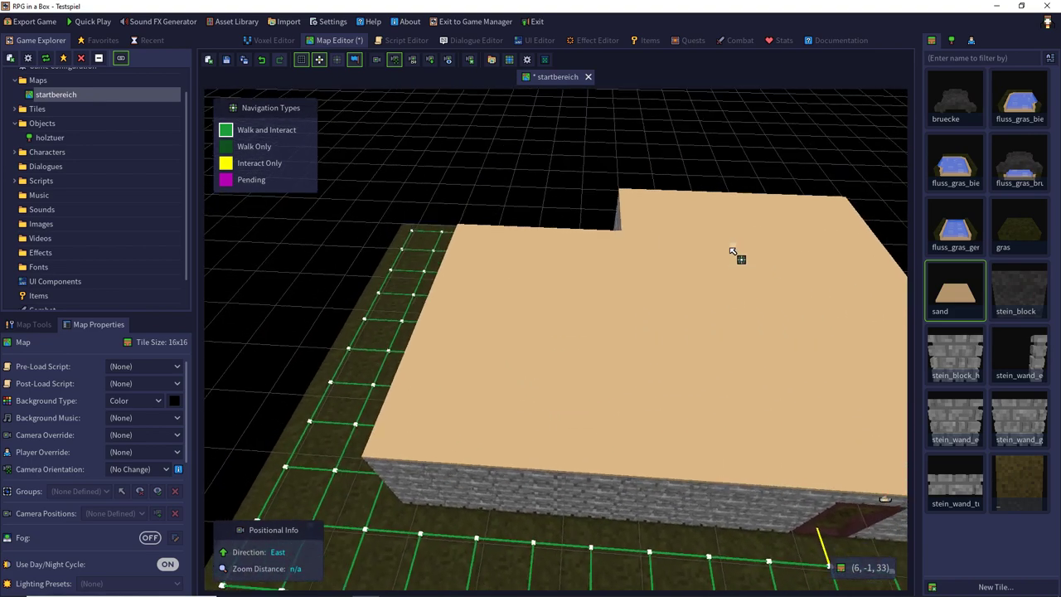
# - Save the startbereich map, start a new game in quick play, and dismiss the welcome message
pyautogui.click(226, 59)
pyautogui.click(93, 22)
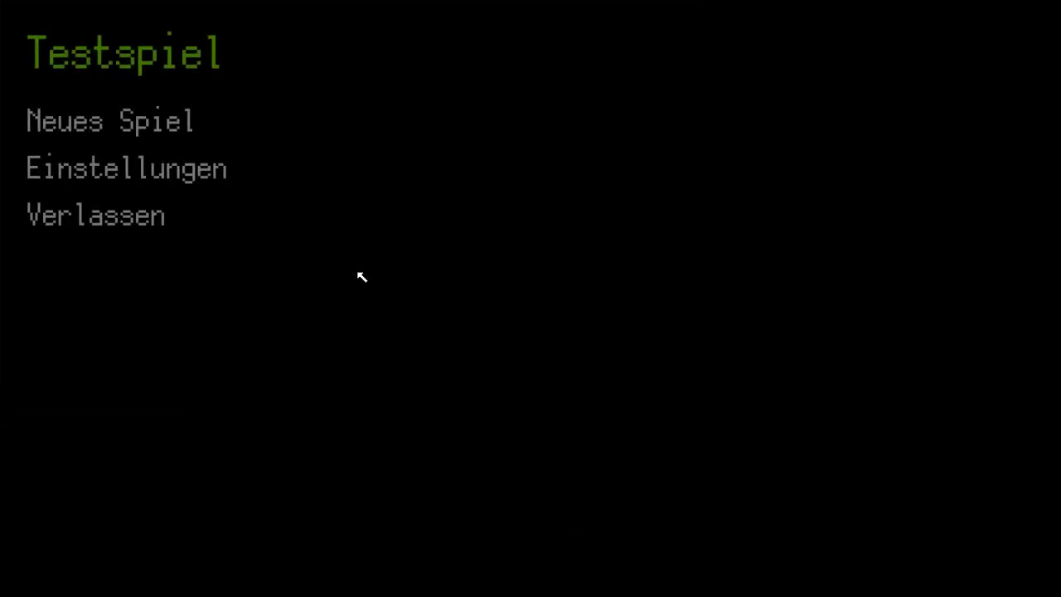
pyautogui.click(175, 121)
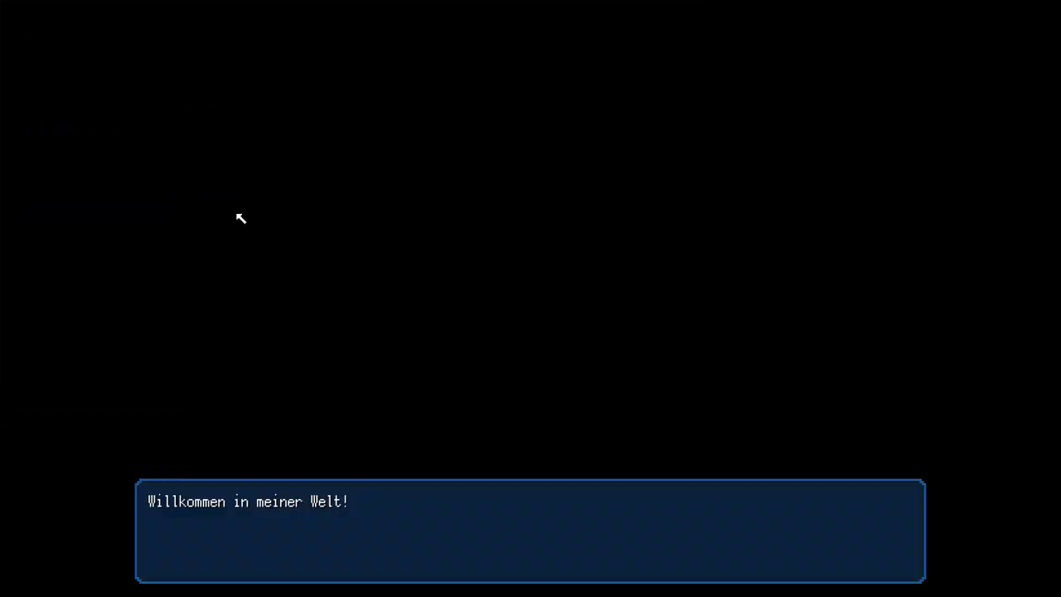
pyautogui.click(362, 259)
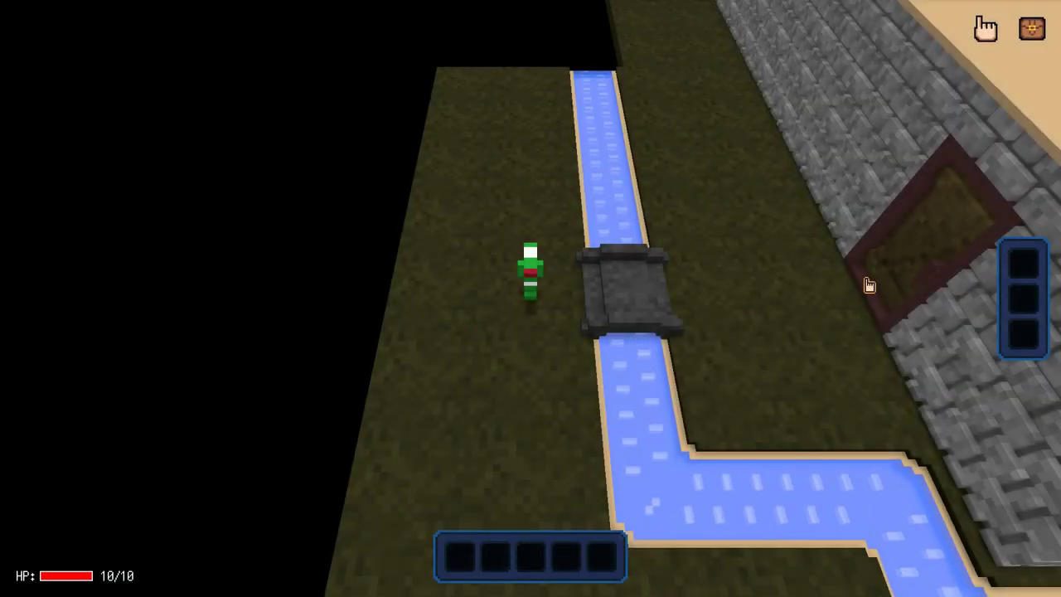
# - Enter the building through the door, examine how the roof covers the view of the character at different zoom distances, and leave the game
pyautogui.click(869, 284)
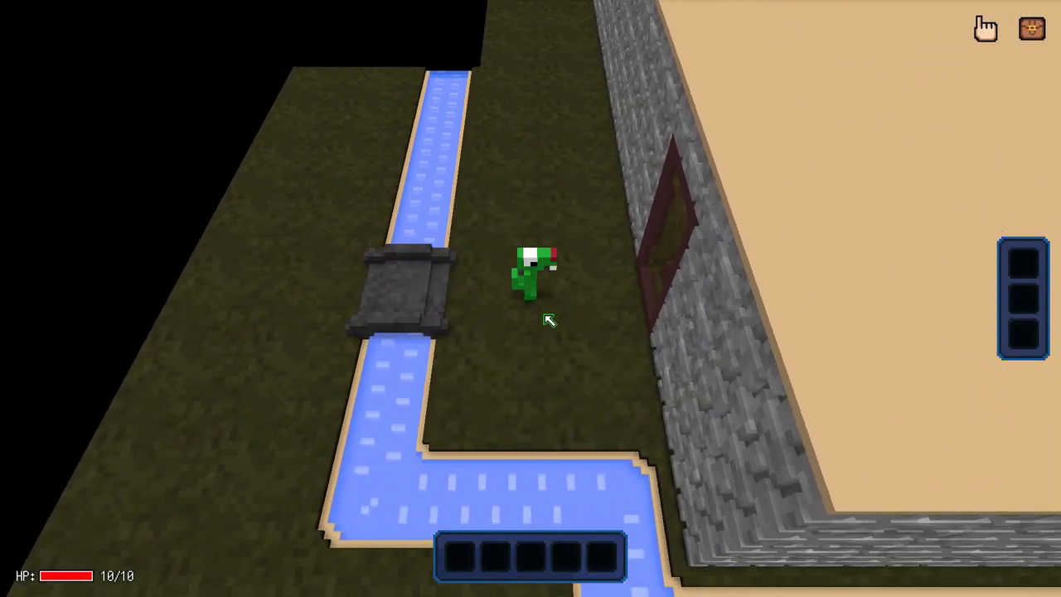
pyautogui.moveTo(486, 317); pyautogui.dragTo(606, 234, button='middle')
pyautogui.press('w')
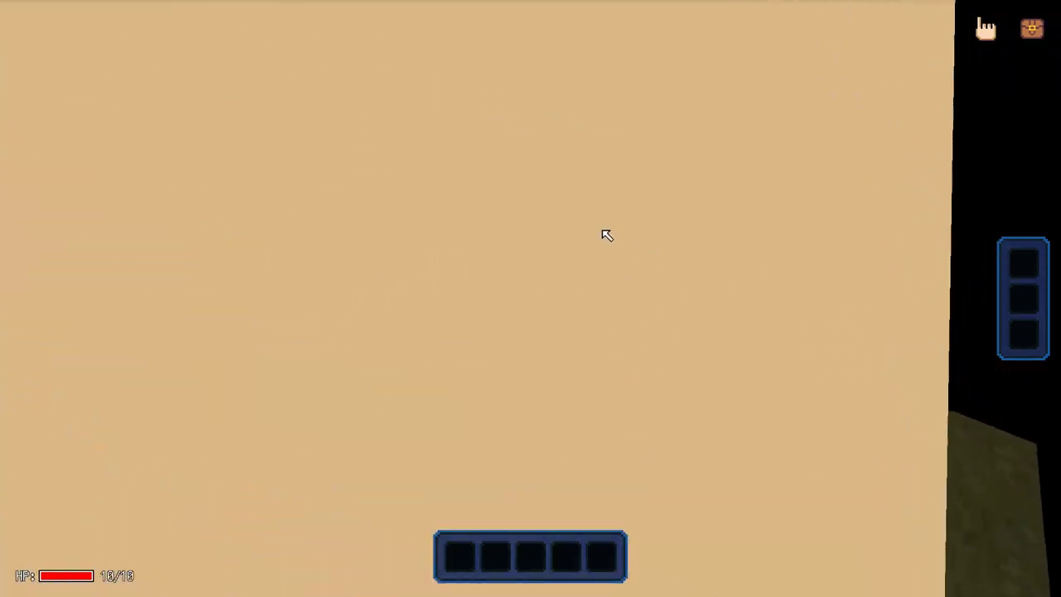
pyautogui.scroll(-5, 598, 251)
pyautogui.scroll(3, 598, 251)
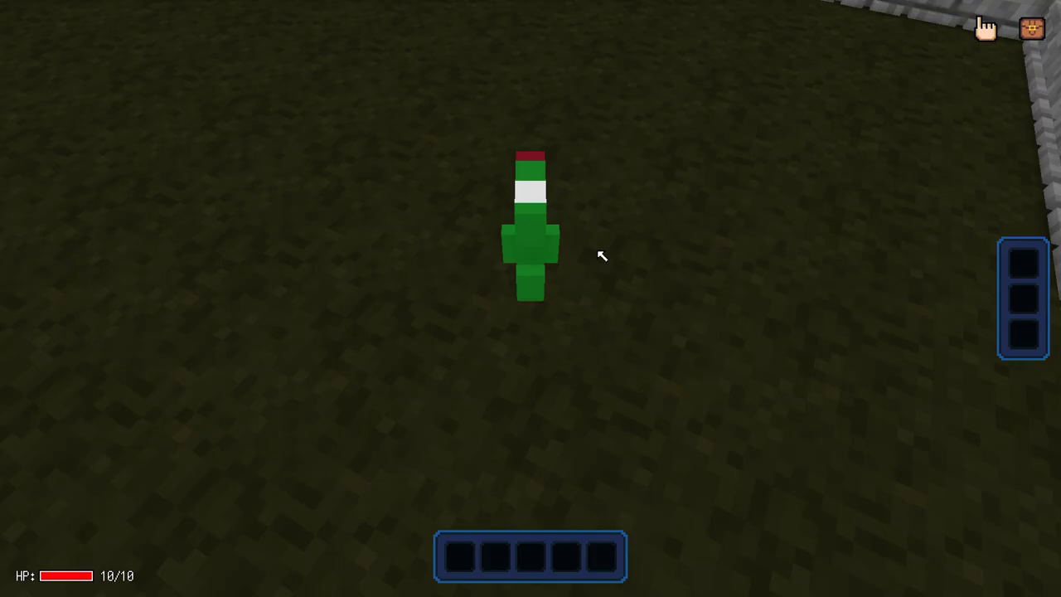
pyautogui.scroll(-8, 597, 252)
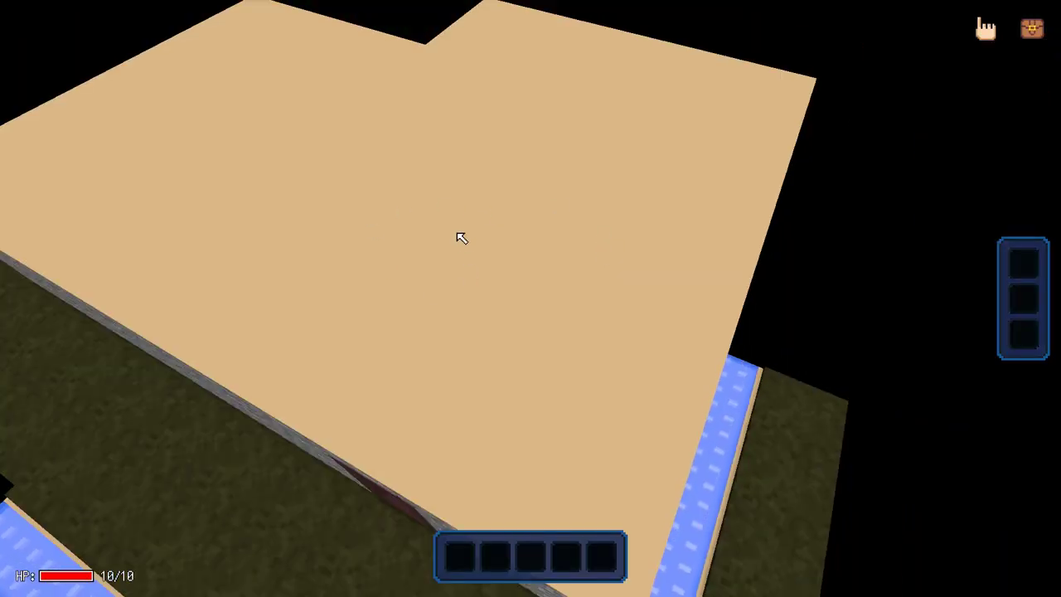
pyautogui.press('Escape')
pyautogui.click(42, 203)
pyautogui.click(435, 320)
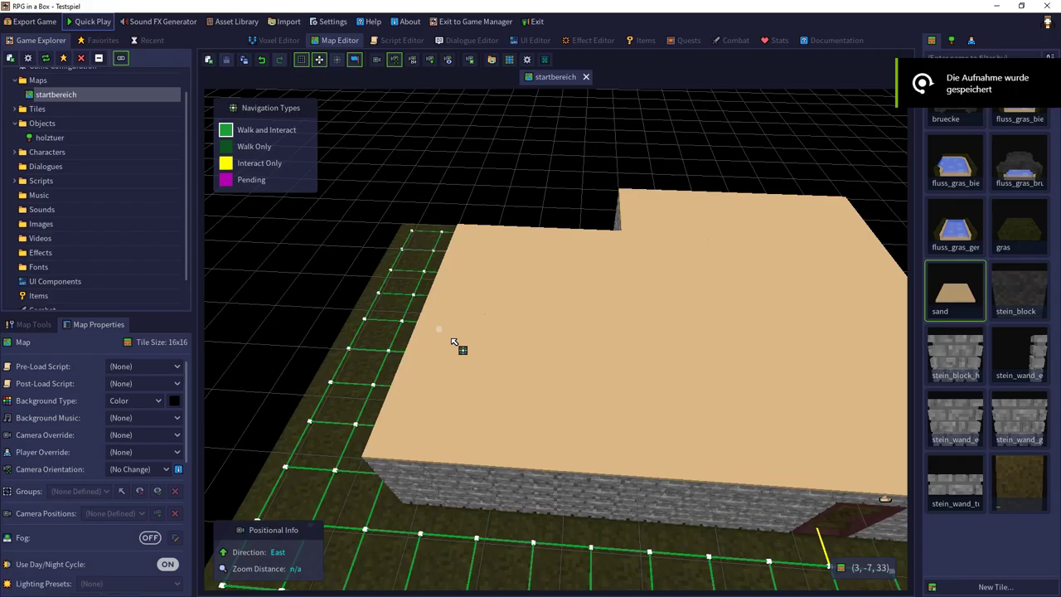
# - Activate the selection tool, change its select mode, and select all the sand roof tiles of the building
pyautogui.click(33, 324)
pyautogui.click(40, 346)
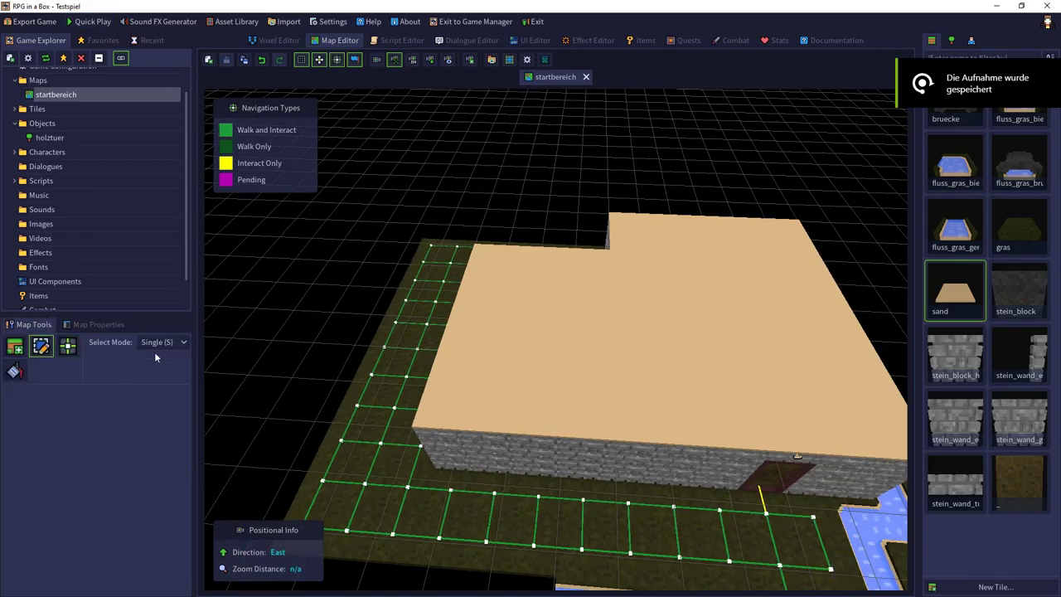
pyautogui.click(159, 343)
pyautogui.click(153, 371)
pyautogui.moveTo(447, 390); pyautogui.dragTo(784, 239)
# - Add the selected roof tiles to a new group named level1-hide, and hide that group in the editor
pyautogui.click(108, 325)
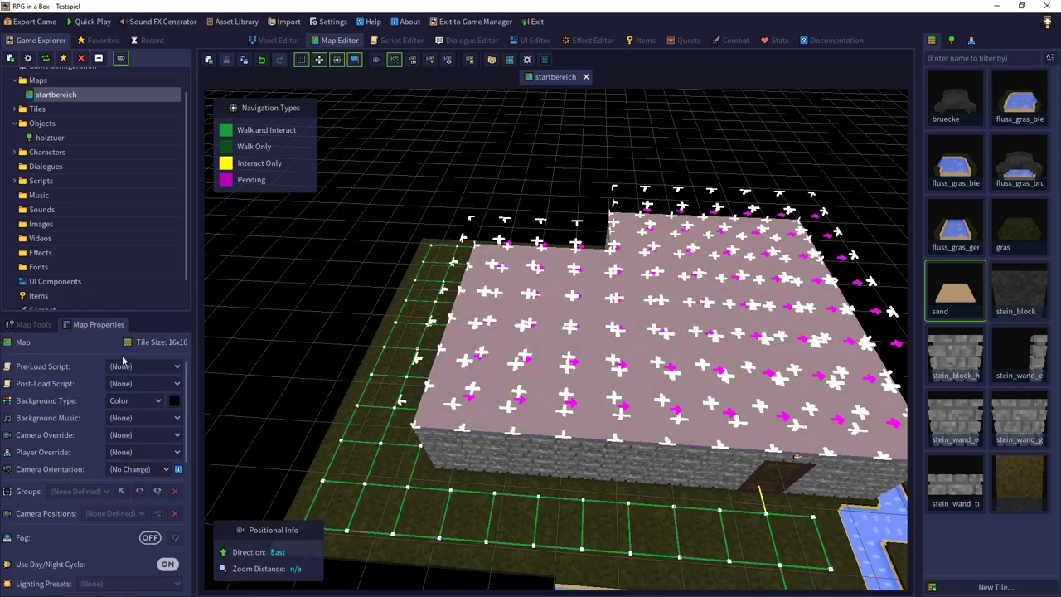
pyautogui.scroll(-1, 44, 433)
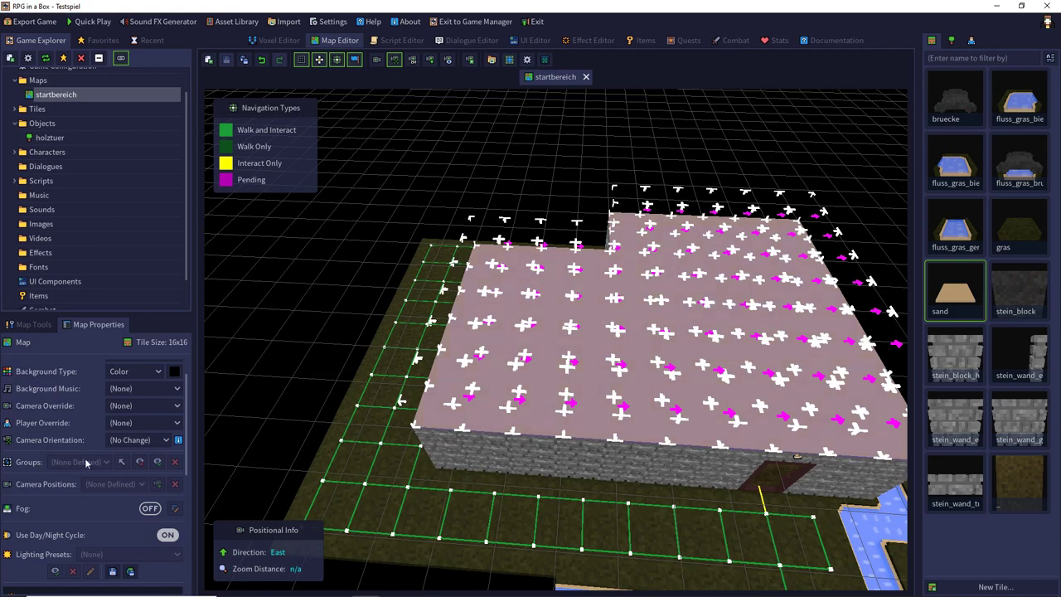
pyautogui.rightClick(595, 347)
pyautogui.moveTo(718, 426)
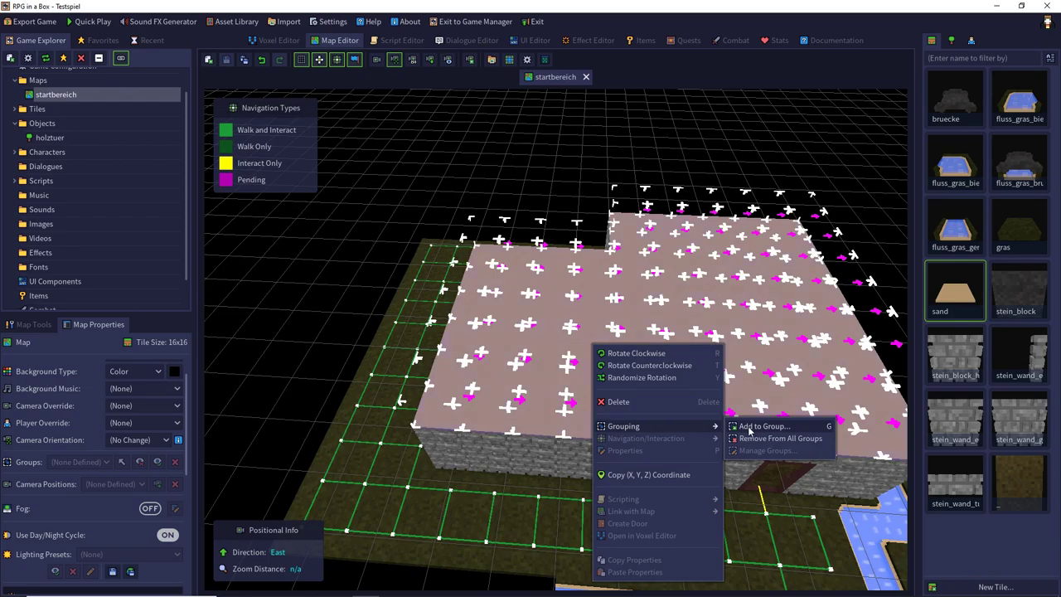
pyautogui.click(749, 427)
pyautogui.write('level1')
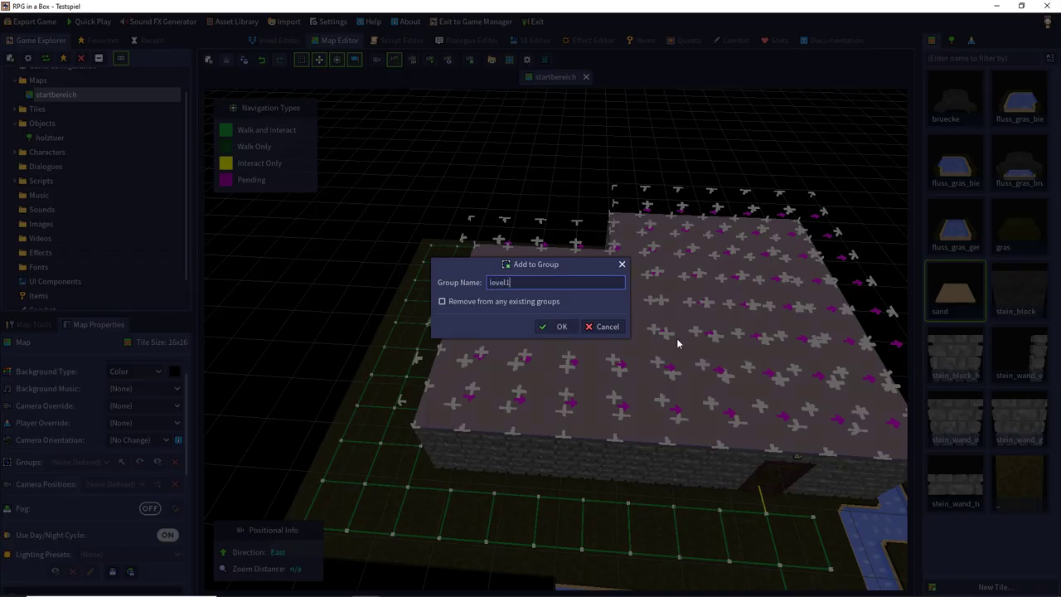
pyautogui.write('-hide')
pyautogui.press('Return')
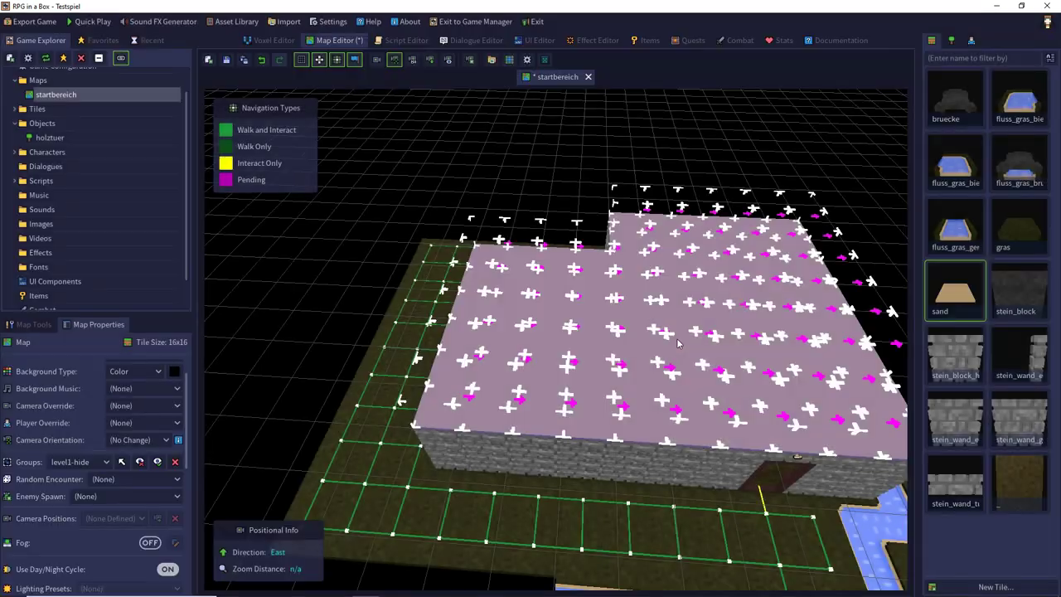
pyautogui.click(140, 463)
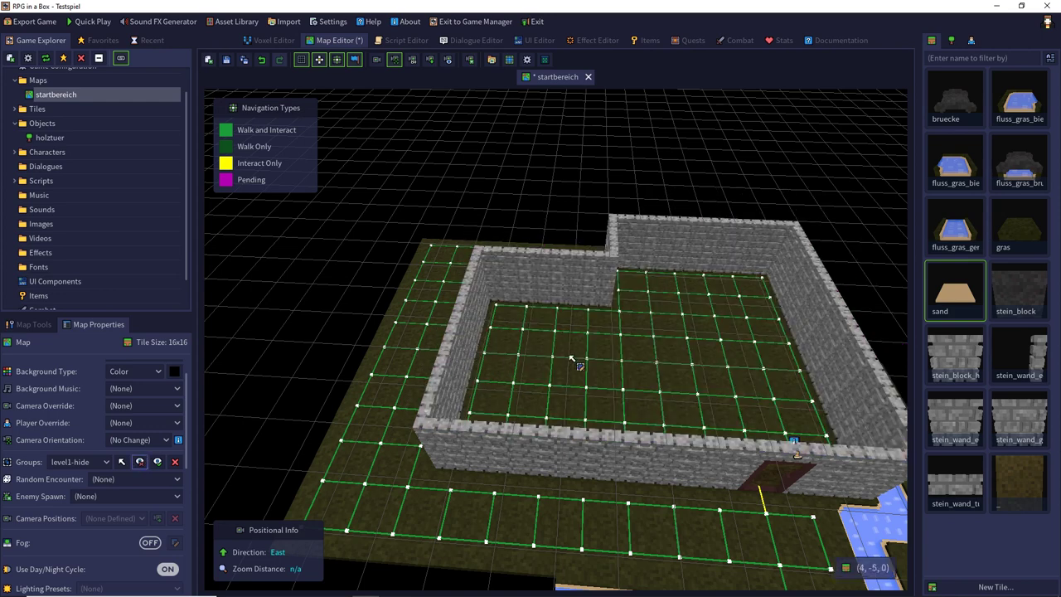
# - Select all the floor tiles inside the walls of the building, including the narrower rear section
pyautogui.moveTo(500, 310); pyautogui.dragTo(804, 408)
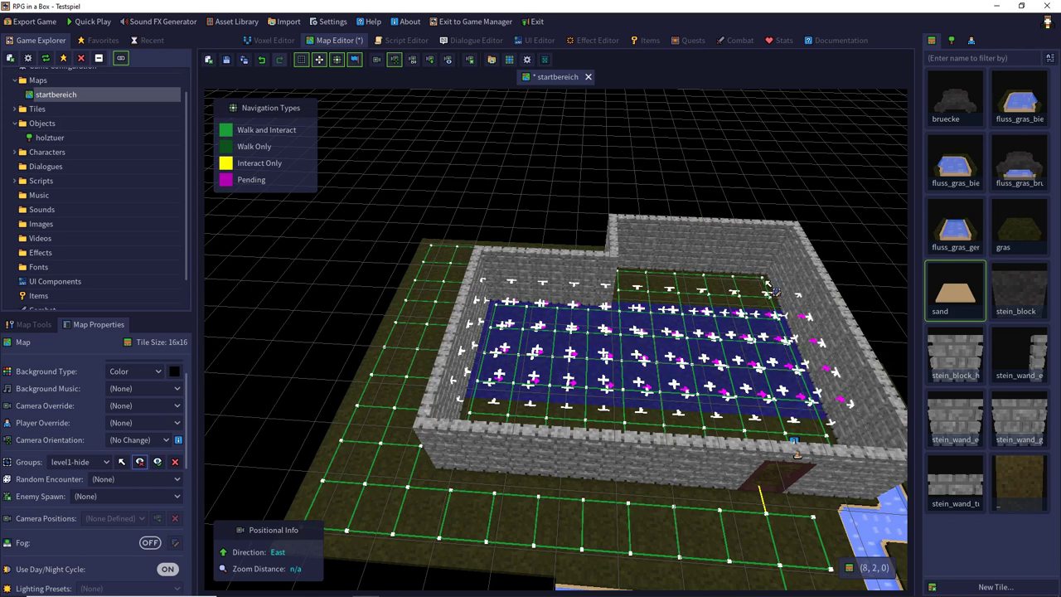
pyautogui.moveTo(768, 284); pyautogui.dragTo(638, 330)
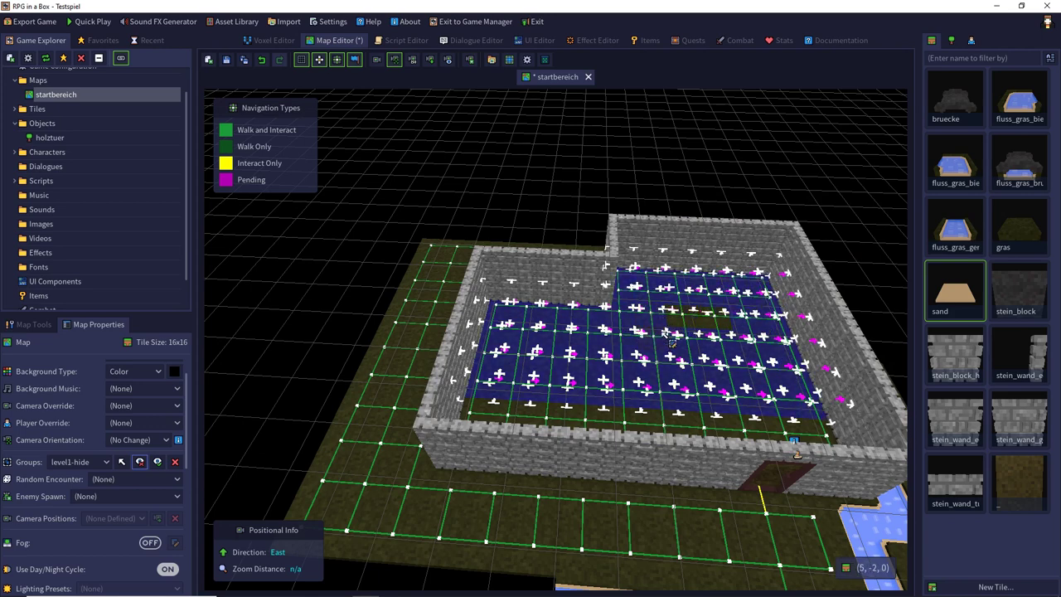
pyautogui.moveTo(725, 283); pyautogui.dragTo(819, 245, button='middle')
pyautogui.moveTo(728, 146); pyautogui.dragTo(617, 465)
pyautogui.moveTo(641, 365); pyautogui.dragTo(500, 365, button='right')
# - Add the selected interior floor tiles to a new group named level1
pyautogui.rightClick(500, 365)
pyautogui.moveTo(546, 447)
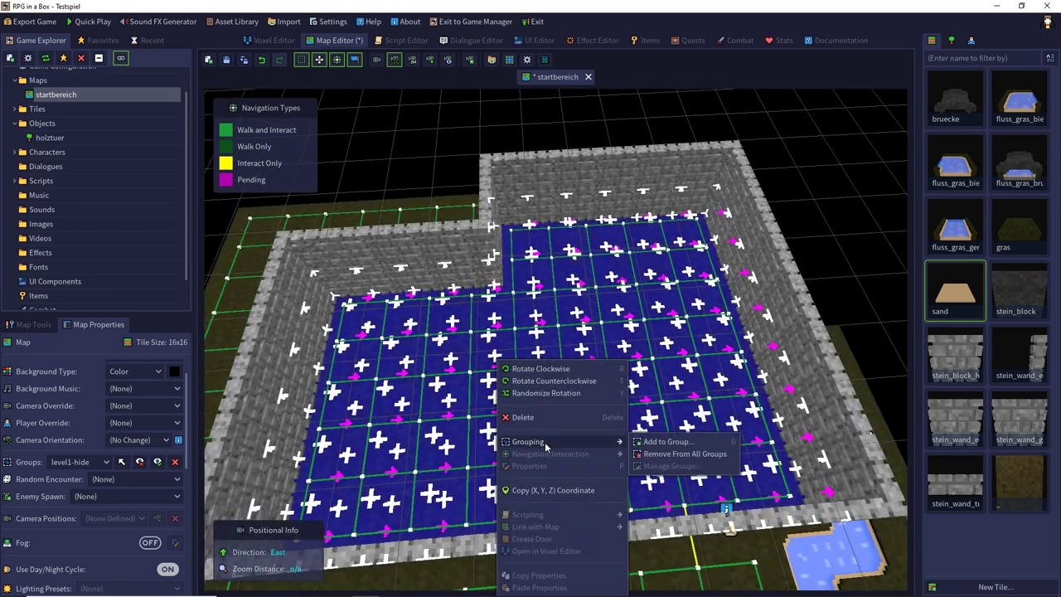
pyautogui.click(675, 441)
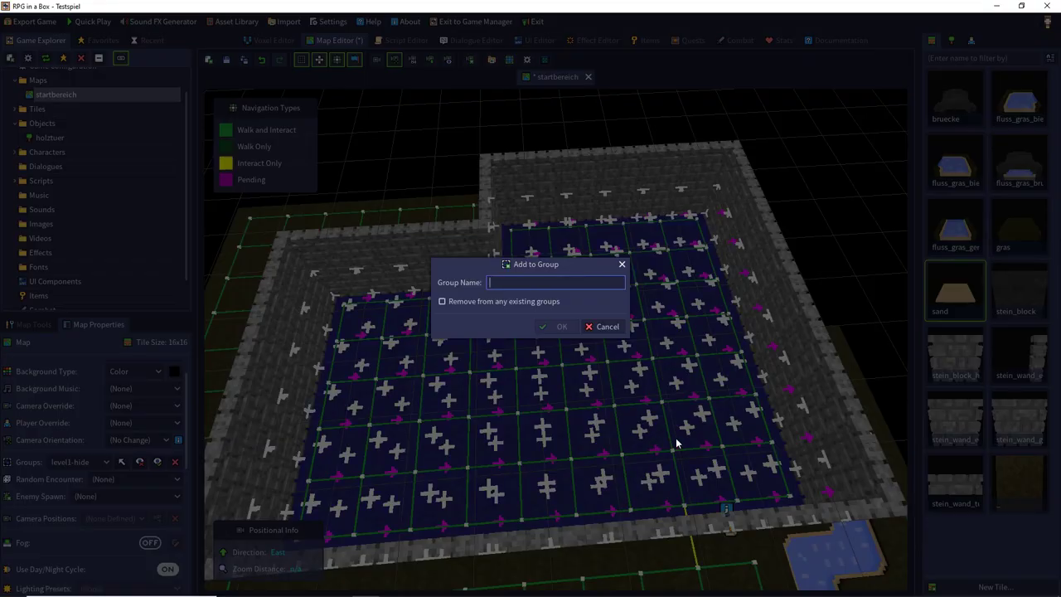
pyautogui.write('level1')
pyautogui.click(561, 326)
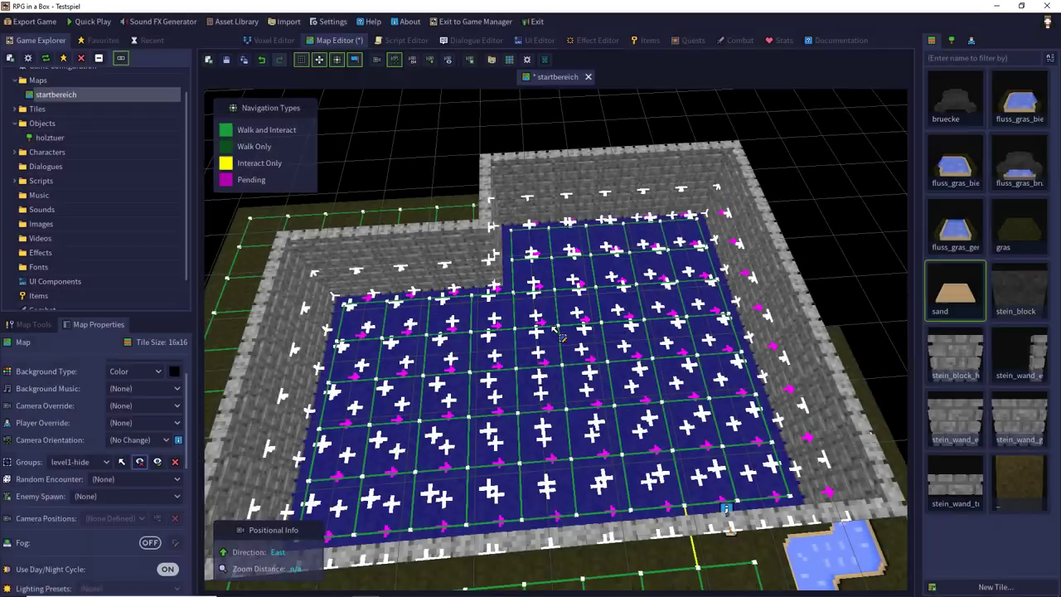
# - Show the hidden level1-hide roof group again, clear the tile selection, and select the members of the level1 group
pyautogui.click(90, 466)
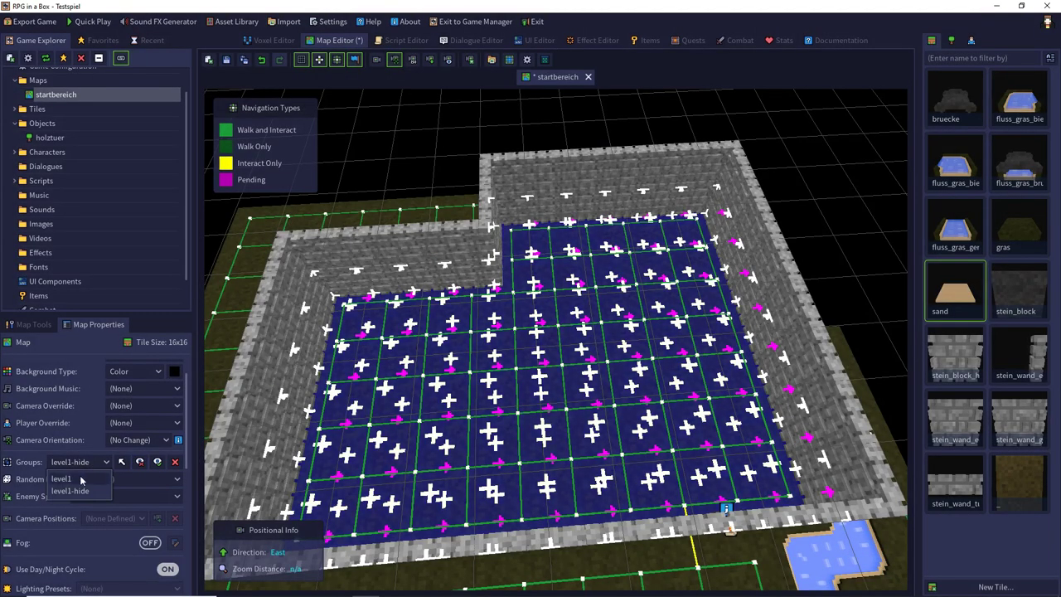
pyautogui.click(82, 479)
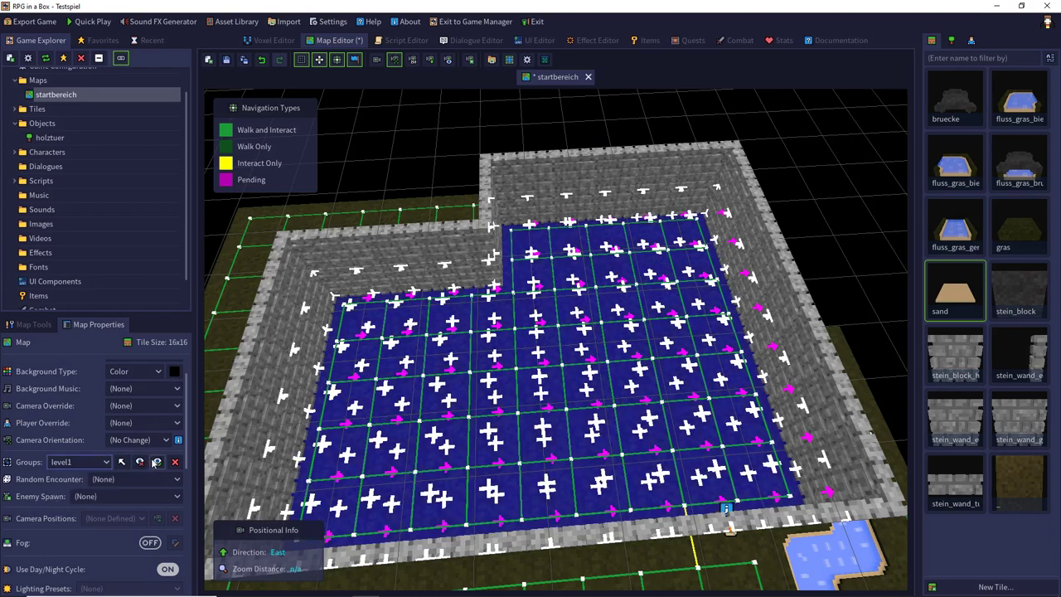
pyautogui.click(93, 464)
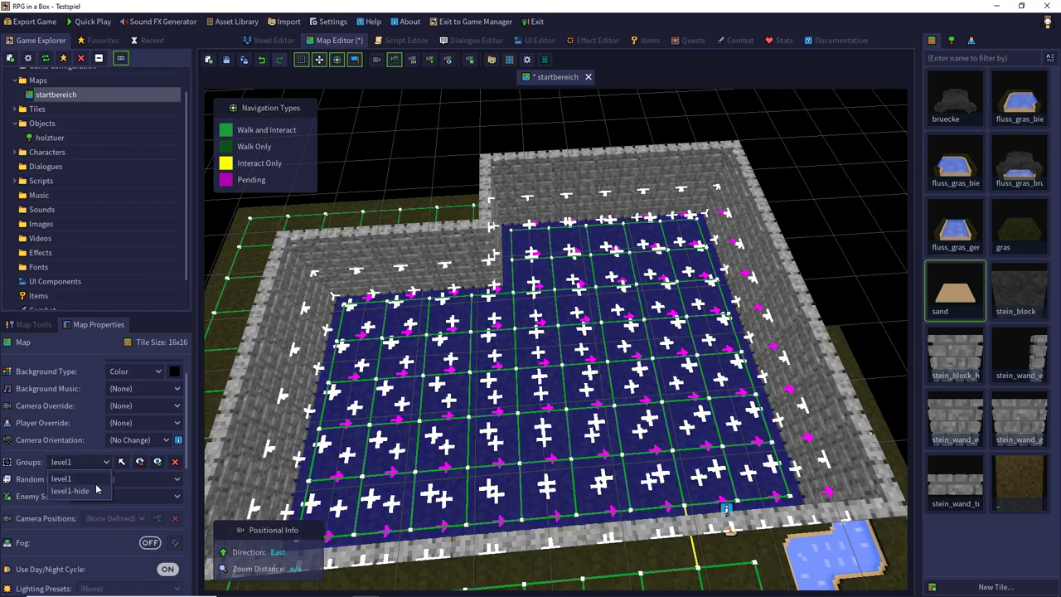
pyautogui.click(98, 490)
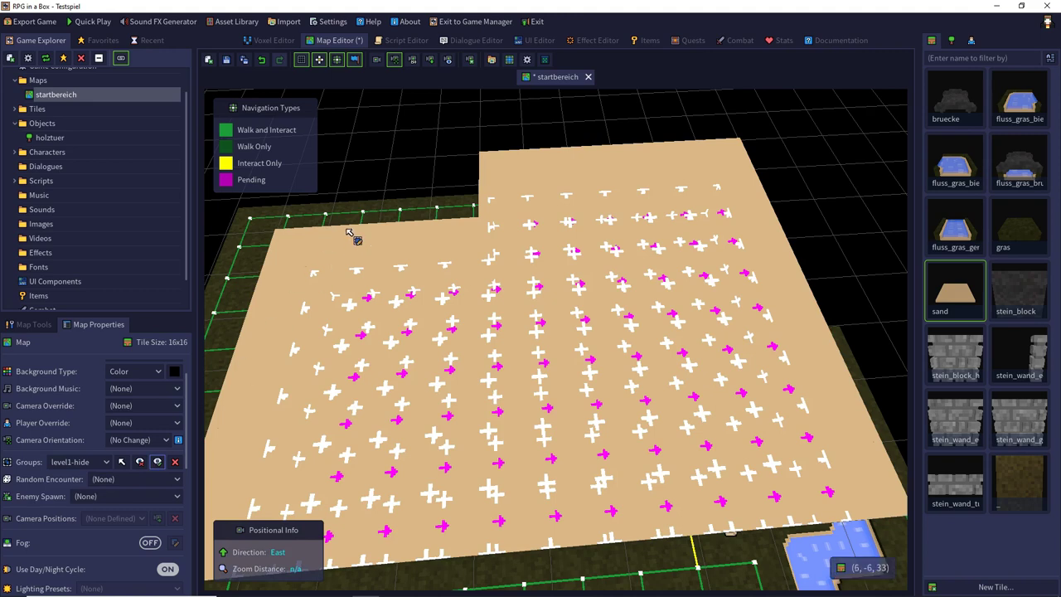
pyautogui.click(396, 161)
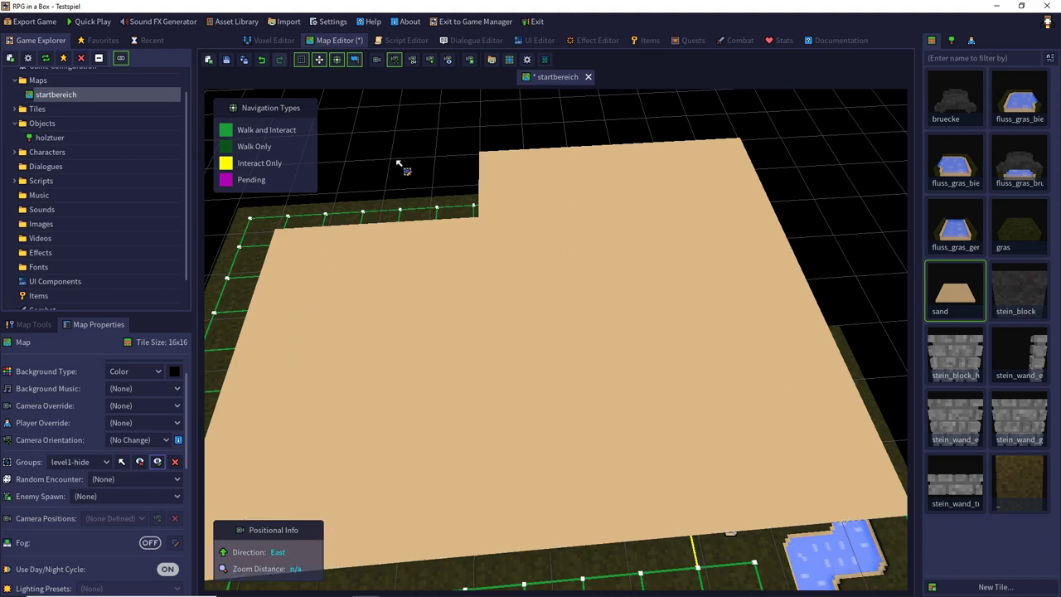
pyautogui.click(121, 462)
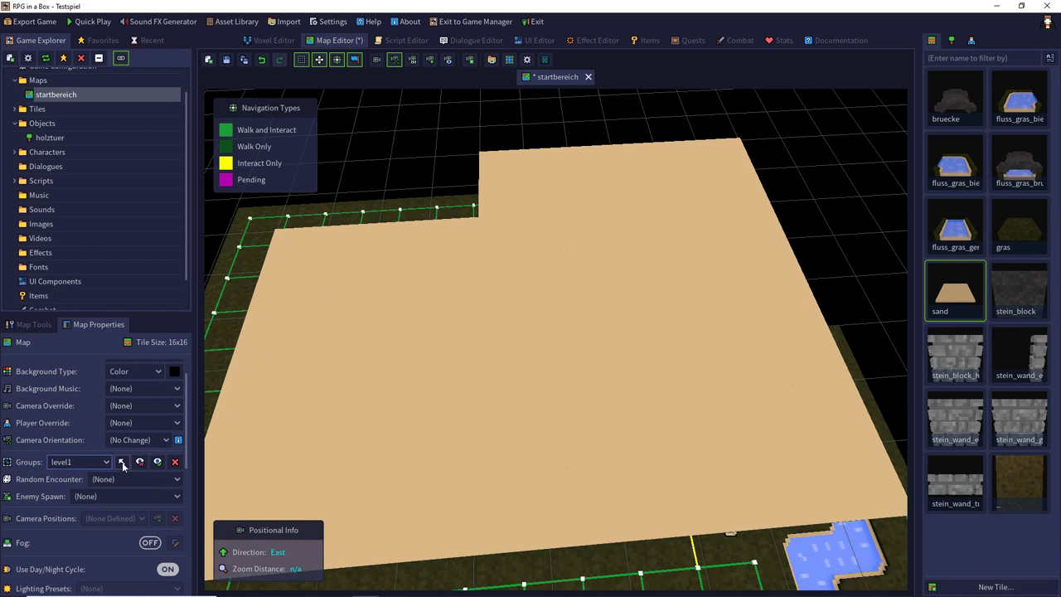
pyautogui.click(122, 463)
# - Start a new game in quick play and dismiss the welcome message
pyautogui.click(91, 24)
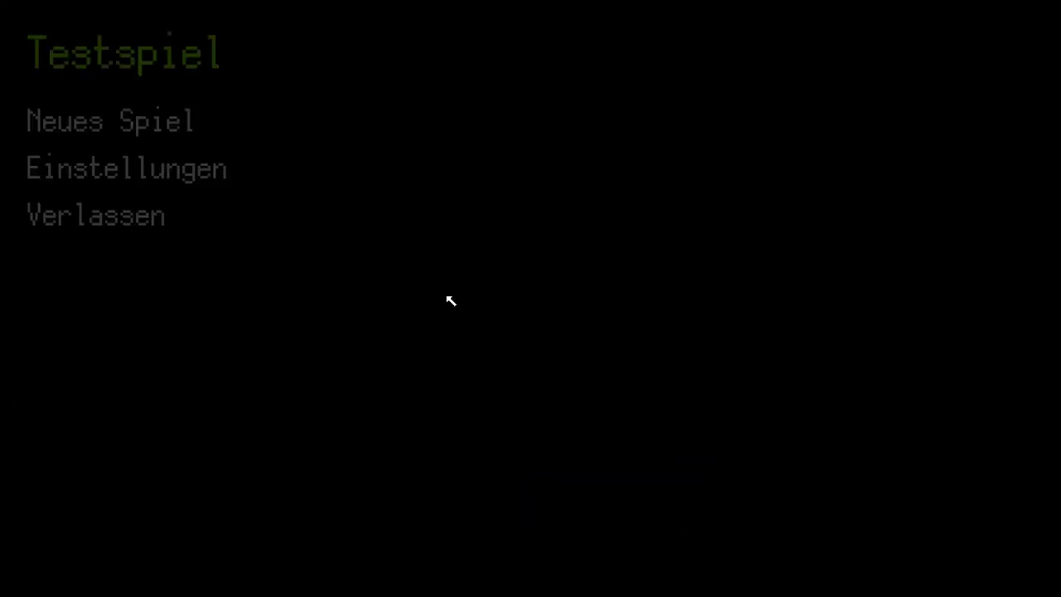
pyautogui.click(202, 129)
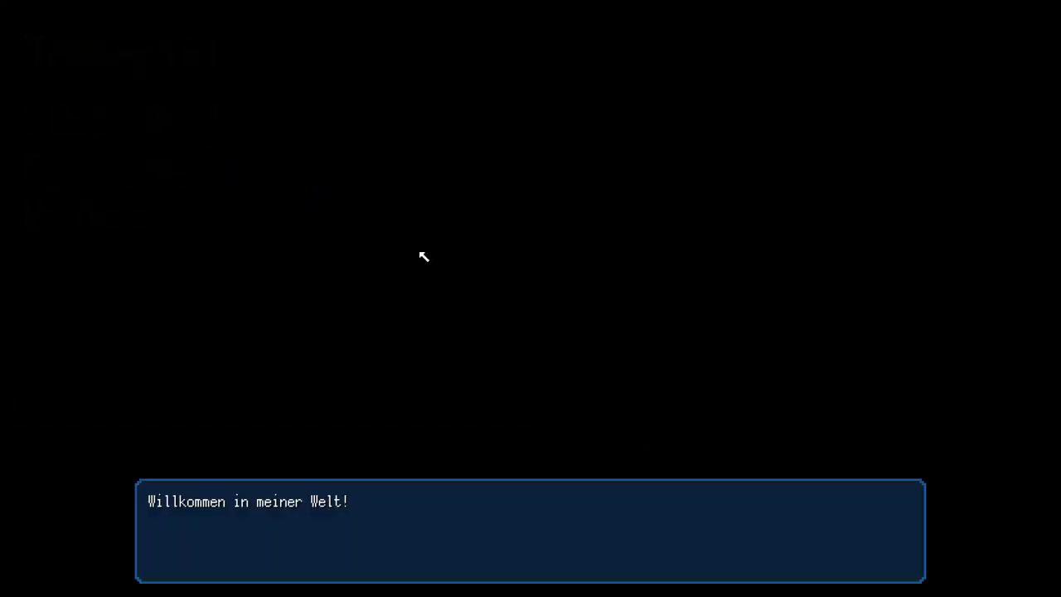
pyautogui.press('Return')
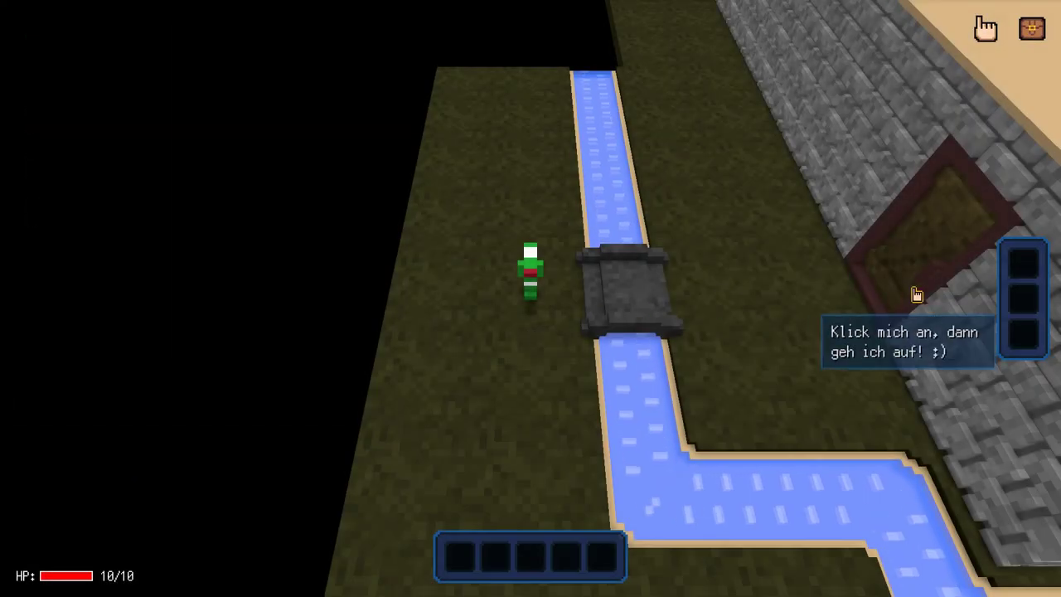
# - Walk the character in and out through the wooden door several times to test how the roof hides inside the building
pyautogui.click(917, 294)
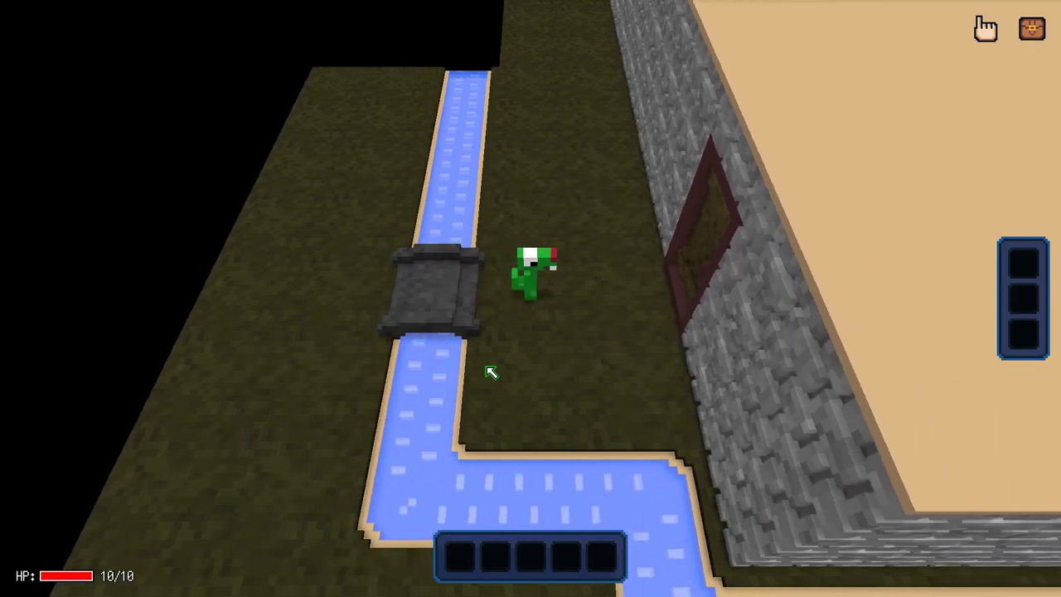
pyautogui.press('w')
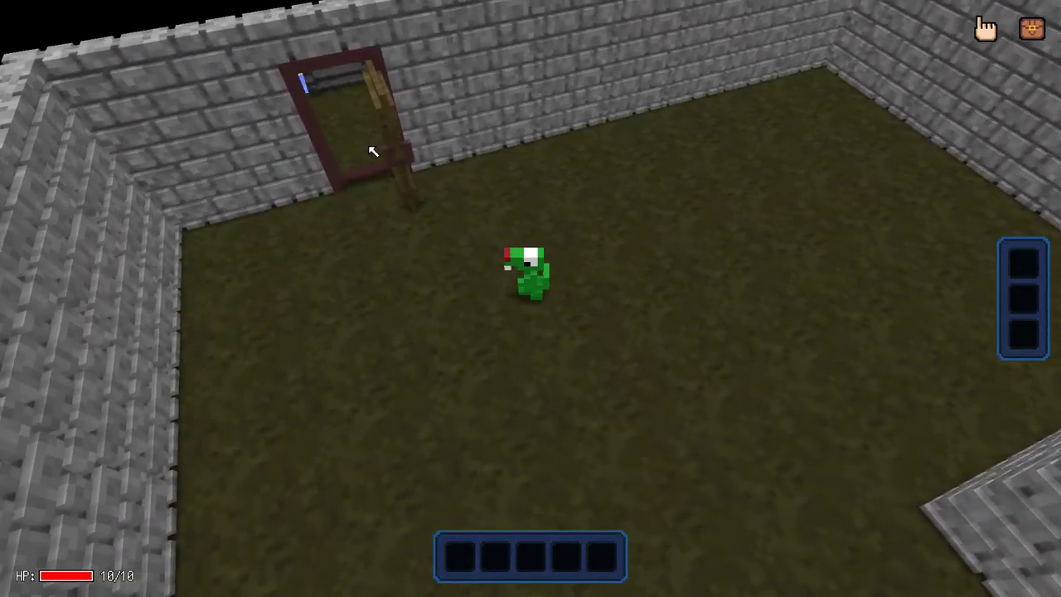
pyautogui.click(374, 151)
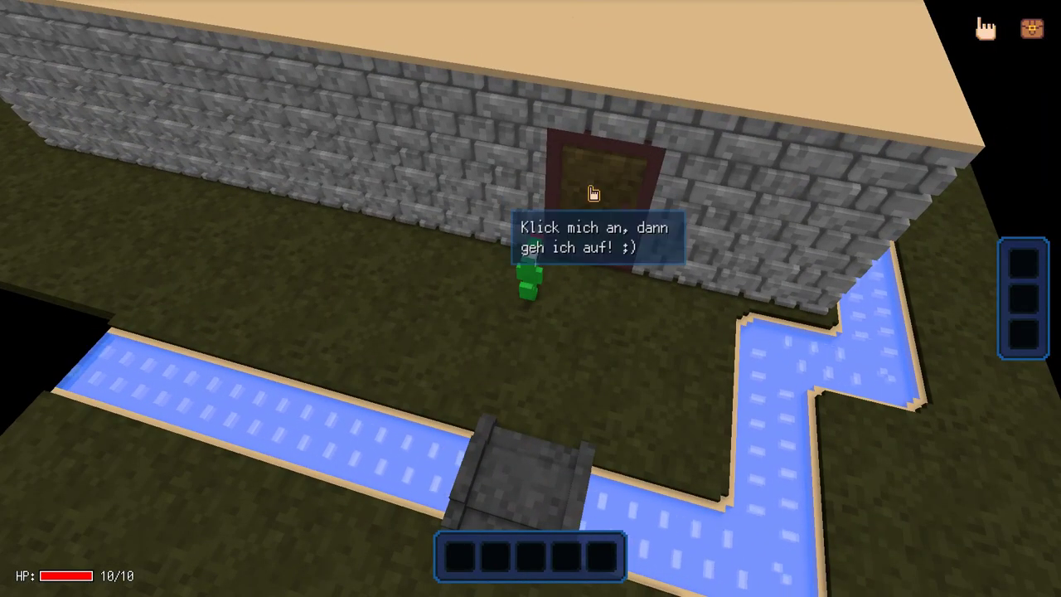
pyautogui.click(606, 202)
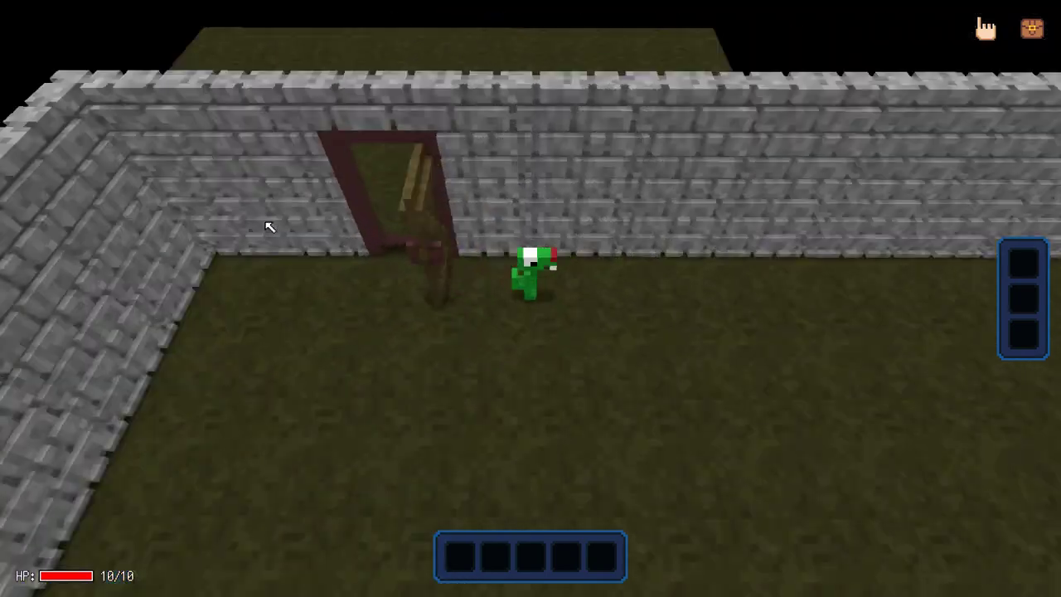
pyautogui.press('a')
pyautogui.moveTo(308, 223)
pyautogui.mouseDown(button='right')
pyautogui.moveTo(280, 222)
pyautogui.moveTo(320, 224)
pyautogui.mouseUp(button='right')
pyautogui.press('d')
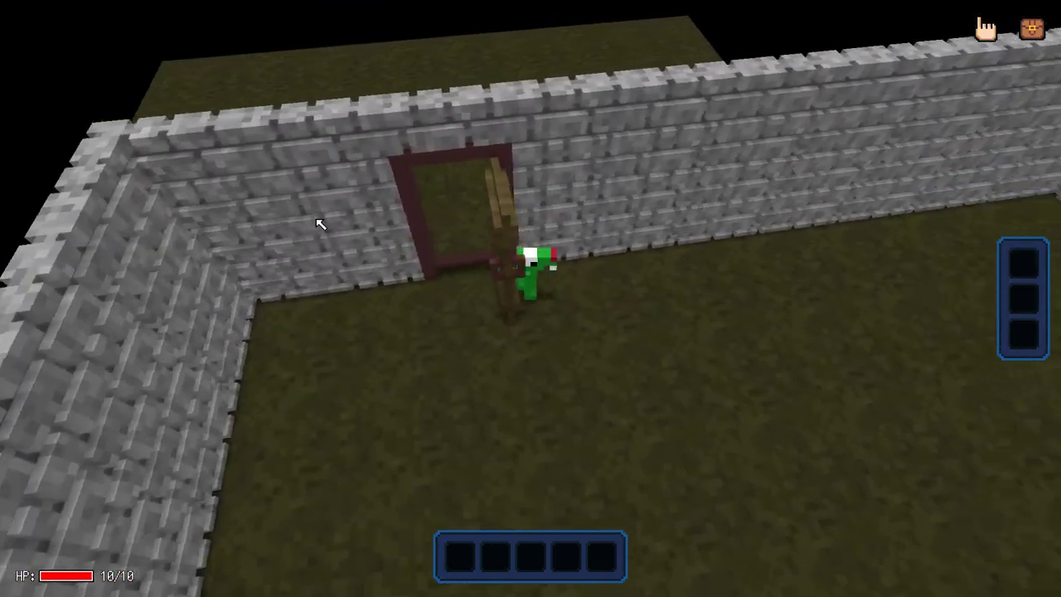
pyautogui.press('a')
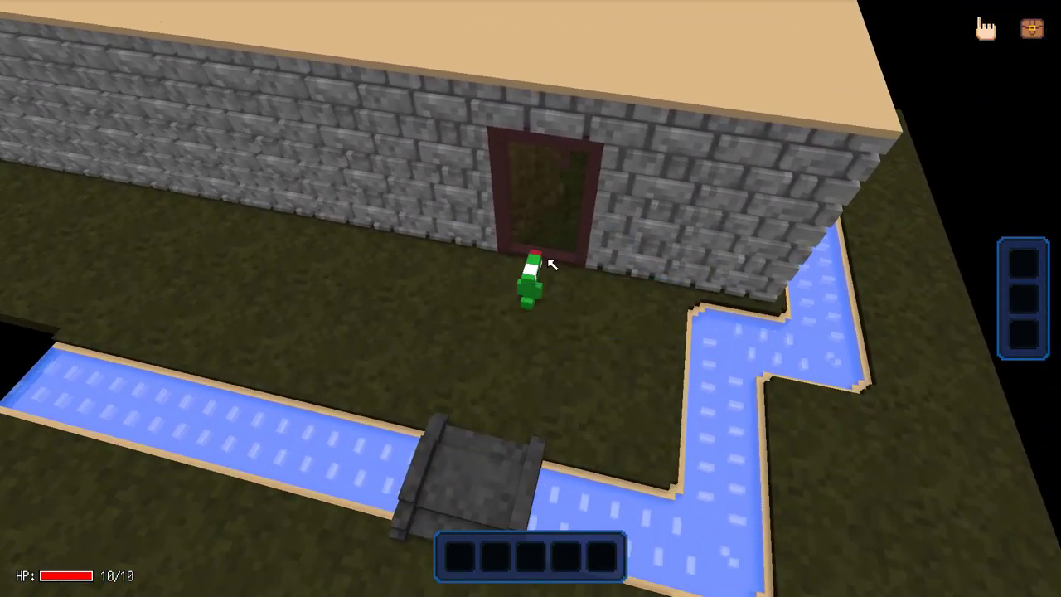
# - Leave the game, confirming the exit, and close the startbereich map in the editor
pyautogui.press('Escape')
pyautogui.click(141, 203)
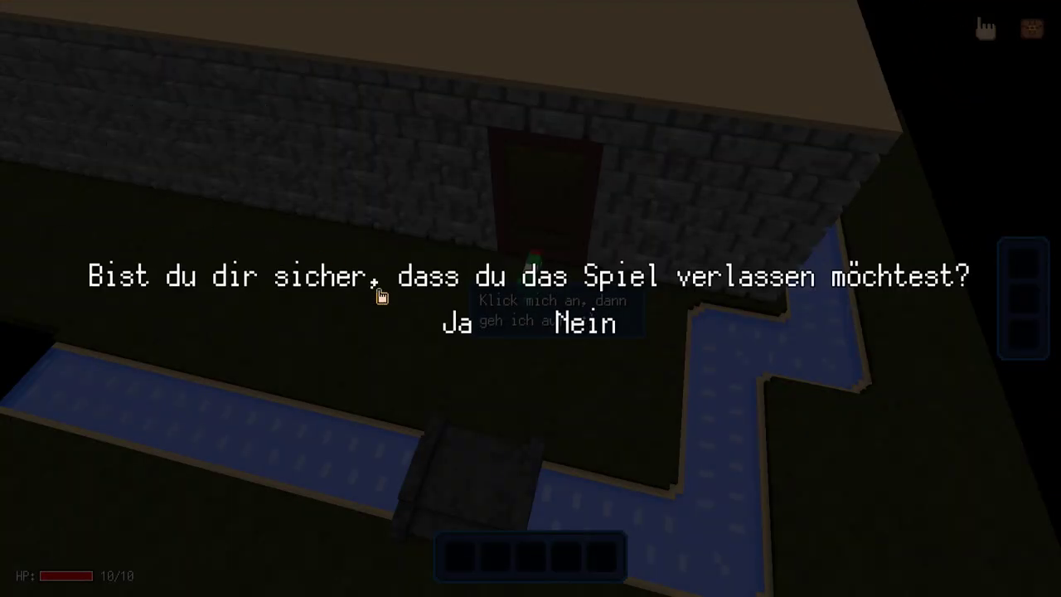
pyautogui.click(448, 350)
pyautogui.click(587, 77)
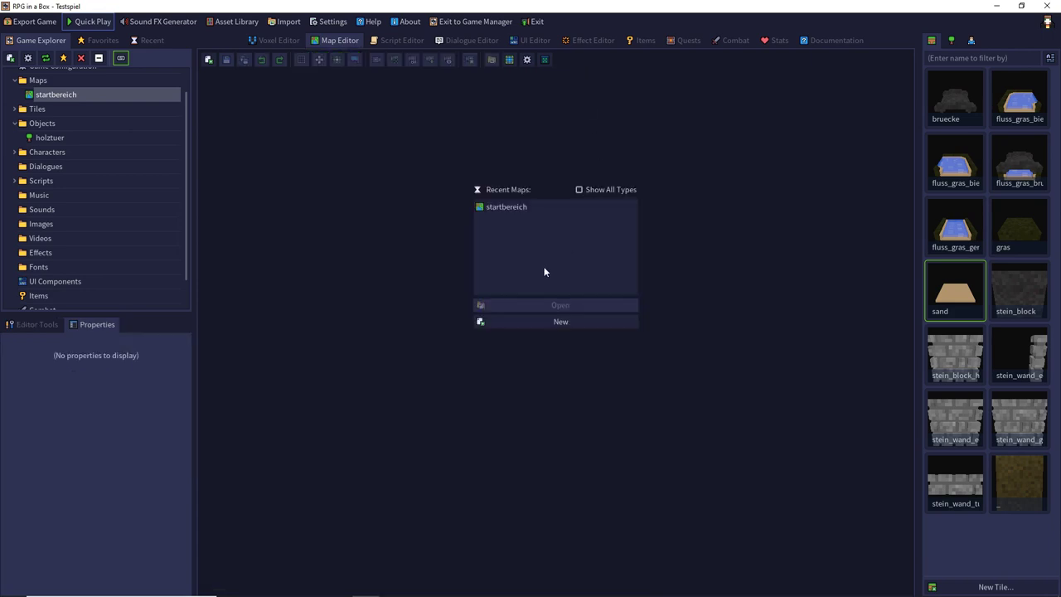